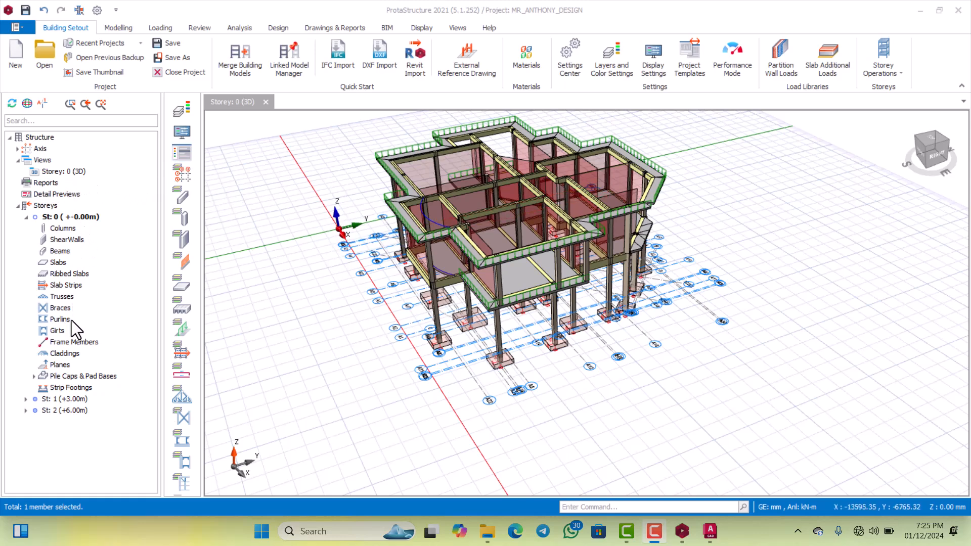
Switch the Storey 0 view from 3D to plan.
{"action": "left_click", "coordinate": [77, 399]}
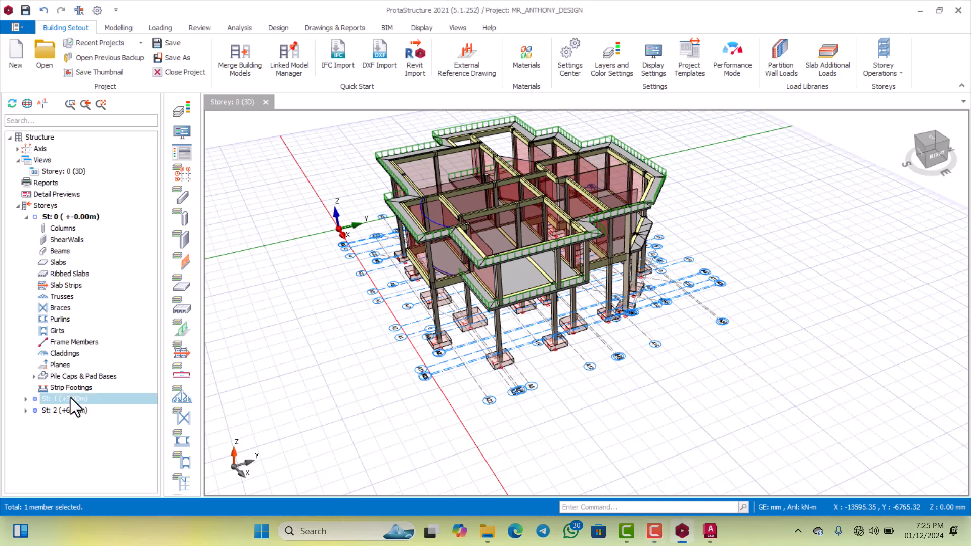
{"action": "right_click", "coordinate": [68, 399]}
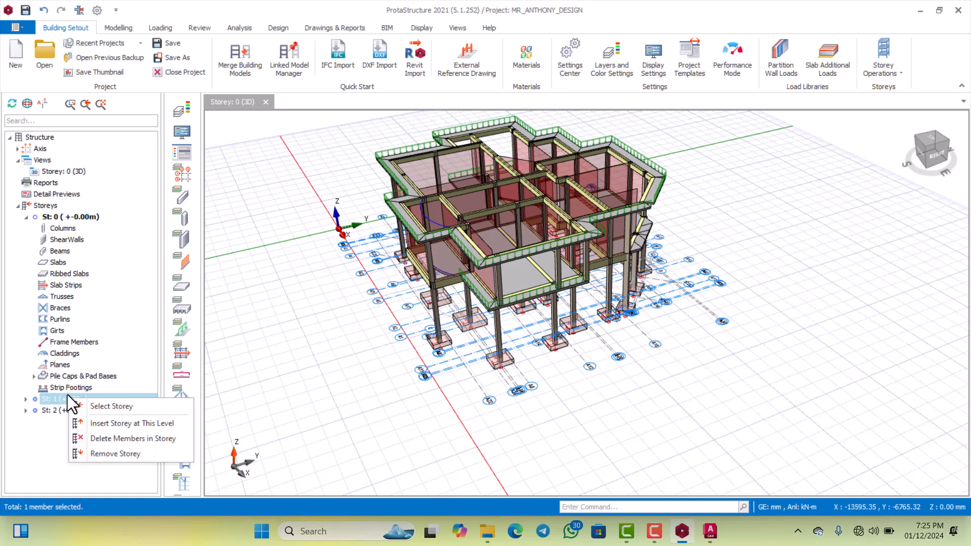
{"action": "left_click", "coordinate": [71, 175]}
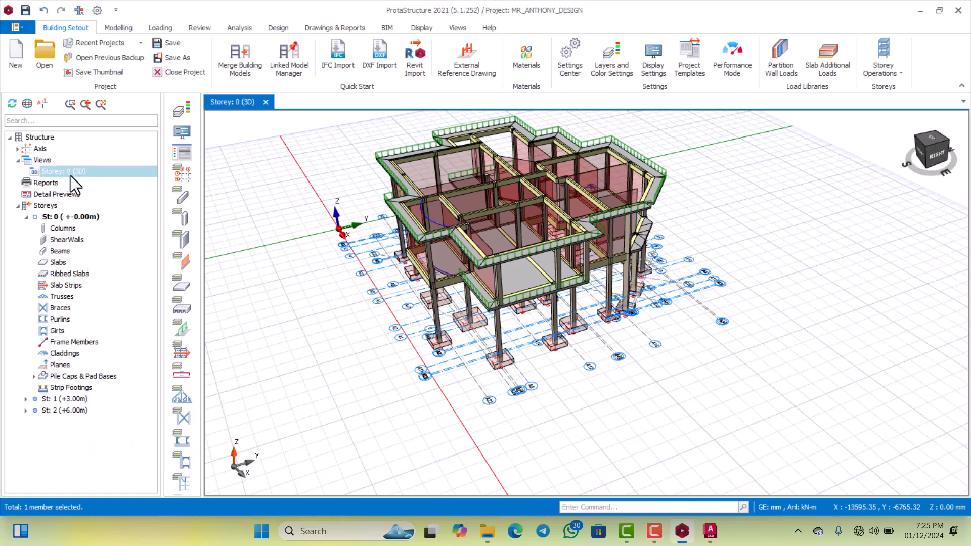
{"action": "right_click", "coordinate": [71, 175]}
{"action": "left_click", "coordinate": [99, 183]}
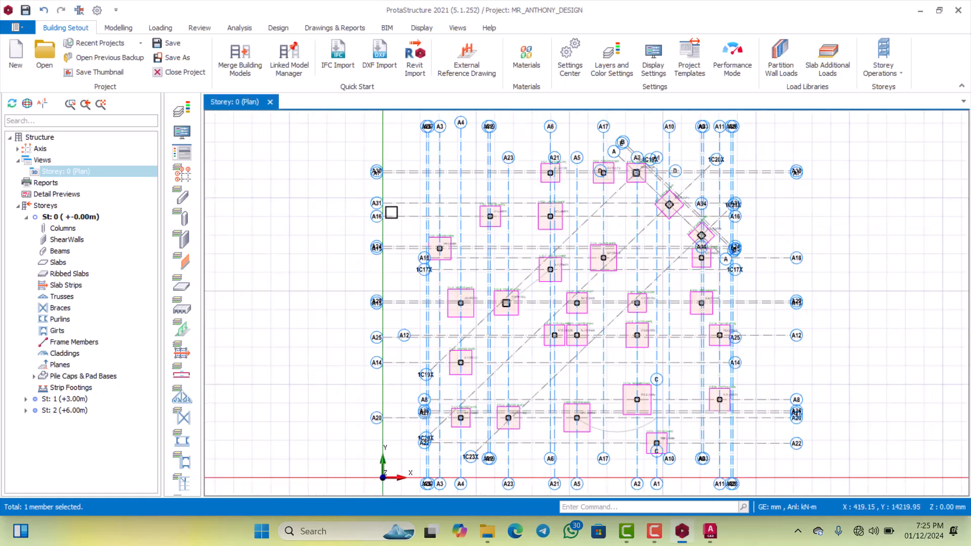
Make storey St: 1 (+3.00m) the active storey in the plan view.
{"action": "scroll", "coordinate": [390, 212], "scroll_direction": "down", "scroll_amount": 2}
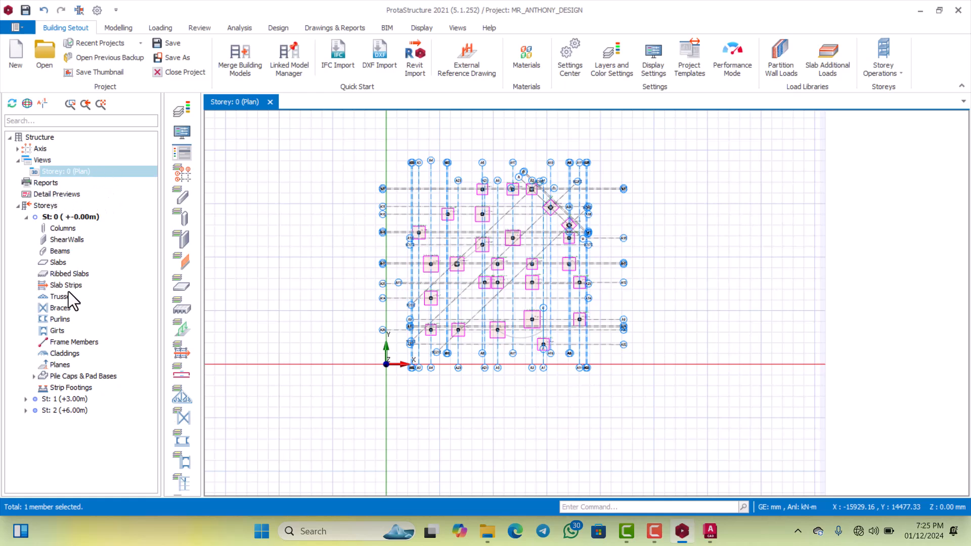
{"action": "left_click", "coordinate": [70, 399]}
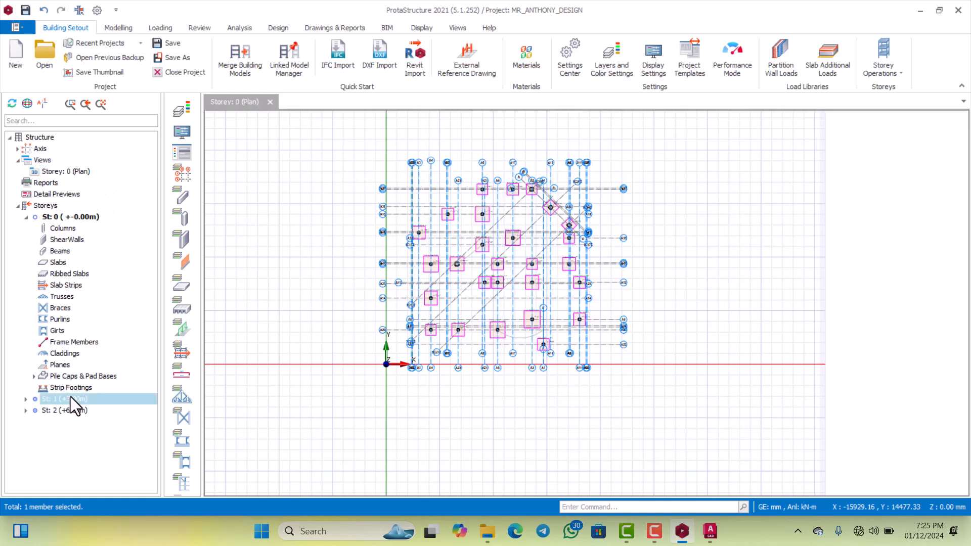
{"action": "double_click", "coordinate": [71, 399]}
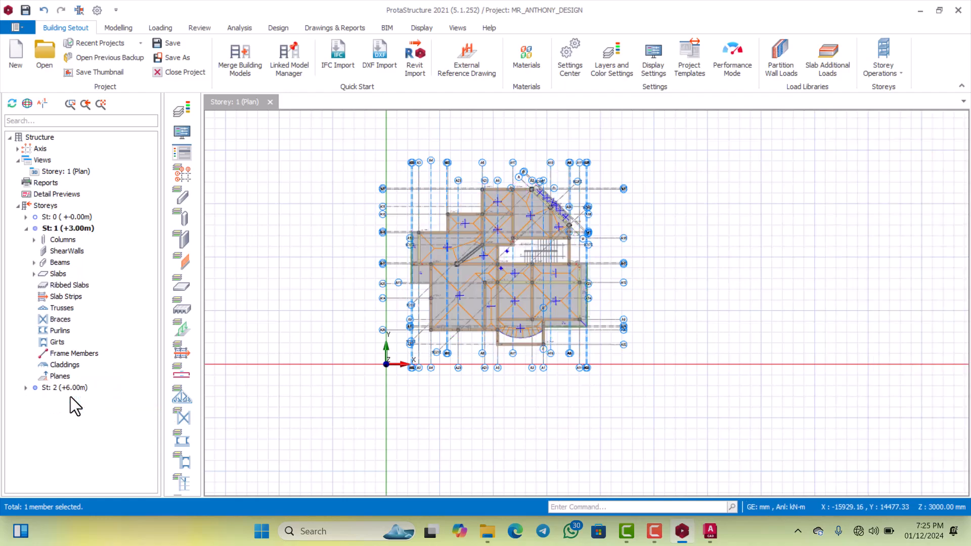
Examine the axes, beams and slabs around the curved balcony and lower bays of the storey 1 plan.
{"action": "scroll", "coordinate": [484, 335], "scroll_direction": "up", "scroll_amount": 6}
{"action": "scroll", "coordinate": [430, 278], "scroll_direction": "down", "scroll_amount": 6}
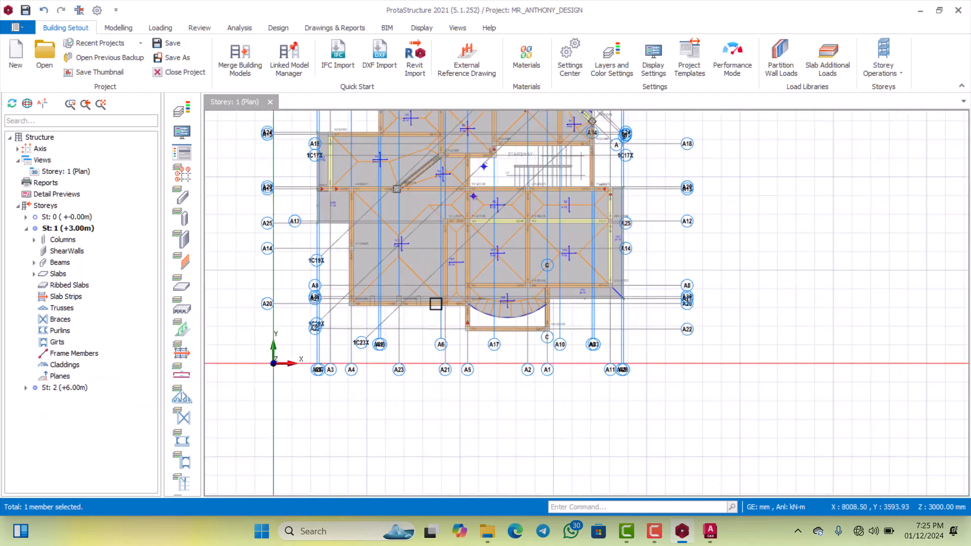
{"action": "scroll", "coordinate": [486, 303], "scroll_direction": "up", "scroll_amount": 5}
{"action": "scroll", "coordinate": [506, 289], "scroll_direction": "down", "scroll_amount": 5}
{"action": "scroll", "coordinate": [506, 291], "scroll_direction": "up", "scroll_amount": 3}
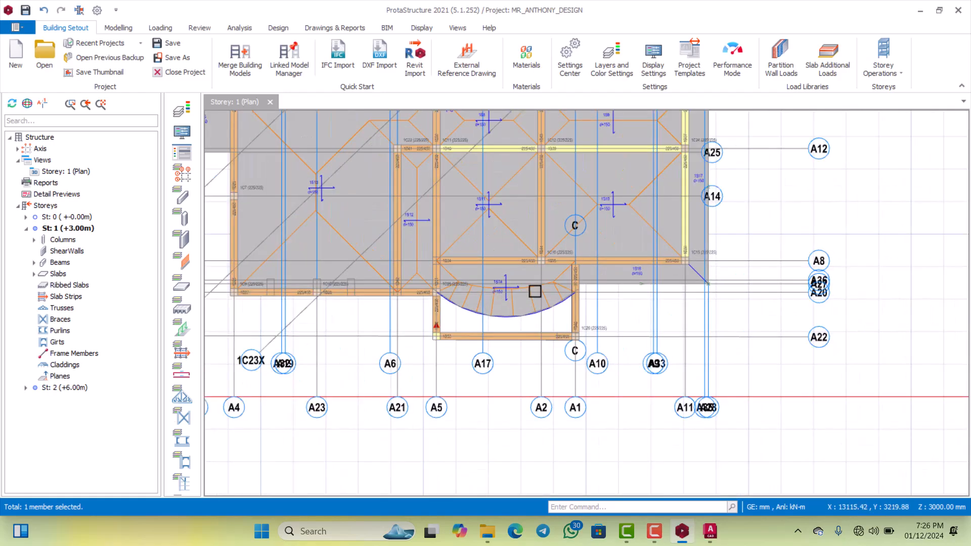
{"action": "scroll", "coordinate": [569, 263], "scroll_direction": "down", "scroll_amount": 1}
{"action": "scroll", "coordinate": [569, 265], "scroll_direction": "down", "scroll_amount": 3}
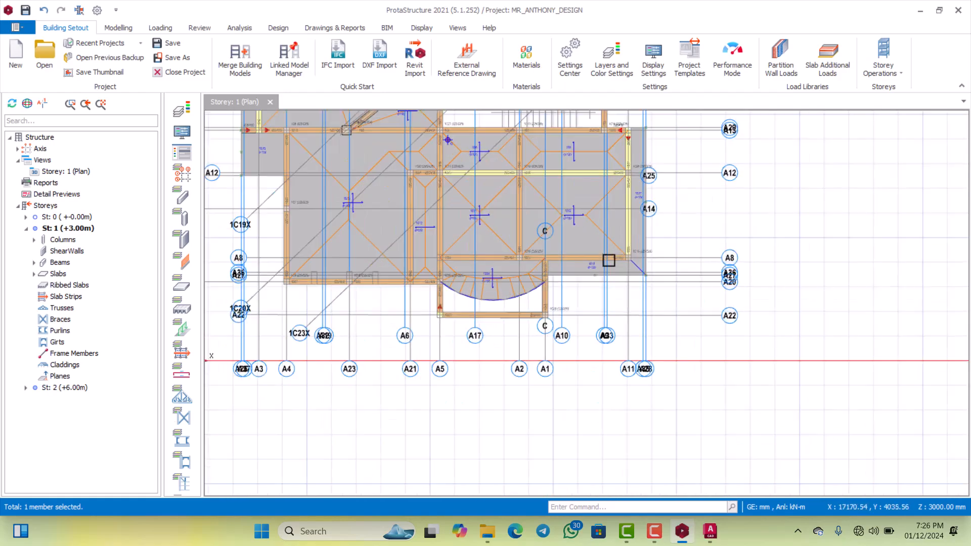
{"action": "scroll", "coordinate": [610, 259], "scroll_direction": "up", "scroll_amount": 3}
{"action": "scroll", "coordinate": [581, 273], "scroll_direction": "down", "scroll_amount": 4}
{"action": "scroll", "coordinate": [581, 277], "scroll_direction": "up", "scroll_amount": 5}
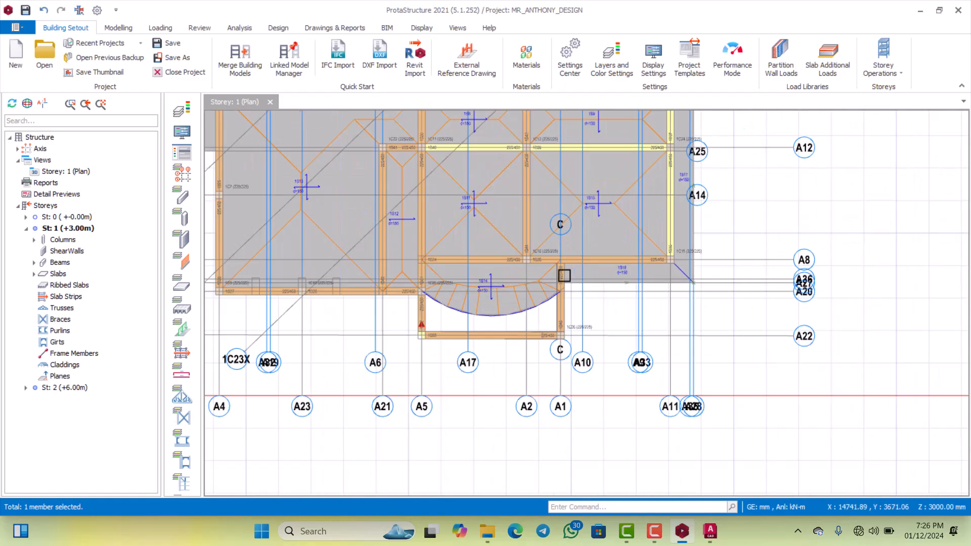
{"action": "scroll", "coordinate": [560, 276], "scroll_direction": "down", "scroll_amount": 2}
{"action": "scroll", "coordinate": [453, 275], "scroll_direction": "up", "scroll_amount": 2}
{"action": "scroll", "coordinate": [414, 279], "scroll_direction": "down", "scroll_amount": 3}
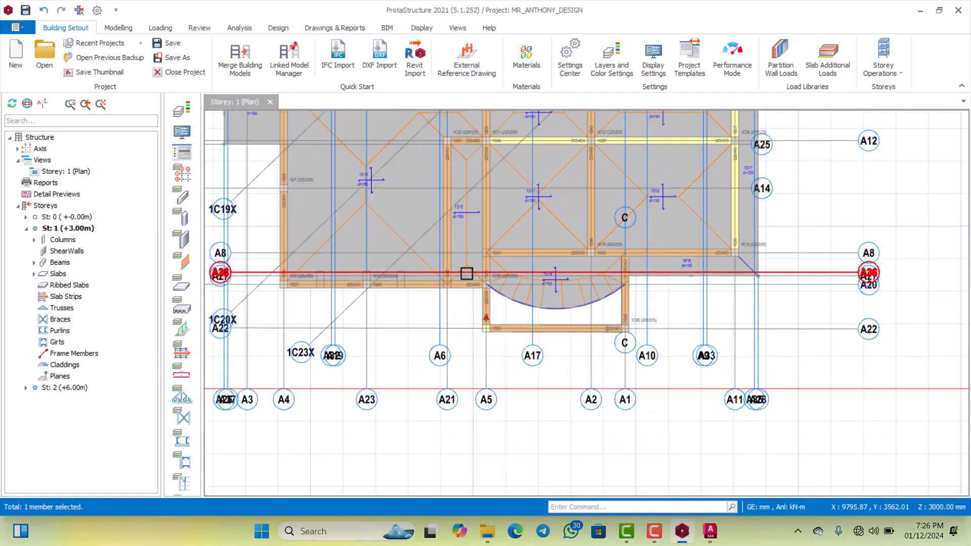
{"action": "scroll", "coordinate": [425, 276], "scroll_direction": "up", "scroll_amount": 3}
{"action": "scroll", "coordinate": [458, 280], "scroll_direction": "down", "scroll_amount": 2}
{"action": "scroll", "coordinate": [457, 279], "scroll_direction": "up", "scroll_amount": 3}
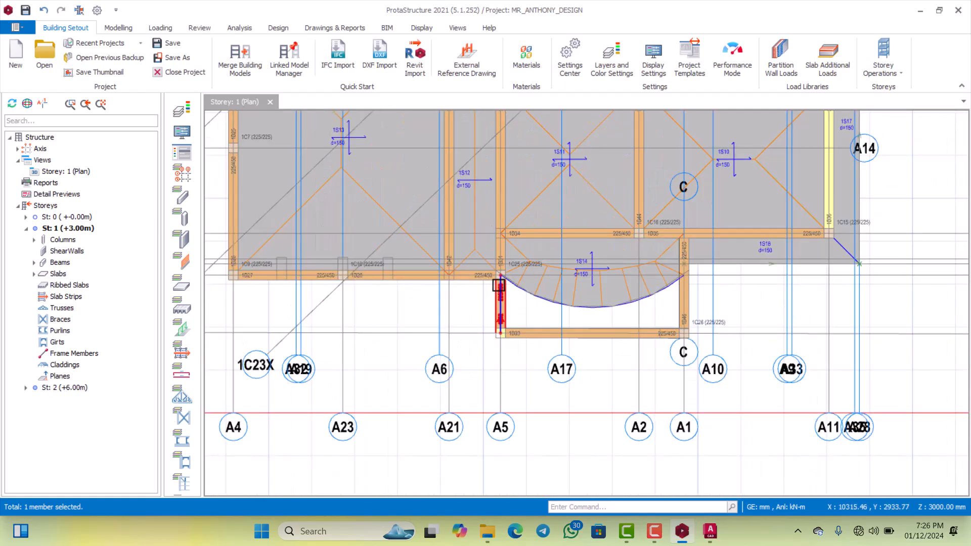
{"action": "scroll", "coordinate": [500, 271], "scroll_direction": "down", "scroll_amount": 3}
{"action": "scroll", "coordinate": [466, 278], "scroll_direction": "up", "scroll_amount": 2}
{"action": "scroll", "coordinate": [502, 267], "scroll_direction": "down", "scroll_amount": 3}
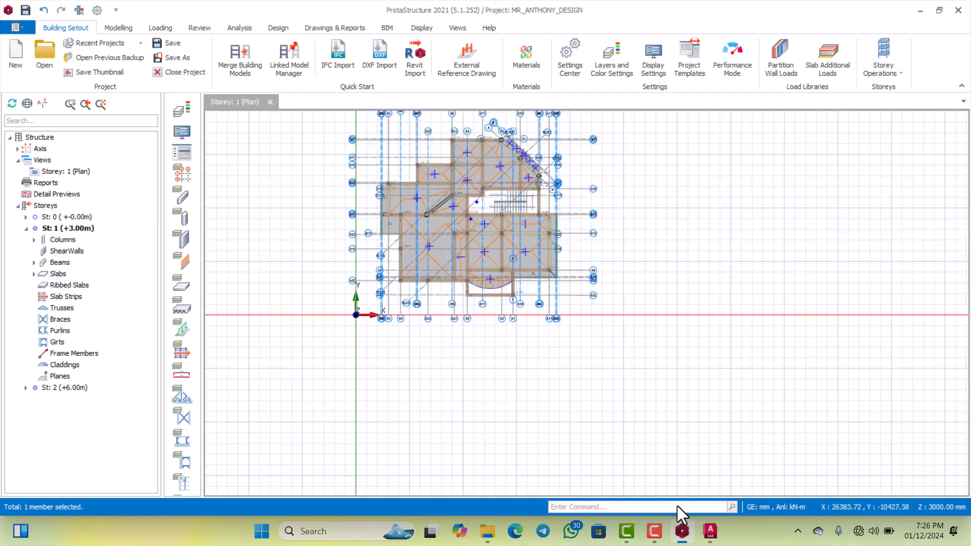
Switch to AutoCAD and examine the general arrangement drawing, including the gridlines and spacings along its lower edge.
{"action": "left_click", "coordinate": [710, 531]}
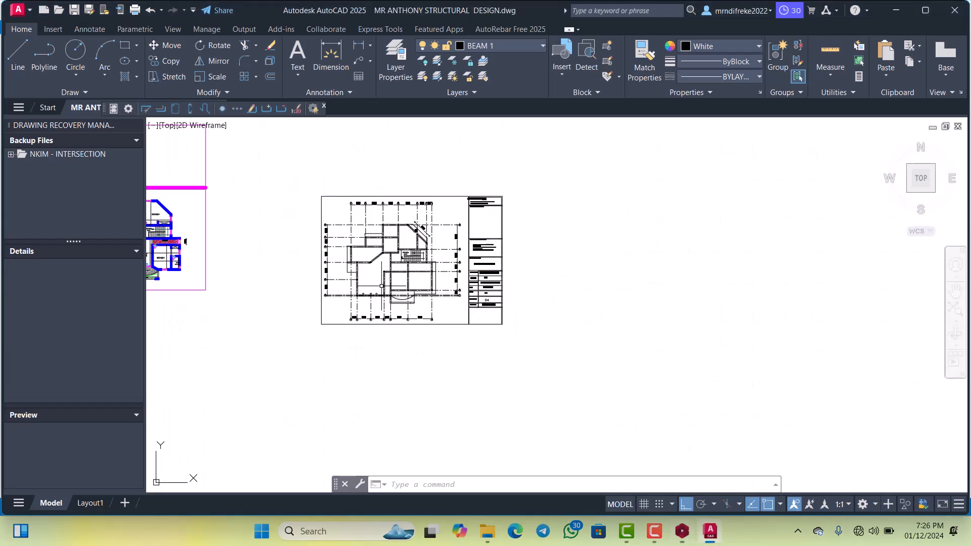
{"action": "scroll", "coordinate": [387, 290], "scroll_direction": "up", "scroll_amount": 4}
{"action": "scroll", "coordinate": [387, 291], "scroll_direction": "down", "scroll_amount": 5}
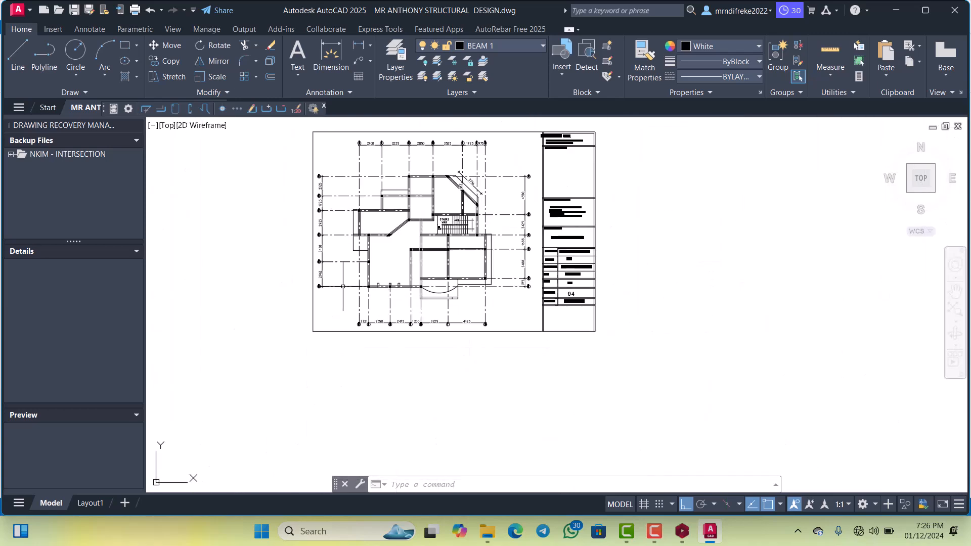
{"action": "scroll", "coordinate": [343, 287], "scroll_direction": "up", "scroll_amount": 3}
{"action": "scroll", "coordinate": [354, 304], "scroll_direction": "down", "scroll_amount": 2}
{"action": "scroll", "coordinate": [377, 331], "scroll_direction": "up", "scroll_amount": 6}
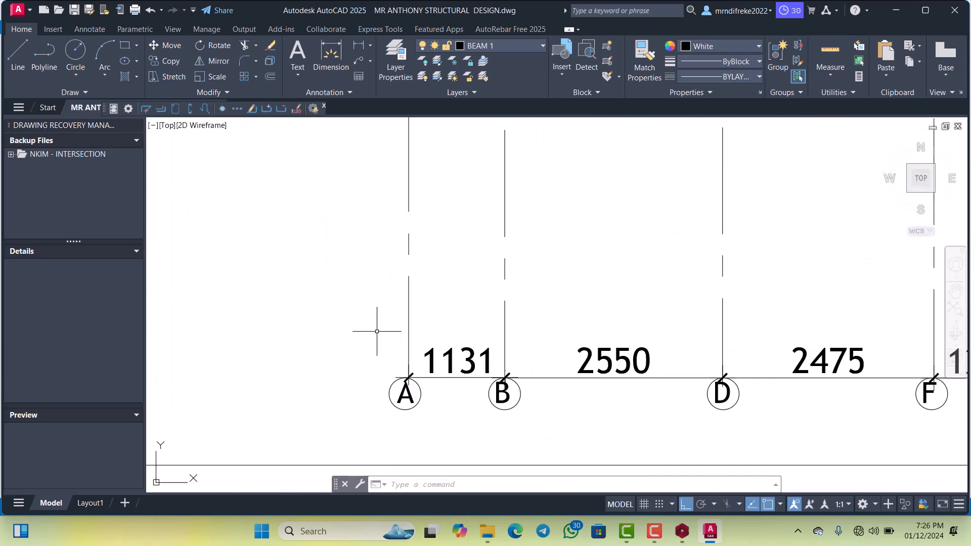
{"action": "scroll", "coordinate": [377, 331], "scroll_direction": "down", "scroll_amount": 3}
{"action": "scroll", "coordinate": [403, 323], "scroll_direction": "down", "scroll_amount": 5}
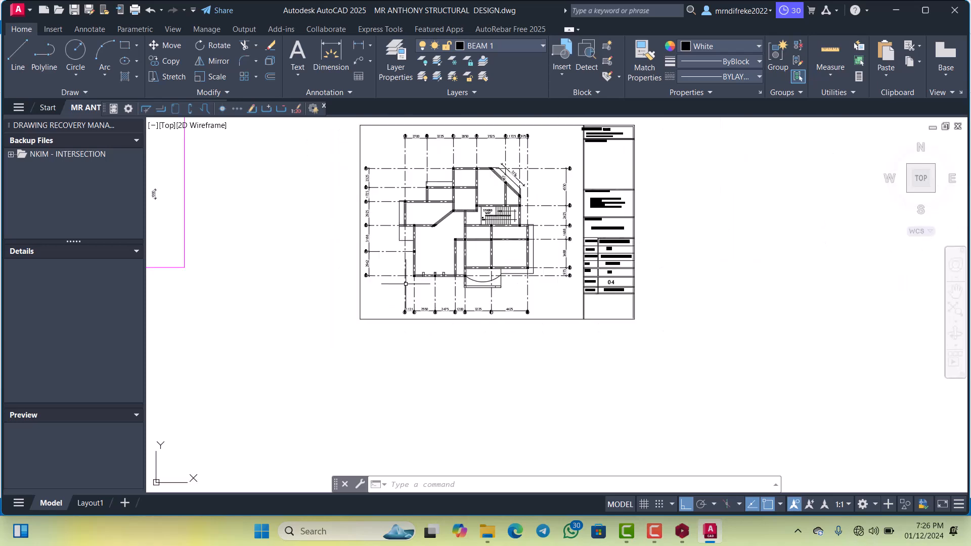
{"action": "scroll", "coordinate": [400, 206], "scroll_direction": "up", "scroll_amount": 3}
{"action": "scroll", "coordinate": [400, 206], "scroll_direction": "down", "scroll_amount": 2}
Examine the lettered gridlines and spacings along the upper edge of the general arrangement, starting from grid A.
{"action": "scroll", "coordinate": [397, 182], "scroll_direction": "up", "scroll_amount": 6}
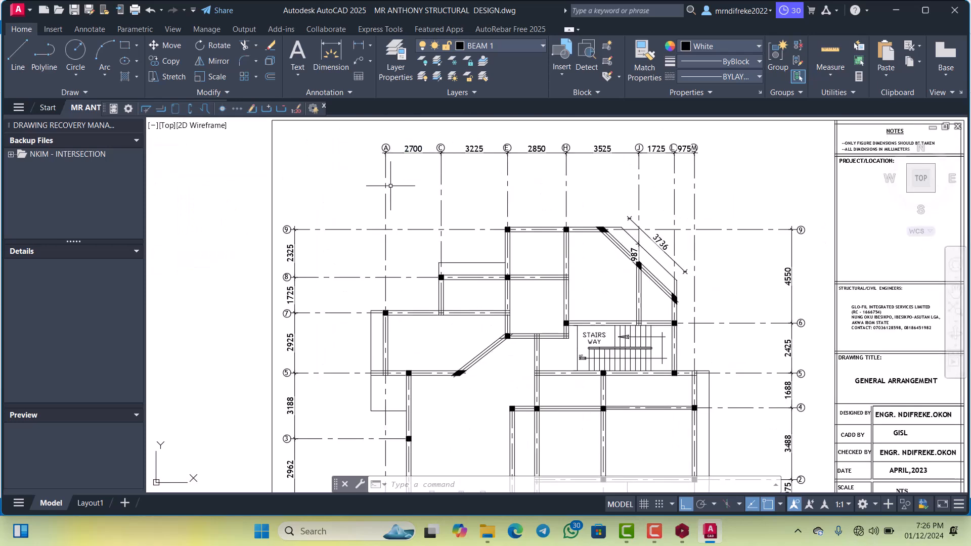
{"action": "scroll", "coordinate": [396, 173], "scroll_direction": "down", "scroll_amount": 2}
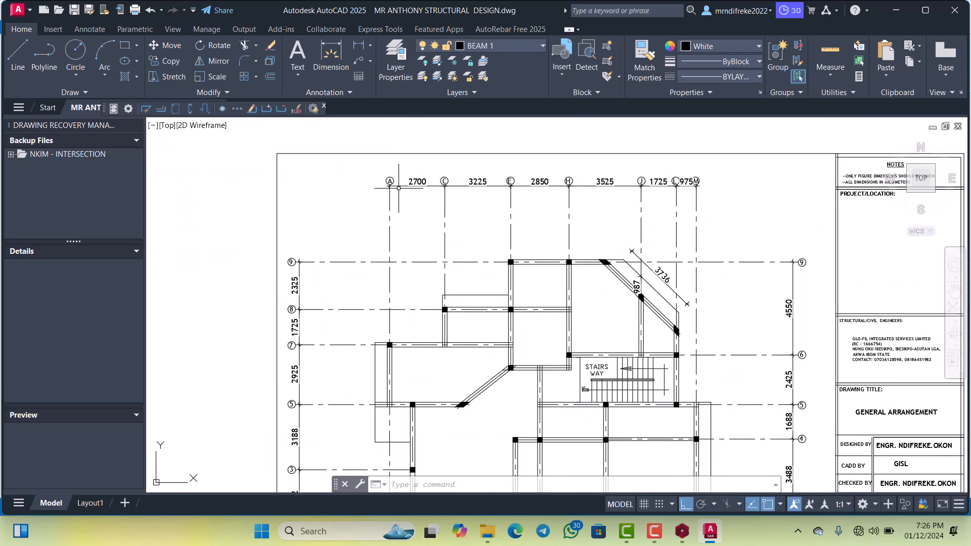
{"action": "scroll", "coordinate": [397, 183], "scroll_direction": "up", "scroll_amount": 4}
{"action": "scroll", "coordinate": [399, 183], "scroll_direction": "down", "scroll_amount": 4}
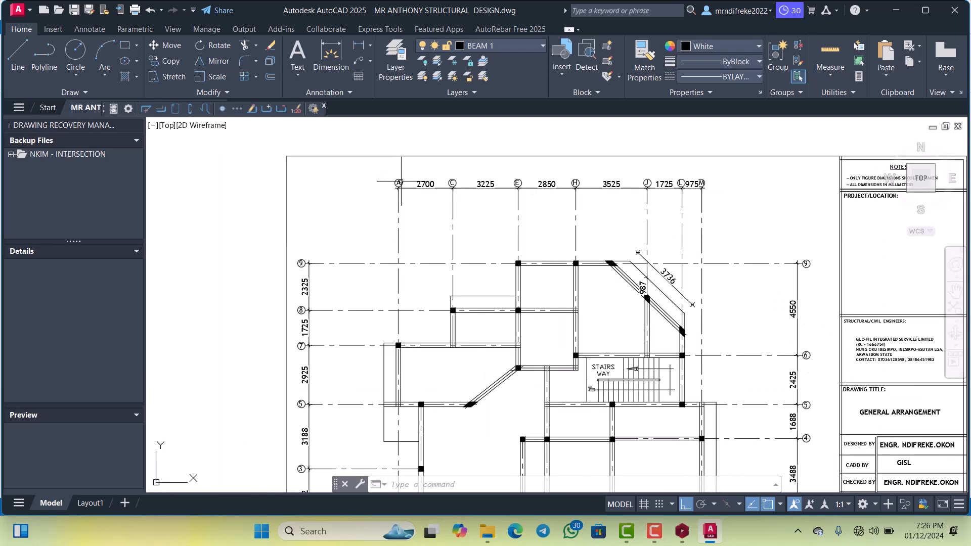
{"action": "scroll", "coordinate": [398, 182], "scroll_direction": "up", "scroll_amount": 4}
{"action": "scroll", "coordinate": [397, 180], "scroll_direction": "down", "scroll_amount": 5}
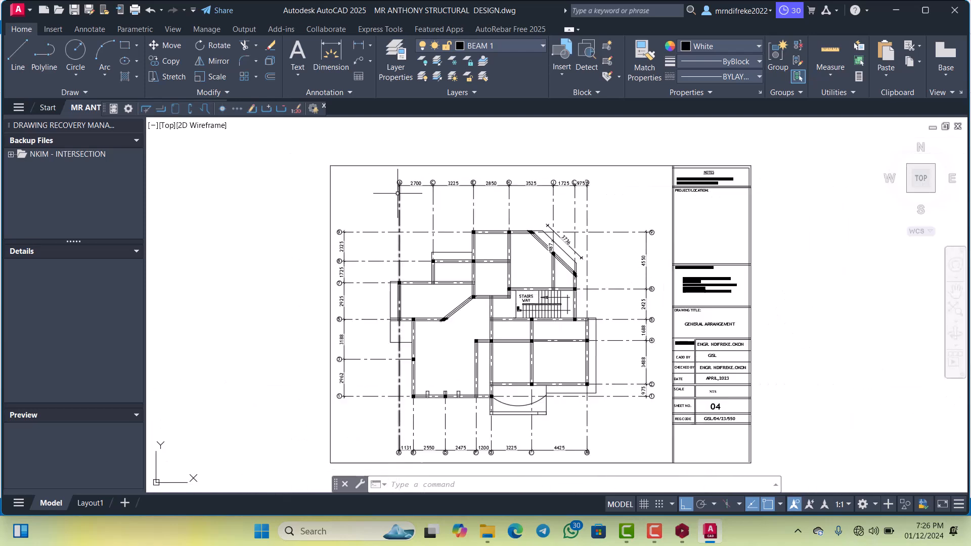
{"action": "scroll", "coordinate": [396, 172], "scroll_direction": "up", "scroll_amount": 4}
{"action": "scroll", "coordinate": [397, 173], "scroll_direction": "up", "scroll_amount": 2}
{"action": "scroll", "coordinate": [400, 177], "scroll_direction": "down", "scroll_amount": 4}
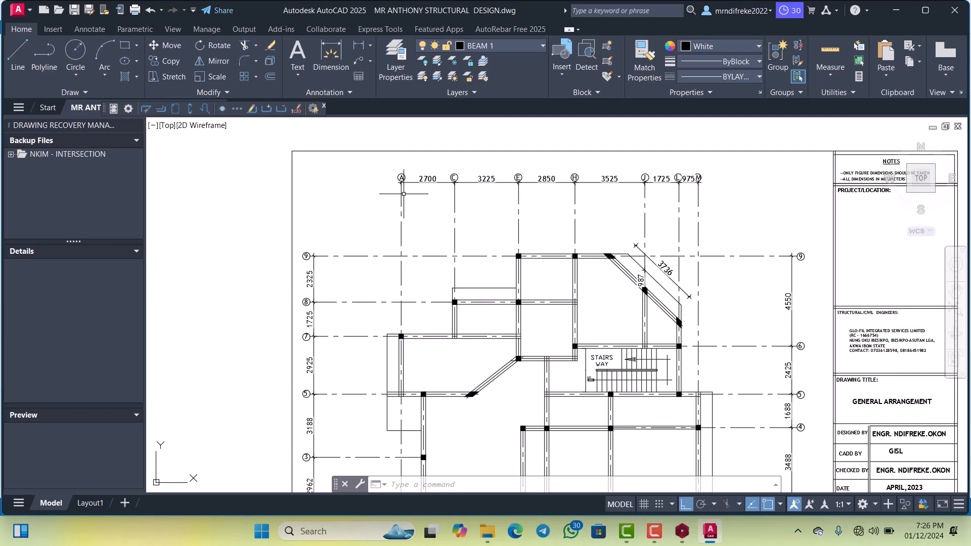
Compare the lower lettered gridlines of the general arrangement with the column positions above them, from grid A onward.
{"action": "scroll", "coordinate": [404, 247], "scroll_direction": "down", "scroll_amount": 5}
{"action": "scroll", "coordinate": [395, 251], "scroll_direction": "up", "scroll_amount": 5}
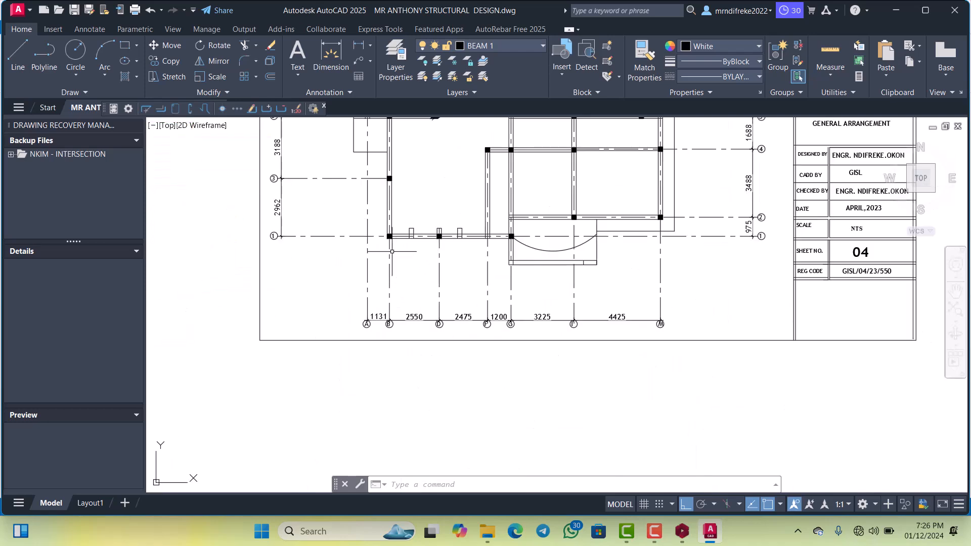
{"action": "scroll", "coordinate": [382, 242], "scroll_direction": "down", "scroll_amount": 4}
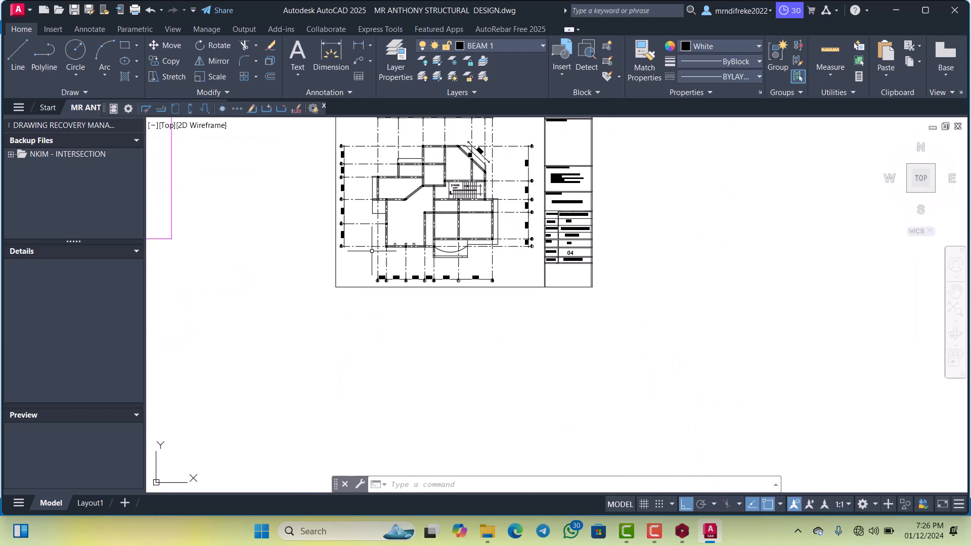
{"action": "scroll", "coordinate": [384, 238], "scroll_direction": "up", "scroll_amount": 4}
{"action": "scroll", "coordinate": [385, 230], "scroll_direction": "down", "scroll_amount": 2}
{"action": "scroll", "coordinate": [386, 225], "scroll_direction": "up", "scroll_amount": 2}
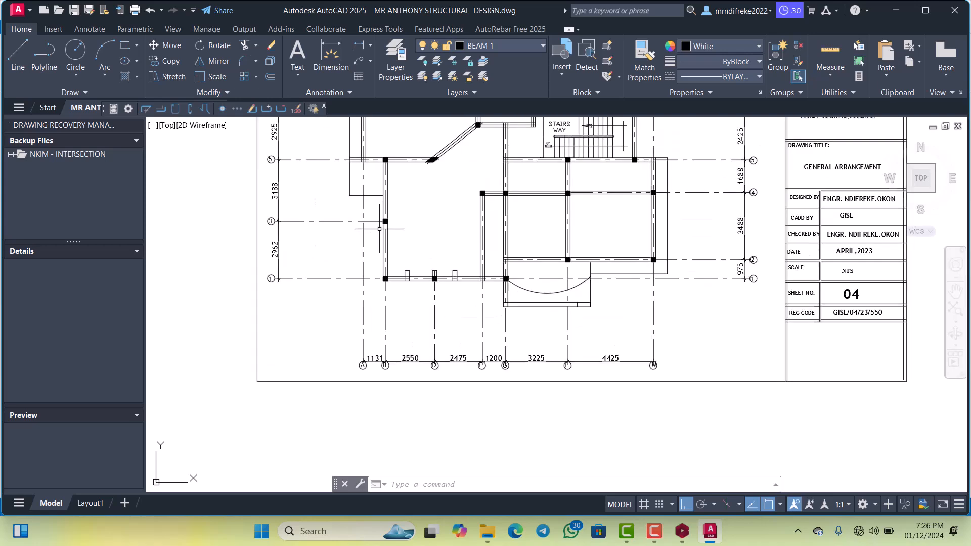
{"action": "scroll", "coordinate": [380, 229], "scroll_direction": "down", "scroll_amount": 3}
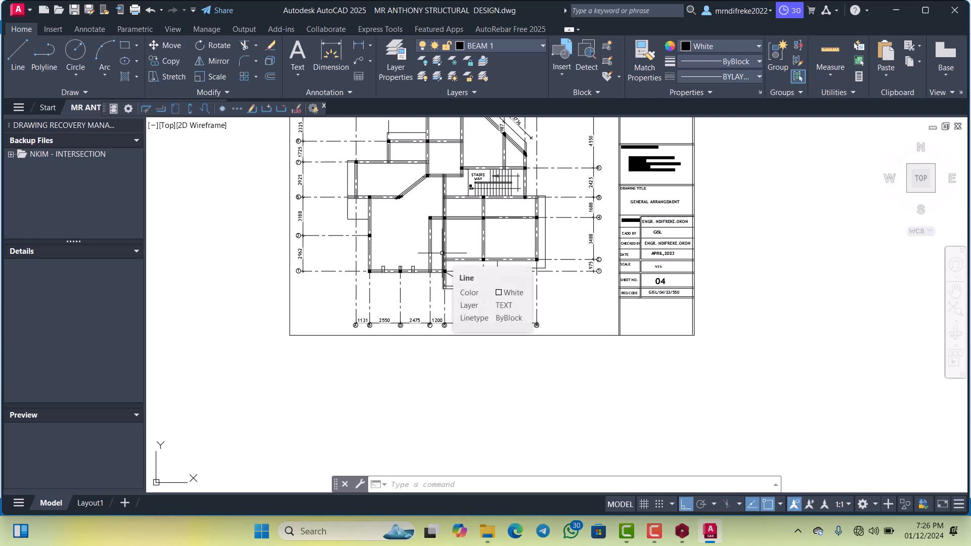
{"action": "scroll", "coordinate": [440, 259], "scroll_direction": "down", "scroll_amount": 2}
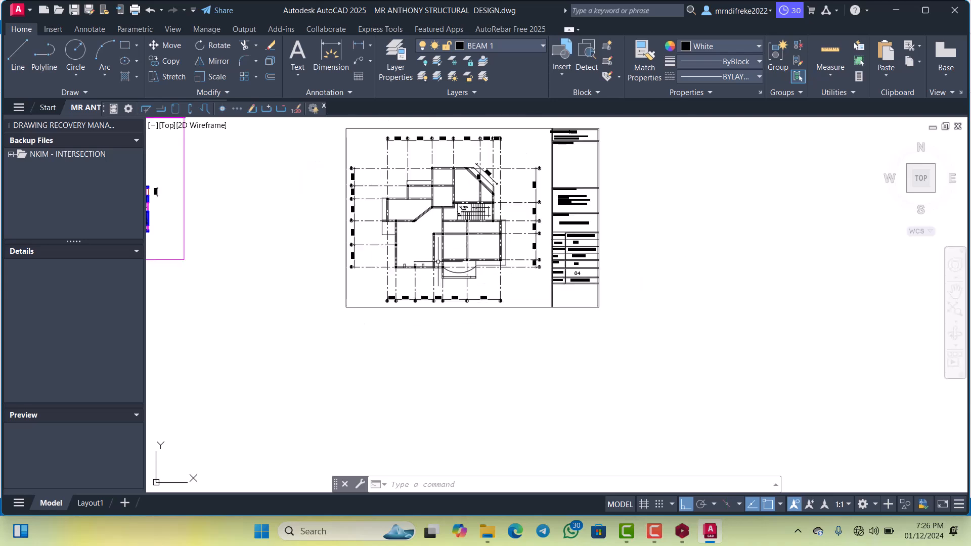
{"action": "scroll", "coordinate": [438, 239], "scroll_direction": "up", "scroll_amount": 6}
{"action": "scroll", "coordinate": [447, 241], "scroll_direction": "down", "scroll_amount": 8}
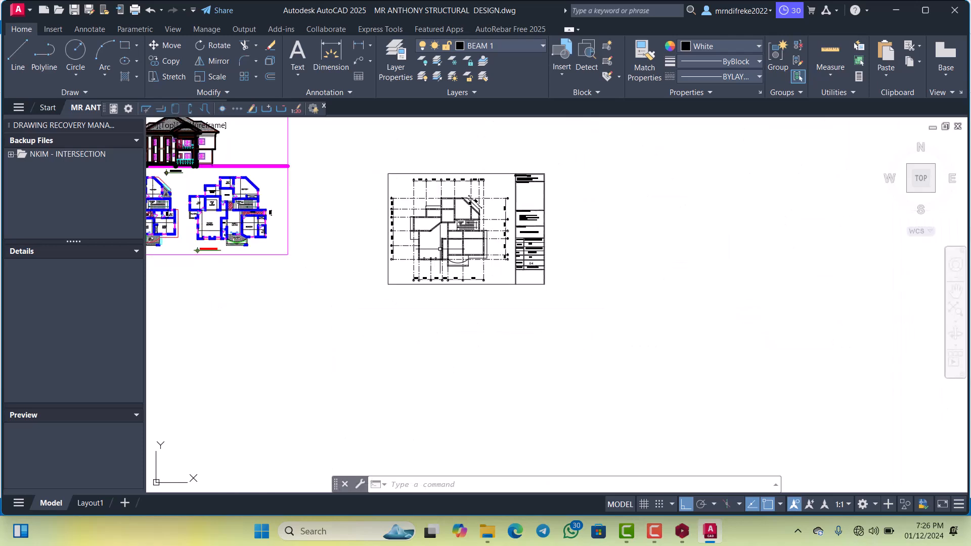
{"action": "scroll", "coordinate": [406, 245], "scroll_direction": "up", "scroll_amount": 4}
{"action": "scroll", "coordinate": [418, 236], "scroll_direction": "up", "scroll_amount": 5}
{"action": "scroll", "coordinate": [408, 299], "scroll_direction": "down", "scroll_amount": 2}
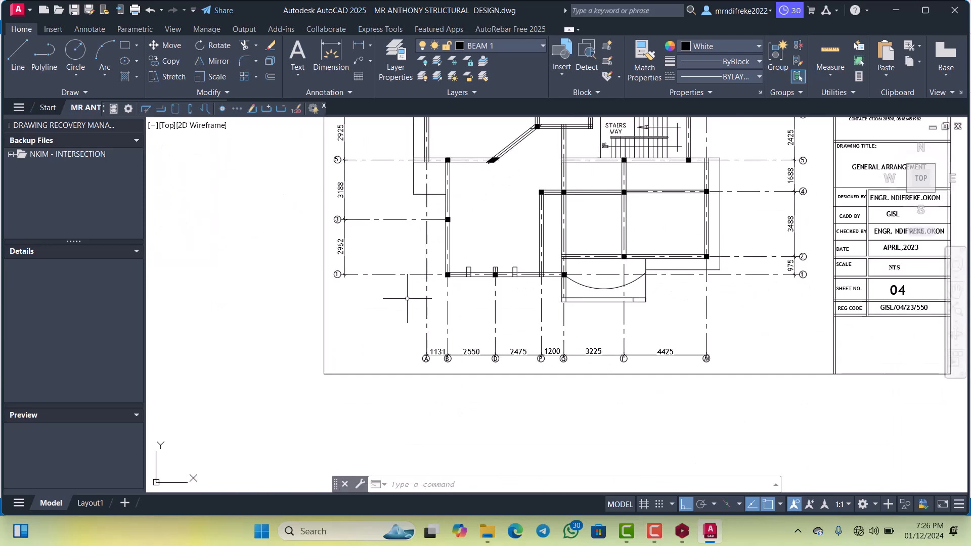
{"action": "scroll", "coordinate": [427, 358], "scroll_direction": "up", "scroll_amount": 4}
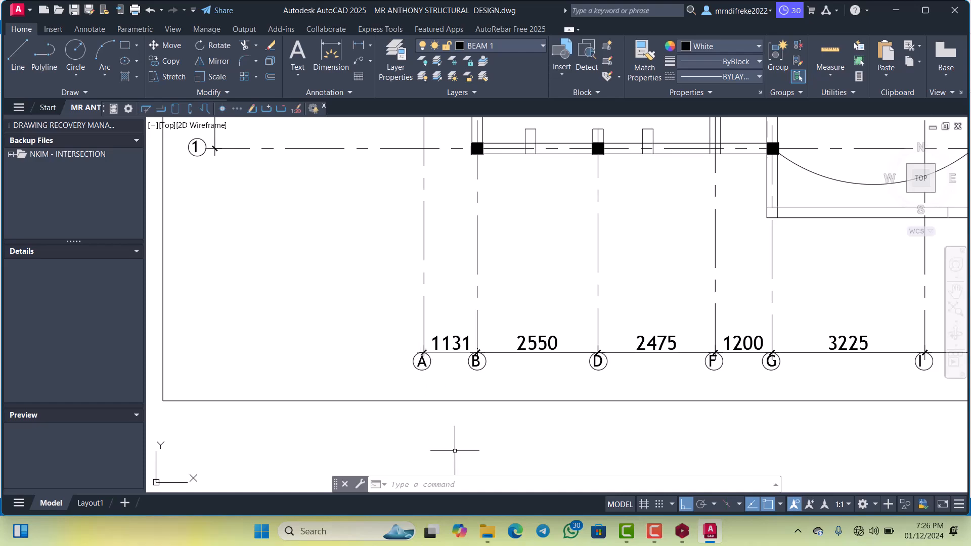
Return to ProtaStructure and examine the axis labels and columns along the storey 1 plan's left edge.
{"action": "left_click", "coordinate": [691, 531]}
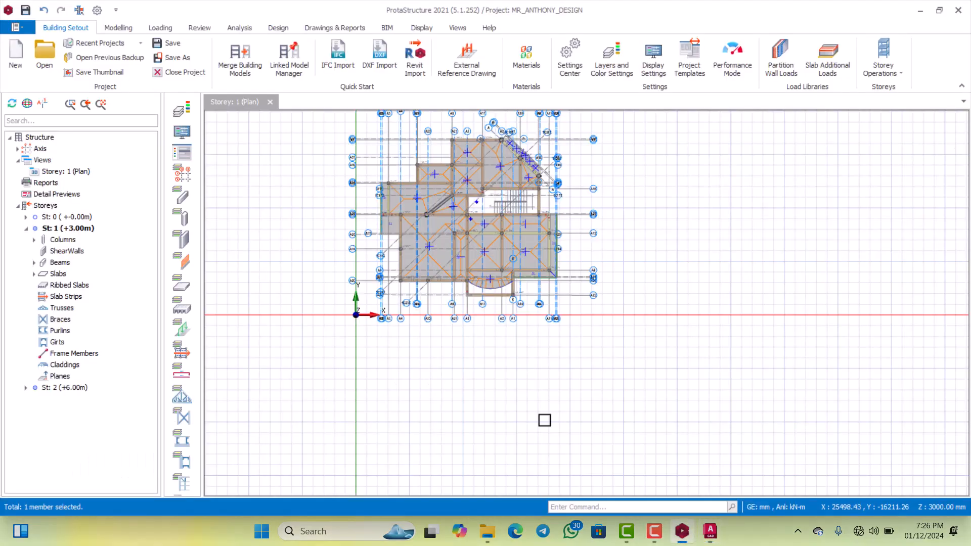
{"action": "scroll", "coordinate": [402, 330], "scroll_direction": "down", "scroll_amount": 3}
{"action": "scroll", "coordinate": [373, 255], "scroll_direction": "up", "scroll_amount": 4}
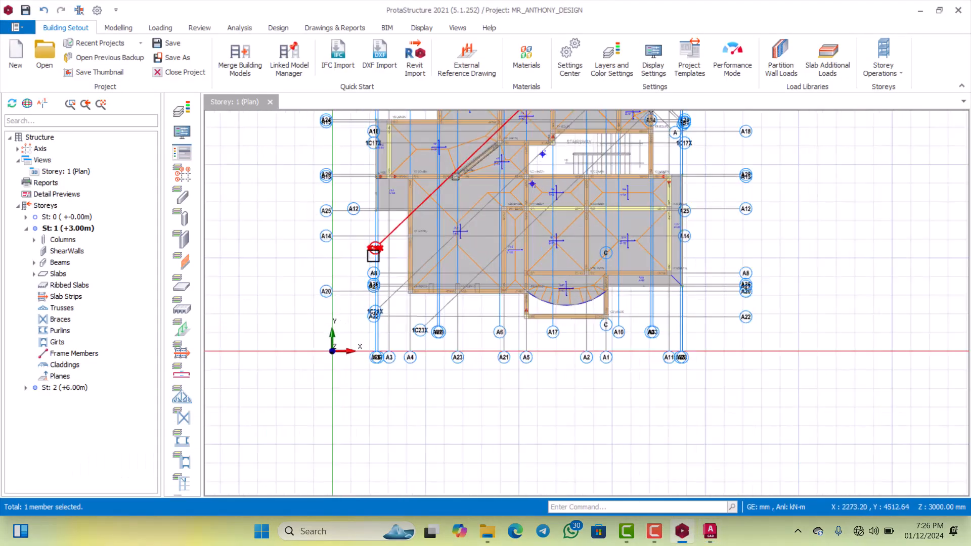
{"action": "scroll", "coordinate": [385, 388], "scroll_direction": "down", "scroll_amount": 2}
{"action": "scroll", "coordinate": [396, 318], "scroll_direction": "up", "scroll_amount": 2}
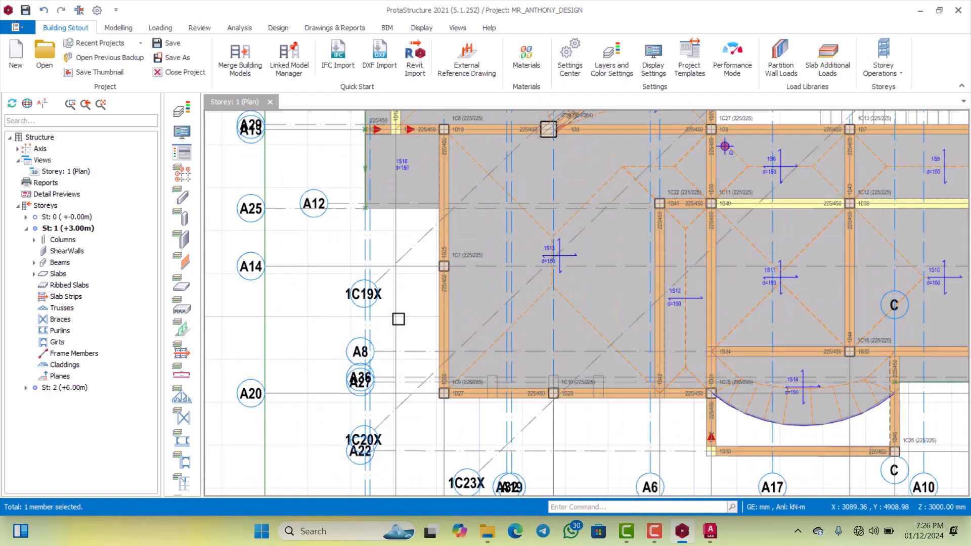
{"action": "scroll", "coordinate": [401, 226], "scroll_direction": "down", "scroll_amount": 3}
{"action": "scroll", "coordinate": [390, 187], "scroll_direction": "up", "scroll_amount": 3}
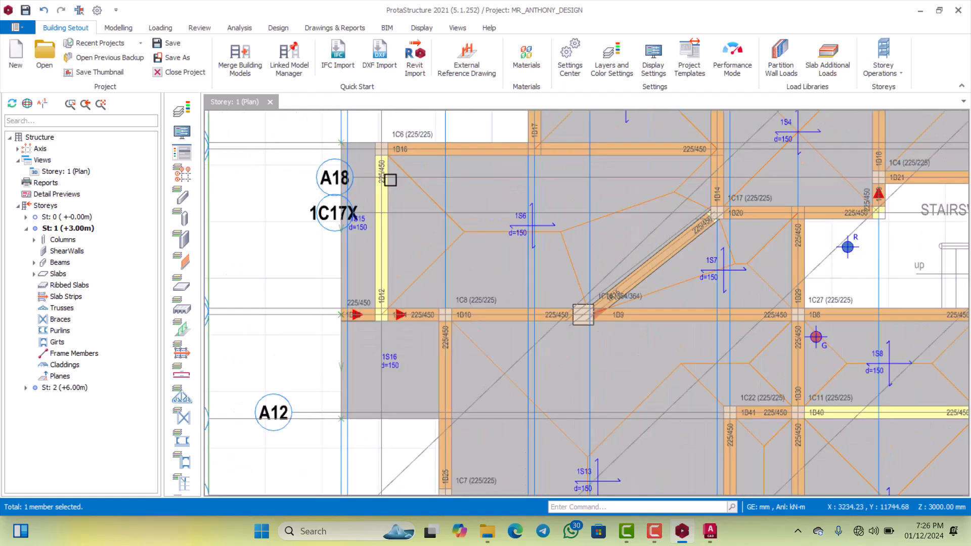
Examine the axis labels along the lower edge of the storey 1 plan, around axes A3 and A4.
{"action": "scroll", "coordinate": [388, 177], "scroll_direction": "down", "scroll_amount": 4}
{"action": "scroll", "coordinate": [357, 376], "scroll_direction": "up", "scroll_amount": 1}
{"action": "scroll", "coordinate": [357, 376], "scroll_direction": "up", "scroll_amount": 2}
{"action": "scroll", "coordinate": [430, 341], "scroll_direction": "up", "scroll_amount": 2}
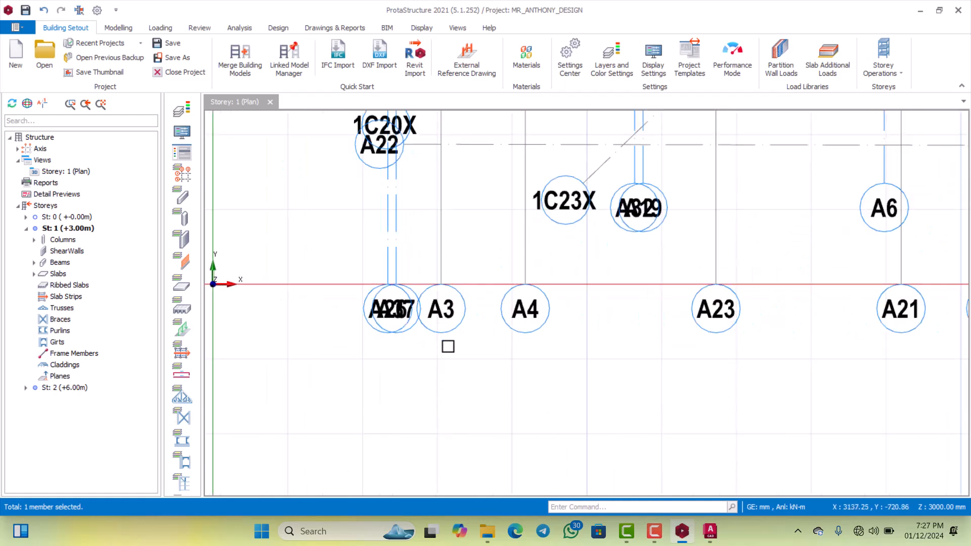
Switch to AutoCAD, minimise the file browser, and narrow the AutoCAD window so part of the ProtaStructure window shows beside it.
{"action": "left_click", "coordinate": [711, 535]}
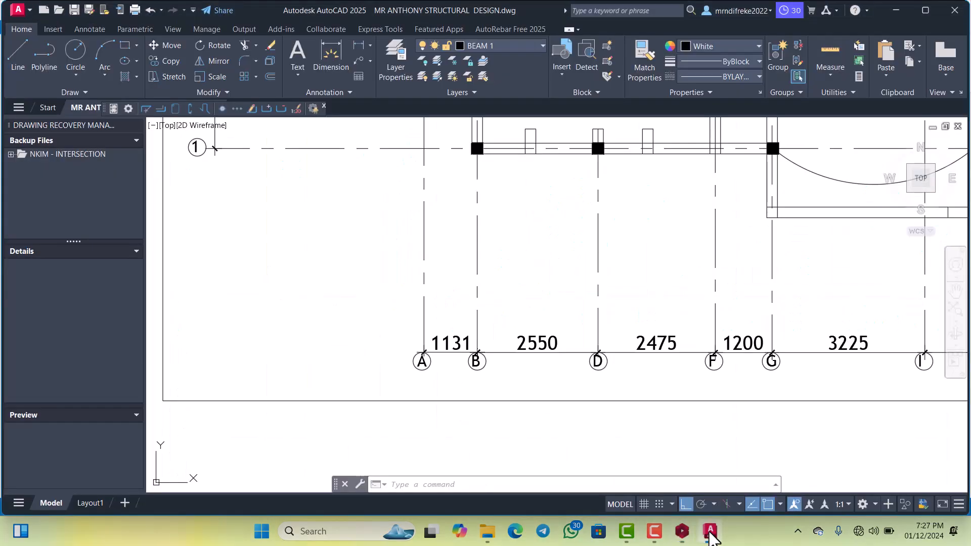
{"action": "left_click", "coordinate": [928, 11]}
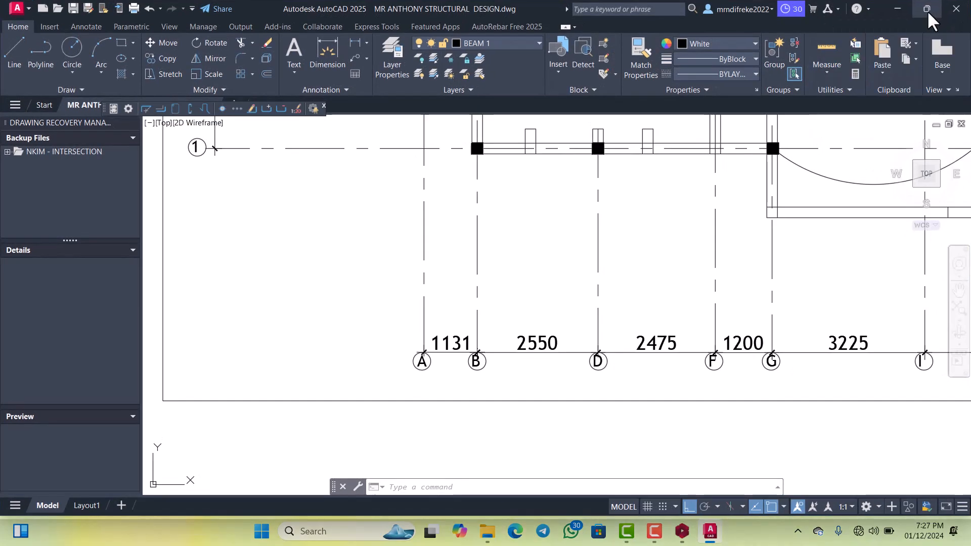
{"action": "left_click", "coordinate": [927, 9]}
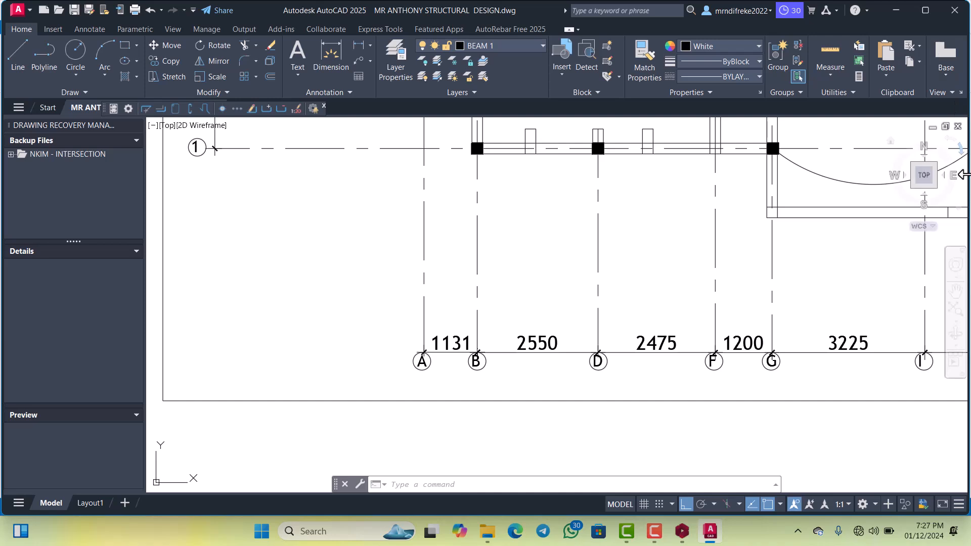
{"action": "left_click_drag", "start_coordinate": [959, 185], "coordinate": [863, 205]}
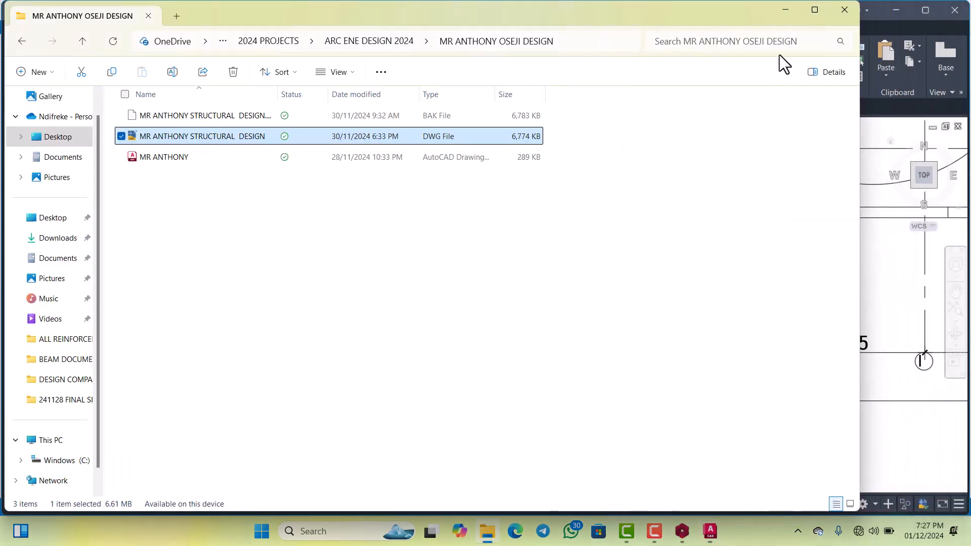
{"action": "left_click", "coordinate": [784, 10]}
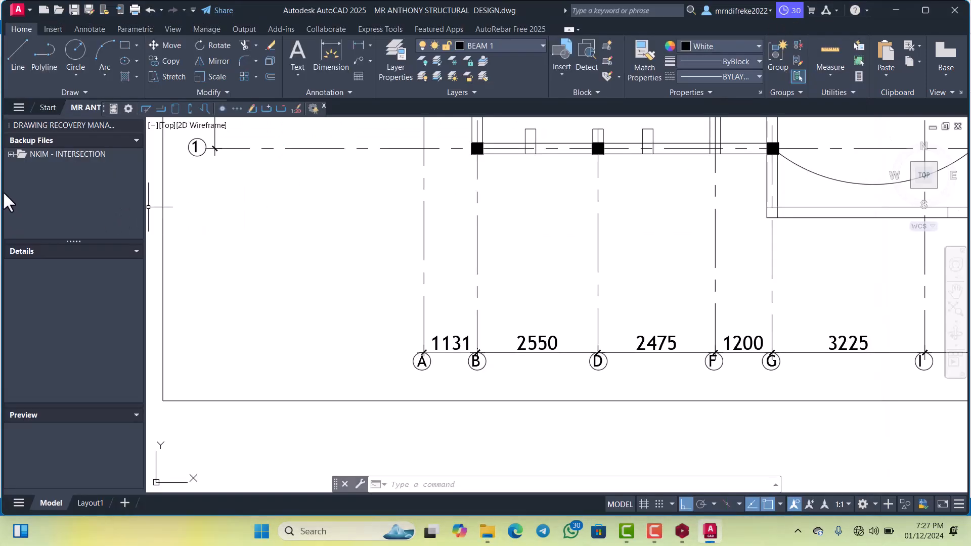
{"action": "left_click_drag", "start_coordinate": [7, 190], "coordinate": [252, 193]}
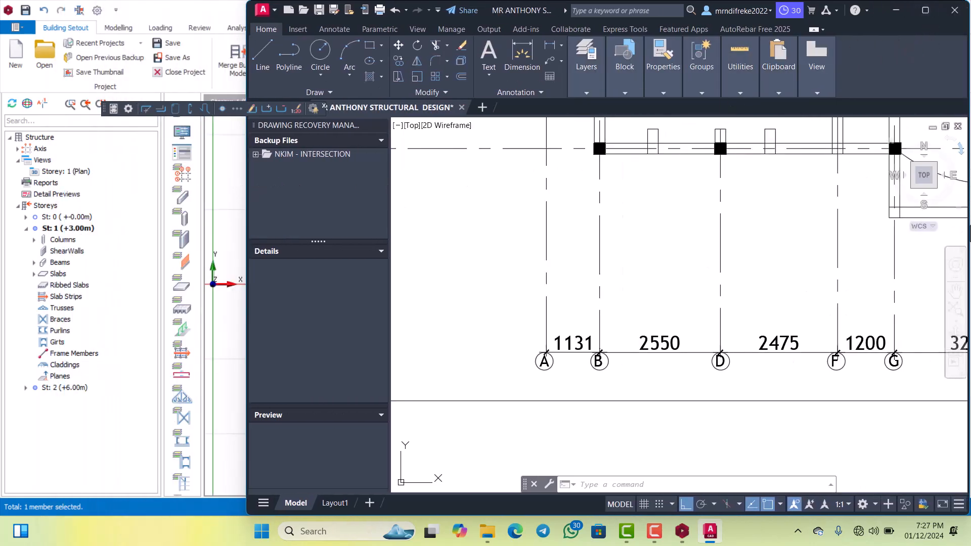
{"action": "left_click", "coordinate": [970, 230]}
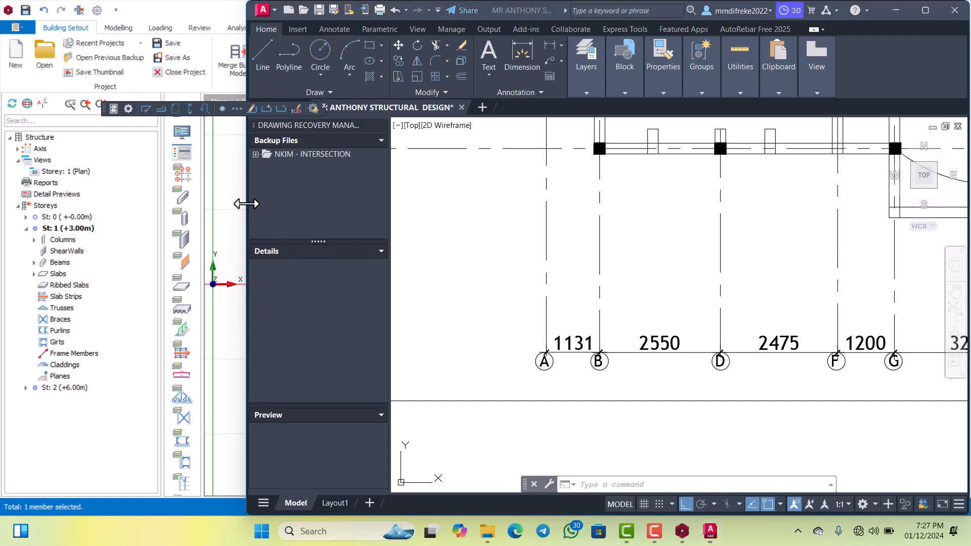
{"action": "left_click_drag", "start_coordinate": [246, 203], "coordinate": [364, 196]}
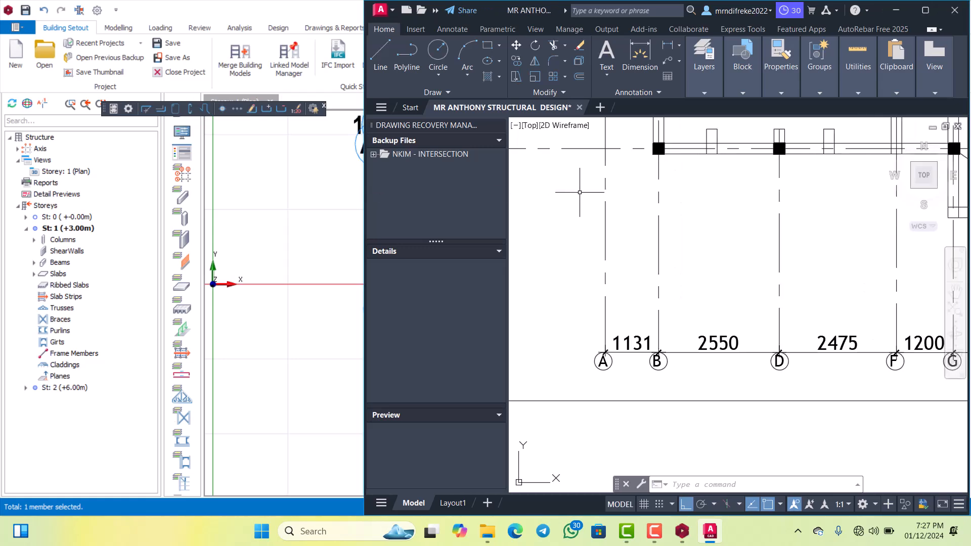
Reduce the AutoCAD window's height while keeping the general arrangement's lower gridlines in view, and keep the window in front of ProtaStructure.
{"action": "scroll", "coordinate": [580, 192], "scroll_direction": "up", "scroll_amount": 5}
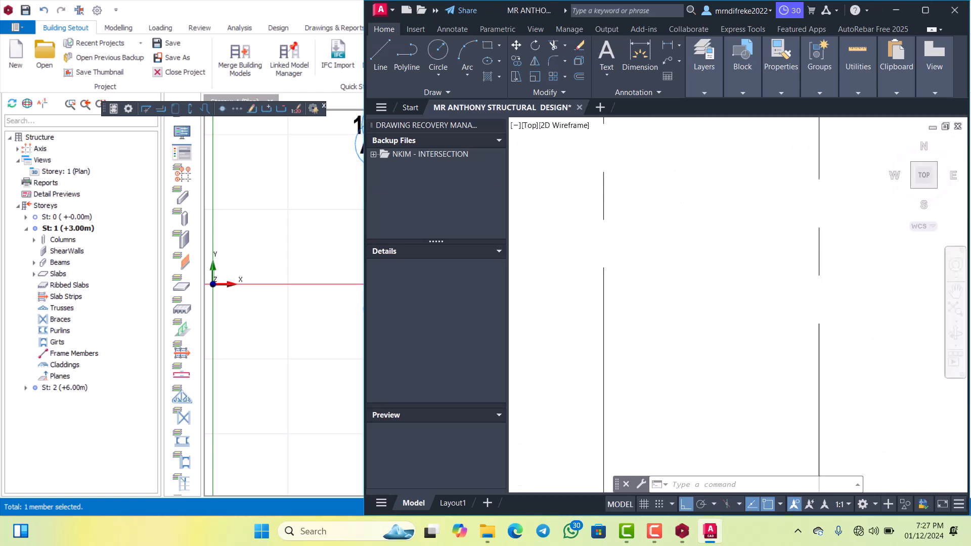
{"action": "double_click", "coordinate": [729, 7]}
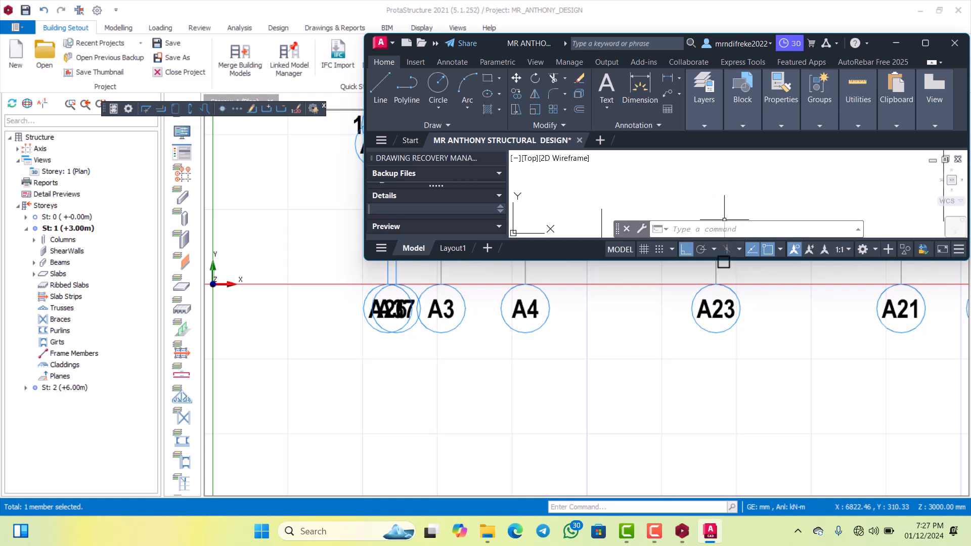
{"action": "mouse_move", "coordinate": [724, 259]}
{"action": "left_mouse_down"}
{"action": "mouse_move", "coordinate": [723, 390]}
{"action": "mouse_move", "coordinate": [724, 371]}
{"action": "left_mouse_up"}
{"action": "scroll", "coordinate": [680, 240], "scroll_direction": "down", "scroll_amount": 6}
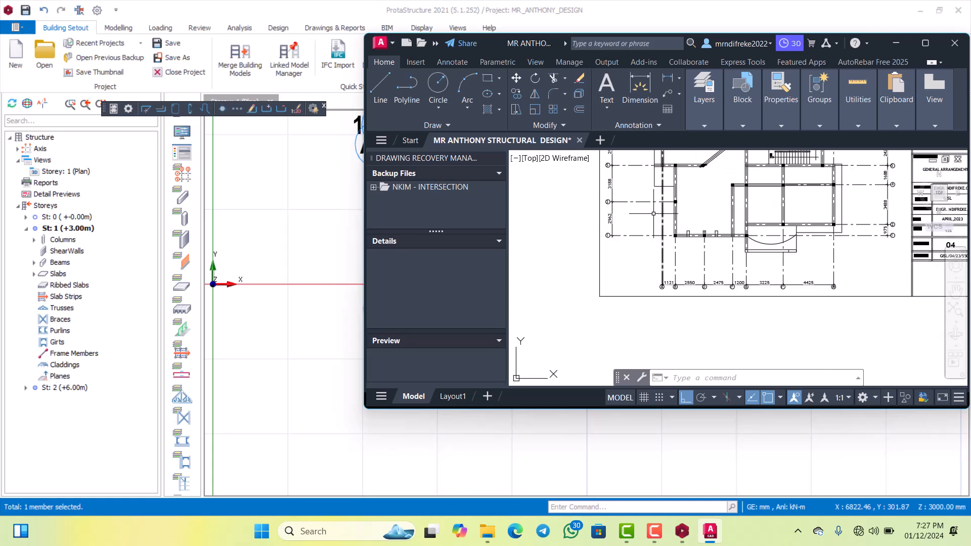
{"action": "left_click", "coordinate": [360, 261]}
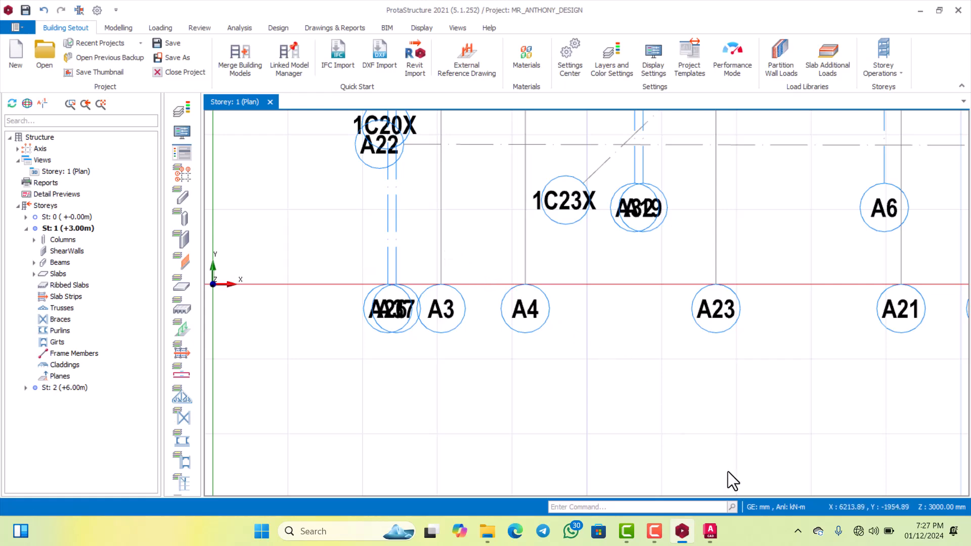
{"action": "left_click", "coordinate": [711, 532]}
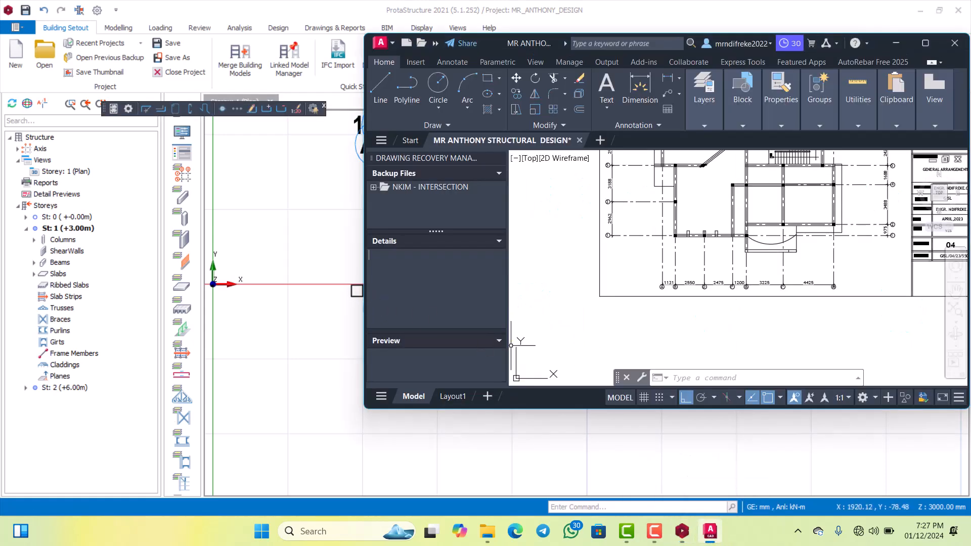
Reposition and resize the AutoCAD window to uncover the storey 1 plan's first axes, with the whole general arrangement in view.
{"action": "left_click_drag", "start_coordinate": [365, 288], "coordinate": [538, 288]}
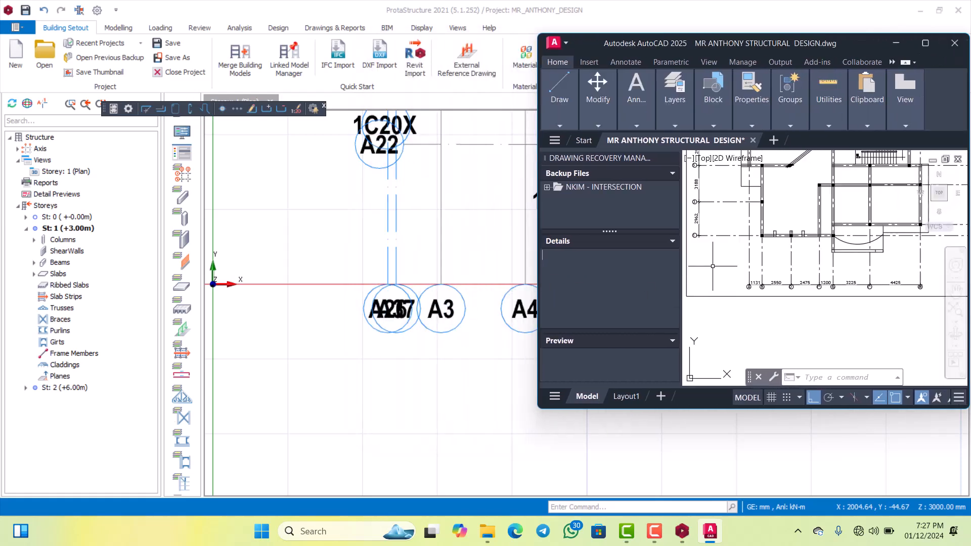
{"action": "left_click_drag", "start_coordinate": [862, 39], "coordinate": [736, 43]}
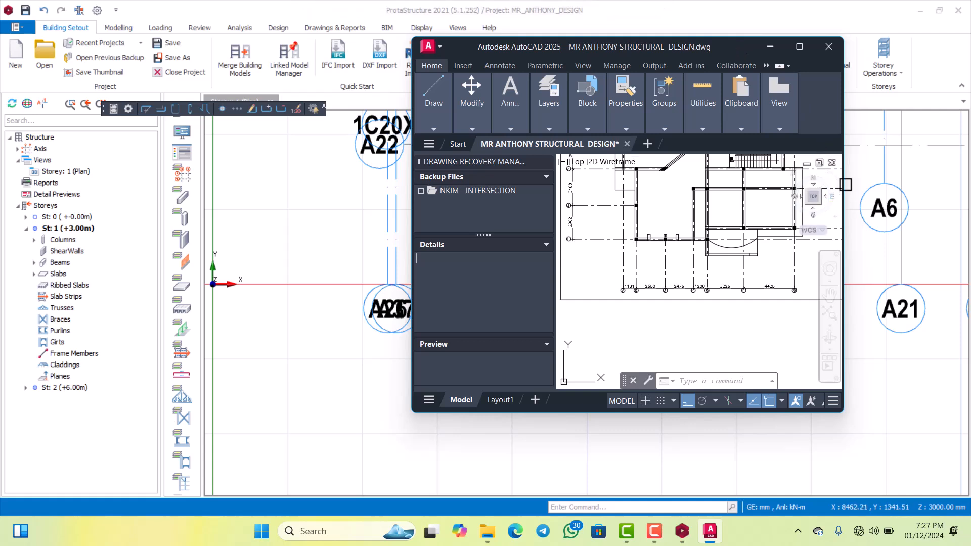
{"action": "left_click_drag", "start_coordinate": [841, 177], "coordinate": [966, 151]}
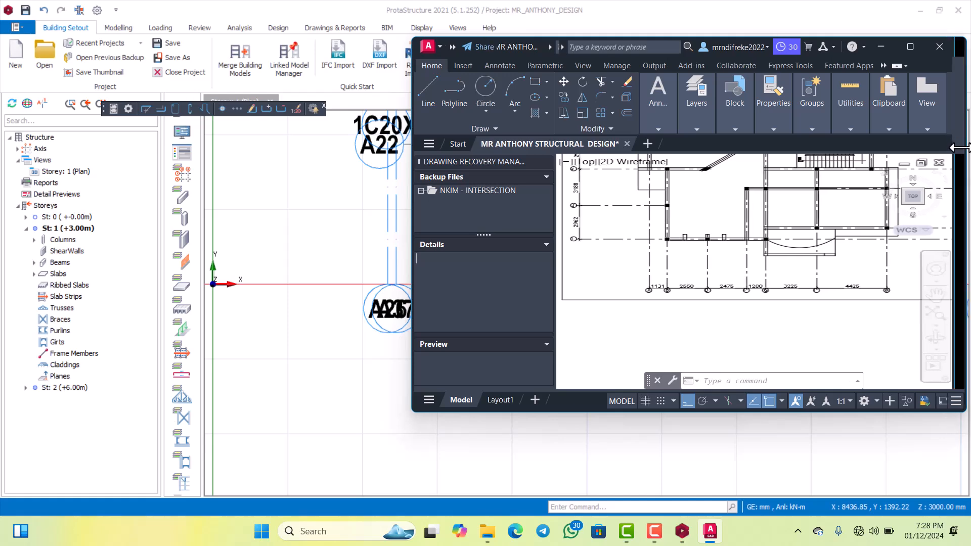
{"action": "scroll", "coordinate": [637, 246], "scroll_direction": "down", "scroll_amount": 3}
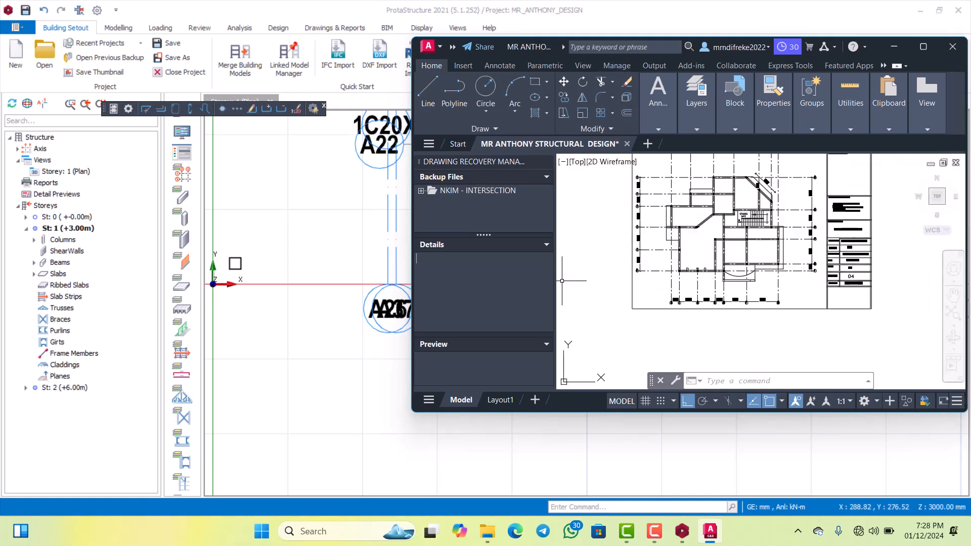
Examine the storey 1 plan beside the drawing and locate axes A3 and A4 near the origin.
{"action": "scroll", "coordinate": [234, 264], "scroll_direction": "down", "scroll_amount": 5}
{"action": "scroll", "coordinate": [284, 206], "scroll_direction": "up", "scroll_amount": 2}
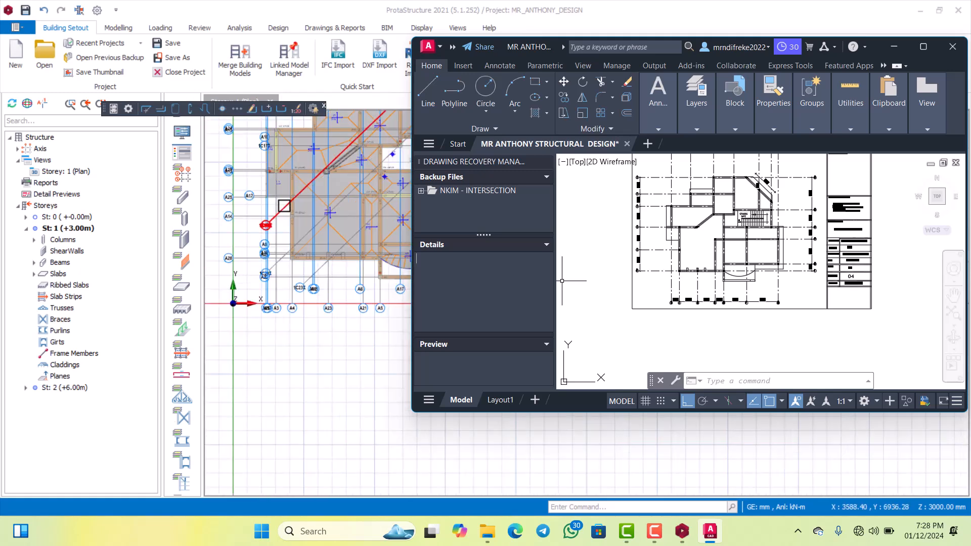
{"action": "scroll", "coordinate": [293, 251], "scroll_direction": "down", "scroll_amount": 2}
{"action": "scroll", "coordinate": [285, 190], "scroll_direction": "up", "scroll_amount": 4}
{"action": "scroll", "coordinate": [296, 227], "scroll_direction": "down", "scroll_amount": 4}
{"action": "scroll", "coordinate": [297, 225], "scroll_direction": "up", "scroll_amount": 4}
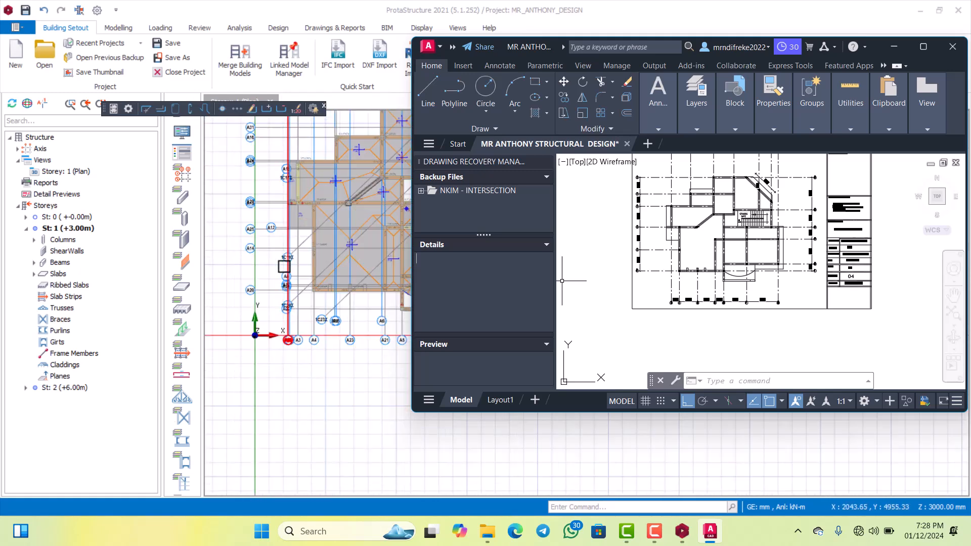
{"action": "scroll", "coordinate": [303, 283], "scroll_direction": "down", "scroll_amount": 3}
{"action": "scroll", "coordinate": [307, 303], "scroll_direction": "up", "scroll_amount": 2}
{"action": "scroll", "coordinate": [307, 304], "scroll_direction": "up", "scroll_amount": 4}
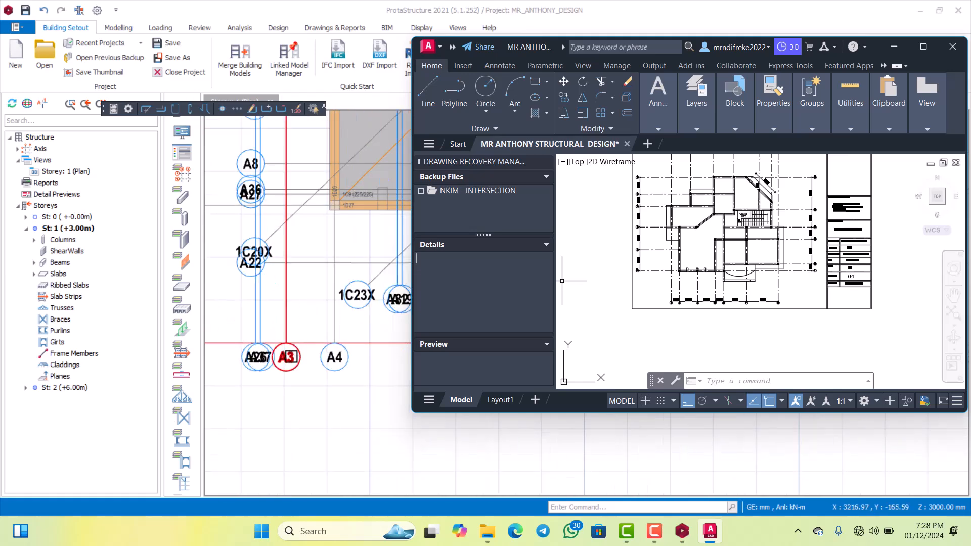
Compare gridlines A and B of the general arrangement with axes A3 and A4 of the storey 1 plan.
{"action": "scroll", "coordinate": [284, 280], "scroll_direction": "up", "scroll_amount": 3}
{"action": "scroll", "coordinate": [285, 263], "scroll_direction": "down", "scroll_amount": 2}
{"action": "scroll", "coordinate": [699, 309], "scroll_direction": "up", "scroll_amount": 5}
{"action": "scroll", "coordinate": [642, 295], "scroll_direction": "up", "scroll_amount": 3}
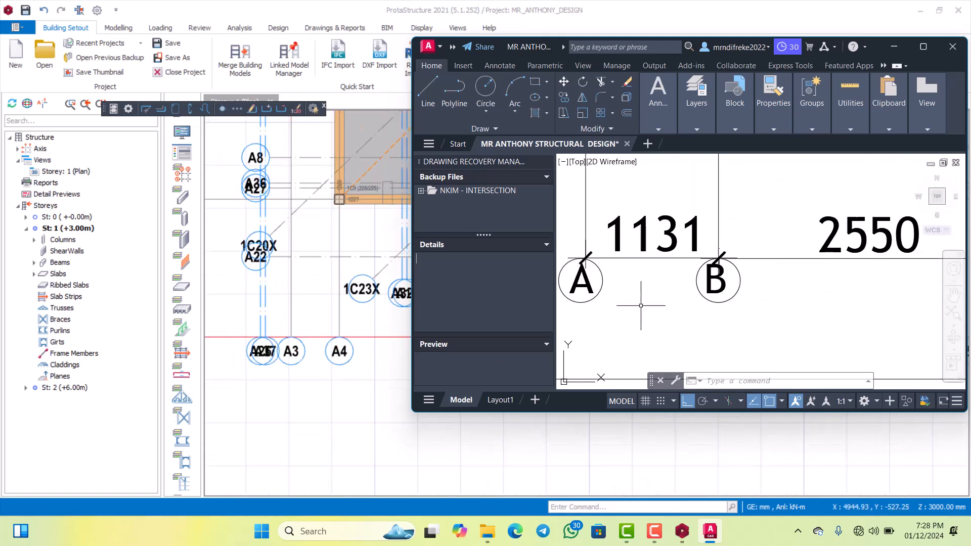
{"action": "scroll", "coordinate": [657, 288], "scroll_direction": "down", "scroll_amount": 5}
{"action": "scroll", "coordinate": [688, 283], "scroll_direction": "up", "scroll_amount": 4}
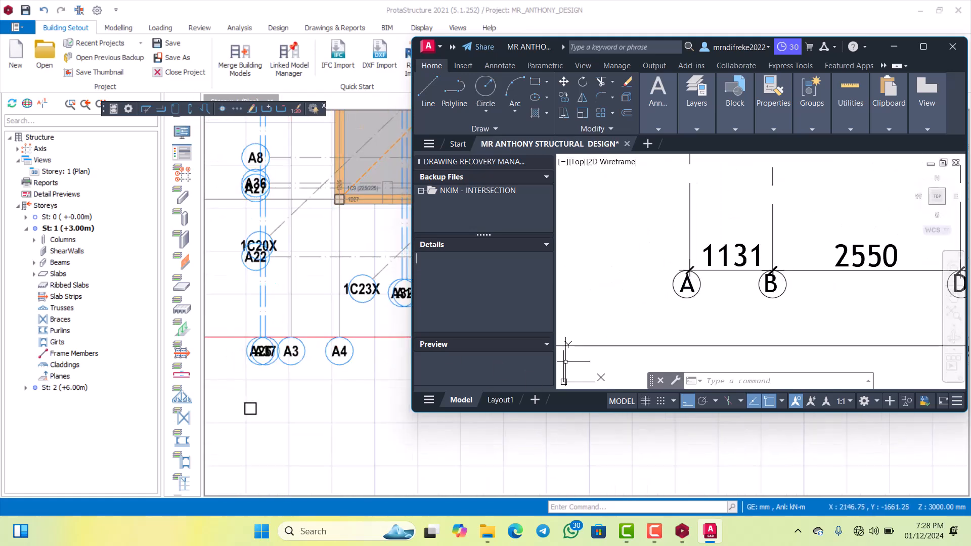
{"action": "scroll", "coordinate": [293, 349], "scroll_direction": "up", "scroll_amount": 4}
Open the properties of axis A3 and change its label to F.
{"action": "left_click", "coordinate": [294, 342]}
{"action": "left_click", "coordinate": [294, 341]}
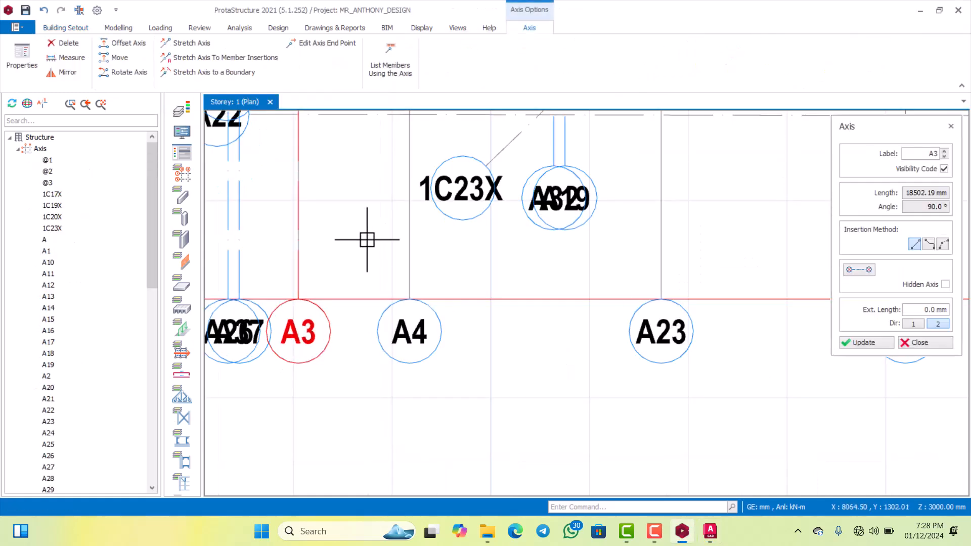
{"action": "scroll", "coordinate": [351, 311], "scroll_direction": "down", "scroll_amount": 3}
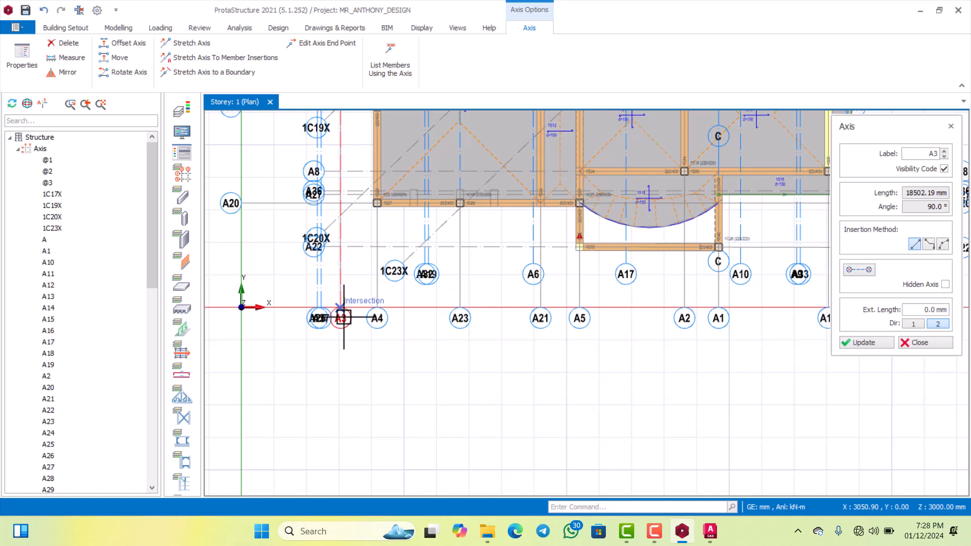
{"action": "scroll", "coordinate": [344, 316], "scroll_direction": "up", "scroll_amount": 3}
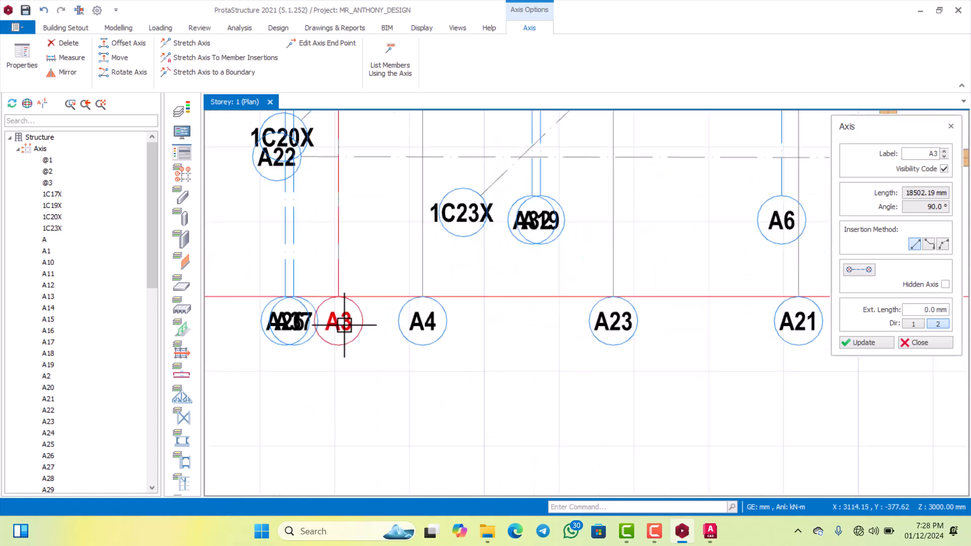
{"action": "double_click", "coordinate": [933, 155]}
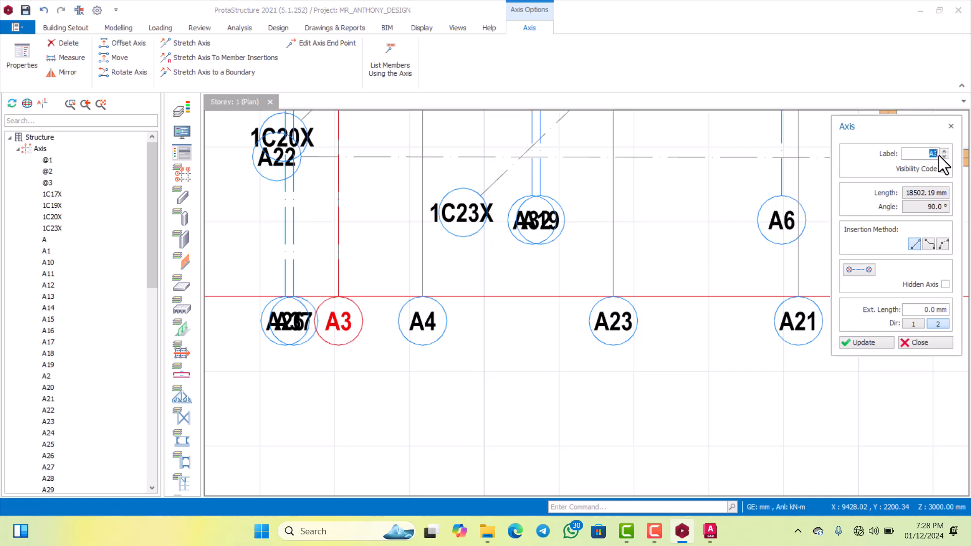
{"action": "type", "text": "A"}
{"action": "key", "text": "BackSpace"}
{"action": "type", "text": "F"}
{"action": "left_click", "coordinate": [860, 343]}
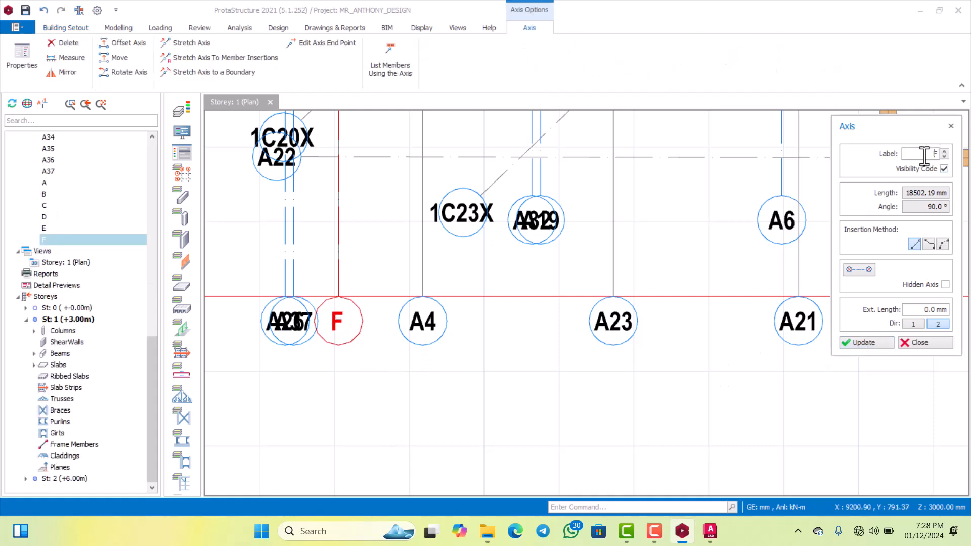
Try to relabel the F axis as A, and close its properties.
{"action": "type", "text": "A"}
{"action": "left_click", "coordinate": [865, 344]}
{"action": "left_click", "coordinate": [859, 344]}
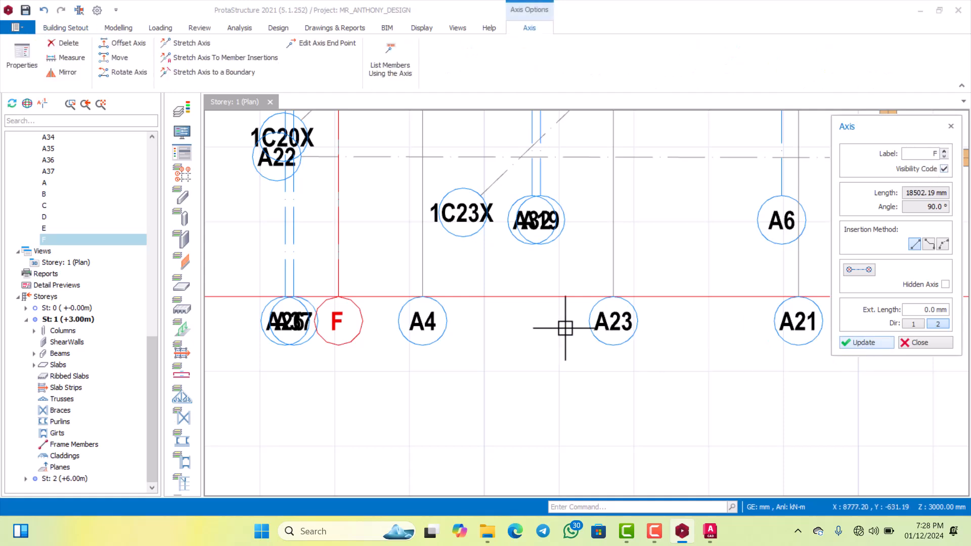
{"action": "scroll", "coordinate": [486, 318], "scroll_direction": "down", "scroll_amount": 2}
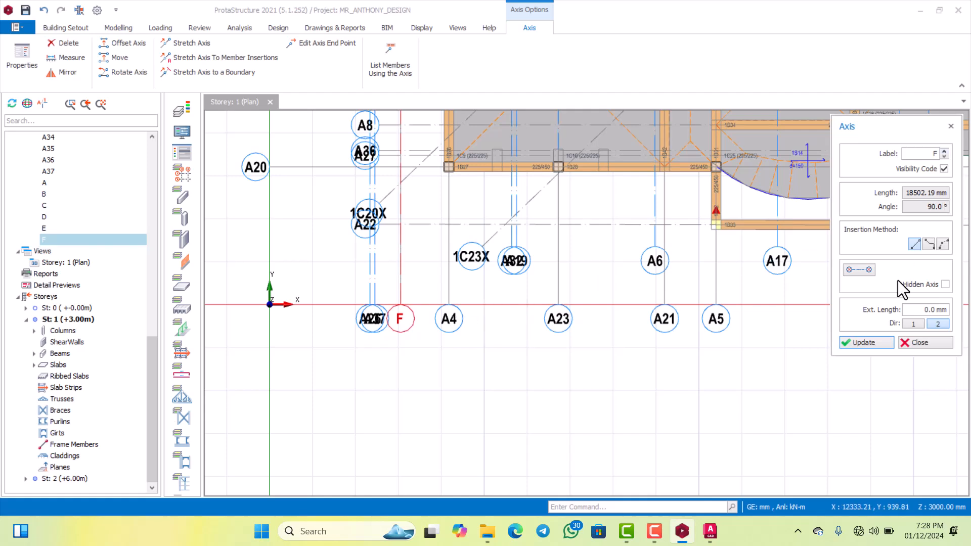
{"action": "left_click", "coordinate": [908, 342]}
Try again to update the F axis with the label A.
{"action": "scroll", "coordinate": [413, 328], "scroll_direction": "up", "scroll_amount": 1}
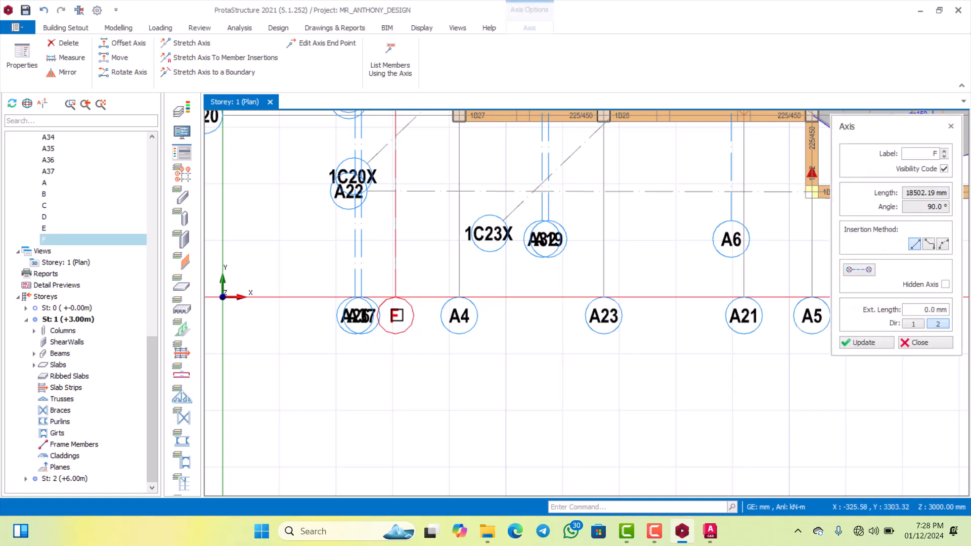
{"action": "left_click_drag", "start_coordinate": [929, 153], "coordinate": [946, 154]}
{"action": "type", "text": "A"}
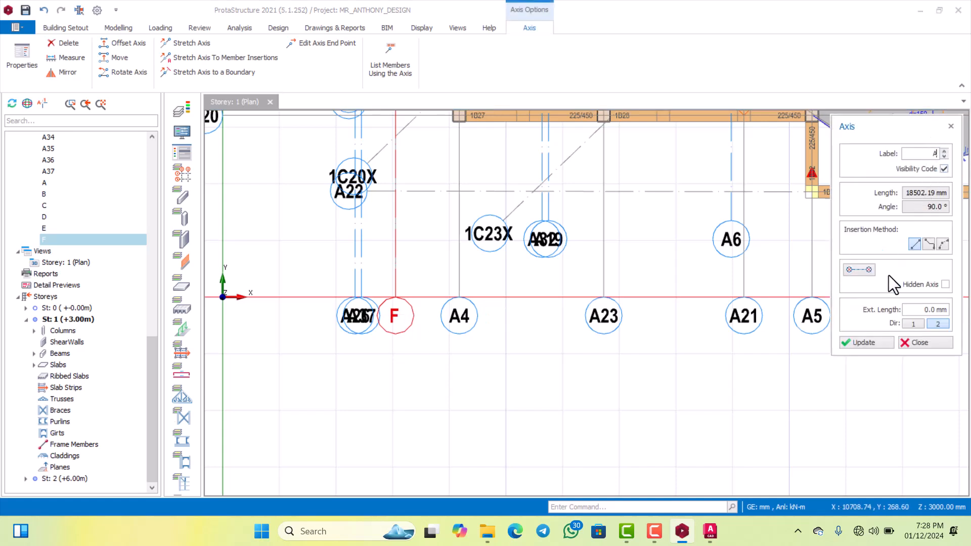
{"action": "left_click", "coordinate": [866, 339]}
{"action": "left_click", "coordinate": [861, 342]}
{"action": "left_click_drag", "start_coordinate": [931, 156], "coordinate": [939, 155]}
{"action": "left_click", "coordinate": [868, 342]}
Reopen the F axis properties from the axis's upper end and try to update its label to A.
{"action": "scroll", "coordinate": [477, 336], "scroll_direction": "down", "scroll_amount": 5}
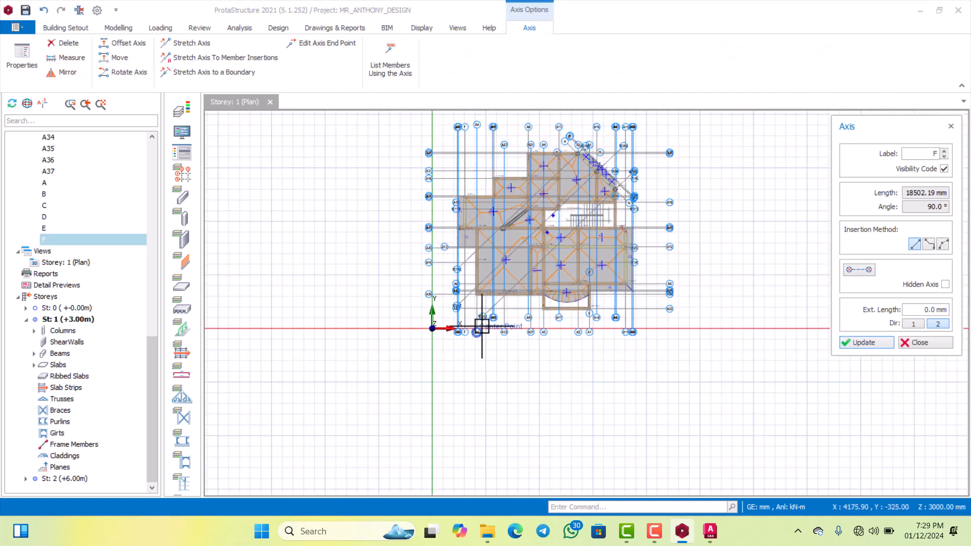
{"action": "scroll", "coordinate": [469, 213], "scroll_direction": "up", "scroll_amount": 3}
{"action": "scroll", "coordinate": [455, 266], "scroll_direction": "down", "scroll_amount": 6}
{"action": "scroll", "coordinate": [465, 204], "scroll_direction": "up", "scroll_amount": 3}
{"action": "key", "text": "Escape"}
{"action": "left_click", "coordinate": [444, 203]}
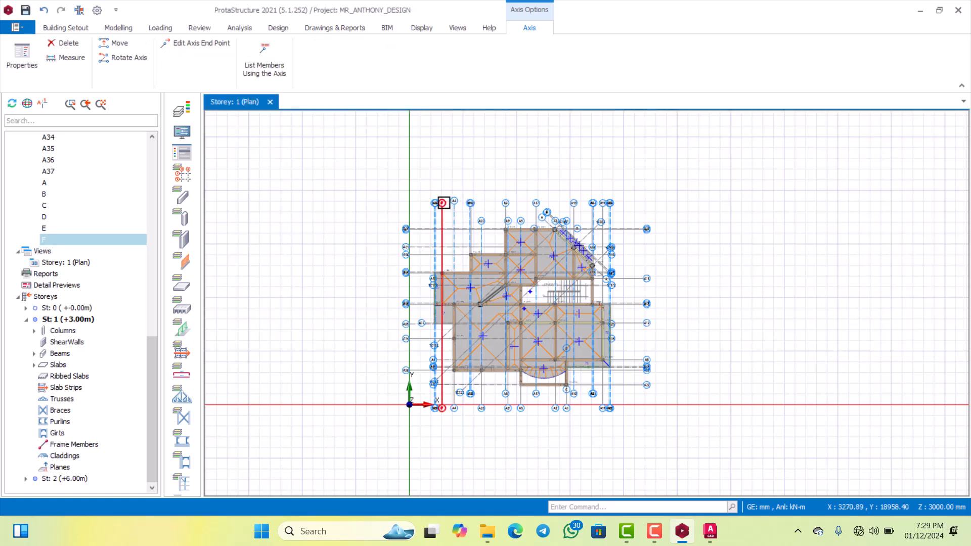
{"action": "scroll", "coordinate": [443, 203], "scroll_direction": "up", "scroll_amount": 8}
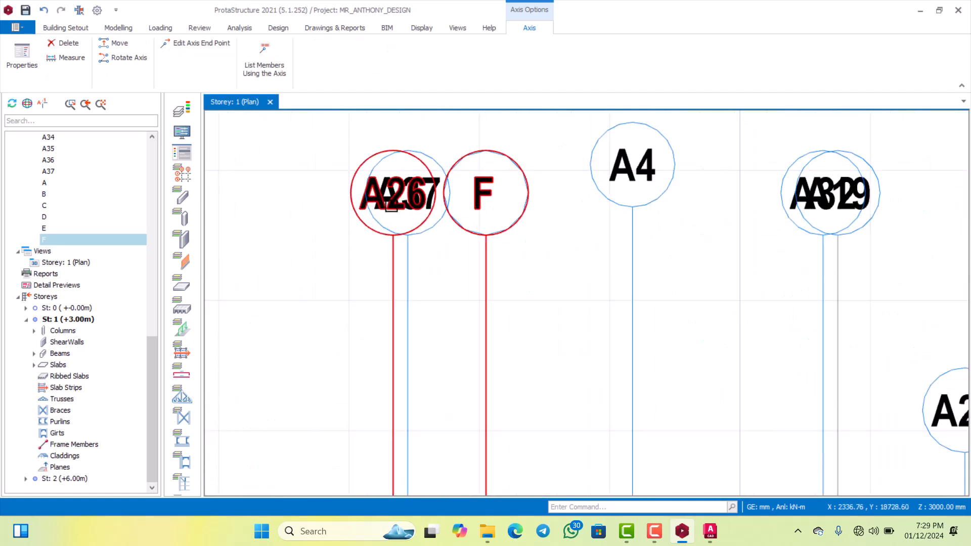
{"action": "scroll", "coordinate": [481, 192], "scroll_direction": "down", "scroll_amount": 2}
{"action": "double_click", "coordinate": [481, 193]}
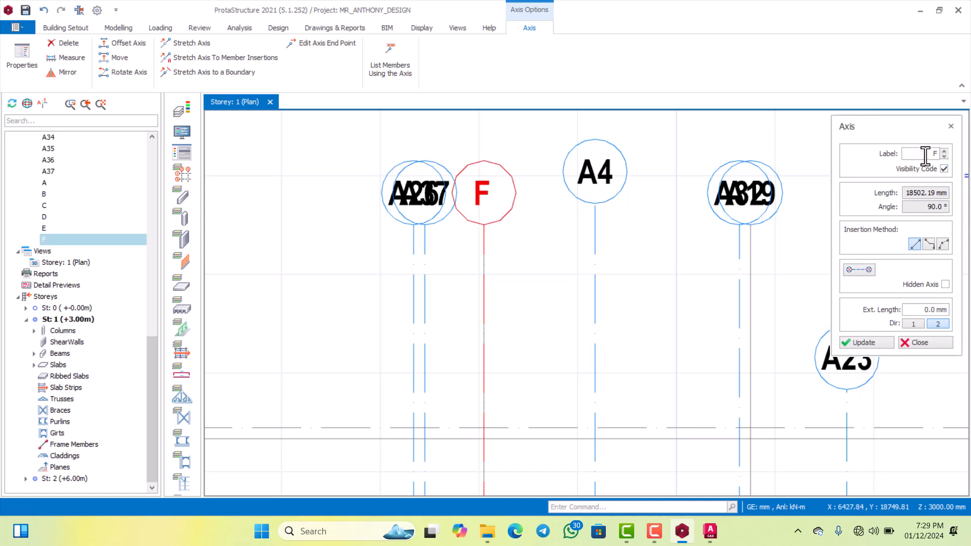
{"action": "left_click_drag", "start_coordinate": [927, 157], "coordinate": [939, 156]}
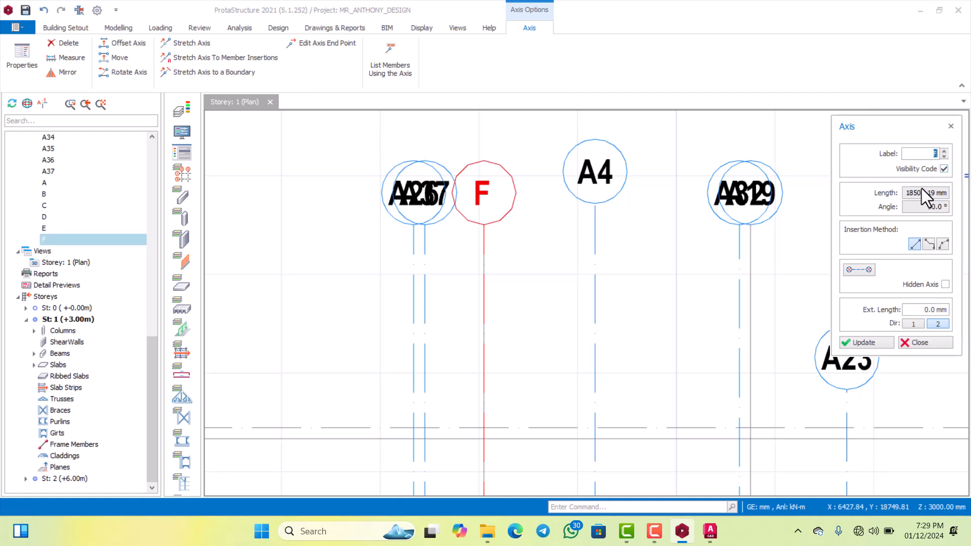
{"action": "type", "text": "A"}
{"action": "left_click", "coordinate": [866, 343]}
Cycle the F axis label through alternative values, retry updating it to A, and close the properties.
{"action": "left_click", "coordinate": [945, 151]}
{"action": "left_click", "coordinate": [945, 151]}
{"action": "left_click", "coordinate": [944, 151]}
{"action": "left_click", "coordinate": [944, 152]}
{"action": "left_click", "coordinate": [944, 156]}
{"action": "left_click", "coordinate": [944, 157]}
{"action": "left_click_drag", "start_coordinate": [925, 152], "coordinate": [944, 155]}
{"action": "type", "text": "A"}
{"action": "left_click", "coordinate": [867, 343]}
{"action": "left_click", "coordinate": [873, 342]}
{"action": "left_click", "coordinate": [918, 343]}
Try to delete the F axis from the storey 1 plan and dismiss the connected-members warning.
{"action": "scroll", "coordinate": [425, 228], "scroll_direction": "down", "scroll_amount": 6}
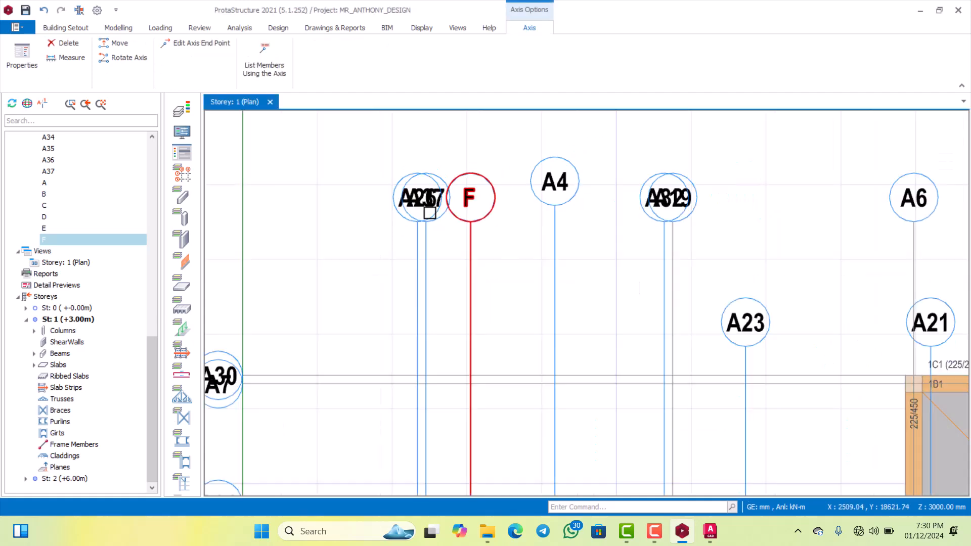
{"action": "scroll", "coordinate": [435, 271], "scroll_direction": "up", "scroll_amount": 8}
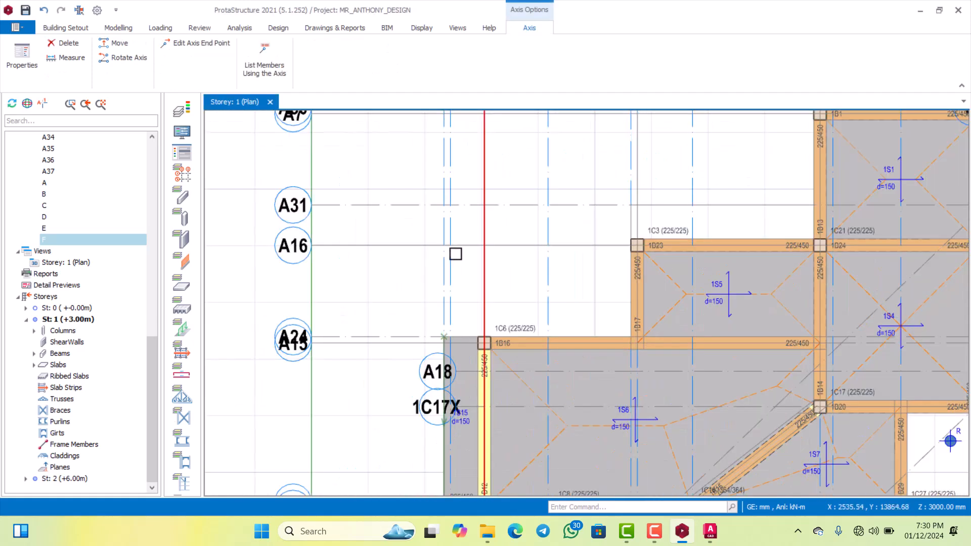
{"action": "key", "text": "Escape"}
{"action": "scroll", "coordinate": [462, 226], "scroll_direction": "down", "scroll_amount": 8}
{"action": "scroll", "coordinate": [461, 188], "scroll_direction": "up", "scroll_amount": 3}
{"action": "scroll", "coordinate": [460, 186], "scroll_direction": "up", "scroll_amount": 5}
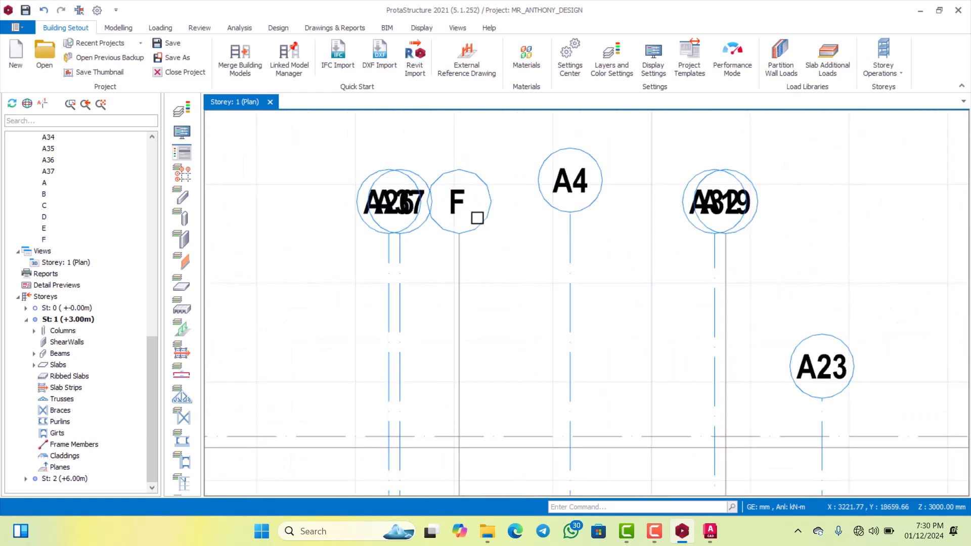
{"action": "scroll", "coordinate": [494, 202], "scroll_direction": "up", "scroll_amount": 5}
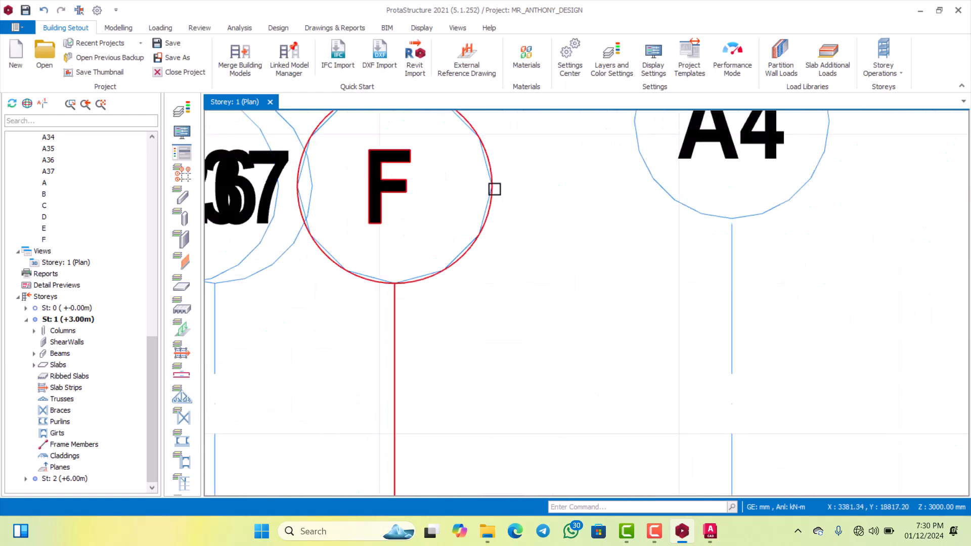
{"action": "left_click", "coordinate": [494, 191]}
{"action": "key", "text": "Delete"}
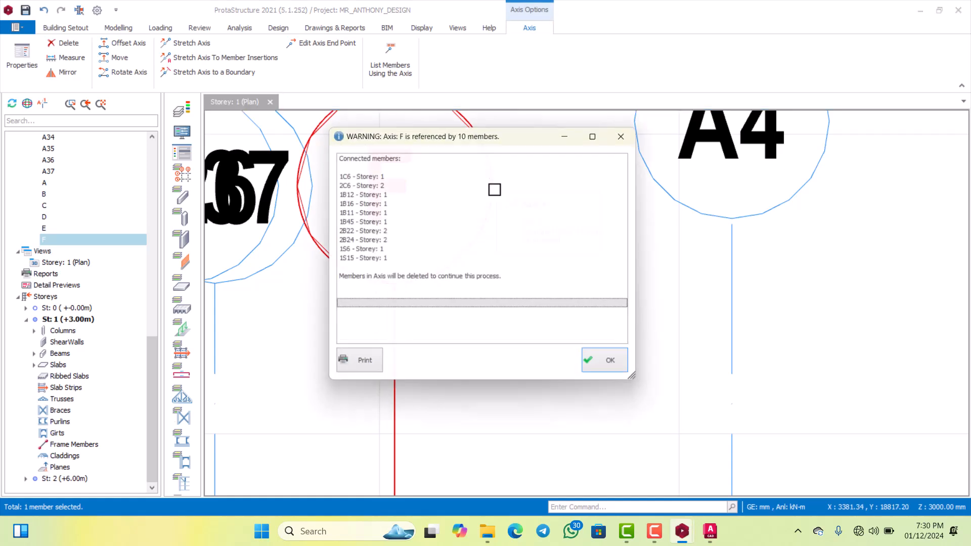
{"action": "left_click", "coordinate": [616, 357]}
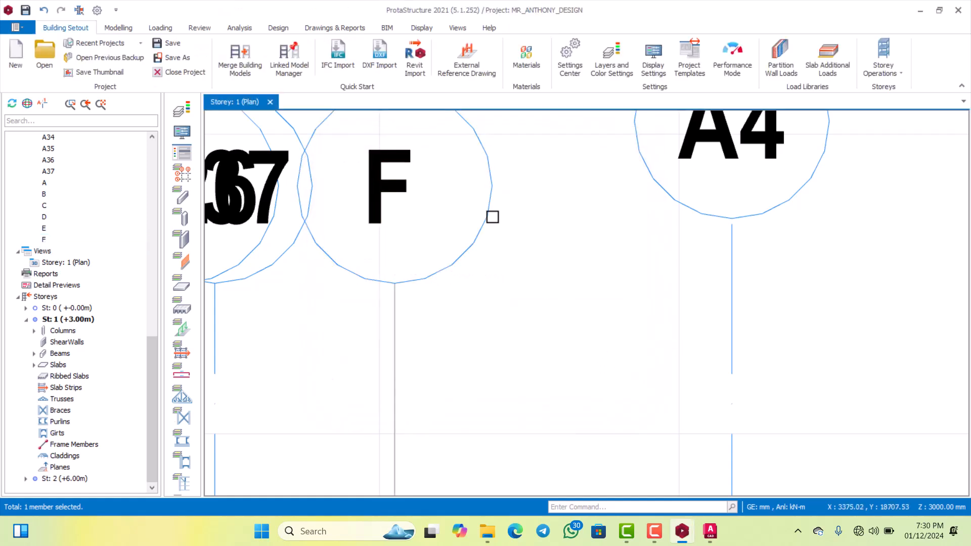
Reselect the F axis by its bubble outline and try once more to delete it.
{"action": "scroll", "coordinate": [494, 191], "scroll_direction": "up", "scroll_amount": 5}
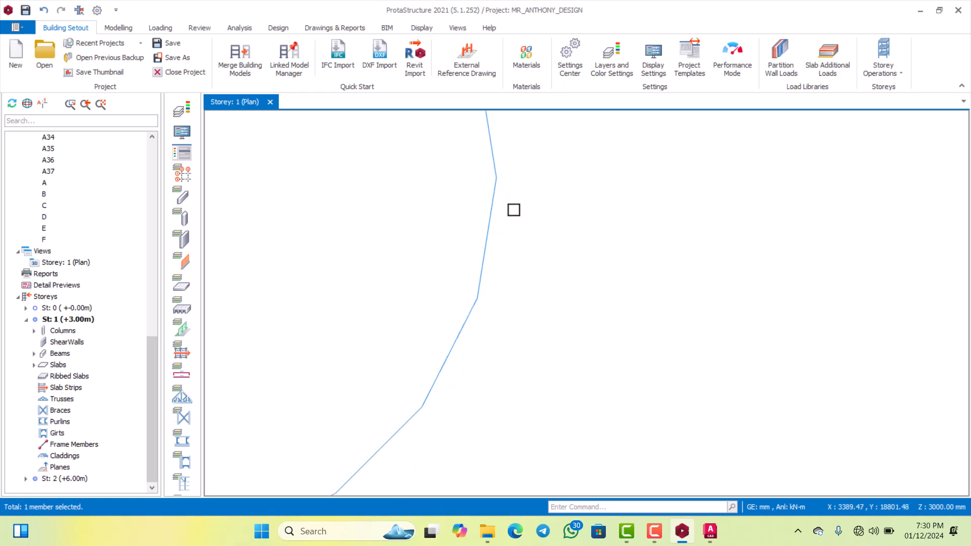
{"action": "scroll", "coordinate": [514, 211], "scroll_direction": "up", "scroll_amount": 3}
{"action": "scroll", "coordinate": [511, 197], "scroll_direction": "down", "scroll_amount": 3}
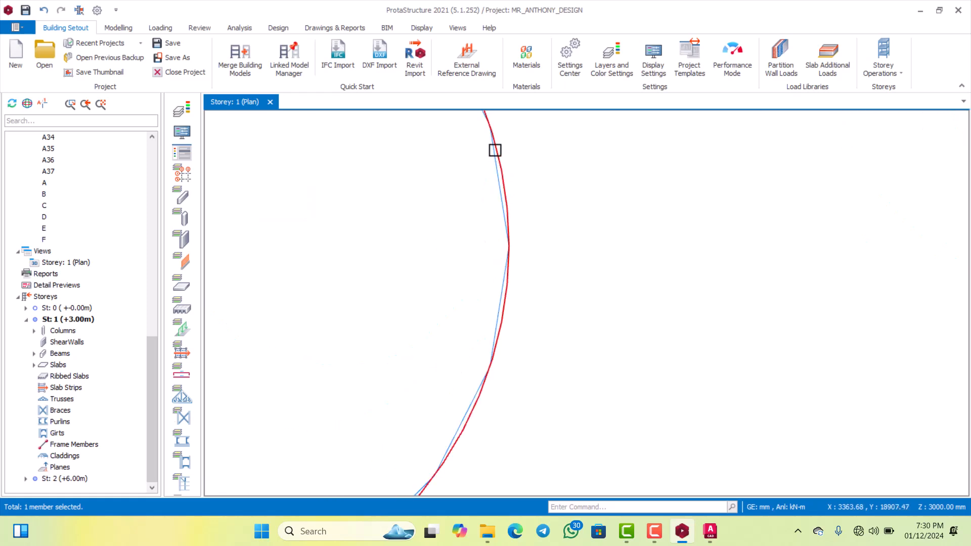
{"action": "left_click", "coordinate": [494, 152]}
{"action": "scroll", "coordinate": [489, 153], "scroll_direction": "up", "scroll_amount": 4}
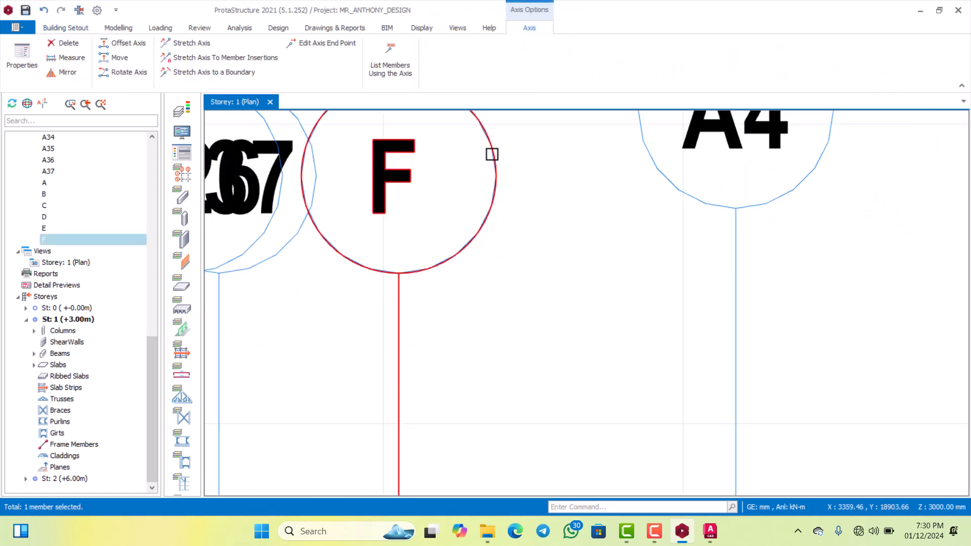
{"action": "key", "text": "Delete"}
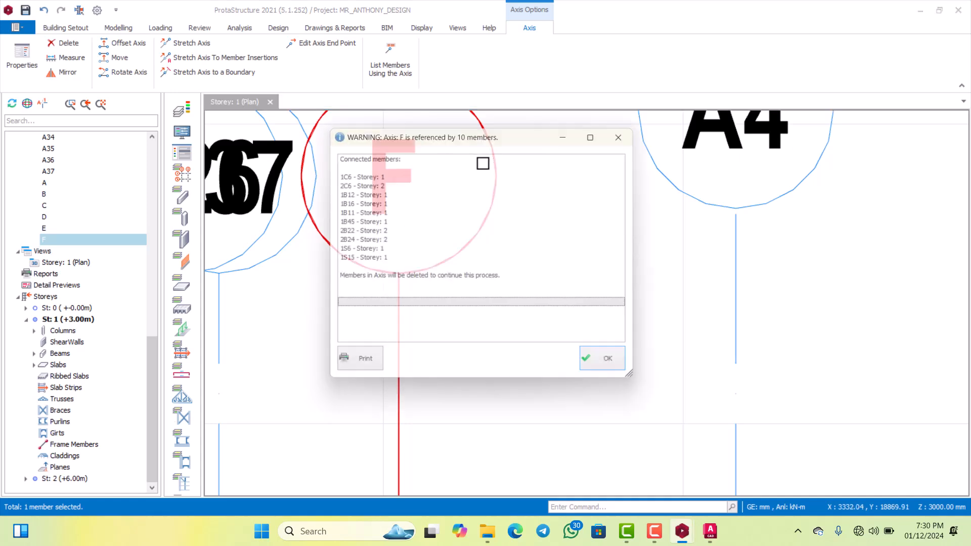
{"action": "left_click", "coordinate": [609, 364]}
{"action": "double_click", "coordinate": [408, 176]}
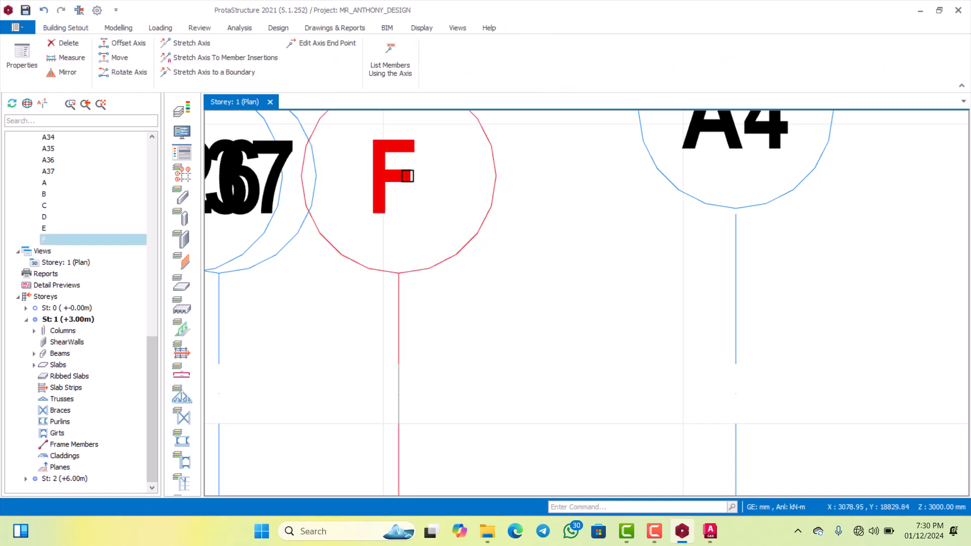
{"action": "key", "text": "Escape"}
{"action": "scroll", "coordinate": [407, 178], "scroll_direction": "down", "scroll_amount": 6}
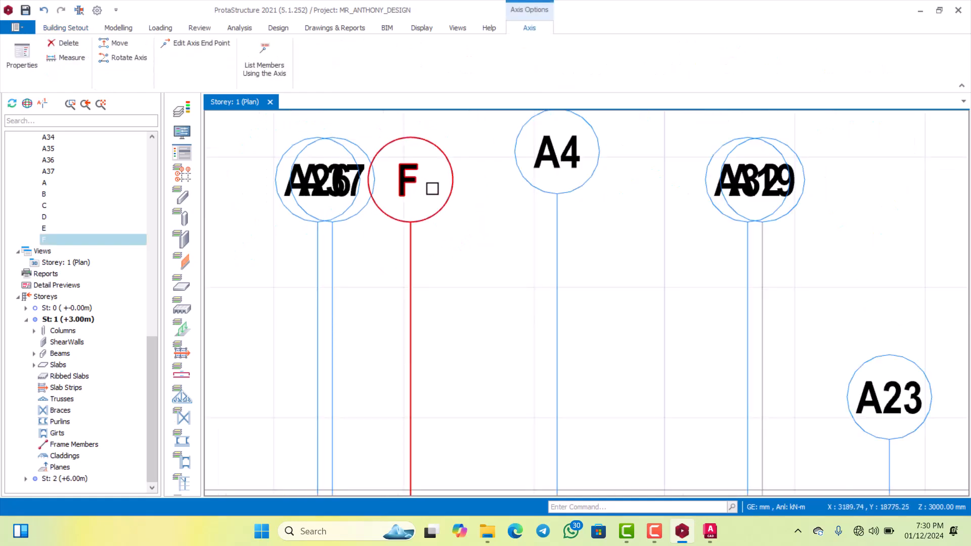
{"action": "scroll", "coordinate": [417, 386], "scroll_direction": "up", "scroll_amount": 6}
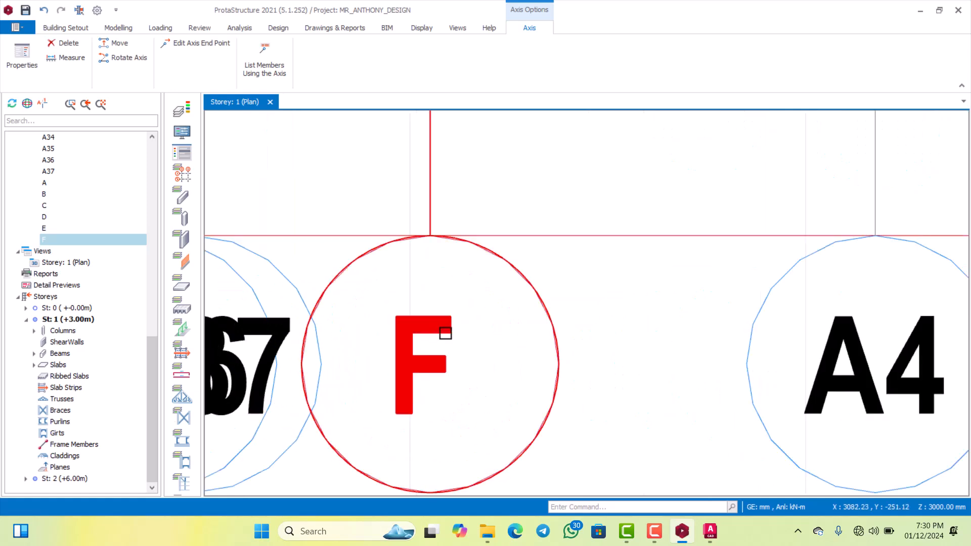
{"action": "left_click", "coordinate": [445, 332]}
{"action": "right_click", "coordinate": [445, 333]}
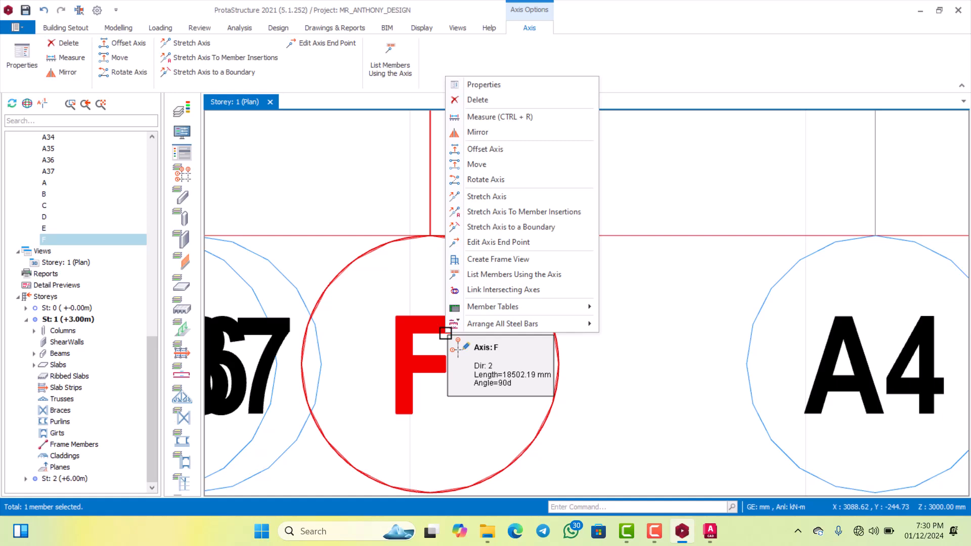
{"action": "left_click", "coordinate": [477, 242]}
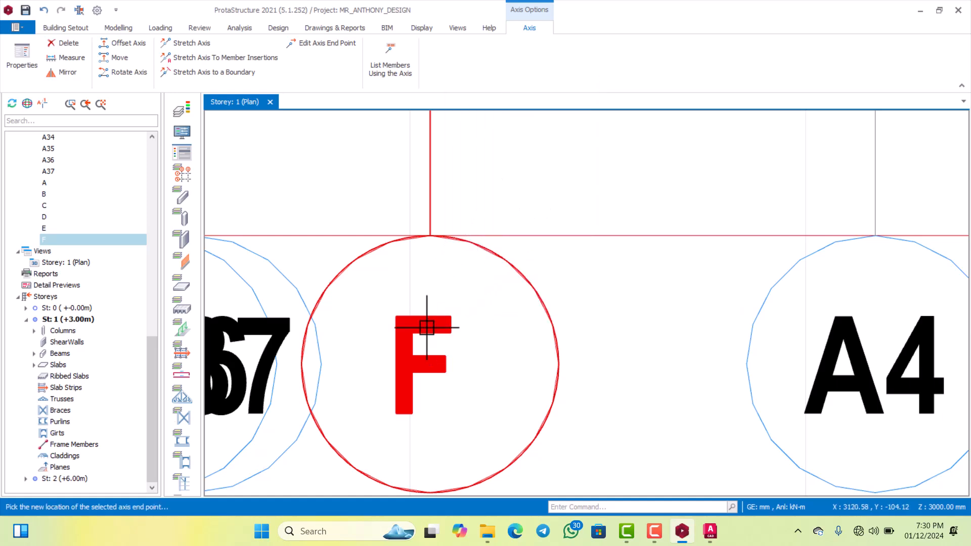
{"action": "scroll", "coordinate": [430, 335], "scroll_direction": "down", "scroll_amount": 3}
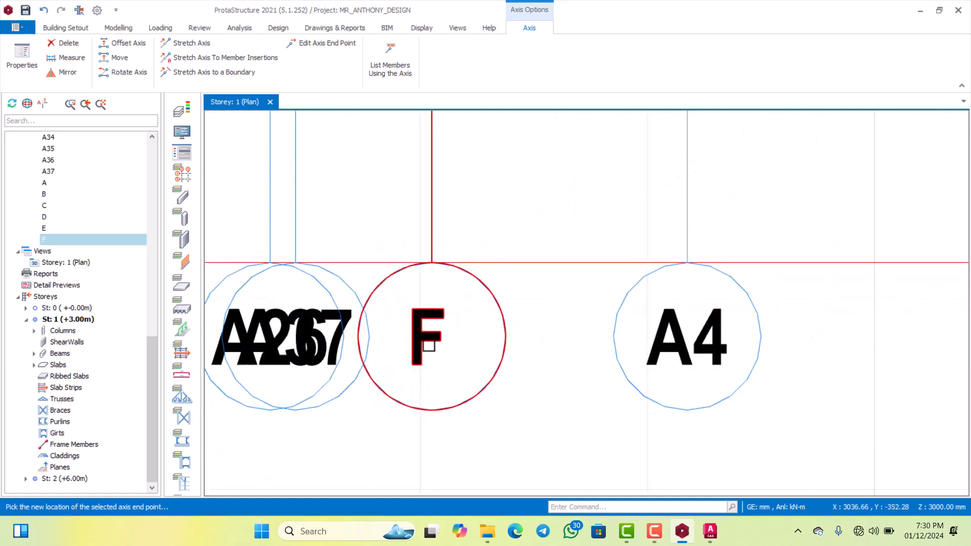
{"action": "scroll", "coordinate": [433, 334], "scroll_direction": "up", "scroll_amount": 3}
{"action": "key", "text": "Escape"}
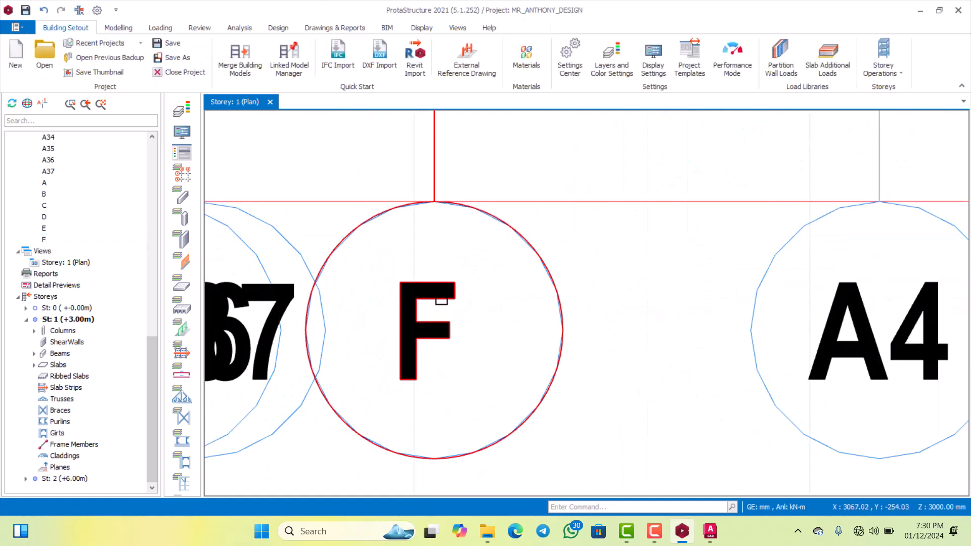
Open the F axis properties from its lower bubble, try label A once more, and close the properties.
{"action": "left_click", "coordinate": [441, 298]}
{"action": "right_click", "coordinate": [441, 297]}
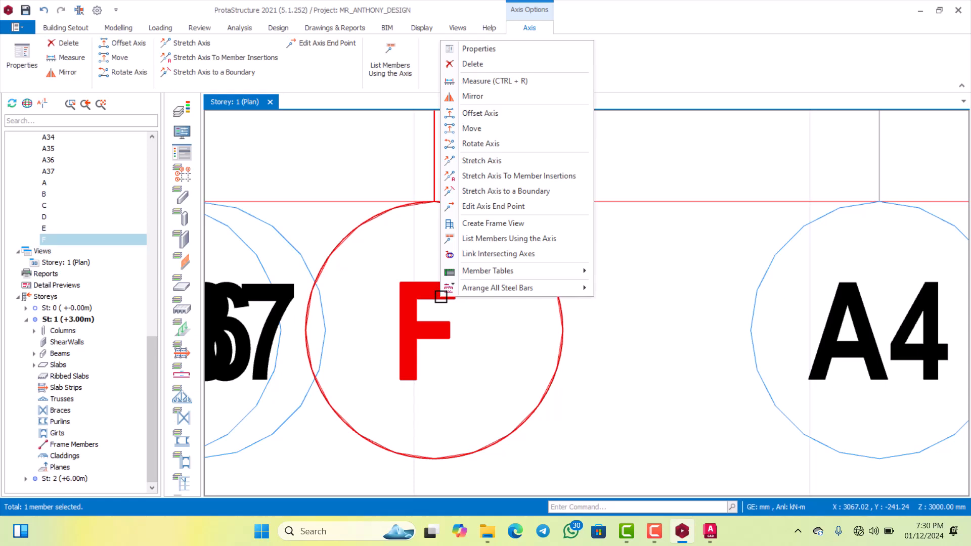
{"action": "left_click", "coordinate": [469, 49]}
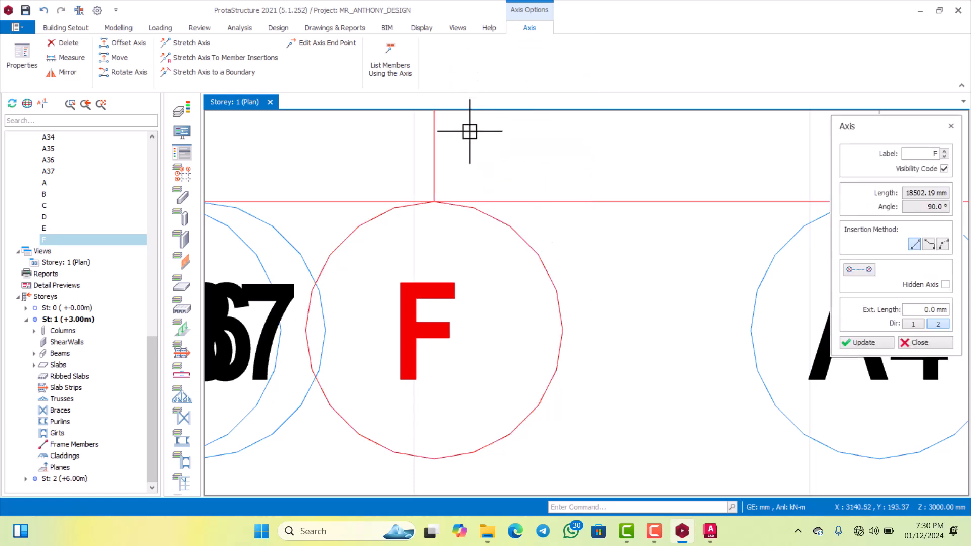
{"action": "left_click", "coordinate": [915, 149]}
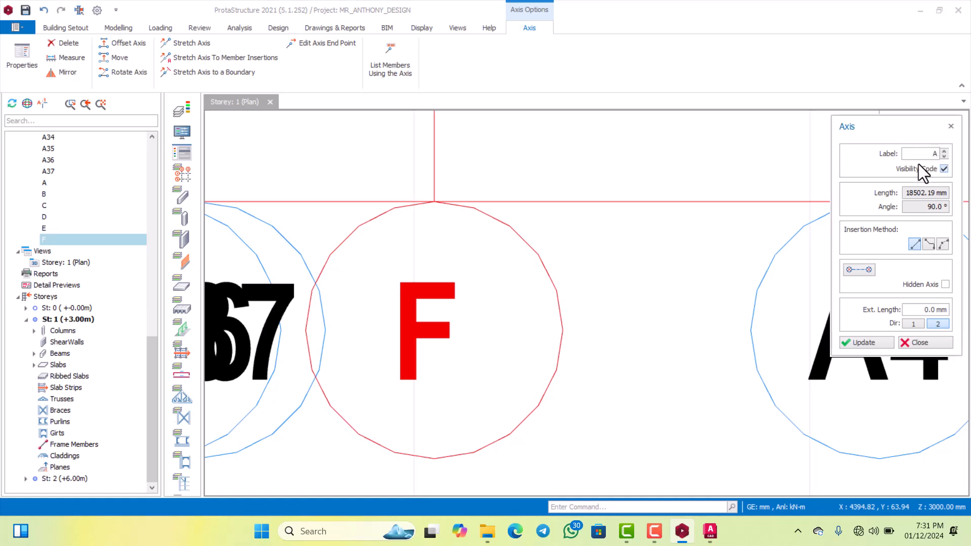
{"action": "left_click", "coordinate": [875, 343]}
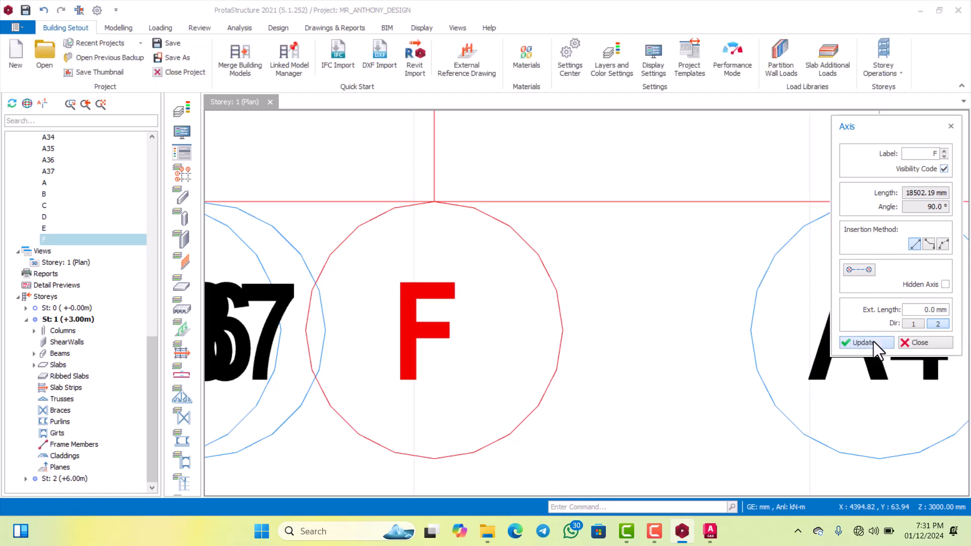
{"action": "left_click", "coordinate": [919, 343]}
Switch to AutoCAD, examine the lettered gridlines and spacings below the general arrangement plan, and return to ProtaStructure.
{"action": "scroll", "coordinate": [609, 334], "scroll_direction": "down", "scroll_amount": 10}
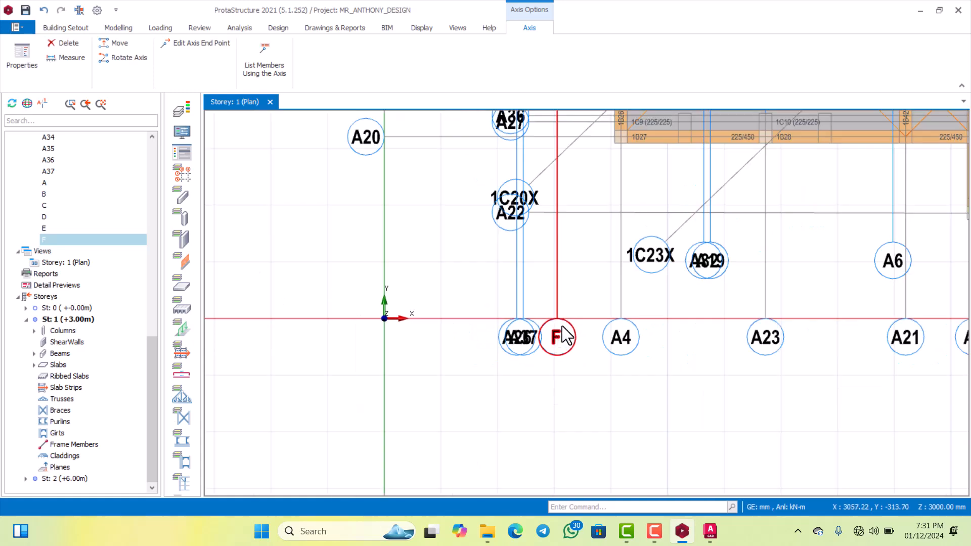
{"action": "scroll", "coordinate": [577, 274], "scroll_direction": "up", "scroll_amount": 6}
{"action": "scroll", "coordinate": [551, 295], "scroll_direction": "down", "scroll_amount": 2}
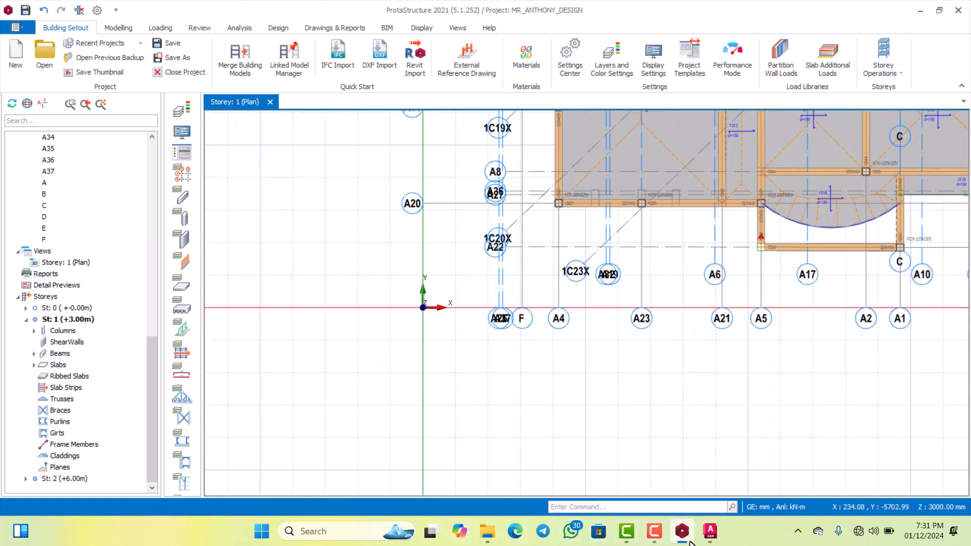
{"action": "left_click", "coordinate": [710, 531]}
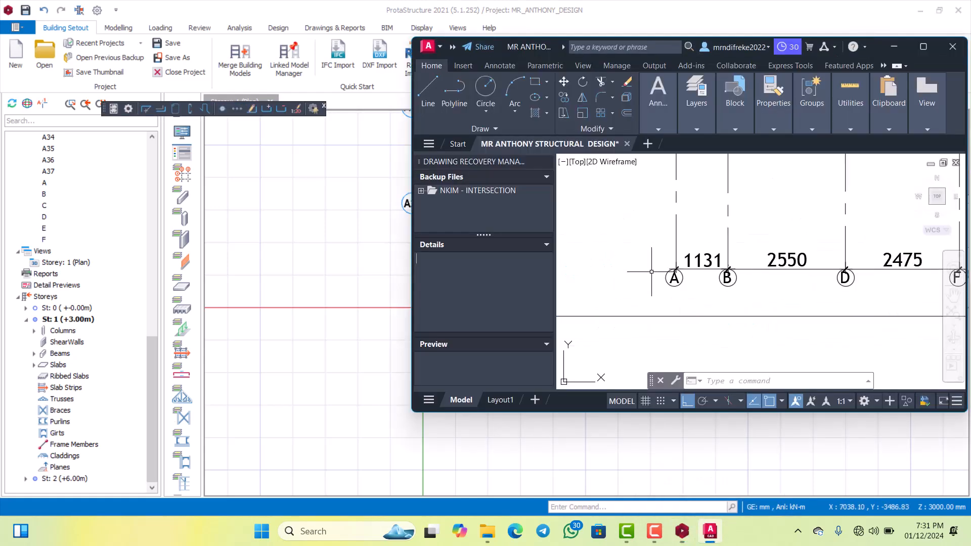
{"action": "scroll", "coordinate": [651, 271], "scroll_direction": "down", "scroll_amount": 3}
{"action": "scroll", "coordinate": [657, 291], "scroll_direction": "up", "scroll_amount": 2}
{"action": "scroll", "coordinate": [659, 303], "scroll_direction": "down", "scroll_amount": 2}
{"action": "scroll", "coordinate": [662, 312], "scroll_direction": "up", "scroll_amount": 1}
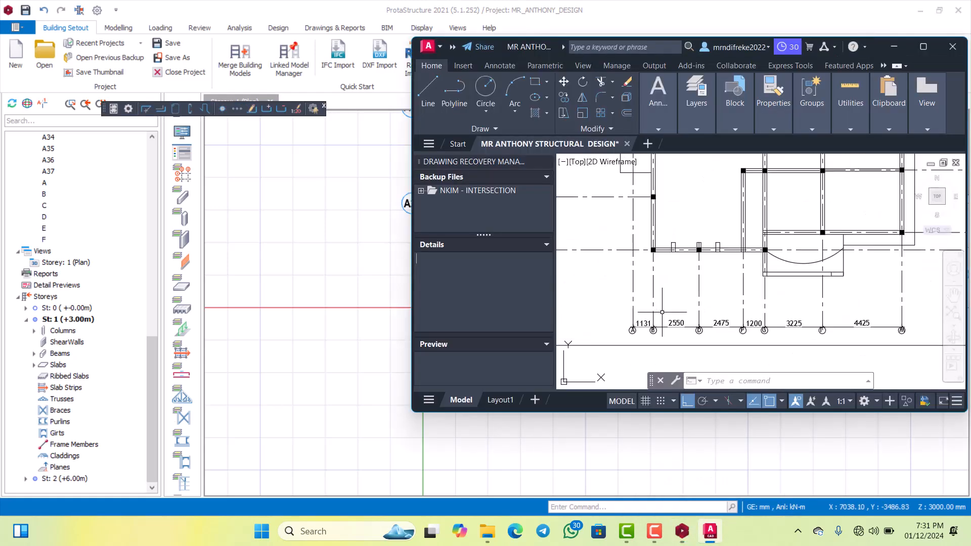
{"action": "scroll", "coordinate": [663, 312], "scroll_direction": "up", "scroll_amount": 4}
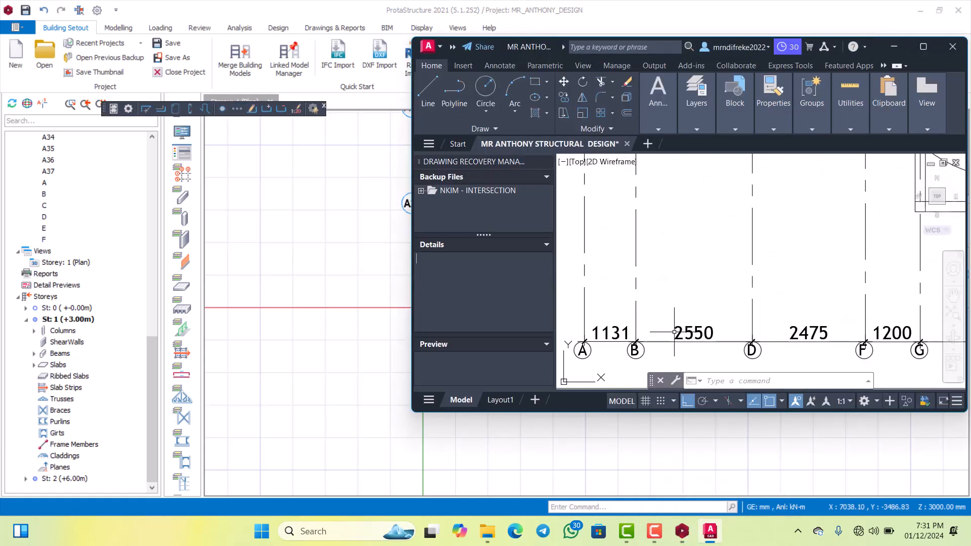
{"action": "left_click", "coordinate": [712, 538]}
Open the properties of axis A4, next to axis F on the storey 1 plan, and relabel it G.
{"action": "scroll", "coordinate": [558, 319], "scroll_direction": "up", "scroll_amount": 3}
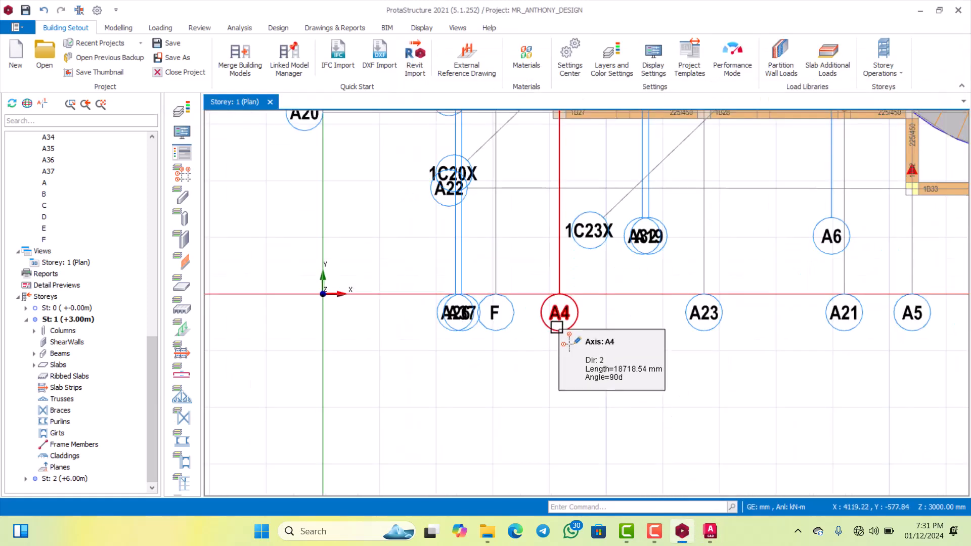
{"action": "scroll", "coordinate": [556, 327], "scroll_direction": "up", "scroll_amount": 2}
{"action": "left_click", "coordinate": [562, 314]}
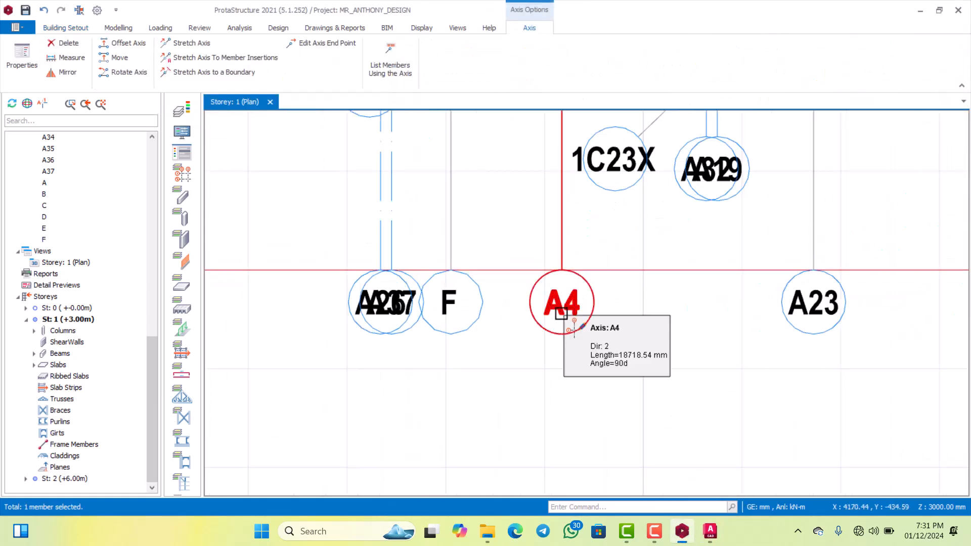
{"action": "double_click", "coordinate": [560, 310]}
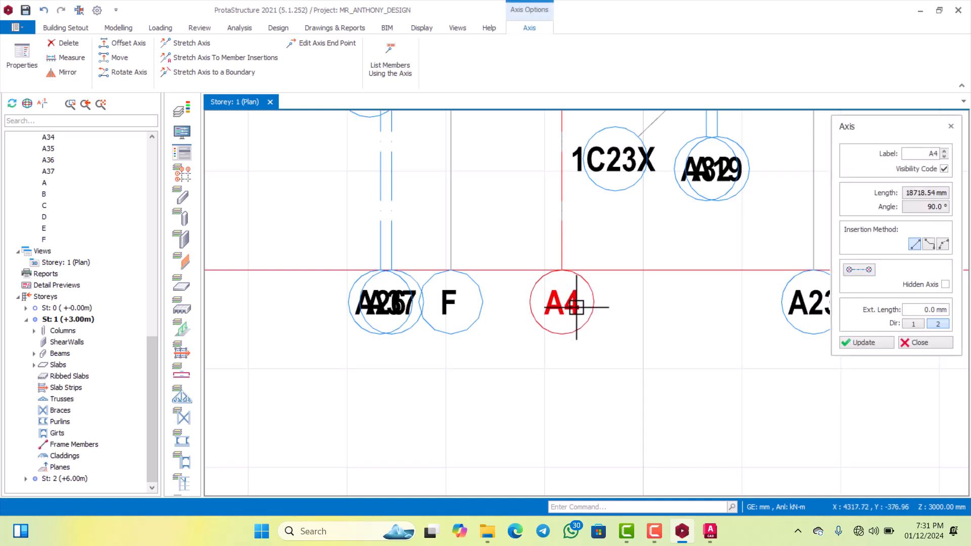
{"action": "double_click", "coordinate": [933, 155]}
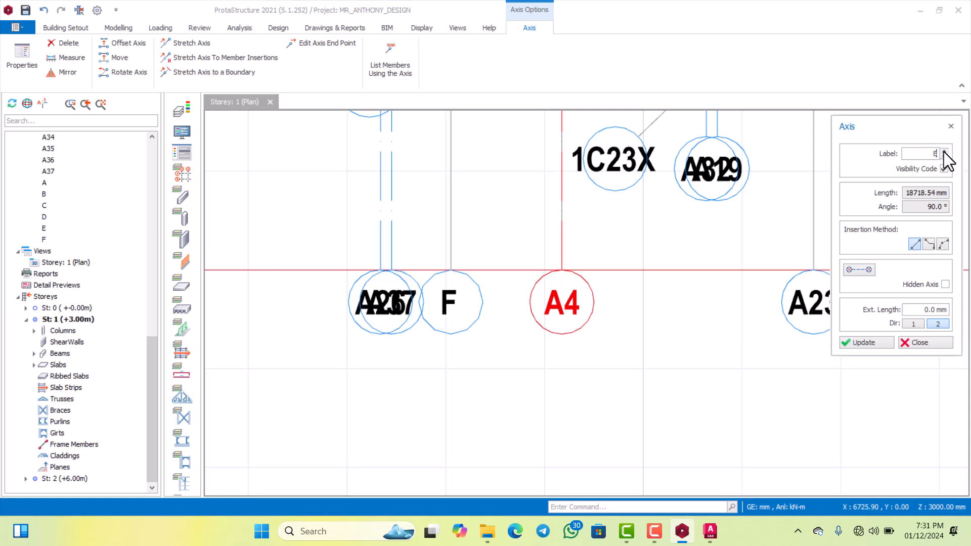
{"action": "left_click", "coordinate": [873, 342]}
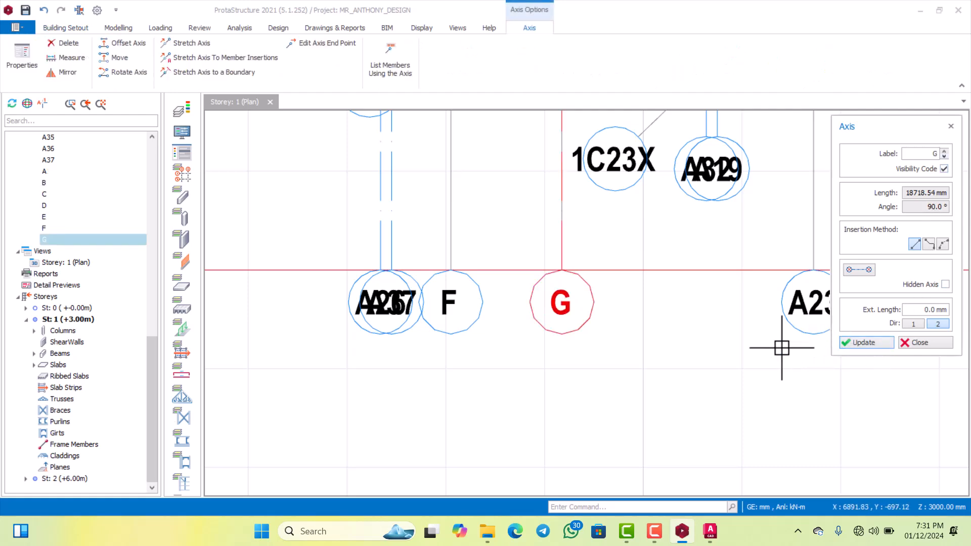
Close the G axis properties and examine the overlapping axes beside F at both ends of the plan.
{"action": "scroll", "coordinate": [589, 354], "scroll_direction": "down", "scroll_amount": 4}
{"action": "scroll", "coordinate": [582, 354], "scroll_direction": "down", "scroll_amount": 3}
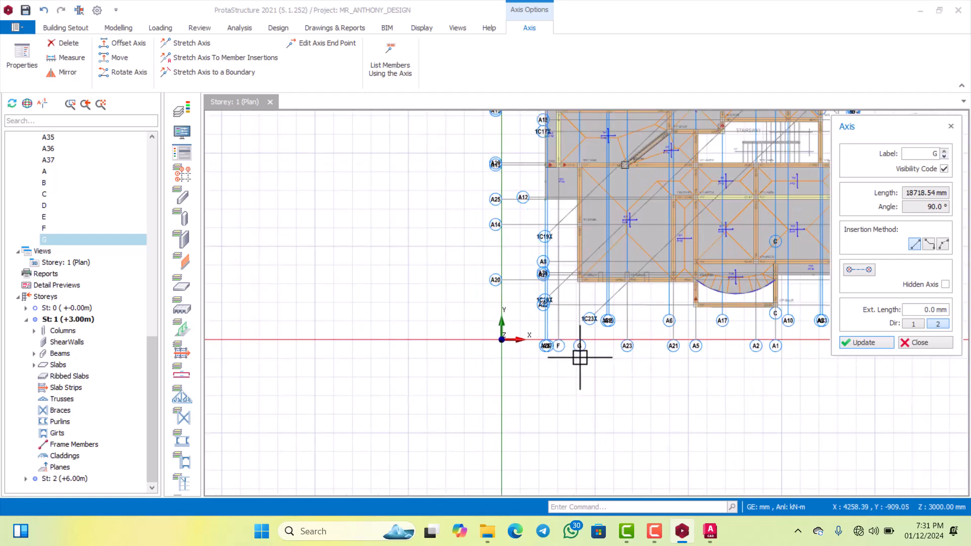
{"action": "scroll", "coordinate": [582, 357], "scroll_direction": "up", "scroll_amount": 6}
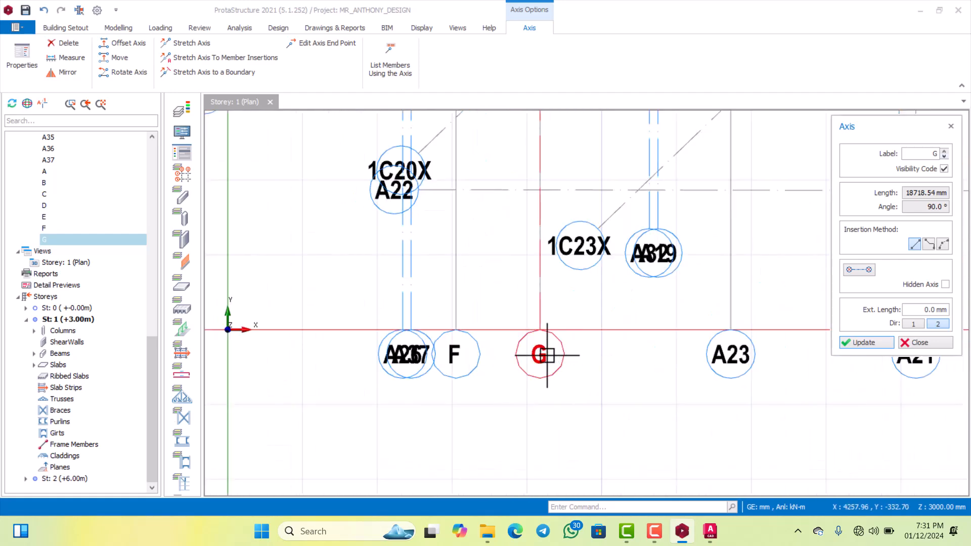
{"action": "scroll", "coordinate": [545, 357], "scroll_direction": "down", "scroll_amount": 1}
{"action": "left_click", "coordinate": [545, 357]}
{"action": "scroll", "coordinate": [543, 356], "scroll_direction": "down", "scroll_amount": 6}
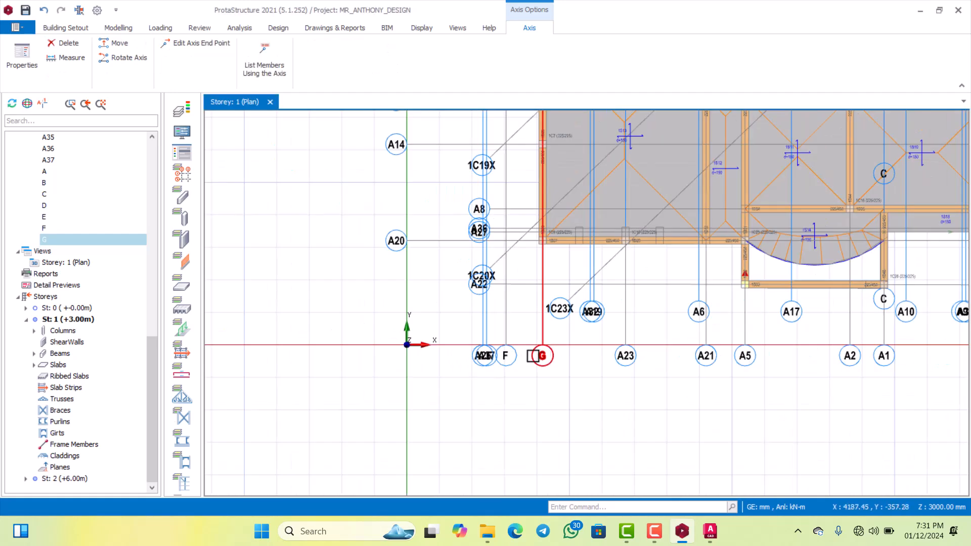
{"action": "scroll", "coordinate": [526, 337], "scroll_direction": "down", "scroll_amount": 2}
{"action": "scroll", "coordinate": [508, 207], "scroll_direction": "up", "scroll_amount": 8}
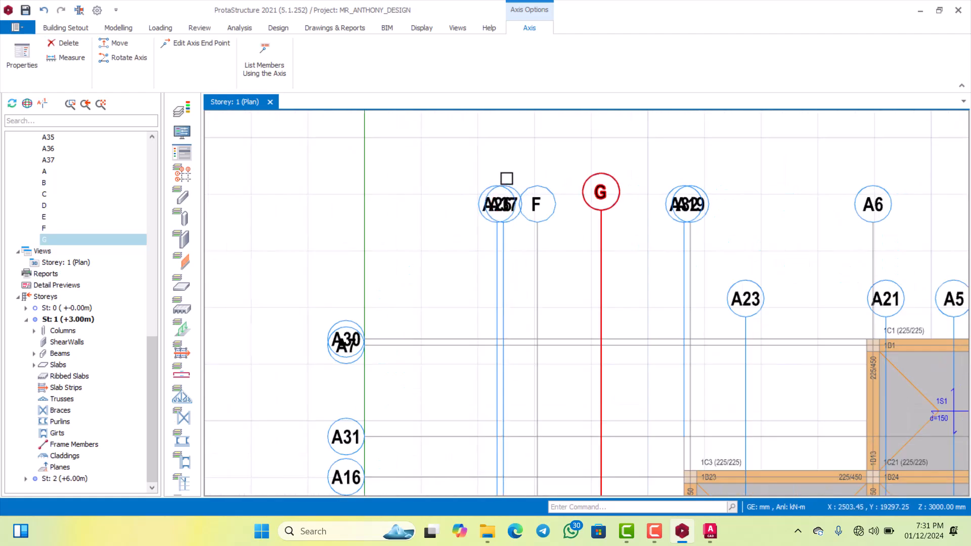
{"action": "scroll", "coordinate": [510, 219], "scroll_direction": "down", "scroll_amount": 5}
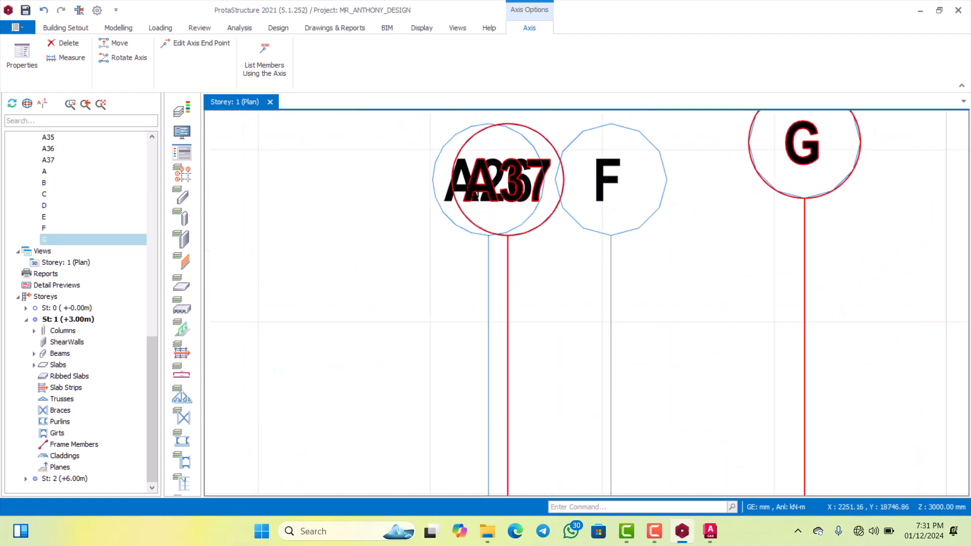
{"action": "scroll", "coordinate": [483, 245], "scroll_direction": "down", "scroll_amount": 5}
{"action": "scroll", "coordinate": [486, 294], "scroll_direction": "up", "scroll_amount": 6}
{"action": "scroll", "coordinate": [481, 360], "scroll_direction": "down", "scroll_amount": 6}
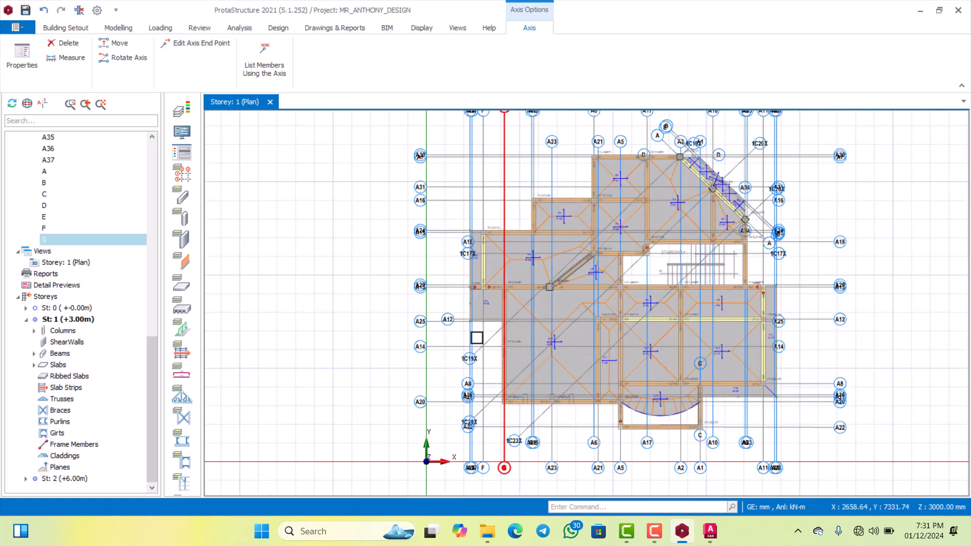
{"action": "scroll", "coordinate": [473, 365], "scroll_direction": "up", "scroll_amount": 8}
{"action": "scroll", "coordinate": [482, 268], "scroll_direction": "down", "scroll_amount": 7}
{"action": "scroll", "coordinate": [477, 372], "scroll_direction": "up", "scroll_amount": 4}
{"action": "scroll", "coordinate": [477, 373], "scroll_direction": "down", "scroll_amount": 4}
{"action": "scroll", "coordinate": [476, 376], "scroll_direction": "up", "scroll_amount": 9}
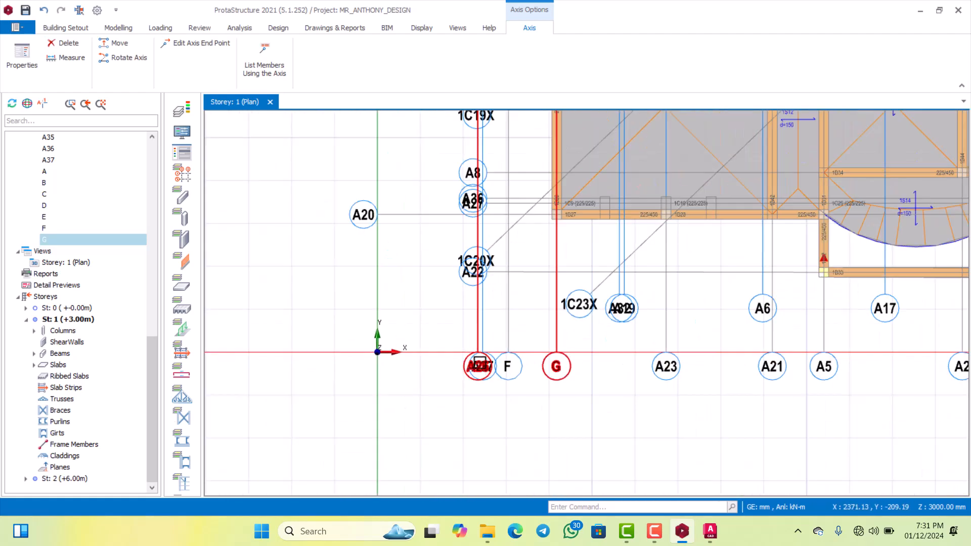
{"action": "scroll", "coordinate": [472, 358], "scroll_direction": "down", "scroll_amount": 8}
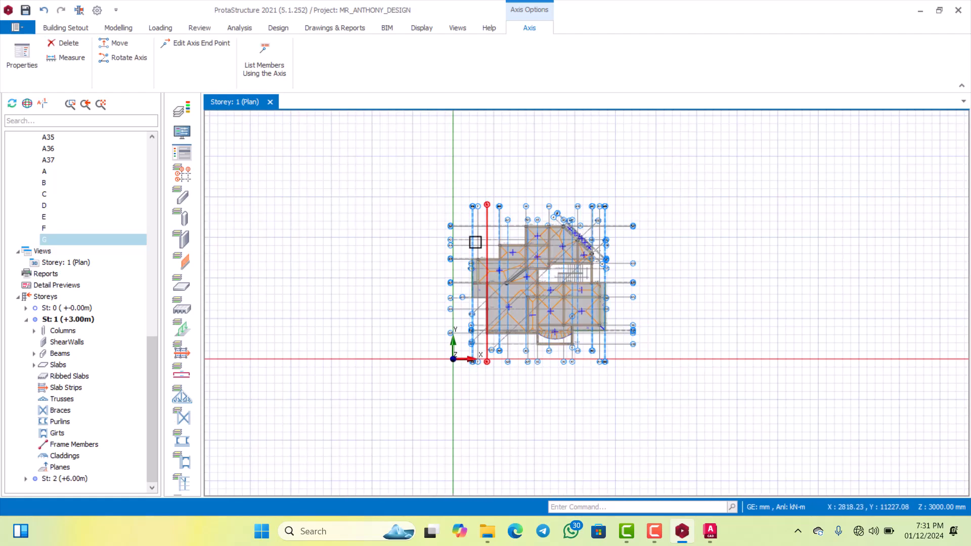
Try to delete the A26 axis, selecting it by its line near the slab edge at beam 1B16.
{"action": "scroll", "coordinate": [469, 237], "scroll_direction": "up", "scroll_amount": 9}
{"action": "scroll", "coordinate": [469, 237], "scroll_direction": "up", "scroll_amount": 8}
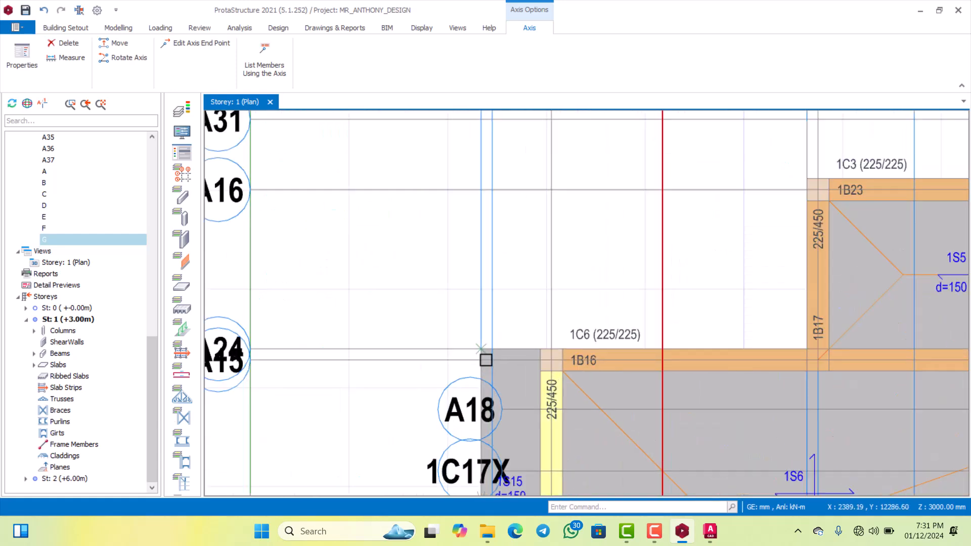
{"action": "left_click", "coordinate": [481, 322]}
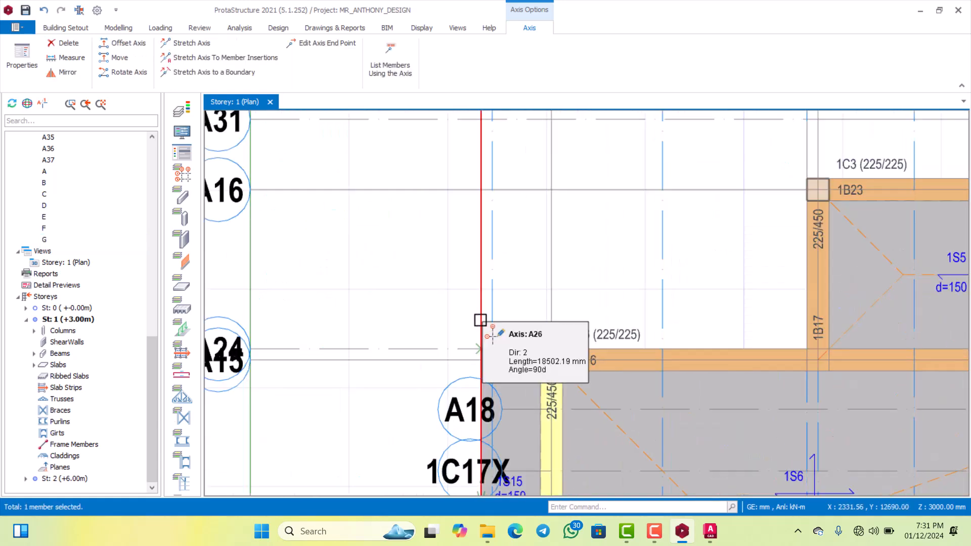
{"action": "key", "text": "Delete"}
{"action": "left_click", "coordinate": [613, 369]}
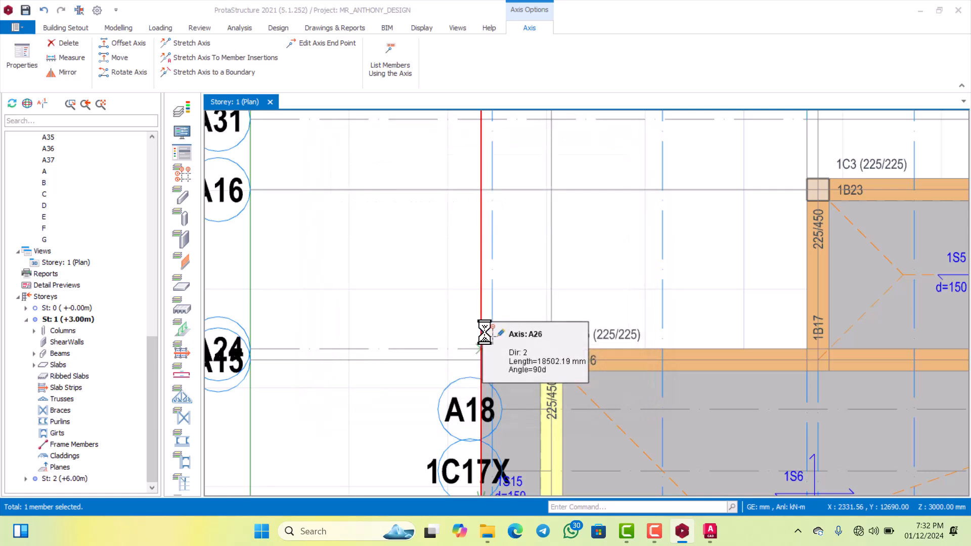
Relabel the A26 axis as A' from its upper bubble and close its properties.
{"action": "scroll", "coordinate": [488, 329], "scroll_direction": "down", "scroll_amount": 10}
{"action": "scroll", "coordinate": [448, 258], "scroll_direction": "up", "scroll_amount": 5}
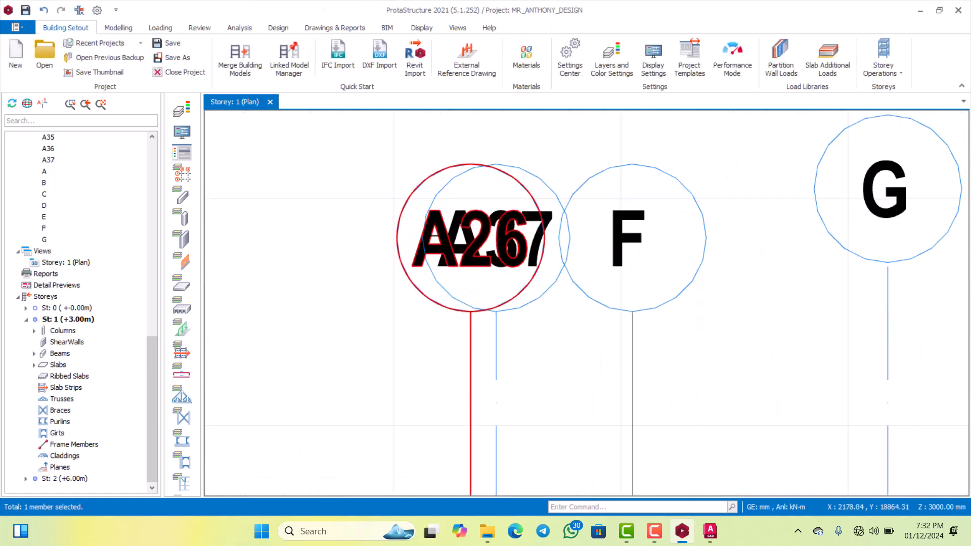
{"action": "double_click", "coordinate": [439, 238]}
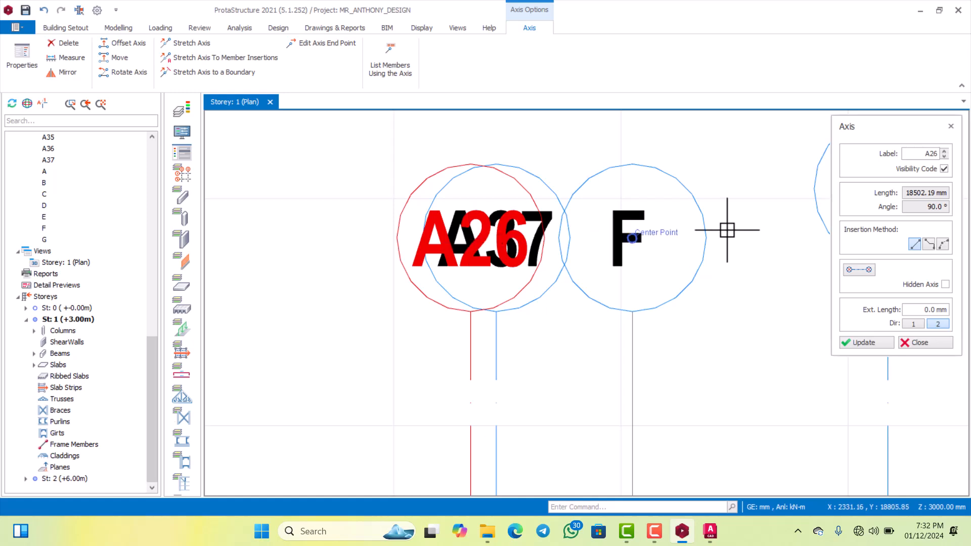
{"action": "left_click", "coordinate": [932, 153]}
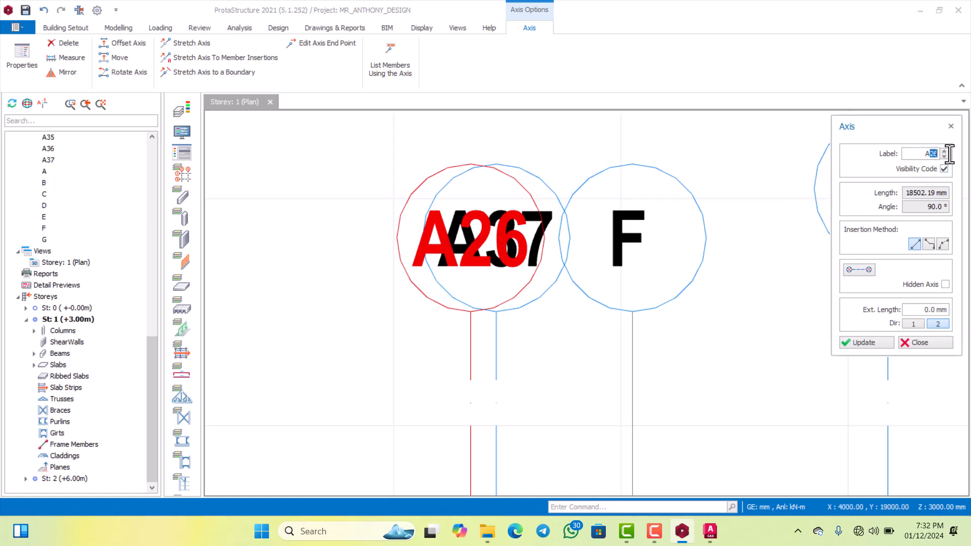
{"action": "key", "text": "BackSpace"}
{"action": "key", "text": "BackSpace"}
{"action": "left_click", "coordinate": [855, 343]}
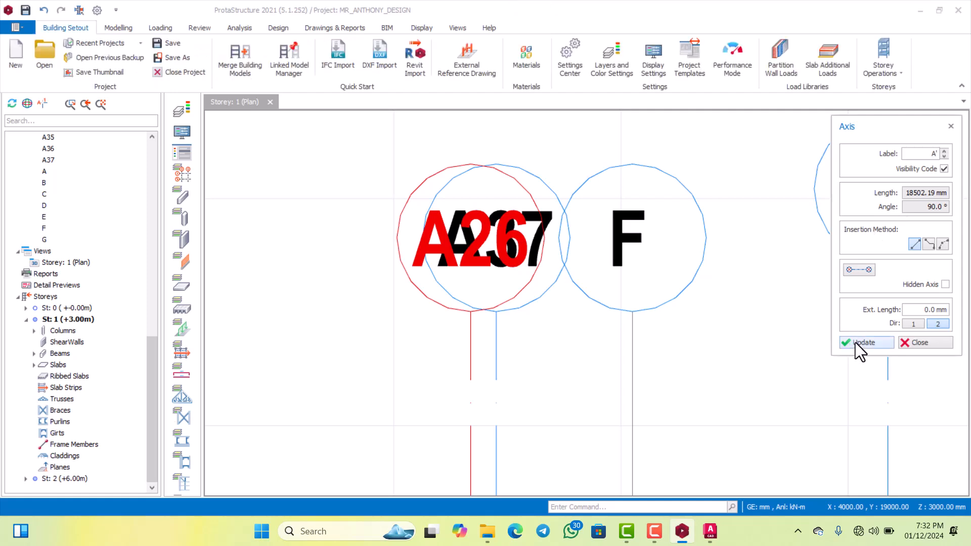
{"action": "scroll", "coordinate": [554, 316], "scroll_direction": "down", "scroll_amount": 3}
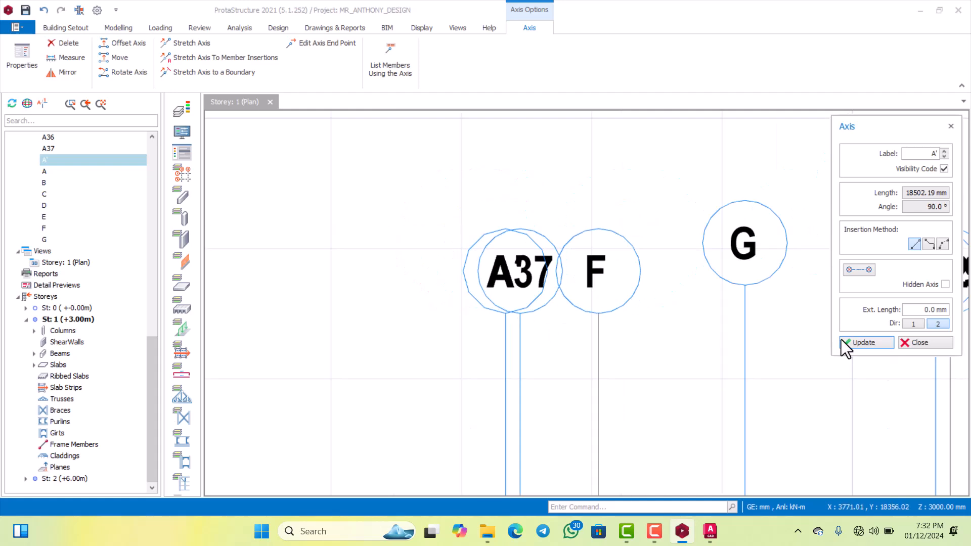
{"action": "left_click", "coordinate": [918, 343]}
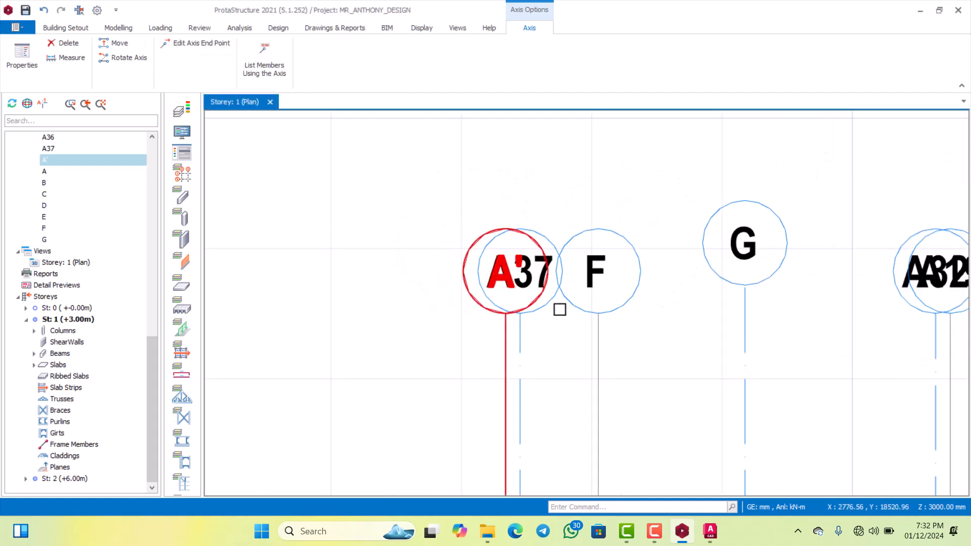
Relabel the A37 axis, overlapping A', as A".
{"action": "scroll", "coordinate": [505, 244], "scroll_direction": "up", "scroll_amount": 4}
{"action": "scroll", "coordinate": [505, 245], "scroll_direction": "down", "scroll_amount": 2}
{"action": "key", "text": "Escape"}
{"action": "scroll", "coordinate": [506, 245], "scroll_direction": "down", "scroll_amount": 2}
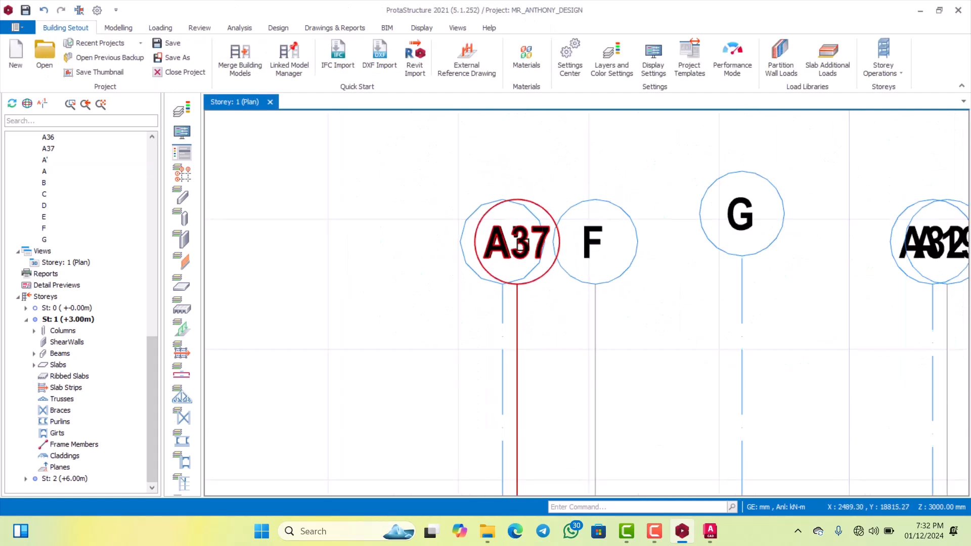
{"action": "scroll", "coordinate": [526, 246], "scroll_direction": "up", "scroll_amount": 2}
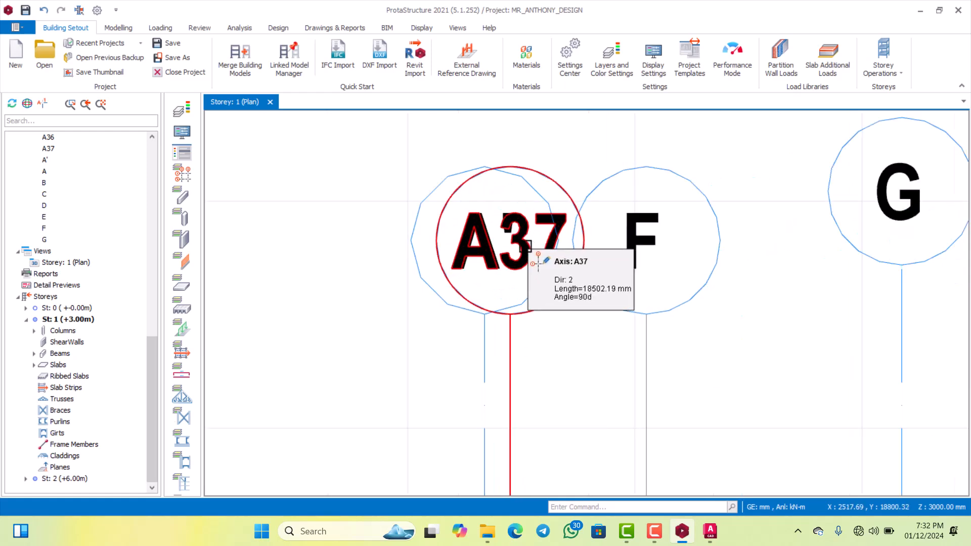
{"action": "left_click", "coordinate": [536, 262]}
{"action": "double_click", "coordinate": [524, 246]}
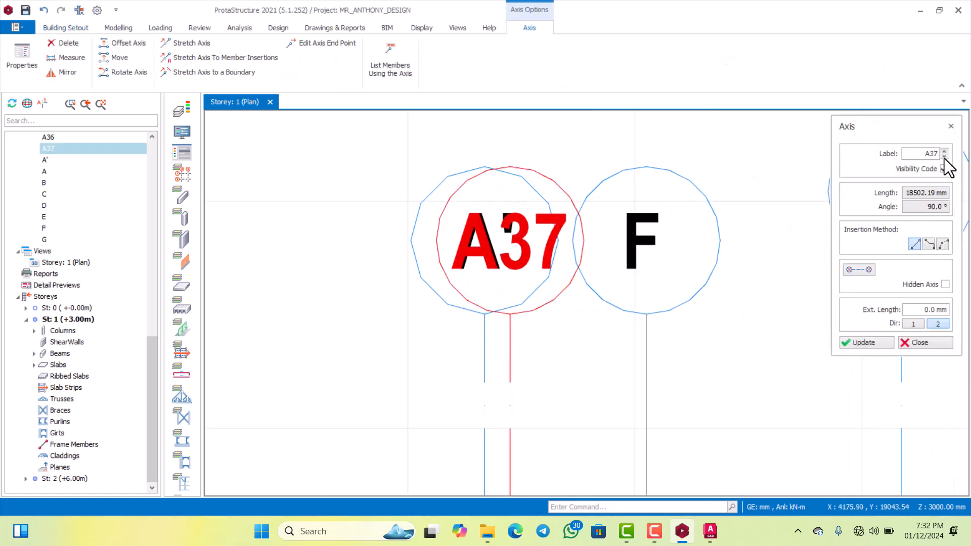
{"action": "left_click", "coordinate": [939, 153]}
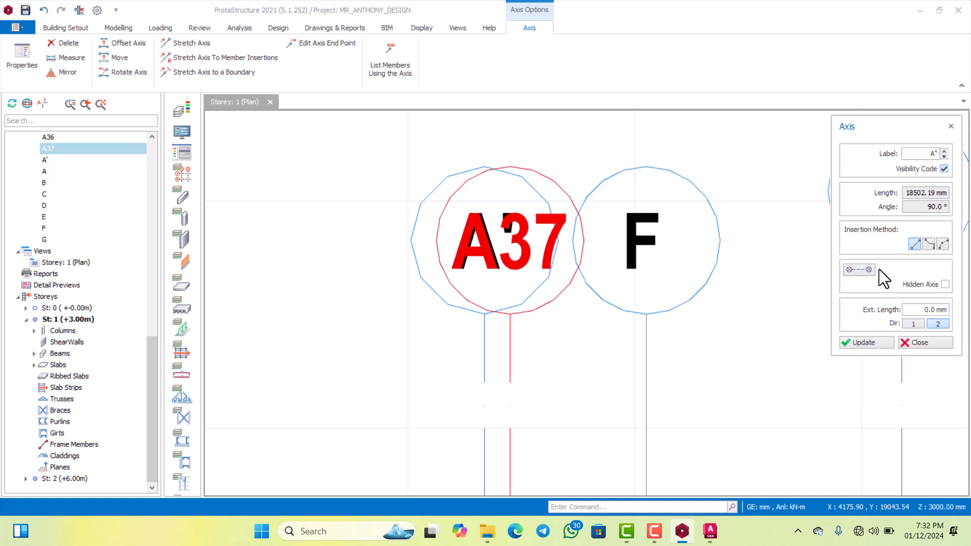
{"action": "left_click", "coordinate": [863, 343]}
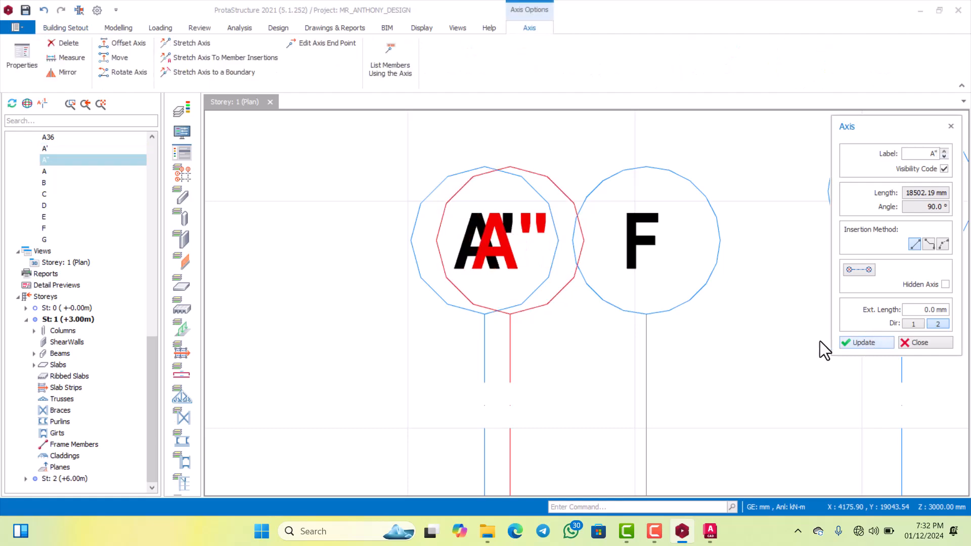
Check the lower bubbles of the relabelled axes, reapply the A" axis properties, and close them.
{"action": "scroll", "coordinate": [535, 310], "scroll_direction": "down", "scroll_amount": 4}
{"action": "scroll", "coordinate": [505, 273], "scroll_direction": "down", "scroll_amount": 3}
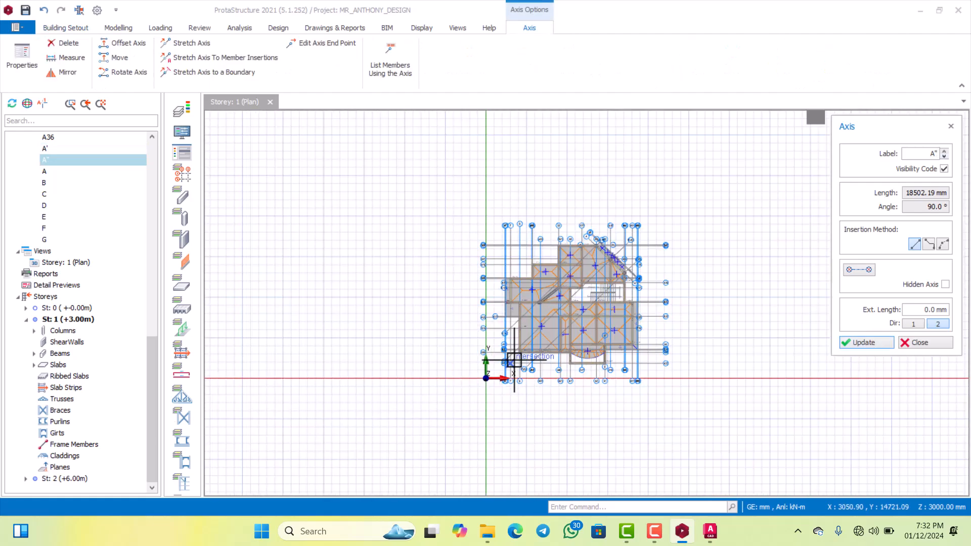
{"action": "scroll", "coordinate": [506, 264], "scroll_direction": "up", "scroll_amount": 4}
{"action": "scroll", "coordinate": [513, 336], "scroll_direction": "up", "scroll_amount": 5}
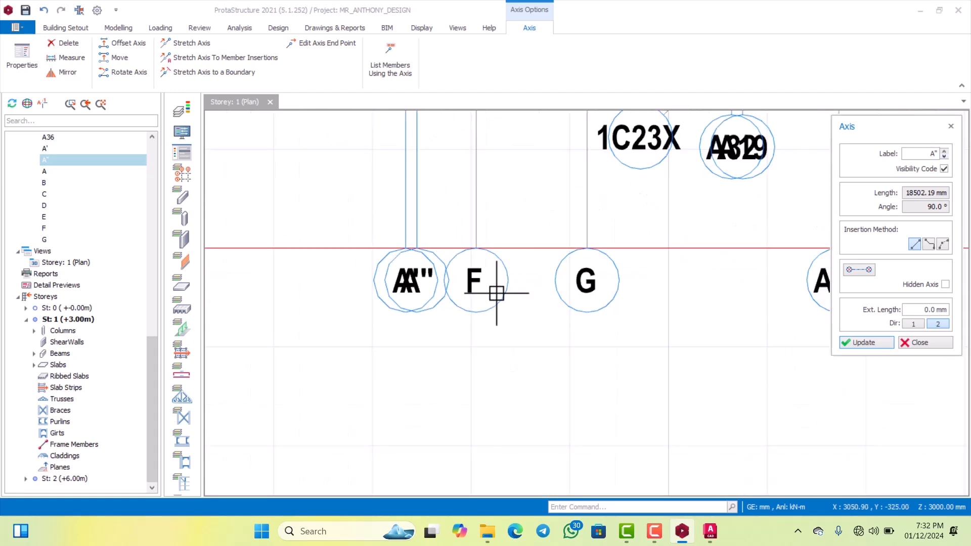
{"action": "scroll", "coordinate": [480, 319], "scroll_direction": "down", "scroll_amount": 1}
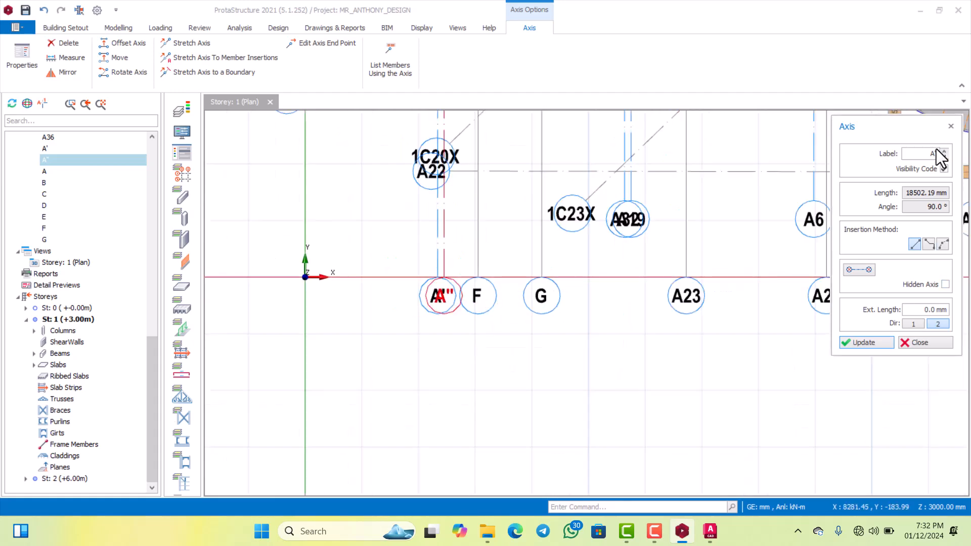
{"action": "left_click", "coordinate": [863, 343]}
{"action": "scroll", "coordinate": [504, 308], "scroll_direction": "up", "scroll_amount": 1}
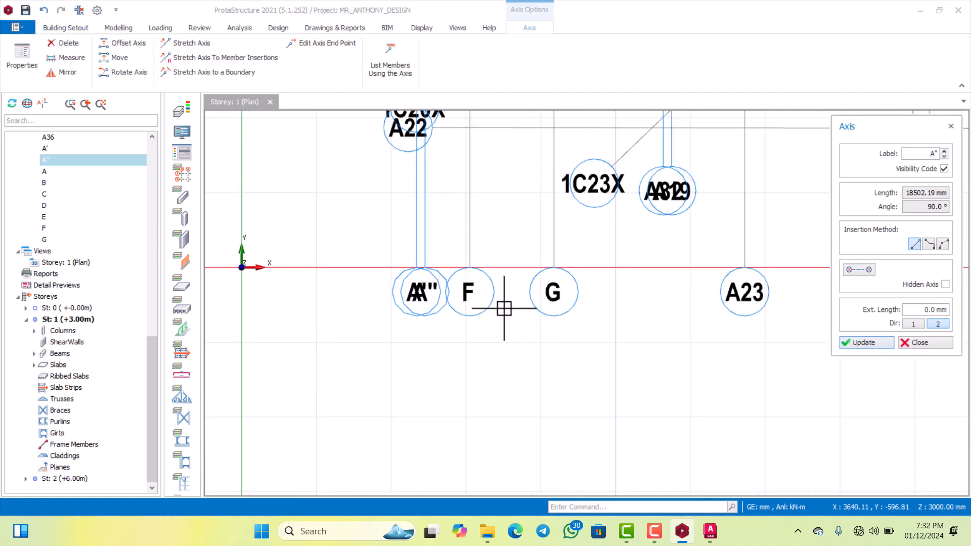
{"action": "key", "text": "Escape"}
{"action": "scroll", "coordinate": [486, 306], "scroll_direction": "up", "scroll_amount": 1}
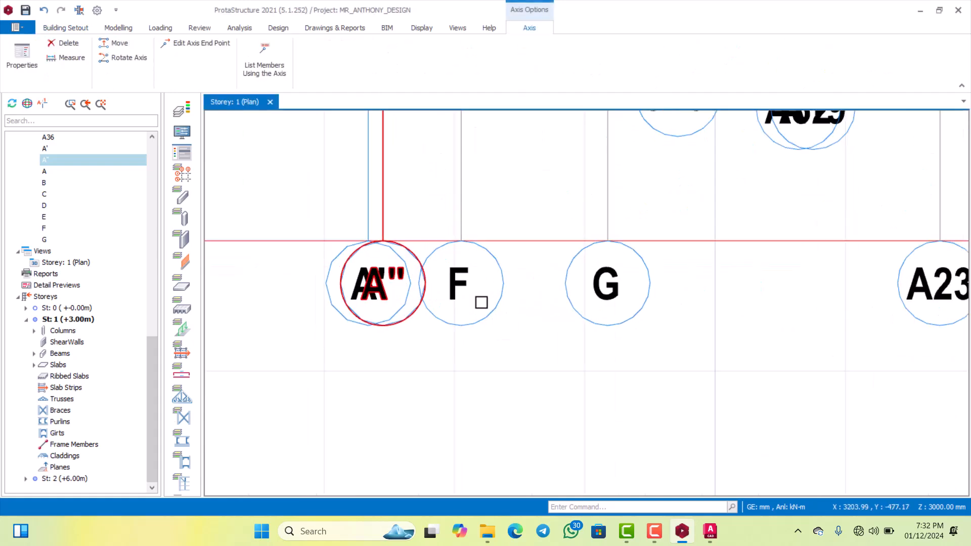
Open the F axis properties from its lower bubble and try to relabel it A.
{"action": "double_click", "coordinate": [466, 284]}
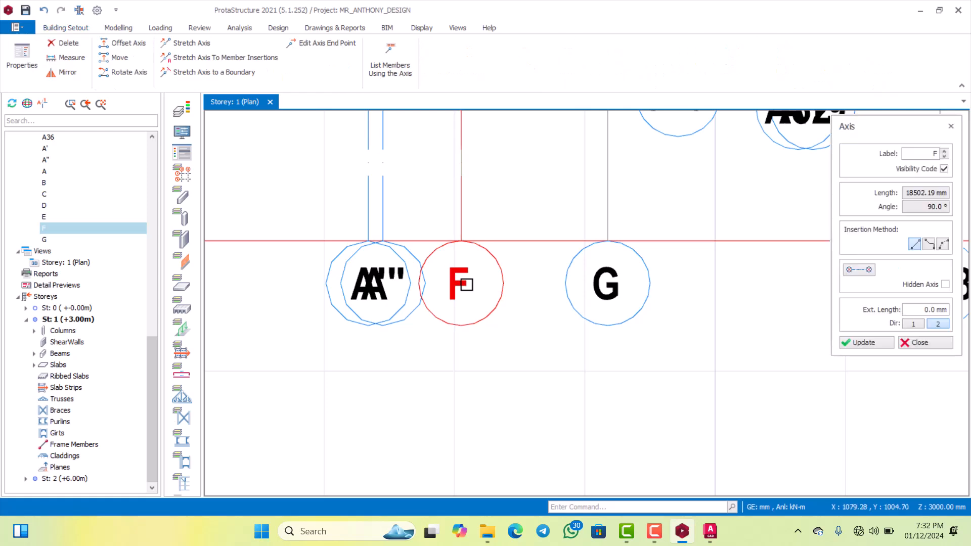
{"action": "left_click", "coordinate": [936, 153]}
{"action": "key", "text": "BackSpace"}
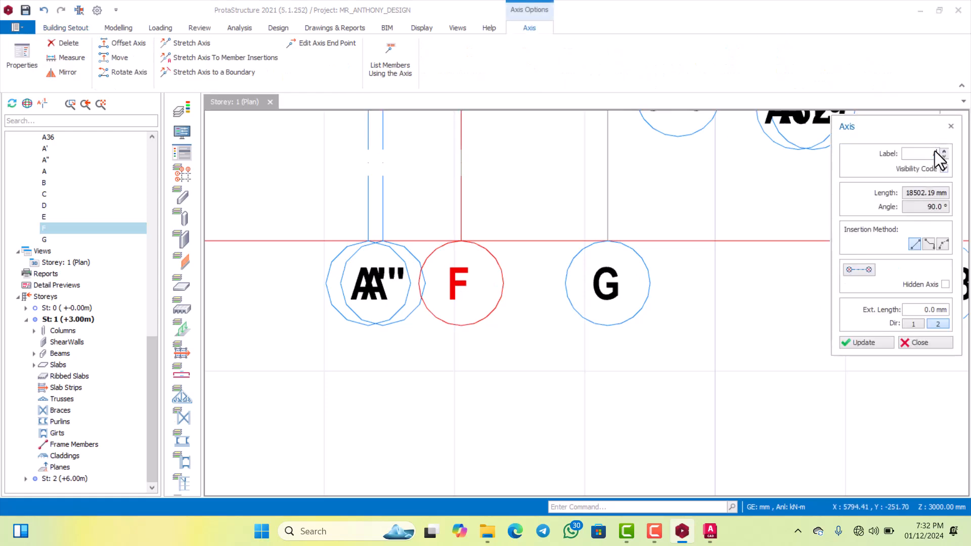
{"action": "type", "text": "A"}
{"action": "left_click", "coordinate": [866, 342]}
{"action": "scroll", "coordinate": [604, 358], "scroll_direction": "down", "scroll_amount": 2}
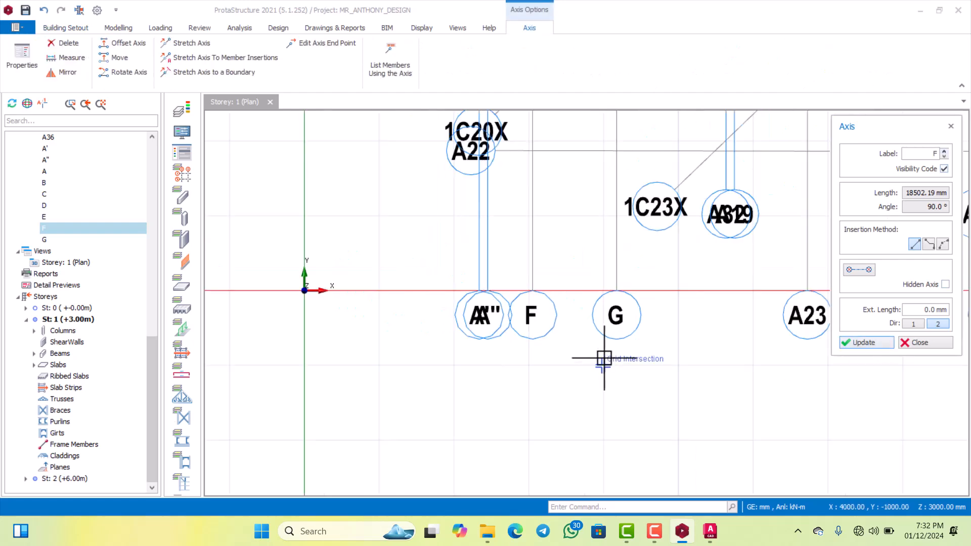
Close the F axis properties and examine the lower and upper bubbles of the vertical axes across the plan.
{"action": "scroll", "coordinate": [605, 358], "scroll_direction": "down", "scroll_amount": 3}
{"action": "key", "text": "Escape"}
{"action": "scroll", "coordinate": [615, 333], "scroll_direction": "up", "scroll_amount": 3}
{"action": "scroll", "coordinate": [561, 347], "scroll_direction": "down", "scroll_amount": 3}
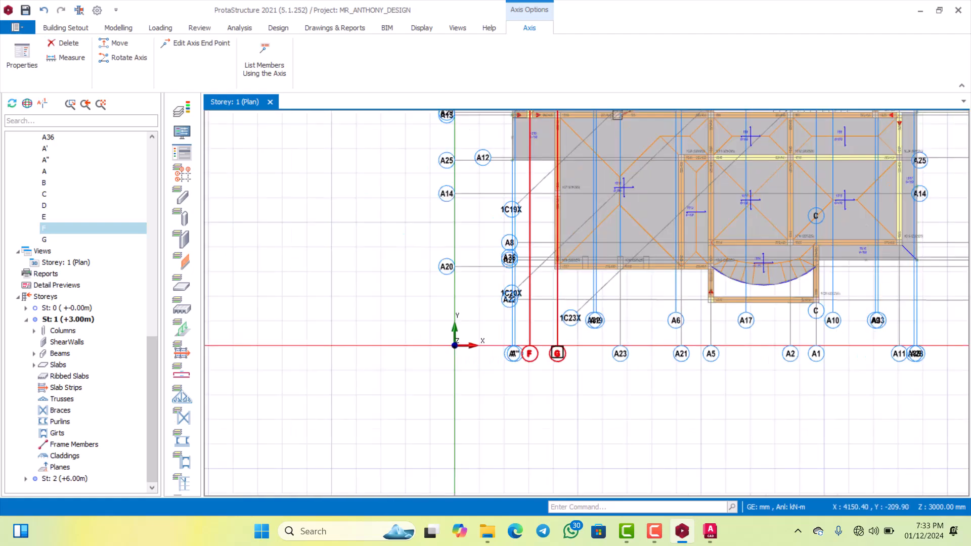
{"action": "scroll", "coordinate": [674, 347], "scroll_direction": "up", "scroll_amount": 4}
{"action": "scroll", "coordinate": [609, 349], "scroll_direction": "down", "scroll_amount": 3}
{"action": "scroll", "coordinate": [632, 358], "scroll_direction": "up", "scroll_amount": 3}
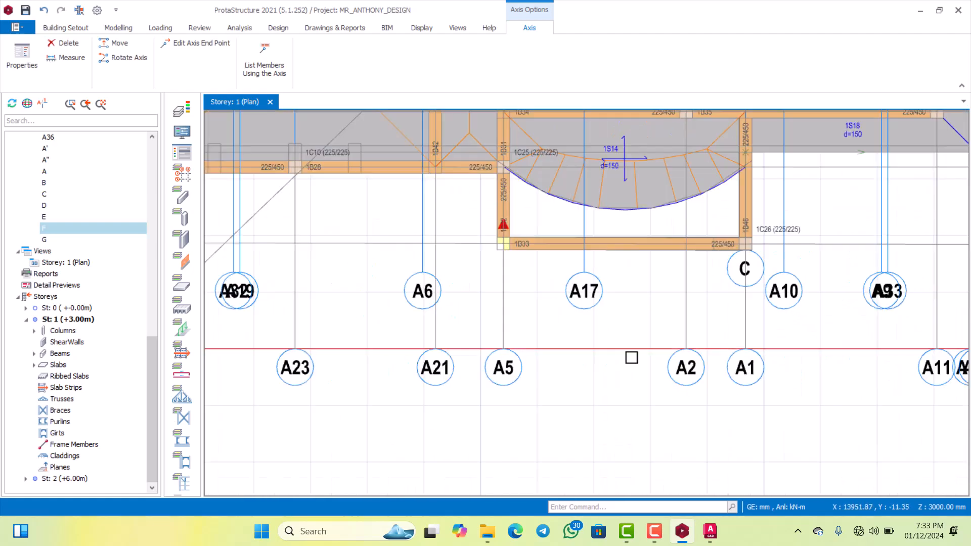
{"action": "scroll", "coordinate": [765, 351], "scroll_direction": "down", "scroll_amount": 3}
{"action": "scroll", "coordinate": [713, 381], "scroll_direction": "up", "scroll_amount": 3}
{"action": "scroll", "coordinate": [614, 356], "scroll_direction": "down", "scroll_amount": 4}
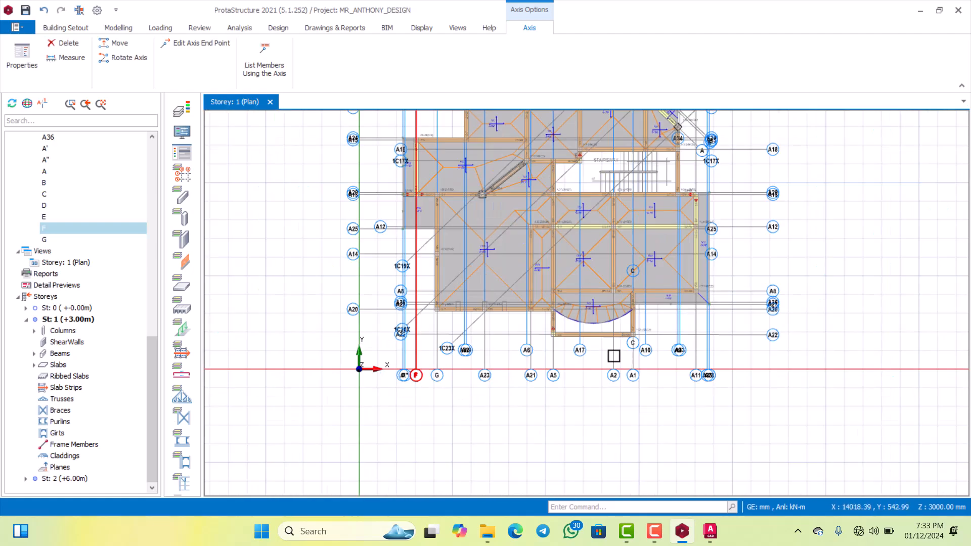
{"action": "scroll", "coordinate": [522, 250], "scroll_direction": "down", "scroll_amount": 3}
{"action": "scroll", "coordinate": [503, 199], "scroll_direction": "up", "scroll_amount": 4}
{"action": "scroll", "coordinate": [516, 169], "scroll_direction": "down", "scroll_amount": 4}
{"action": "scroll", "coordinate": [503, 146], "scroll_direction": "up", "scroll_amount": 5}
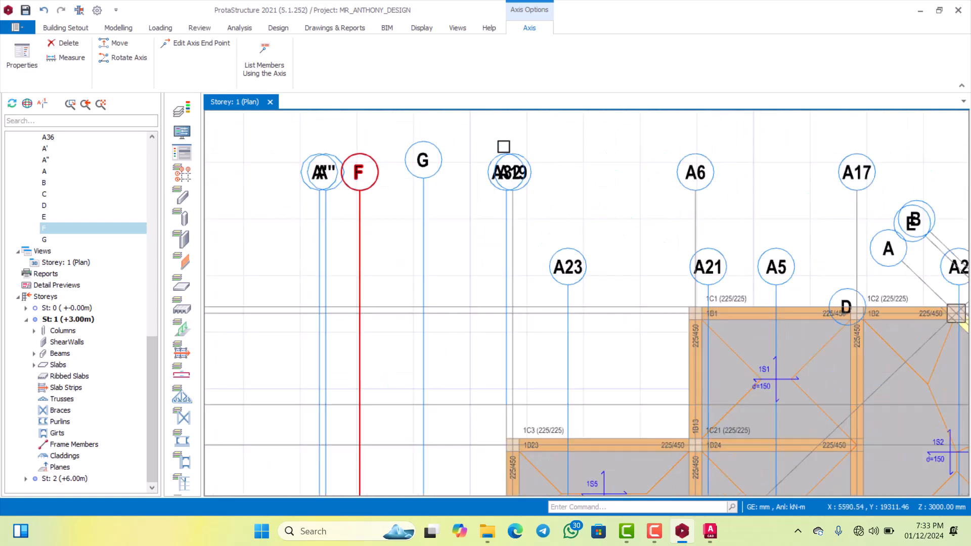
{"action": "scroll", "coordinate": [503, 146], "scroll_direction": "up", "scroll_amount": 6}
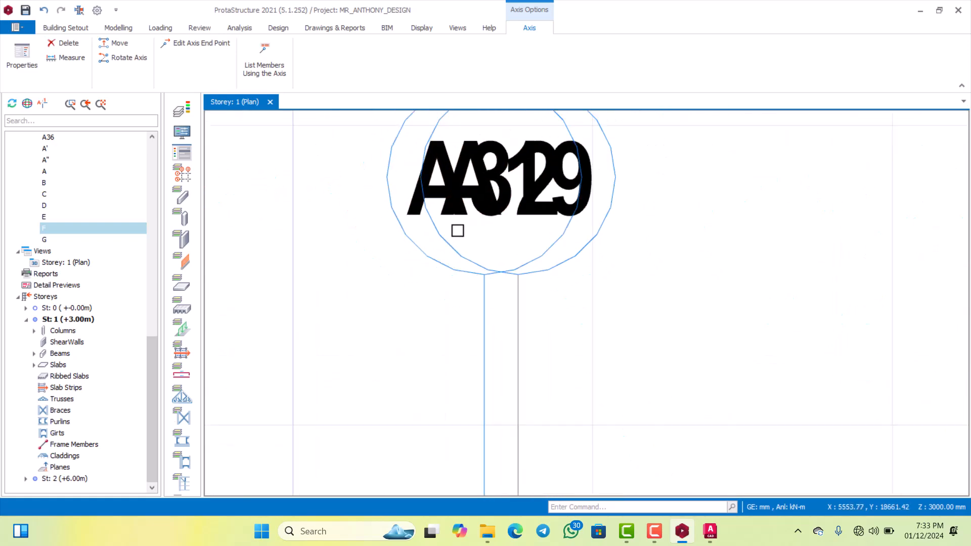
{"action": "scroll", "coordinate": [458, 231], "scroll_direction": "down", "scroll_amount": 1}
{"action": "scroll", "coordinate": [458, 231], "scroll_direction": "up", "scroll_amount": 2}
{"action": "scroll", "coordinate": [531, 234], "scroll_direction": "down", "scroll_amount": 5}
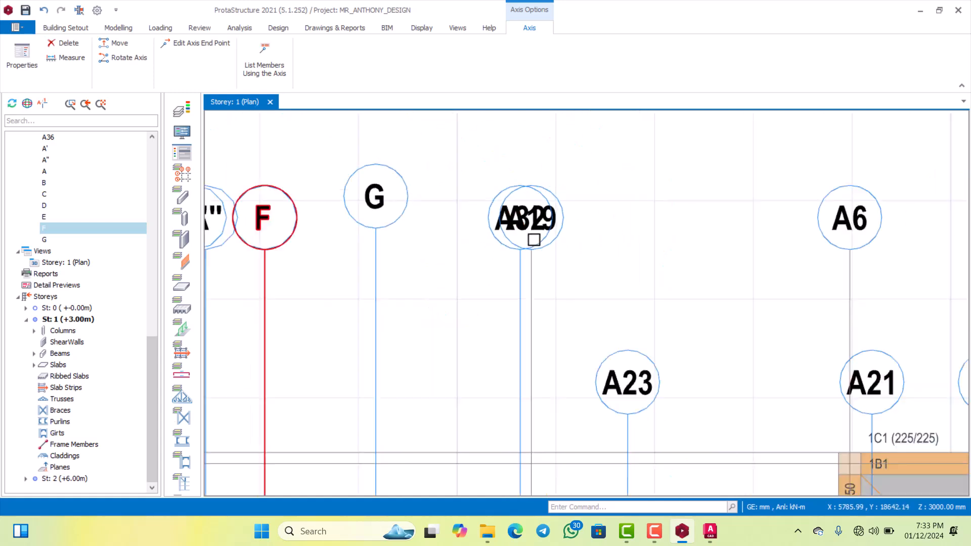
{"action": "scroll", "coordinate": [389, 212], "scroll_direction": "up", "scroll_amount": 2}
{"action": "key", "text": "Escape"}
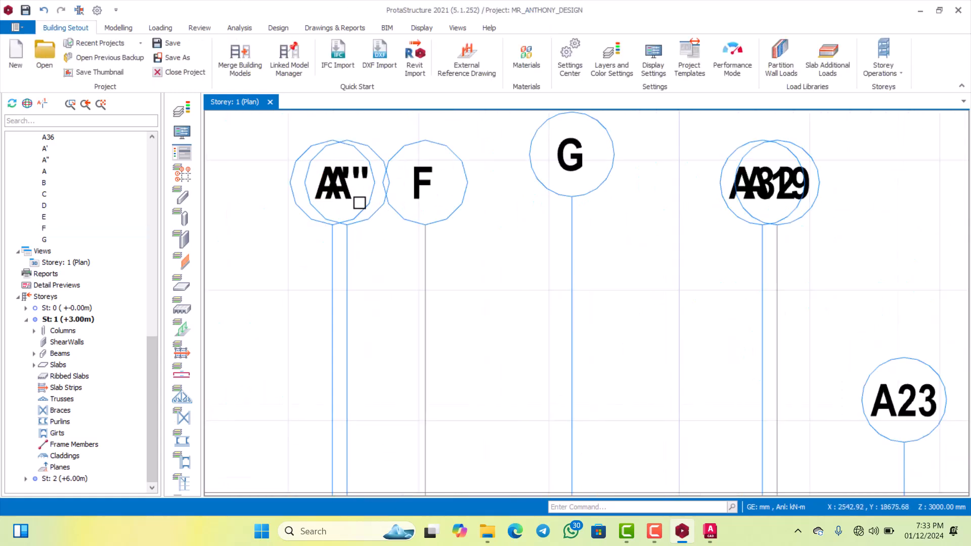
Examine the end bubbles of the horizontal axes from A24 down to A22 on both sides of the plan.
{"action": "scroll", "coordinate": [349, 202], "scroll_direction": "up", "scroll_amount": 3}
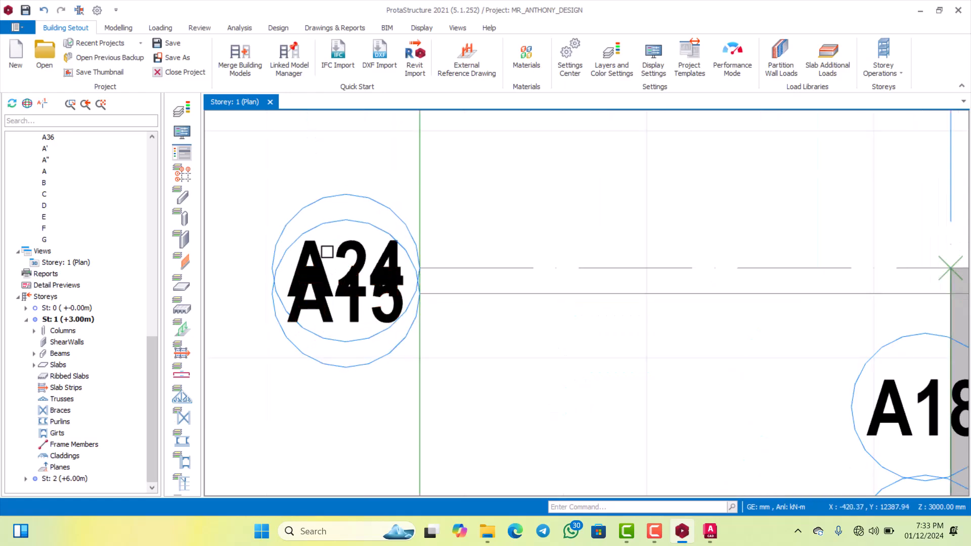
{"action": "scroll", "coordinate": [334, 367], "scroll_direction": "up", "scroll_amount": 3}
{"action": "scroll", "coordinate": [324, 274], "scroll_direction": "down", "scroll_amount": 6}
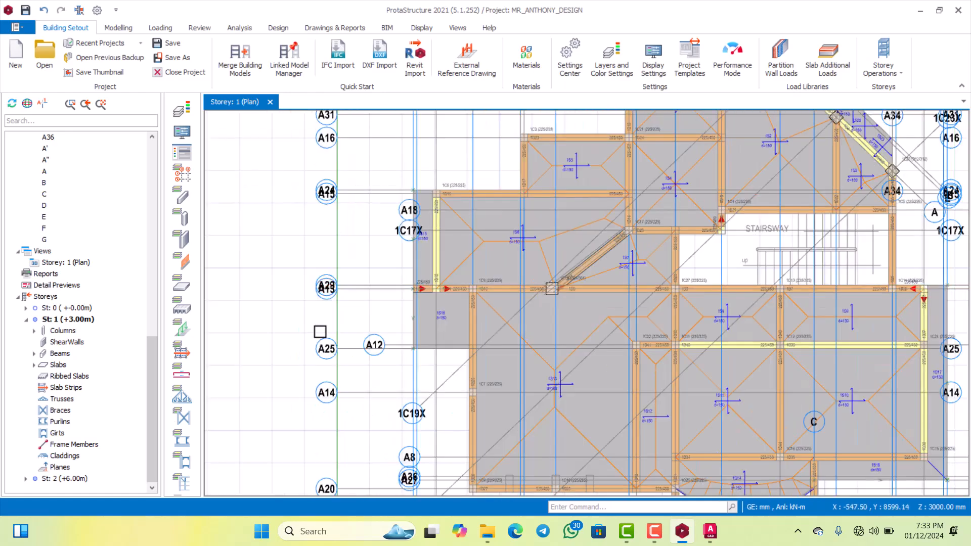
{"action": "scroll", "coordinate": [319, 376], "scroll_direction": "up", "scroll_amount": 3}
{"action": "scroll", "coordinate": [333, 298], "scroll_direction": "down", "scroll_amount": 5}
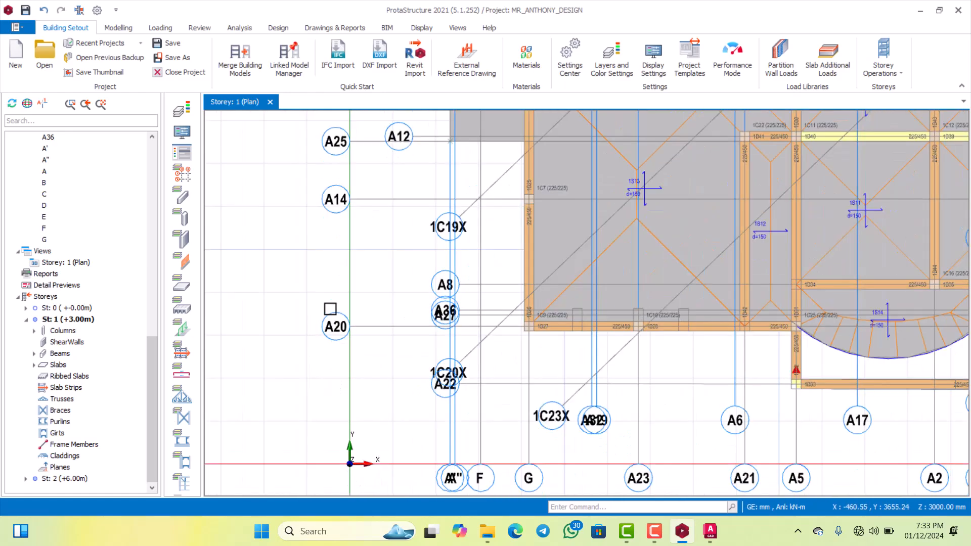
{"action": "scroll", "coordinate": [356, 403], "scroll_direction": "up", "scroll_amount": 1}
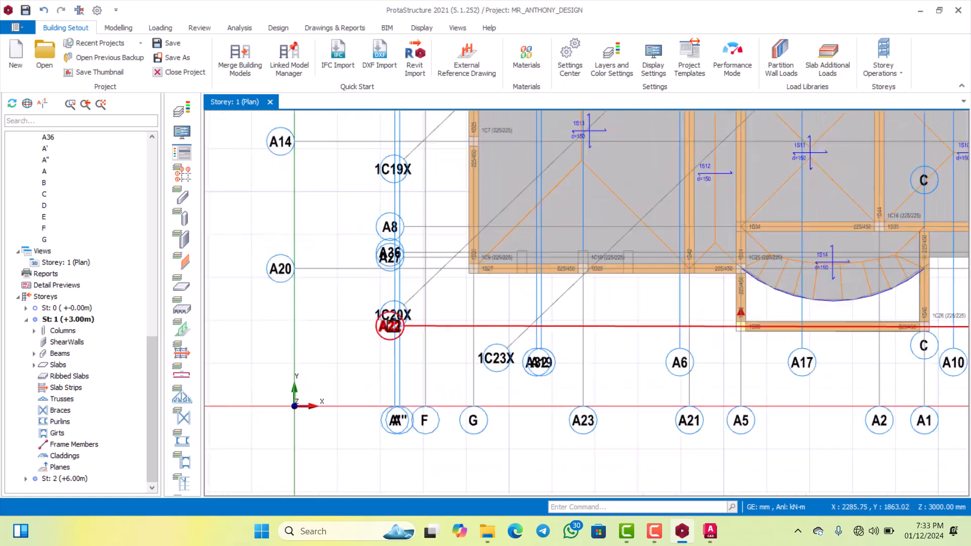
{"action": "scroll", "coordinate": [369, 258], "scroll_direction": "down", "scroll_amount": 3}
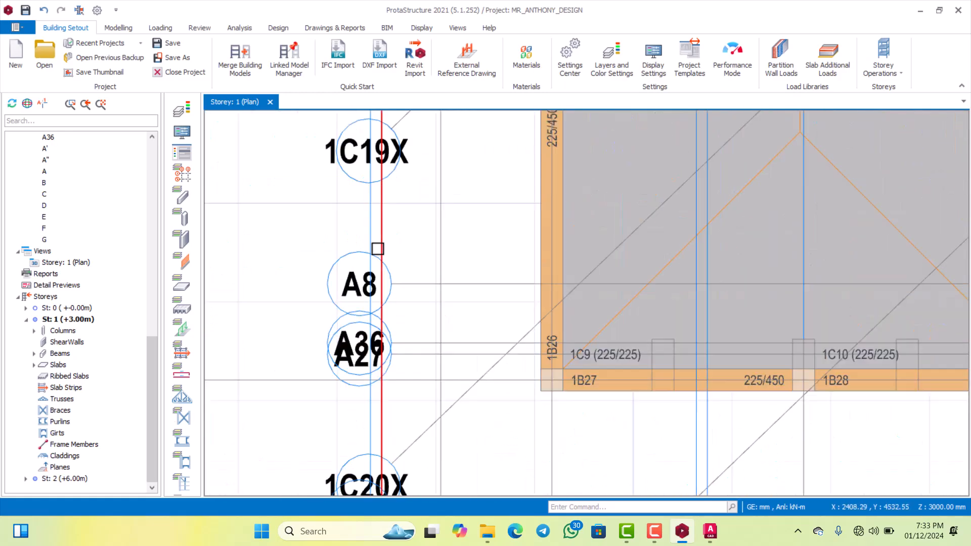
{"action": "scroll", "coordinate": [366, 374], "scroll_direction": "up", "scroll_amount": 4}
{"action": "scroll", "coordinate": [359, 402], "scroll_direction": "down", "scroll_amount": 3}
{"action": "scroll", "coordinate": [364, 439], "scroll_direction": "up", "scroll_amount": 3}
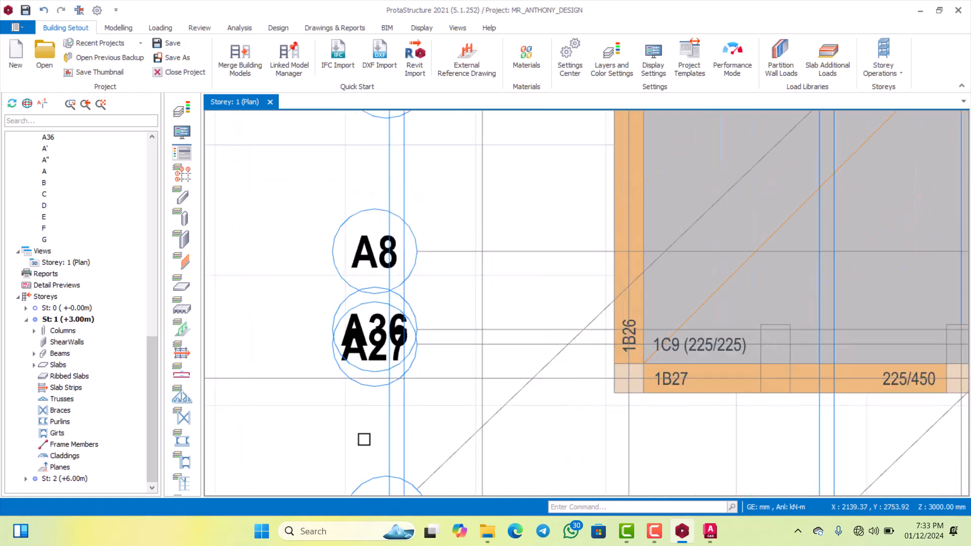
{"action": "scroll", "coordinate": [553, 357], "scroll_direction": "down", "scroll_amount": 3}
{"action": "scroll", "coordinate": [579, 347], "scroll_direction": "up", "scroll_amount": 5}
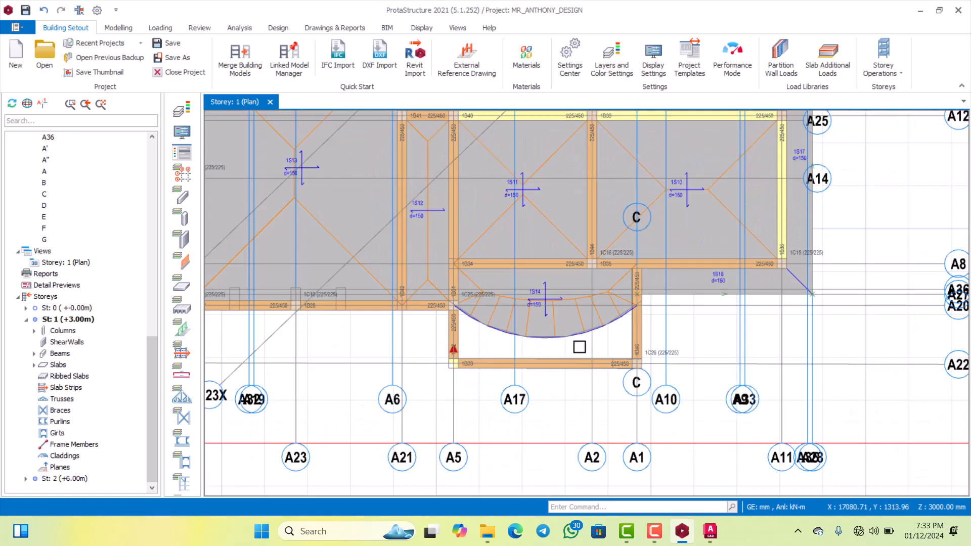
{"action": "scroll", "coordinate": [475, 317], "scroll_direction": "down", "scroll_amount": 3}
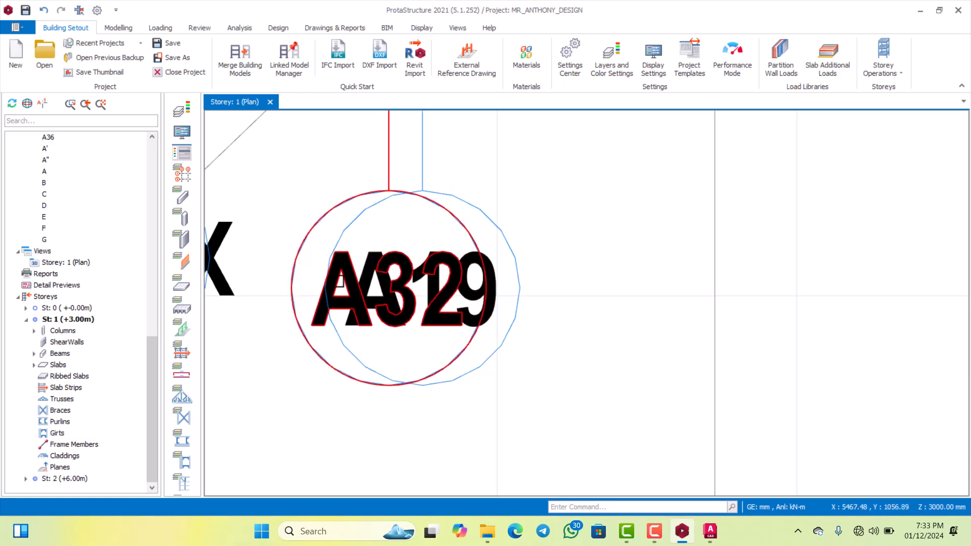
Search the lower and upper axis bubbles of the plan for the axis already using label A.
{"action": "middle_click_drag", "start_coordinate": [318, 318], "coordinate": [359, 285]}
{"action": "scroll", "coordinate": [317, 379], "scroll_direction": "up", "scroll_amount": 4}
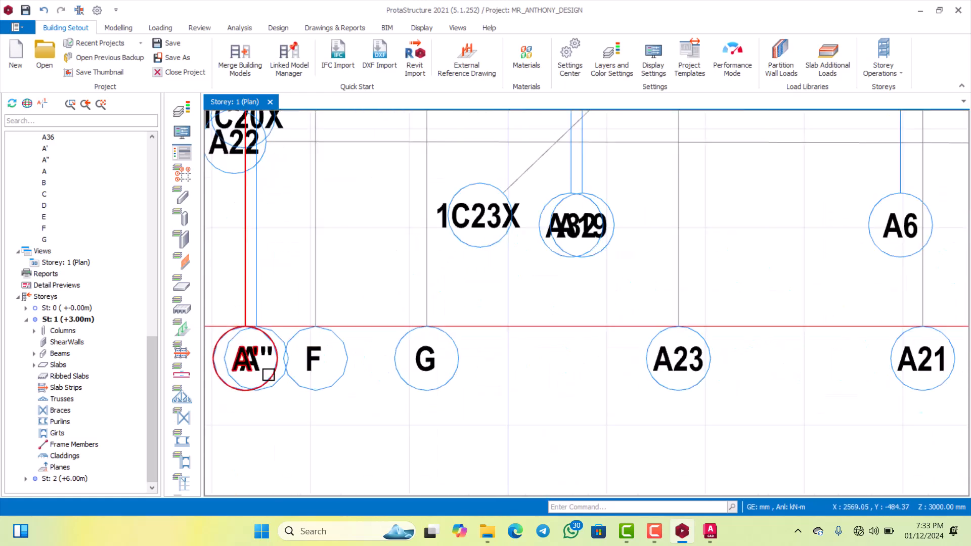
{"action": "scroll", "coordinate": [642, 375], "scroll_direction": "down", "scroll_amount": 4}
{"action": "scroll", "coordinate": [594, 369], "scroll_direction": "up", "scroll_amount": 4}
{"action": "scroll", "coordinate": [501, 381], "scroll_direction": "down", "scroll_amount": 4}
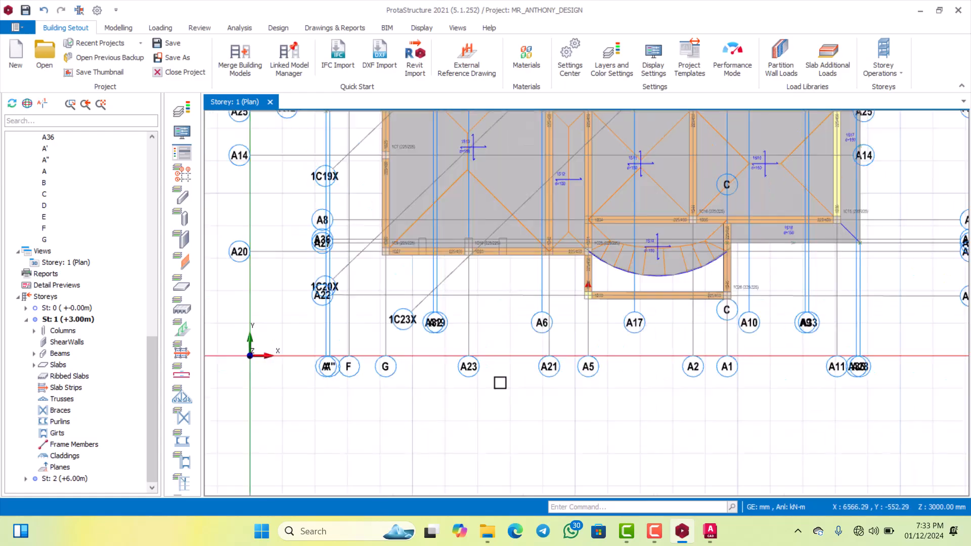
{"action": "scroll", "coordinate": [682, 334], "scroll_direction": "up", "scroll_amount": 3}
{"action": "scroll", "coordinate": [682, 333], "scroll_direction": "down", "scroll_amount": 4}
{"action": "scroll", "coordinate": [629, 336], "scroll_direction": "up", "scroll_amount": 4}
{"action": "scroll", "coordinate": [607, 354], "scroll_direction": "down", "scroll_amount": 5}
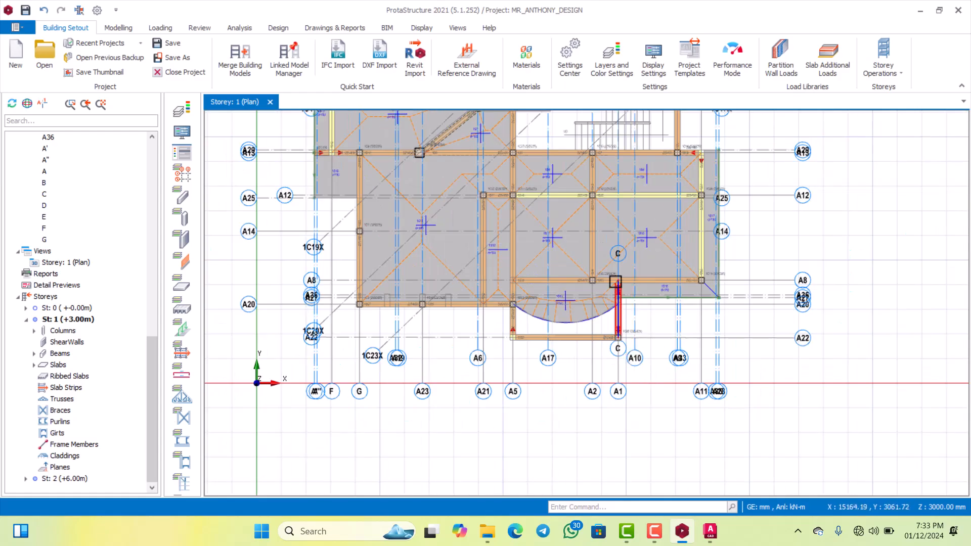
{"action": "scroll", "coordinate": [576, 245], "scroll_direction": "up", "scroll_amount": 2}
{"action": "scroll", "coordinate": [577, 317], "scroll_direction": "down", "scroll_amount": 3}
{"action": "scroll", "coordinate": [559, 212], "scroll_direction": "up", "scroll_amount": 6}
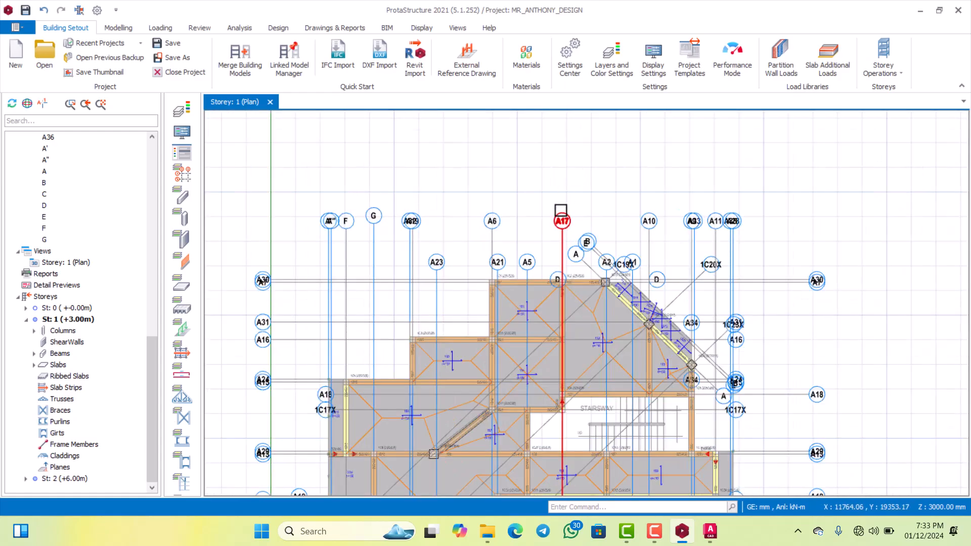
{"action": "scroll", "coordinate": [570, 241], "scroll_direction": "down", "scroll_amount": 2}
{"action": "scroll", "coordinate": [554, 227], "scroll_direction": "up", "scroll_amount": 2}
{"action": "scroll", "coordinate": [551, 223], "scroll_direction": "down", "scroll_amount": 2}
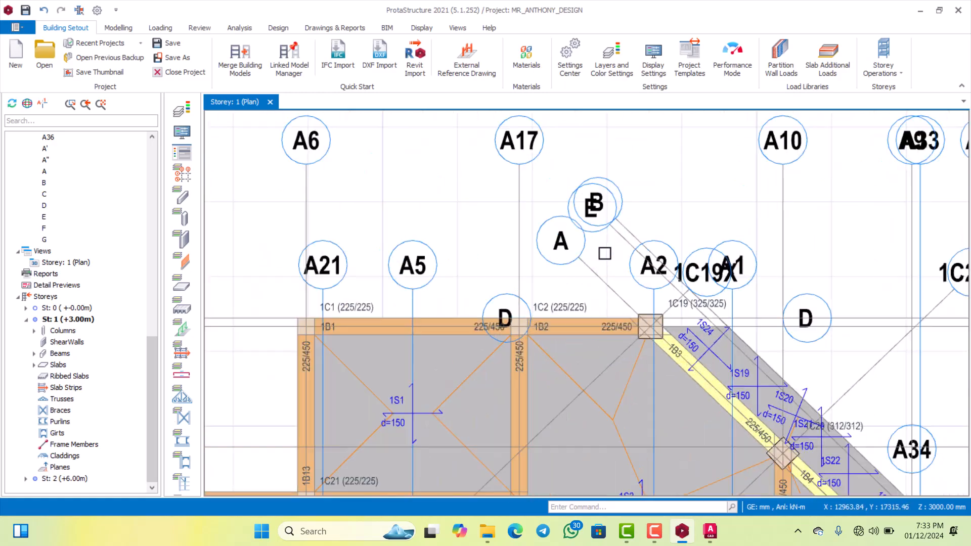
{"action": "scroll", "coordinate": [551, 225], "scroll_direction": "up", "scroll_amount": 3}
{"action": "scroll", "coordinate": [561, 228], "scroll_direction": "down", "scroll_amount": 3}
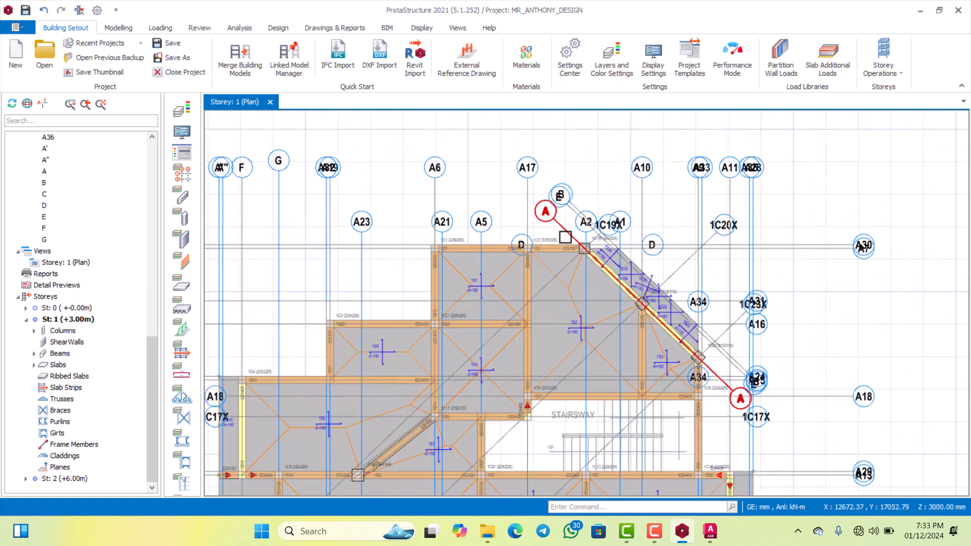
Relabel the diagonal A axis through column 1C19 as A''' and close its properties.
{"action": "scroll", "coordinate": [554, 220], "scroll_direction": "up", "scroll_amount": 1}
{"action": "scroll", "coordinate": [524, 188], "scroll_direction": "up", "scroll_amount": 2}
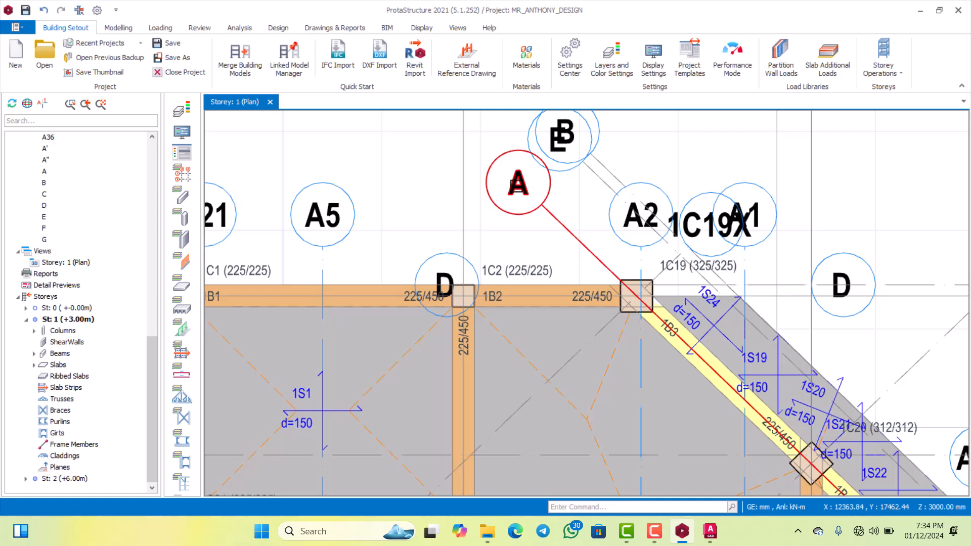
{"action": "scroll", "coordinate": [526, 192], "scroll_direction": "down", "scroll_amount": 2}
{"action": "scroll", "coordinate": [524, 190], "scroll_direction": "up", "scroll_amount": 1}
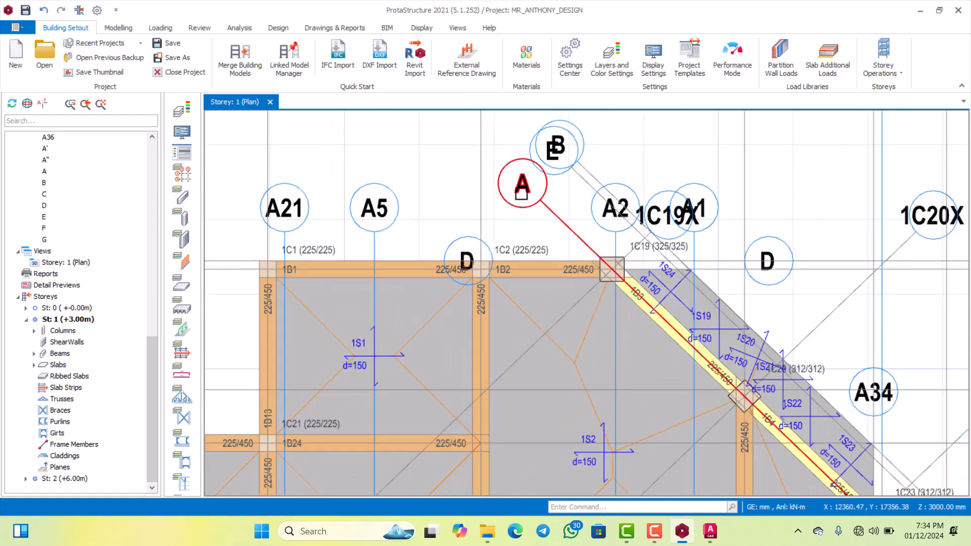
{"action": "double_click", "coordinate": [522, 184]}
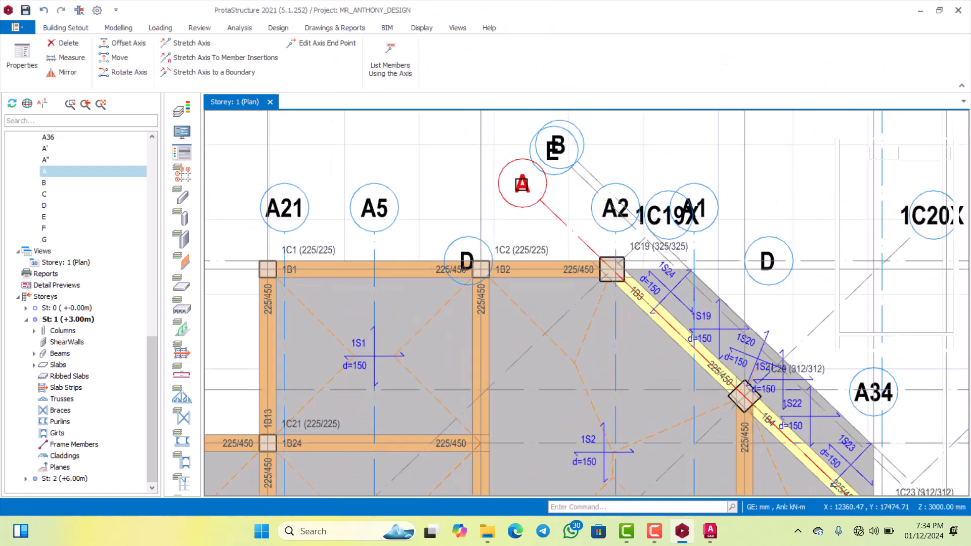
{"action": "left_click", "coordinate": [938, 155]}
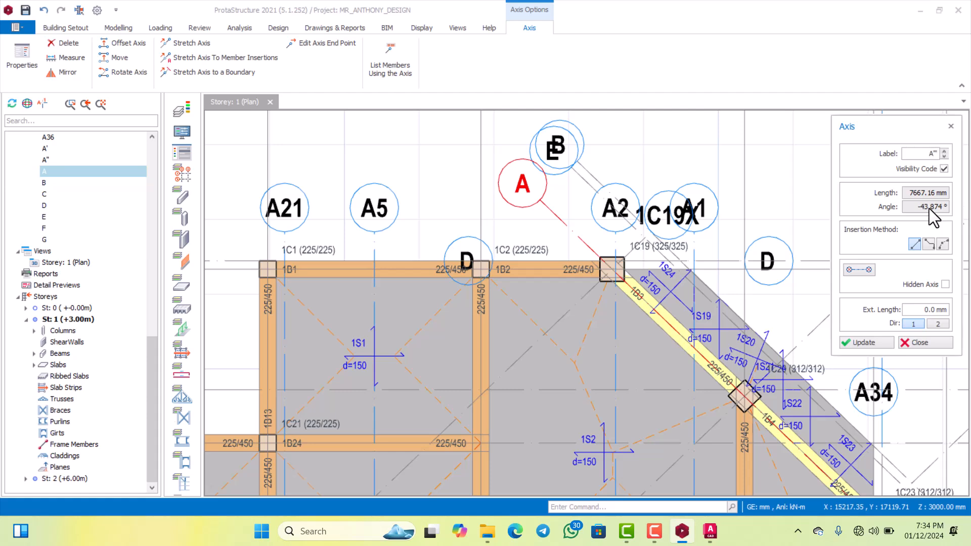
{"action": "left_click", "coordinate": [870, 343]}
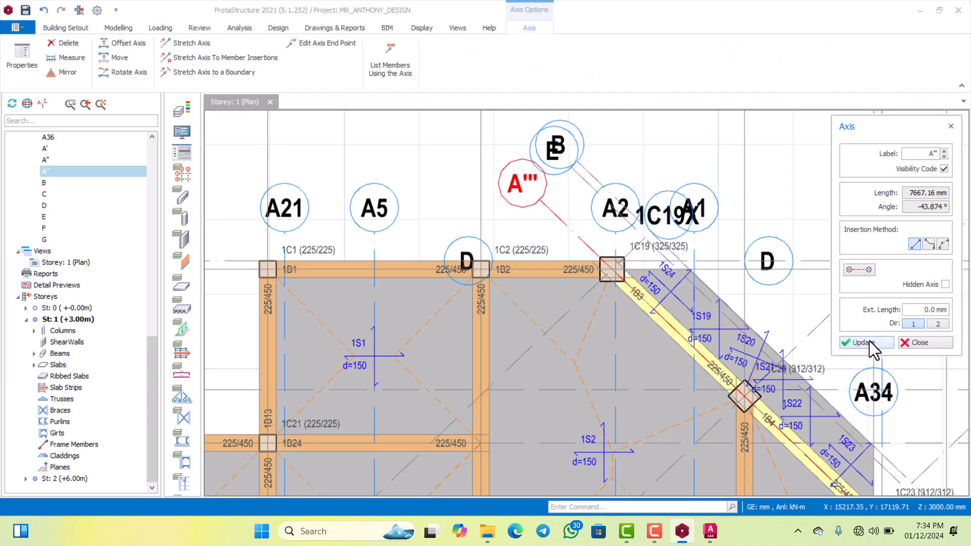
{"action": "left_click", "coordinate": [920, 343]}
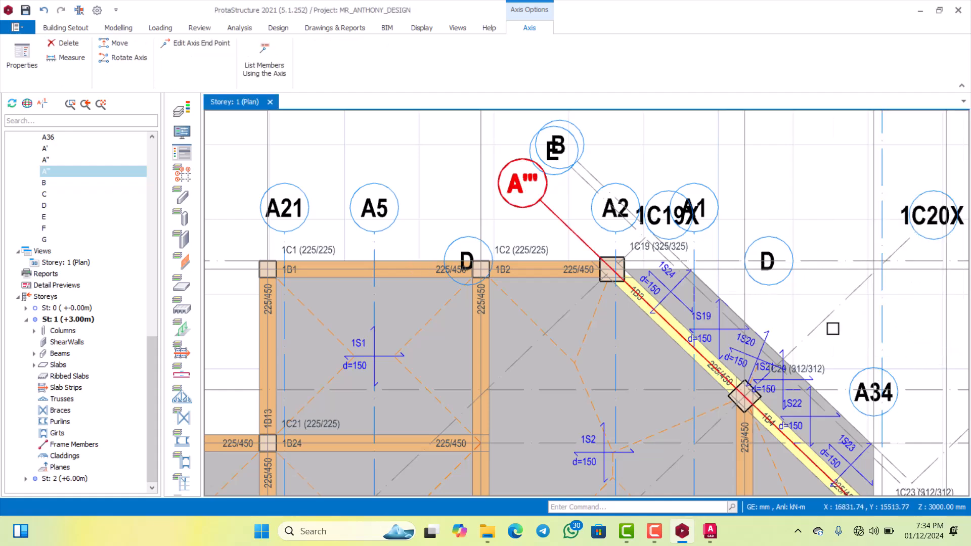
Relabel the vertical F axis as A from its upper bubble and close its properties.
{"action": "scroll", "coordinate": [573, 259], "scroll_direction": "down", "scroll_amount": 6}
{"action": "scroll", "coordinate": [542, 271], "scroll_direction": "up", "scroll_amount": 8}
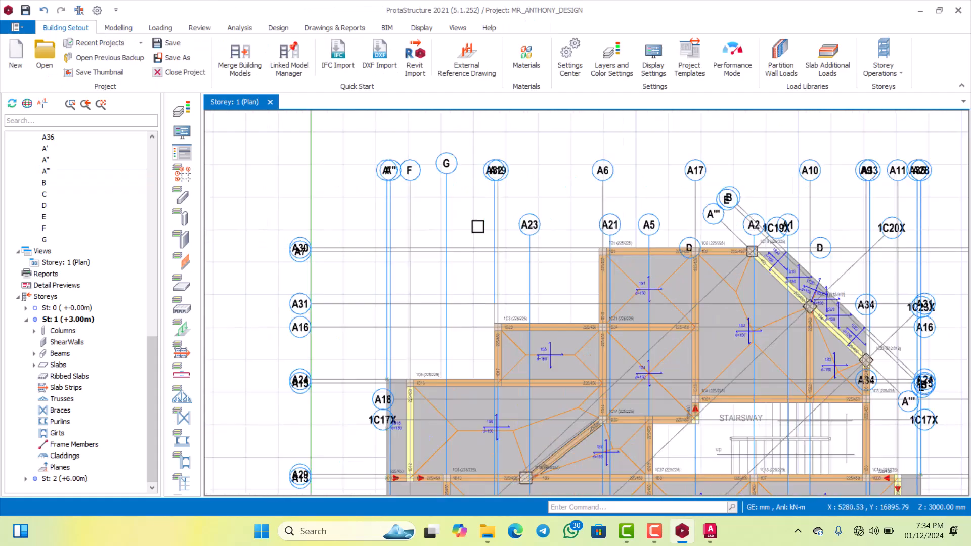
{"action": "scroll", "coordinate": [389, 171], "scroll_direction": "up", "scroll_amount": 2}
{"action": "scroll", "coordinate": [392, 167], "scroll_direction": "down", "scroll_amount": 1}
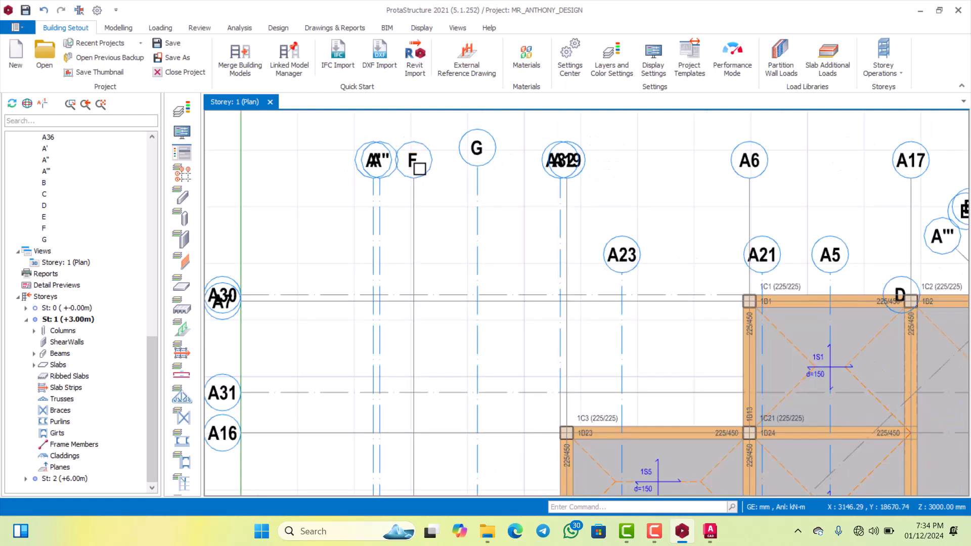
{"action": "scroll", "coordinate": [397, 164], "scroll_direction": "up", "scroll_amount": 2}
{"action": "left_click", "coordinate": [409, 157]}
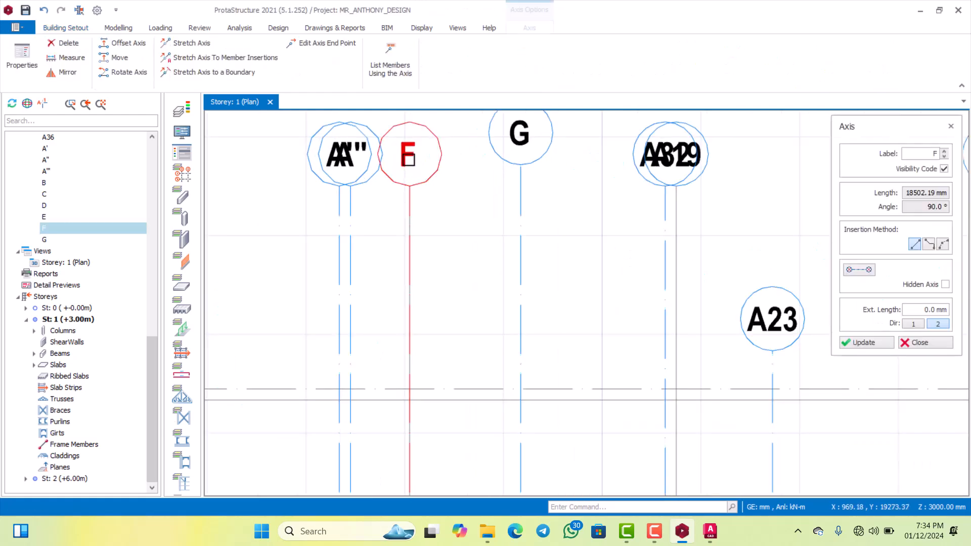
{"action": "left_click", "coordinate": [933, 153]}
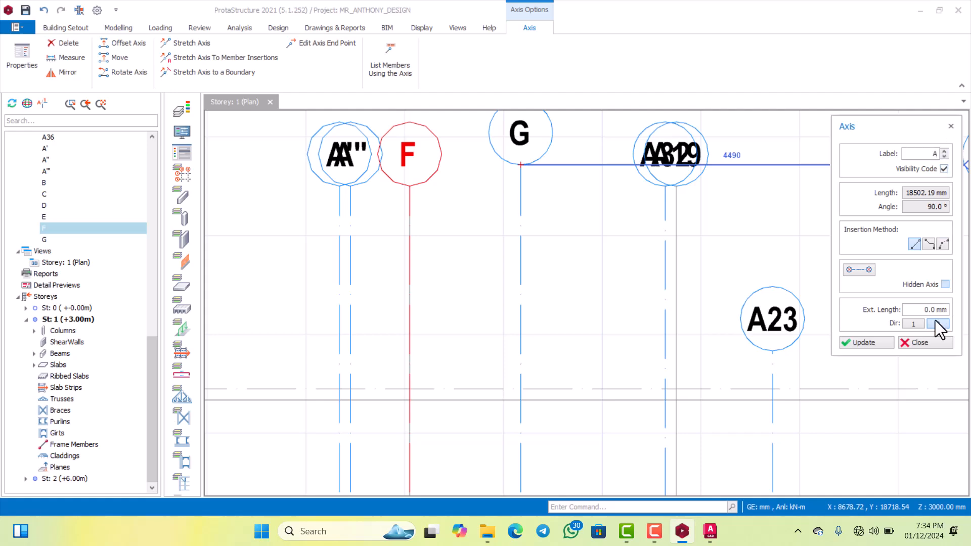
{"action": "type", "text": "A"}
{"action": "left_click", "coordinate": [866, 342]}
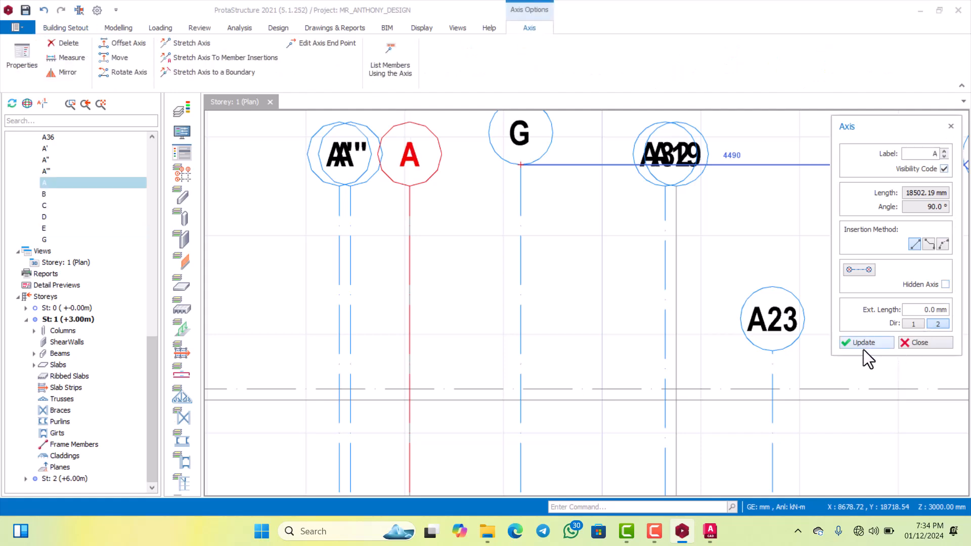
{"action": "left_click", "coordinate": [933, 346]}
Search the upper, diagonal and side axis bubbles of the plan for the axis already using label B.
{"action": "scroll", "coordinate": [494, 263], "scroll_direction": "down", "scroll_amount": 2}
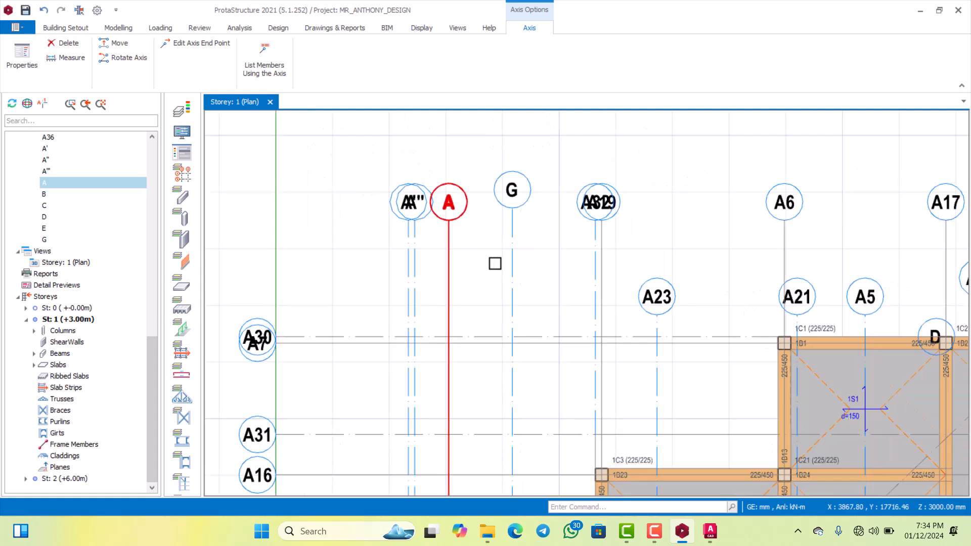
{"action": "scroll", "coordinate": [490, 258], "scroll_direction": "down", "scroll_amount": 3}
{"action": "scroll", "coordinate": [691, 233], "scroll_direction": "up", "scroll_amount": 3}
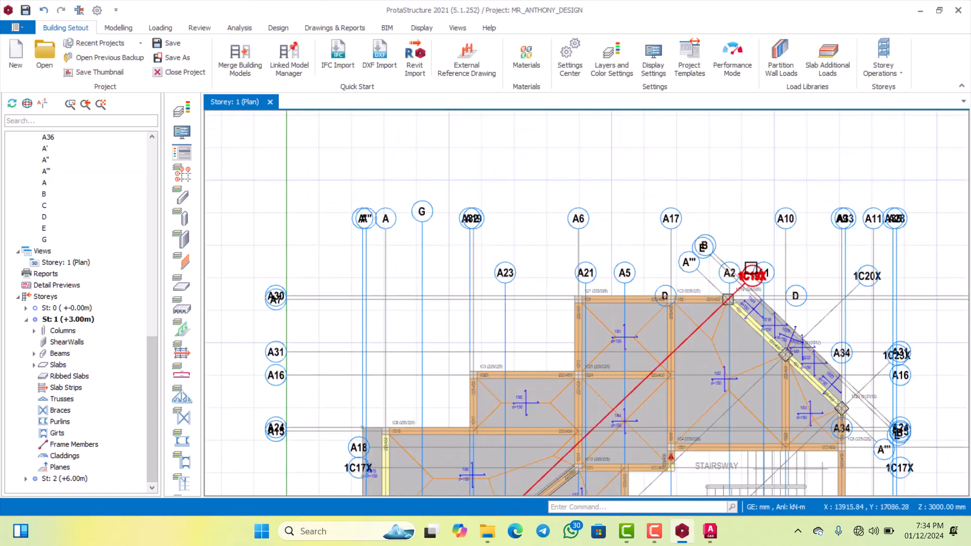
{"action": "scroll", "coordinate": [820, 232], "scroll_direction": "up", "scroll_amount": 2}
{"action": "scroll", "coordinate": [680, 199], "scroll_direction": "down", "scroll_amount": 2}
{"action": "scroll", "coordinate": [766, 300], "scroll_direction": "up", "scroll_amount": 3}
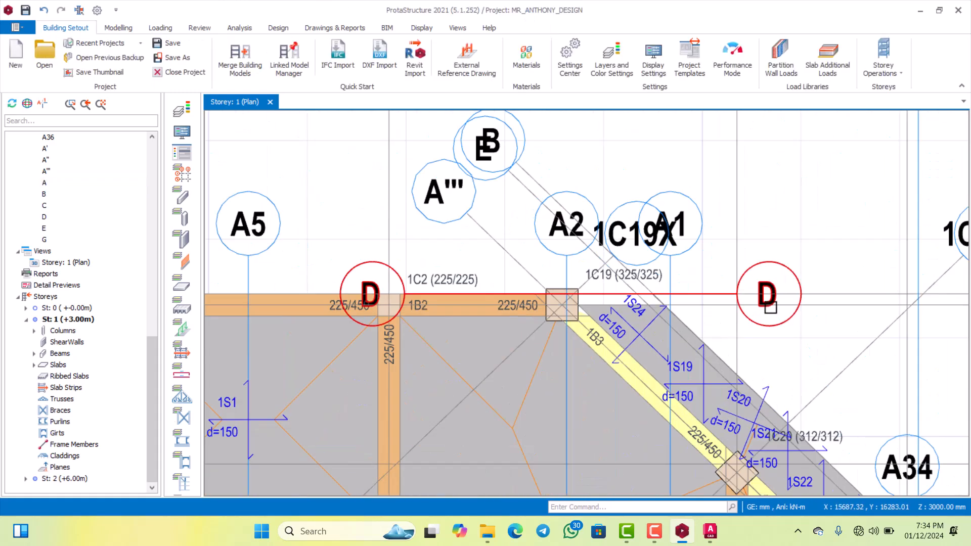
{"action": "scroll", "coordinate": [680, 269], "scroll_direction": "down", "scroll_amount": 5}
{"action": "scroll", "coordinate": [776, 310], "scroll_direction": "up", "scroll_amount": 1}
{"action": "scroll", "coordinate": [682, 291], "scroll_direction": "down", "scroll_amount": 2}
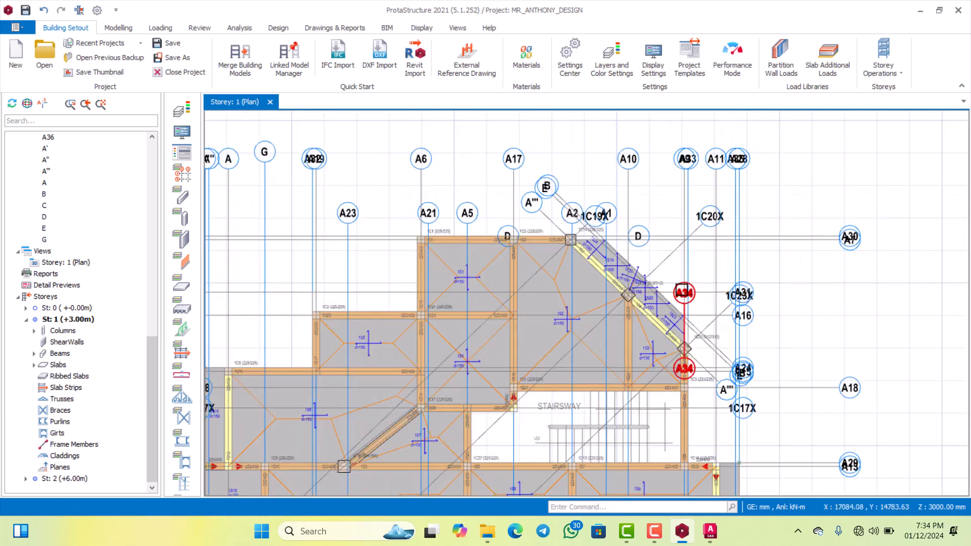
{"action": "scroll", "coordinate": [574, 240], "scroll_direction": "up", "scroll_amount": 1}
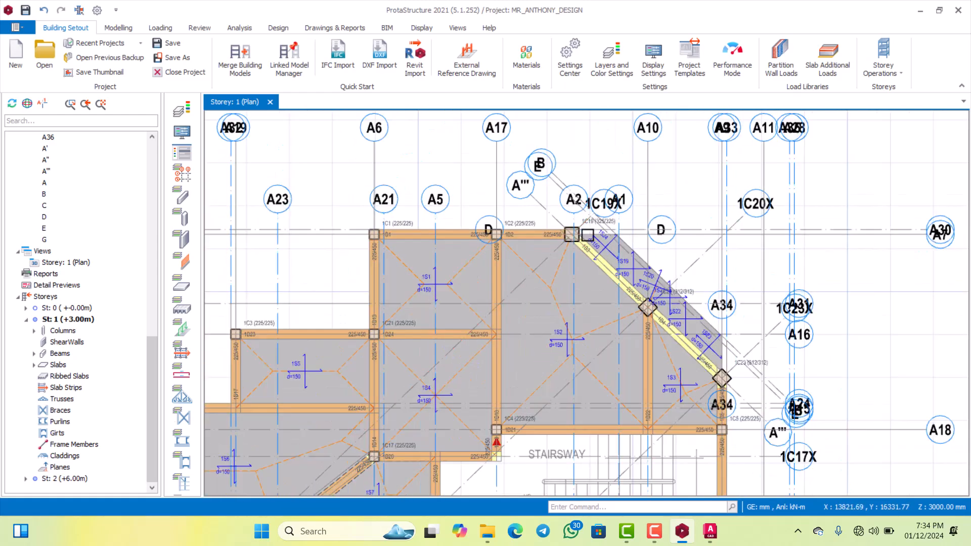
Relabel the diagonal B axis beside column 1C19 as BO and close its properties.
{"action": "scroll", "coordinate": [509, 141], "scroll_direction": "up", "scroll_amount": 4}
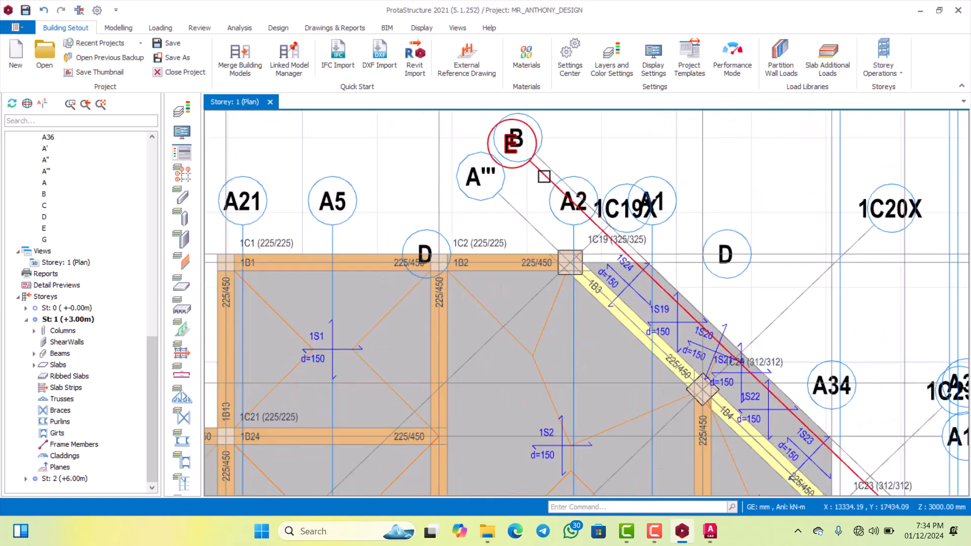
{"action": "scroll", "coordinate": [517, 163], "scroll_direction": "down", "scroll_amount": 1}
{"action": "scroll", "coordinate": [517, 163], "scroll_direction": "up", "scroll_amount": 2}
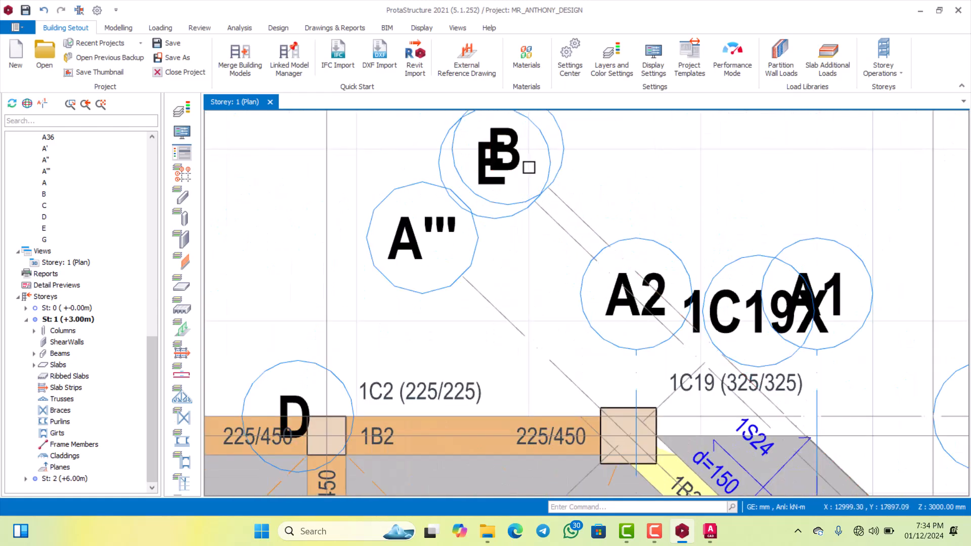
{"action": "scroll", "coordinate": [526, 161], "scroll_direction": "down", "scroll_amount": 1}
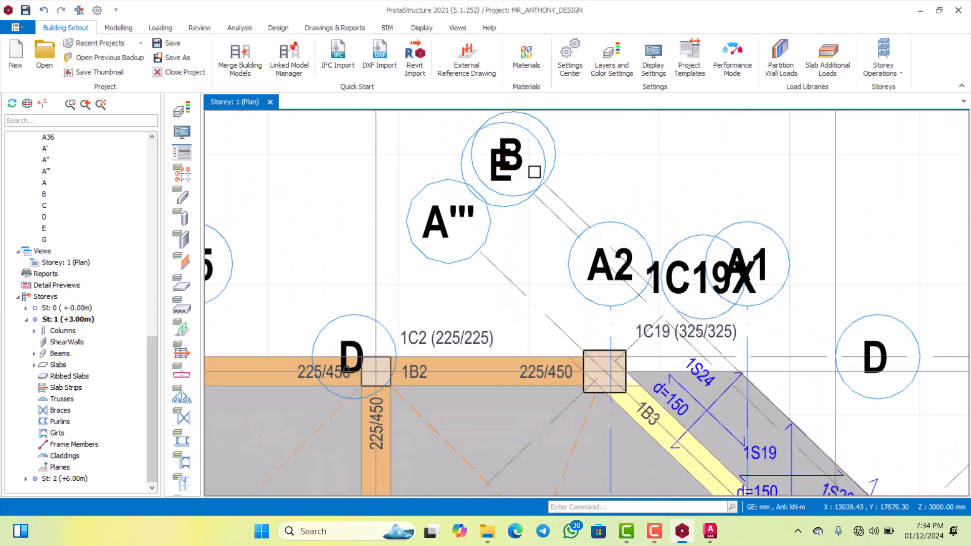
{"action": "scroll", "coordinate": [535, 171], "scroll_direction": "down", "scroll_amount": 1}
{"action": "scroll", "coordinate": [525, 160], "scroll_direction": "up", "scroll_amount": 1}
{"action": "left_click", "coordinate": [526, 159]}
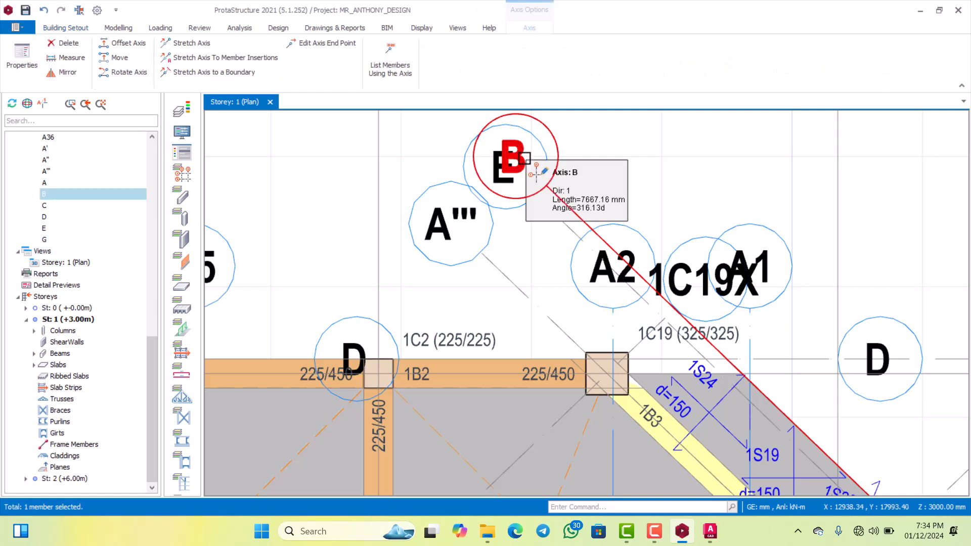
{"action": "right_click", "coordinate": [525, 159]}
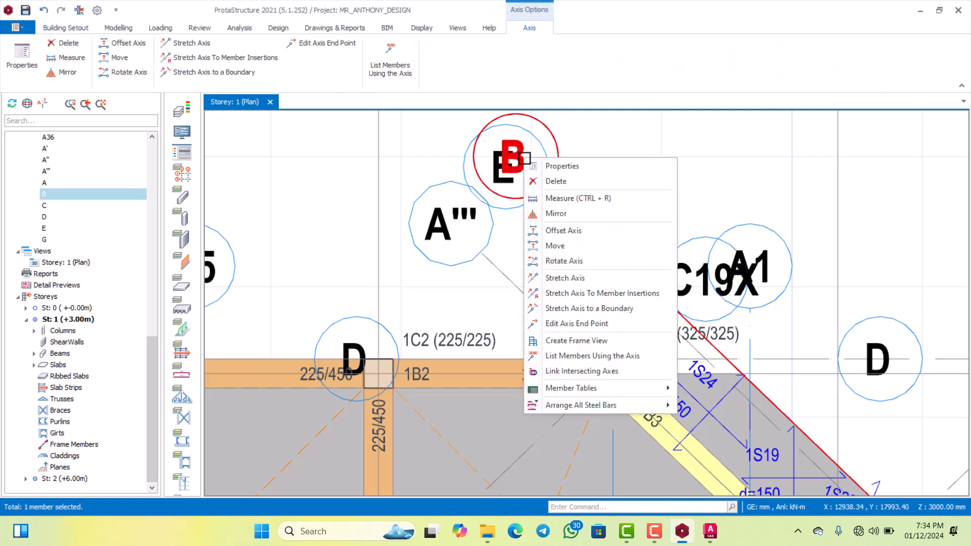
{"action": "left_click", "coordinate": [562, 167]}
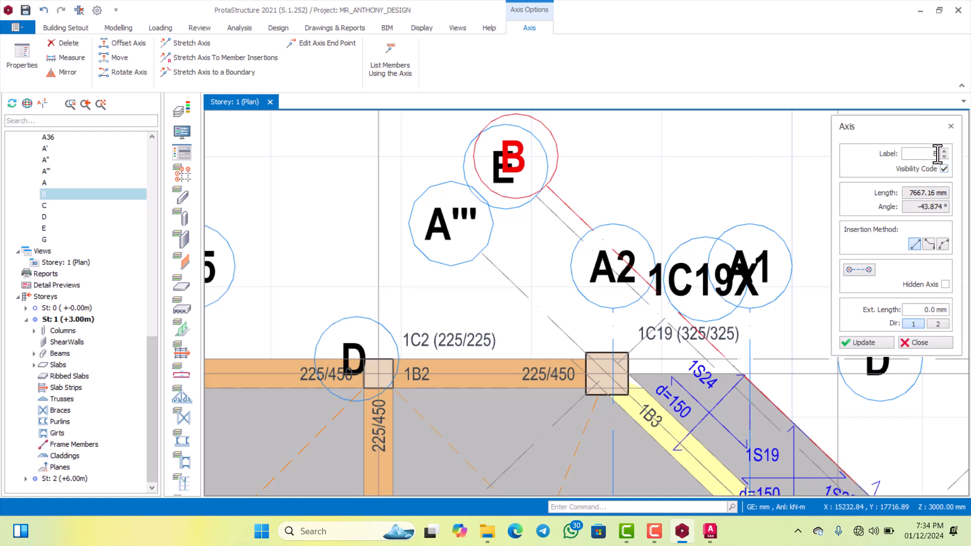
{"action": "left_click", "coordinate": [937, 154]}
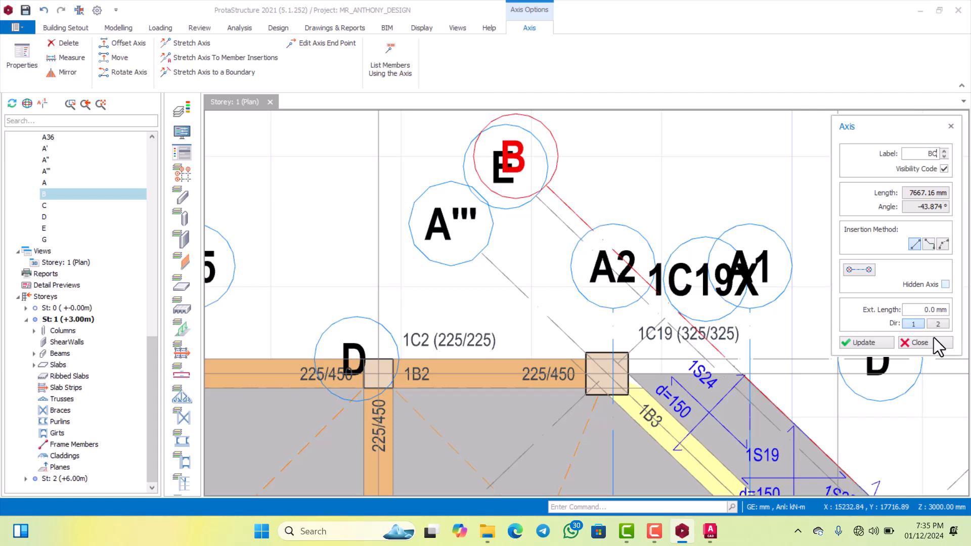
{"action": "left_click", "coordinate": [871, 343]}
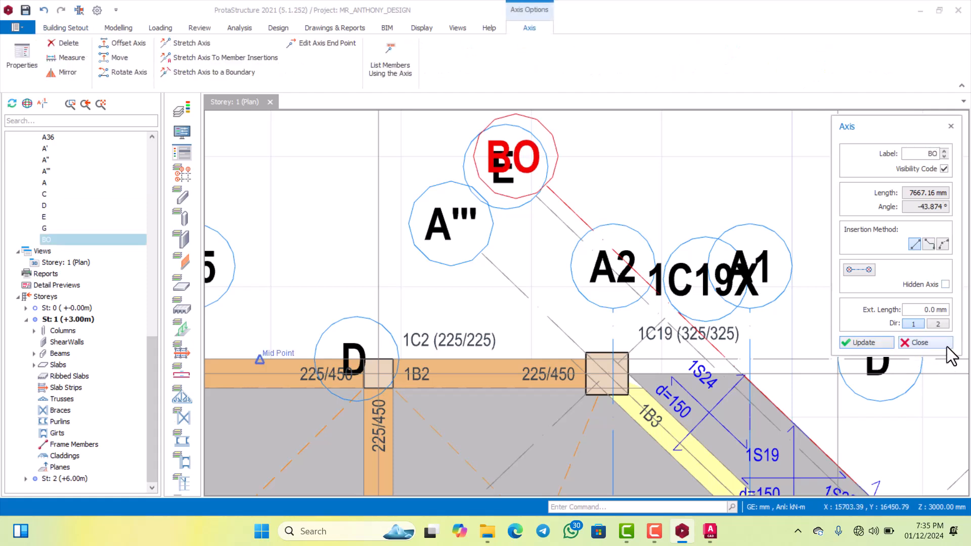
{"action": "left_click", "coordinate": [928, 343]}
Clear the selection and compare the plan's lower vertical axis bubbles with the lower gridlines of the general arrangement in AutoCAD.
{"action": "scroll", "coordinate": [646, 305], "scroll_direction": "down", "scroll_amount": 6}
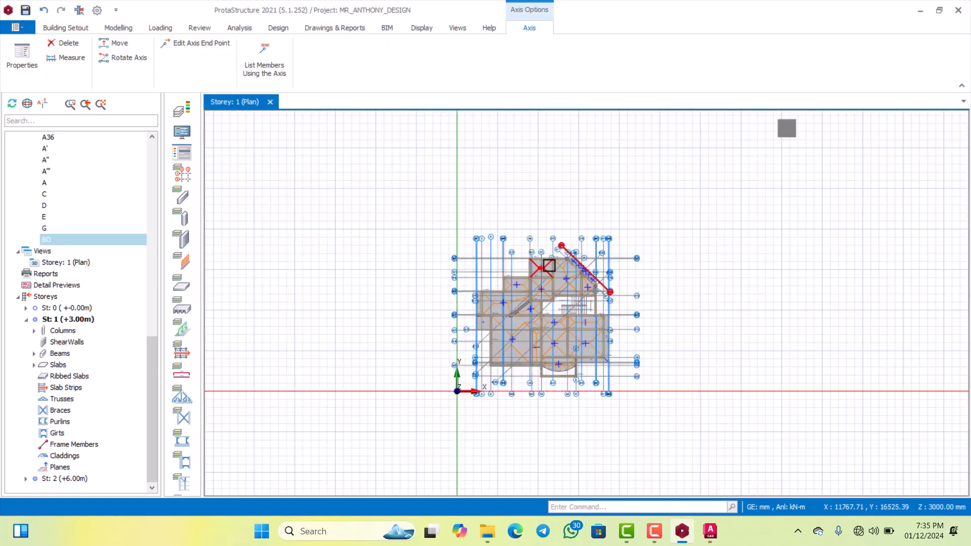
{"action": "scroll", "coordinate": [505, 343], "scroll_direction": "up", "scroll_amount": 3}
{"action": "key", "text": "Escape"}
{"action": "scroll", "coordinate": [492, 391], "scroll_direction": "up", "scroll_amount": 3}
{"action": "scroll", "coordinate": [453, 313], "scroll_direction": "down", "scroll_amount": 3}
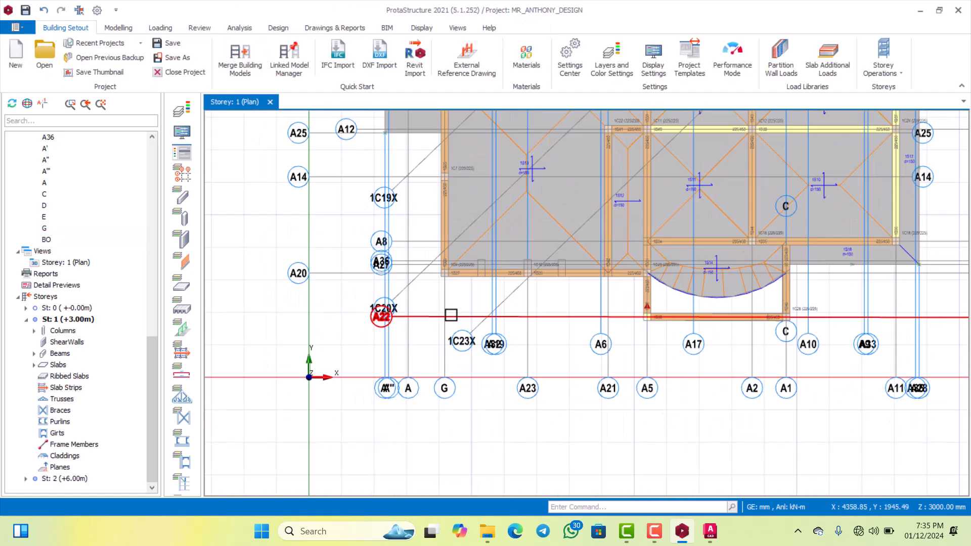
{"action": "scroll", "coordinate": [445, 389], "scroll_direction": "up", "scroll_amount": 4}
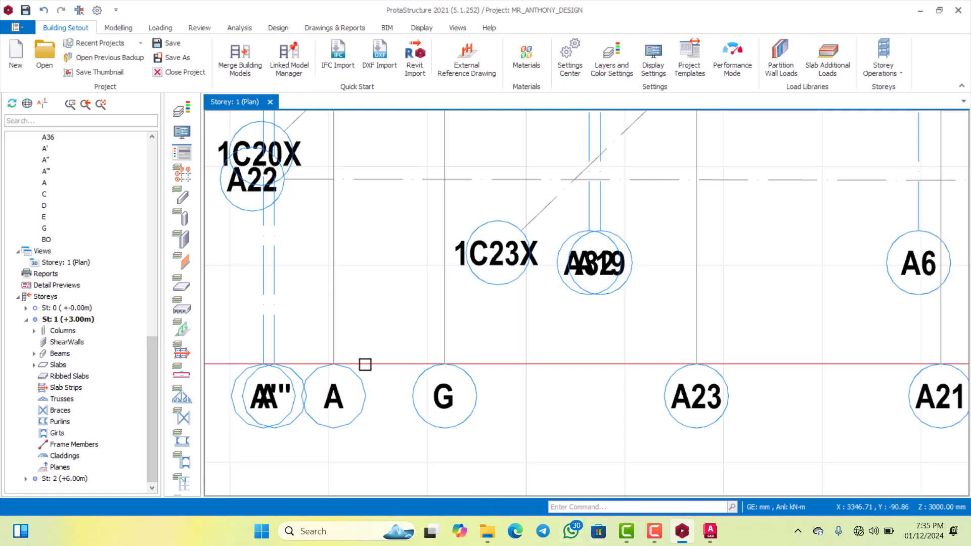
{"action": "scroll", "coordinate": [364, 362], "scroll_direction": "down", "scroll_amount": 2}
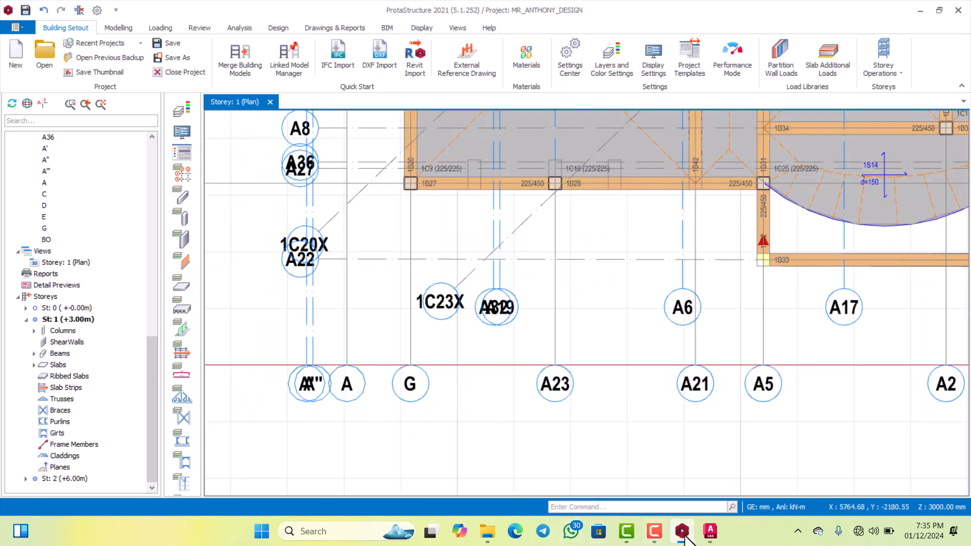
{"action": "left_click", "coordinate": [710, 531]}
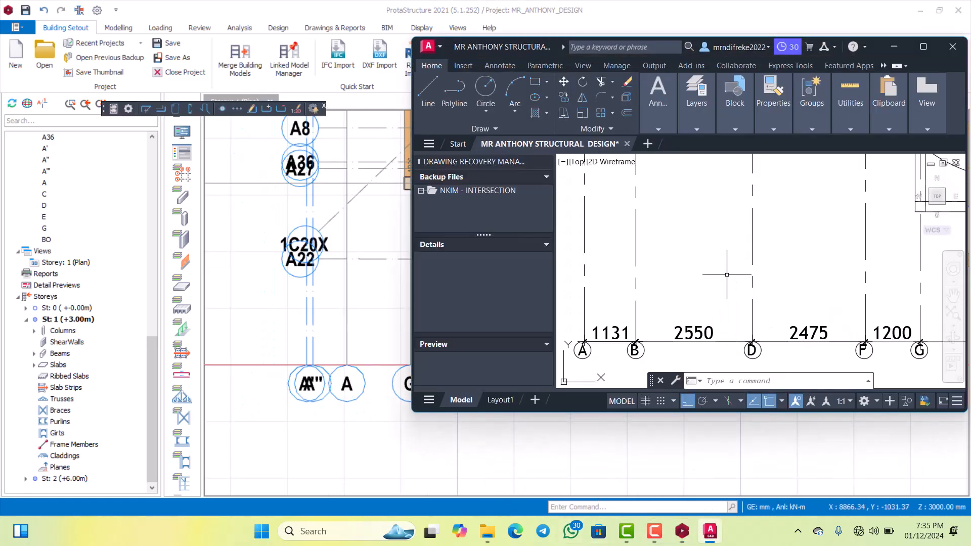
{"action": "scroll", "coordinate": [694, 332], "scroll_direction": "down", "scroll_amount": 9}
{"action": "scroll", "coordinate": [692, 300], "scroll_direction": "up", "scroll_amount": 5}
{"action": "scroll", "coordinate": [678, 308], "scroll_direction": "down", "scroll_amount": 4}
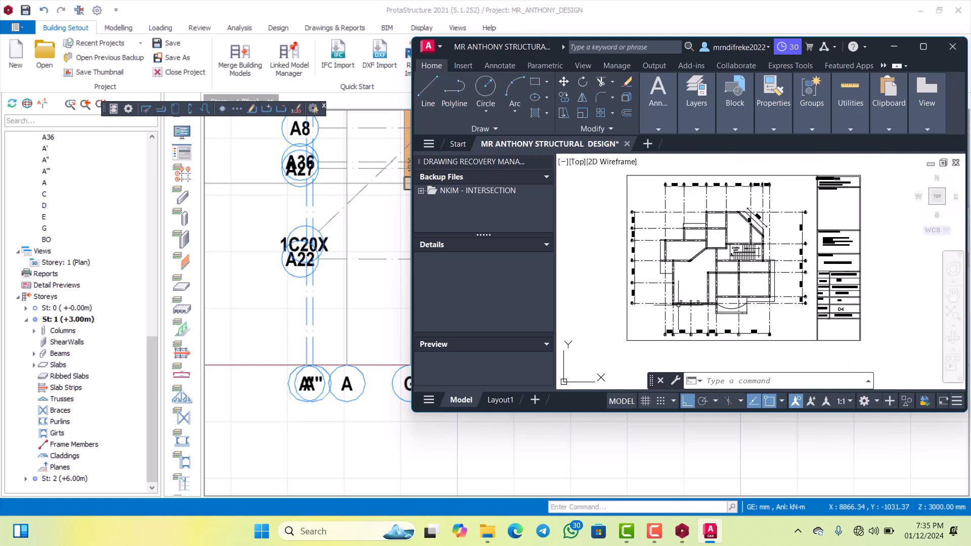
{"action": "scroll", "coordinate": [661, 321], "scroll_direction": "up", "scroll_amount": 5}
{"action": "scroll", "coordinate": [334, 354], "scroll_direction": "down", "scroll_amount": 3}
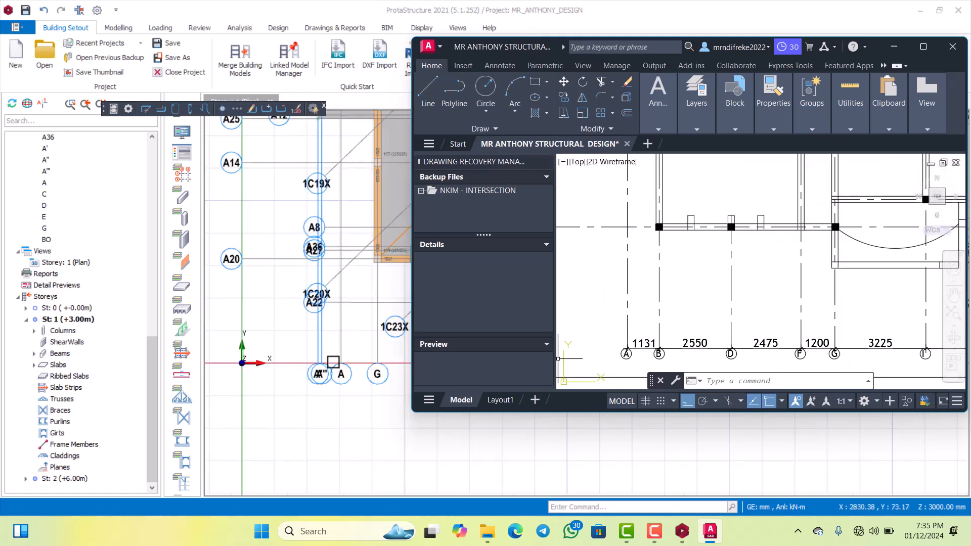
Relabel the vertical G axis in ProtaStructure as B from its lower bubble.
{"action": "scroll", "coordinate": [344, 361], "scroll_direction": "up", "scroll_amount": 4}
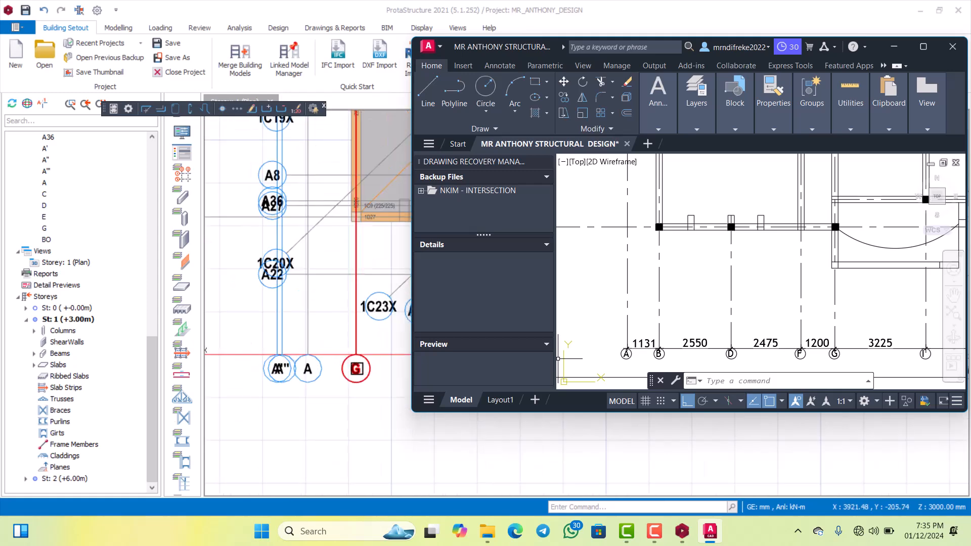
{"action": "left_click", "coordinate": [356, 371]}
{"action": "double_click", "coordinate": [357, 372]}
{"action": "scroll", "coordinate": [356, 372], "scroll_direction": "up", "scroll_amount": 2}
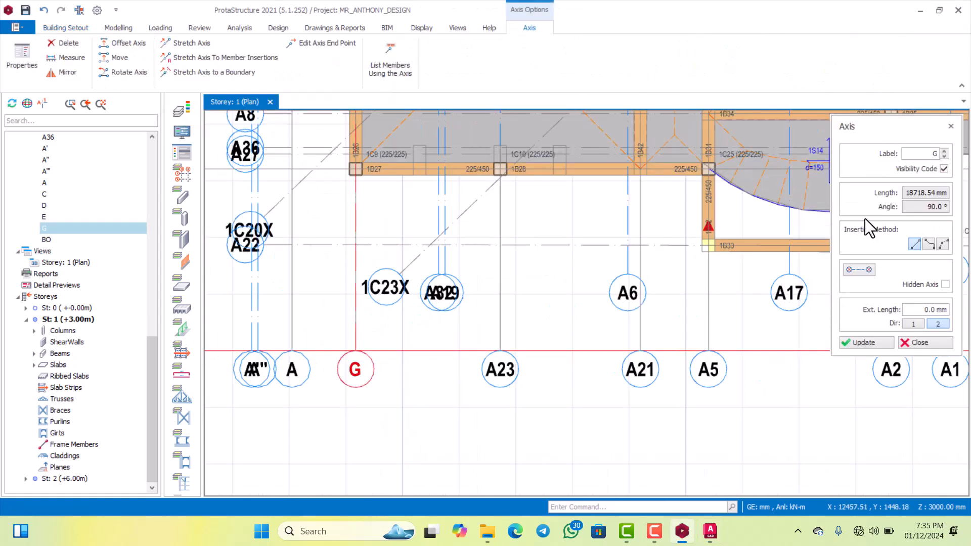
{"action": "left_click_drag", "start_coordinate": [928, 157], "coordinate": [942, 156]}
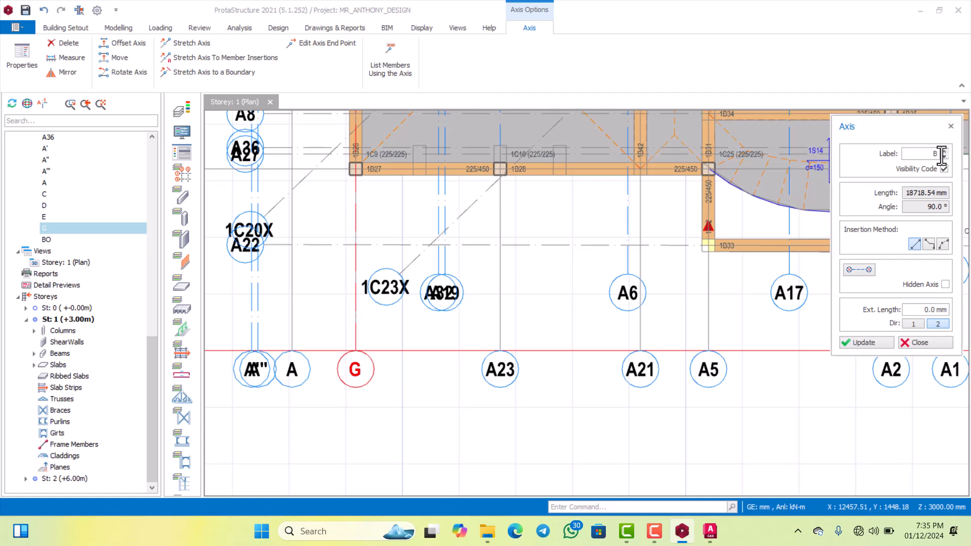
{"action": "type", "text": "B"}
{"action": "left_click", "coordinate": [863, 343]}
Compare the lower vertical axes beyond B with lower gridlines D, F and G in the AutoCAD drawing.
{"action": "scroll", "coordinate": [457, 328], "scroll_direction": "down", "scroll_amount": 3}
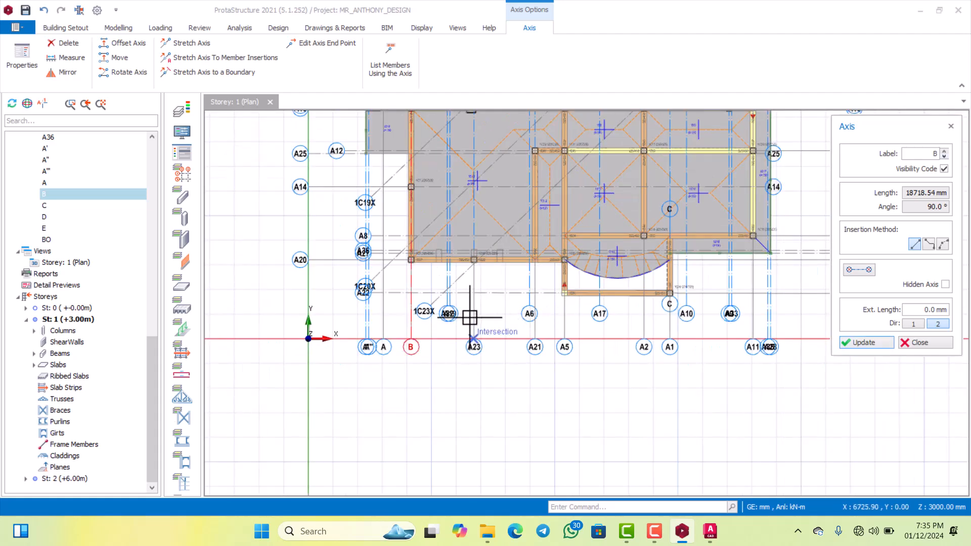
{"action": "scroll", "coordinate": [449, 332], "scroll_direction": "up", "scroll_amount": 2}
{"action": "scroll", "coordinate": [449, 335], "scroll_direction": "down", "scroll_amount": 2}
{"action": "scroll", "coordinate": [446, 336], "scroll_direction": "up", "scroll_amount": 4}
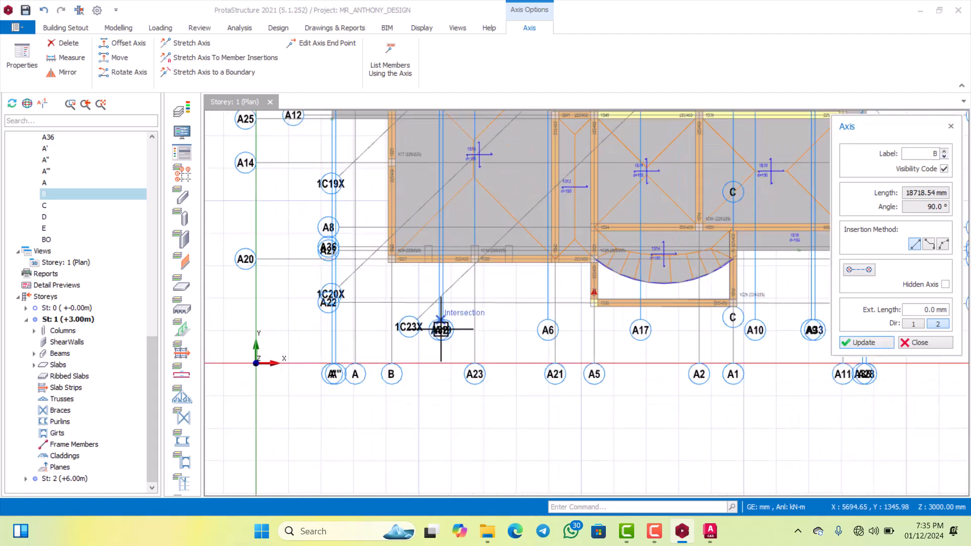
{"action": "scroll", "coordinate": [534, 341], "scroll_direction": "down", "scroll_amount": 2}
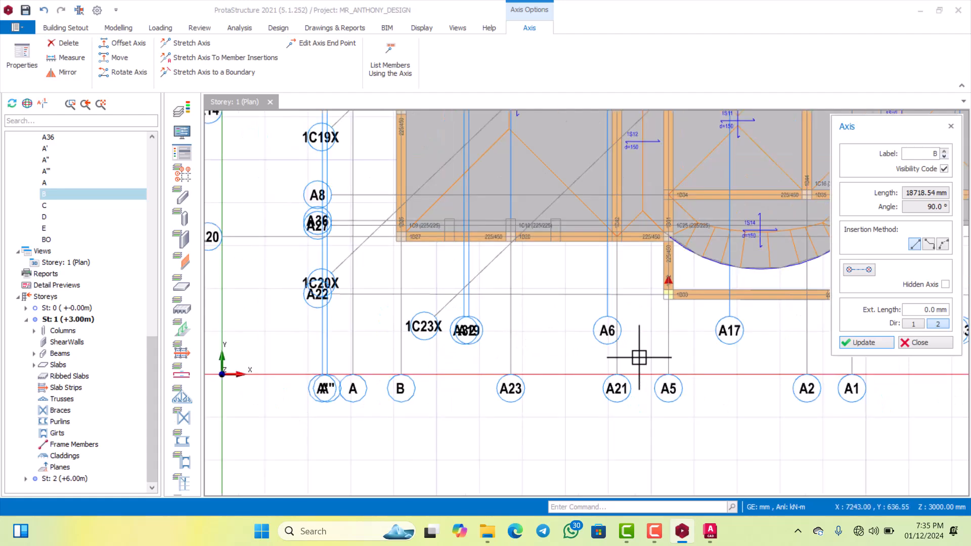
{"action": "left_click", "coordinate": [709, 529]}
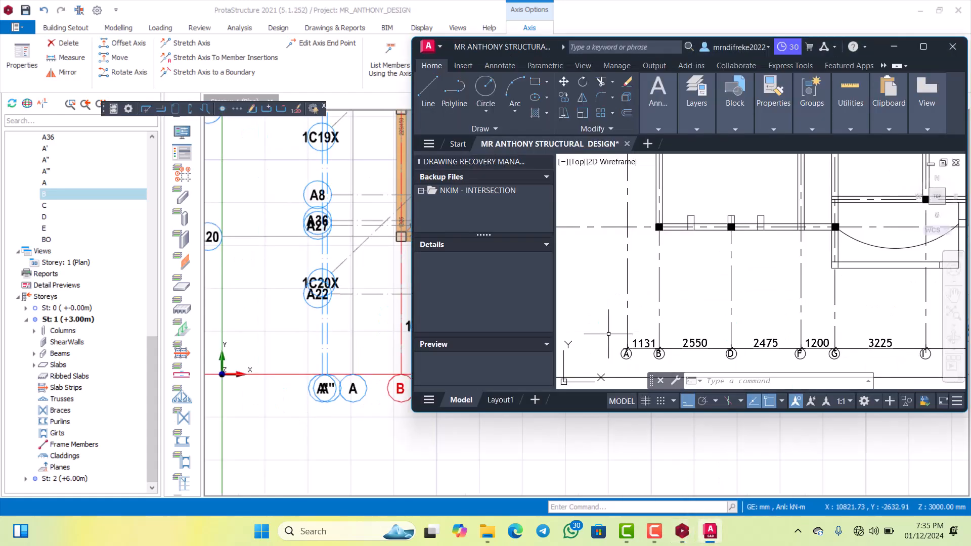
{"action": "middle_click_drag", "start_coordinate": [635, 304], "coordinate": [620, 325]}
{"action": "scroll", "coordinate": [621, 331], "scroll_direction": "up", "scroll_amount": 4}
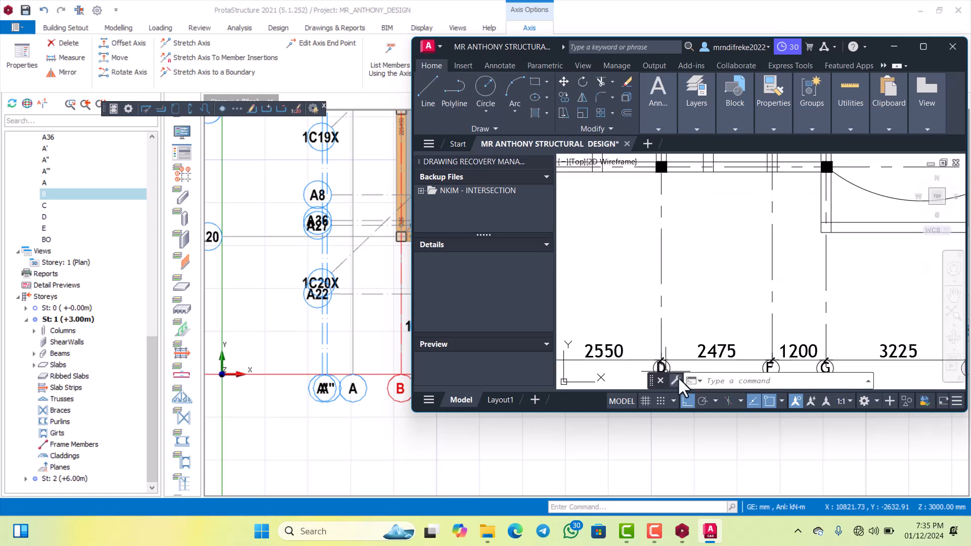
Examine the upper gridlines and their spacings on the AutoCAD general arrangement to locate gridline C.
{"action": "scroll", "coordinate": [643, 291], "scroll_direction": "down", "scroll_amount": 8}
{"action": "middle_click_drag", "start_coordinate": [650, 182], "coordinate": [651, 270]}
{"action": "scroll", "coordinate": [648, 287], "scroll_direction": "up", "scroll_amount": 6}
{"action": "scroll", "coordinate": [639, 281], "scroll_direction": "down", "scroll_amount": 3}
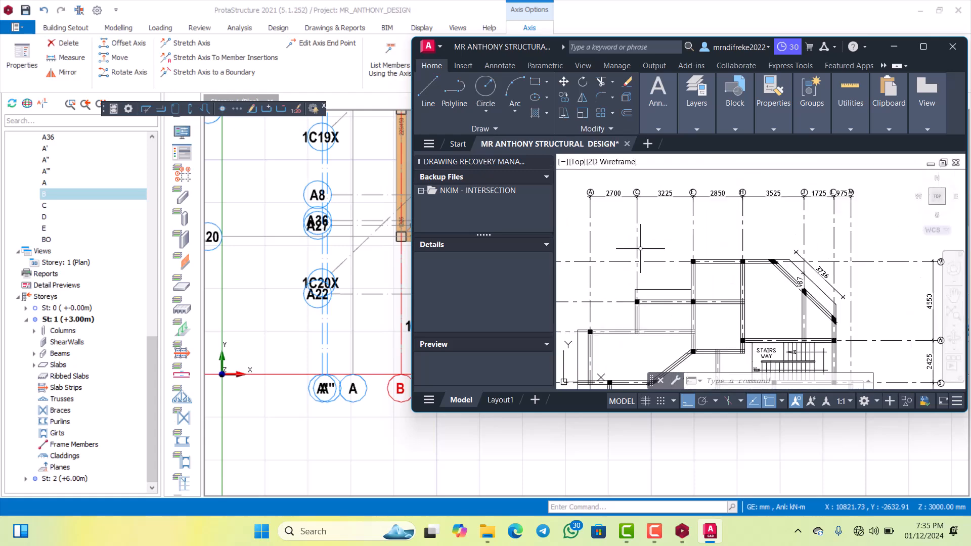
{"action": "scroll", "coordinate": [639, 218], "scroll_direction": "up", "scroll_amount": 6}
{"action": "scroll", "coordinate": [639, 177], "scroll_direction": "down", "scroll_amount": 2}
{"action": "middle_click_drag", "start_coordinate": [640, 161], "coordinate": [641, 202]}
{"action": "scroll", "coordinate": [640, 201], "scroll_direction": "down", "scroll_amount": 5}
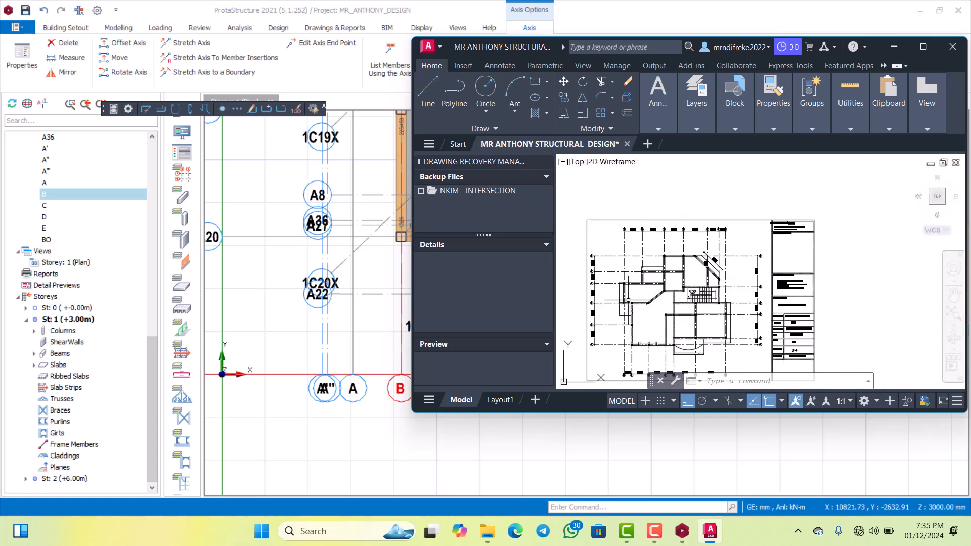
{"action": "scroll", "coordinate": [757, 195], "scroll_direction": "up", "scroll_amount": 5}
Maximize the AutoCAD window, examine the upper and lower gridline letters of the general arrangement, and return to the ProtaStructure plan.
{"action": "left_click", "coordinate": [930, 46]}
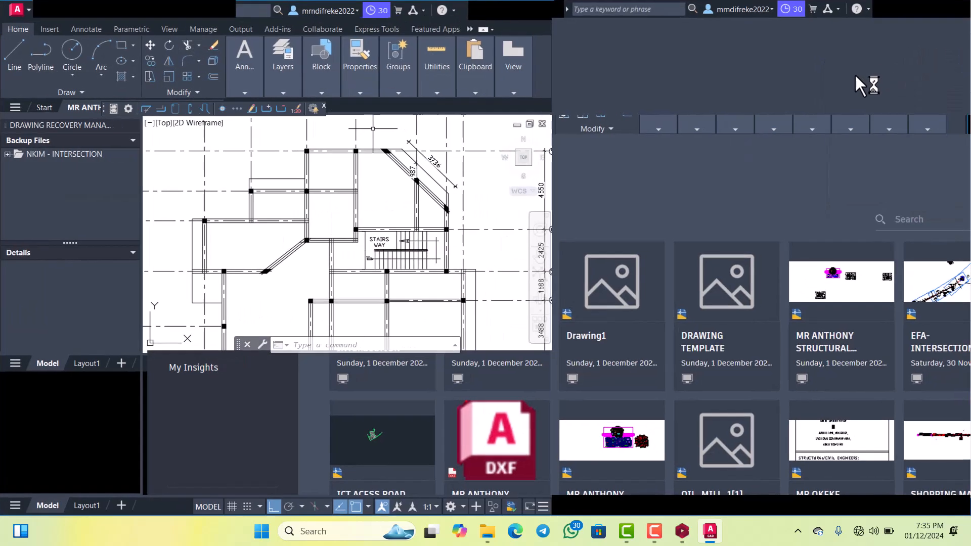
{"action": "scroll", "coordinate": [477, 251], "scroll_direction": "up", "scroll_amount": 4}
{"action": "scroll", "coordinate": [450, 248], "scroll_direction": "down", "scroll_amount": 4}
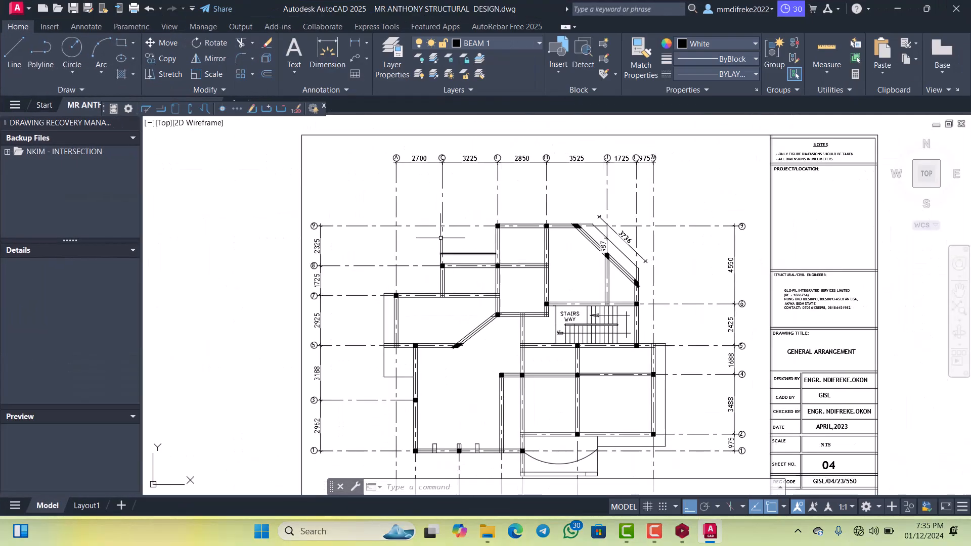
{"action": "scroll", "coordinate": [432, 181], "scroll_direction": "up", "scroll_amount": 4}
{"action": "scroll", "coordinate": [432, 147], "scroll_direction": "down", "scroll_amount": 5}
{"action": "scroll", "coordinate": [440, 361], "scroll_direction": "up", "scroll_amount": 3}
{"action": "scroll", "coordinate": [440, 354], "scroll_direction": "down", "scroll_amount": 5}
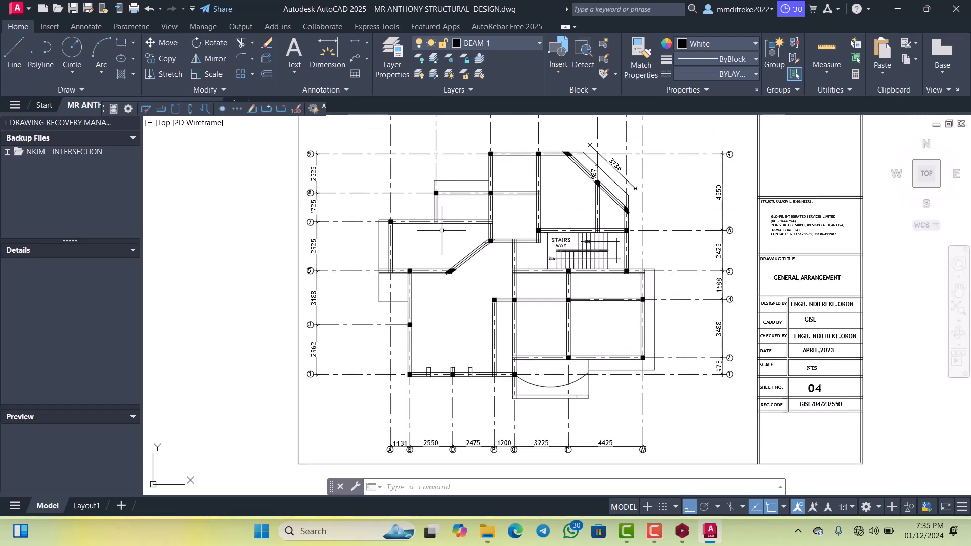
{"action": "scroll", "coordinate": [441, 233], "scroll_direction": "up", "scroll_amount": 4}
{"action": "scroll", "coordinate": [444, 238], "scroll_direction": "down", "scroll_amount": 2}
{"action": "scroll", "coordinate": [438, 155], "scroll_direction": "up", "scroll_amount": 2}
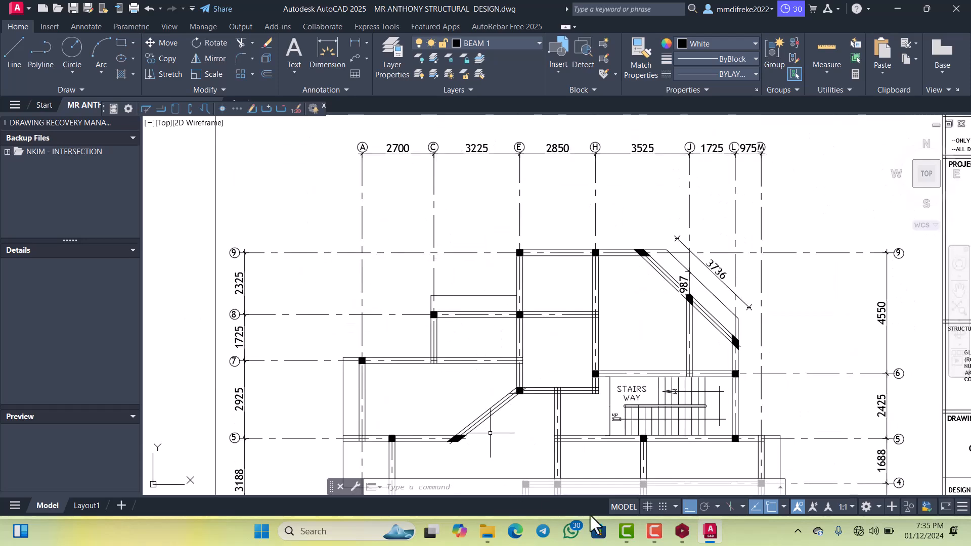
{"action": "left_click", "coordinate": [682, 531]}
{"action": "scroll", "coordinate": [527, 304], "scroll_direction": "down", "scroll_amount": 3}
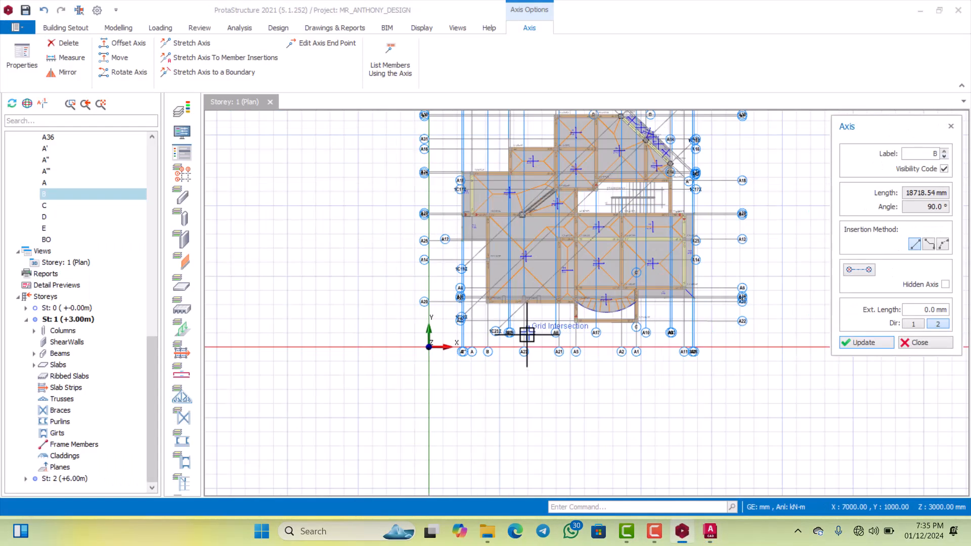
Relabel the vertical A19 axis, which overlaps A32 between axes B and A6, as F.
{"action": "scroll", "coordinate": [521, 272], "scroll_direction": "up", "scroll_amount": 6}
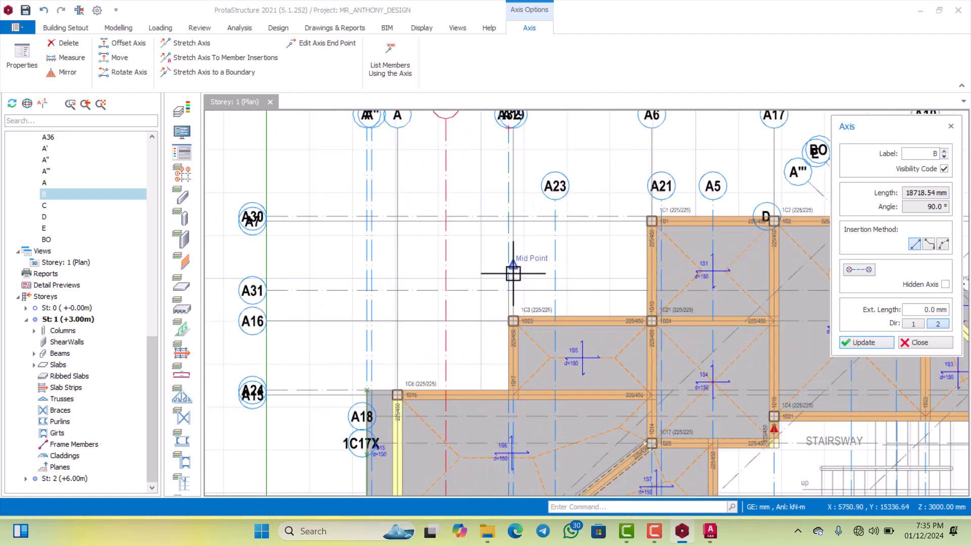
{"action": "scroll", "coordinate": [513, 272], "scroll_direction": "up", "scroll_amount": 4}
{"action": "scroll", "coordinate": [531, 210], "scroll_direction": "down", "scroll_amount": 2}
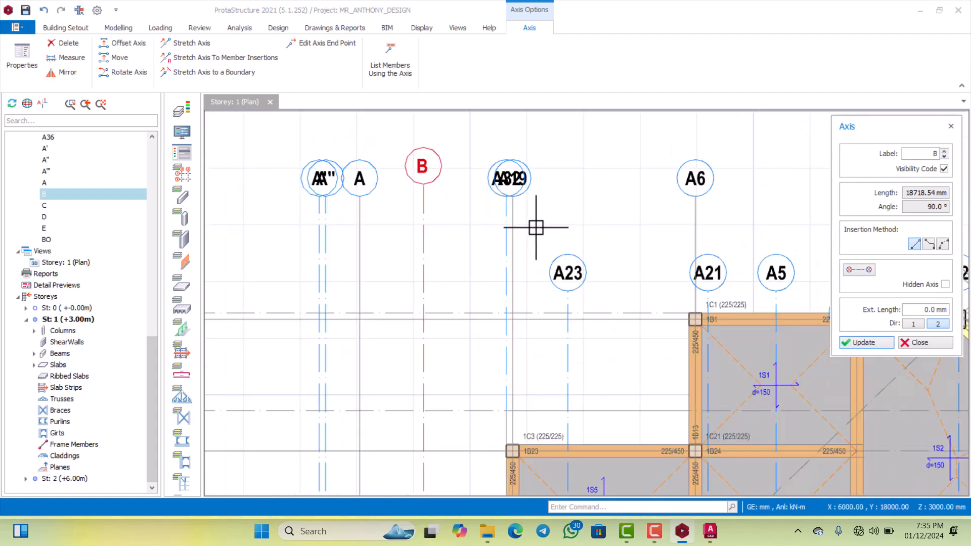
{"action": "scroll", "coordinate": [564, 187], "scroll_direction": "down", "scroll_amount": 2}
{"action": "scroll", "coordinate": [543, 158], "scroll_direction": "up", "scroll_amount": 4}
{"action": "left_click", "coordinate": [541, 142], "text": "ctrl"}
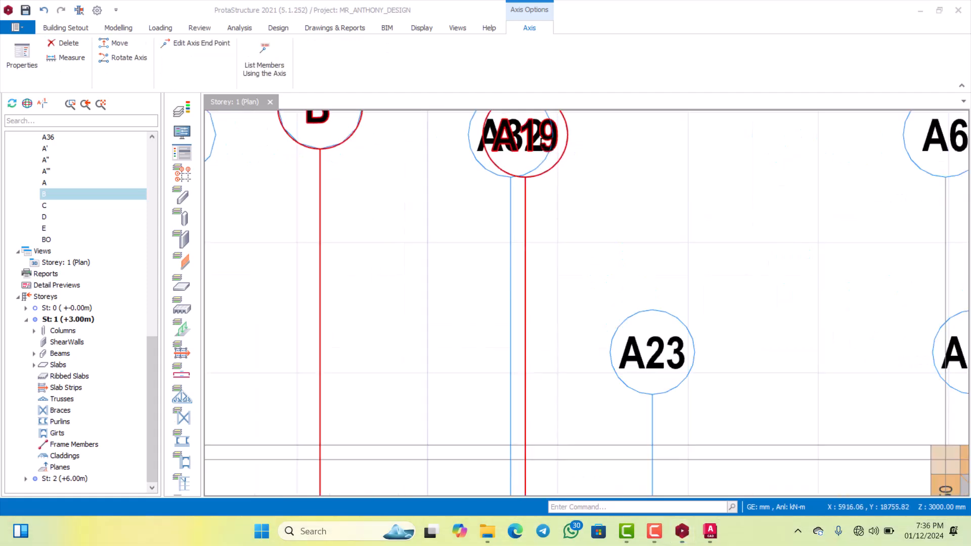
{"action": "left_click", "coordinate": [545, 150]}
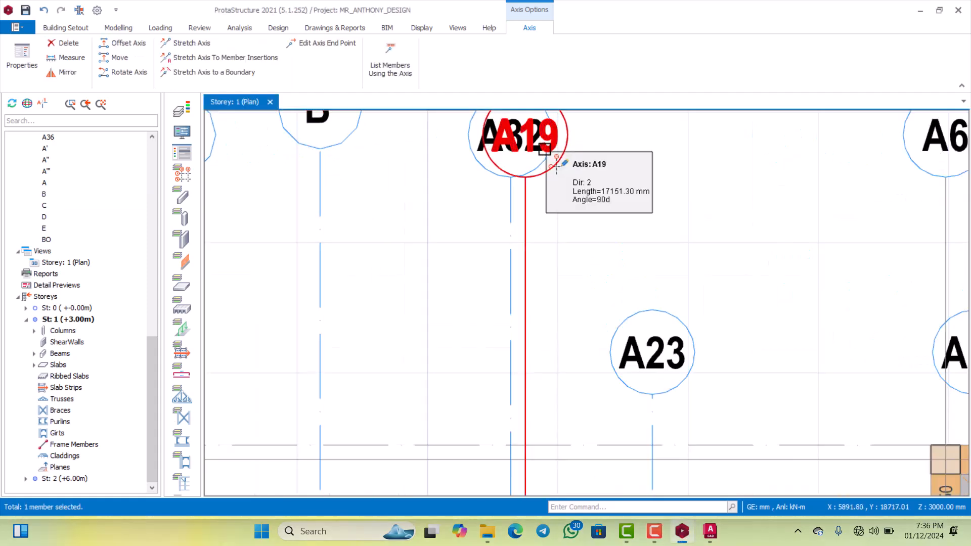
{"action": "double_click", "coordinate": [545, 149]}
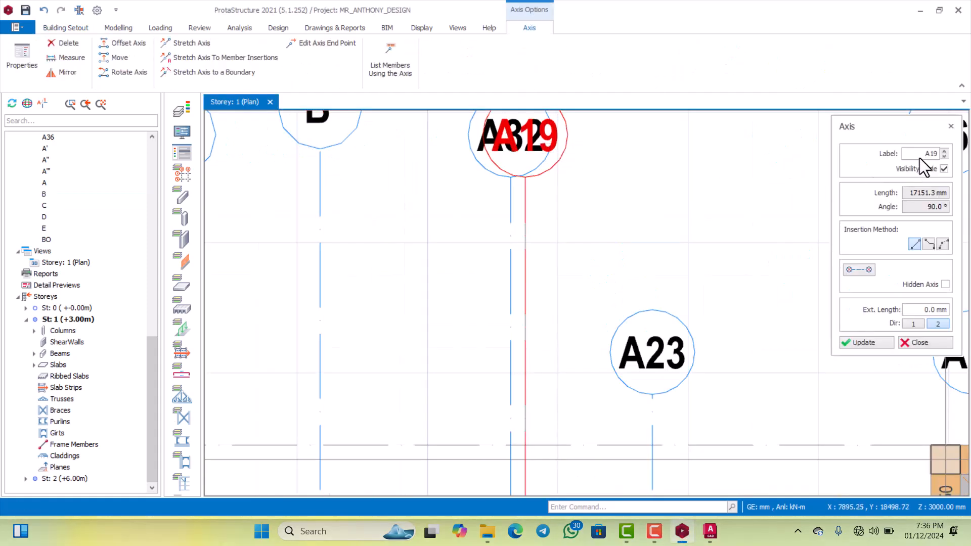
{"action": "left_click", "coordinate": [930, 153]}
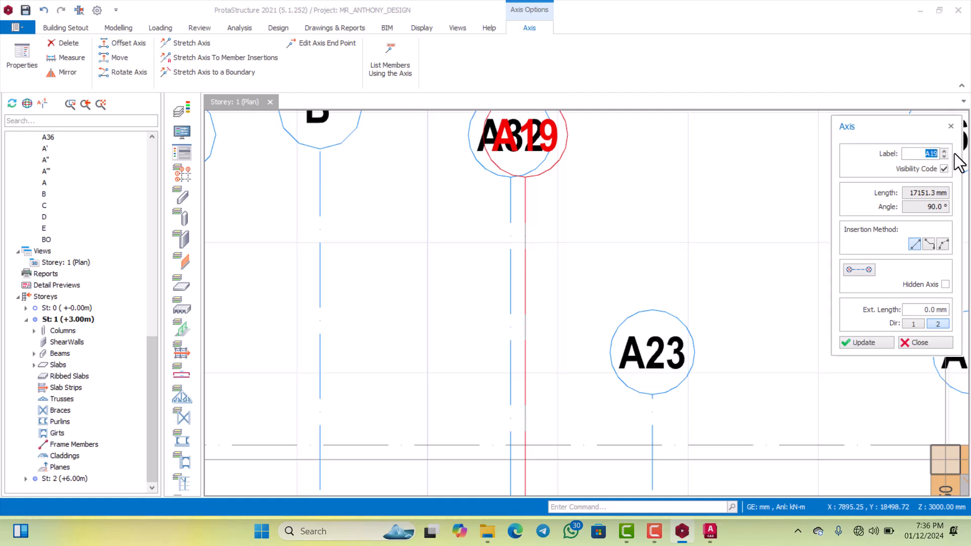
{"action": "left_click", "coordinate": [860, 341]}
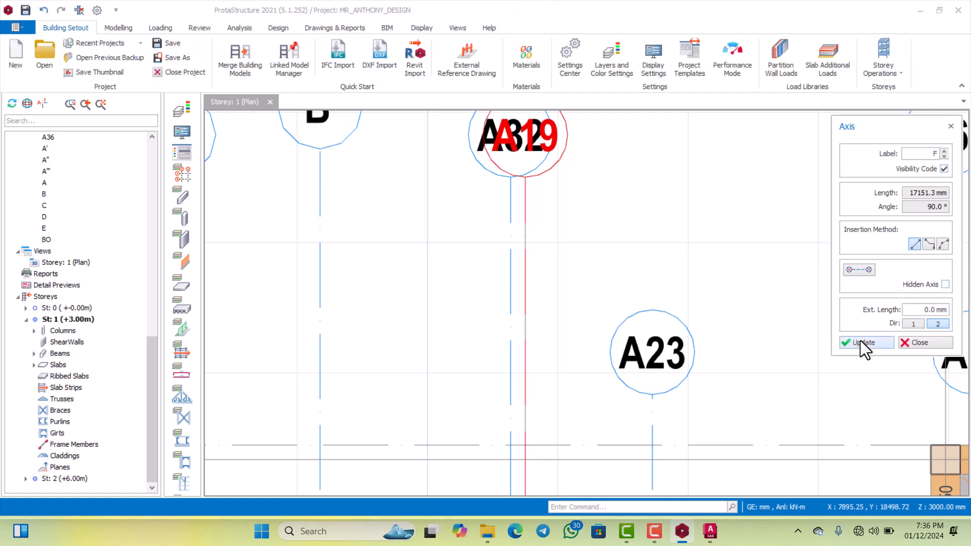
{"action": "scroll", "coordinate": [554, 241], "scroll_direction": "down", "scroll_amount": 2}
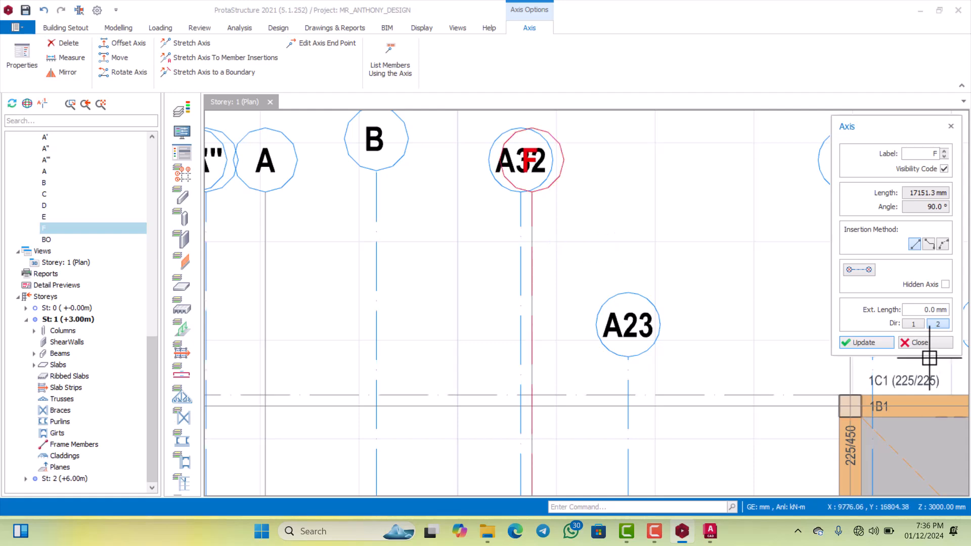
{"action": "left_click", "coordinate": [924, 343]}
Examine the upper, diagonal and stairway-side axis bubbles of the storey 1 plan for an axis already labelled C.
{"action": "scroll", "coordinate": [516, 173], "scroll_direction": "up", "scroll_amount": 6}
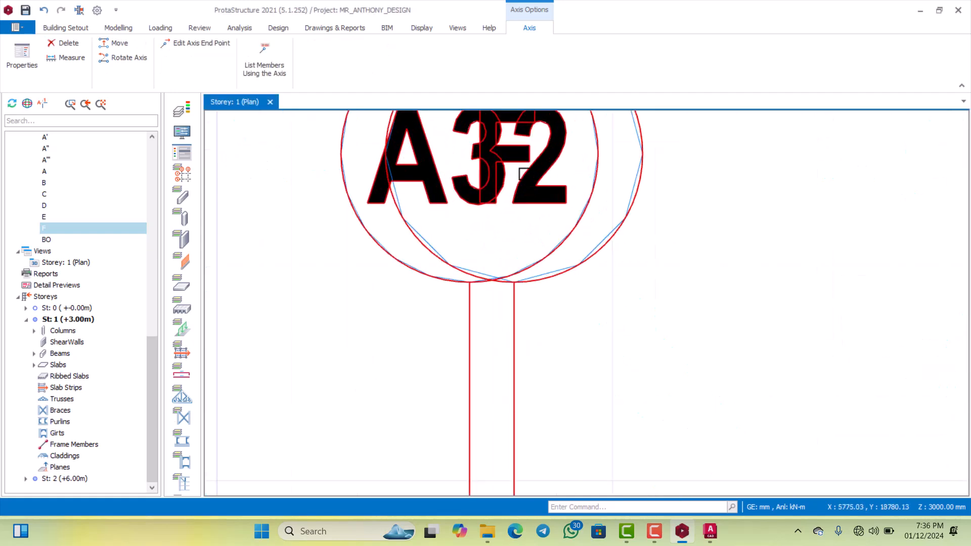
{"action": "scroll", "coordinate": [515, 173], "scroll_direction": "down", "scroll_amount": 5}
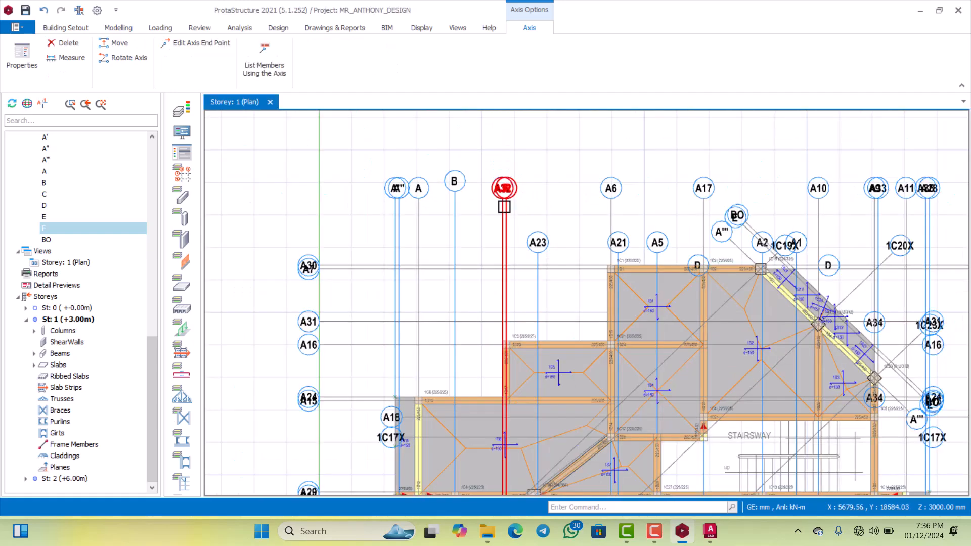
{"action": "scroll", "coordinate": [508, 207], "scroll_direction": "up", "scroll_amount": 3}
{"action": "scroll", "coordinate": [508, 208], "scroll_direction": "down", "scroll_amount": 3}
{"action": "scroll", "coordinate": [520, 315], "scroll_direction": "up", "scroll_amount": 3}
{"action": "scroll", "coordinate": [488, 269], "scroll_direction": "down", "scroll_amount": 2}
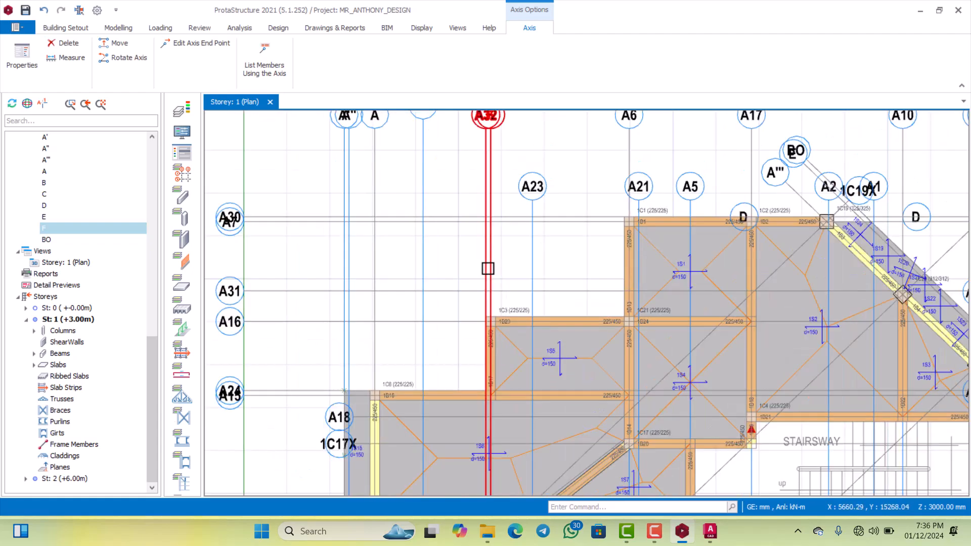
{"action": "scroll", "coordinate": [586, 231], "scroll_direction": "up", "scroll_amount": 1}
{"action": "scroll", "coordinate": [587, 230], "scroll_direction": "down", "scroll_amount": 1}
{"action": "scroll", "coordinate": [652, 222], "scroll_direction": "up", "scroll_amount": 1}
{"action": "scroll", "coordinate": [652, 223], "scroll_direction": "down", "scroll_amount": 2}
{"action": "scroll", "coordinate": [672, 185], "scroll_direction": "up", "scroll_amount": 2}
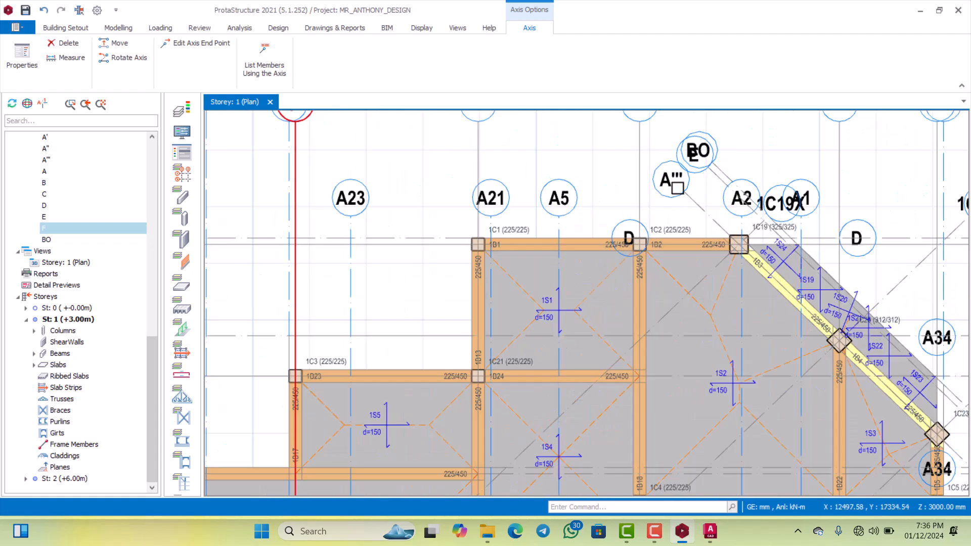
{"action": "scroll", "coordinate": [669, 180], "scroll_direction": "down", "scroll_amount": 1}
{"action": "scroll", "coordinate": [670, 180], "scroll_direction": "up", "scroll_amount": 2}
{"action": "scroll", "coordinate": [620, 195], "scroll_direction": "down", "scroll_amount": 2}
{"action": "scroll", "coordinate": [677, 194], "scroll_direction": "up", "scroll_amount": 1}
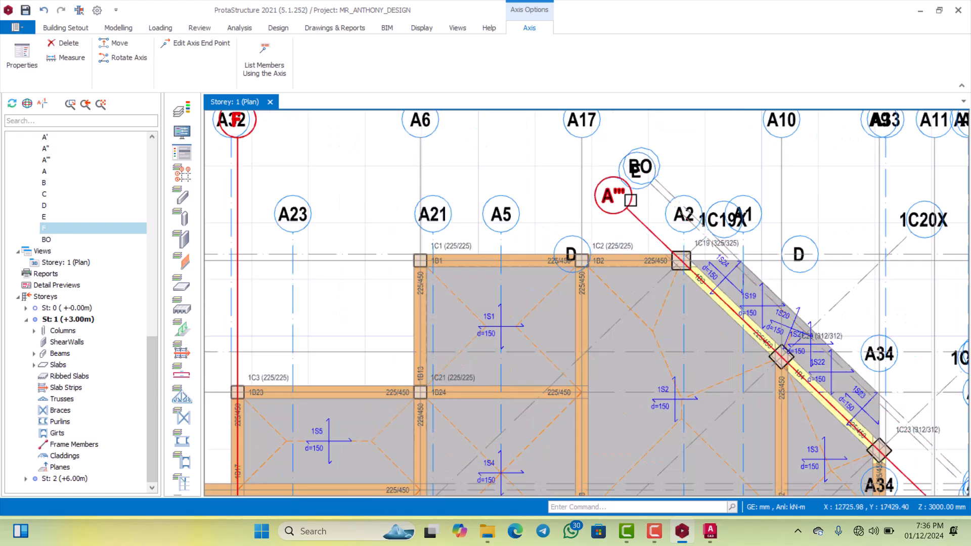
{"action": "scroll", "coordinate": [631, 200], "scroll_direction": "down", "scroll_amount": 2}
{"action": "scroll", "coordinate": [713, 241], "scroll_direction": "up", "scroll_amount": 2}
{"action": "scroll", "coordinate": [713, 240], "scroll_direction": "down", "scroll_amount": 3}
{"action": "scroll", "coordinate": [698, 278], "scroll_direction": "up", "scroll_amount": 4}
{"action": "scroll", "coordinate": [677, 251], "scroll_direction": "down", "scroll_amount": 3}
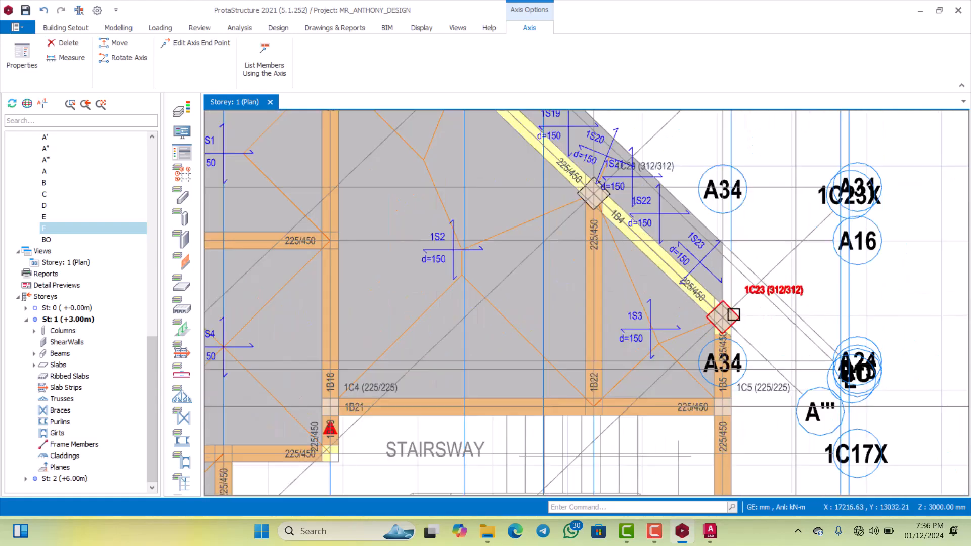
{"action": "scroll", "coordinate": [719, 243], "scroll_direction": "up", "scroll_amount": 3}
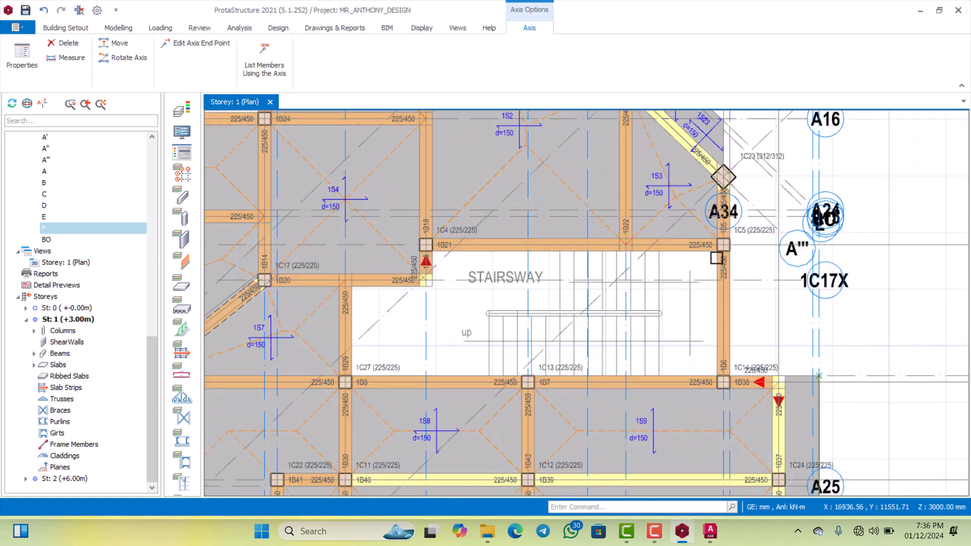
{"action": "scroll", "coordinate": [722, 288], "scroll_direction": "down", "scroll_amount": 5}
{"action": "scroll", "coordinate": [749, 286], "scroll_direction": "up", "scroll_amount": 2}
{"action": "scroll", "coordinate": [708, 313], "scroll_direction": "down", "scroll_amount": 6}
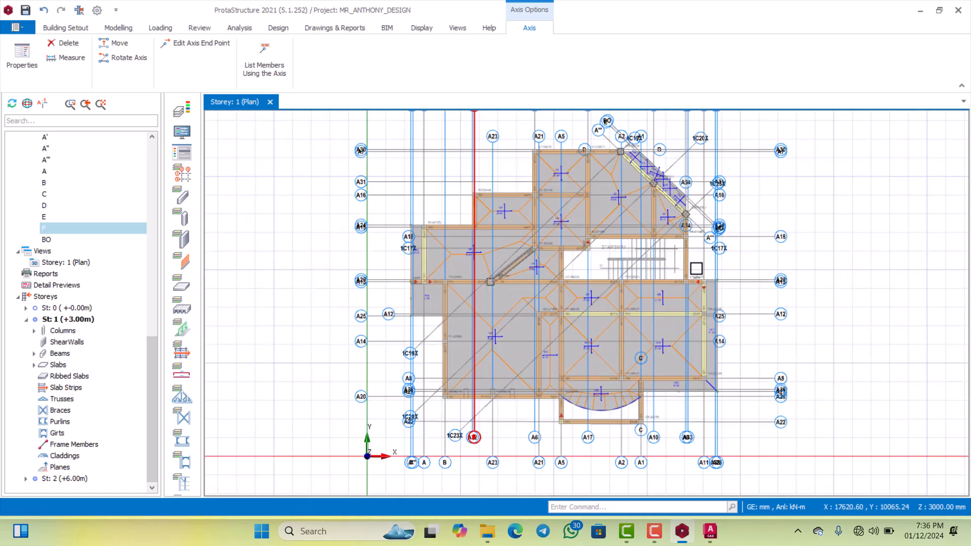
Relabel the short vertical C axis through column 1C26 as C2.
{"action": "scroll", "coordinate": [690, 348], "scroll_direction": "up", "scroll_amount": 5}
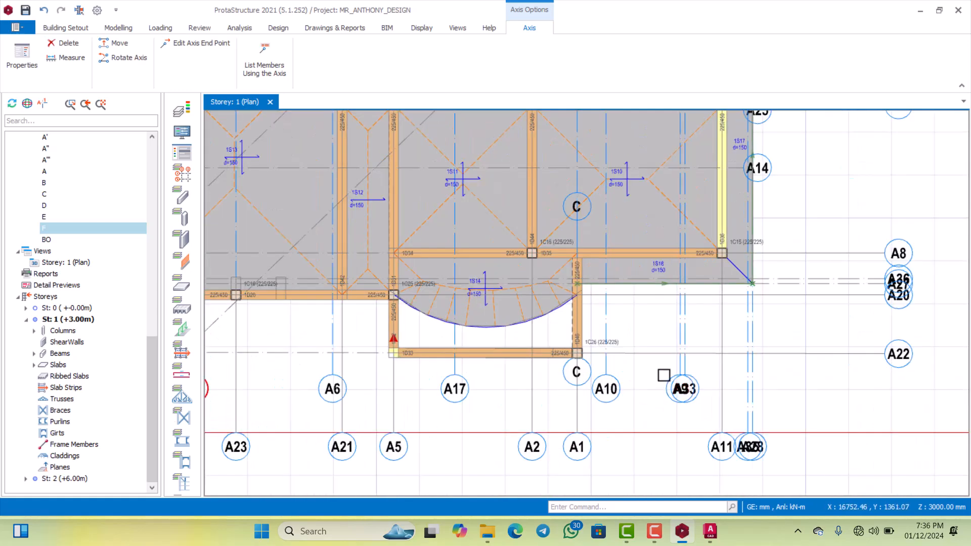
{"action": "scroll", "coordinate": [607, 382], "scroll_direction": "up", "scroll_amount": 2}
{"action": "scroll", "coordinate": [609, 330], "scroll_direction": "down", "scroll_amount": 4}
{"action": "scroll", "coordinate": [599, 321], "scroll_direction": "up", "scroll_amount": 5}
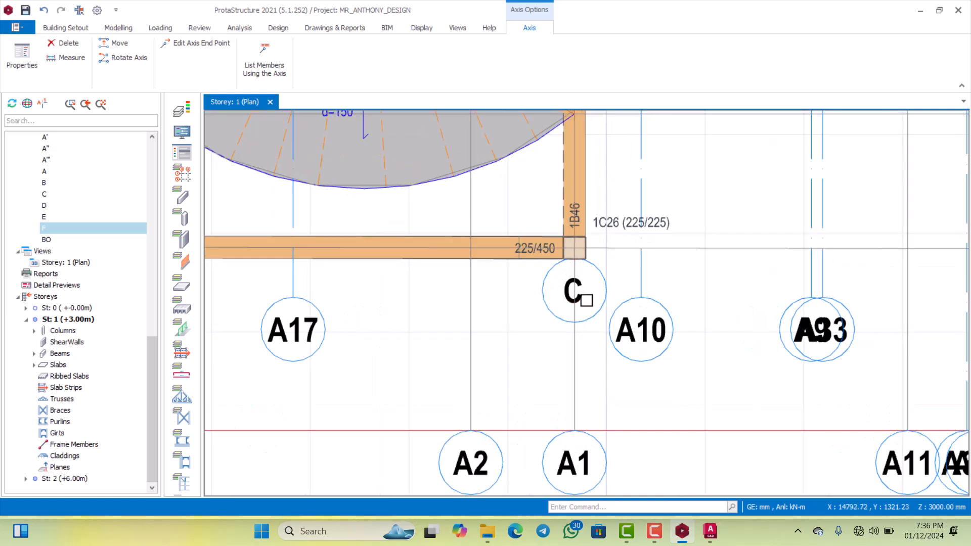
{"action": "right_click", "coordinate": [584, 297]}
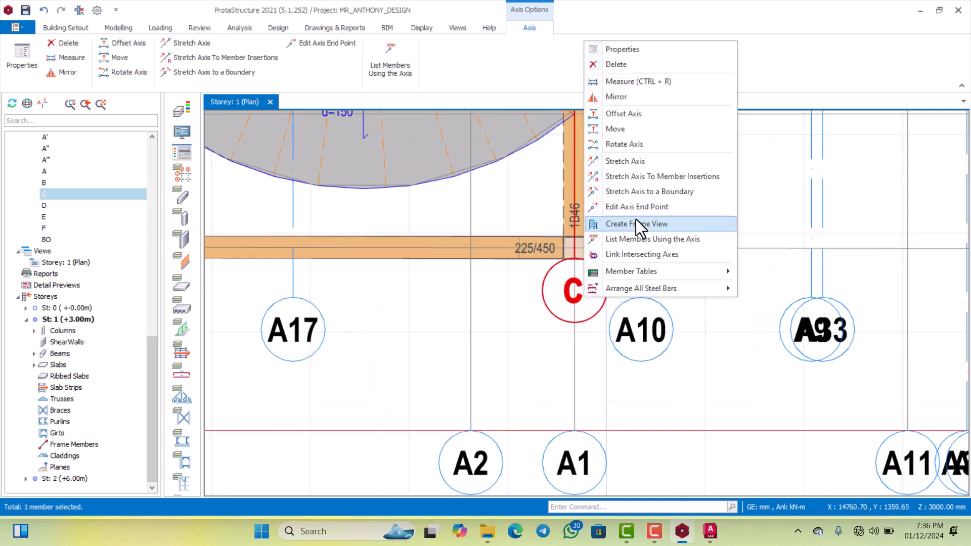
{"action": "left_click", "coordinate": [627, 52]}
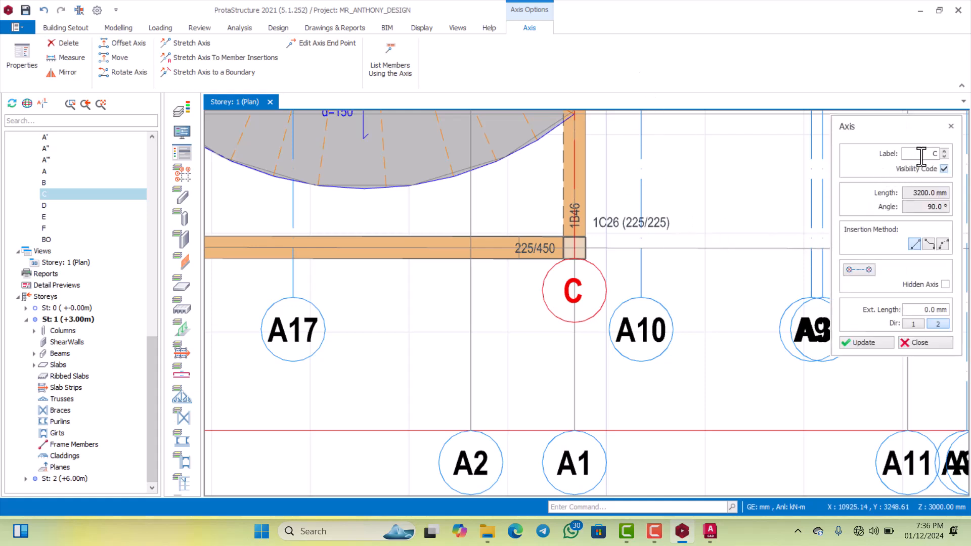
{"action": "left_click", "coordinate": [939, 157]}
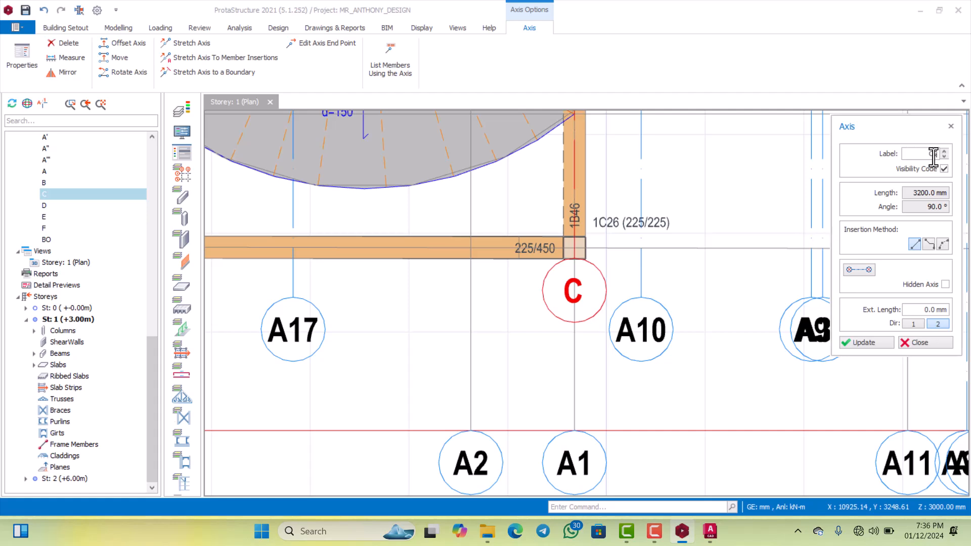
{"action": "left_click", "coordinate": [875, 344]}
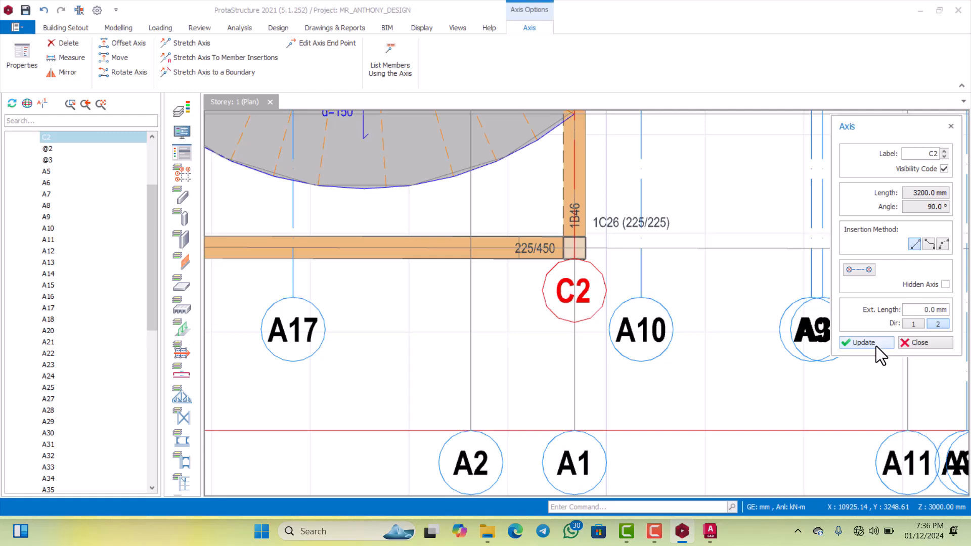
{"action": "left_click", "coordinate": [930, 344]}
Relabel the vertical F axis overlapping A32 as C from its upper bubble.
{"action": "scroll", "coordinate": [737, 345], "scroll_direction": "down", "scroll_amount": 6}
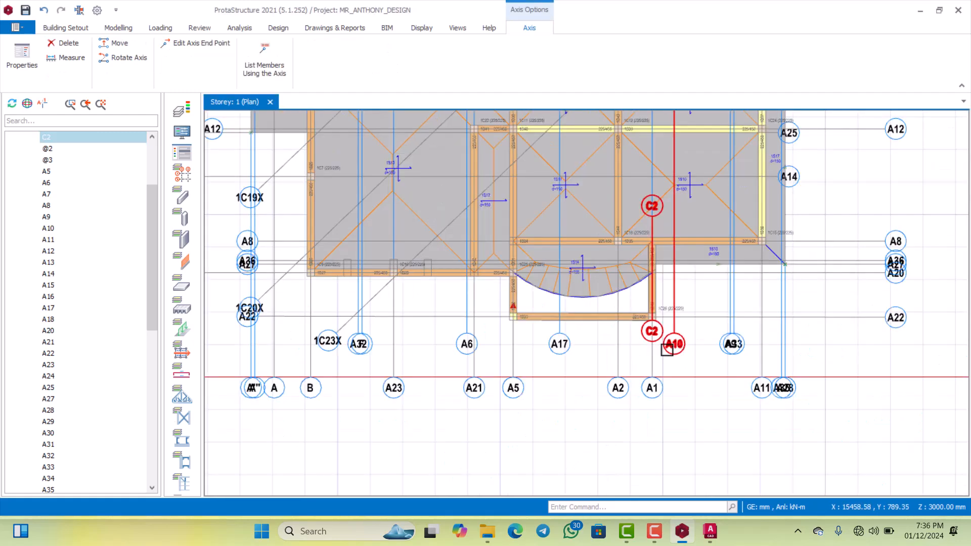
{"action": "scroll", "coordinate": [560, 211], "scroll_direction": "up", "scroll_amount": 5}
{"action": "scroll", "coordinate": [531, 233], "scroll_direction": "down", "scroll_amount": 2}
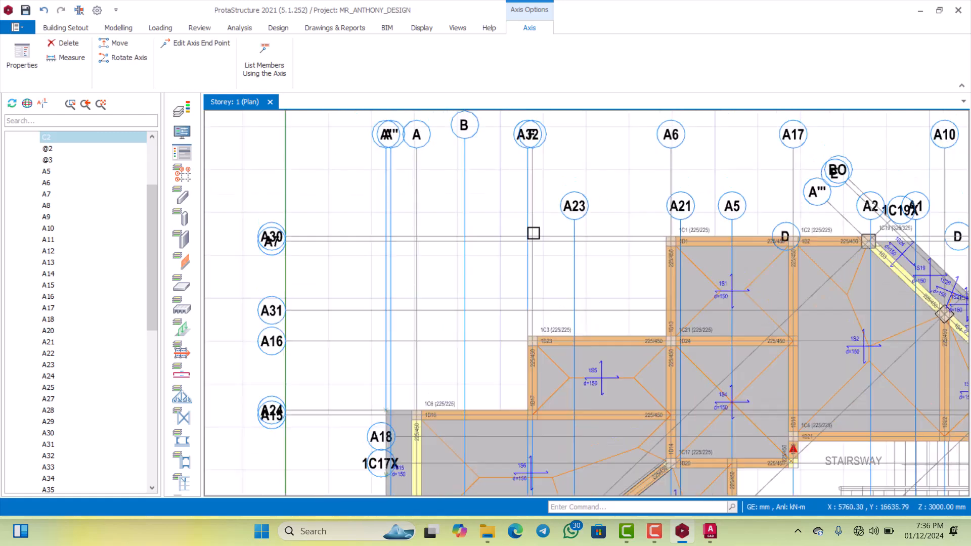
{"action": "scroll", "coordinate": [537, 167], "scroll_direction": "up", "scroll_amount": 4}
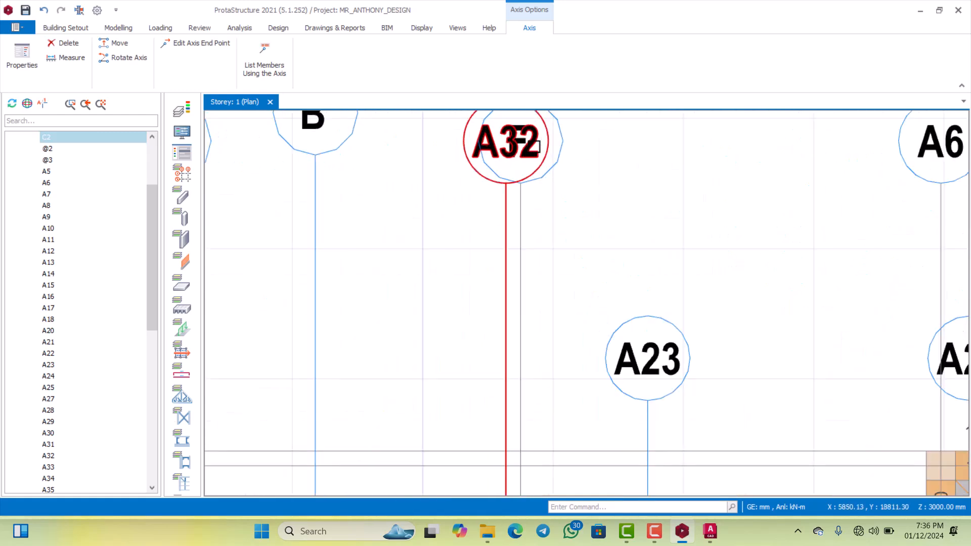
{"action": "left_click", "coordinate": [532, 140]}
{"action": "scroll", "coordinate": [531, 140], "scroll_direction": "down", "scroll_amount": 1}
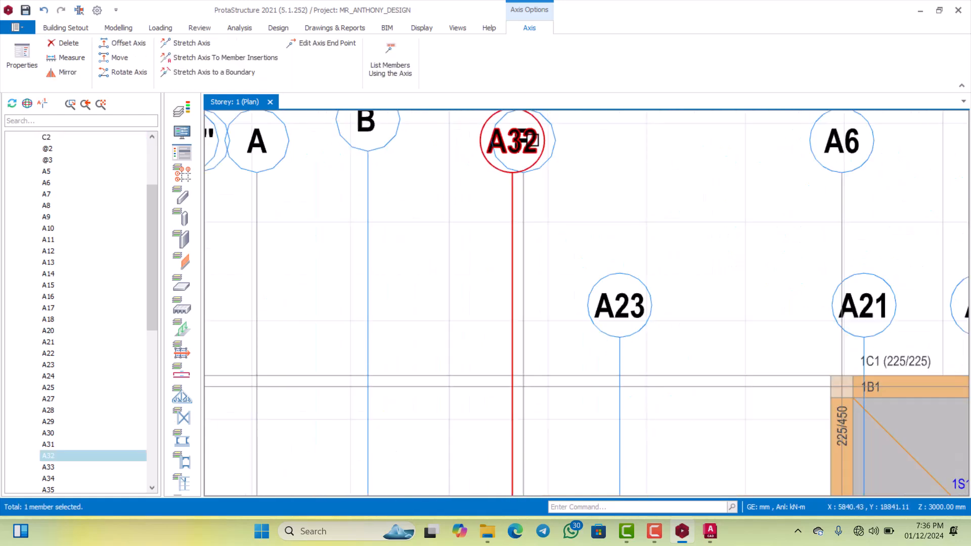
{"action": "key", "text": "Escape"}
{"action": "scroll", "coordinate": [537, 177], "scroll_direction": "down", "scroll_amount": 3}
{"action": "scroll", "coordinate": [536, 173], "scroll_direction": "up", "scroll_amount": 2}
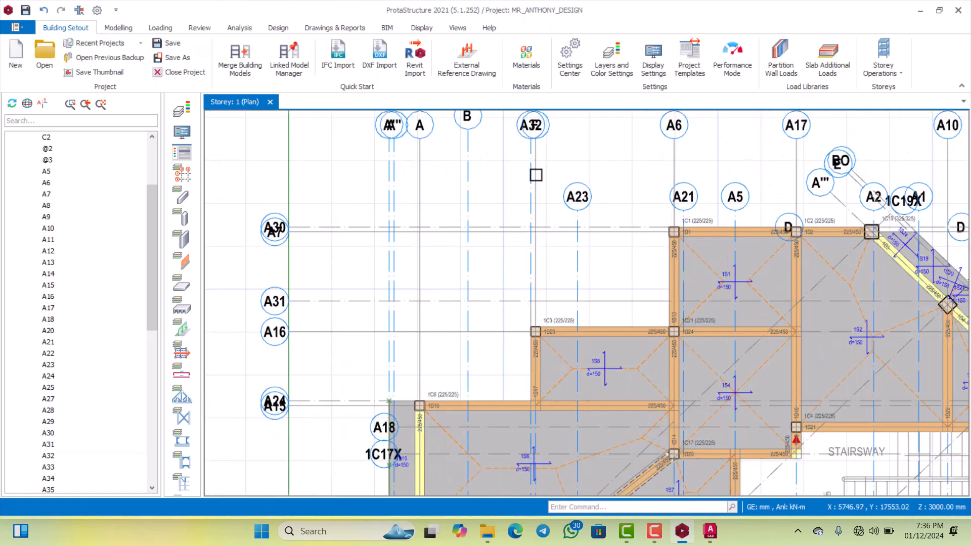
{"action": "scroll", "coordinate": [533, 167], "scroll_direction": "down", "scroll_amount": 1}
{"action": "scroll", "coordinate": [531, 187], "scroll_direction": "up", "scroll_amount": 1}
{"action": "scroll", "coordinate": [532, 182], "scroll_direction": "down", "scroll_amount": 1}
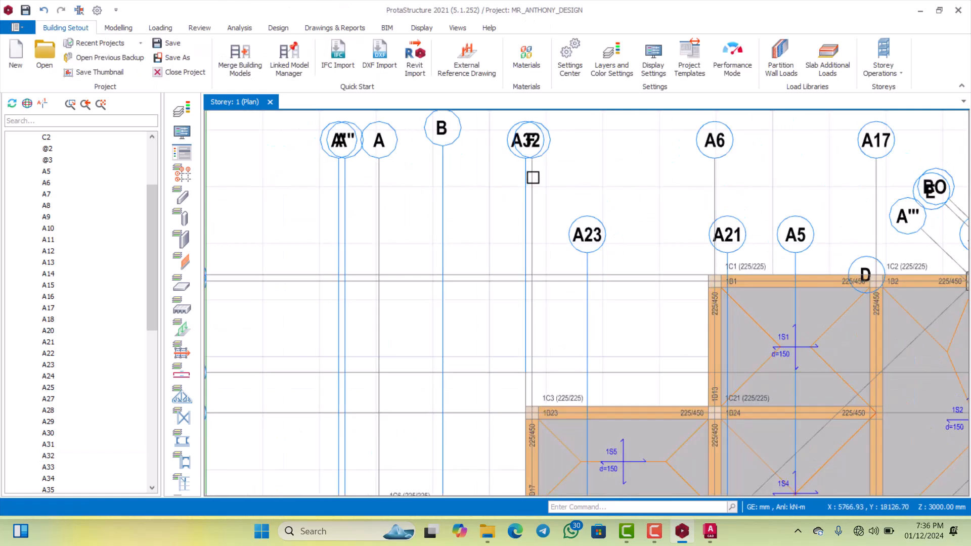
{"action": "scroll", "coordinate": [537, 161], "scroll_direction": "up", "scroll_amount": 2}
{"action": "left_click", "coordinate": [542, 146]}
{"action": "scroll", "coordinate": [542, 146], "scroll_direction": "down", "scroll_amount": 2}
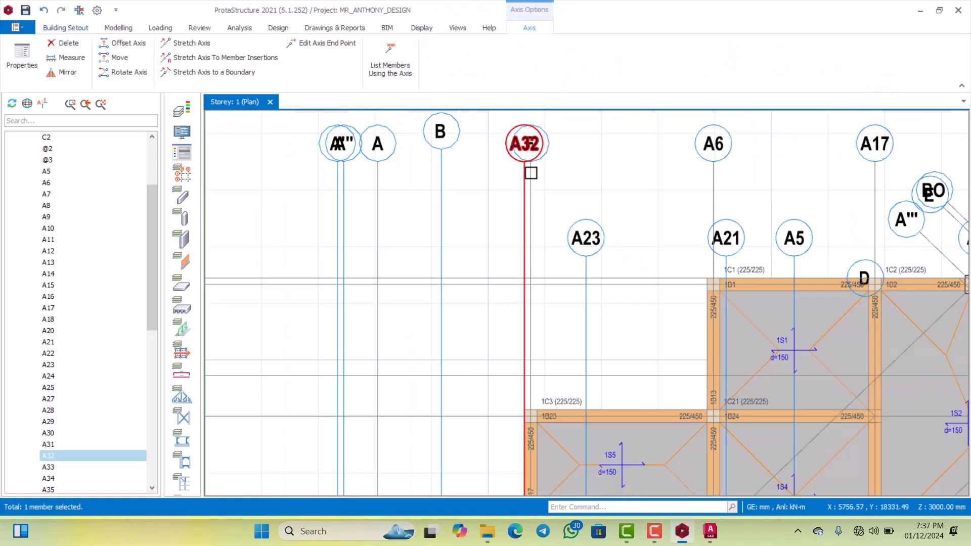
{"action": "scroll", "coordinate": [539, 145], "scroll_direction": "up", "scroll_amount": 5}
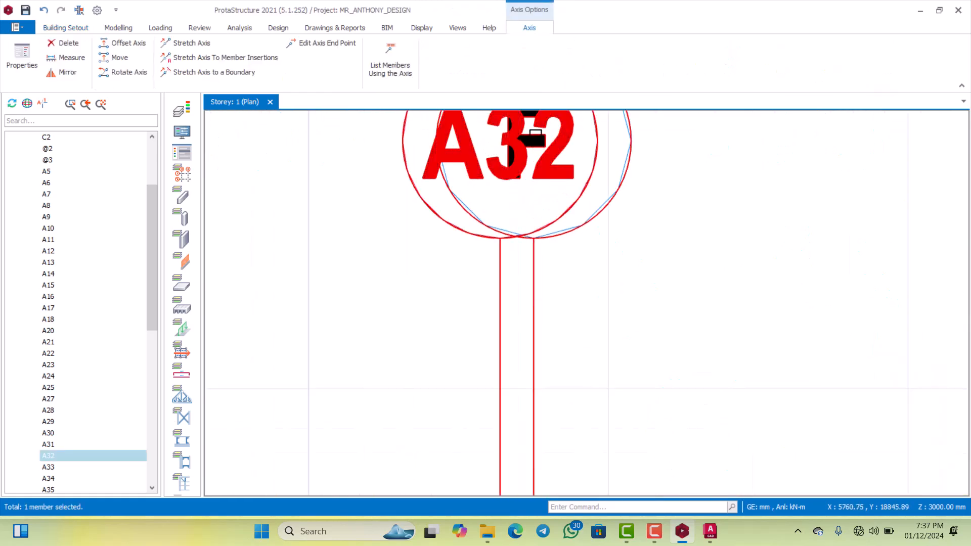
{"action": "scroll", "coordinate": [535, 136], "scroll_direction": "down", "scroll_amount": 2}
{"action": "scroll", "coordinate": [534, 147], "scroll_direction": "up", "scroll_amount": 2}
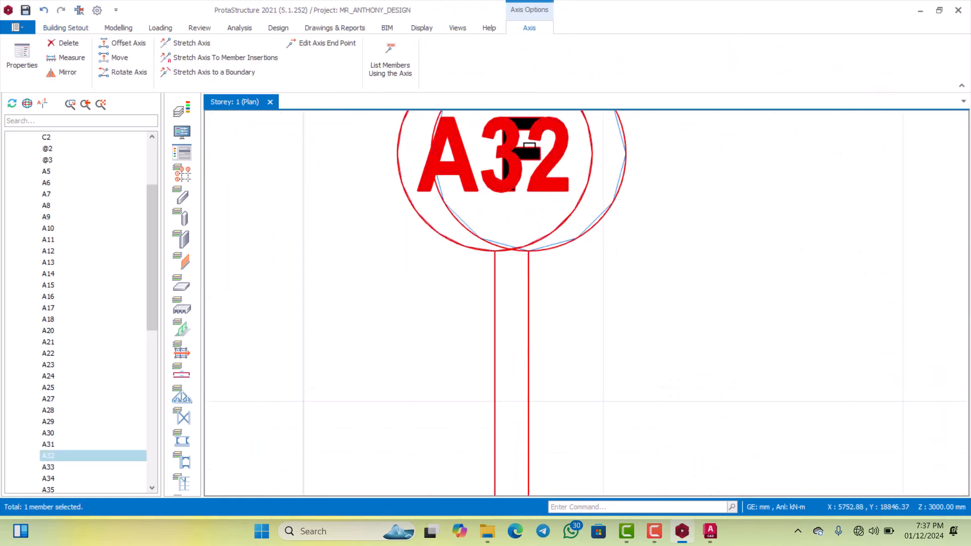
{"action": "double_click", "coordinate": [529, 148]}
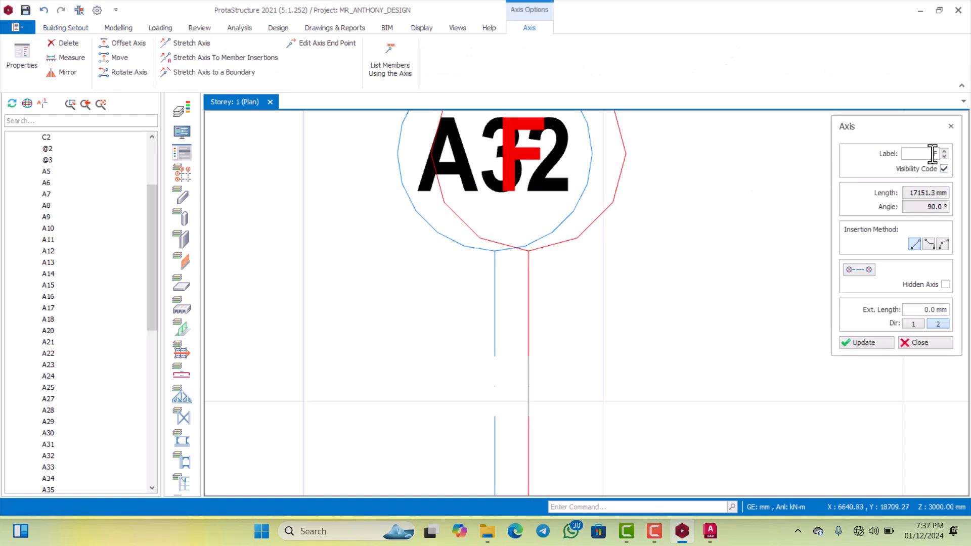
{"action": "double_click", "coordinate": [941, 152]}
{"action": "type", "text": "c"}
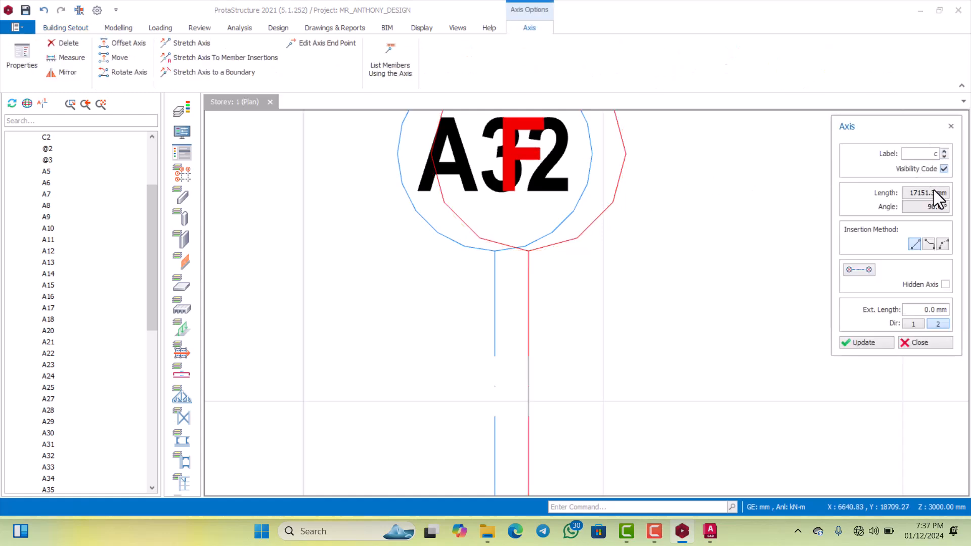
{"action": "left_click", "coordinate": [866, 343]}
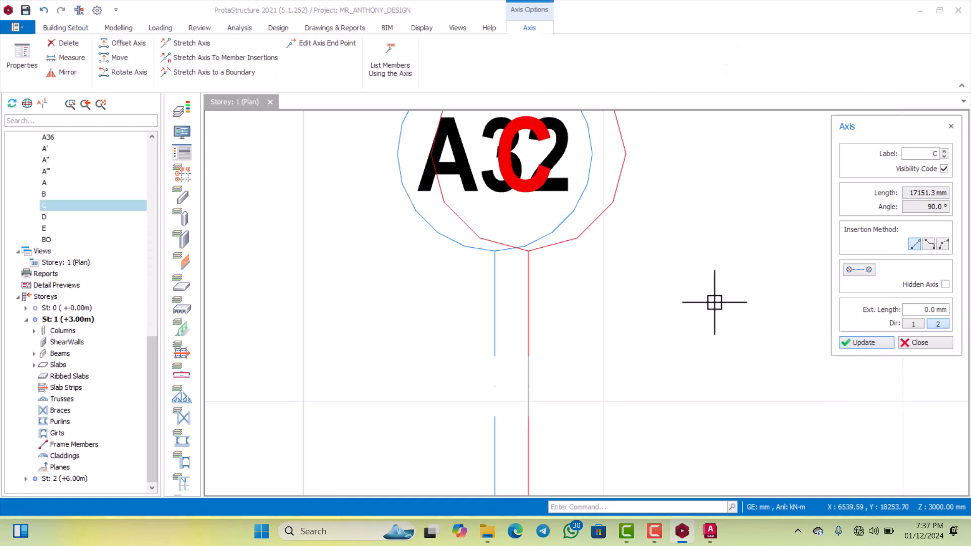
{"action": "scroll", "coordinate": [664, 276], "scroll_direction": "down", "scroll_amount": 6}
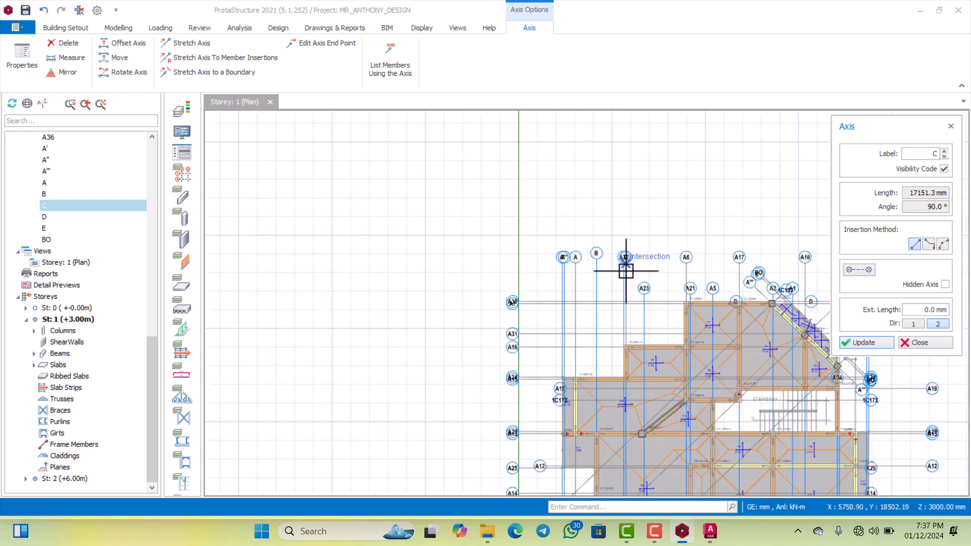
Close the axis properties and examine the storey 1 plan around the relabelled C axis and the lower axis bubbles.
{"action": "scroll", "coordinate": [626, 271], "scroll_direction": "down", "scroll_amount": 2}
{"action": "scroll", "coordinate": [627, 302], "scroll_direction": "up", "scroll_amount": 7}
{"action": "scroll", "coordinate": [600, 235], "scroll_direction": "down", "scroll_amount": 6}
{"action": "scroll", "coordinate": [593, 242], "scroll_direction": "up", "scroll_amount": 3}
{"action": "key", "text": "Escape"}
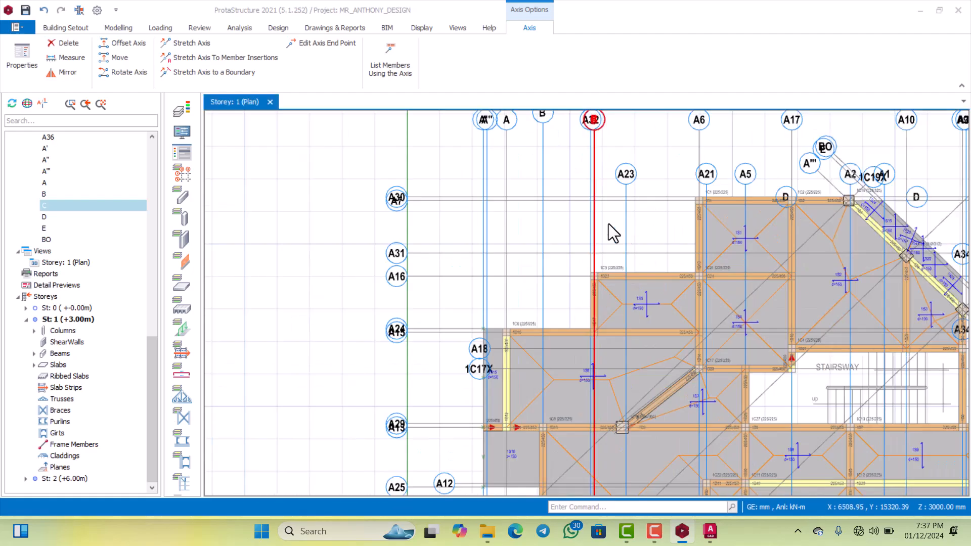
{"action": "scroll", "coordinate": [588, 219], "scroll_direction": "down", "scroll_amount": 4}
{"action": "scroll", "coordinate": [601, 284], "scroll_direction": "up", "scroll_amount": 4}
{"action": "scroll", "coordinate": [567, 230], "scroll_direction": "down", "scroll_amount": 4}
{"action": "scroll", "coordinate": [576, 298], "scroll_direction": "up", "scroll_amount": 2}
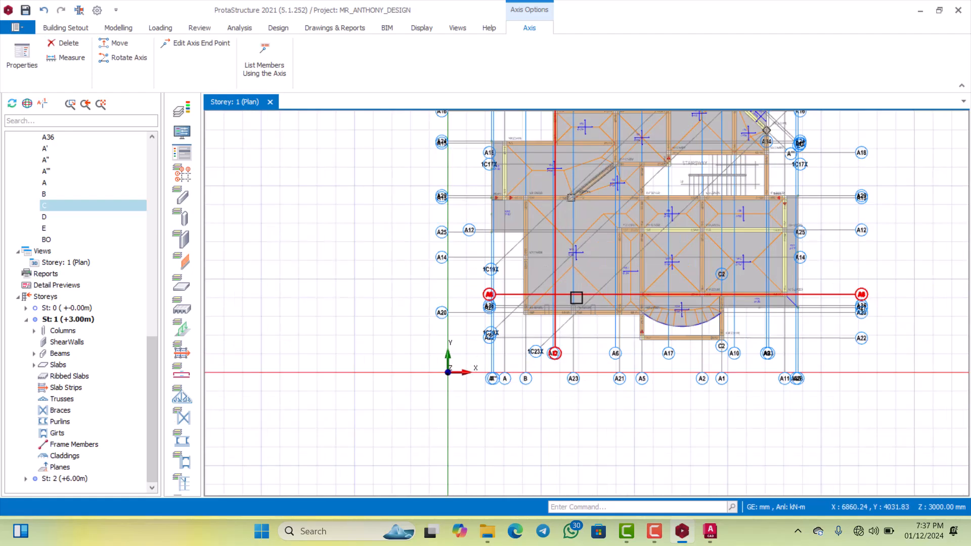
{"action": "scroll", "coordinate": [574, 274], "scroll_direction": "down", "scroll_amount": 2}
{"action": "scroll", "coordinate": [579, 313], "scroll_direction": "up", "scroll_amount": 2}
Switch to AutoCAD and examine the general arrangement's upper and lower gridline labels to find the gridline that follows C.
{"action": "left_click", "coordinate": [711, 537]}
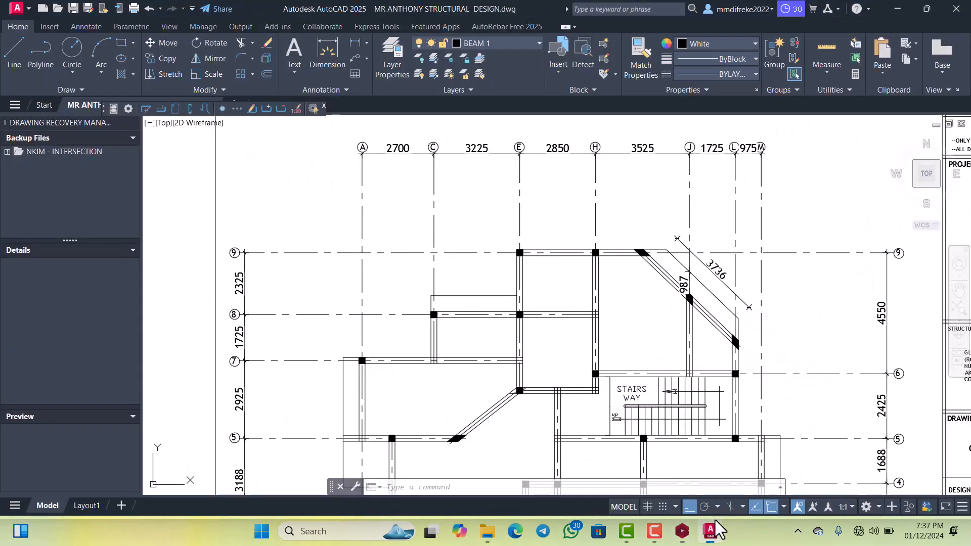
{"action": "scroll", "coordinate": [561, 293], "scroll_direction": "down", "scroll_amount": 3}
{"action": "scroll", "coordinate": [554, 299], "scroll_direction": "up", "scroll_amount": 3}
{"action": "scroll", "coordinate": [531, 303], "scroll_direction": "down", "scroll_amount": 2}
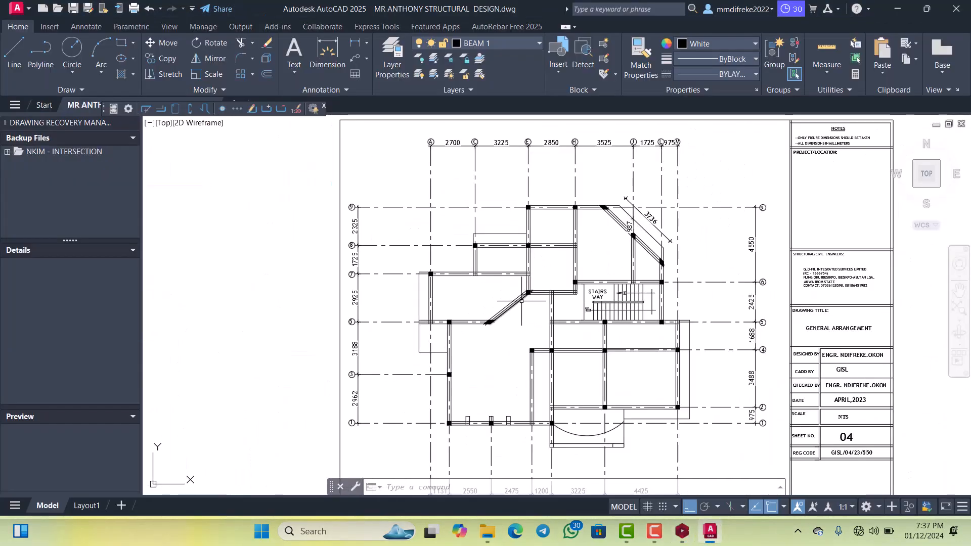
{"action": "scroll", "coordinate": [526, 192], "scroll_direction": "up", "scroll_amount": 6}
{"action": "scroll", "coordinate": [526, 185], "scroll_direction": "down", "scroll_amount": 8}
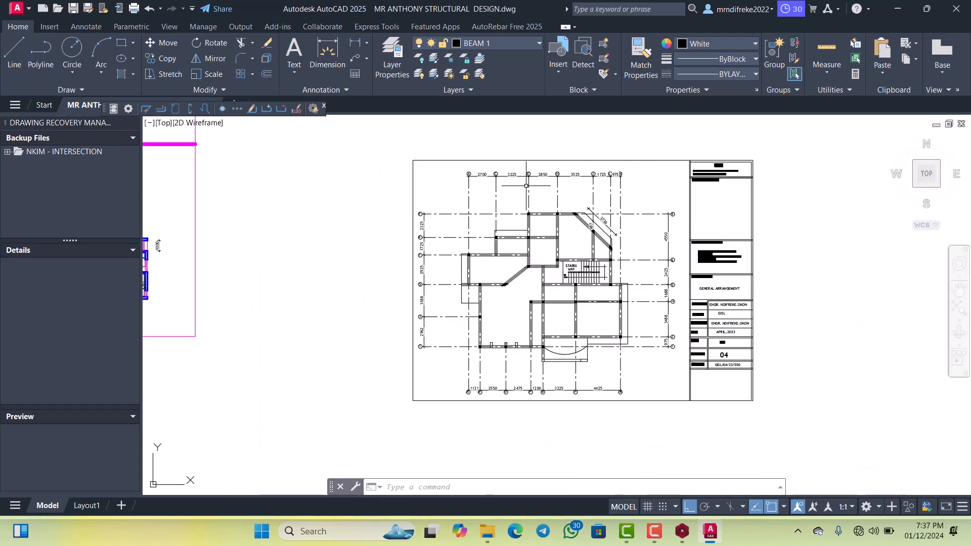
{"action": "scroll", "coordinate": [523, 303], "scroll_direction": "up", "scroll_amount": 5}
{"action": "scroll", "coordinate": [521, 336], "scroll_direction": "down", "scroll_amount": 5}
{"action": "scroll", "coordinate": [507, 373], "scroll_direction": "up", "scroll_amount": 6}
{"action": "scroll", "coordinate": [495, 336], "scroll_direction": "down", "scroll_amount": 1}
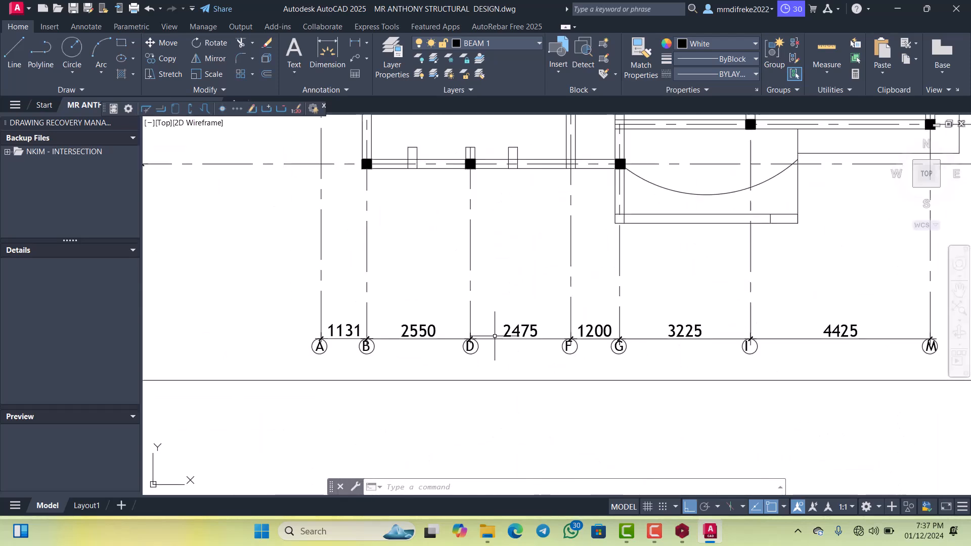
{"action": "scroll", "coordinate": [479, 246], "scroll_direction": "up", "scroll_amount": 2}
{"action": "scroll", "coordinate": [480, 263], "scroll_direction": "down", "scroll_amount": 3}
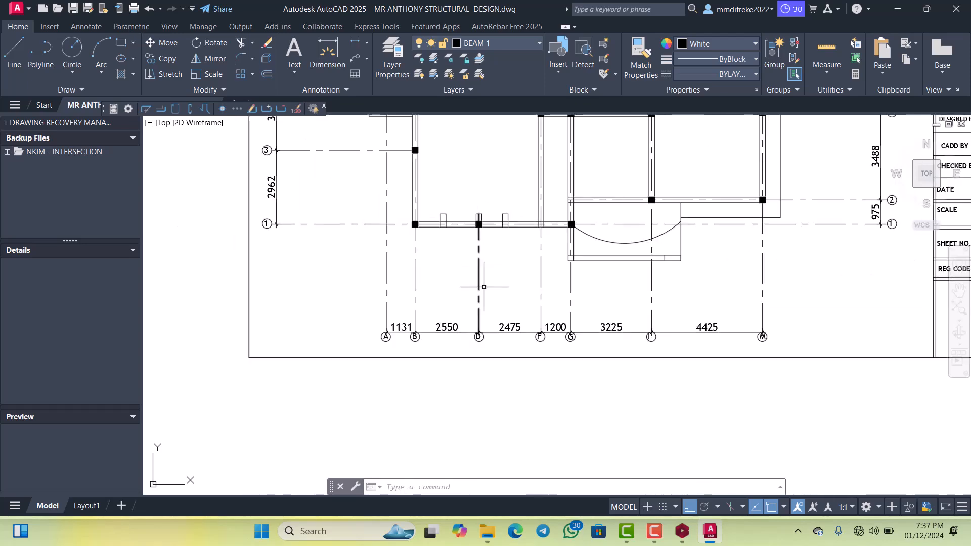
{"action": "scroll", "coordinate": [495, 322], "scroll_direction": "up", "scroll_amount": 3}
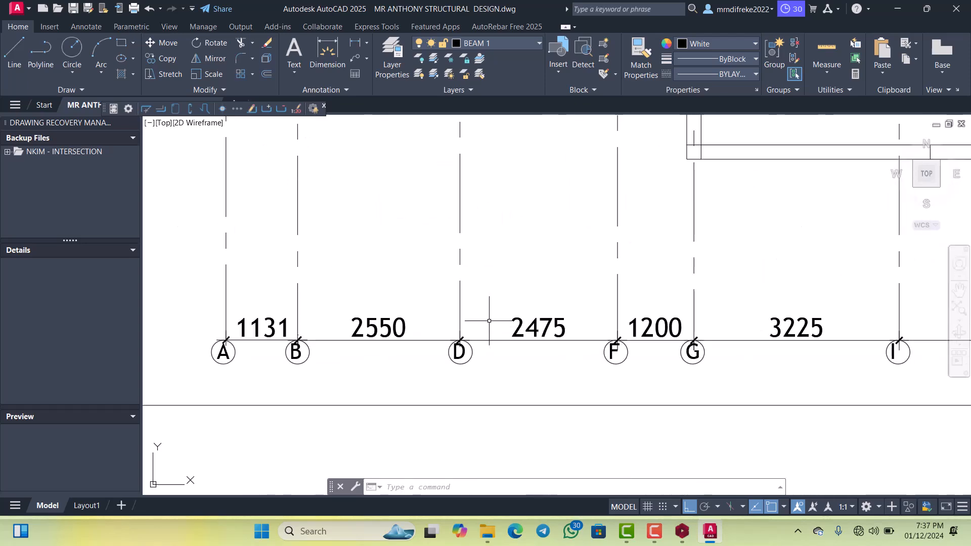
Switch back to ProtaStructure and relabel the vertical A23 axis through column 1C10 as F.
{"action": "left_click", "coordinate": [682, 532]}
{"action": "scroll", "coordinate": [523, 254], "scroll_direction": "up", "scroll_amount": 4}
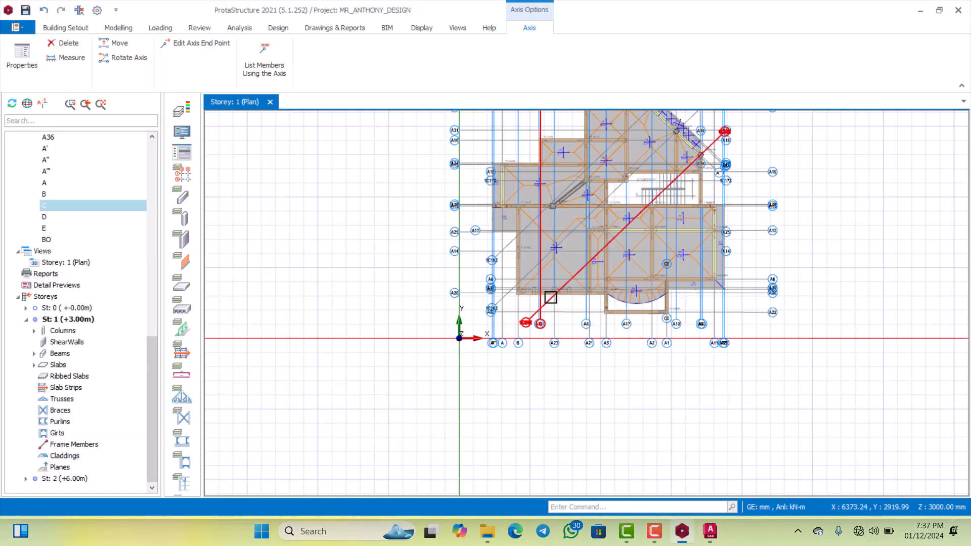
{"action": "scroll", "coordinate": [523, 254], "scroll_direction": "up", "scroll_amount": 4}
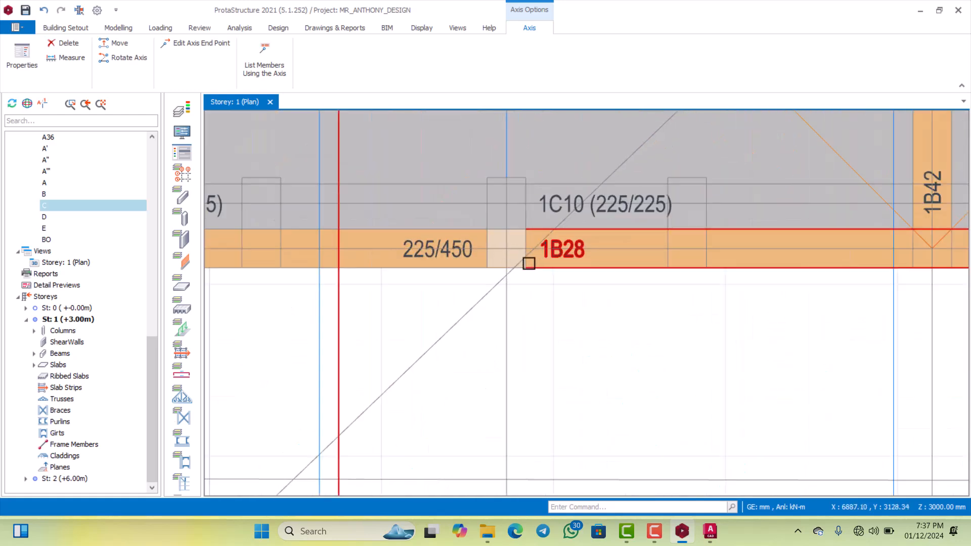
{"action": "scroll", "coordinate": [516, 221], "scroll_direction": "down", "scroll_amount": 6}
{"action": "scroll", "coordinate": [509, 369], "scroll_direction": "up", "scroll_amount": 4}
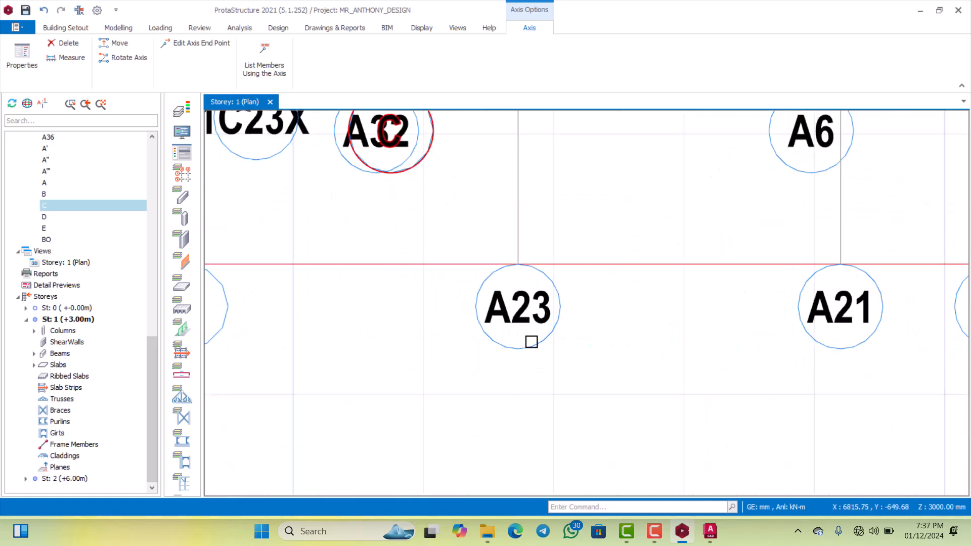
{"action": "double_click", "coordinate": [530, 314]}
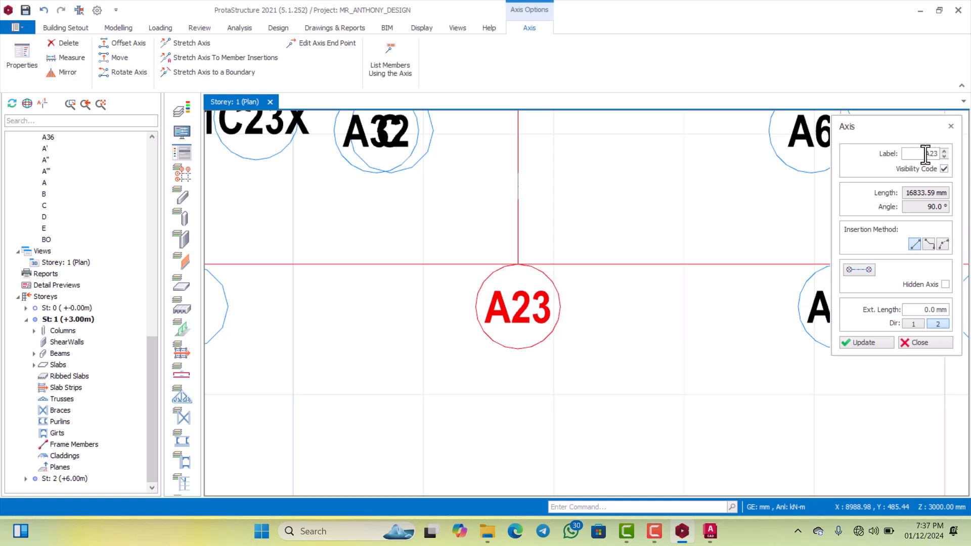
{"action": "double_click", "coordinate": [925, 155]}
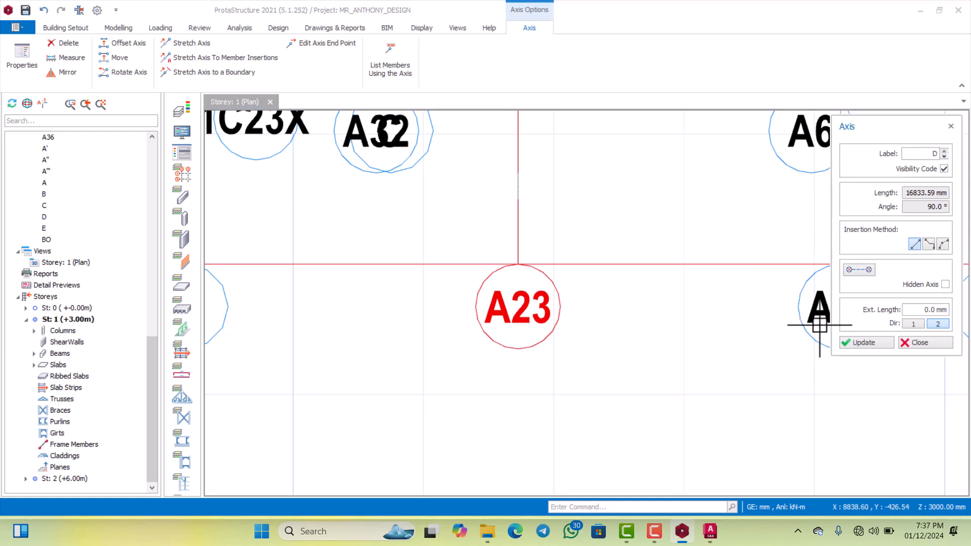
{"action": "type", "text": "F"}
{"action": "left_click", "coordinate": [876, 340]}
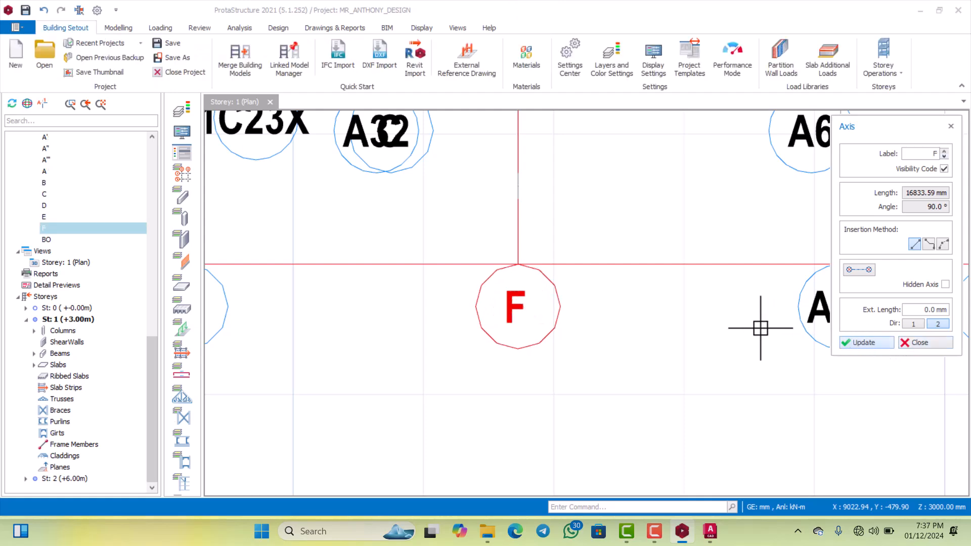
{"action": "scroll", "coordinate": [687, 325], "scroll_direction": "down", "scroll_amount": 4}
{"action": "left_click", "coordinate": [912, 338]}
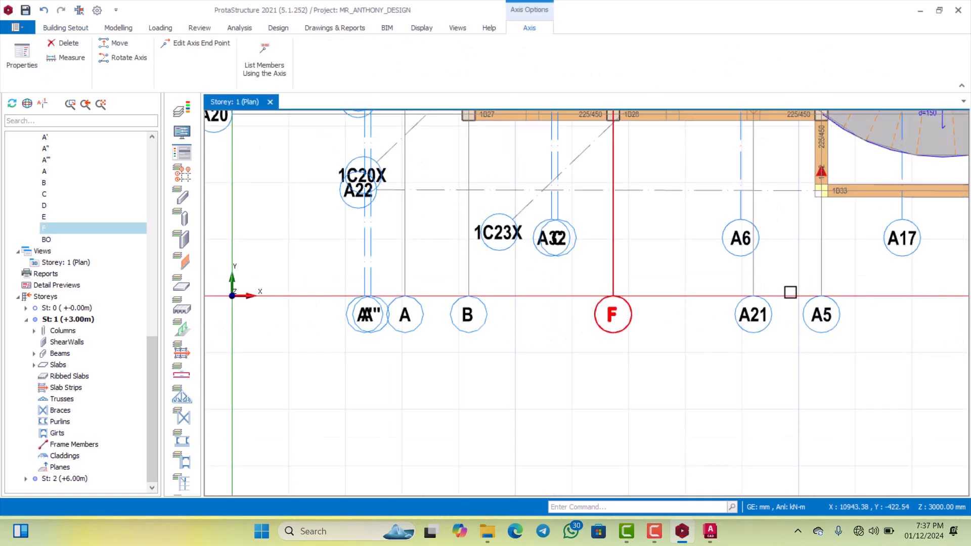
Relabel the short horizontal D axis between columns 1C2 and 1C19 as D1 to free the letter D.
{"action": "scroll", "coordinate": [779, 285], "scroll_direction": "down", "scroll_amount": 6}
{"action": "scroll", "coordinate": [779, 285], "scroll_direction": "up", "scroll_amount": 5}
{"action": "scroll", "coordinate": [787, 284], "scroll_direction": "down", "scroll_amount": 6}
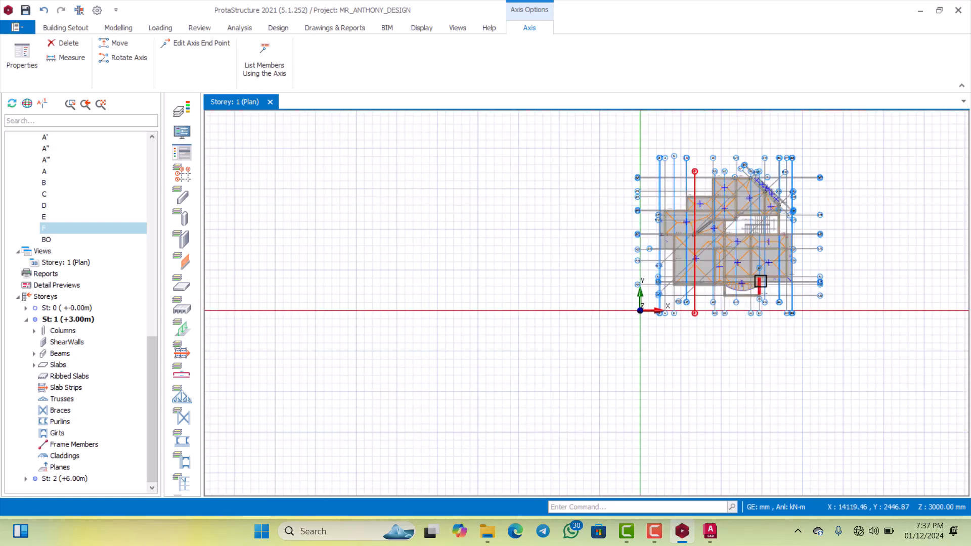
{"action": "scroll", "coordinate": [761, 281], "scroll_direction": "up", "scroll_amount": 3}
{"action": "scroll", "coordinate": [794, 232], "scroll_direction": "up", "scroll_amount": 3}
{"action": "scroll", "coordinate": [799, 223], "scroll_direction": "down", "scroll_amount": 5}
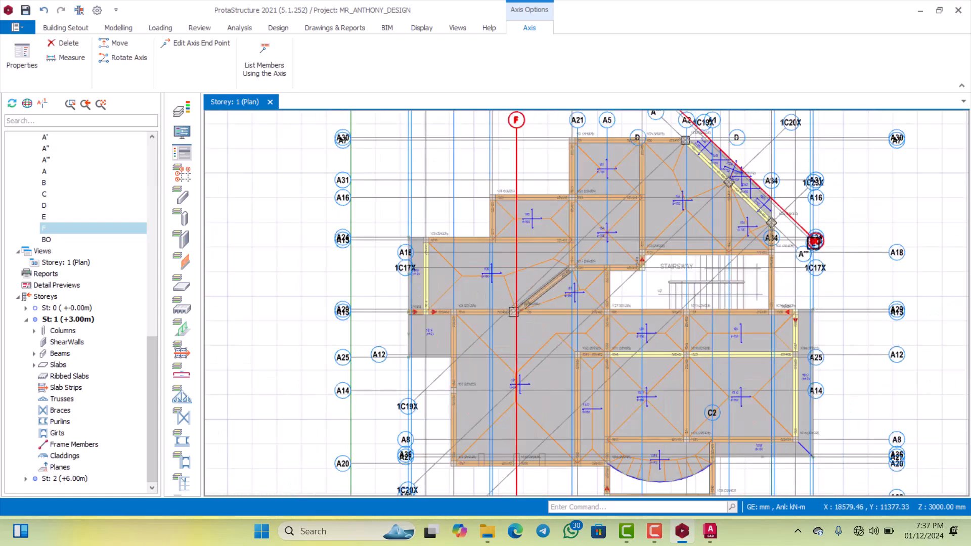
{"action": "scroll", "coordinate": [714, 197], "scroll_direction": "up", "scroll_amount": 4}
{"action": "scroll", "coordinate": [714, 197], "scroll_direction": "up", "scroll_amount": 3}
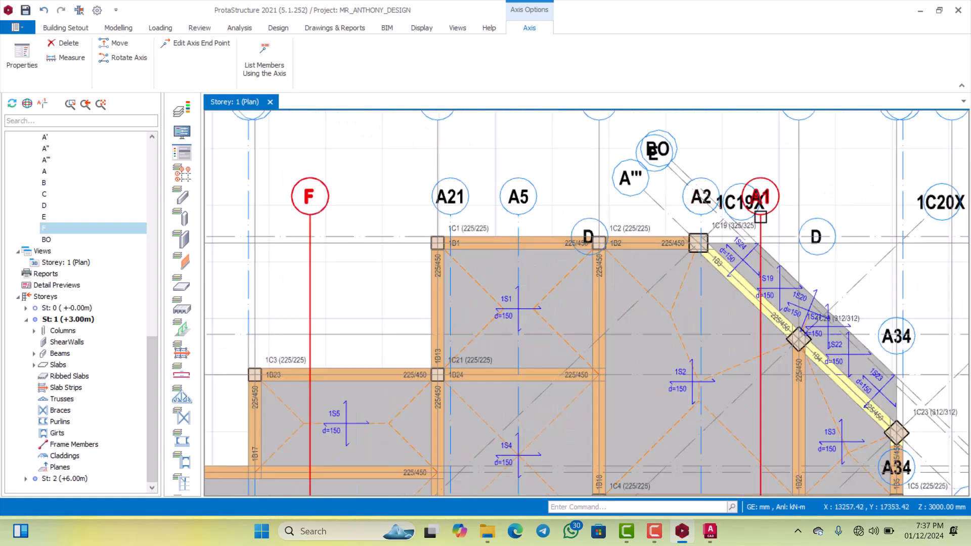
{"action": "left_click", "coordinate": [817, 230]}
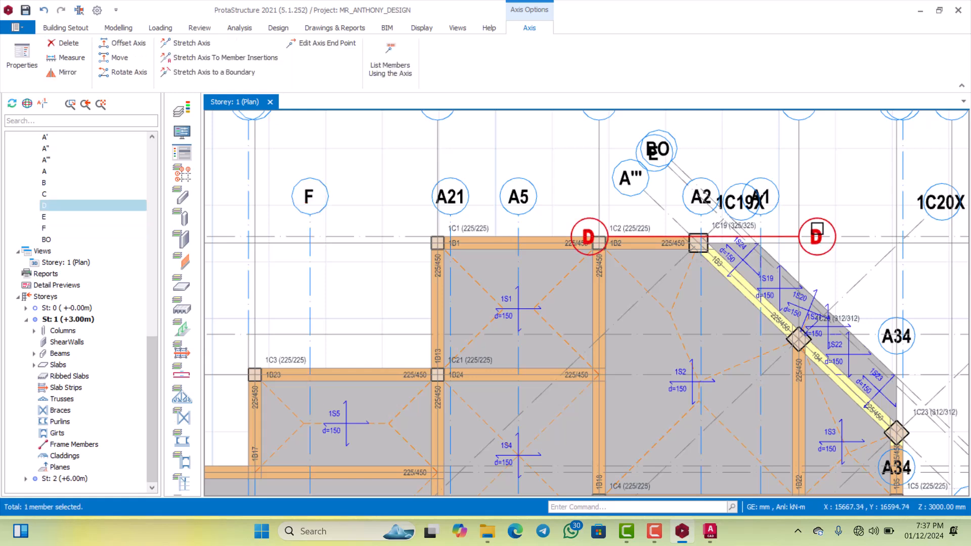
{"action": "right_click", "coordinate": [818, 230]}
{"action": "left_click", "coordinate": [843, 235]}
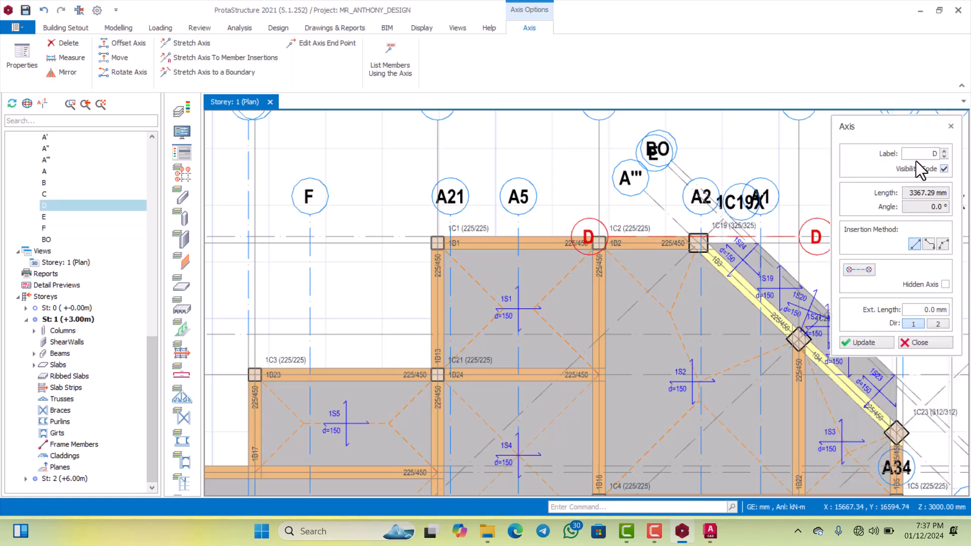
{"action": "left_click_drag", "start_coordinate": [931, 155], "coordinate": [942, 156]}
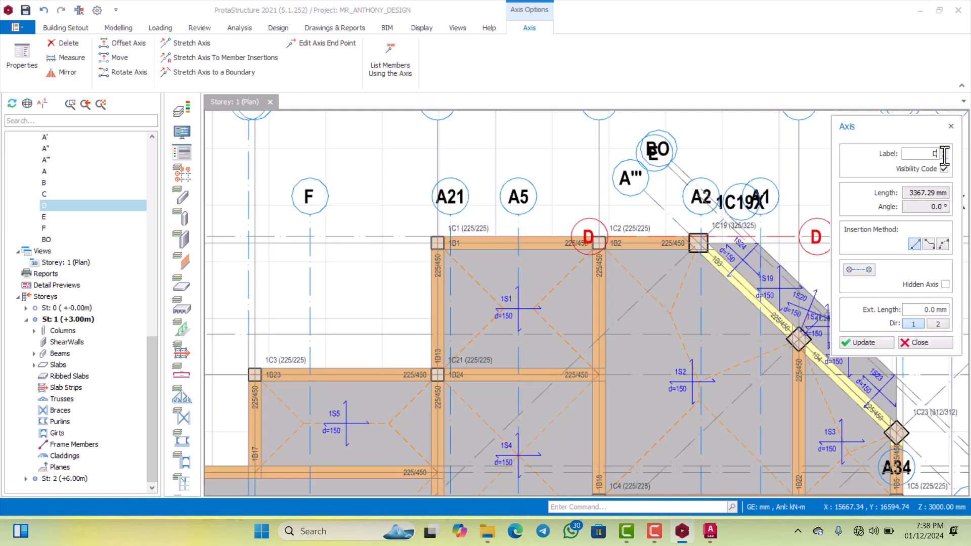
{"action": "type", "text": "D1"}
{"action": "left_click", "coordinate": [873, 339]}
{"action": "left_click", "coordinate": [934, 344]}
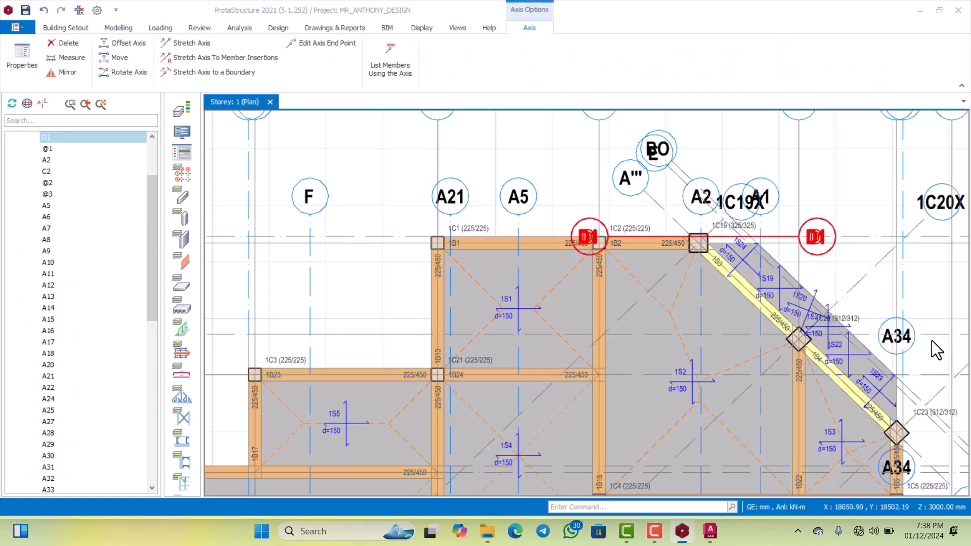
Relabel the vertical F axis through column 1C10 as D.
{"action": "scroll", "coordinate": [637, 260], "scroll_direction": "down", "scroll_amount": 5}
{"action": "scroll", "coordinate": [509, 234], "scroll_direction": "up", "scroll_amount": 4}
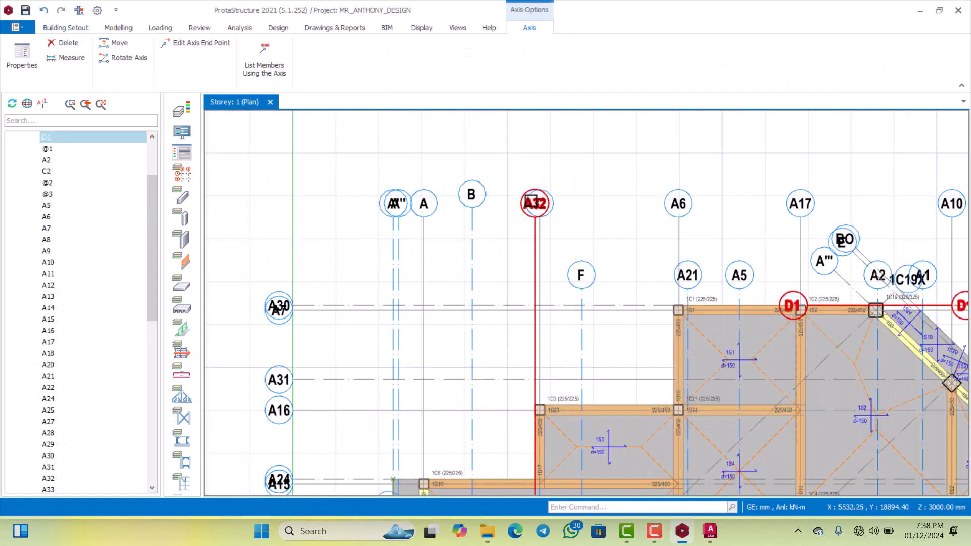
{"action": "scroll", "coordinate": [531, 200], "scroll_direction": "down", "scroll_amount": 5}
{"action": "scroll", "coordinate": [567, 338], "scroll_direction": "up", "scroll_amount": 6}
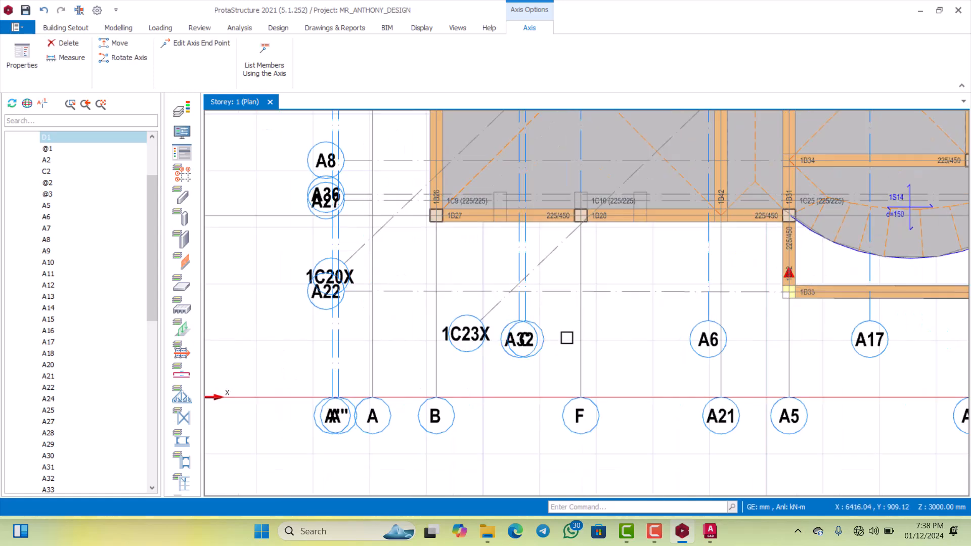
{"action": "middle_click_drag", "start_coordinate": [606, 401], "coordinate": [599, 355]}
{"action": "scroll", "coordinate": [585, 354], "scroll_direction": "up", "scroll_amount": 2}
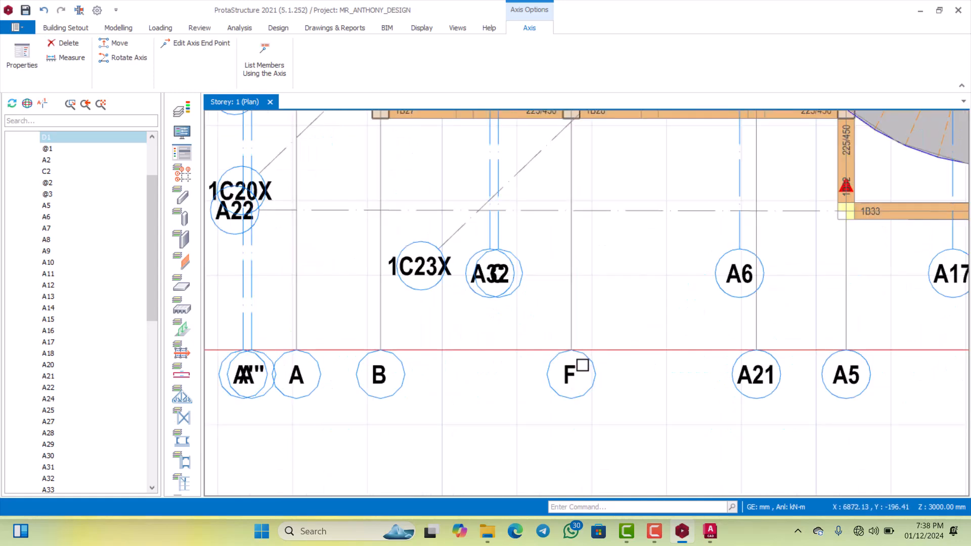
{"action": "double_click", "coordinate": [576, 373]}
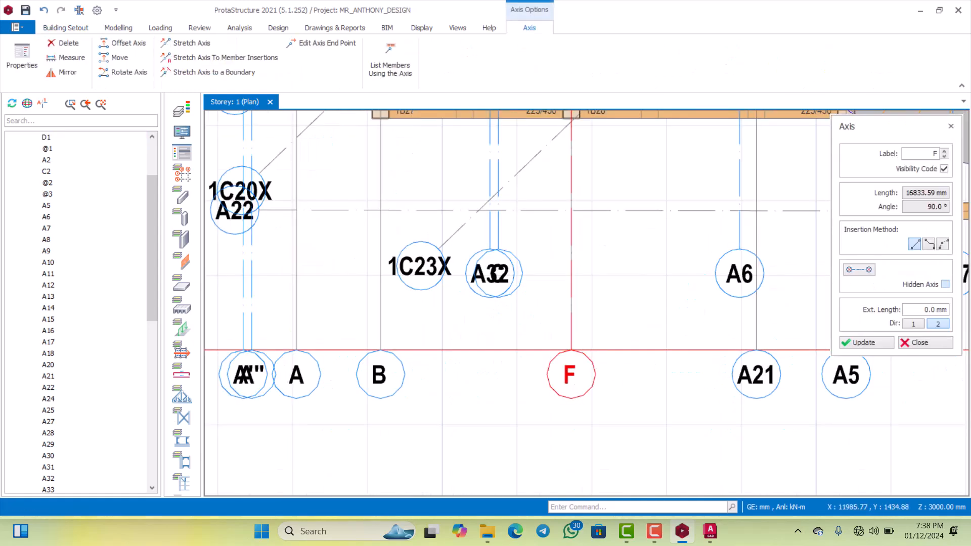
{"action": "double_click", "coordinate": [940, 154]}
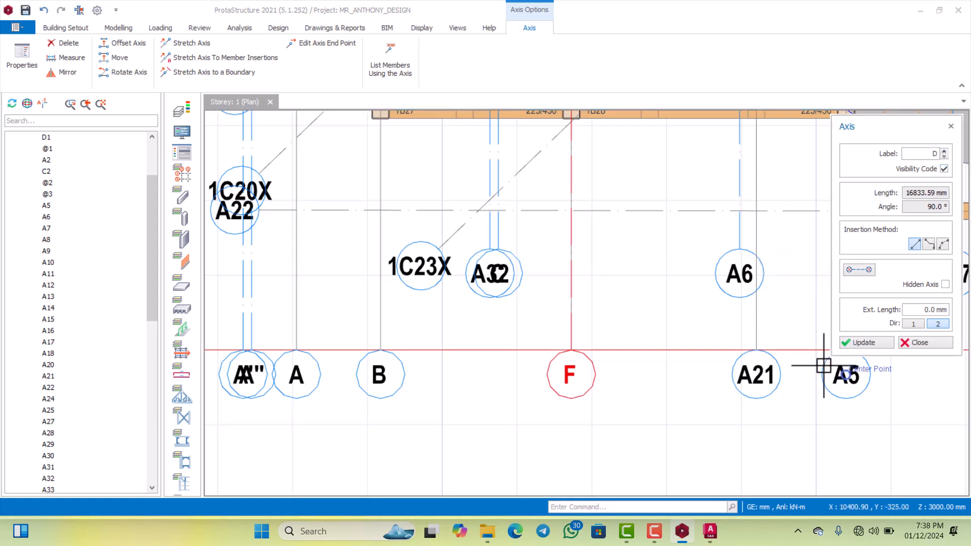
{"action": "type", "text": "D"}
{"action": "left_click", "coordinate": [869, 343]}
{"action": "scroll", "coordinate": [657, 334], "scroll_direction": "down", "scroll_amount": 3}
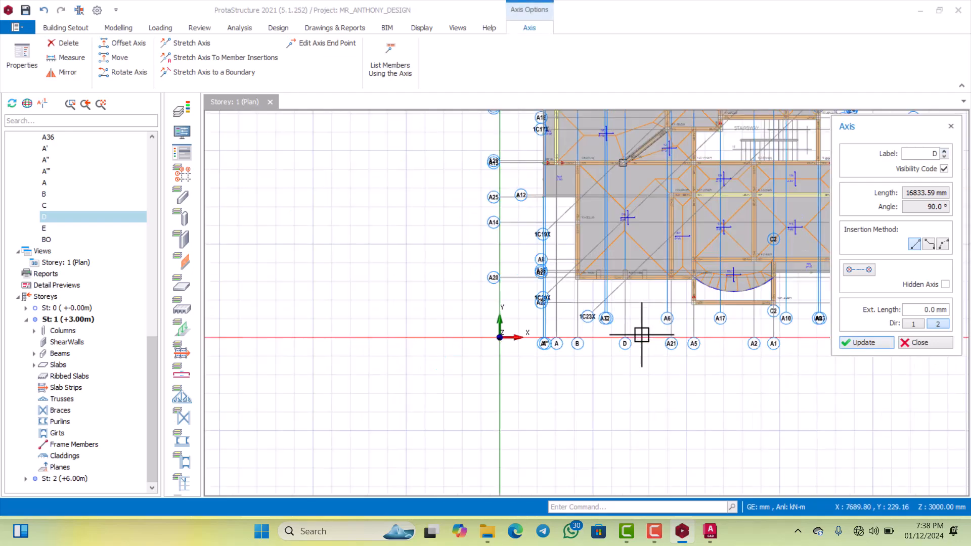
{"action": "scroll", "coordinate": [634, 325], "scroll_direction": "down", "scroll_amount": 3}
{"action": "scroll", "coordinate": [638, 328], "scroll_direction": "up", "scroll_amount": 2}
{"action": "key", "text": "Escape"}
Look over the plan axes beyond D, and check in AutoCAD's general arrangement which upper or lower gridline label follows D.
{"action": "scroll", "coordinate": [628, 323], "scroll_direction": "down", "scroll_amount": 1}
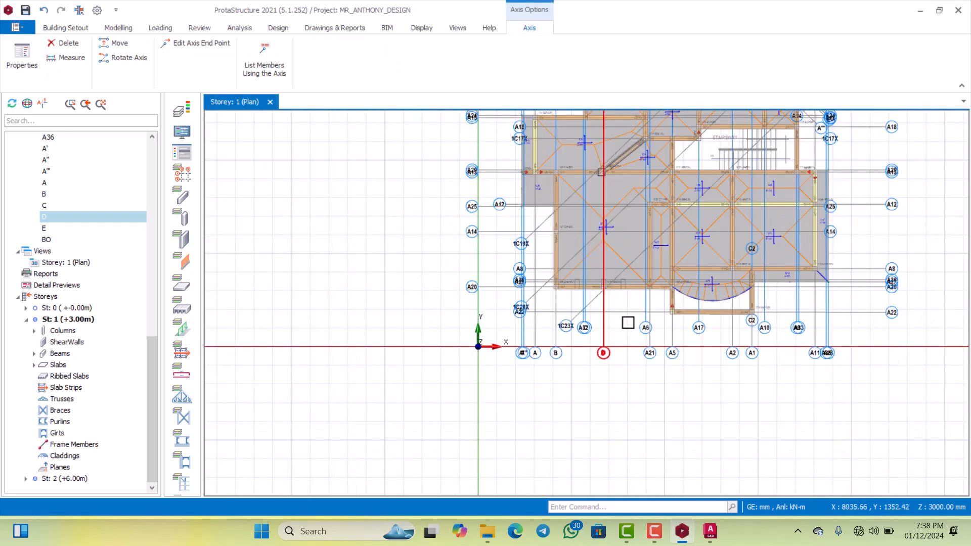
{"action": "scroll", "coordinate": [651, 322], "scroll_direction": "up", "scroll_amount": 5}
{"action": "scroll", "coordinate": [581, 327], "scroll_direction": "down", "scroll_amount": 8}
{"action": "scroll", "coordinate": [581, 336], "scroll_direction": "up", "scroll_amount": 4}
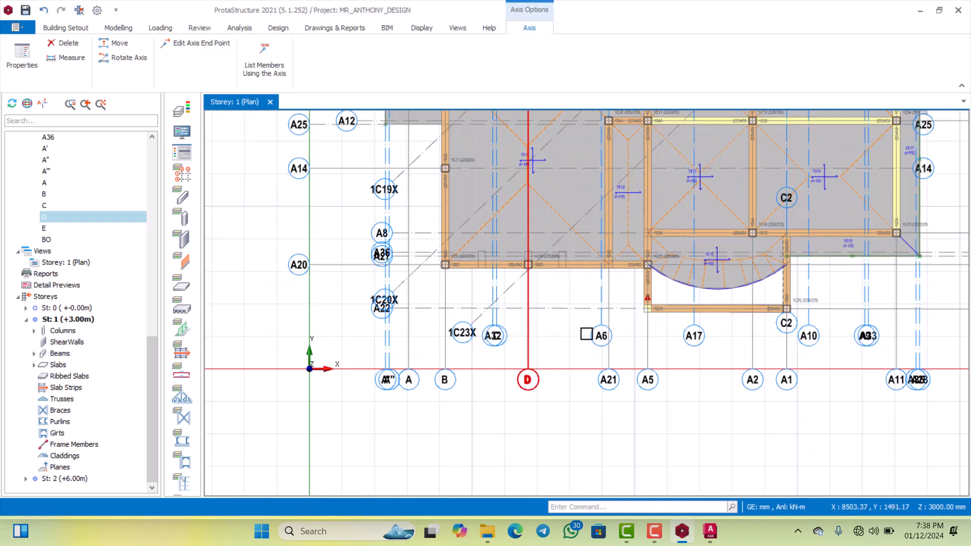
{"action": "scroll", "coordinate": [556, 253], "scroll_direction": "down", "scroll_amount": 3}
{"action": "left_click", "coordinate": [710, 531]}
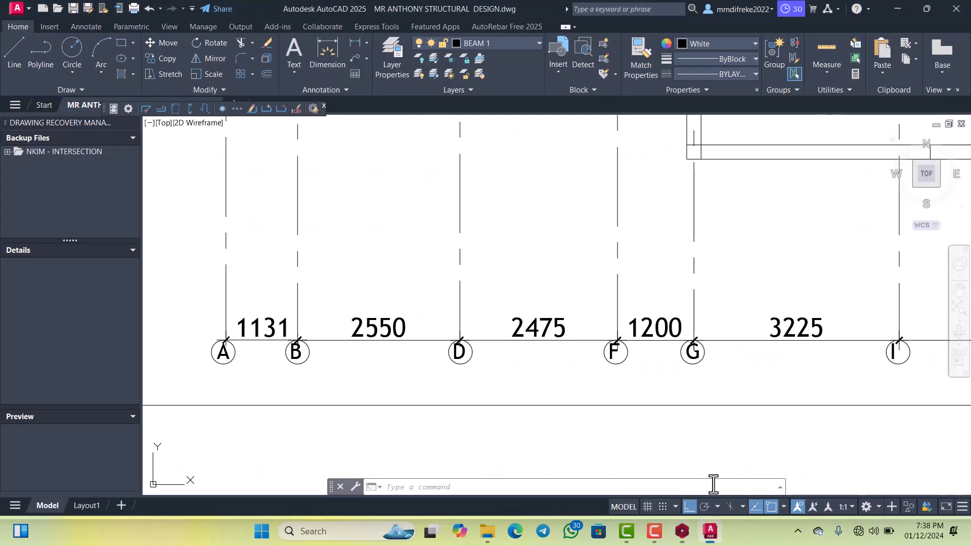
{"action": "scroll", "coordinate": [607, 313], "scroll_direction": "up", "scroll_amount": 2}
{"action": "scroll", "coordinate": [568, 390], "scroll_direction": "down", "scroll_amount": 2}
{"action": "scroll", "coordinate": [650, 381], "scroll_direction": "up", "scroll_amount": 4}
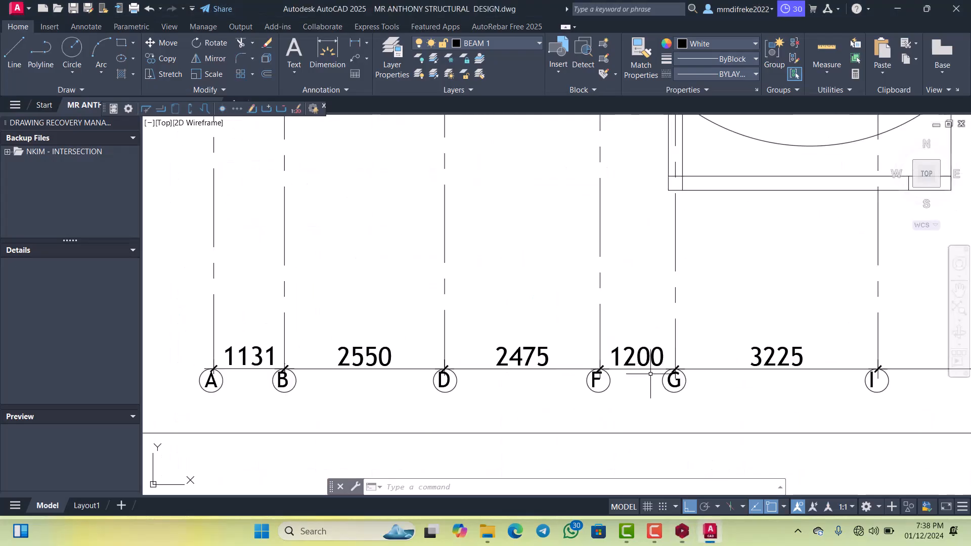
{"action": "scroll", "coordinate": [593, 397], "scroll_direction": "down", "scroll_amount": 4}
{"action": "scroll", "coordinate": [593, 398], "scroll_direction": "down", "scroll_amount": 5}
{"action": "scroll", "coordinate": [600, 185], "scroll_direction": "up", "scroll_amount": 8}
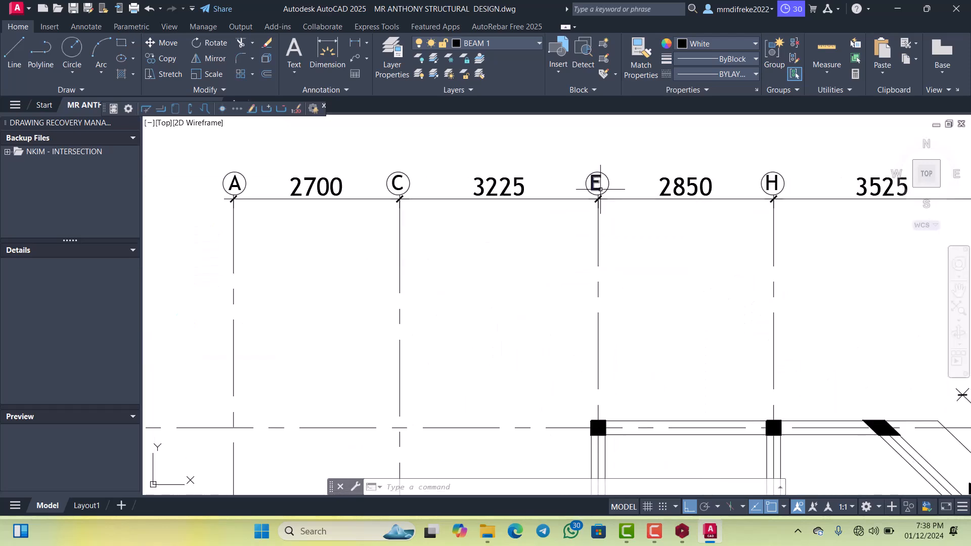
{"action": "scroll", "coordinate": [598, 202], "scroll_direction": "up", "scroll_amount": 2}
{"action": "scroll", "coordinate": [597, 218], "scroll_direction": "down", "scroll_amount": 2}
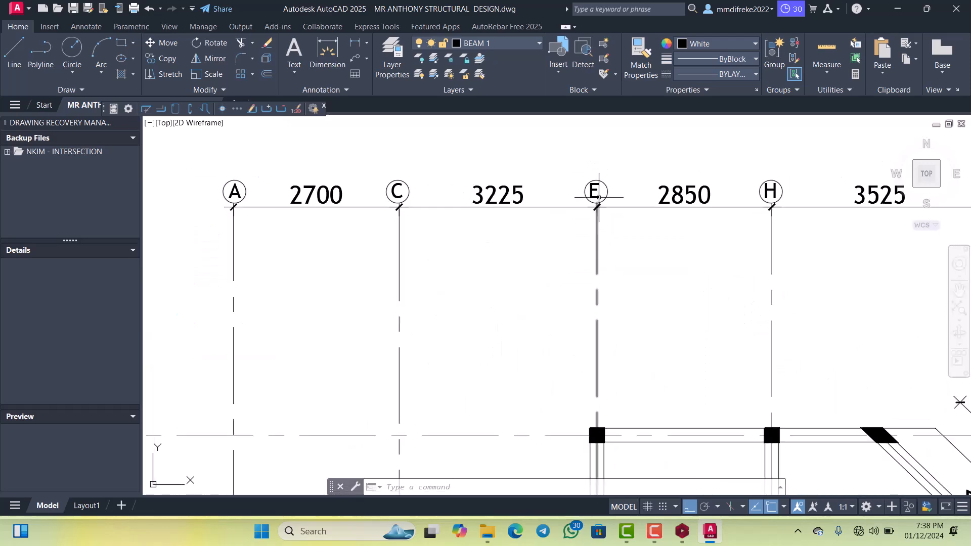
{"action": "scroll", "coordinate": [597, 198], "scroll_direction": "up", "scroll_amount": 2}
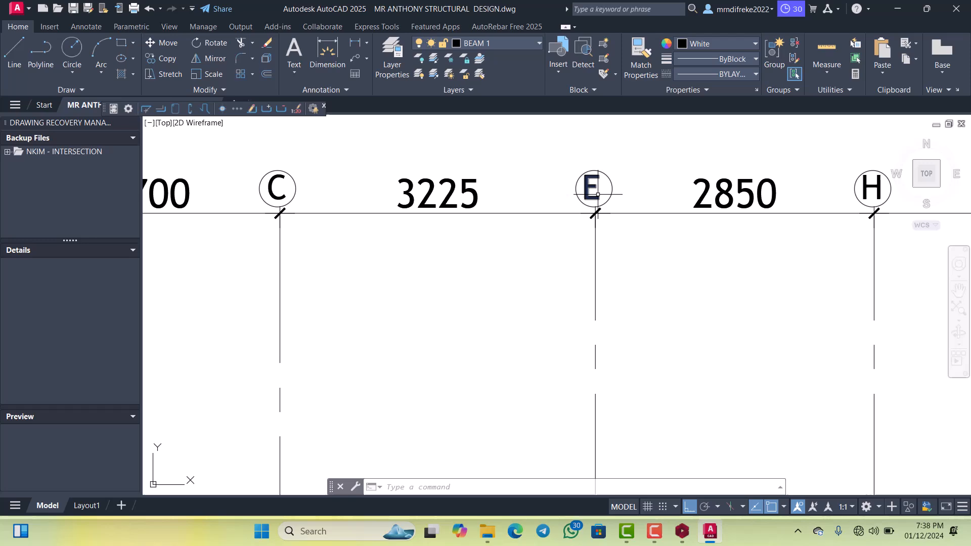
Switch back to ProtaStructure and relabel the vertical A6 axis through column 1C1 as F.
{"action": "left_click", "coordinate": [703, 532]}
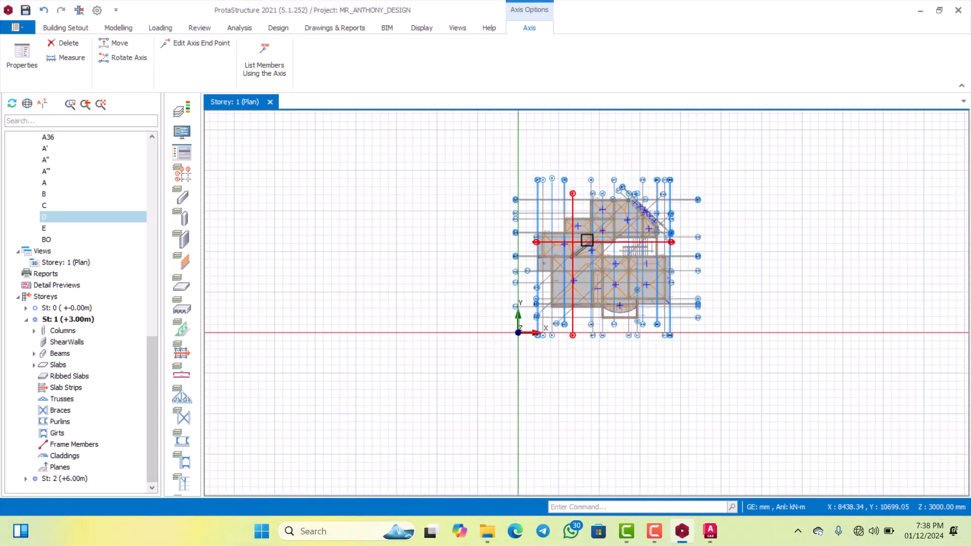
{"action": "scroll", "coordinate": [587, 240], "scroll_direction": "up", "scroll_amount": 5}
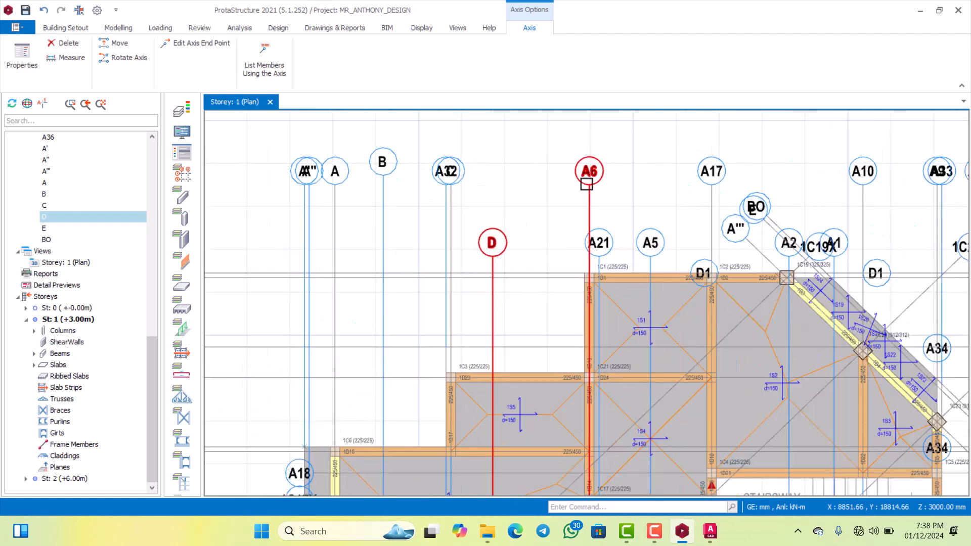
{"action": "scroll", "coordinate": [587, 184], "scroll_direction": "down", "scroll_amount": 5}
{"action": "scroll", "coordinate": [577, 223], "scroll_direction": "up", "scroll_amount": 3}
{"action": "scroll", "coordinate": [564, 217], "scroll_direction": "down", "scroll_amount": 2}
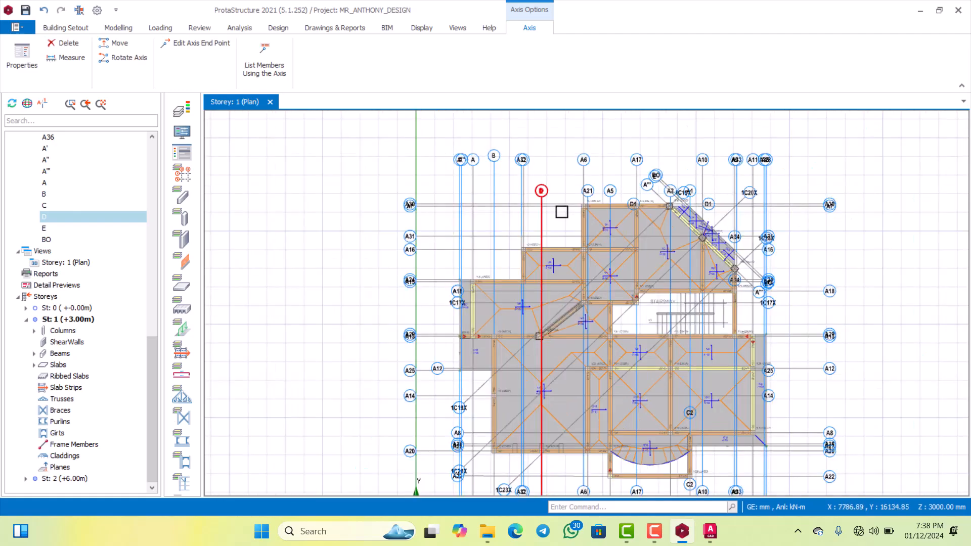
{"action": "scroll", "coordinate": [556, 237], "scroll_direction": "up", "scroll_amount": 3}
{"action": "scroll", "coordinate": [557, 271], "scroll_direction": "down", "scroll_amount": 4}
{"action": "scroll", "coordinate": [554, 278], "scroll_direction": "up", "scroll_amount": 4}
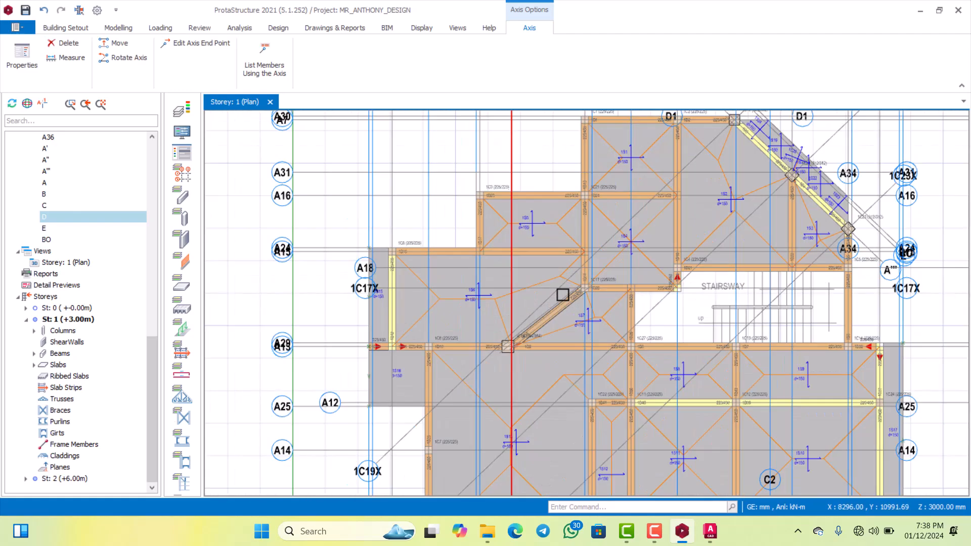
{"action": "scroll", "coordinate": [563, 295], "scroll_direction": "down", "scroll_amount": 4}
{"action": "scroll", "coordinate": [566, 227], "scroll_direction": "up", "scroll_amount": 7}
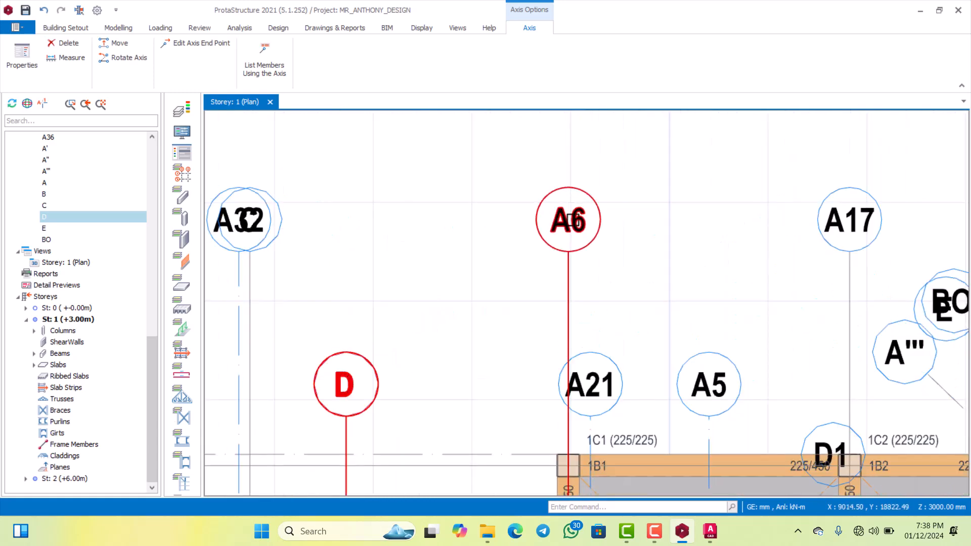
{"action": "double_click", "coordinate": [569, 221]}
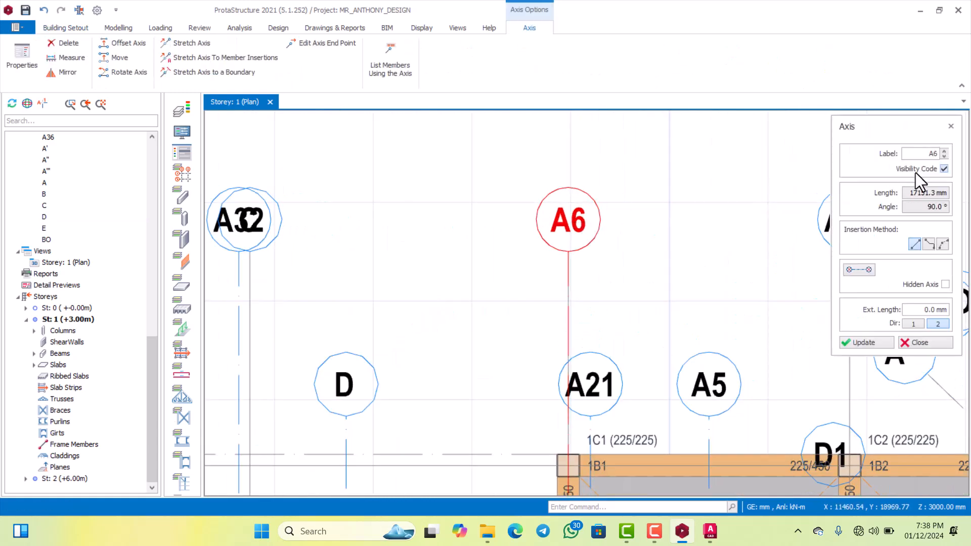
{"action": "double_click", "coordinate": [938, 154]}
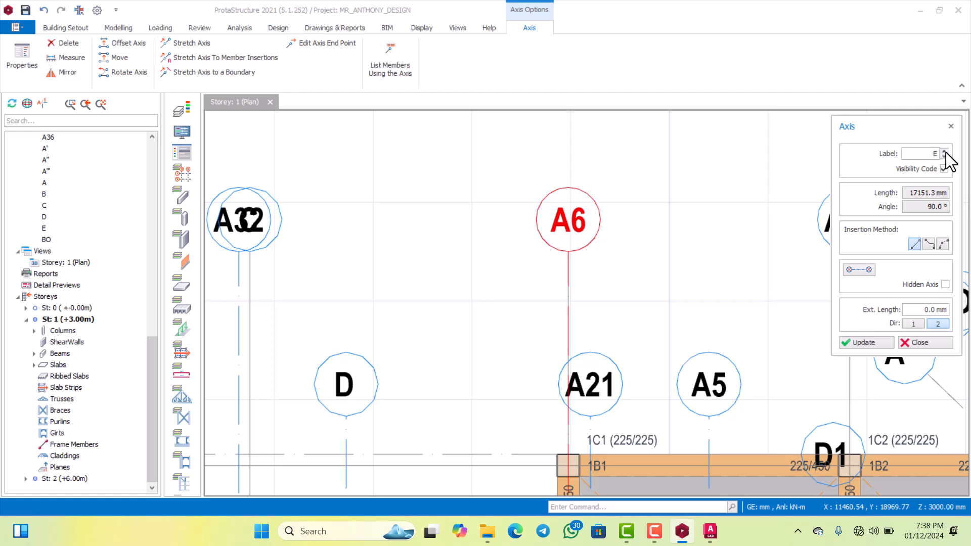
{"action": "left_click", "coordinate": [872, 341]}
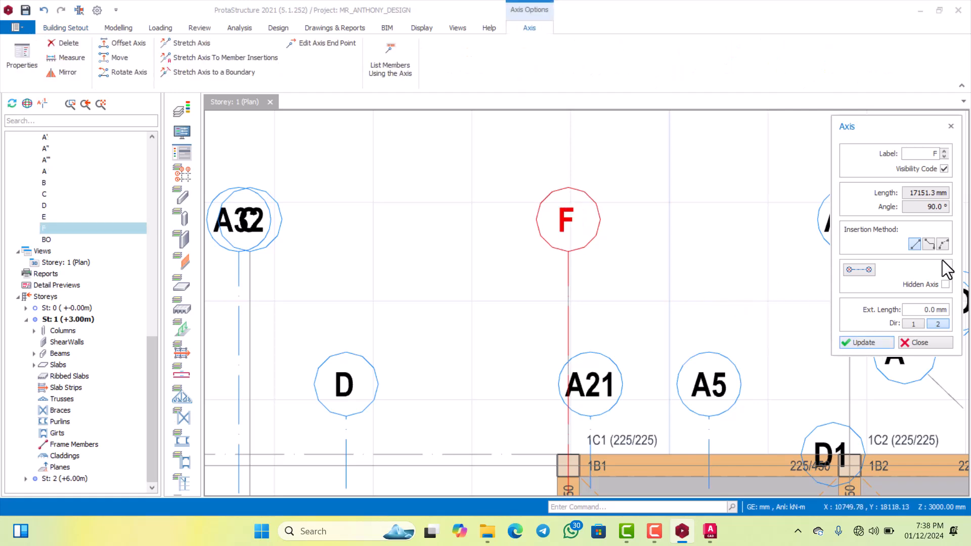
{"action": "left_click", "coordinate": [919, 342]}
Look over the axis labels around the diagonal edge, stairway and lower part of the plan for the axis already using E.
{"action": "scroll", "coordinate": [653, 230], "scroll_direction": "down", "scroll_amount": 4}
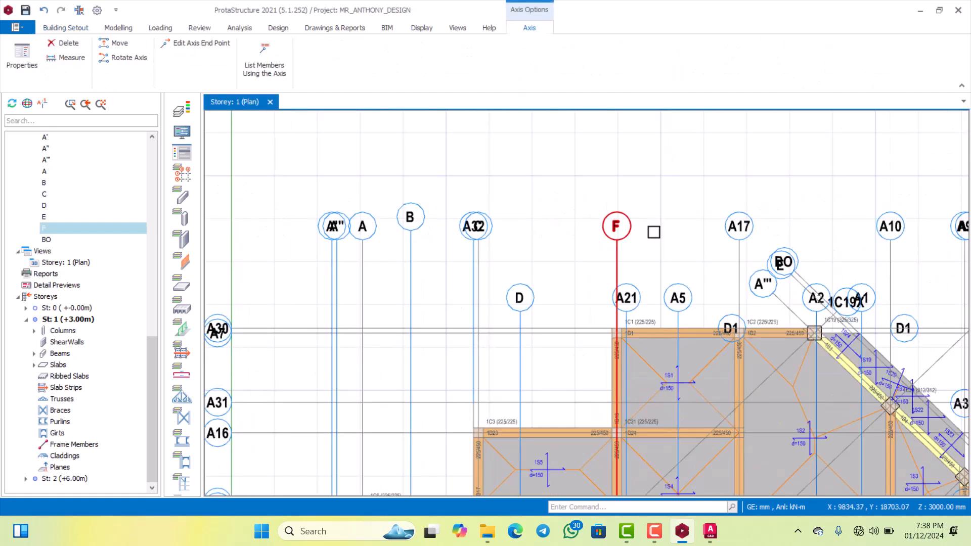
{"action": "scroll", "coordinate": [698, 236], "scroll_direction": "up", "scroll_amount": 6}
{"action": "scroll", "coordinate": [627, 172], "scroll_direction": "down", "scroll_amount": 5}
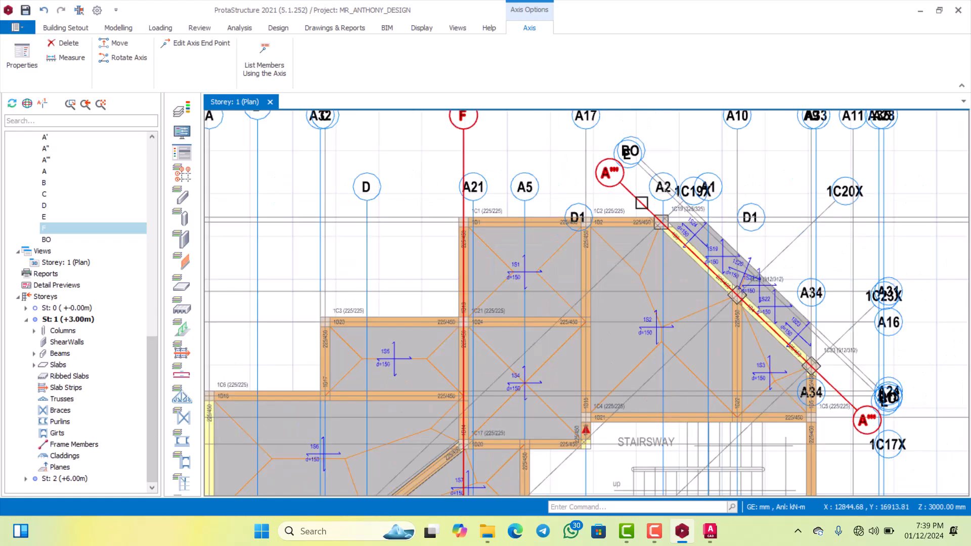
{"action": "scroll", "coordinate": [850, 283], "scroll_direction": "up", "scroll_amount": 2}
{"action": "scroll", "coordinate": [803, 255], "scroll_direction": "down", "scroll_amount": 1}
{"action": "scroll", "coordinate": [796, 303], "scroll_direction": "up", "scroll_amount": 3}
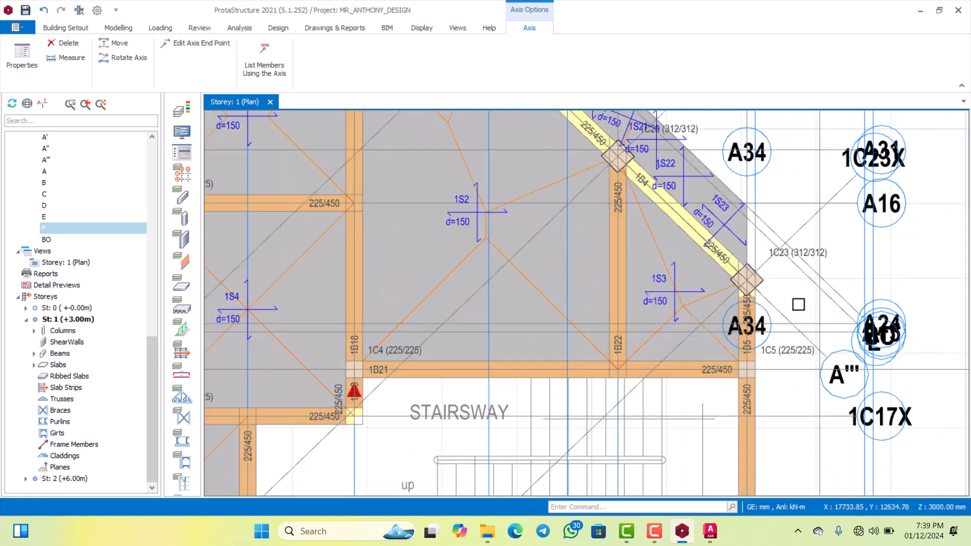
{"action": "scroll", "coordinate": [784, 250], "scroll_direction": "down", "scroll_amount": 3}
{"action": "scroll", "coordinate": [768, 314], "scroll_direction": "up", "scroll_amount": 4}
{"action": "scroll", "coordinate": [767, 314], "scroll_direction": "down", "scroll_amount": 2}
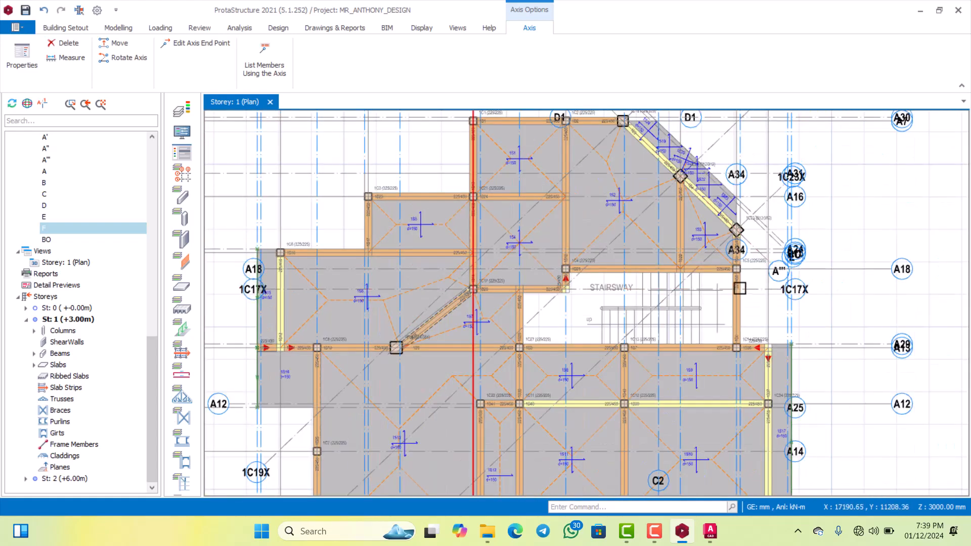
{"action": "scroll", "coordinate": [696, 362], "scroll_direction": "down", "scroll_amount": 3}
{"action": "scroll", "coordinate": [659, 363], "scroll_direction": "up", "scroll_amount": 5}
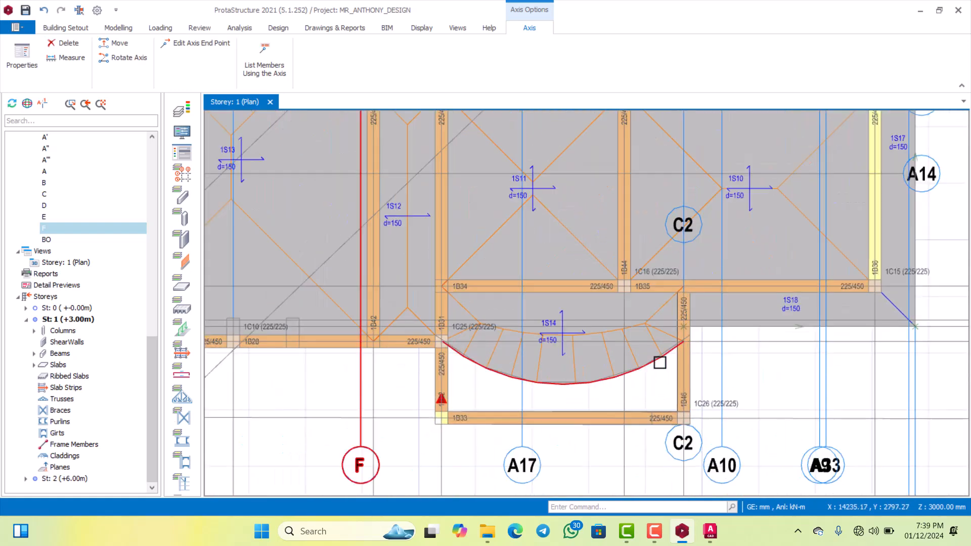
{"action": "scroll", "coordinate": [660, 362], "scroll_direction": "down", "scroll_amount": 5}
{"action": "scroll", "coordinate": [647, 395], "scroll_direction": "up", "scroll_amount": 5}
{"action": "scroll", "coordinate": [646, 332], "scroll_direction": "down", "scroll_amount": 2}
{"action": "scroll", "coordinate": [700, 370], "scroll_direction": "up", "scroll_amount": 2}
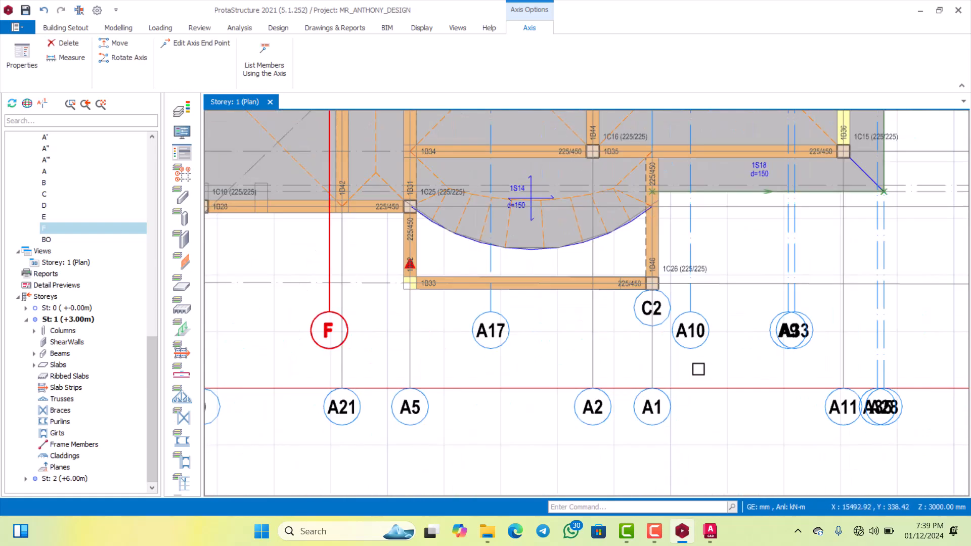
{"action": "scroll", "coordinate": [671, 373], "scroll_direction": "down", "scroll_amount": 2}
{"action": "scroll", "coordinate": [763, 347], "scroll_direction": "up", "scroll_amount": 2}
{"action": "scroll", "coordinate": [764, 353], "scroll_direction": "down", "scroll_amount": 3}
{"action": "scroll", "coordinate": [830, 321], "scroll_direction": "up", "scroll_amount": 3}
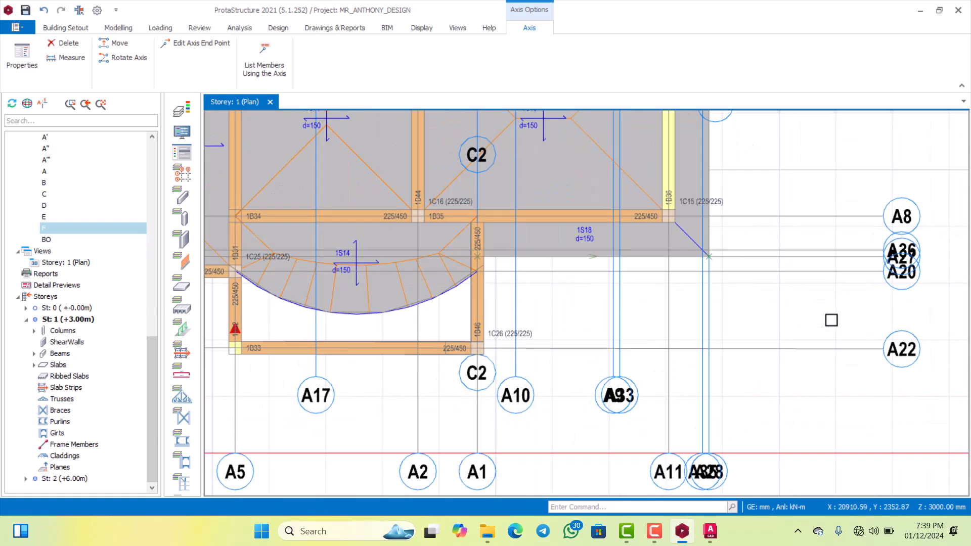
{"action": "scroll", "coordinate": [774, 390], "scroll_direction": "down", "scroll_amount": 2}
{"action": "scroll", "coordinate": [759, 394], "scroll_direction": "up", "scroll_amount": 1}
{"action": "scroll", "coordinate": [745, 358], "scroll_direction": "down", "scroll_amount": 4}
{"action": "scroll", "coordinate": [794, 308], "scroll_direction": "up", "scroll_amount": 3}
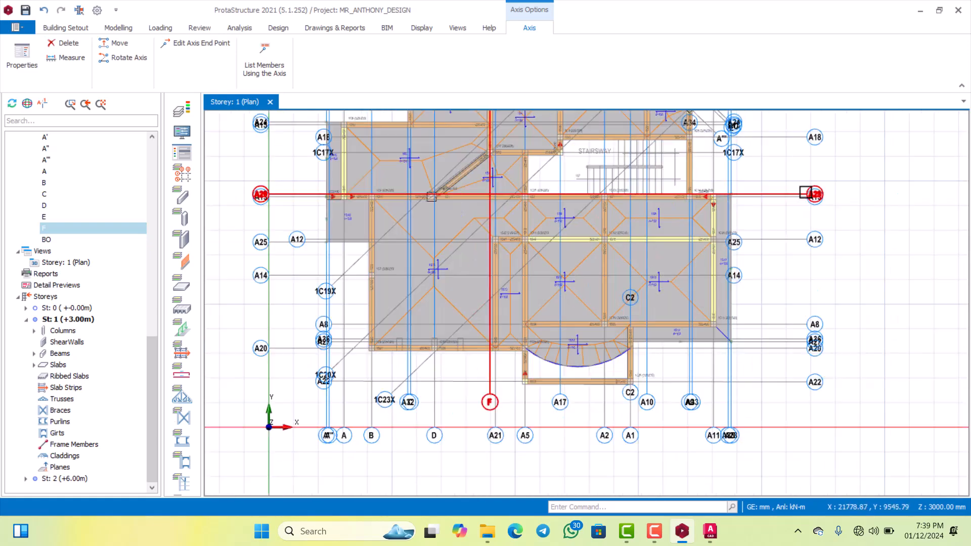
Check the axis labels on the plan's west side and along its upper edge for the existing E axis.
{"action": "scroll", "coordinate": [792, 186], "scroll_direction": "up", "scroll_amount": 1}
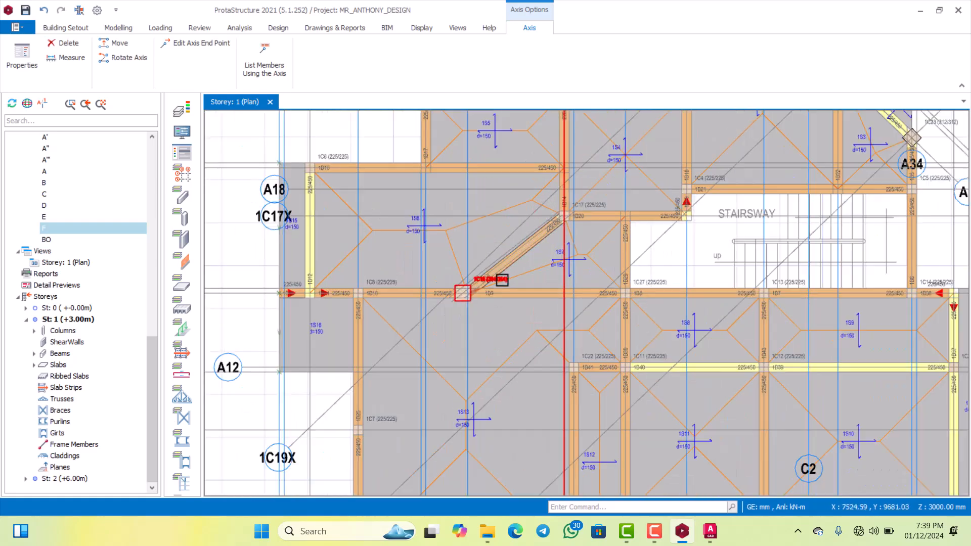
{"action": "scroll", "coordinate": [502, 281], "scroll_direction": "up", "scroll_amount": 2}
{"action": "scroll", "coordinate": [485, 323], "scroll_direction": "down", "scroll_amount": 5}
{"action": "scroll", "coordinate": [373, 304], "scroll_direction": "up", "scroll_amount": 5}
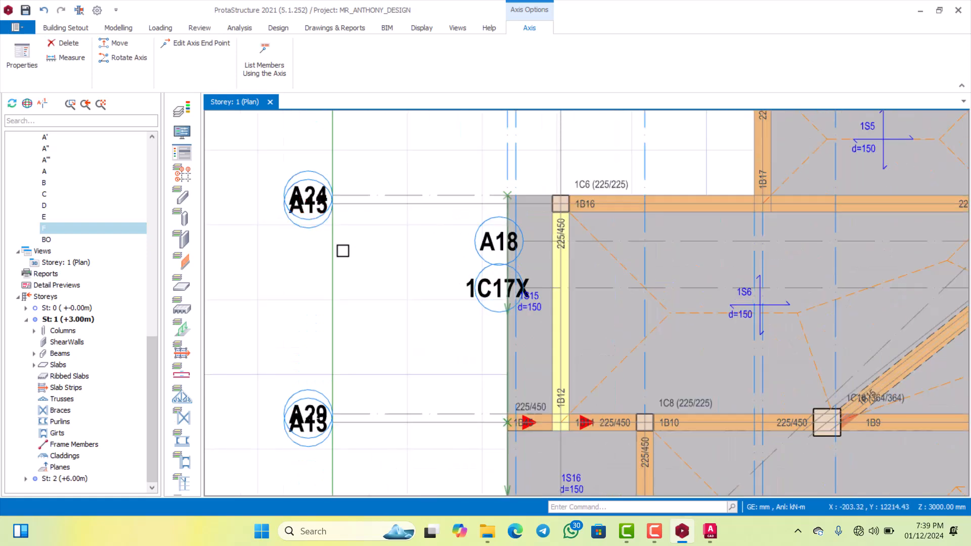
{"action": "scroll", "coordinate": [360, 388], "scroll_direction": "down", "scroll_amount": 4}
{"action": "scroll", "coordinate": [360, 227], "scroll_direction": "up", "scroll_amount": 3}
{"action": "scroll", "coordinate": [518, 255], "scroll_direction": "down", "scroll_amount": 2}
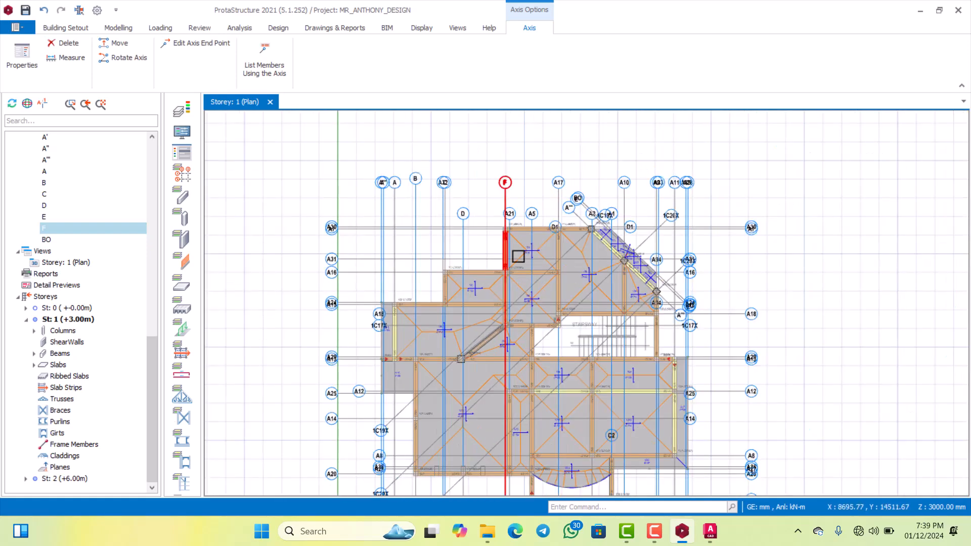
{"action": "scroll", "coordinate": [519, 256], "scroll_direction": "up", "scroll_amount": 2}
{"action": "scroll", "coordinate": [539, 218], "scroll_direction": "up", "scroll_amount": 2}
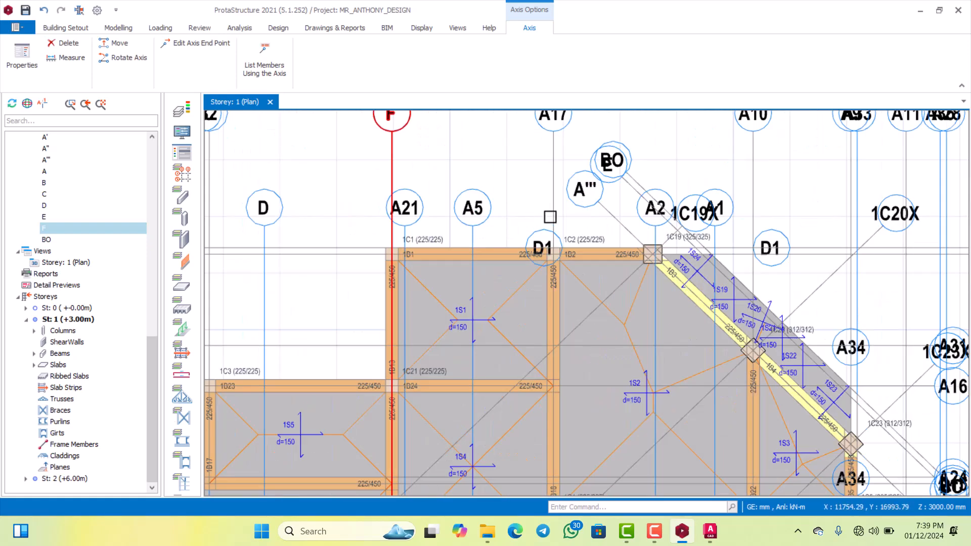
{"action": "scroll", "coordinate": [536, 217], "scroll_direction": "up", "scroll_amount": 1}
{"action": "scroll", "coordinate": [529, 221], "scroll_direction": "down", "scroll_amount": 1}
{"action": "scroll", "coordinate": [638, 208], "scroll_direction": "down", "scroll_amount": 2}
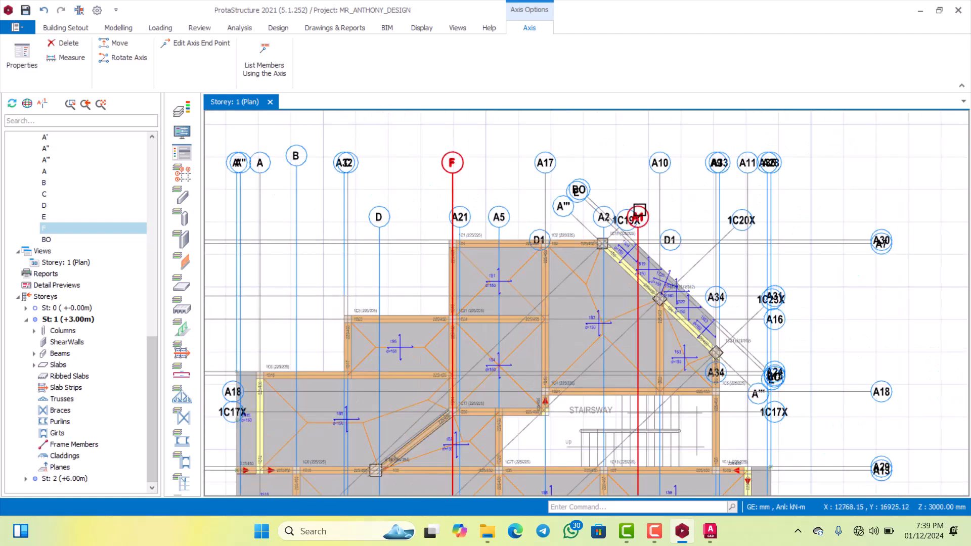
{"action": "scroll", "coordinate": [666, 173], "scroll_direction": "up", "scroll_amount": 2}
{"action": "scroll", "coordinate": [643, 182], "scroll_direction": "down", "scroll_amount": 2}
{"action": "scroll", "coordinate": [733, 214], "scroll_direction": "up", "scroll_amount": 2}
{"action": "scroll", "coordinate": [733, 214], "scroll_direction": "down", "scroll_amount": 2}
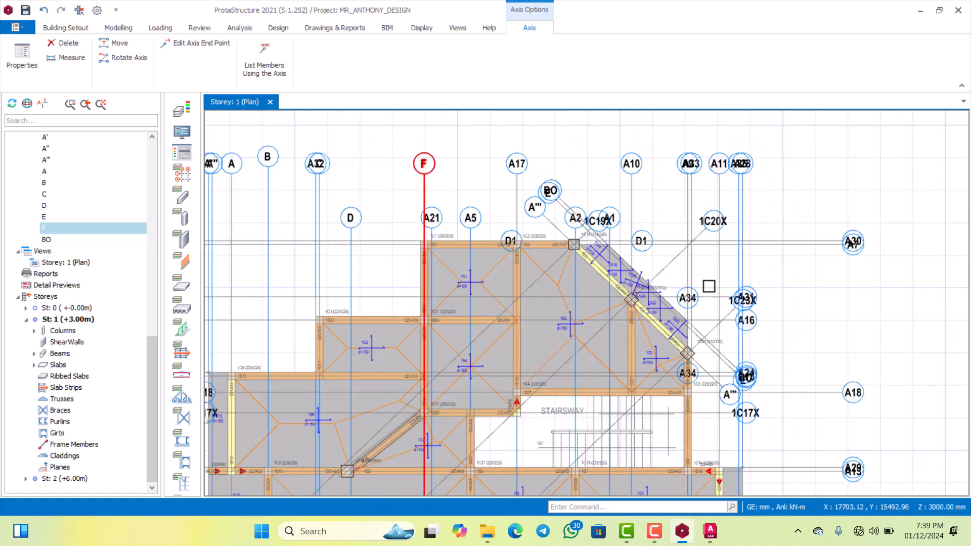
{"action": "scroll", "coordinate": [700, 315], "scroll_direction": "up", "scroll_amount": 2}
{"action": "scroll", "coordinate": [809, 253], "scroll_direction": "down", "scroll_amount": 2}
{"action": "scroll", "coordinate": [856, 223], "scroll_direction": "up", "scroll_amount": 2}
Relabel the diagonal E axis along the outer edge of the angled slabs as E0 to free the letter E.
{"action": "scroll", "coordinate": [856, 223], "scroll_direction": "up", "scroll_amount": 3}
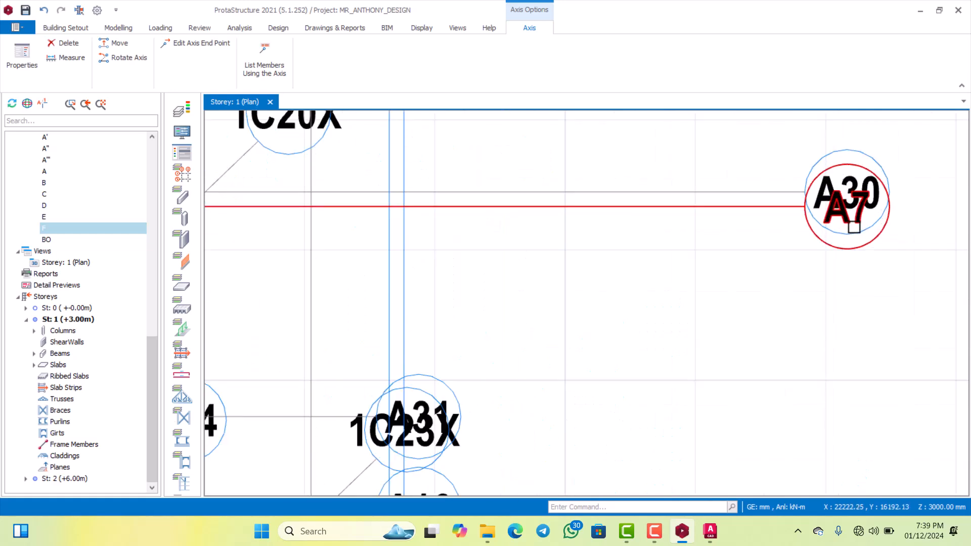
{"action": "scroll", "coordinate": [656, 213], "scroll_direction": "down", "scroll_amount": 3}
{"action": "scroll", "coordinate": [657, 212], "scroll_direction": "down", "scroll_amount": 2}
{"action": "scroll", "coordinate": [622, 321], "scroll_direction": "up", "scroll_amount": 2}
{"action": "scroll", "coordinate": [632, 322], "scroll_direction": "up", "scroll_amount": 1}
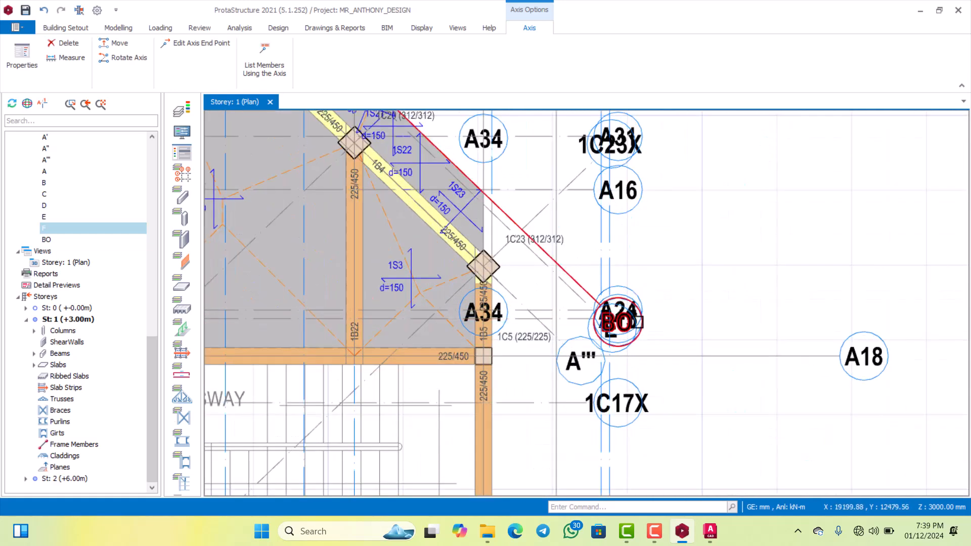
{"action": "scroll", "coordinate": [634, 324], "scroll_direction": "up", "scroll_amount": 3}
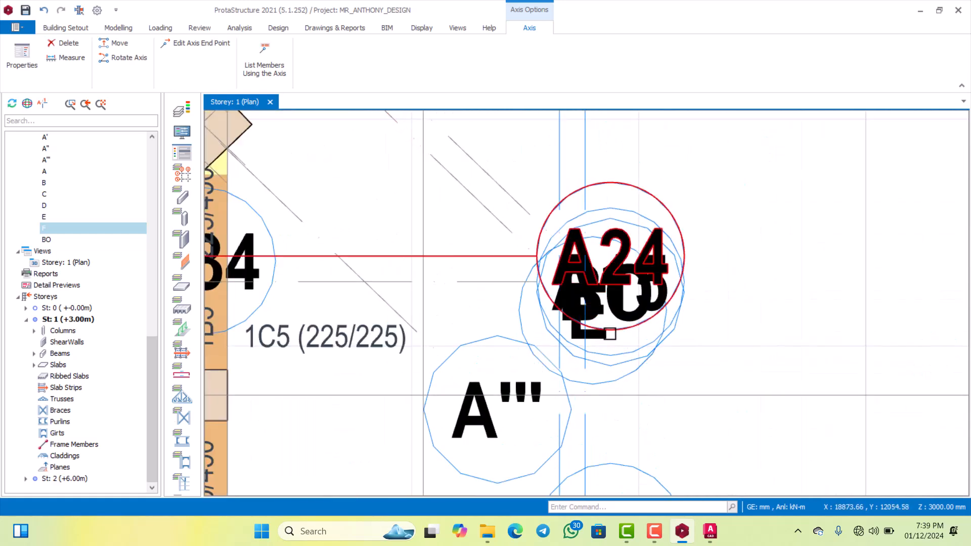
{"action": "double_click", "coordinate": [608, 333]}
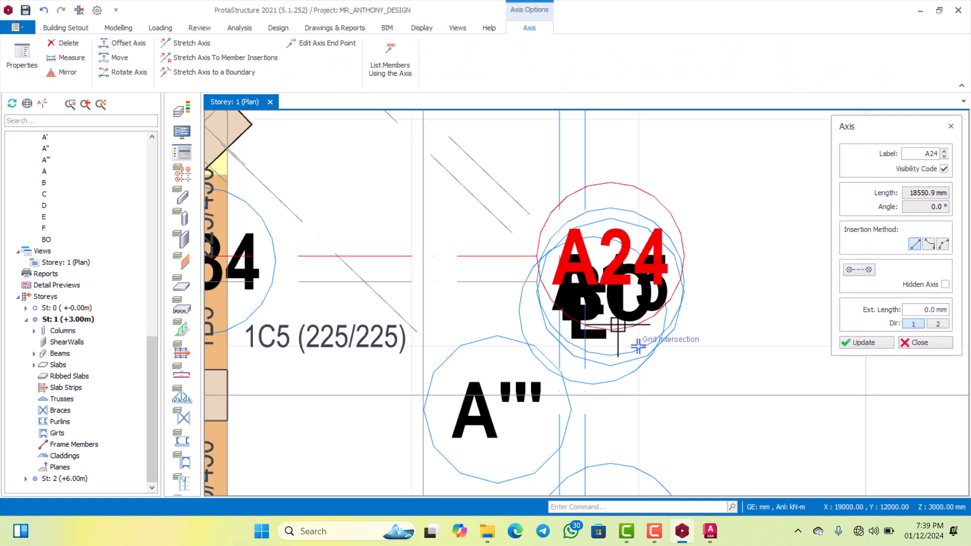
{"action": "left_click", "coordinate": [608, 337]}
{"action": "double_click", "coordinate": [606, 338]}
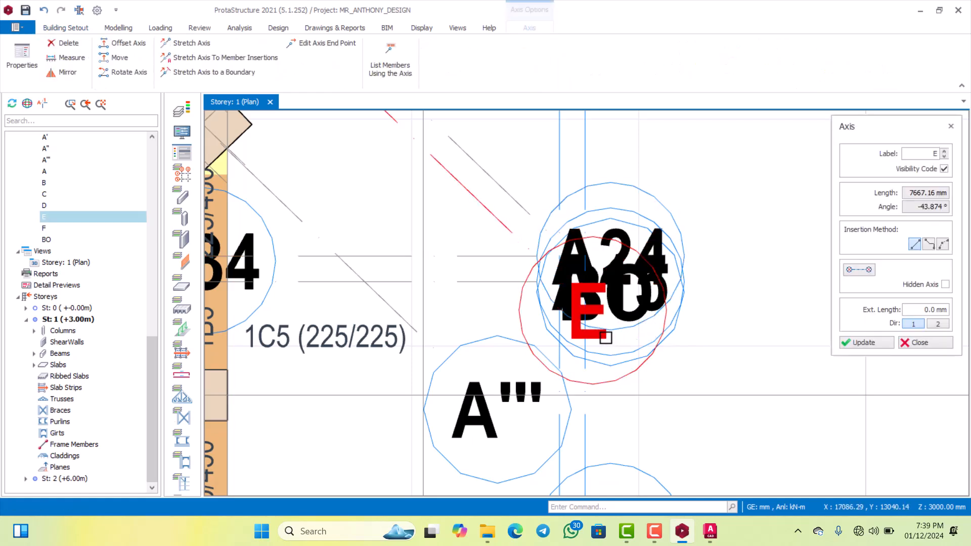
{"action": "double_click", "coordinate": [936, 154]}
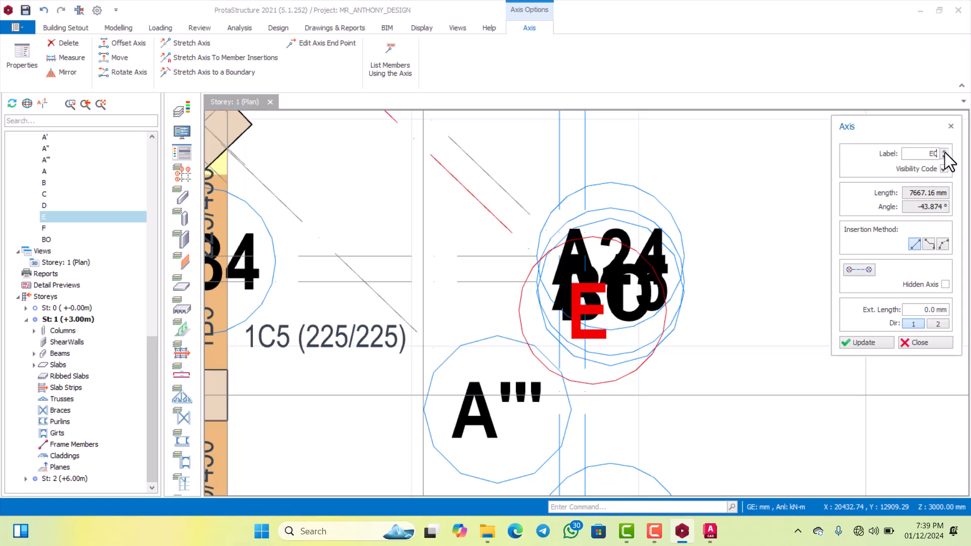
{"action": "left_click", "coordinate": [879, 342]}
{"action": "left_click", "coordinate": [906, 344]}
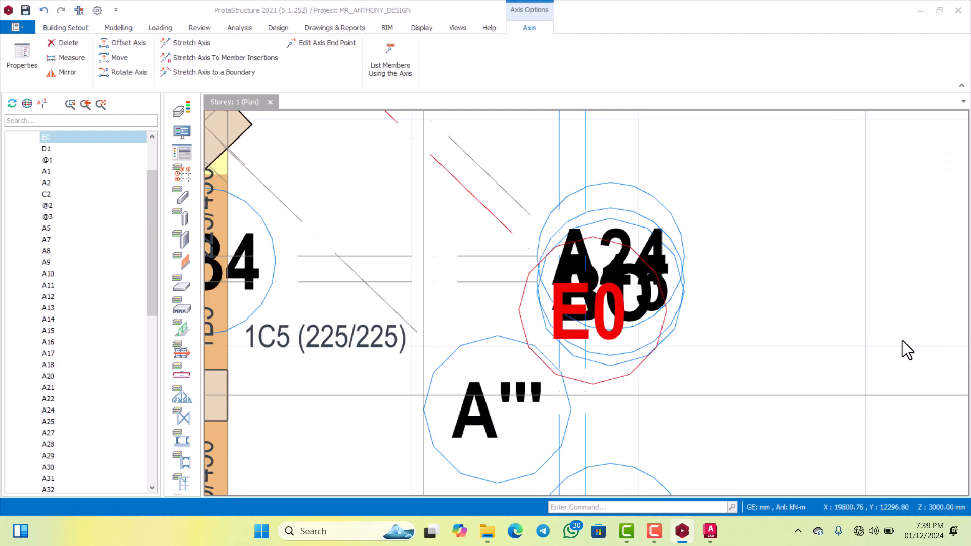
Look over the storey plan around the diagonal E0 axis and along the upper edge for the vertical axis that needs letter E.
{"action": "scroll", "coordinate": [735, 290], "scroll_direction": "down", "scroll_amount": 5}
{"action": "scroll", "coordinate": [456, 224], "scroll_direction": "up", "scroll_amount": 3}
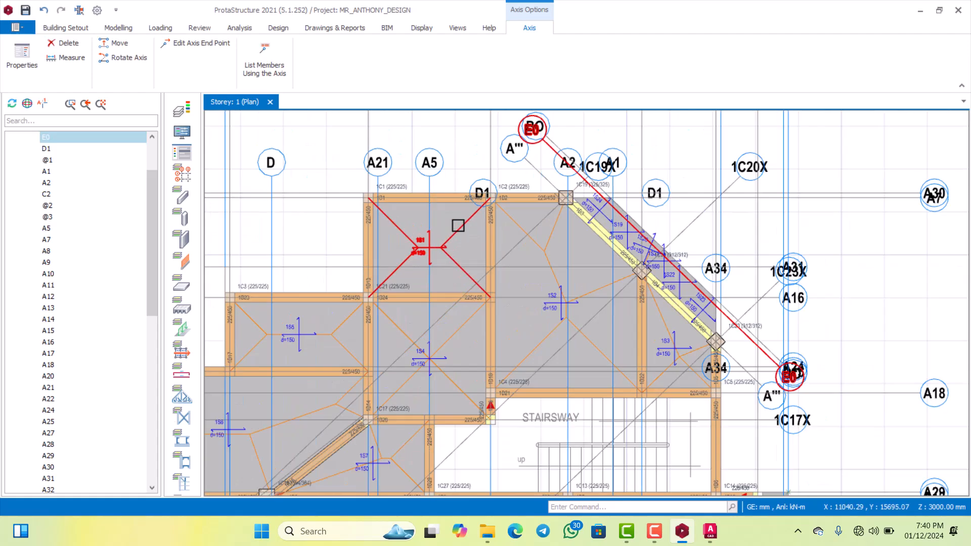
{"action": "scroll", "coordinate": [473, 223], "scroll_direction": "down", "scroll_amount": 5}
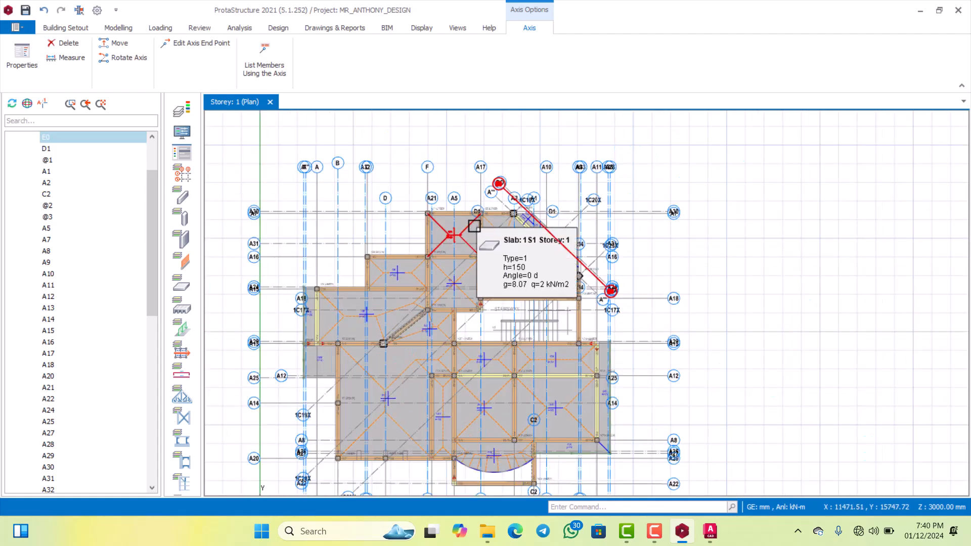
{"action": "scroll", "coordinate": [436, 236], "scroll_direction": "up", "scroll_amount": 3}
{"action": "scroll", "coordinate": [458, 202], "scroll_direction": "down", "scroll_amount": 2}
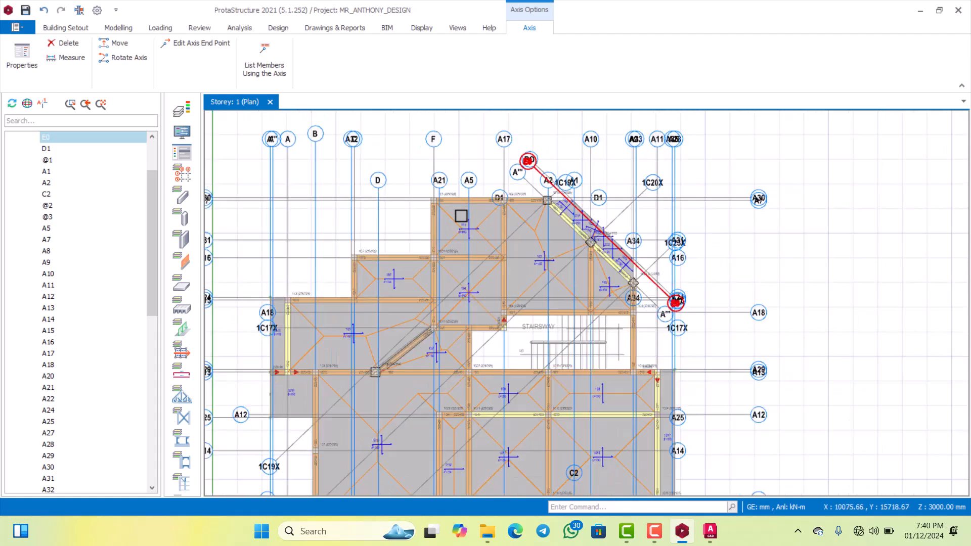
{"action": "scroll", "coordinate": [459, 139], "scroll_direction": "up", "scroll_amount": 2}
{"action": "scroll", "coordinate": [505, 160], "scroll_direction": "down", "scroll_amount": 2}
{"action": "scroll", "coordinate": [509, 158], "scroll_direction": "up", "scroll_amount": 4}
{"action": "scroll", "coordinate": [509, 158], "scroll_direction": "down", "scroll_amount": 4}
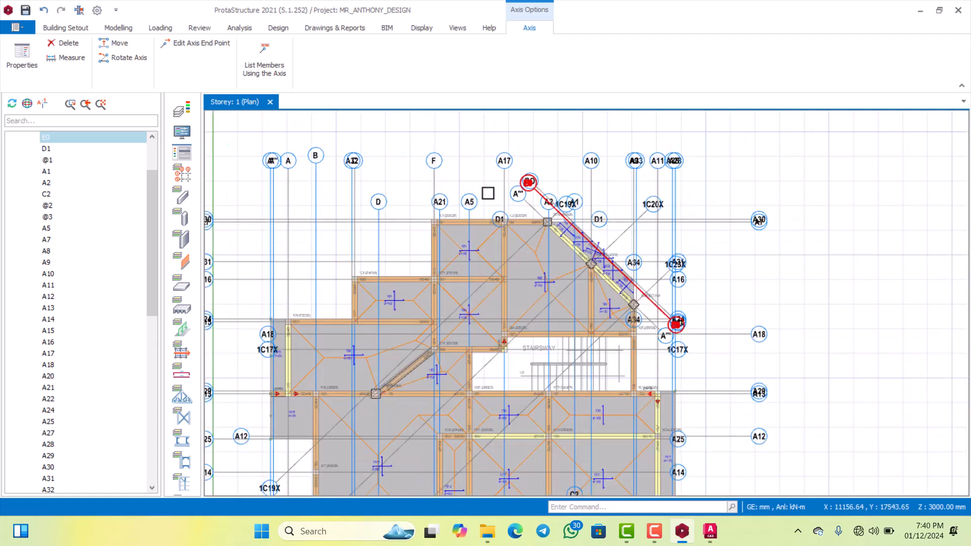
{"action": "scroll", "coordinate": [481, 273], "scroll_direction": "up", "scroll_amount": 2}
{"action": "scroll", "coordinate": [466, 306], "scroll_direction": "down", "scroll_amount": 2}
{"action": "scroll", "coordinate": [455, 324], "scroll_direction": "down", "scroll_amount": 1}
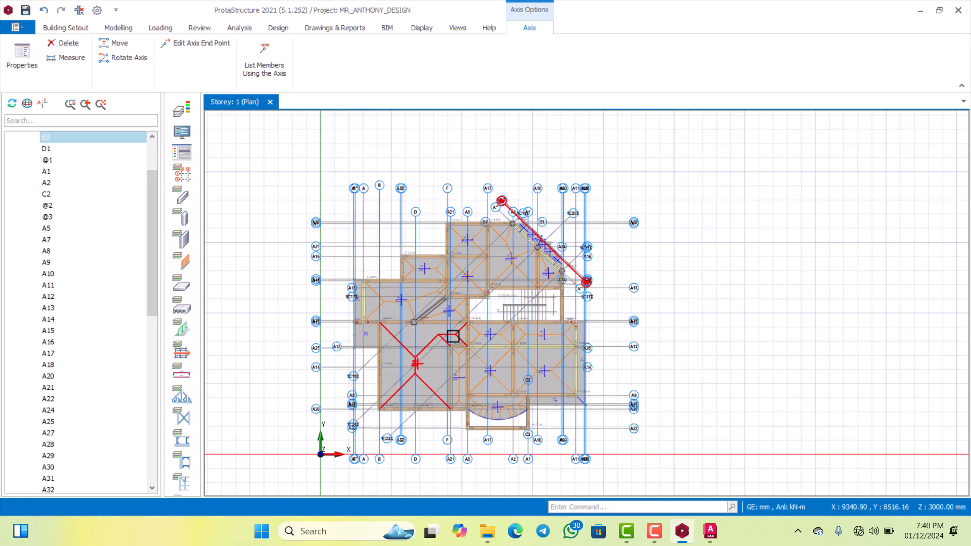
Relabel the vertical F axis through column 1C1 as E.
{"action": "scroll", "coordinate": [445, 191], "scroll_direction": "up", "scroll_amount": 5}
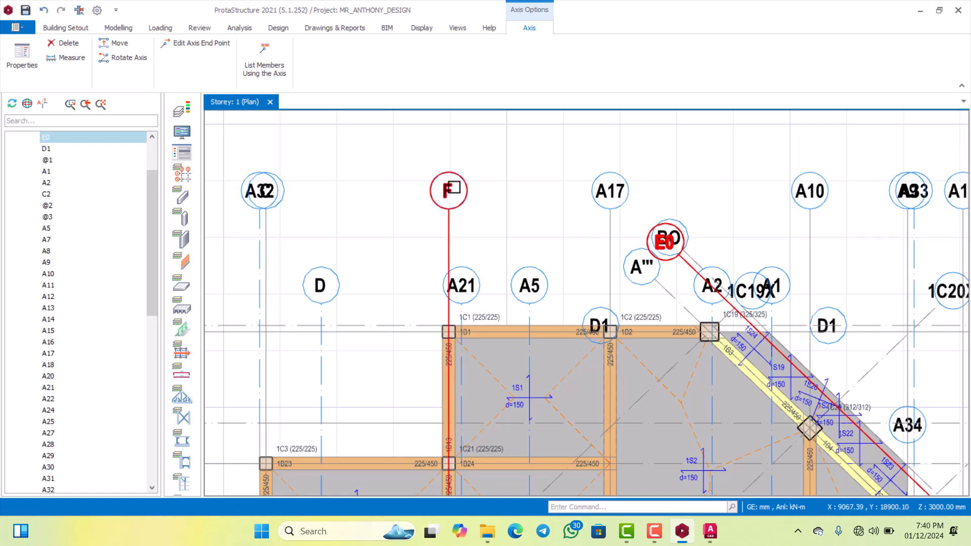
{"action": "double_click", "coordinate": [448, 191]}
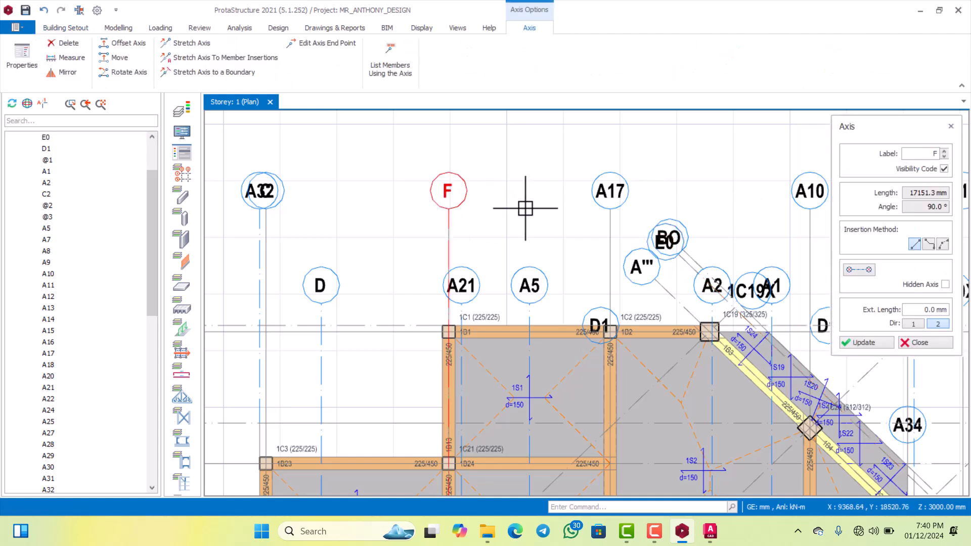
{"action": "left_click_drag", "start_coordinate": [927, 156], "coordinate": [943, 154]}
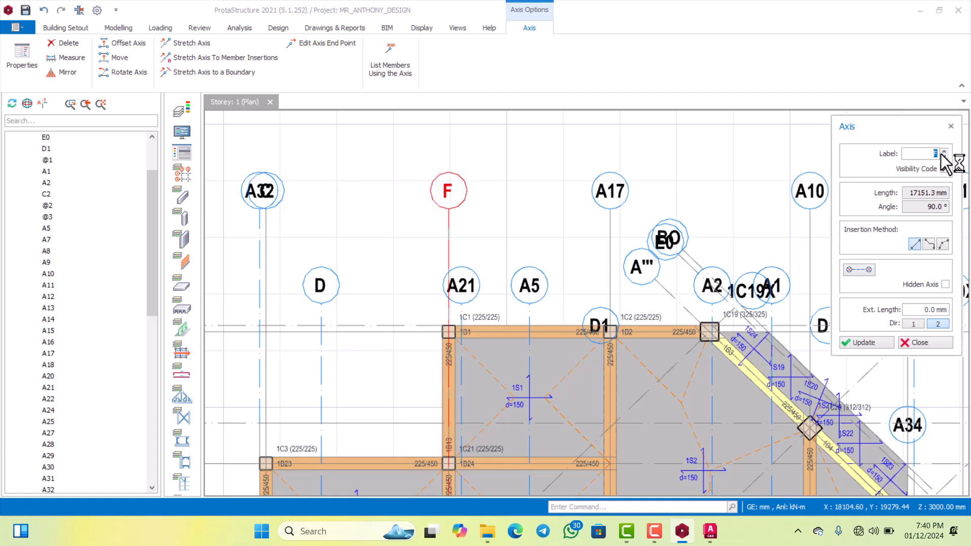
{"action": "type", "text": "E"}
{"action": "left_click", "coordinate": [863, 342]}
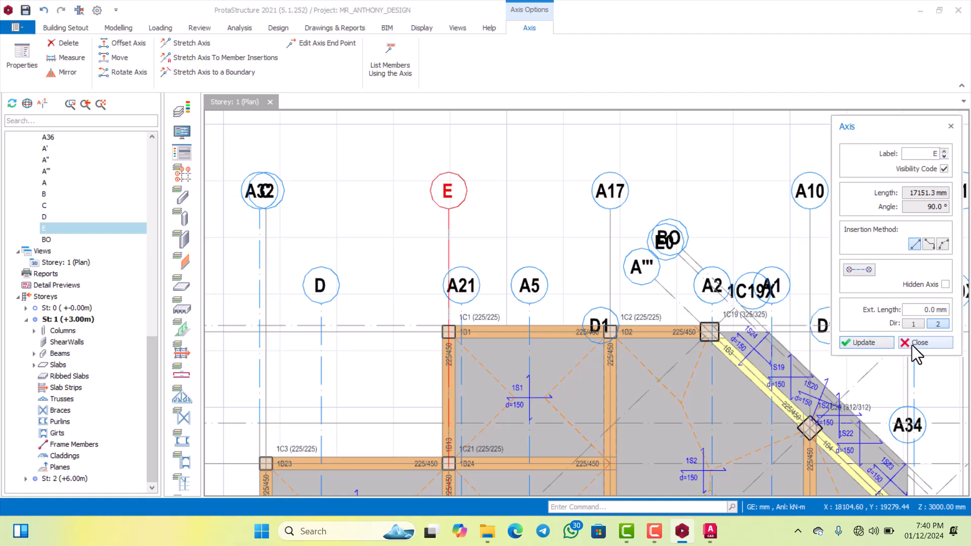
{"action": "left_click", "coordinate": [914, 344]}
{"action": "scroll", "coordinate": [513, 212], "scroll_direction": "down", "scroll_amount": 3}
{"action": "scroll", "coordinate": [508, 218], "scroll_direction": "up", "scroll_amount": 2}
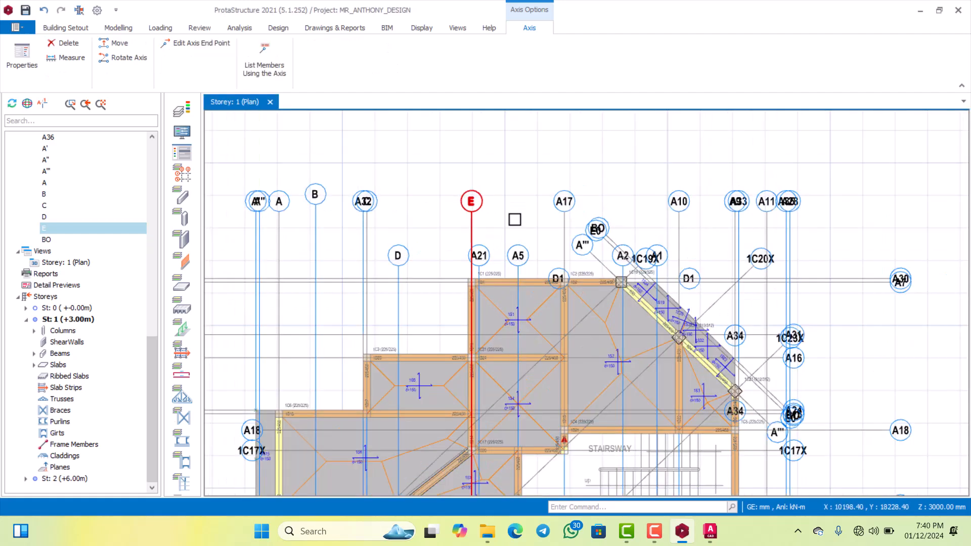
{"action": "key", "text": "Escape"}
Check the vertical axis labels along the plan's upper edge, from A across to A11, for the next gridline to rename.
{"action": "scroll", "coordinate": [514, 215], "scroll_direction": "down", "scroll_amount": 3}
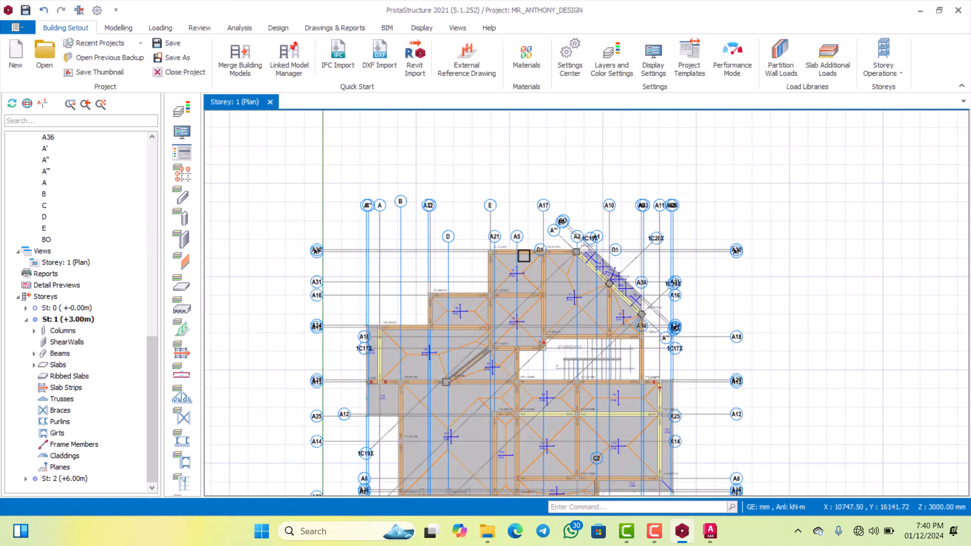
{"action": "scroll", "coordinate": [524, 243], "scroll_direction": "up", "scroll_amount": 2}
{"action": "scroll", "coordinate": [526, 230], "scroll_direction": "down", "scroll_amount": 3}
{"action": "scroll", "coordinate": [520, 253], "scroll_direction": "up", "scroll_amount": 3}
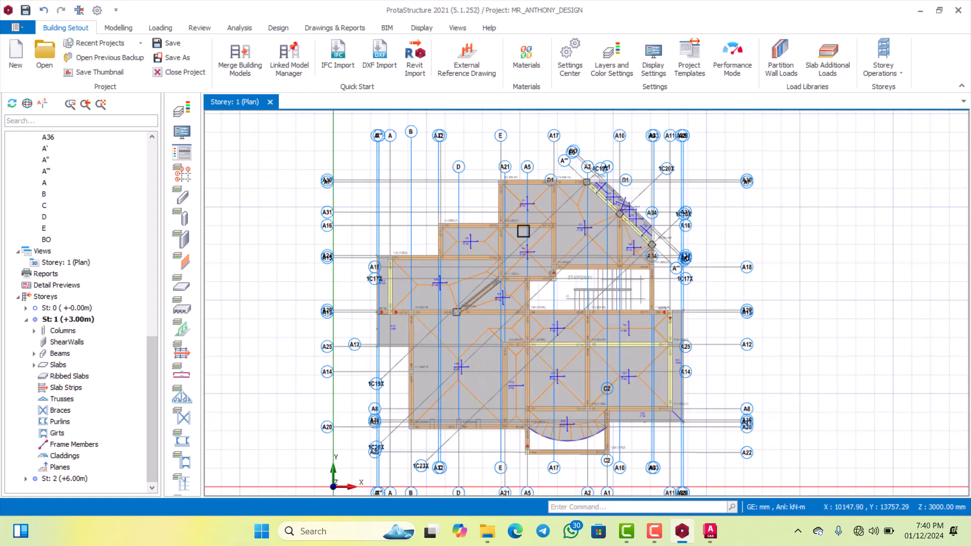
{"action": "scroll", "coordinate": [528, 213], "scroll_direction": "down", "scroll_amount": 1}
{"action": "scroll", "coordinate": [537, 196], "scroll_direction": "down", "scroll_amount": 3}
{"action": "scroll", "coordinate": [526, 167], "scroll_direction": "up", "scroll_amount": 3}
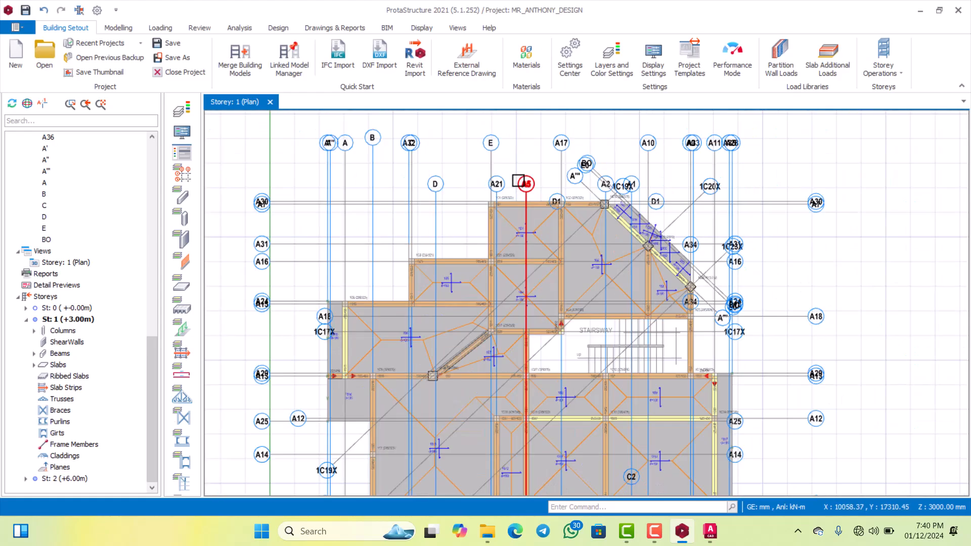
{"action": "scroll", "coordinate": [498, 271], "scroll_direction": "down", "scroll_amount": 2}
{"action": "scroll", "coordinate": [503, 221], "scroll_direction": "up", "scroll_amount": 3}
{"action": "scroll", "coordinate": [522, 265], "scroll_direction": "down", "scroll_amount": 3}
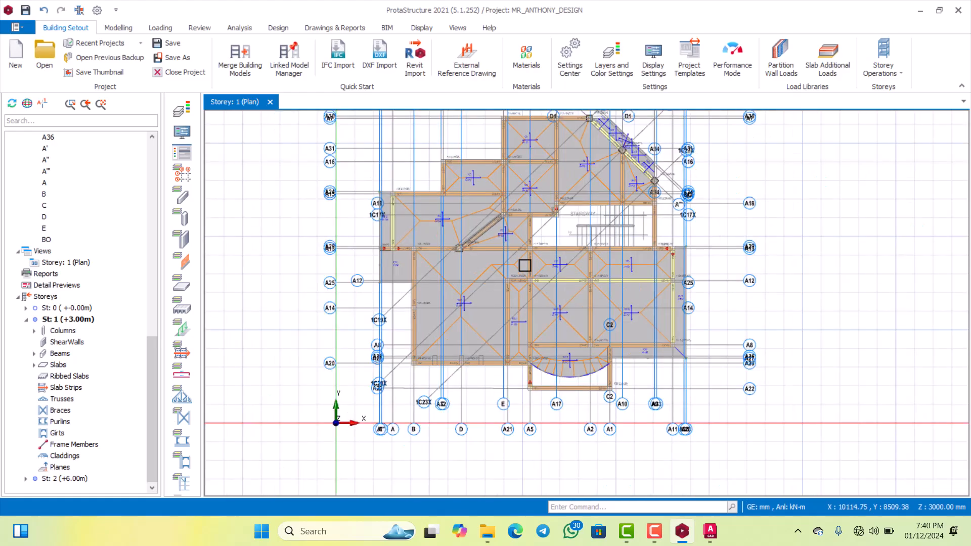
{"action": "scroll", "coordinate": [489, 210], "scroll_direction": "up", "scroll_amount": 5}
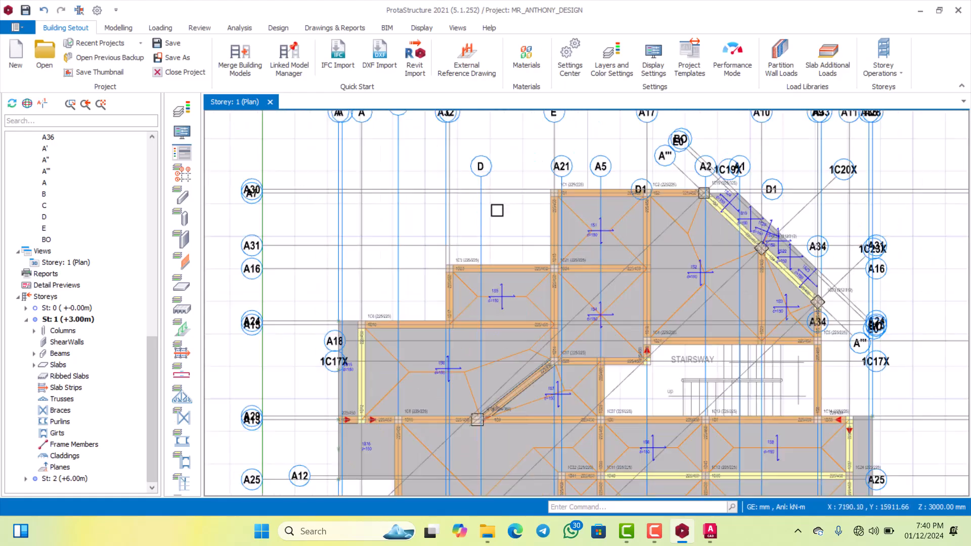
{"action": "scroll", "coordinate": [458, 273], "scroll_direction": "down", "scroll_amount": 5}
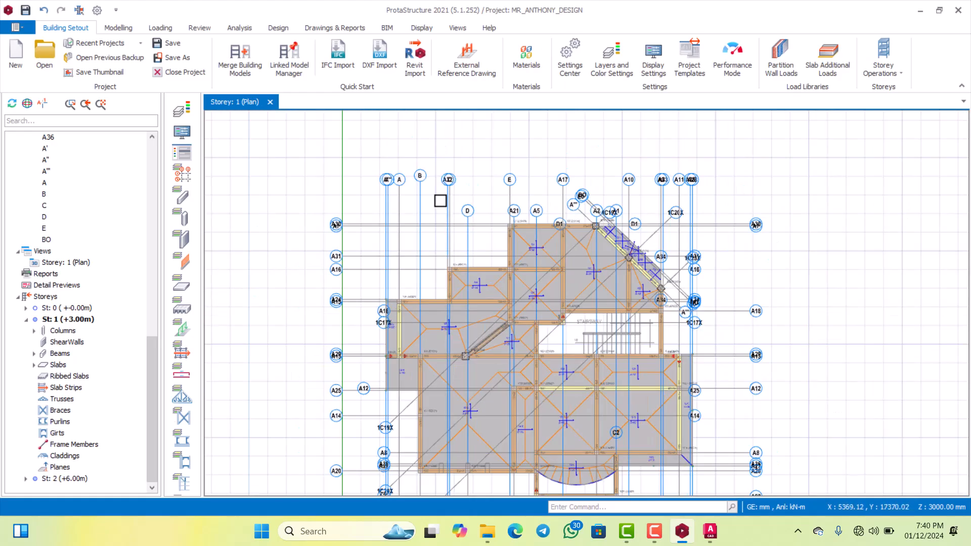
Compare the axis labels above column 1C1 with those below the curved slab, tracing the A21 axis beside E.
{"action": "scroll", "coordinate": [440, 202], "scroll_direction": "up", "scroll_amount": 6}
{"action": "scroll", "coordinate": [447, 178], "scroll_direction": "up", "scroll_amount": 3}
{"action": "scroll", "coordinate": [469, 167], "scroll_direction": "down", "scroll_amount": 2}
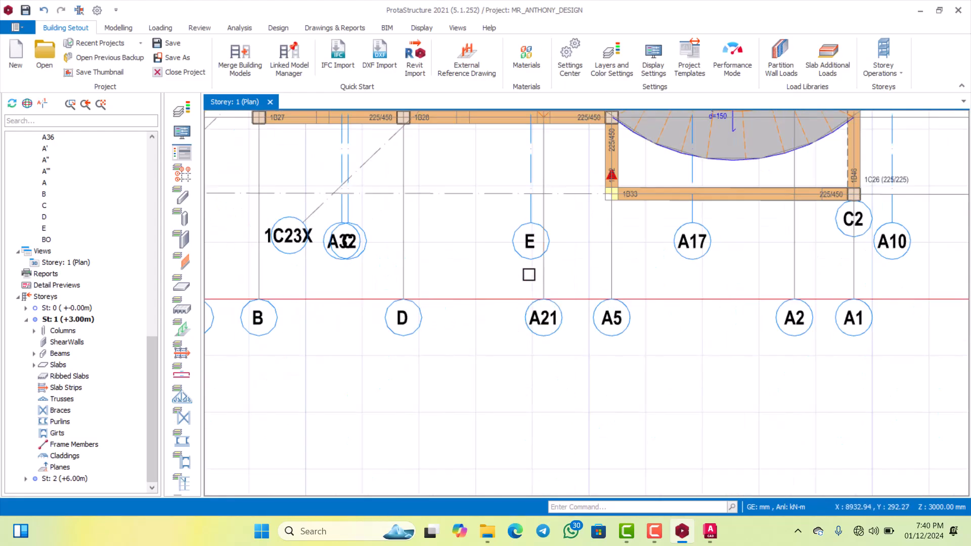
{"action": "scroll", "coordinate": [528, 275], "scroll_direction": "down", "scroll_amount": 10}
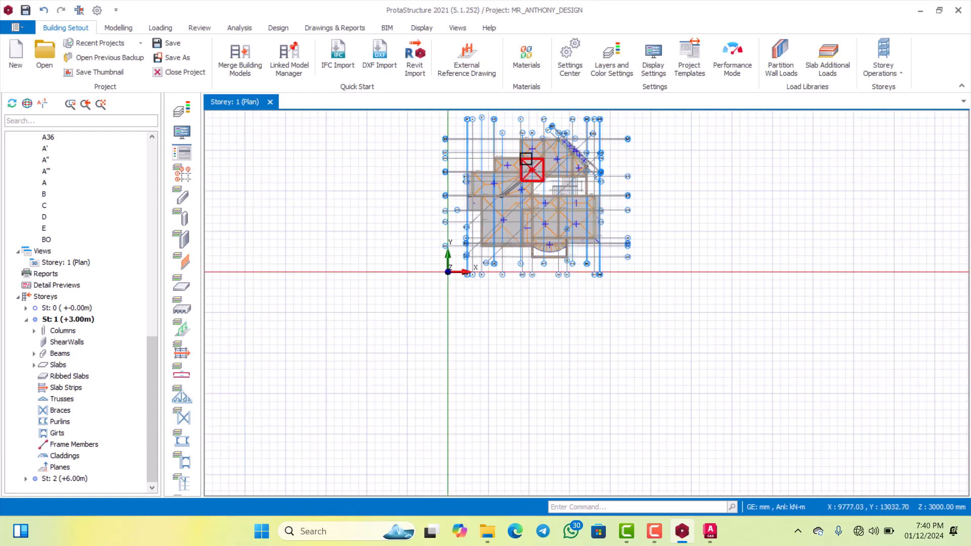
{"action": "scroll", "coordinate": [526, 158], "scroll_direction": "up", "scroll_amount": 8}
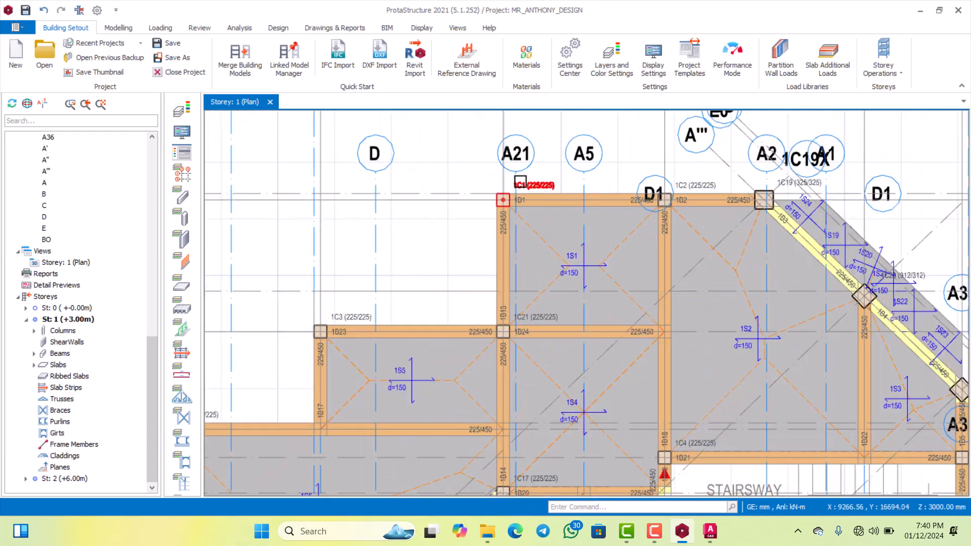
{"action": "scroll", "coordinate": [520, 180], "scroll_direction": "down", "scroll_amount": 6}
{"action": "scroll", "coordinate": [525, 330], "scroll_direction": "up", "scroll_amount": 3}
{"action": "scroll", "coordinate": [525, 304], "scroll_direction": "down", "scroll_amount": 5}
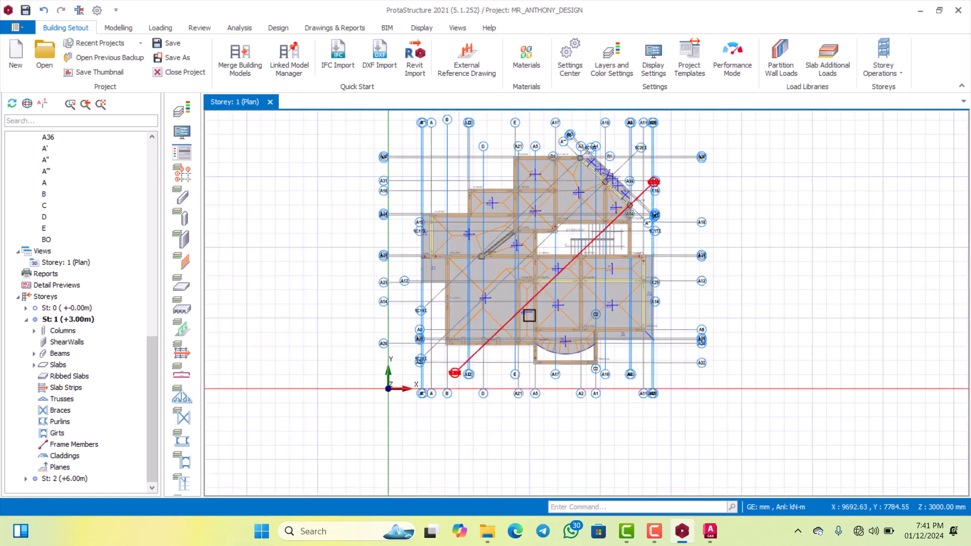
{"action": "scroll", "coordinate": [526, 318], "scroll_direction": "up", "scroll_amount": 5}
{"action": "scroll", "coordinate": [513, 329], "scroll_direction": "down", "scroll_amount": 2}
{"action": "scroll", "coordinate": [512, 373], "scroll_direction": "up", "scroll_amount": 4}
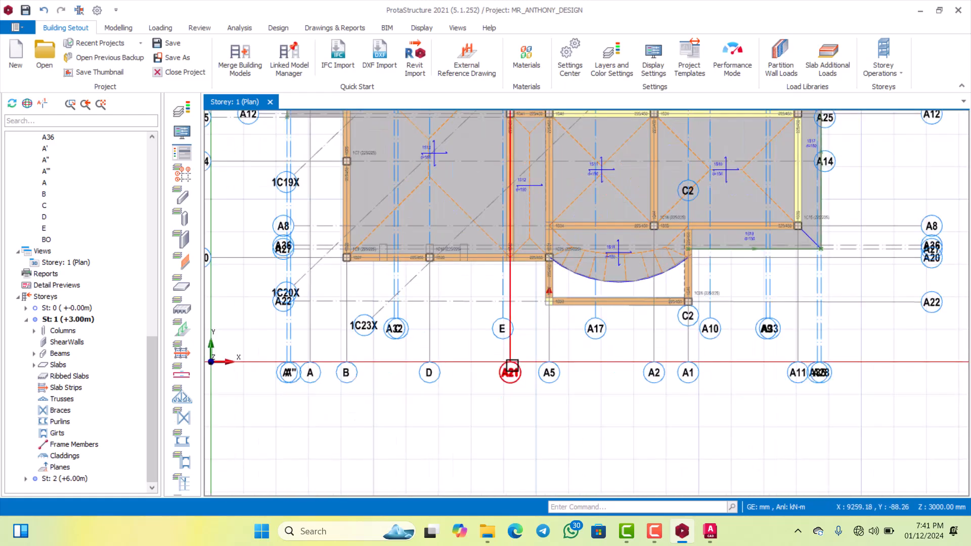
Switch to AutoCAD and read the gridline letters below the general arrangement plan on either side of the 1200 bay.
{"action": "left_click", "coordinate": [710, 532]}
{"action": "scroll", "coordinate": [577, 304], "scroll_direction": "down", "scroll_amount": 5}
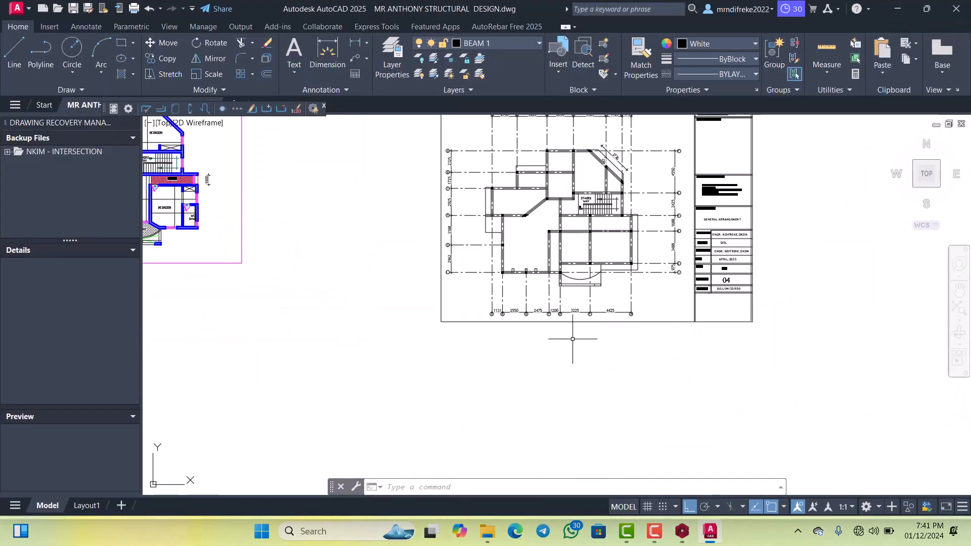
{"action": "scroll", "coordinate": [559, 293], "scroll_direction": "up", "scroll_amount": 6}
{"action": "scroll", "coordinate": [524, 340], "scroll_direction": "down", "scroll_amount": 3}
{"action": "scroll", "coordinate": [514, 304], "scroll_direction": "up", "scroll_amount": 5}
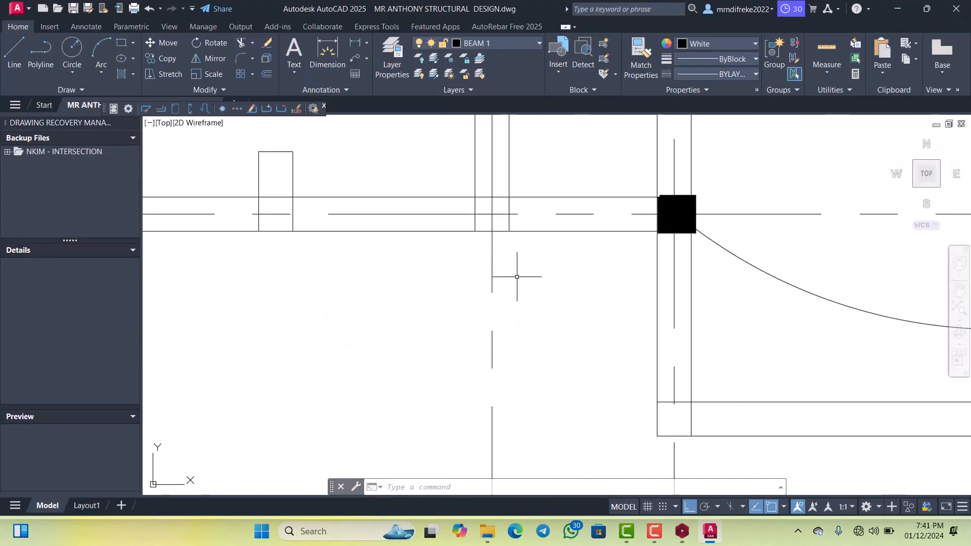
{"action": "scroll", "coordinate": [514, 283], "scroll_direction": "down", "scroll_amount": 5}
{"action": "scroll", "coordinate": [519, 323], "scroll_direction": "up", "scroll_amount": 5}
{"action": "scroll", "coordinate": [531, 325], "scroll_direction": "up", "scroll_amount": 3}
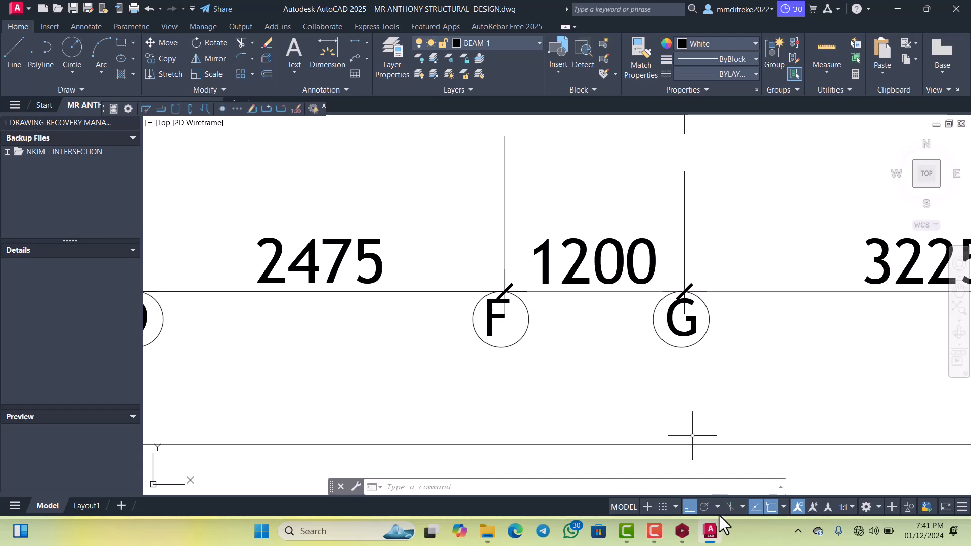
Switch back to ProtaStructure and relabel the vertical A21 axis between D and A5 as F.
{"action": "left_click", "coordinate": [683, 531]}
{"action": "scroll", "coordinate": [597, 345], "scroll_direction": "down", "scroll_amount": 3}
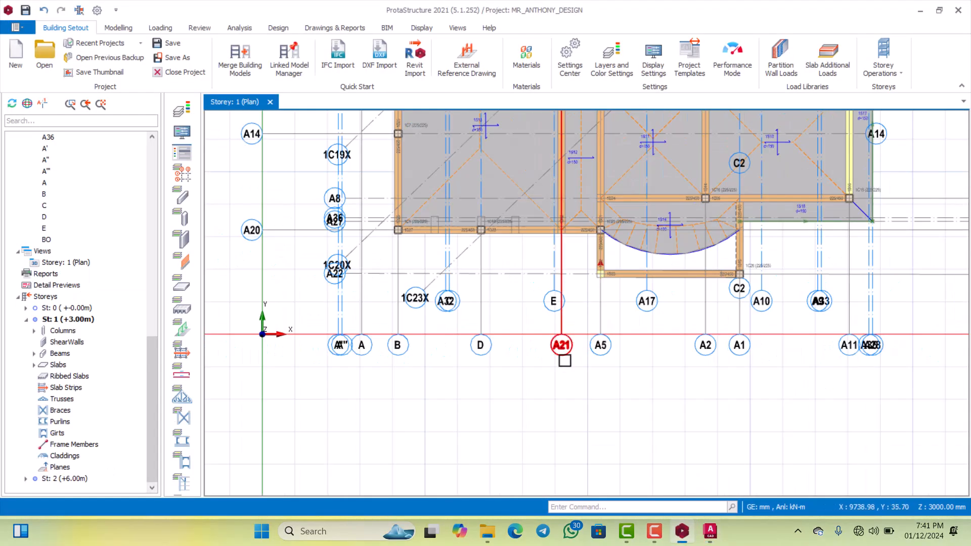
{"action": "scroll", "coordinate": [560, 354], "scroll_direction": "up", "scroll_amount": 2}
{"action": "left_click", "coordinate": [571, 332]}
{"action": "double_click", "coordinate": [571, 332]}
{"action": "scroll", "coordinate": [566, 336], "scroll_direction": "up", "scroll_amount": 3}
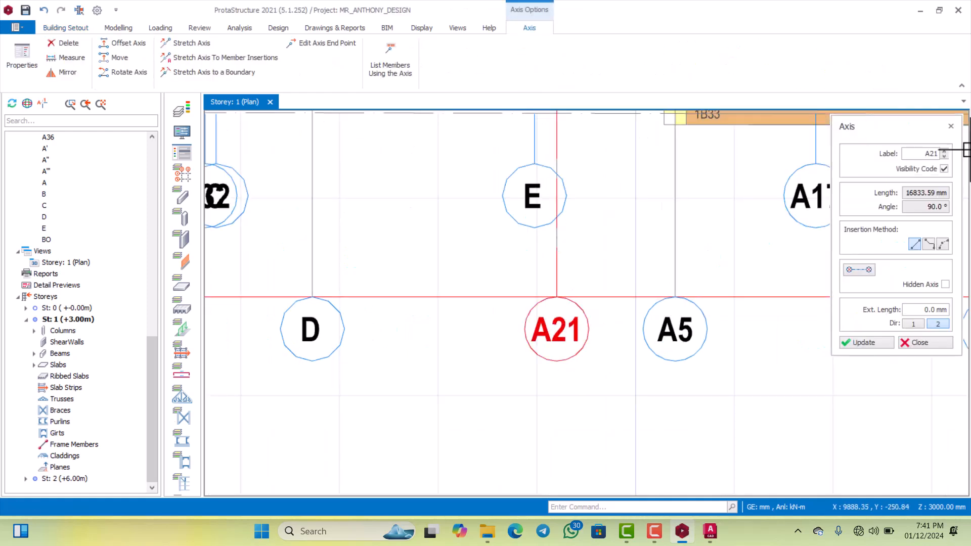
{"action": "left_click_drag", "start_coordinate": [926, 155], "coordinate": [945, 159]}
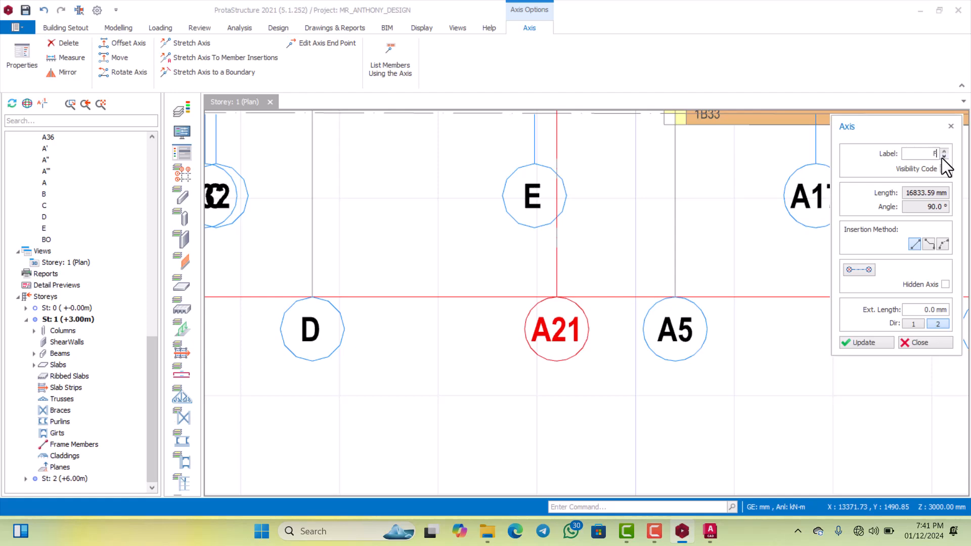
{"action": "left_click", "coordinate": [870, 342]}
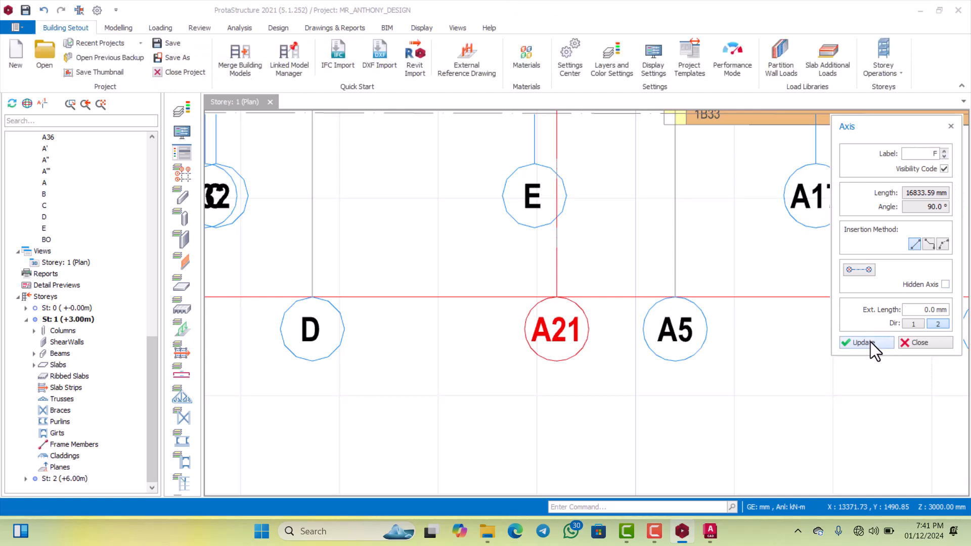
{"action": "left_click", "coordinate": [914, 344]}
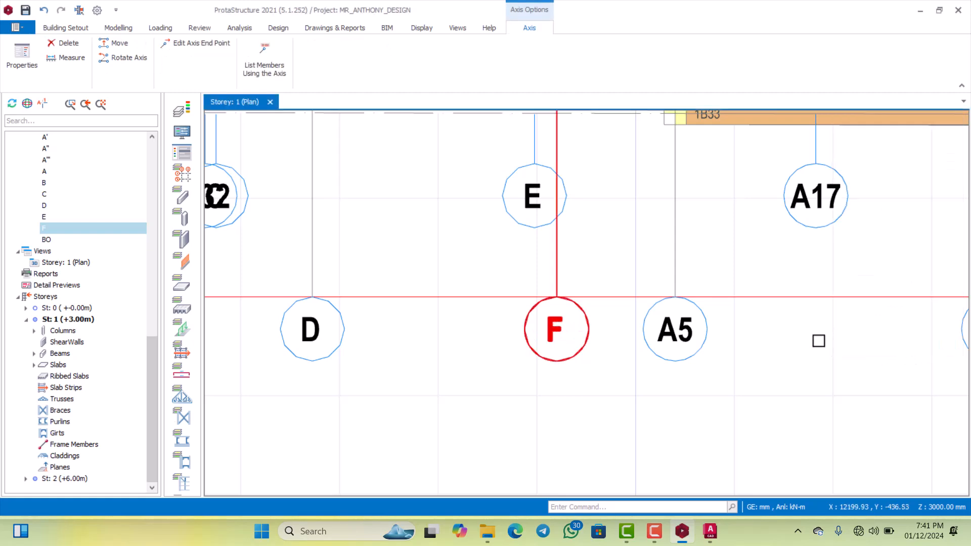
{"action": "scroll", "coordinate": [602, 337], "scroll_direction": "down", "scroll_amount": 2}
{"action": "key", "text": "Escape"}
{"action": "scroll", "coordinate": [602, 296], "scroll_direction": "down", "scroll_amount": 5}
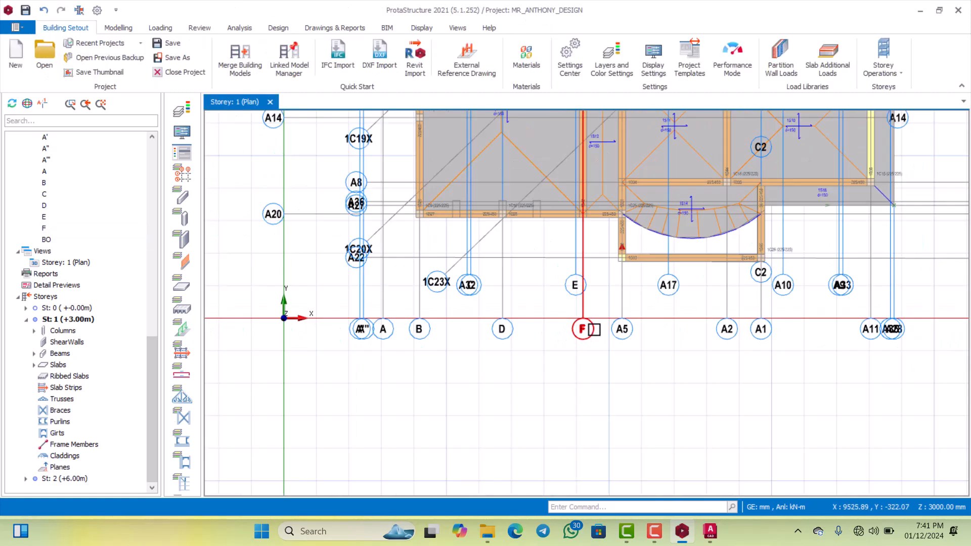
Review the renamed axes along the plan's lower edge, from A across to M.
{"action": "scroll", "coordinate": [575, 304], "scroll_direction": "down", "scroll_amount": 3}
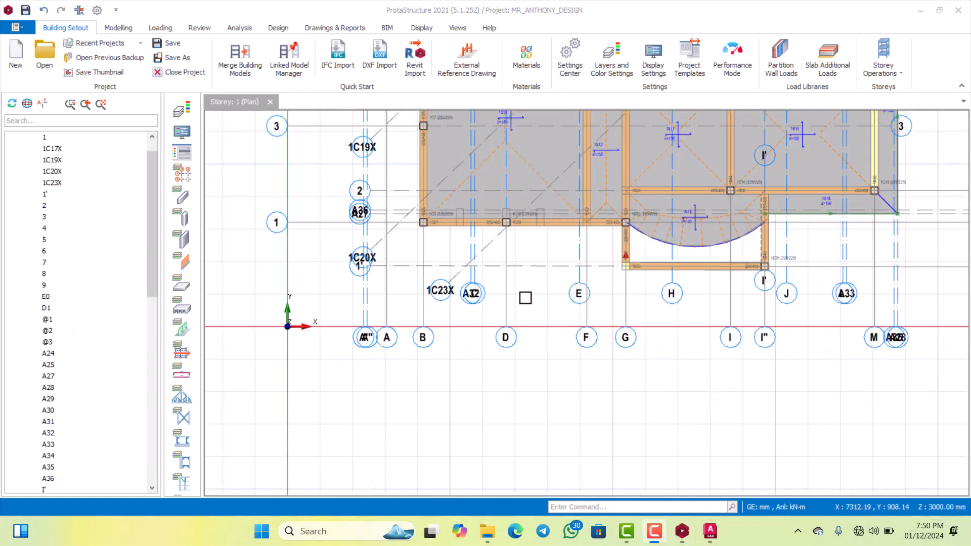
{"action": "scroll", "coordinate": [524, 353], "scroll_direction": "down", "scroll_amount": 1}
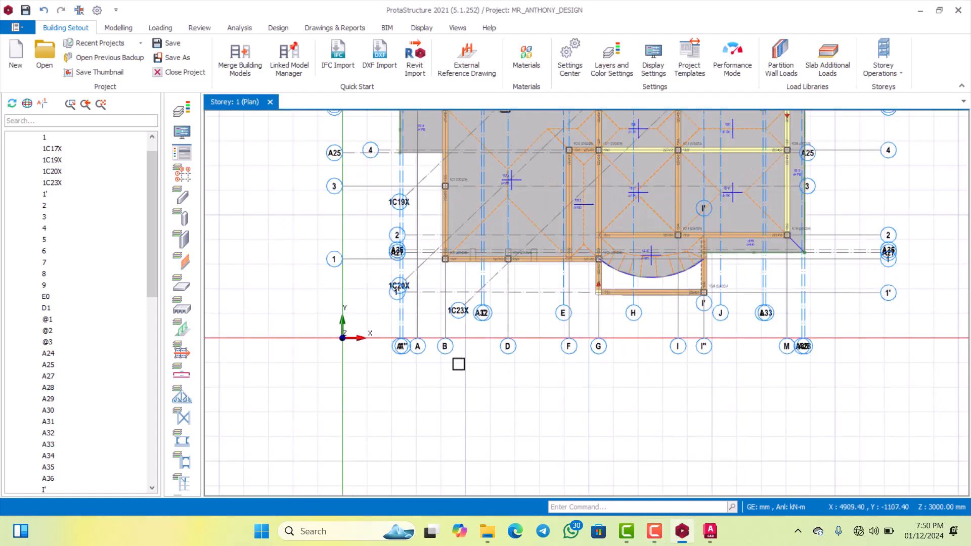
{"action": "scroll", "coordinate": [459, 364], "scroll_direction": "up", "scroll_amount": 5}
{"action": "scroll", "coordinate": [451, 353], "scroll_direction": "down", "scroll_amount": 4}
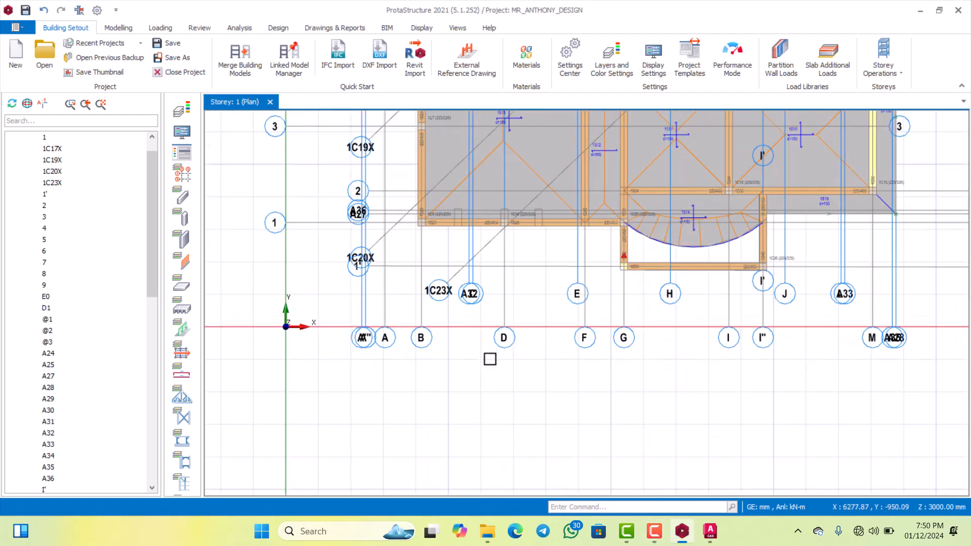
{"action": "scroll", "coordinate": [696, 351], "scroll_direction": "up", "scroll_amount": 3}
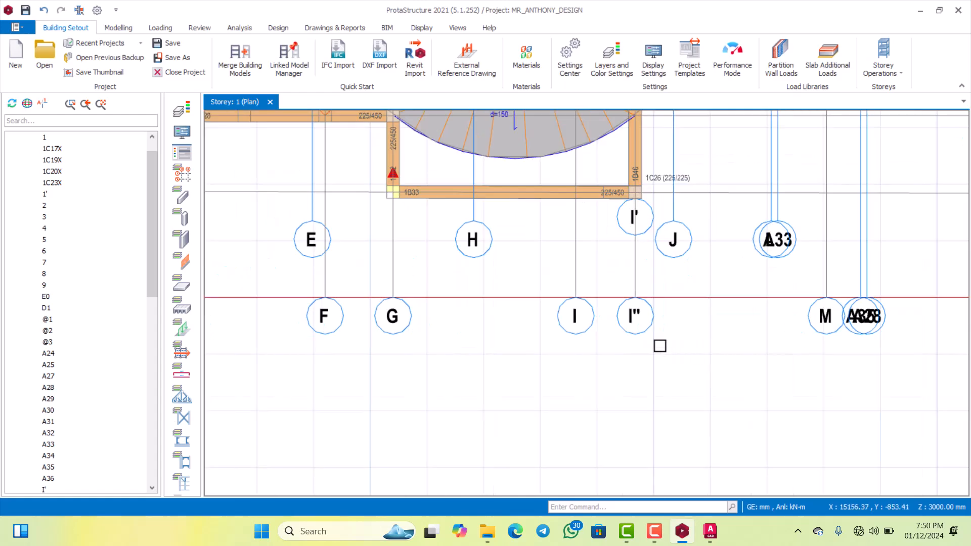
{"action": "scroll", "coordinate": [660, 346], "scroll_direction": "down", "scroll_amount": 1}
{"action": "scroll", "coordinate": [733, 327], "scroll_direction": "up", "scroll_amount": 1}
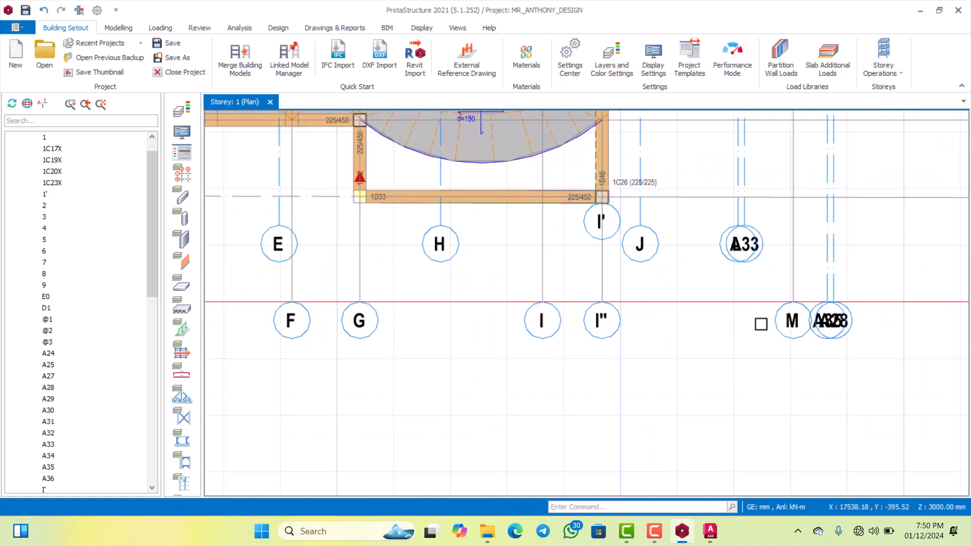
Switch to AutoCAD and check the gridline letters below the general arrangement plan at both ends of the 4425 bay.
{"action": "scroll", "coordinate": [761, 323], "scroll_direction": "down", "scroll_amount": 2}
{"action": "scroll", "coordinate": [759, 334], "scroll_direction": "up", "scroll_amount": 3}
{"action": "scroll", "coordinate": [692, 316], "scroll_direction": "down", "scroll_amount": 3}
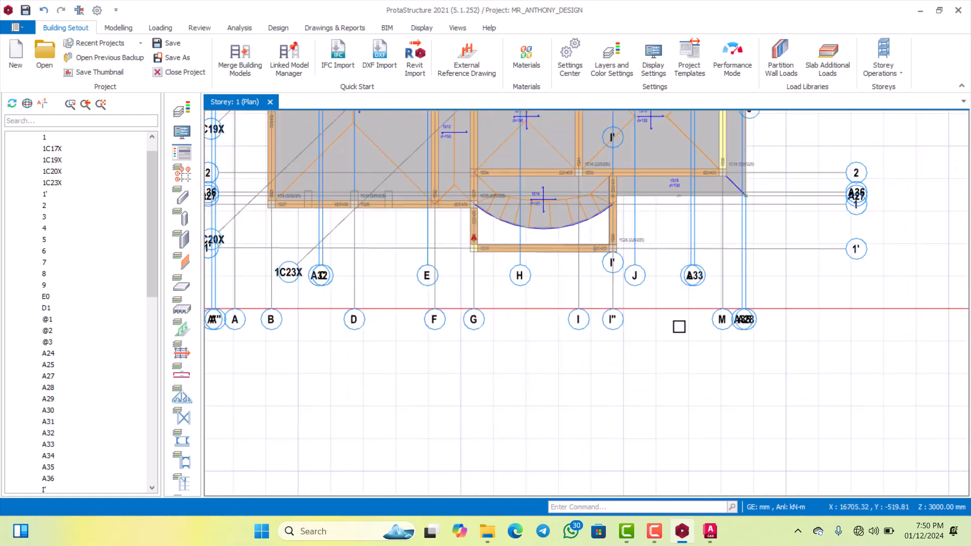
{"action": "scroll", "coordinate": [708, 326], "scroll_direction": "up", "scroll_amount": 3}
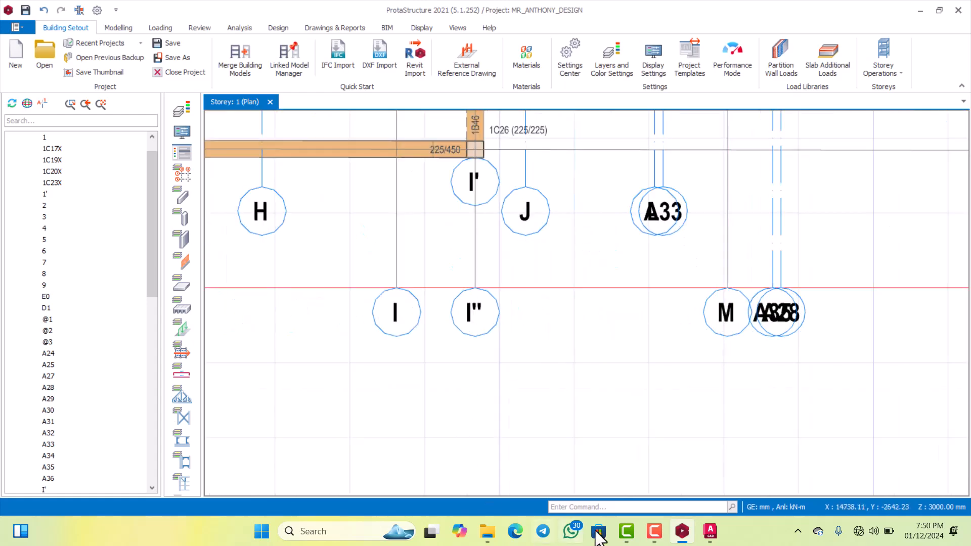
{"action": "left_click", "coordinate": [710, 531]}
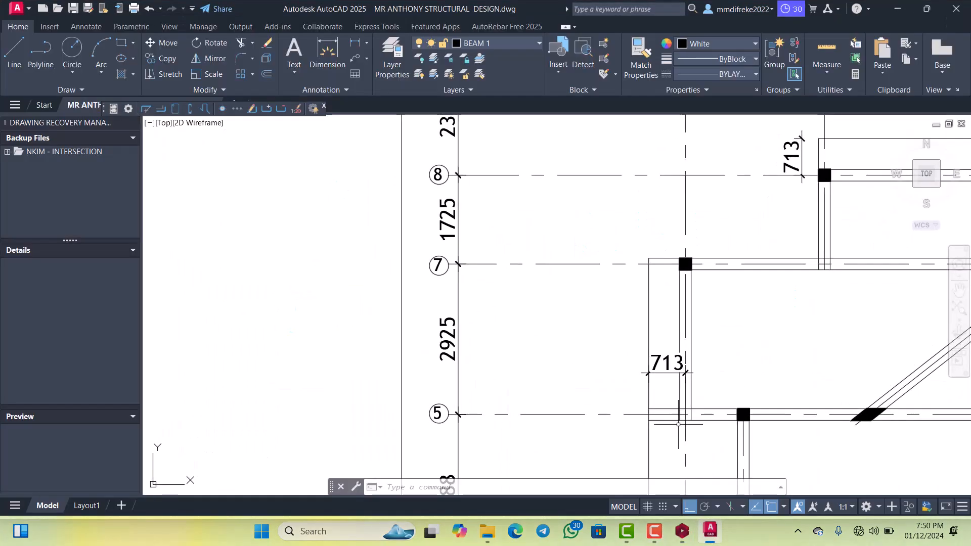
{"action": "scroll", "coordinate": [678, 424], "scroll_direction": "down", "scroll_amount": 6}
{"action": "scroll", "coordinate": [593, 339], "scroll_direction": "up", "scroll_amount": 6}
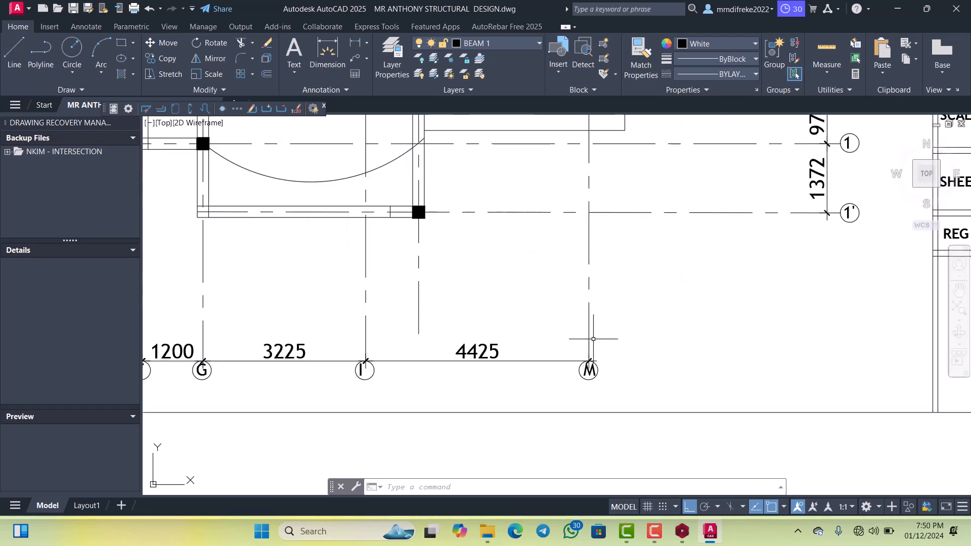
{"action": "scroll", "coordinate": [593, 339], "scroll_direction": "up", "scroll_amount": 2}
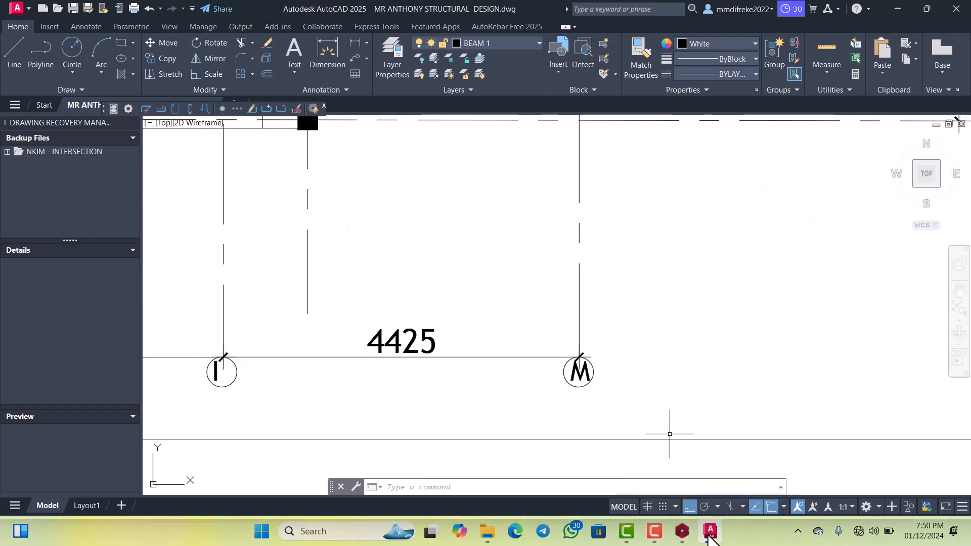
Switch back to ProtaStructure and check the axis labels between I and M along the plan's lower edge.
{"action": "left_click", "coordinate": [710, 531]}
{"action": "scroll", "coordinate": [712, 319], "scroll_direction": "down", "scroll_amount": 3}
{"action": "scroll", "coordinate": [712, 324], "scroll_direction": "up", "scroll_amount": 3}
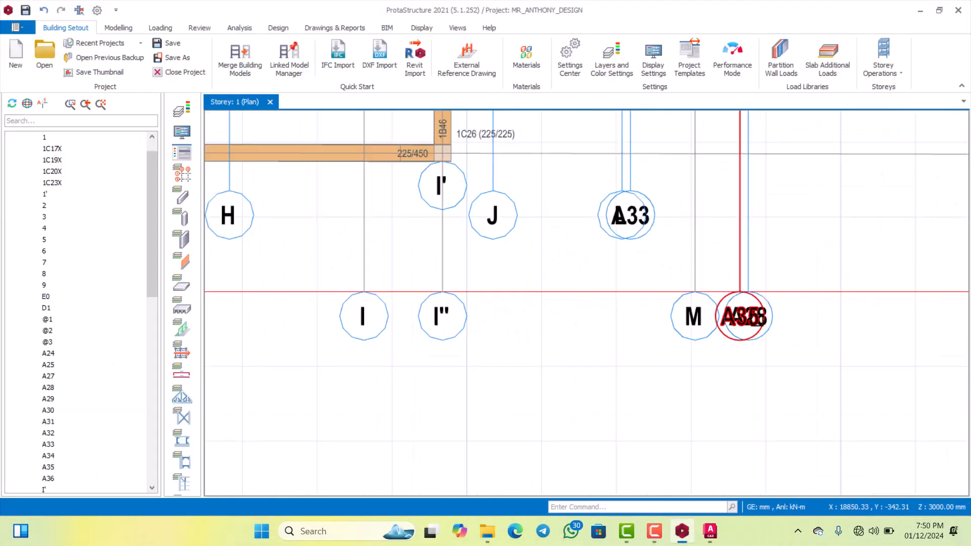
{"action": "scroll", "coordinate": [753, 349], "scroll_direction": "down", "scroll_amount": 3}
{"action": "scroll", "coordinate": [752, 345], "scroll_direction": "up", "scroll_amount": 2}
{"action": "scroll", "coordinate": [733, 360], "scroll_direction": "down", "scroll_amount": 2}
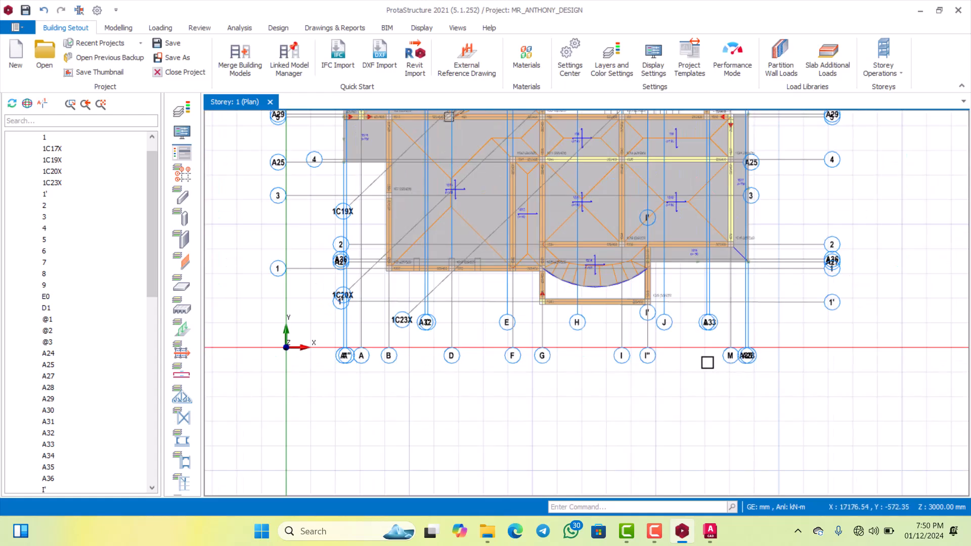
{"action": "scroll", "coordinate": [708, 363], "scroll_direction": "up", "scroll_amount": 2}
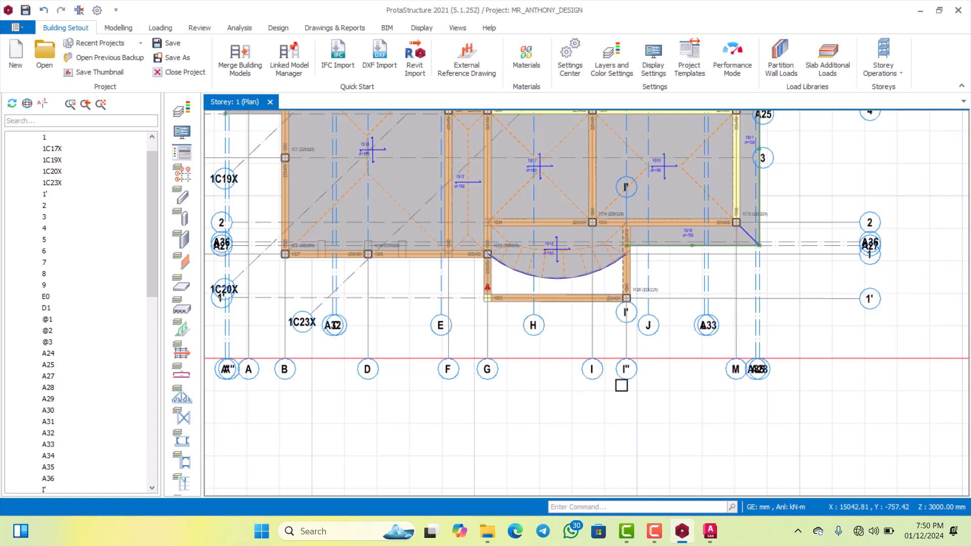
{"action": "scroll", "coordinate": [549, 356], "scroll_direction": "down", "scroll_amount": 3}
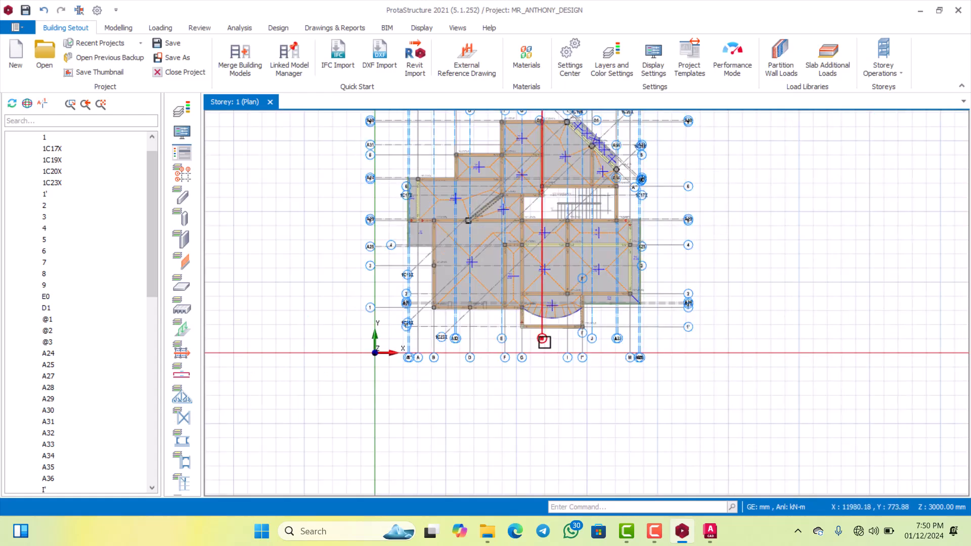
Examine the numbered axes beside the plan, from axis 1 near the origin up to the diagonal corner.
{"action": "scroll", "coordinate": [381, 334], "scroll_direction": "up", "scroll_amount": 4}
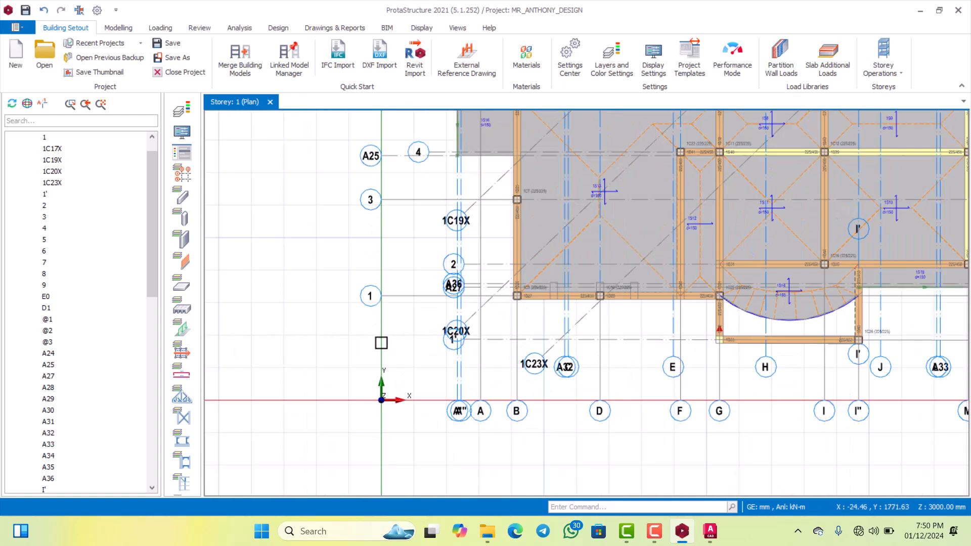
{"action": "scroll", "coordinate": [363, 296], "scroll_direction": "up", "scroll_amount": 2}
{"action": "scroll", "coordinate": [368, 315], "scroll_direction": "down", "scroll_amount": 5}
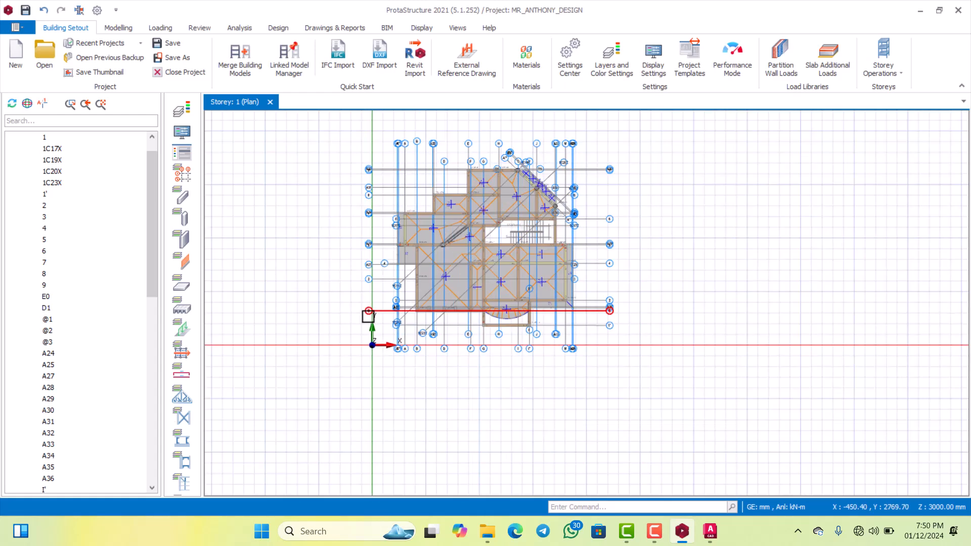
{"action": "scroll", "coordinate": [457, 229], "scroll_direction": "up", "scroll_amount": 4}
{"action": "scroll", "coordinate": [656, 248], "scroll_direction": "down", "scroll_amount": 3}
{"action": "scroll", "coordinate": [656, 248], "scroll_direction": "up", "scroll_amount": 1}
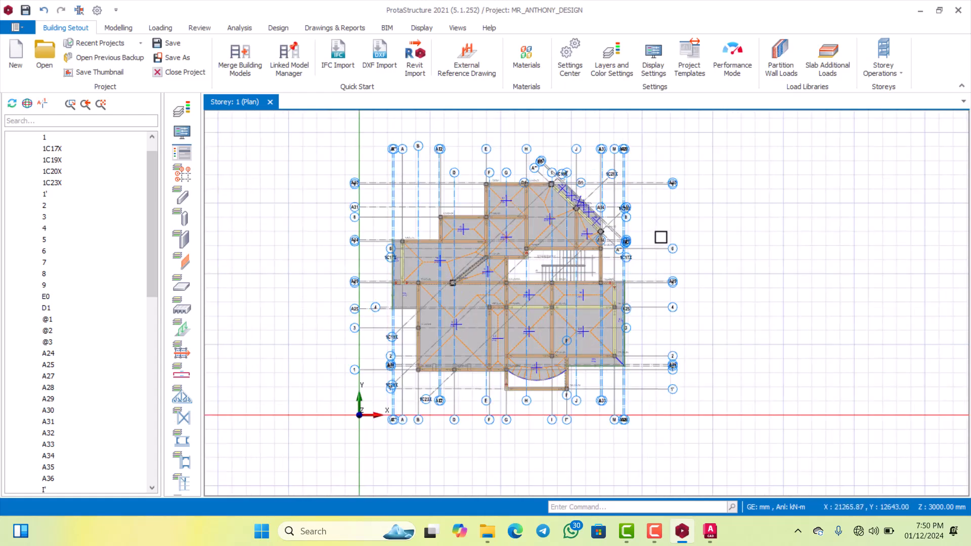
{"action": "scroll", "coordinate": [662, 248], "scroll_direction": "down", "scroll_amount": 1}
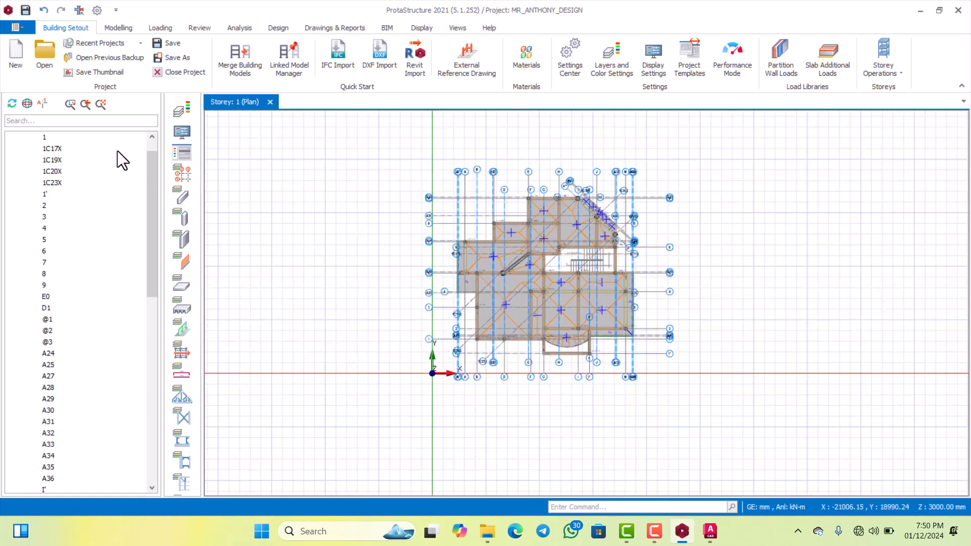
Look through the axis names listed in the structure tree, from 1 through the letters to BO.
{"action": "scroll", "coordinate": [151, 148], "scroll_direction": "up", "scroll_amount": 1}
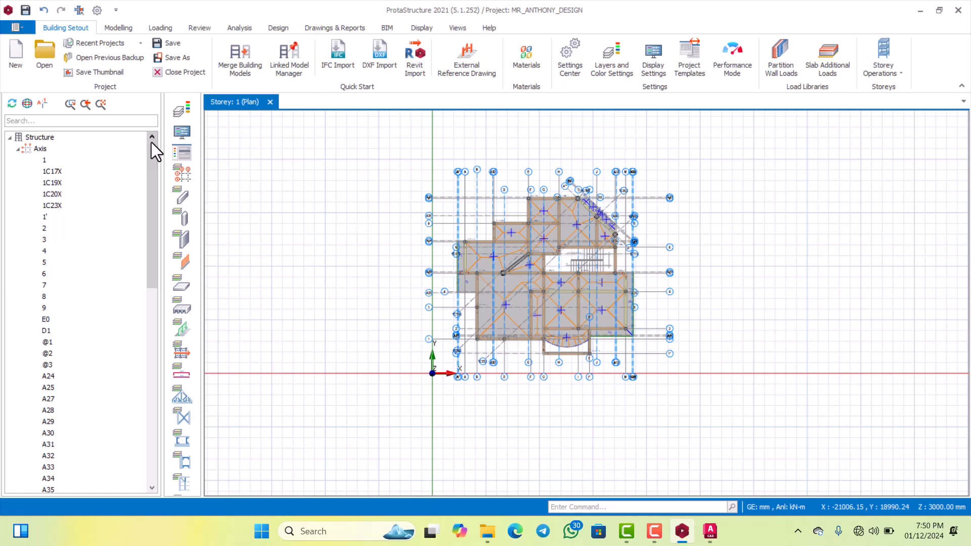
{"action": "scroll", "coordinate": [154, 278], "scroll_direction": "down", "scroll_amount": 7}
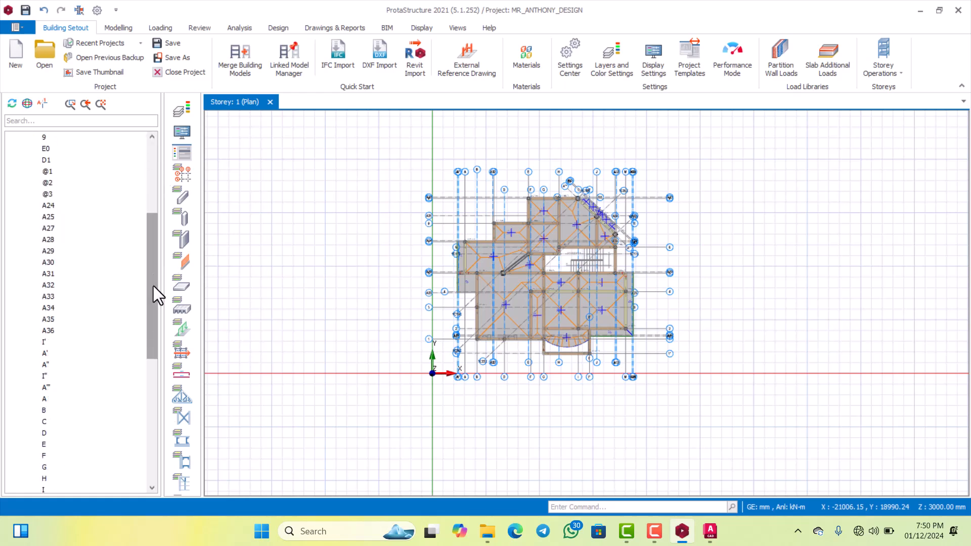
{"action": "scroll", "coordinate": [153, 288], "scroll_direction": "up", "scroll_amount": 7}
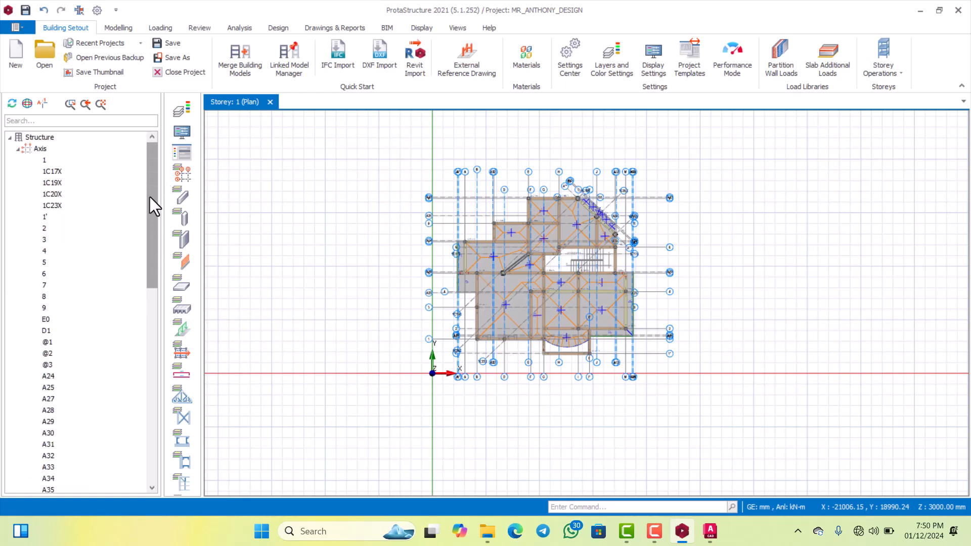
{"action": "scroll", "coordinate": [149, 203], "scroll_direction": "down", "scroll_amount": 8}
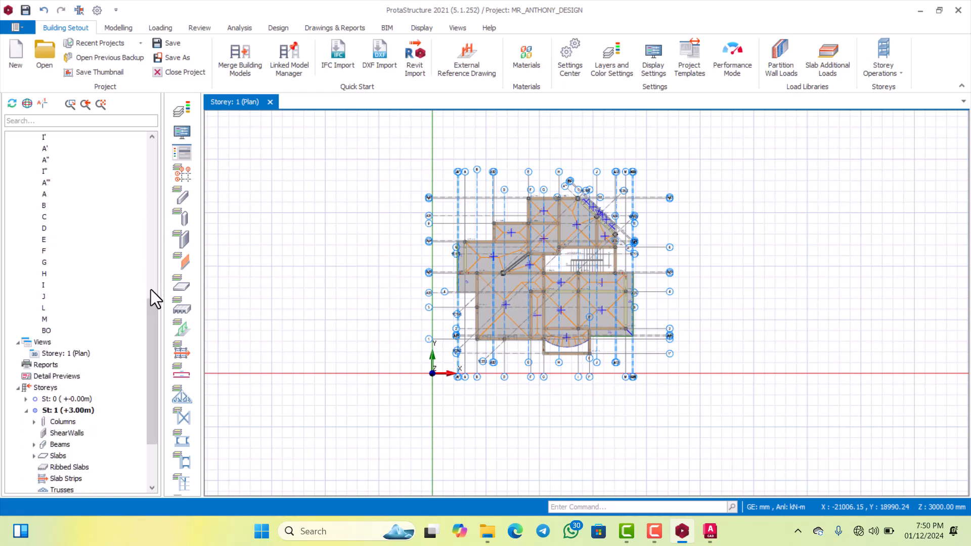
{"action": "scroll", "coordinate": [120, 357], "scroll_direction": "down", "scroll_amount": 2}
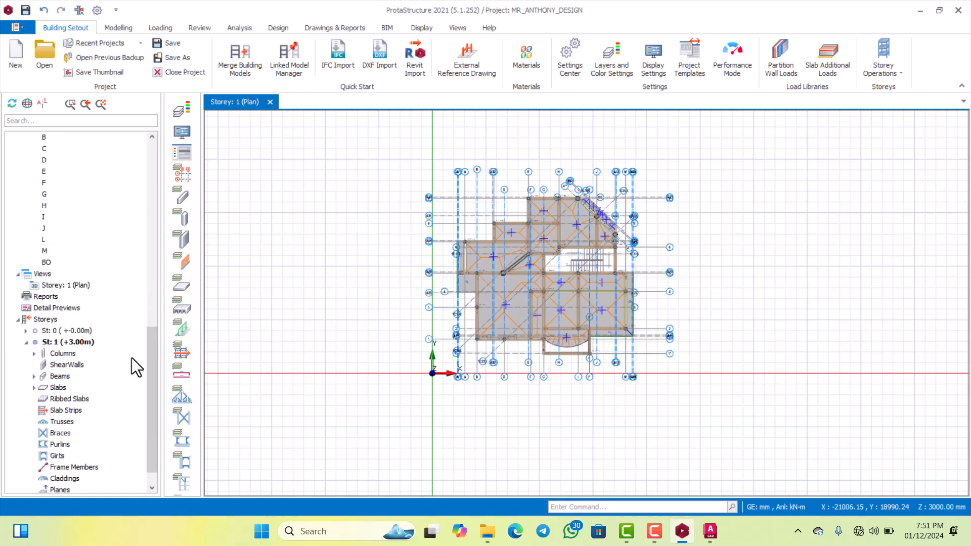
Change the Storey 1 plan to a 3D view and examine the building frame above the labelled axes.
{"action": "right_click", "coordinate": [82, 286]}
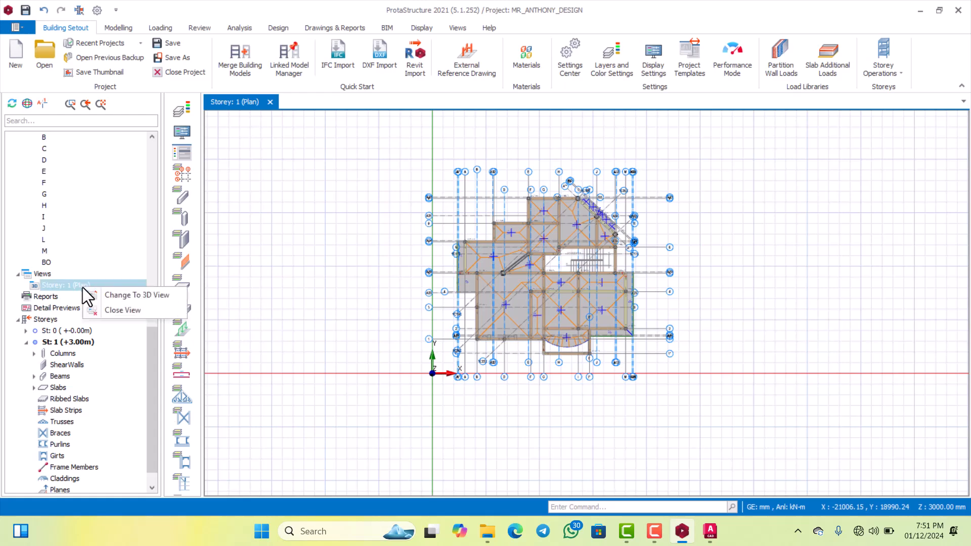
{"action": "left_click", "coordinate": [111, 293]}
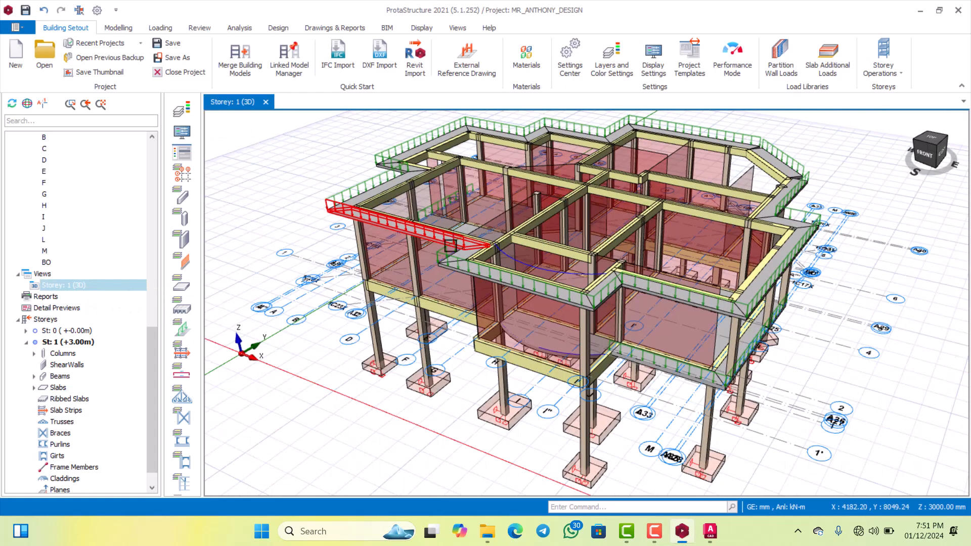
{"action": "scroll", "coordinate": [493, 273], "scroll_direction": "up", "scroll_amount": 3}
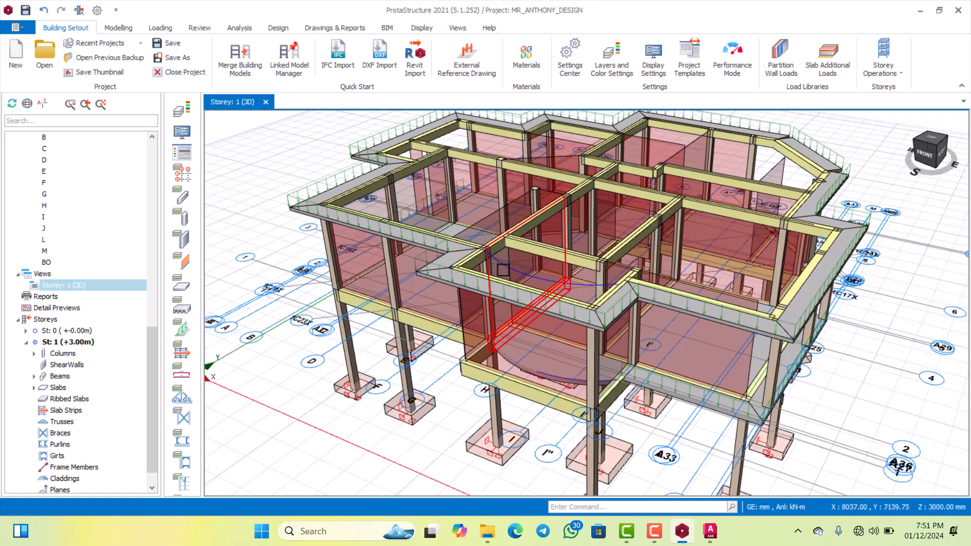
{"action": "scroll", "coordinate": [455, 263], "scroll_direction": "down", "scroll_amount": 5}
{"action": "scroll", "coordinate": [427, 239], "scroll_direction": "up", "scroll_amount": 4}
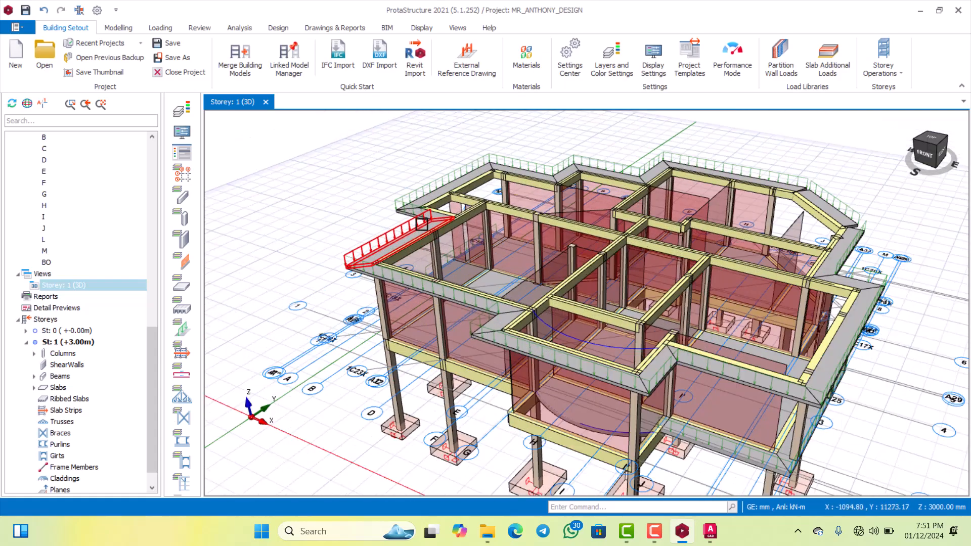
{"action": "scroll", "coordinate": [428, 238], "scroll_direction": "up", "scroll_amount": 2}
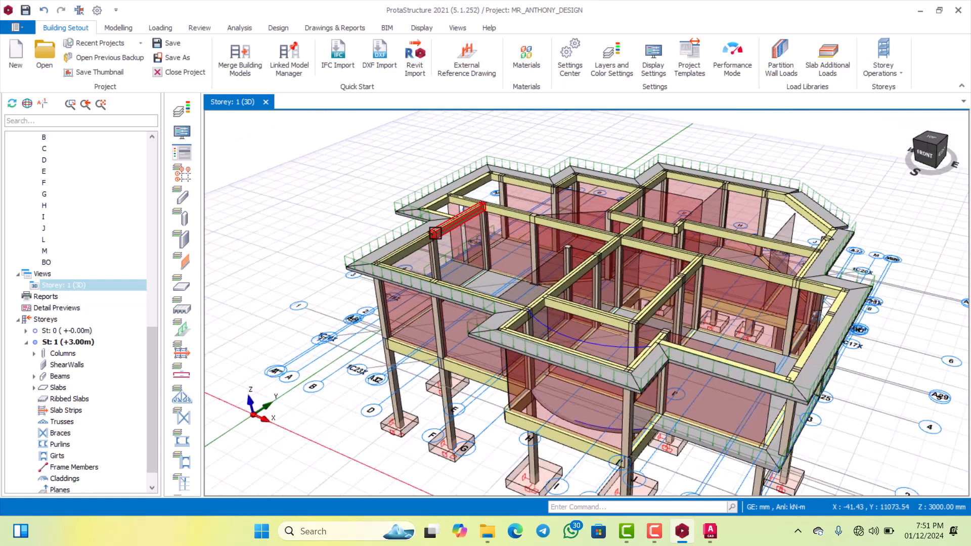
Orbit the 3D model to its left-front side and inspect the frame, walls and footings from there.
{"action": "right_click", "coordinate": [358, 209]}
{"action": "left_click", "coordinate": [347, 197]}
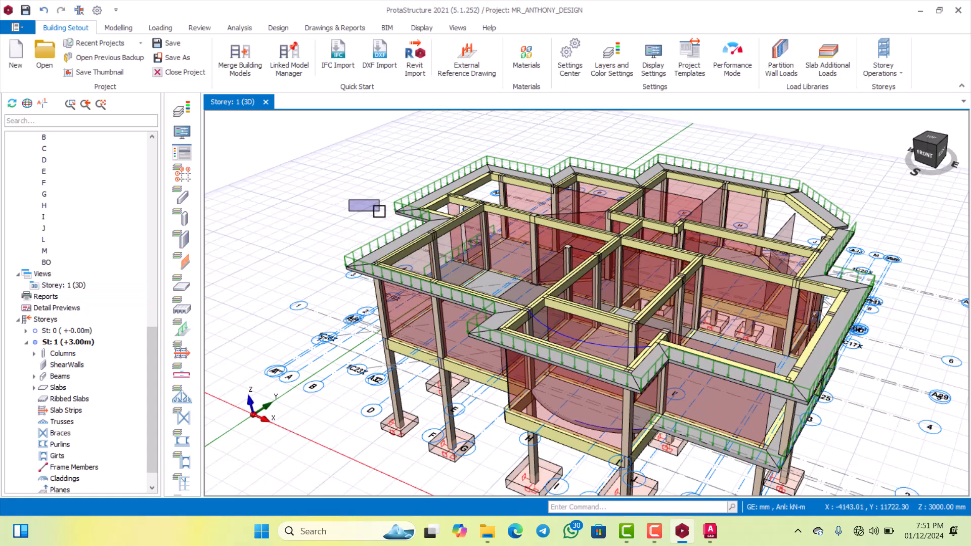
{"action": "scroll", "coordinate": [363, 196], "scroll_direction": "down", "scroll_amount": 3}
{"action": "scroll", "coordinate": [724, 294], "scroll_direction": "up", "scroll_amount": 3}
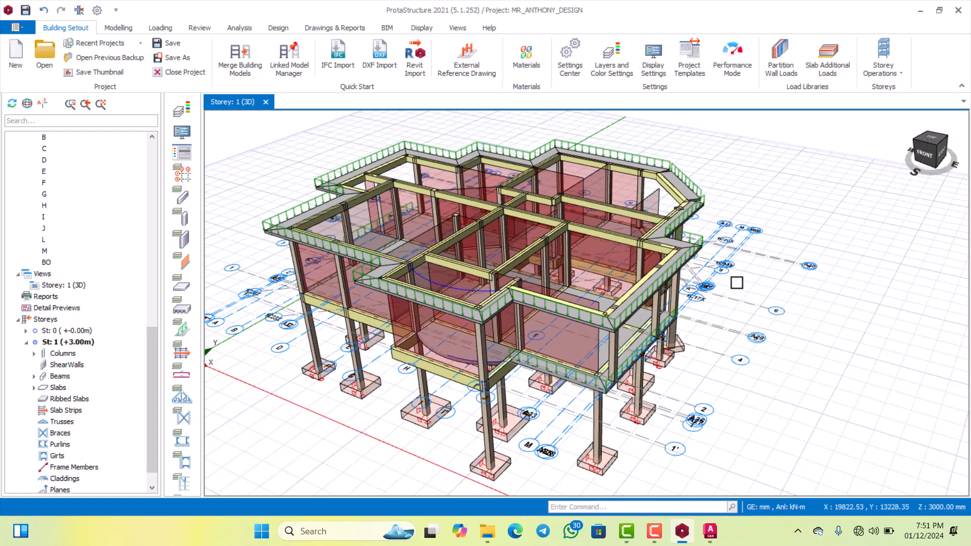
{"action": "mouse_move", "coordinate": [736, 284]}
{"action": "middle_mouse_down"}
{"action": "mouse_move", "coordinate": [764, 282]}
{"action": "mouse_move", "coordinate": [546, 310]}
{"action": "mouse_move", "coordinate": [459, 235]}
{"action": "mouse_move", "coordinate": [374, 247]}
{"action": "mouse_move", "coordinate": [297, 238]}
{"action": "mouse_move", "coordinate": [282, 293]}
{"action": "mouse_move", "coordinate": [373, 293]}
{"action": "mouse_move", "coordinate": [396, 273]}
{"action": "middle_mouse_up"}
{"action": "scroll", "coordinate": [395, 273], "scroll_direction": "down", "scroll_amount": 5}
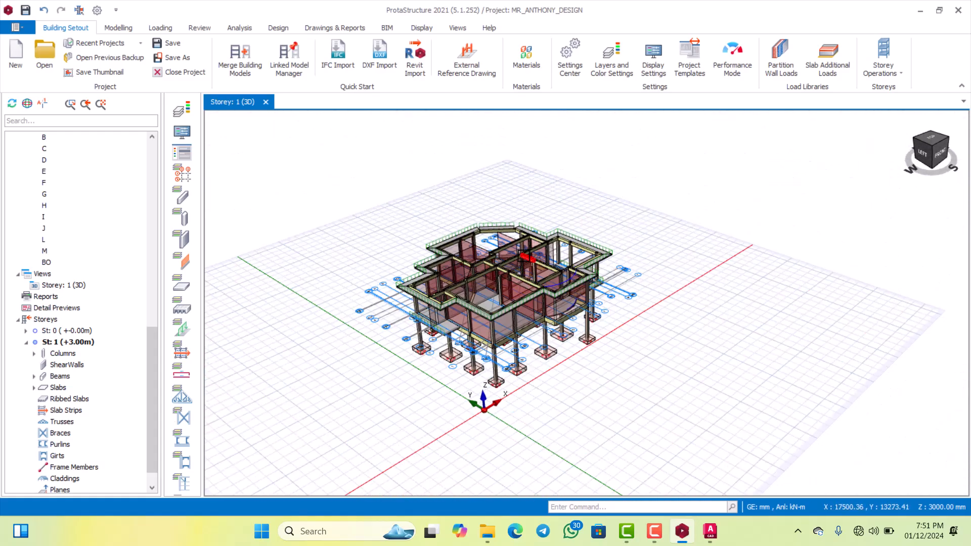
{"action": "scroll", "coordinate": [396, 273], "scroll_direction": "up", "scroll_amount": 5}
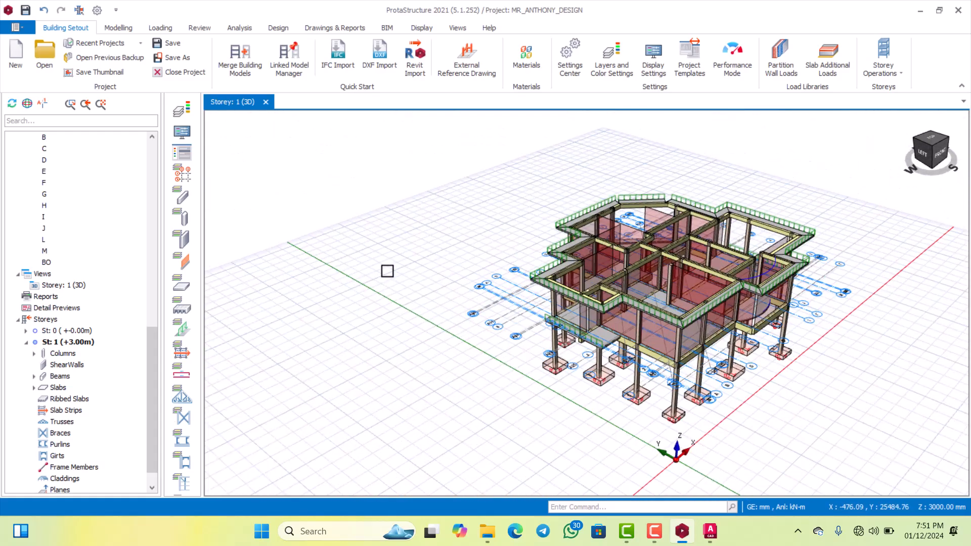
Change the Storey 1 3D view back to plan view and frame the building plan beside the origin.
{"action": "left_click", "coordinate": [77, 286]}
{"action": "right_click", "coordinate": [77, 285]}
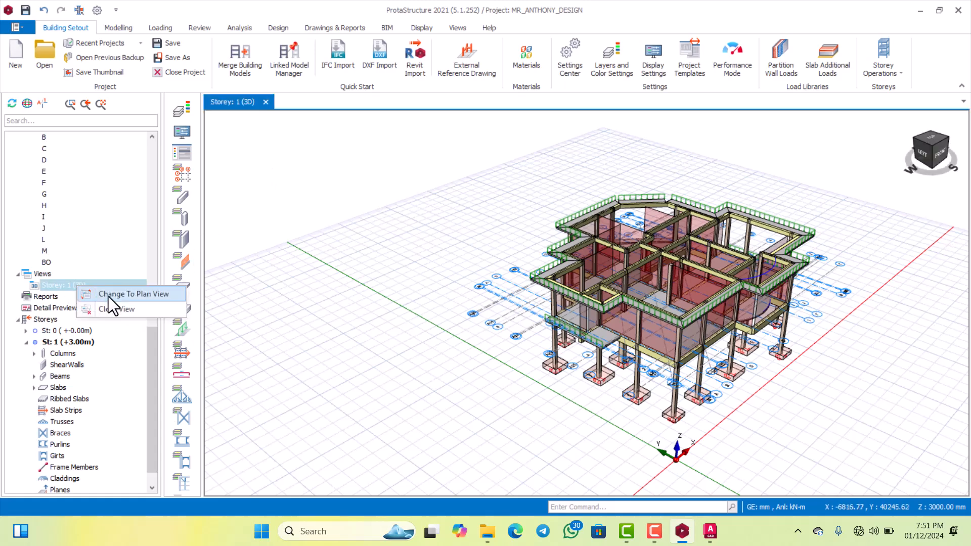
{"action": "left_click", "coordinate": [110, 295]}
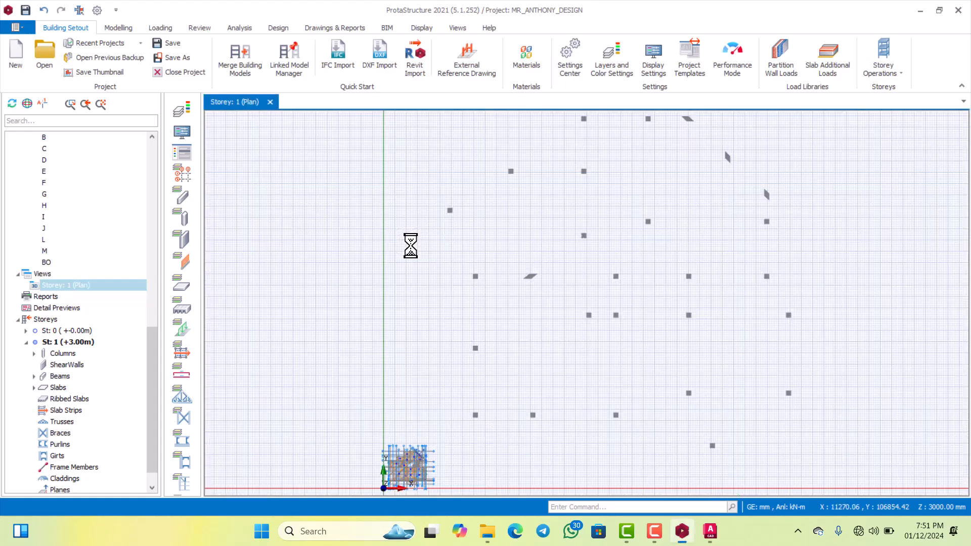
{"action": "scroll", "coordinate": [487, 260], "scroll_direction": "down", "scroll_amount": 4}
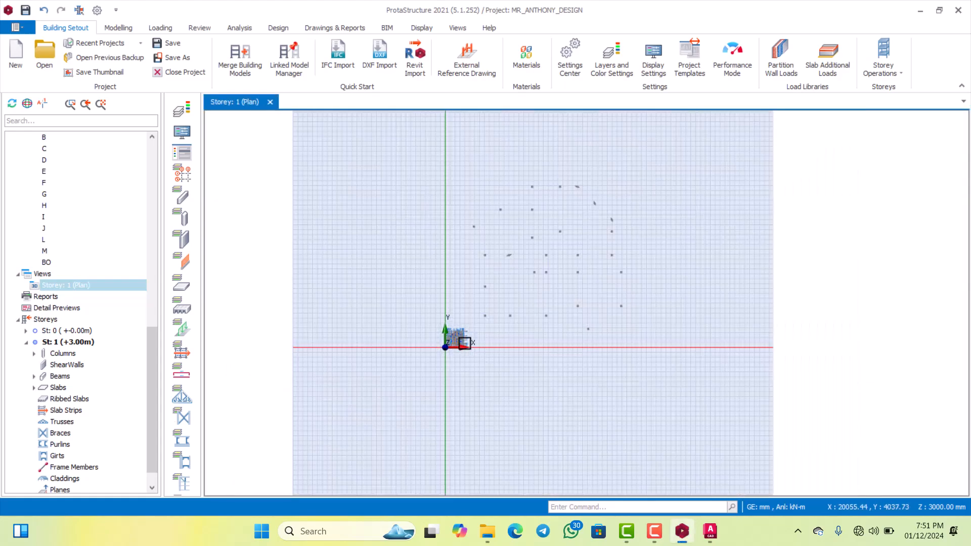
{"action": "scroll", "coordinate": [457, 340], "scroll_direction": "up", "scroll_amount": 5}
{"action": "scroll", "coordinate": [457, 340], "scroll_direction": "up", "scroll_amount": 6}
{"action": "scroll", "coordinate": [429, 317], "scroll_direction": "down", "scroll_amount": 2}
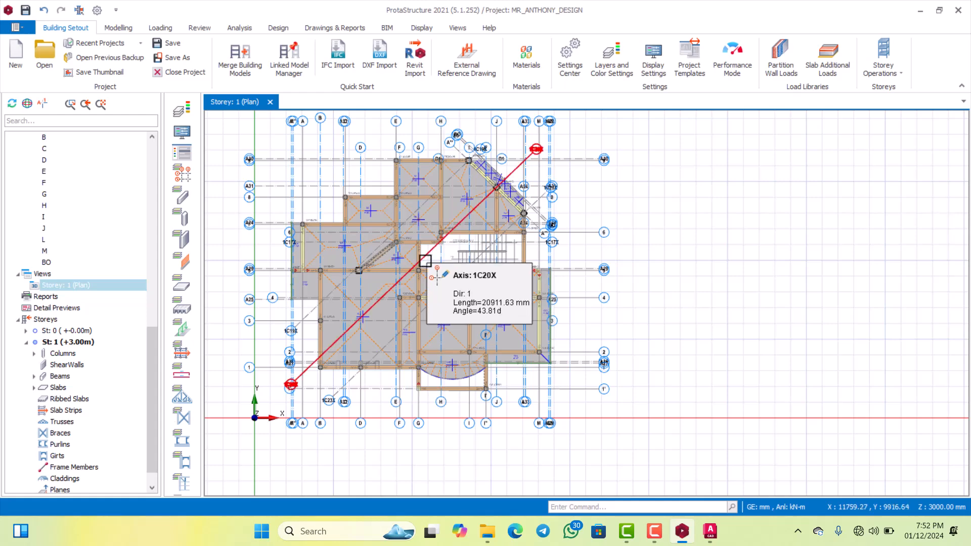
{"action": "scroll", "coordinate": [425, 261], "scroll_direction": "down", "scroll_amount": 2}
{"action": "scroll", "coordinate": [432, 256], "scroll_direction": "up", "scroll_amount": 4}
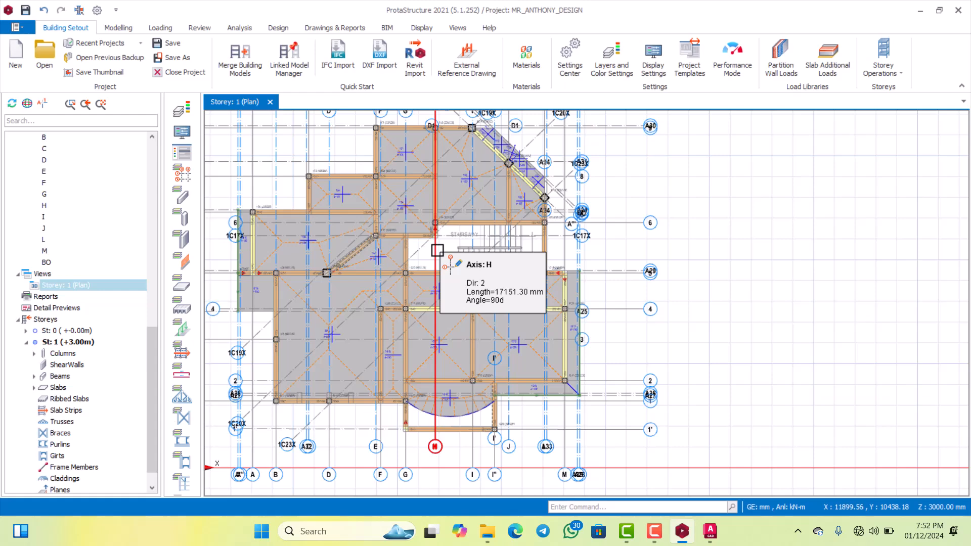
{"action": "scroll", "coordinate": [438, 250], "scroll_direction": "down", "scroll_amount": 3}
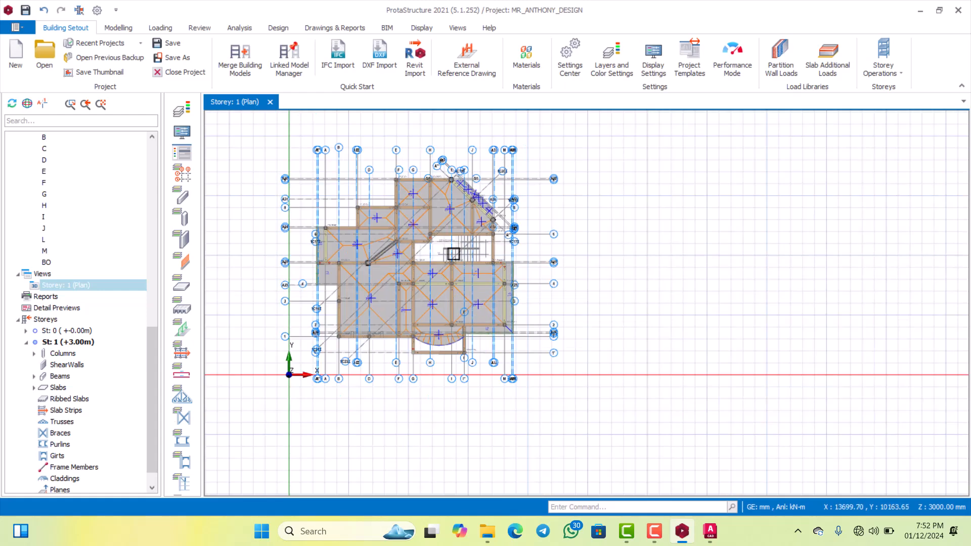
{"action": "scroll", "coordinate": [457, 253], "scroll_direction": "up", "scroll_amount": 3}
{"action": "scroll", "coordinate": [476, 244], "scroll_direction": "down", "scroll_amount": 3}
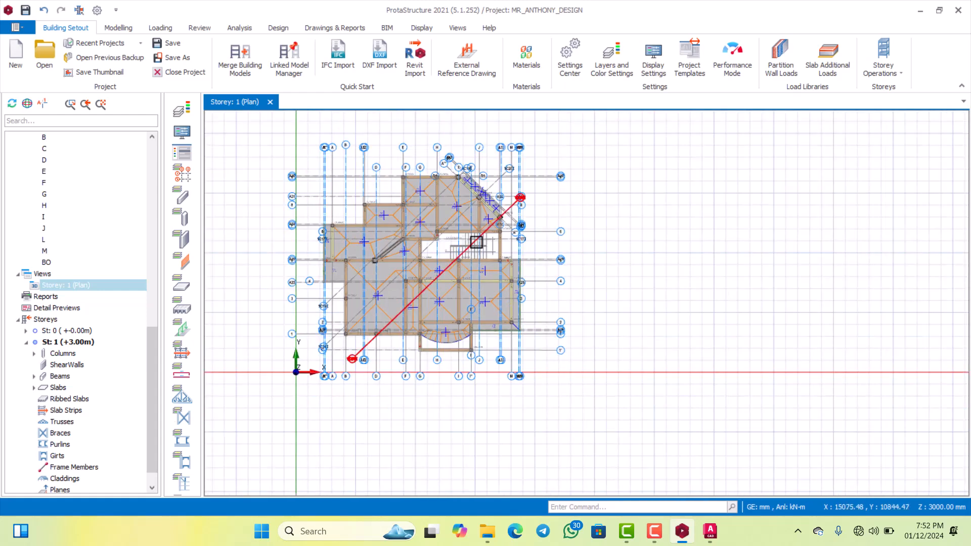
{"action": "scroll", "coordinate": [476, 242], "scroll_direction": "up", "scroll_amount": 2}
{"action": "scroll", "coordinate": [478, 238], "scroll_direction": "down", "scroll_amount": 1}
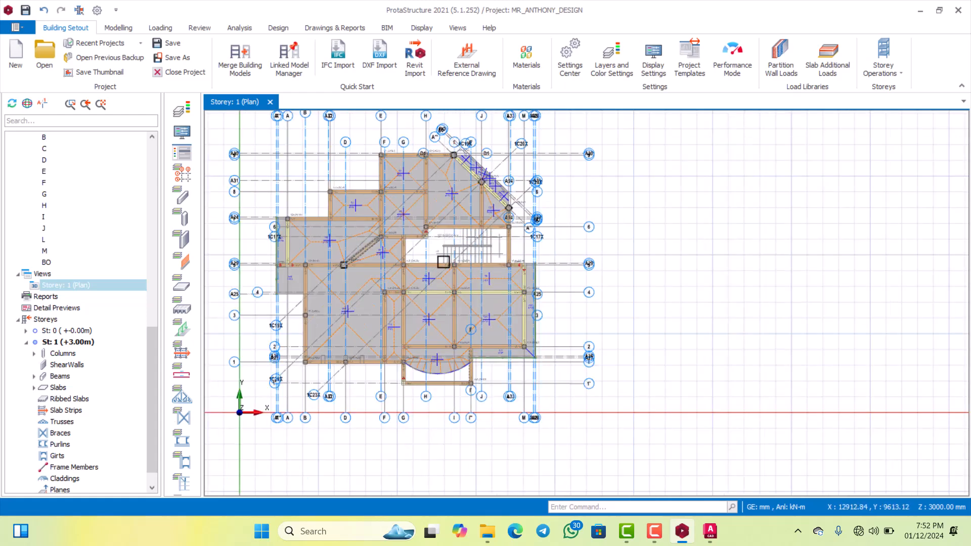
Open the project in ProtaDetails for concrete detailing, saving the model changes.
{"action": "scroll", "coordinate": [392, 215], "scroll_direction": "down", "scroll_amount": 1}
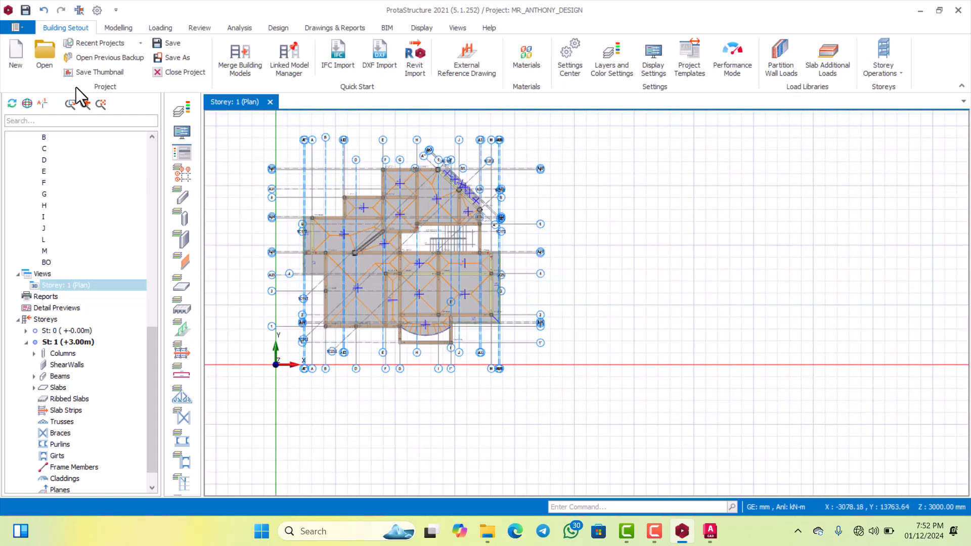
{"action": "mouse_move", "coordinate": [440, 186]}
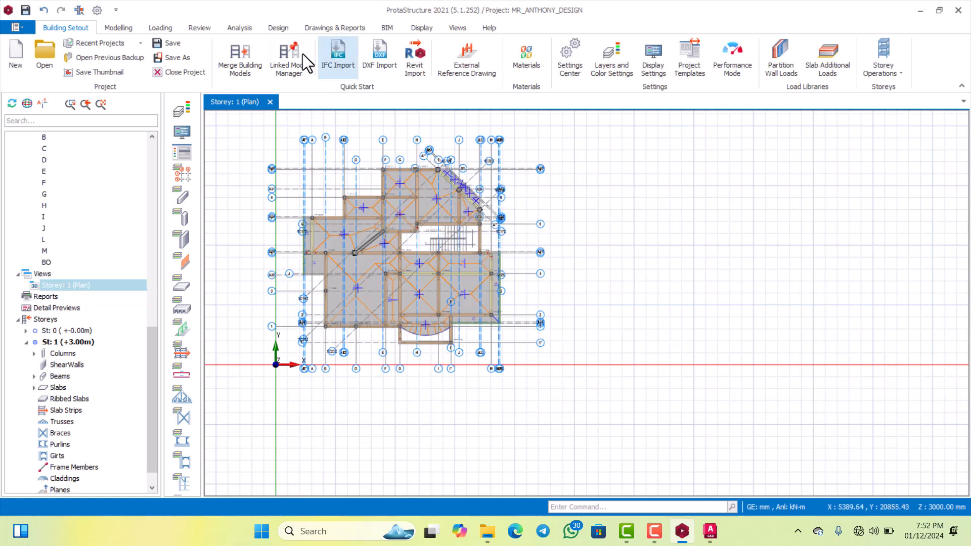
{"action": "left_click", "coordinate": [319, 28]}
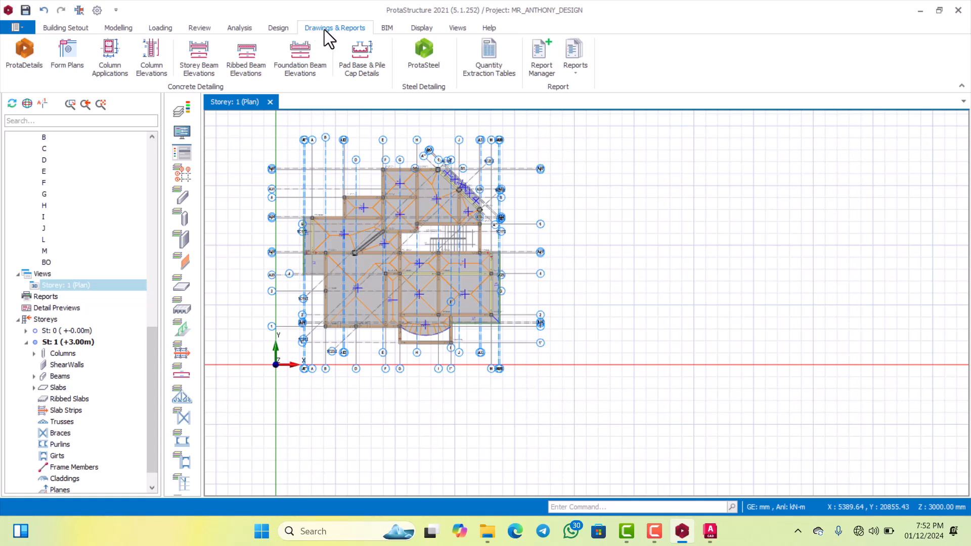
{"action": "left_click", "coordinate": [26, 61]}
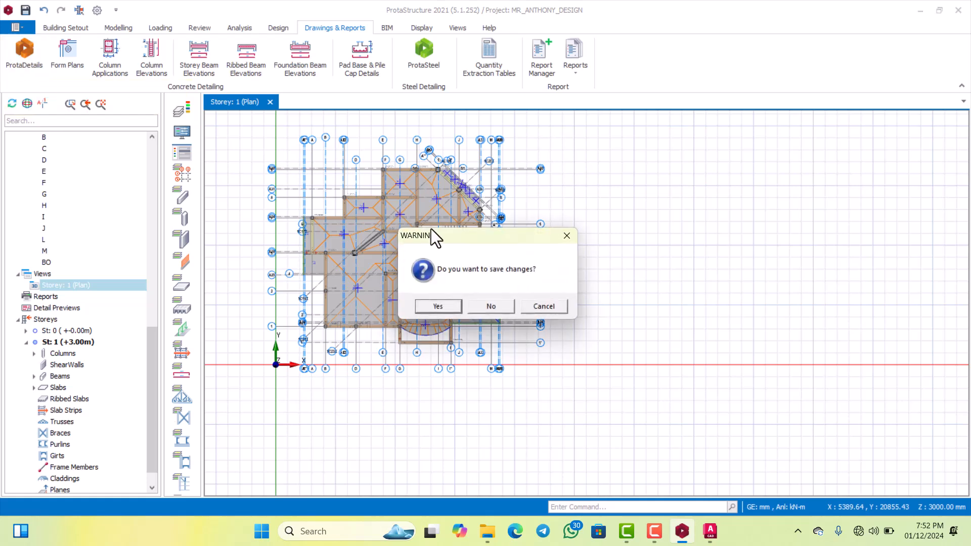
{"action": "left_click", "coordinate": [437, 305]}
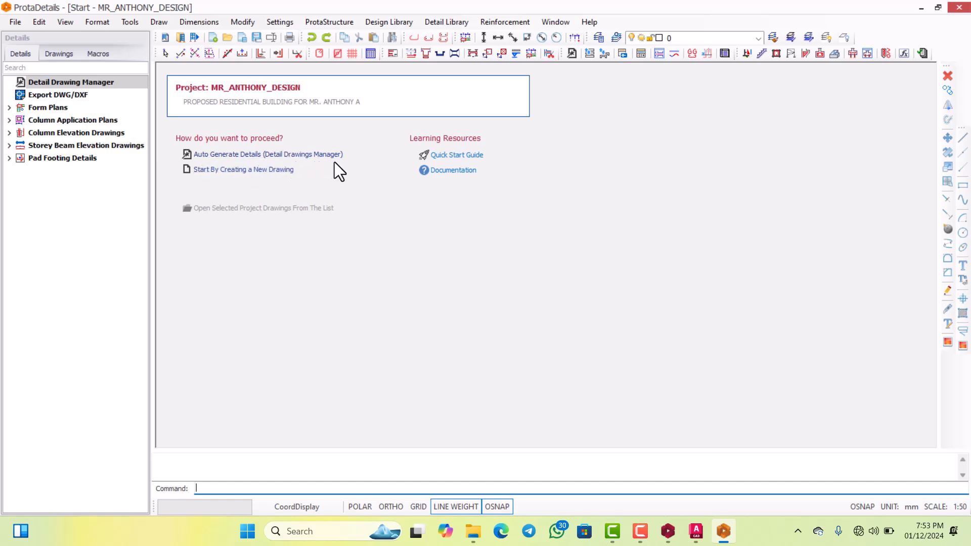
Create a new blank drawing, expand the available form plans and select the Foundation plan.
{"action": "left_click", "coordinate": [248, 170]}
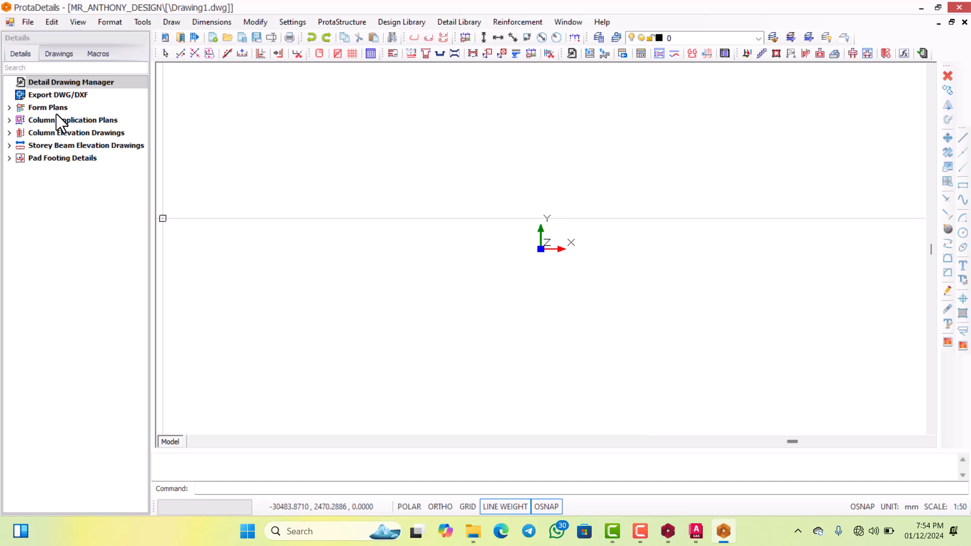
{"action": "left_click", "coordinate": [21, 107]}
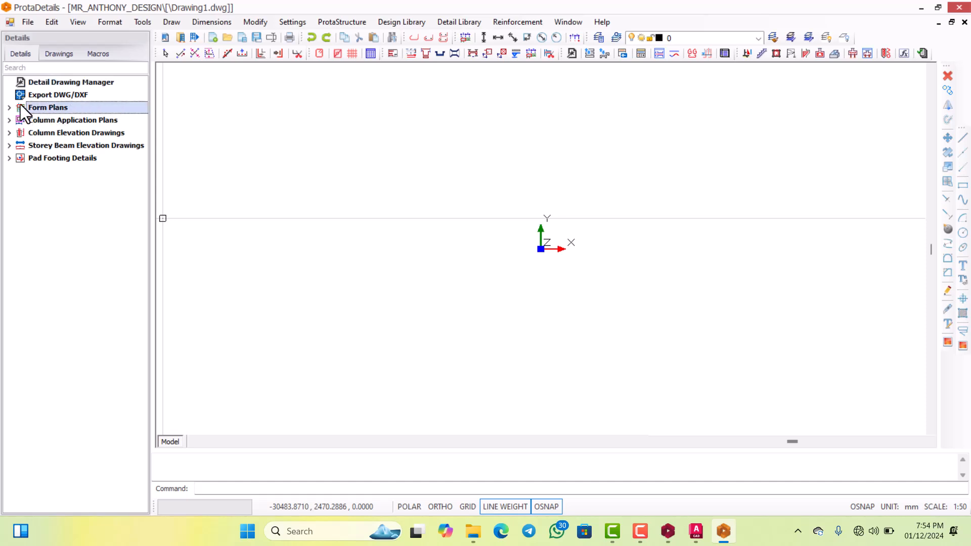
{"action": "left_click", "coordinate": [9, 108]}
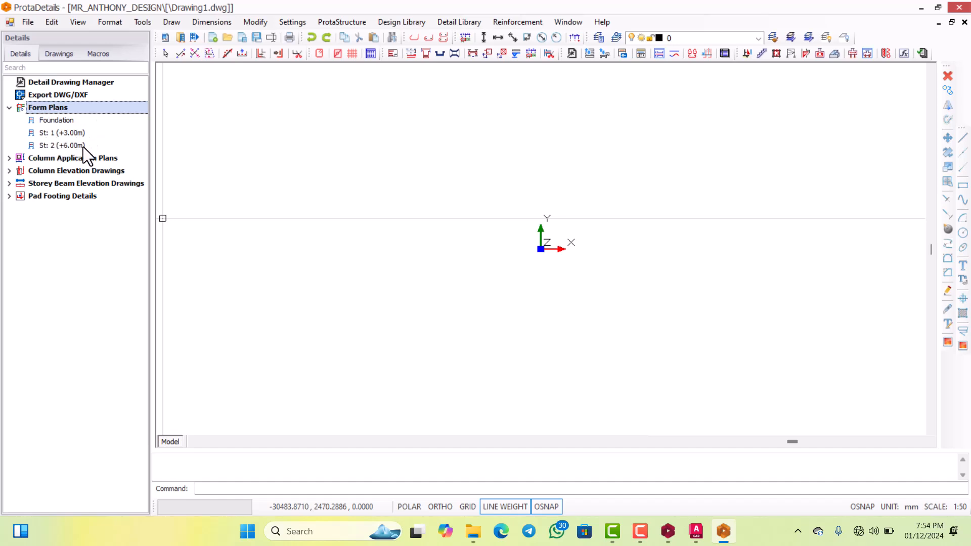
{"action": "left_click", "coordinate": [57, 122]}
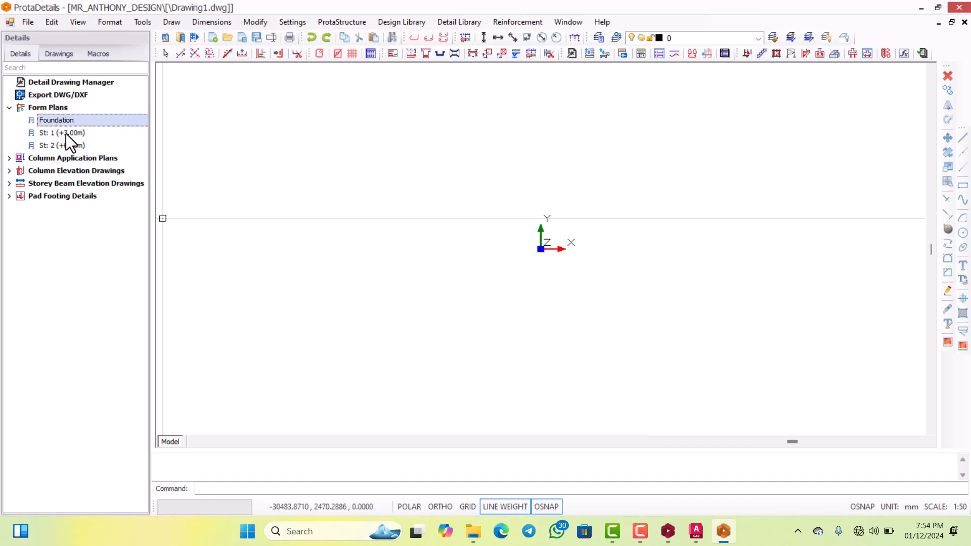
Open the drawing options for the St: 1 (+3.00m) form plan and enable insertion into the A3_Prota.dxf sheet.
{"action": "left_click", "coordinate": [67, 134]}
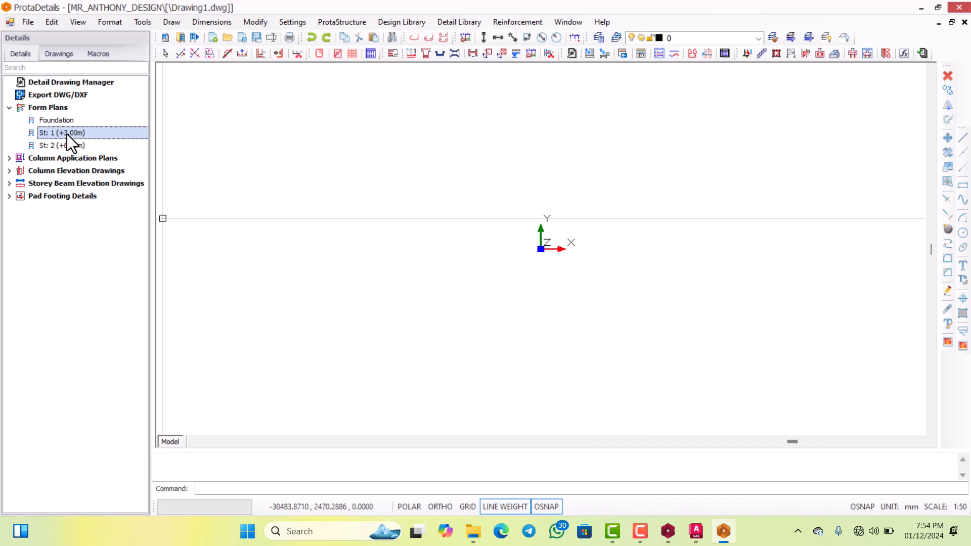
{"action": "right_click", "coordinate": [67, 135]}
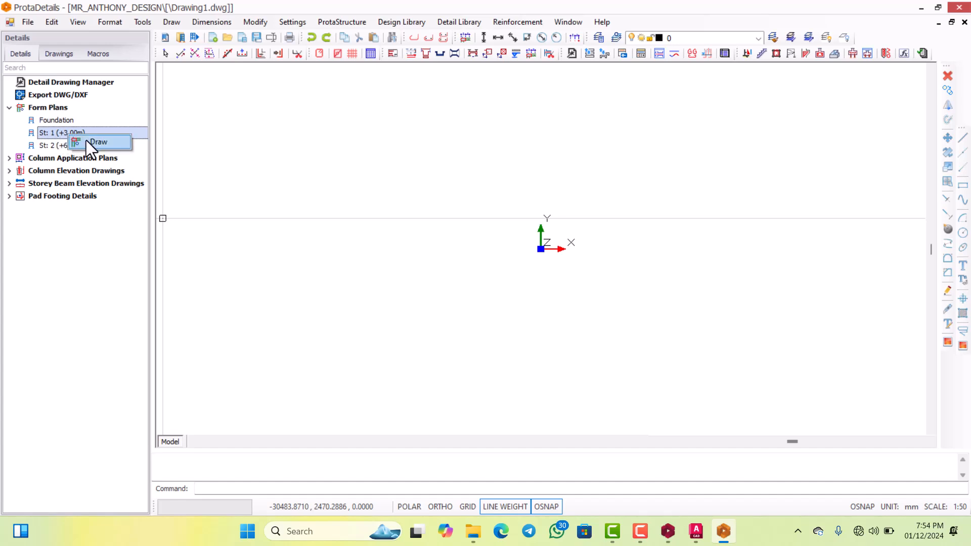
{"action": "left_click", "coordinate": [87, 142]}
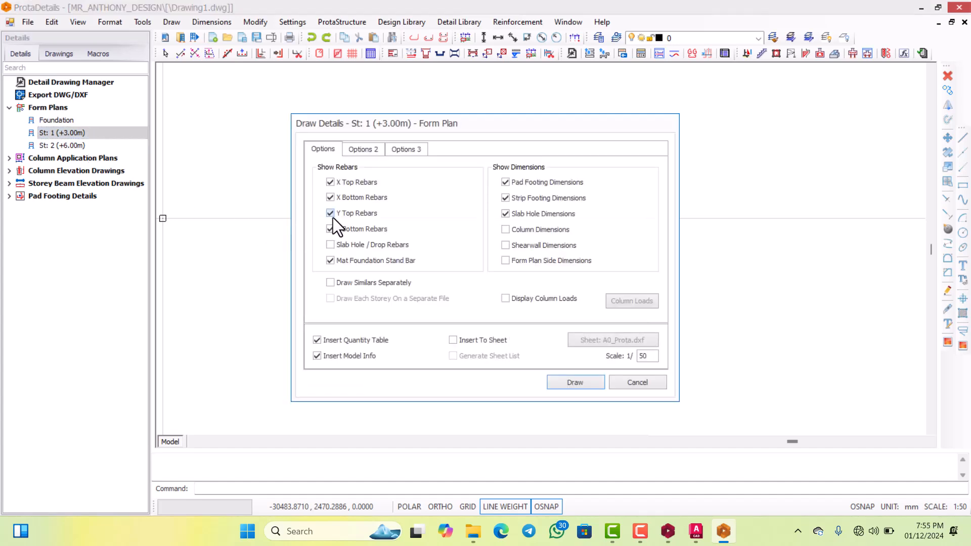
{"action": "left_click_drag", "start_coordinate": [458, 126], "coordinate": [380, 105]}
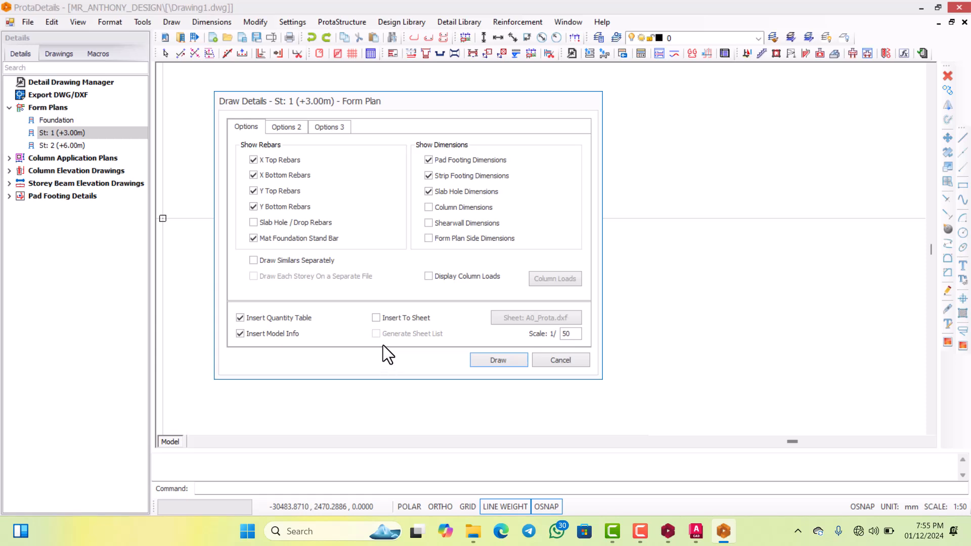
{"action": "left_click", "coordinate": [377, 317]}
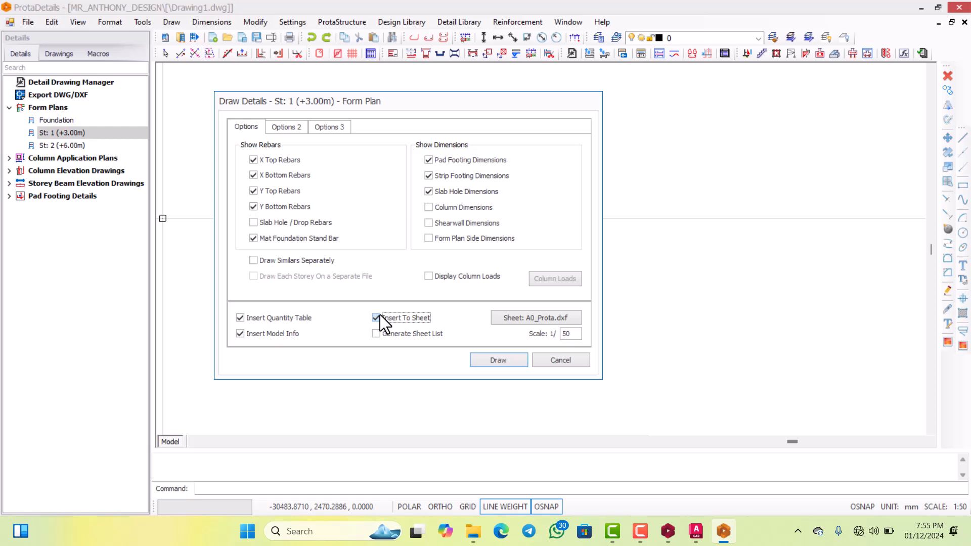
{"action": "left_click", "coordinate": [561, 317]}
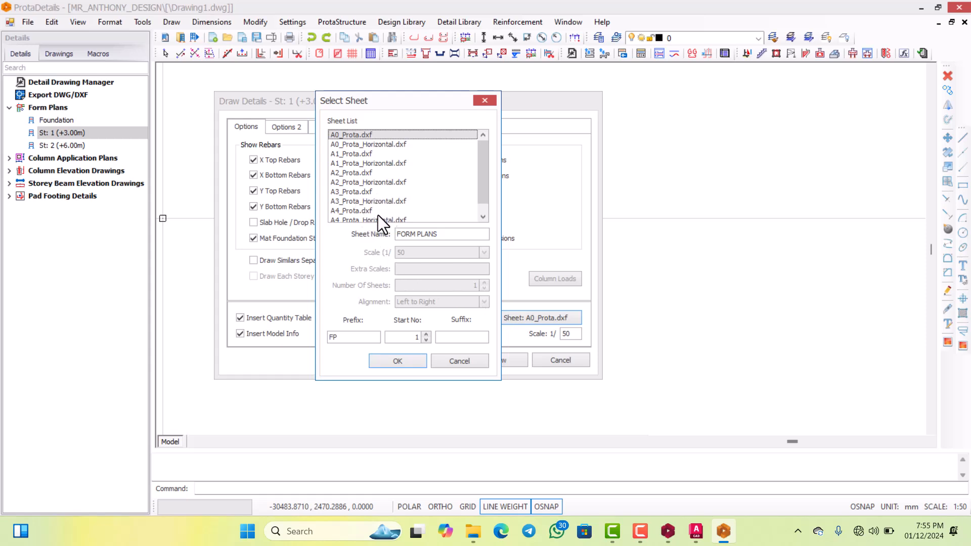
{"action": "left_click", "coordinate": [364, 194]}
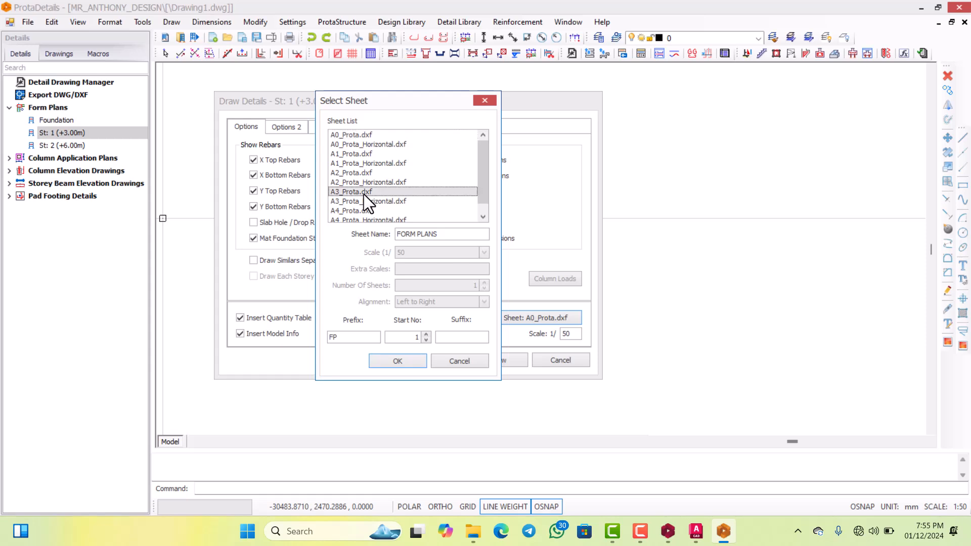
{"action": "left_click", "coordinate": [398, 361]}
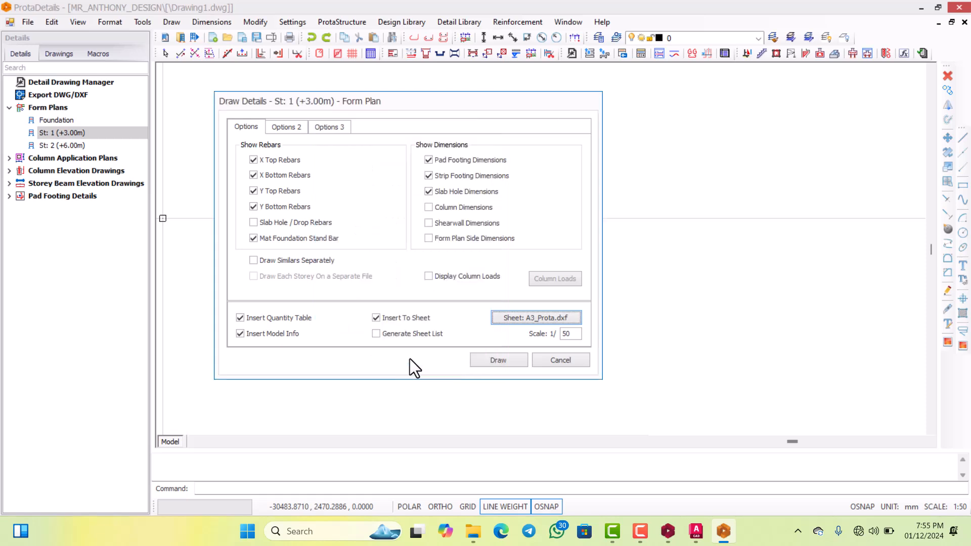
Draw the St: 1 (+3.00m) form plan at a scale of 1/50 and place it near the model origin.
{"action": "left_click", "coordinate": [576, 335]}
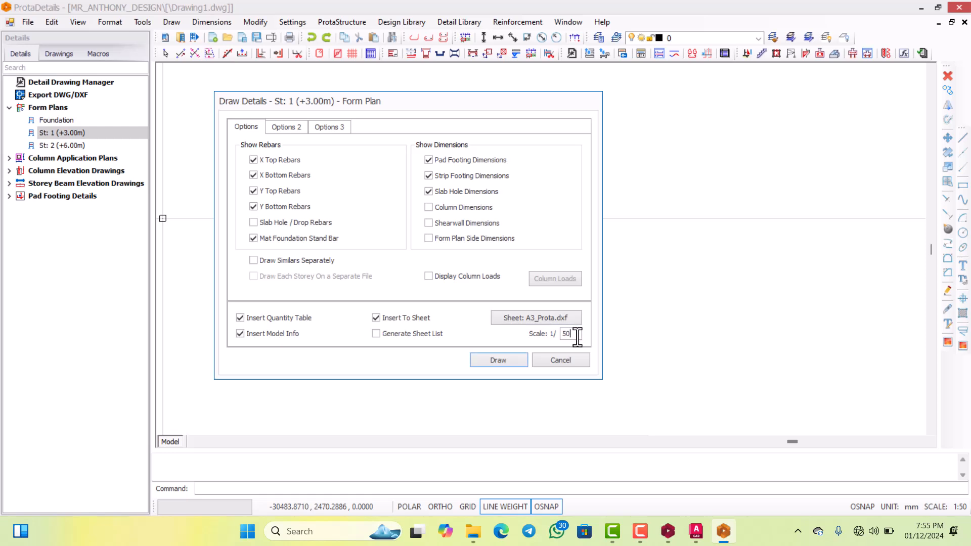
{"action": "key", "text": "BackSpace"}
{"action": "key", "text": "BackSpace"}
{"action": "type", "text": "75"}
{"action": "key", "text": "BackSpace"}
{"action": "key", "text": "BackSpace"}
{"action": "type", "text": "50"}
{"action": "left_click", "coordinate": [502, 360]}
{"action": "middle_click_drag", "start_coordinate": [458, 300], "coordinate": [438, 314]}
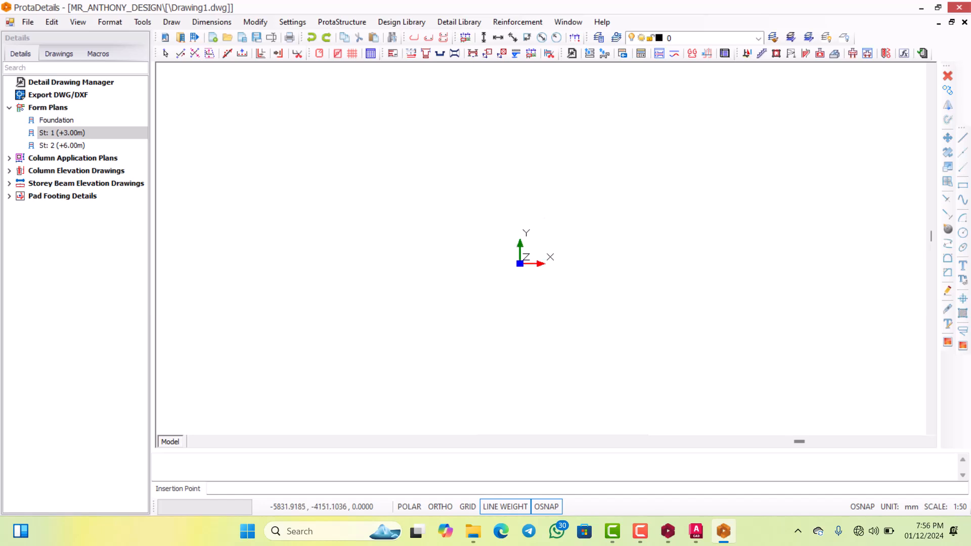
{"action": "left_click", "coordinate": [382, 208]}
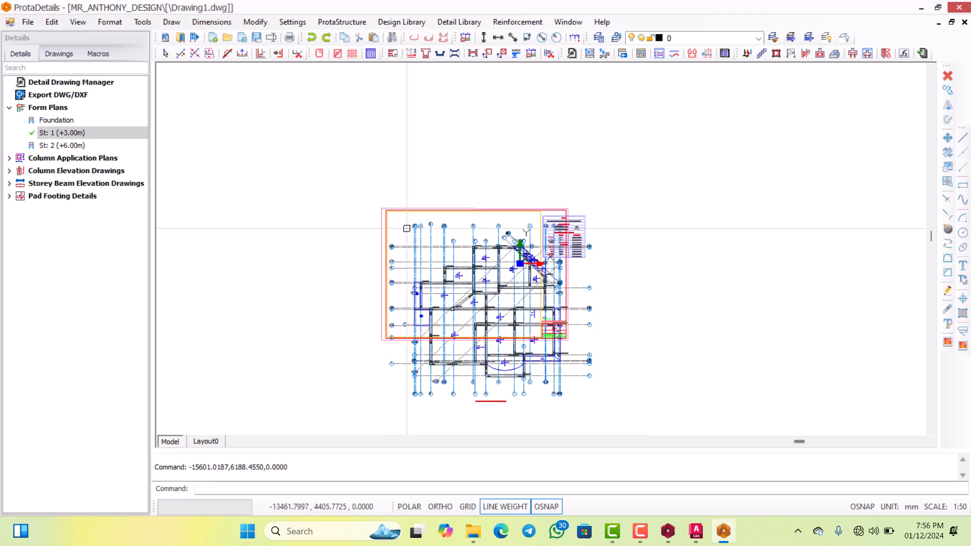
Examine how the drawn form plan and its tables fit within the A3 sheet frame.
{"action": "scroll", "coordinate": [495, 276], "scroll_direction": "up", "scroll_amount": 2}
{"action": "scroll", "coordinate": [495, 277], "scroll_direction": "down", "scroll_amount": 3}
{"action": "scroll", "coordinate": [528, 283], "scroll_direction": "up", "scroll_amount": 4}
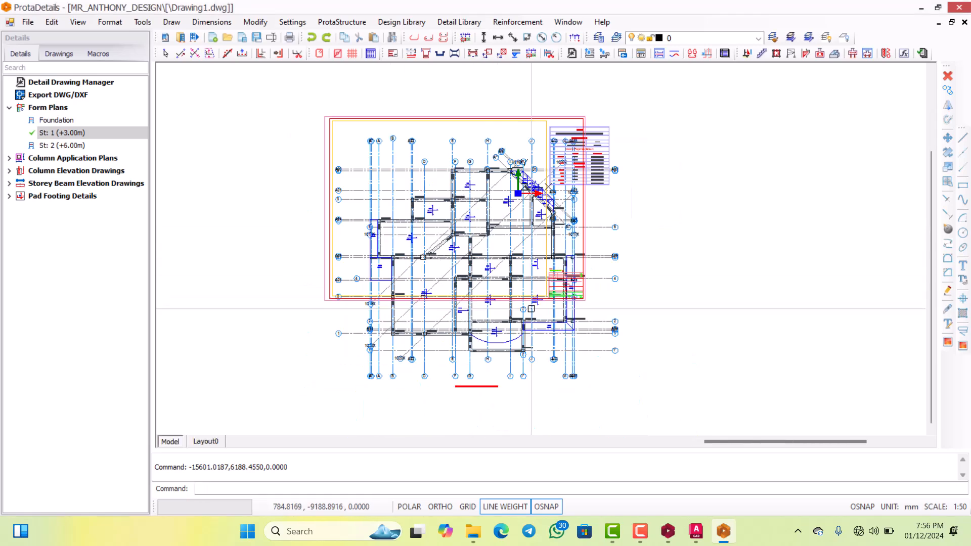
{"action": "scroll", "coordinate": [538, 269], "scroll_direction": "down", "scroll_amount": 3}
{"action": "scroll", "coordinate": [541, 169], "scroll_direction": "up", "scroll_amount": 2}
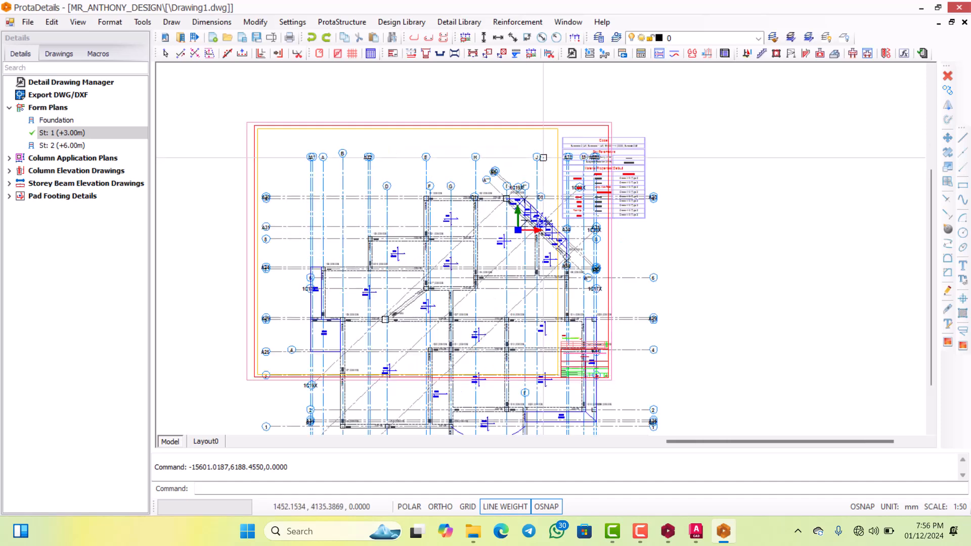
{"action": "scroll", "coordinate": [544, 156], "scroll_direction": "down", "scroll_amount": 1}
{"action": "scroll", "coordinate": [546, 208], "scroll_direction": "up", "scroll_amount": 4}
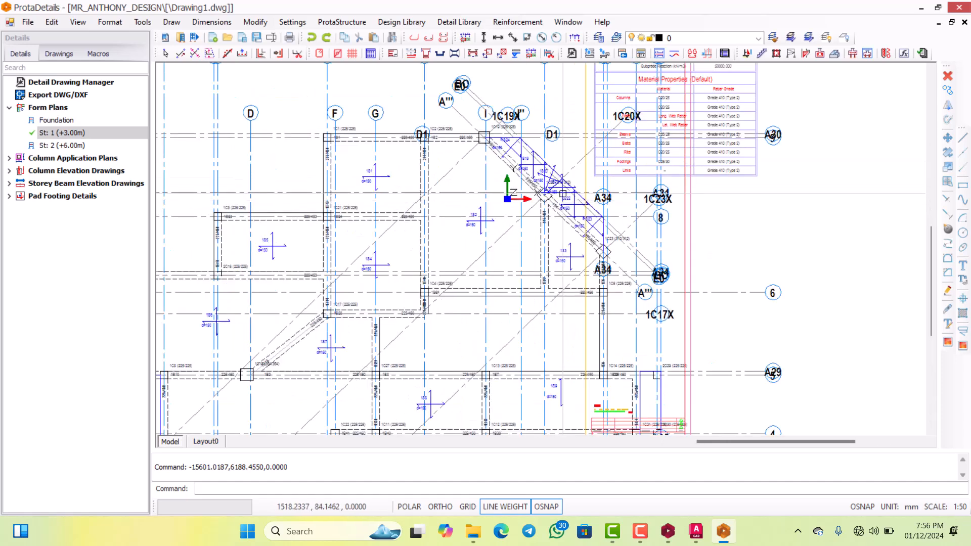
{"action": "scroll", "coordinate": [577, 216], "scroll_direction": "down", "scroll_amount": 4}
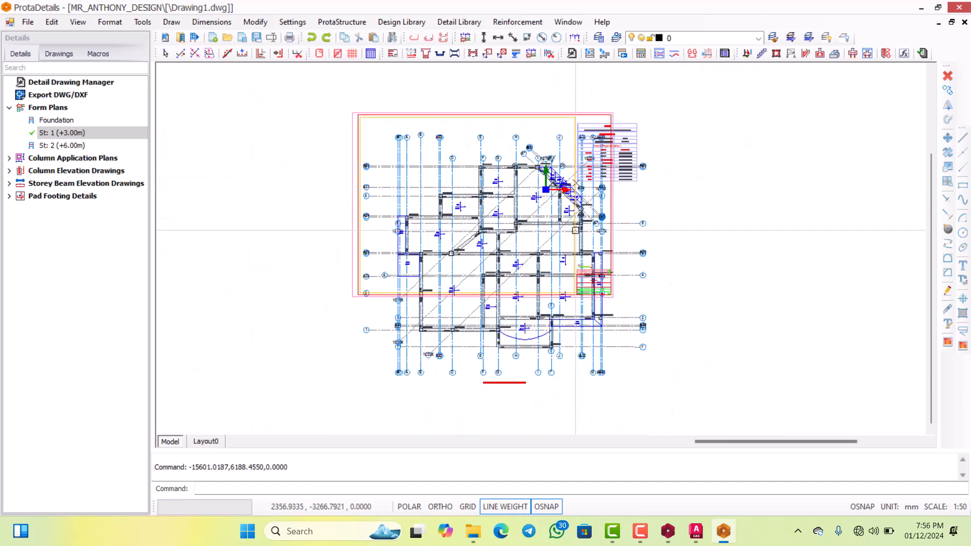
{"action": "scroll", "coordinate": [592, 225], "scroll_direction": "up", "scroll_amount": 2}
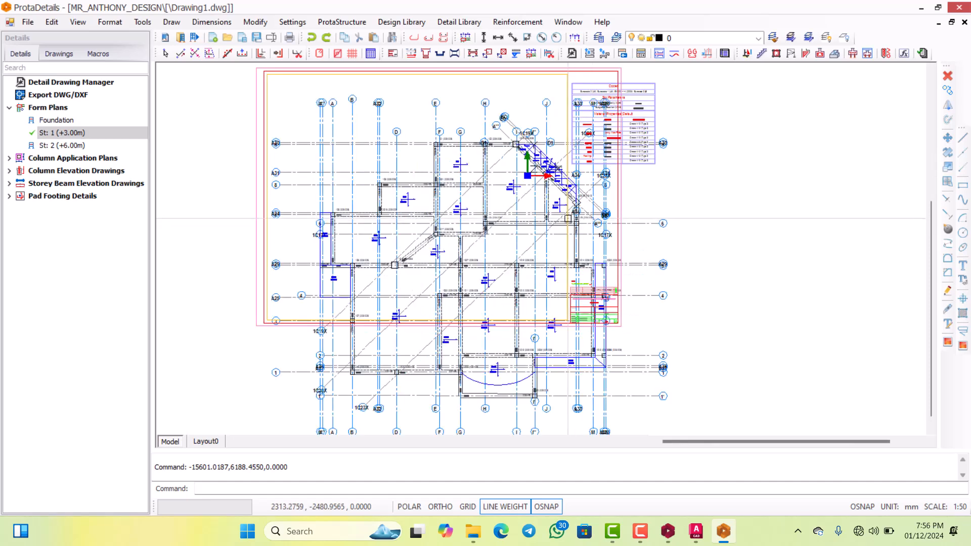
{"action": "scroll", "coordinate": [568, 222], "scroll_direction": "down", "scroll_amount": 4}
{"action": "scroll", "coordinate": [600, 152], "scroll_direction": "up", "scroll_amount": 2}
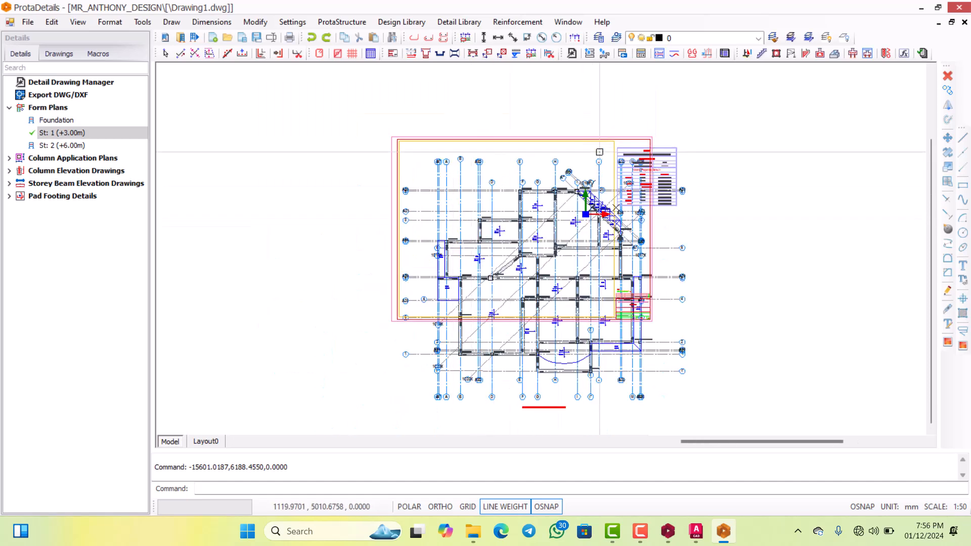
{"action": "scroll", "coordinate": [604, 164], "scroll_direction": "down", "scroll_amount": 2}
{"action": "scroll", "coordinate": [595, 242], "scroll_direction": "up", "scroll_amount": 2}
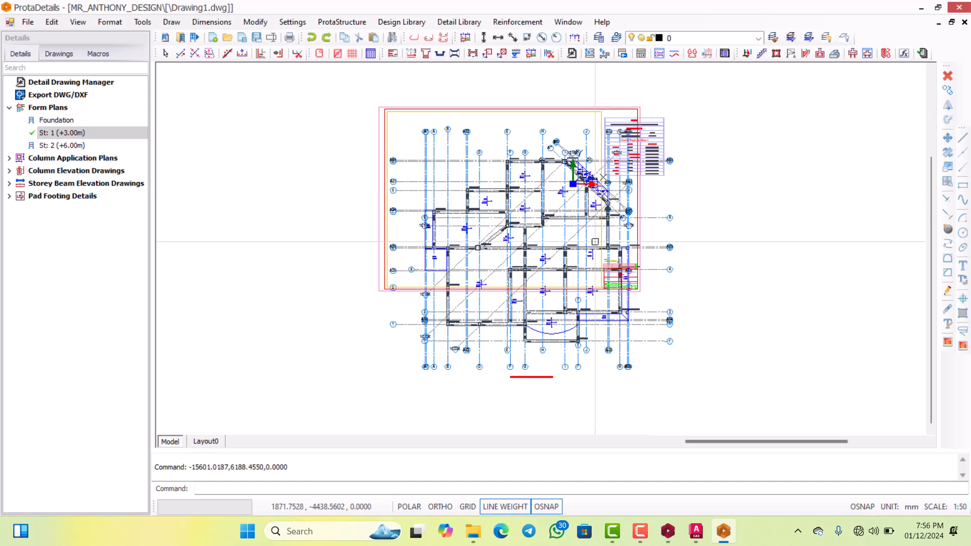
{"action": "scroll", "coordinate": [612, 251], "scroll_direction": "down", "scroll_amount": 2}
{"action": "scroll", "coordinate": [627, 272], "scroll_direction": "down", "scroll_amount": 1}
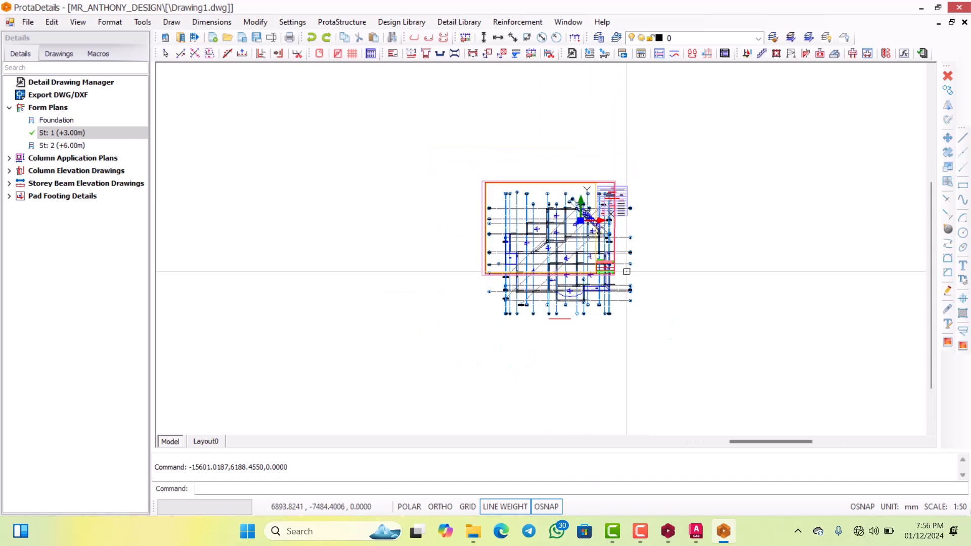
Delete the whole placed form plan together with its sheet frame and tables.
{"action": "key", "text": "Escape"}
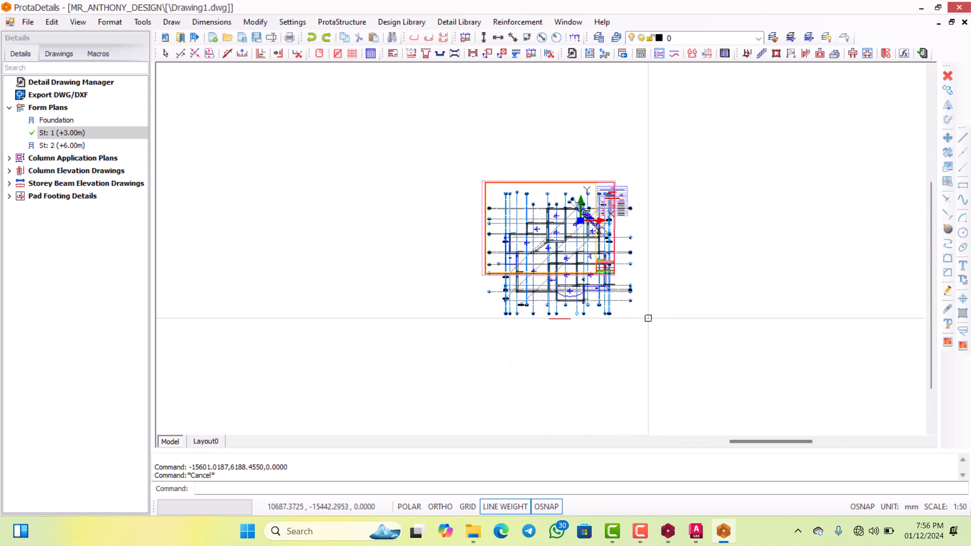
{"action": "left_click", "coordinate": [654, 327]}
{"action": "left_click", "coordinate": [449, 150]}
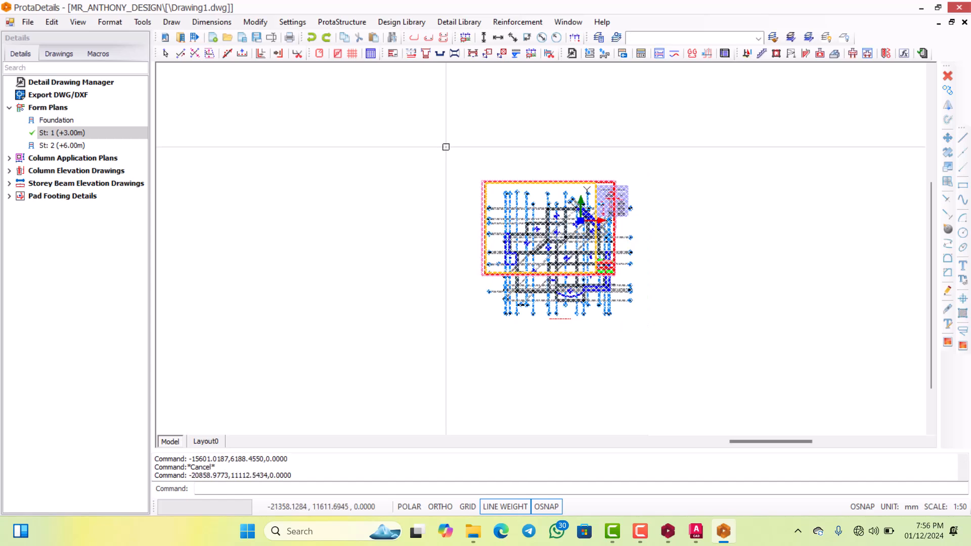
{"action": "key", "text": "Delete"}
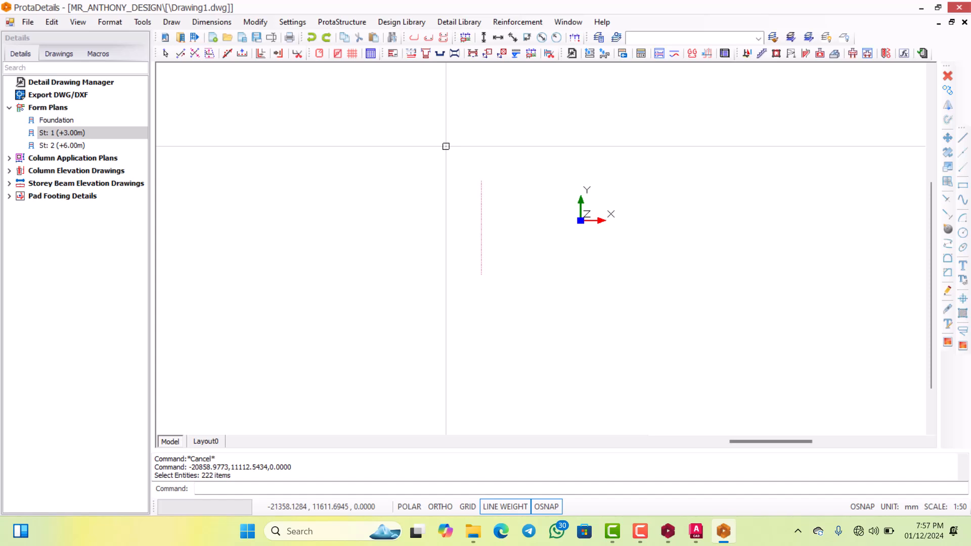
Draw the St: 1 (+3.00m) form plan again at a scale of 1/80 and place it near the model origin.
{"action": "scroll", "coordinate": [513, 278], "scroll_direction": "down", "scroll_amount": 3}
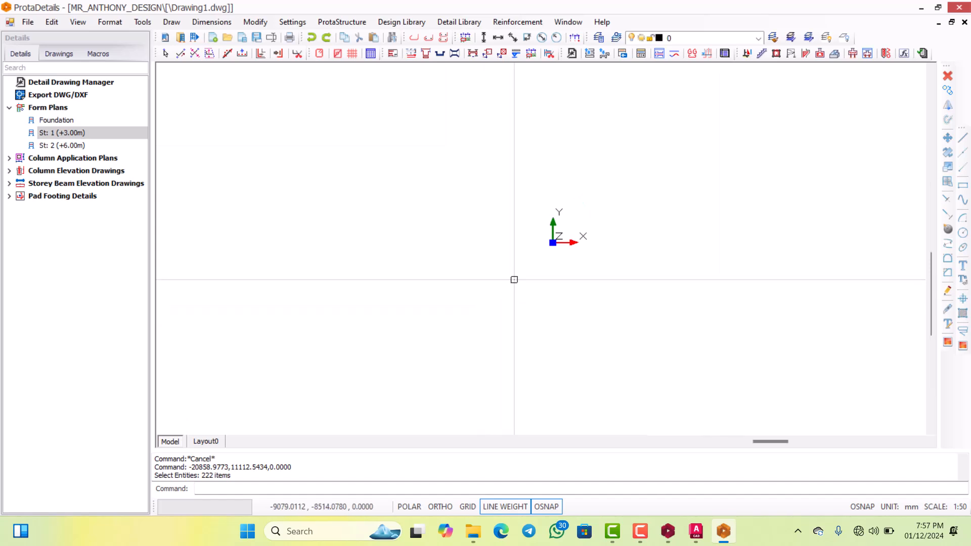
{"action": "right_click", "coordinate": [51, 132]}
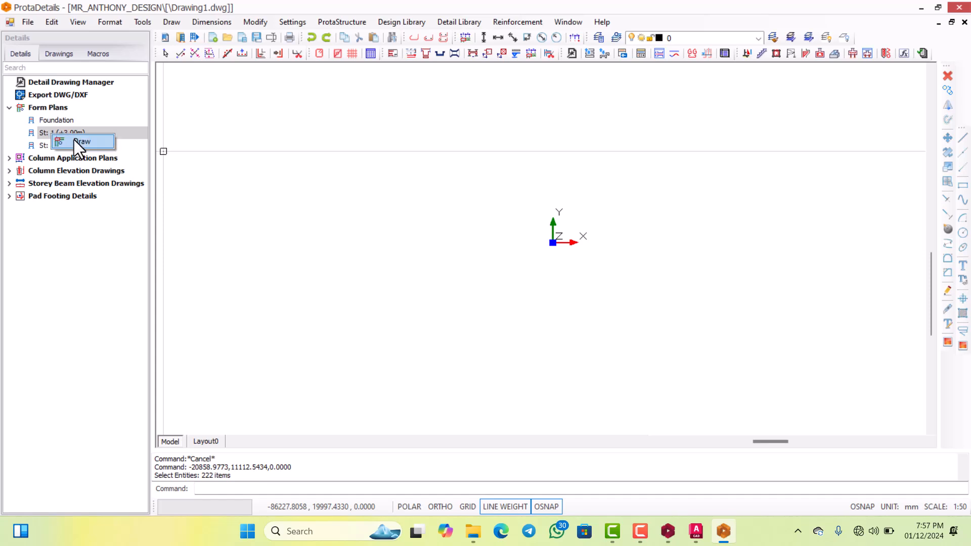
{"action": "left_click", "coordinate": [74, 140]}
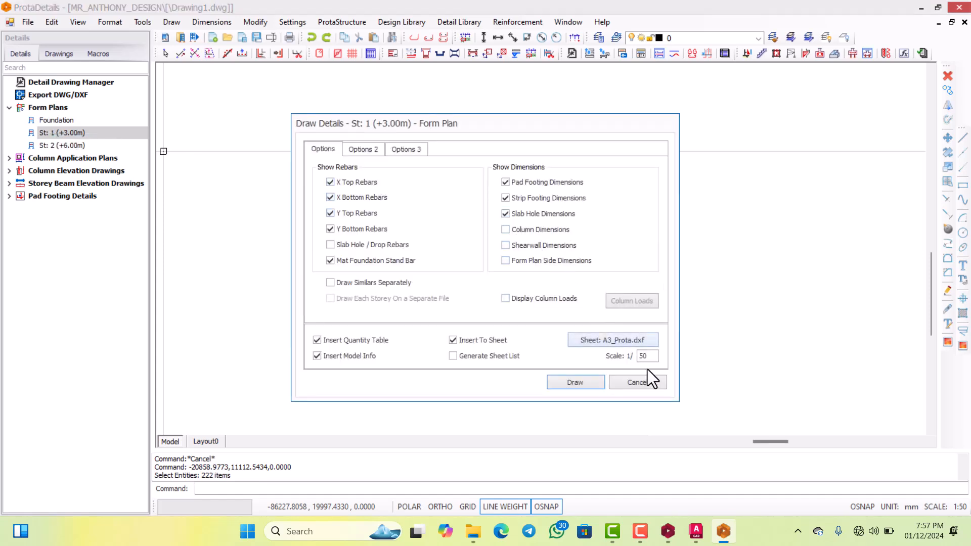
{"action": "left_click", "coordinate": [656, 357]}
{"action": "key", "text": "BackSpace"}
{"action": "key", "text": "BackSpace"}
{"action": "type", "text": "1"}
{"action": "type", "text": "0"}
{"action": "key", "text": "BackSpace"}
{"action": "key", "text": "BackSpace"}
{"action": "type", "text": "80"}
{"action": "left_click", "coordinate": [576, 382]}
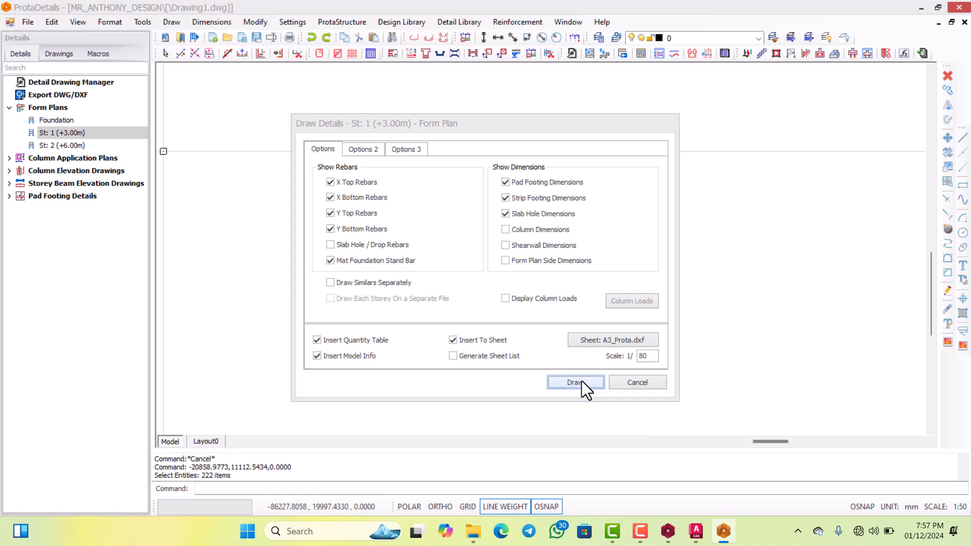
{"action": "left_click", "coordinate": [481, 217]}
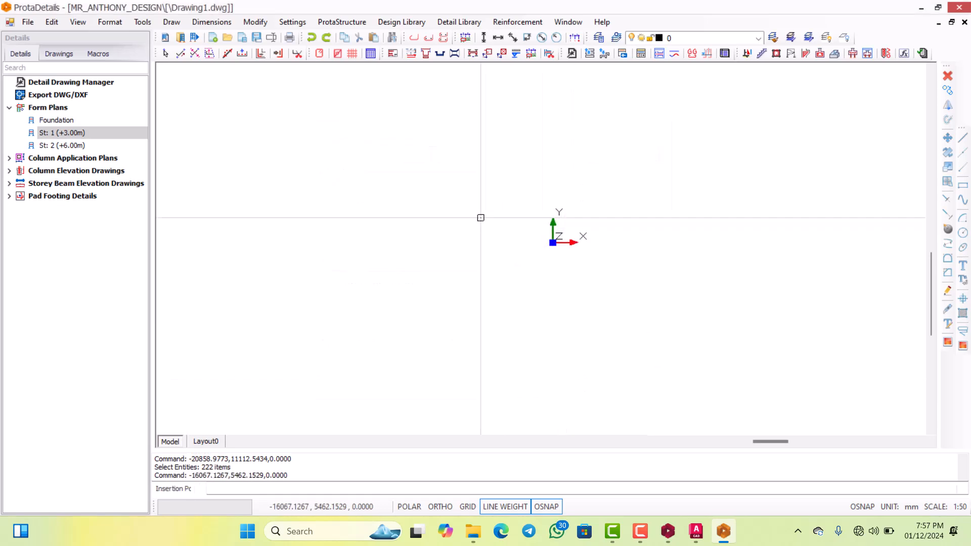
Move the sheet frame with its title block and model info table about 2973 mm down and to the left to centre it around the plan.
{"action": "scroll", "coordinate": [527, 253], "scroll_direction": "up", "scroll_amount": 5}
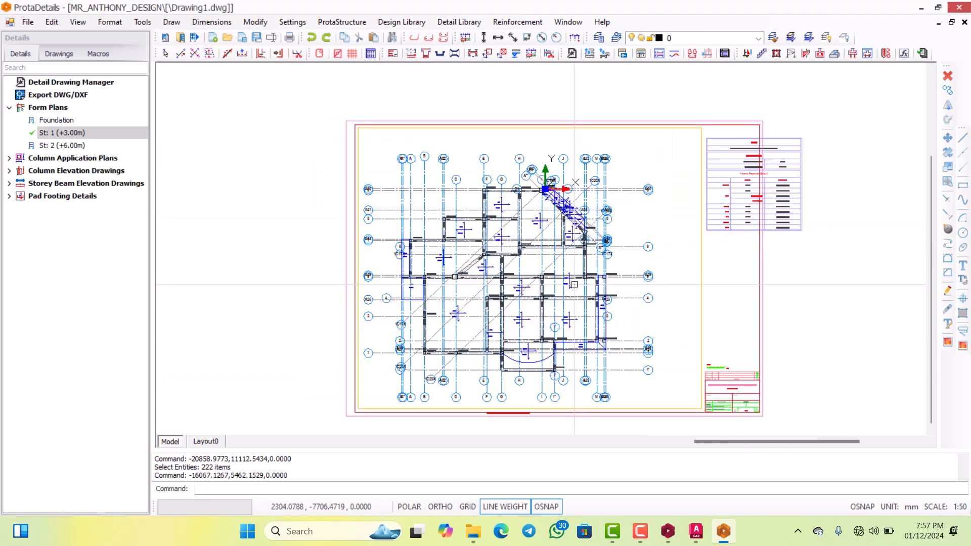
{"action": "scroll", "coordinate": [534, 204], "scroll_direction": "up", "scroll_amount": 3}
{"action": "scroll", "coordinate": [534, 205], "scroll_direction": "down", "scroll_amount": 4}
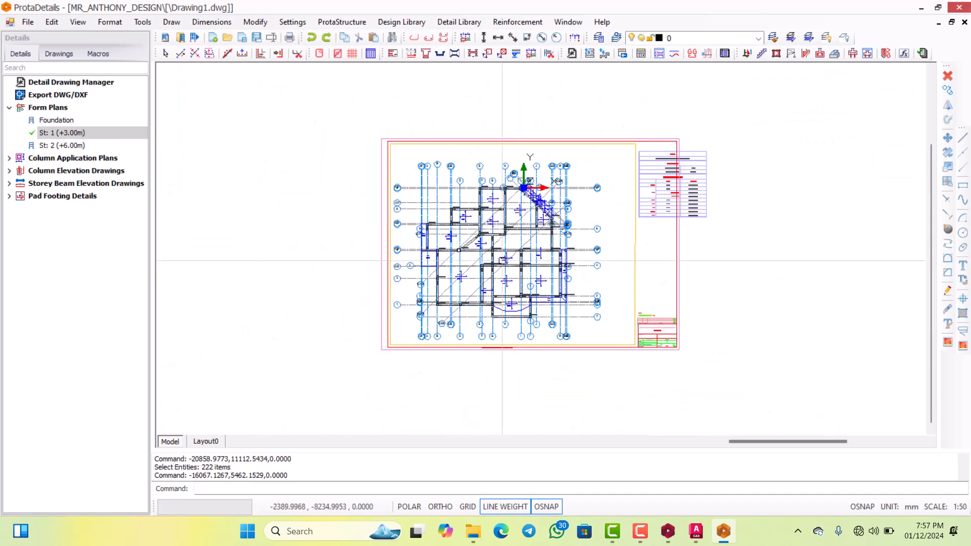
{"action": "scroll", "coordinate": [556, 213], "scroll_direction": "up", "scroll_amount": 4}
{"action": "scroll", "coordinate": [594, 227], "scroll_direction": "down", "scroll_amount": 4}
{"action": "scroll", "coordinate": [594, 226], "scroll_direction": "down", "scroll_amount": 3}
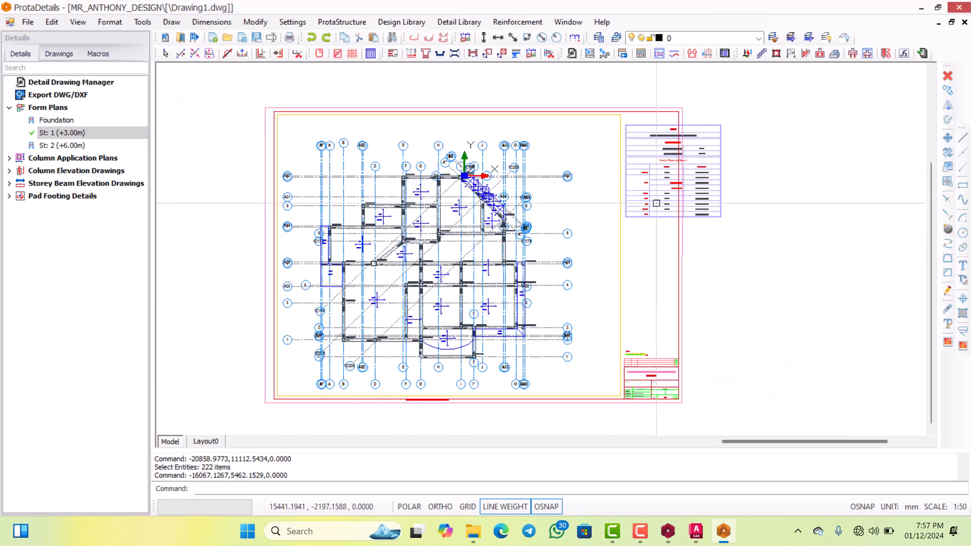
{"action": "left_click", "coordinate": [681, 309]}
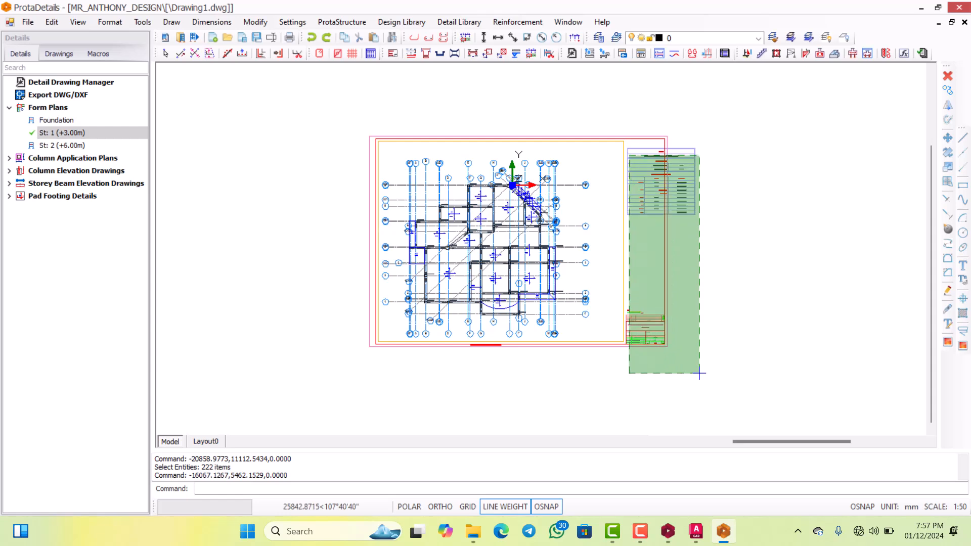
{"action": "left_click", "coordinate": [611, 123]}
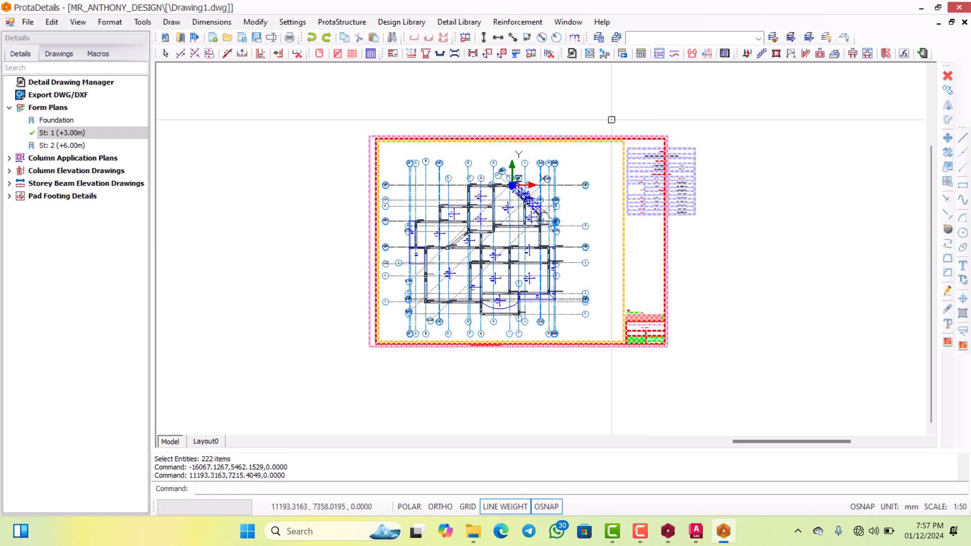
{"action": "right_click", "coordinate": [345, 195]}
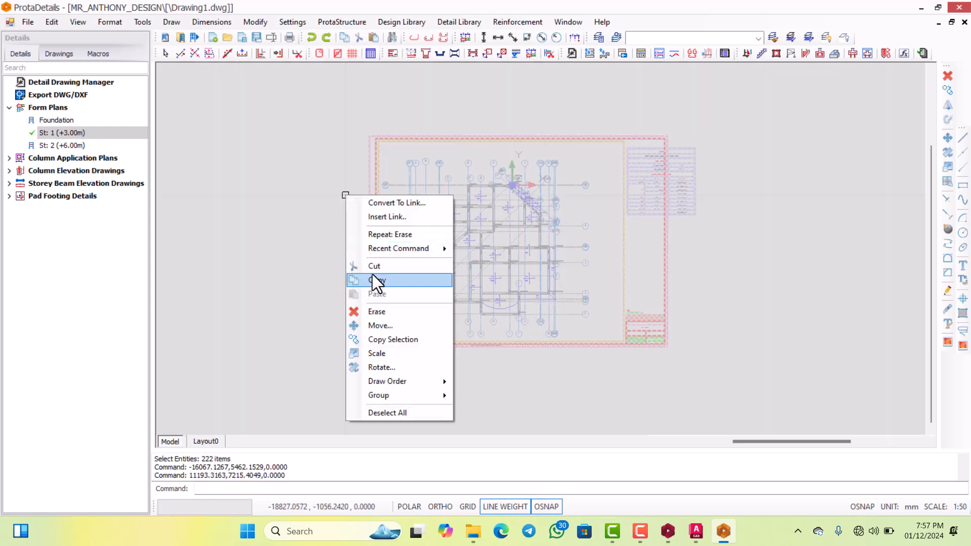
{"action": "left_click", "coordinate": [381, 324]}
{"action": "left_click", "coordinate": [350, 340]}
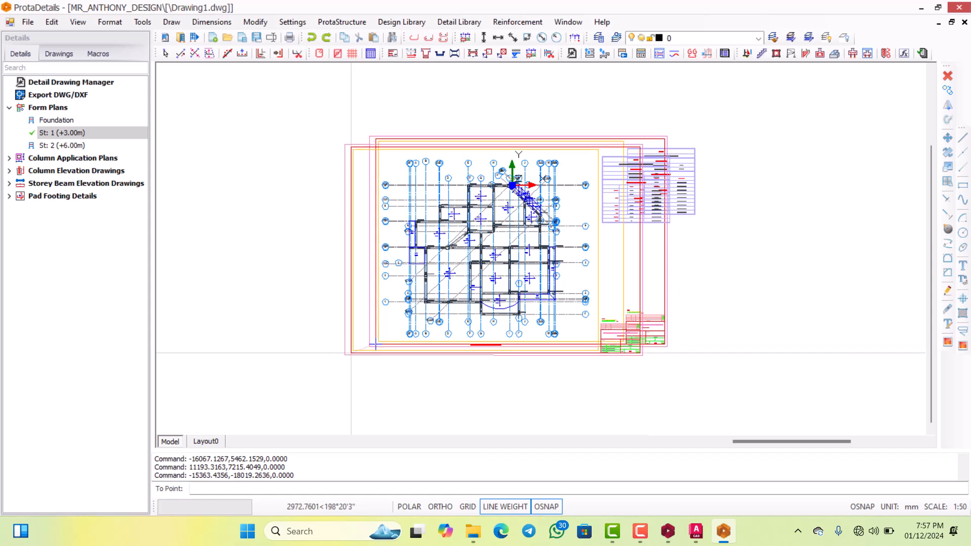
{"action": "left_click", "coordinate": [351, 353]}
{"action": "scroll", "coordinate": [556, 208], "scroll_direction": "up", "scroll_amount": 5}
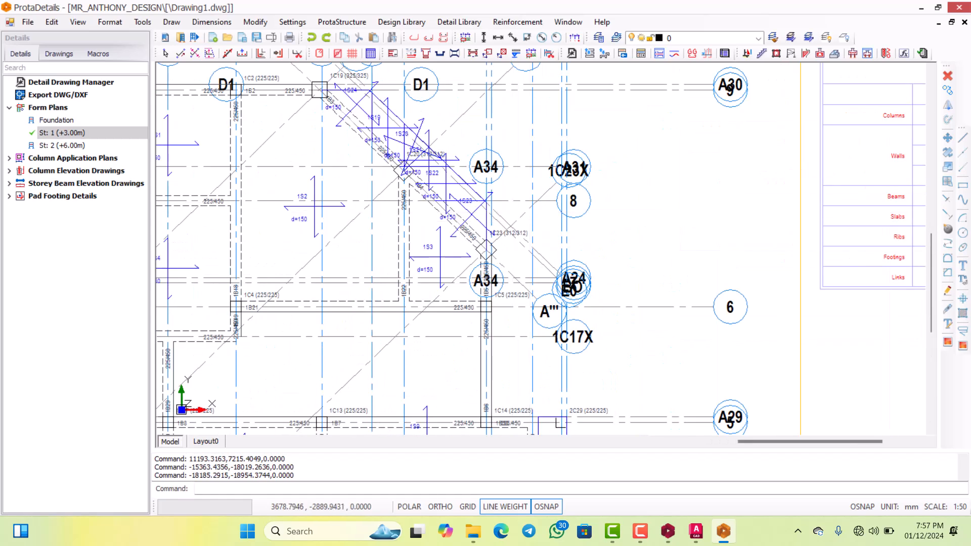
Examine the St: 1 (+3.00m) form plan's beams, slabs and model info table within the repositioned sheet frame.
{"action": "scroll", "coordinate": [461, 283], "scroll_direction": "down", "scroll_amount": 5}
{"action": "scroll", "coordinate": [462, 283], "scroll_direction": "up", "scroll_amount": 6}
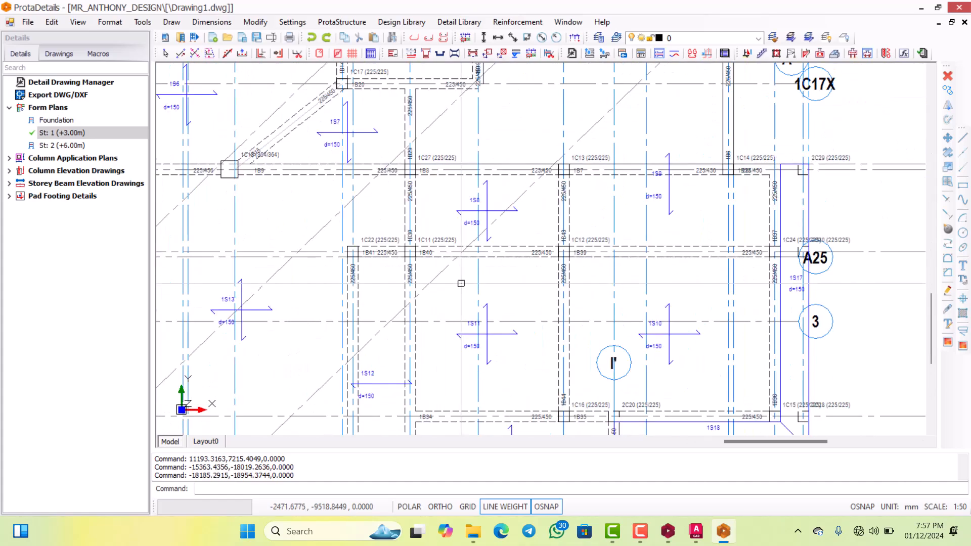
{"action": "scroll", "coordinate": [461, 283], "scroll_direction": "down", "scroll_amount": 8}
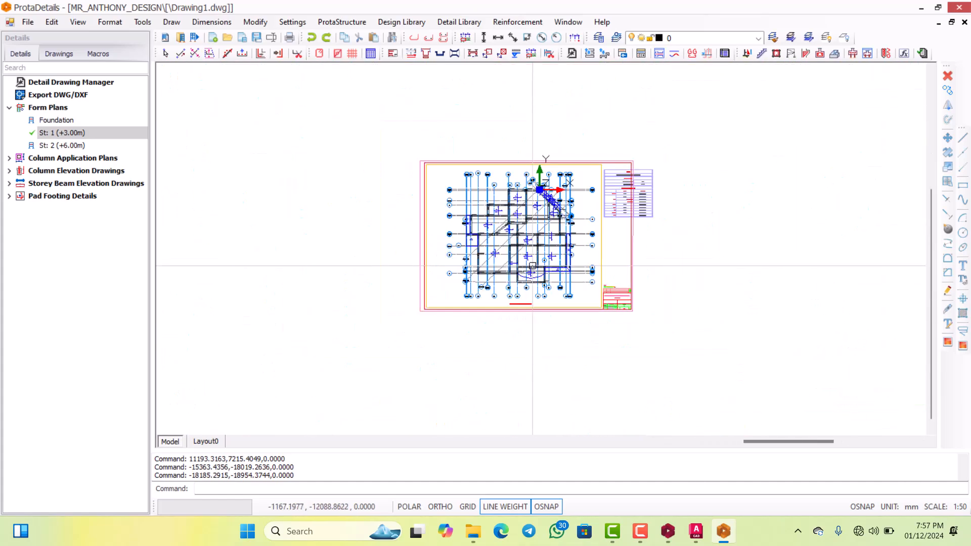
{"action": "scroll", "coordinate": [532, 258], "scroll_direction": "up", "scroll_amount": 5}
{"action": "scroll", "coordinate": [531, 238], "scroll_direction": "down", "scroll_amount": 4}
{"action": "scroll", "coordinate": [530, 222], "scroll_direction": "up", "scroll_amount": 4}
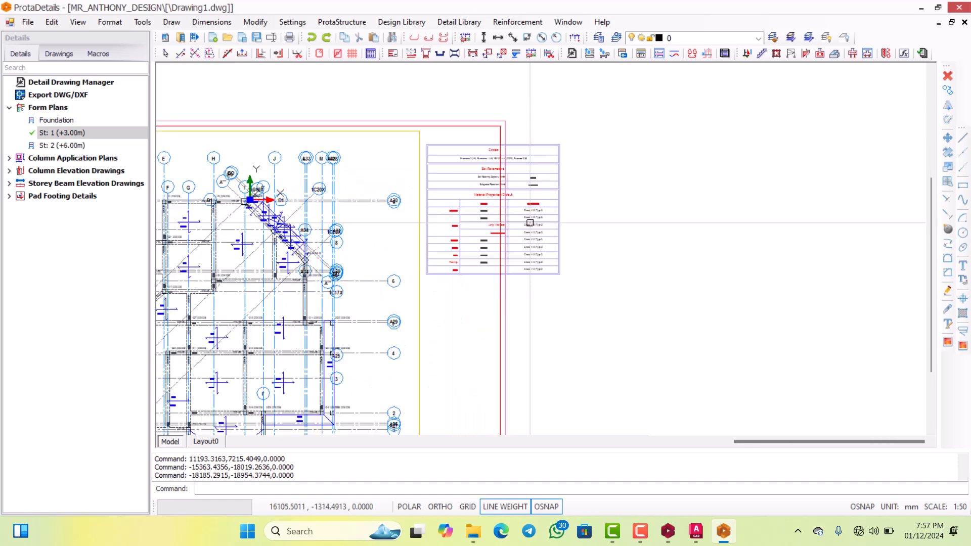
{"action": "scroll", "coordinate": [530, 223], "scroll_direction": "down", "scroll_amount": 3}
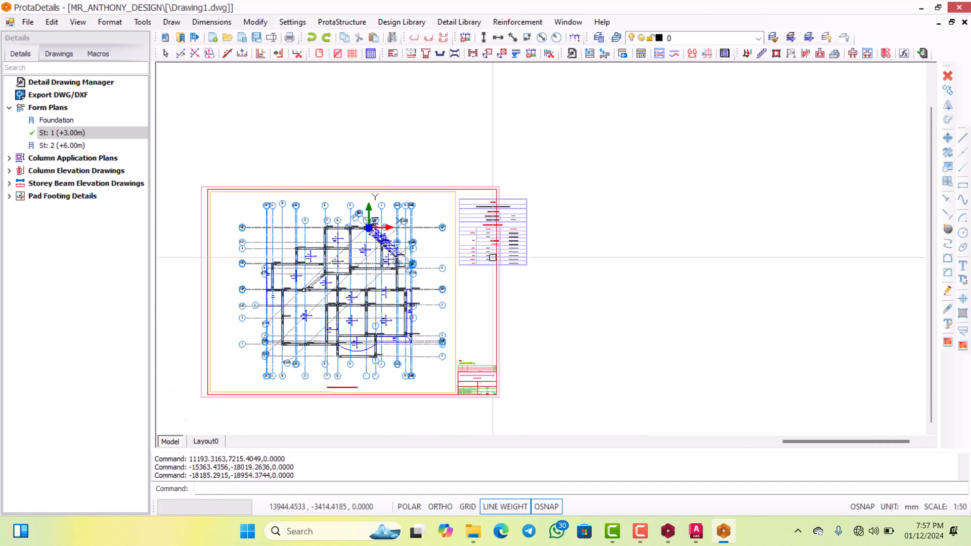
Draw the St: 2 (+6.00m) form plan on the A3_Prota.dxf sheet at scale 1/80 and place it to the right of the St: 1 plan.
{"action": "left_click", "coordinate": [60, 146]}
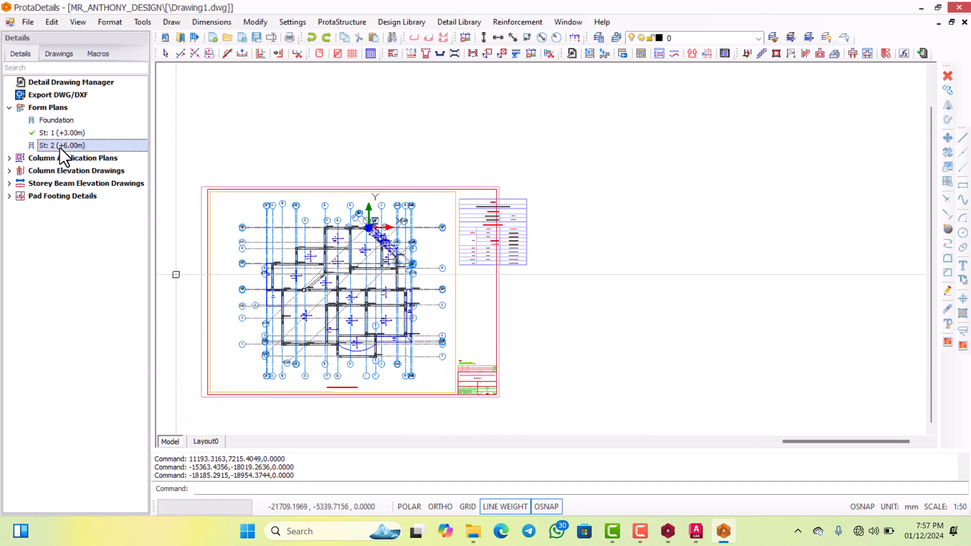
{"action": "right_click", "coordinate": [59, 147]}
{"action": "left_click", "coordinate": [87, 153]}
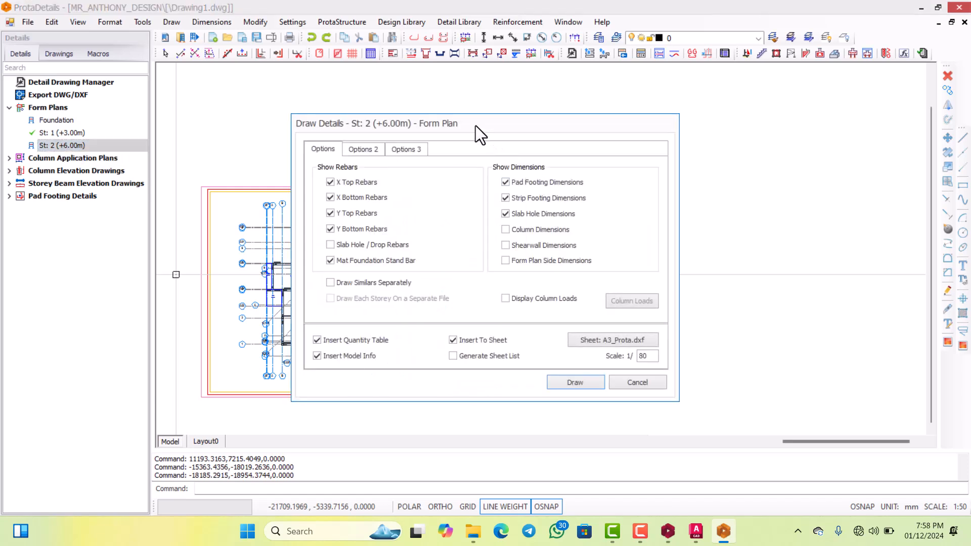
{"action": "left_click_drag", "start_coordinate": [478, 120], "coordinate": [592, 81]}
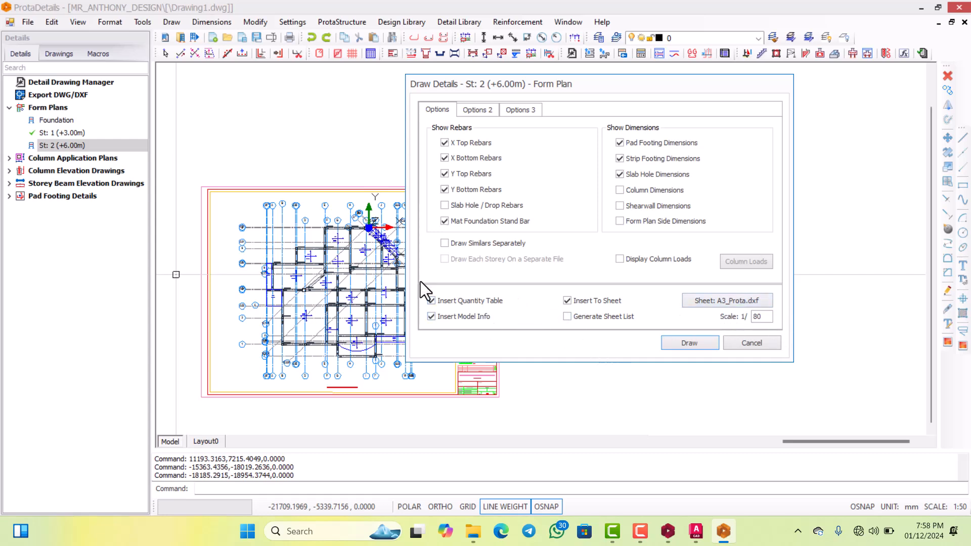
{"action": "left_click", "coordinate": [690, 343]}
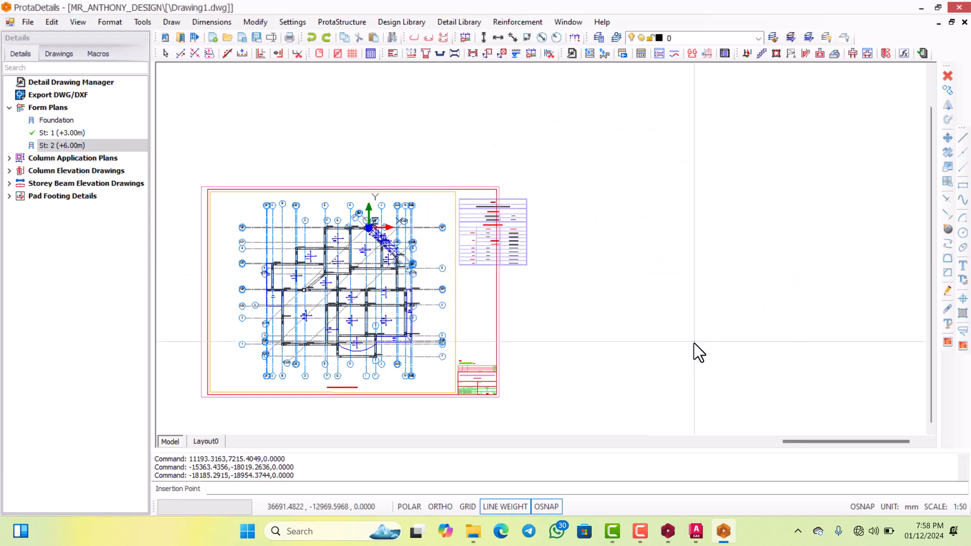
{"action": "scroll", "coordinate": [594, 296], "scroll_direction": "down", "scroll_amount": 3}
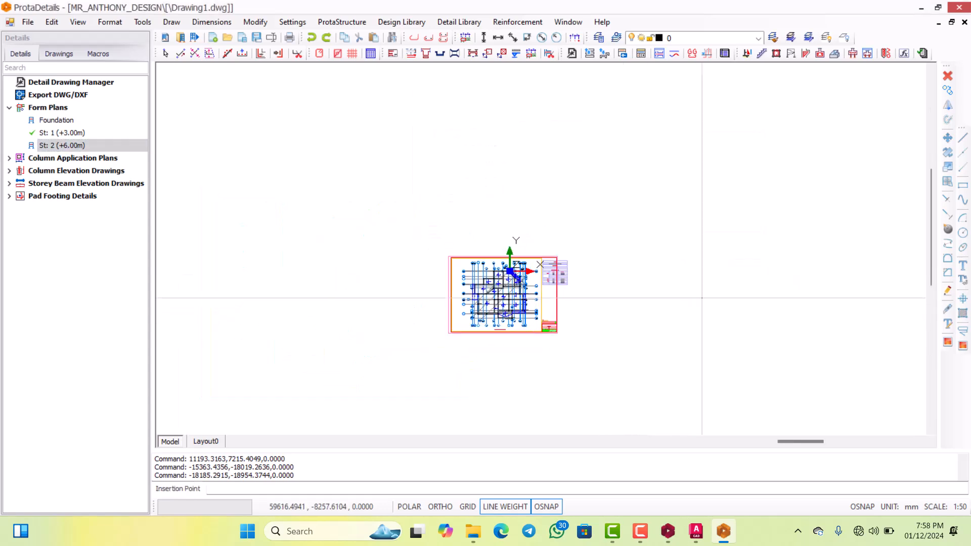
{"action": "left_click", "coordinate": [714, 293]}
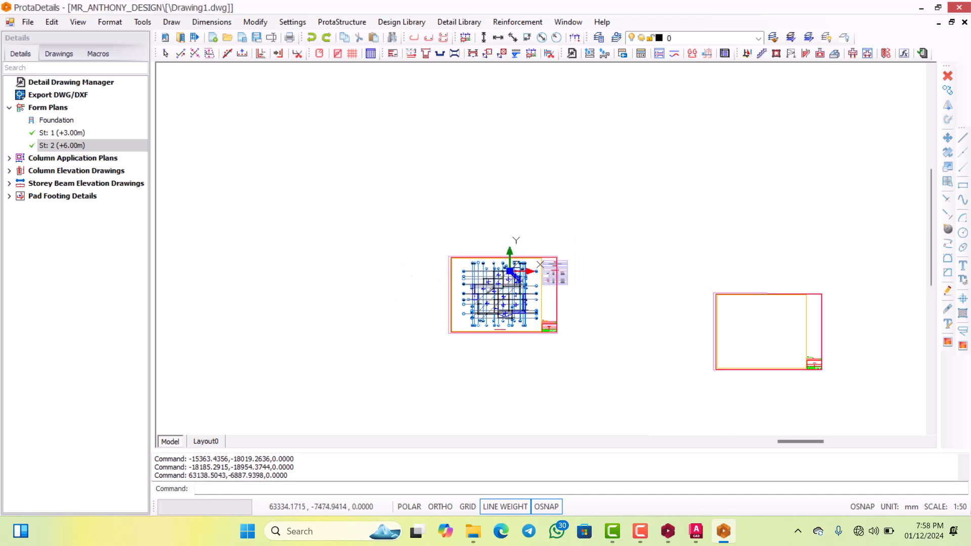
Move the St: 2 sheet frame with its title block and model info table about 2437 mm left and slightly down to centre it around the plan.
{"action": "scroll", "coordinate": [790, 364], "scroll_direction": "up", "scroll_amount": 3}
{"action": "scroll", "coordinate": [790, 363], "scroll_direction": "up", "scroll_amount": 4}
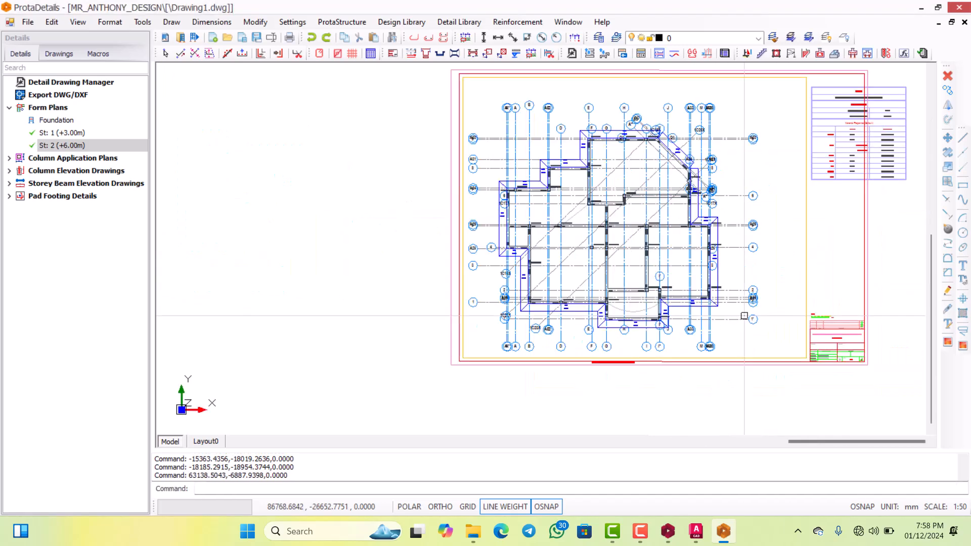
{"action": "scroll", "coordinate": [685, 334], "scroll_direction": "down", "scroll_amount": 2}
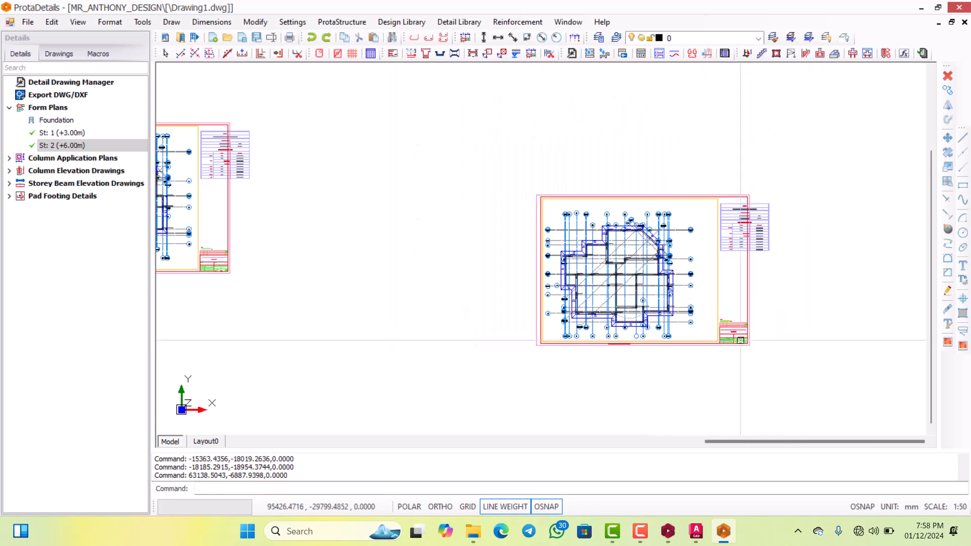
{"action": "scroll", "coordinate": [742, 339], "scroll_direction": "up", "scroll_amount": 1}
{"action": "left_click", "coordinate": [779, 367]}
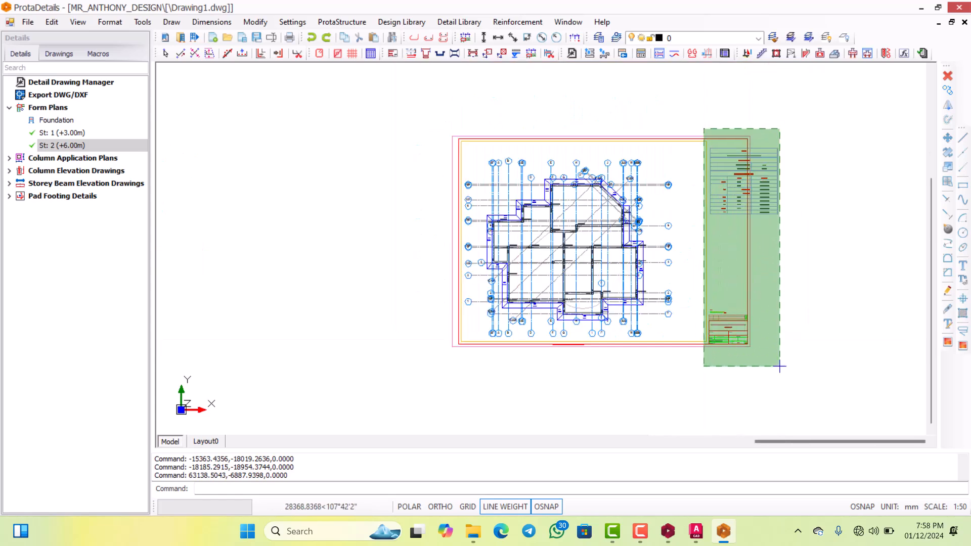
{"action": "left_click", "coordinate": [702, 128]}
{"action": "scroll", "coordinate": [466, 147], "scroll_direction": "up", "scroll_amount": 2}
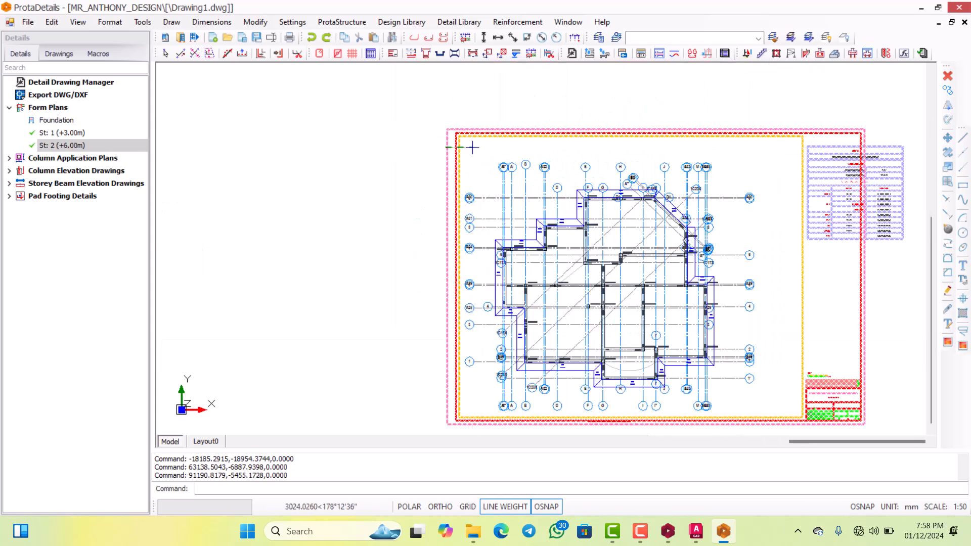
{"action": "scroll", "coordinate": [412, 152], "scroll_direction": "down", "scroll_amount": 2}
{"action": "right_click", "coordinate": [414, 163]}
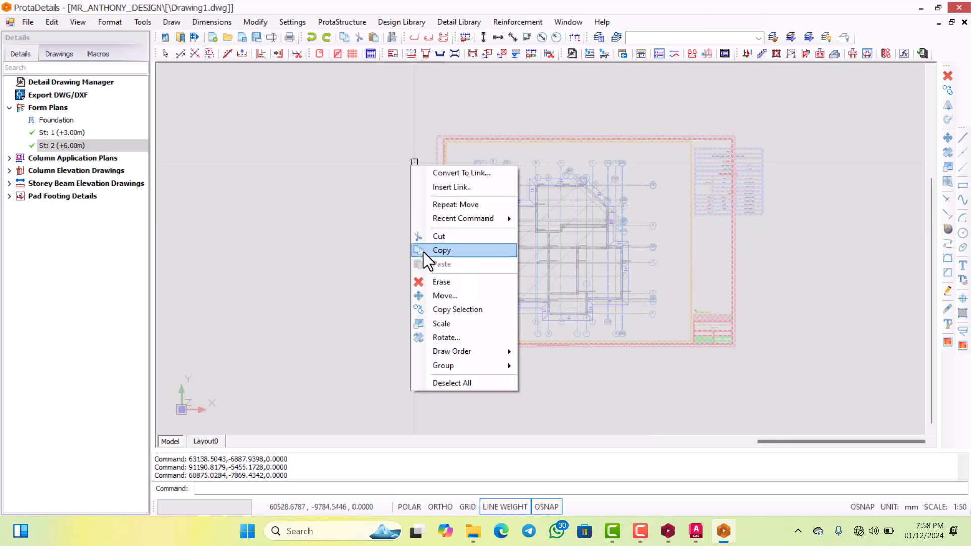
{"action": "left_click", "coordinate": [436, 294]}
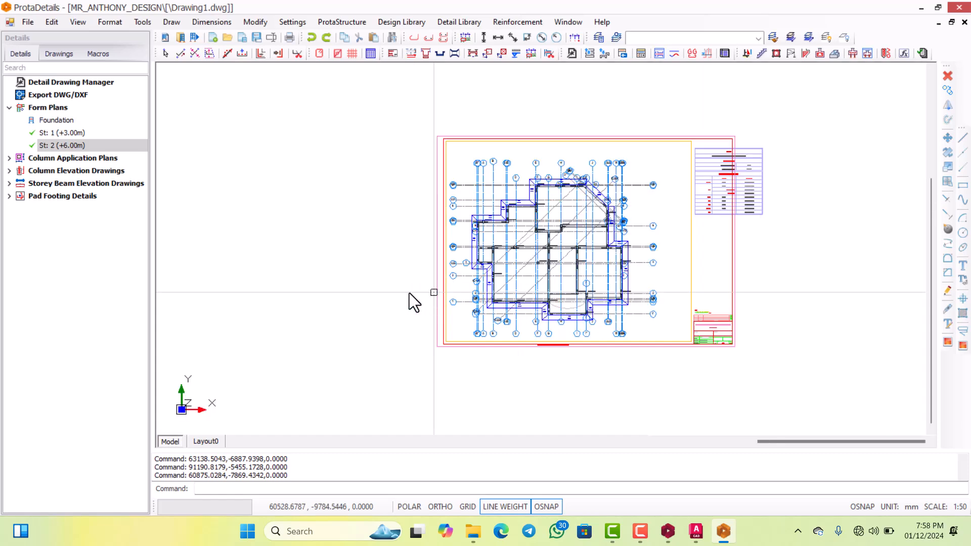
{"action": "left_click", "coordinate": [437, 347]}
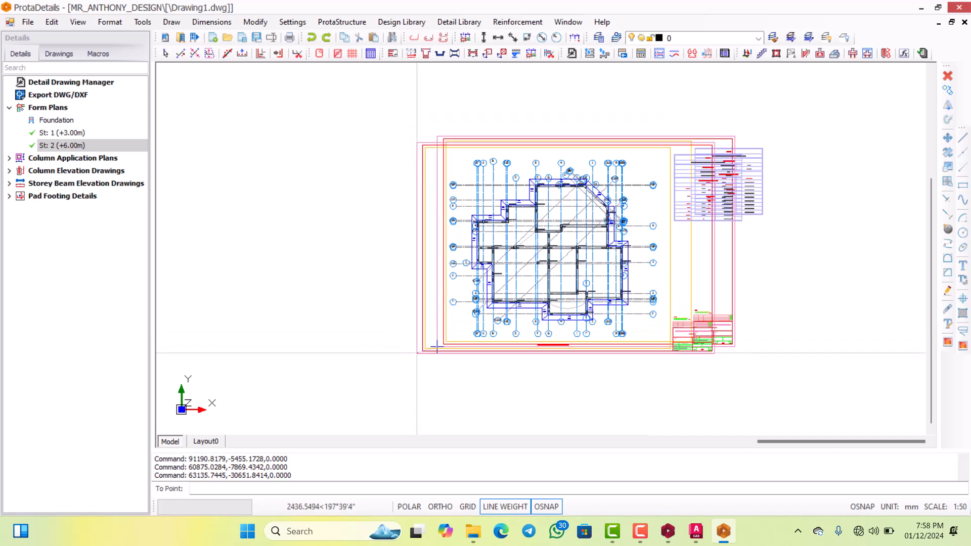
{"action": "left_click", "coordinate": [419, 352]}
Draw the Foundation form plan on the A3_Prota.dxf sheet at scale 1/80 and place it to the right of the St: 2 plan.
{"action": "scroll", "coordinate": [685, 258], "scroll_direction": "up", "scroll_amount": 3}
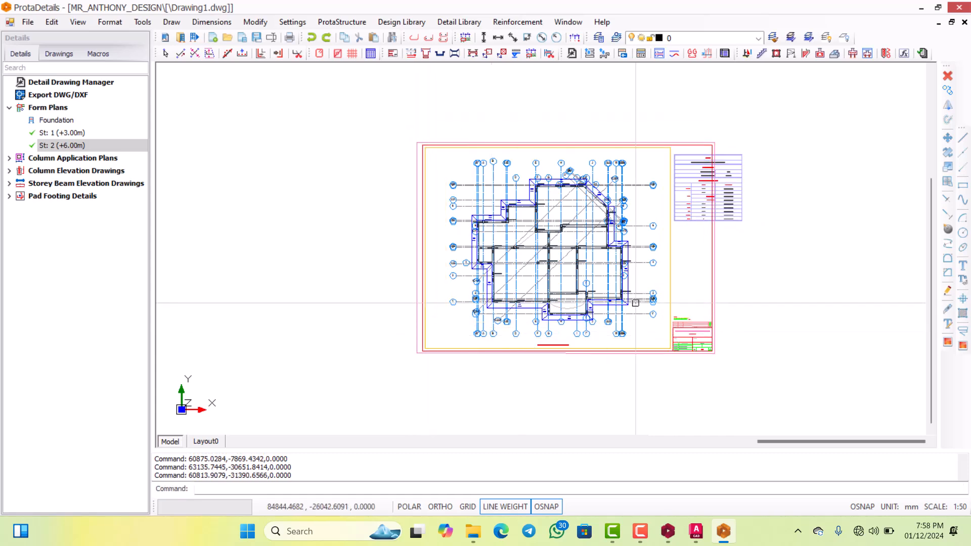
{"action": "scroll", "coordinate": [685, 257], "scroll_direction": "down", "scroll_amount": 5}
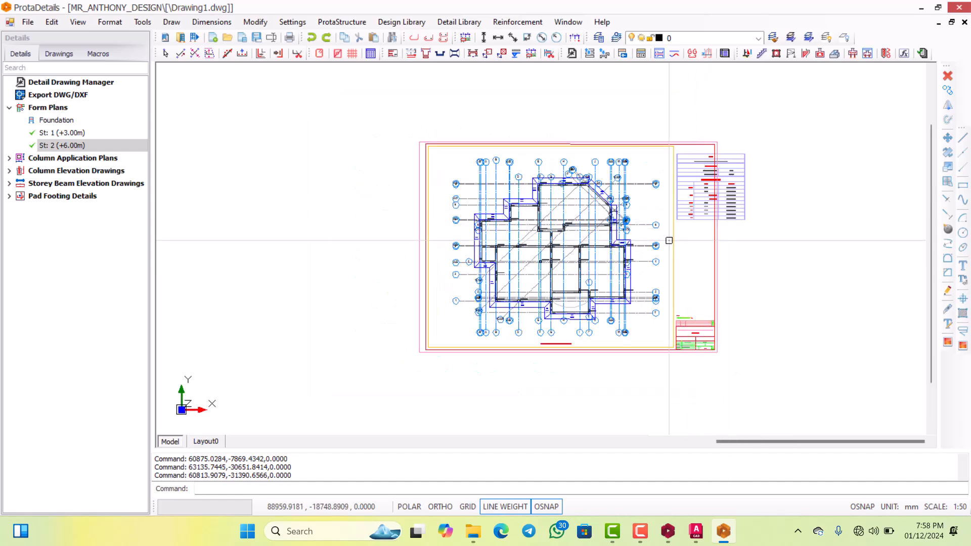
{"action": "scroll", "coordinate": [495, 217], "scroll_direction": "up", "scroll_amount": 3}
{"action": "scroll", "coordinate": [500, 222], "scroll_direction": "down", "scroll_amount": 3}
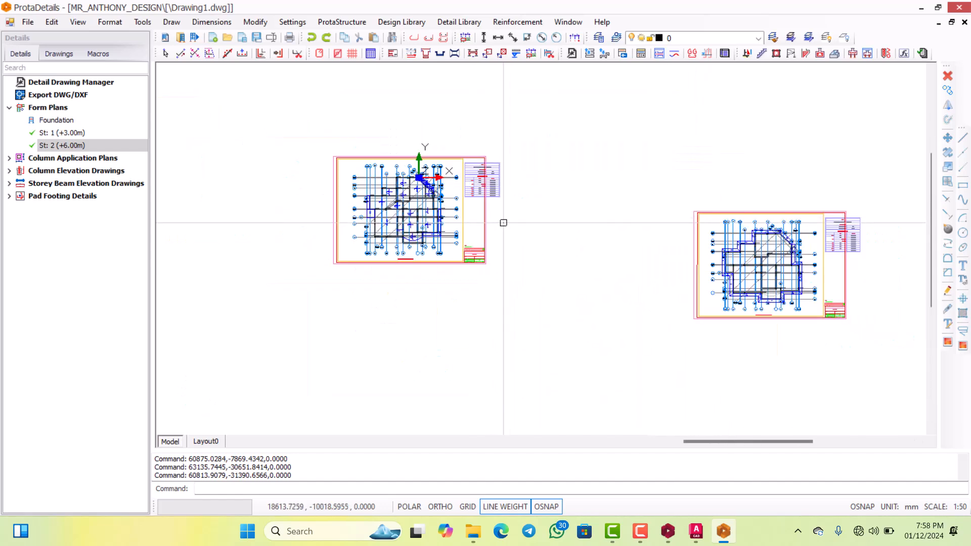
{"action": "left_click", "coordinate": [60, 122]}
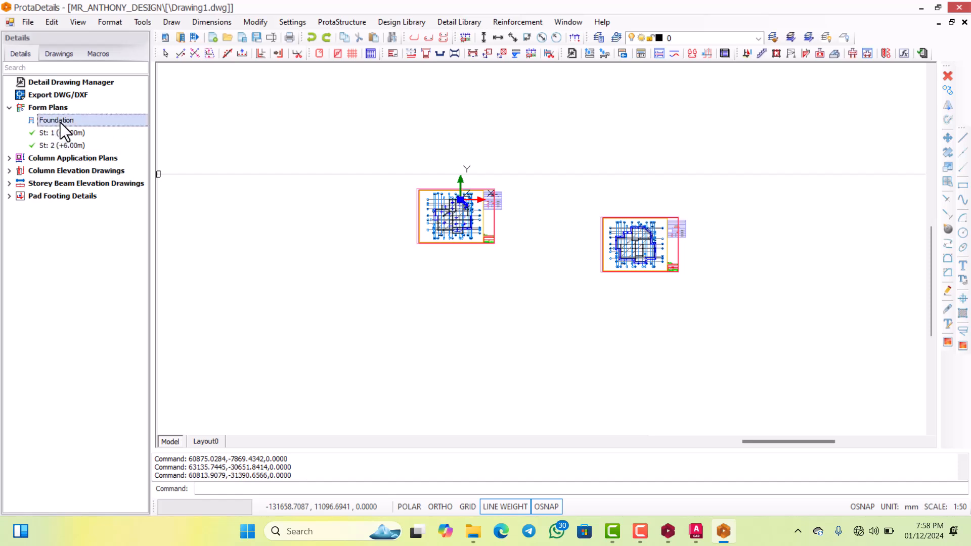
{"action": "right_click", "coordinate": [59, 123]}
{"action": "left_click", "coordinate": [81, 128]}
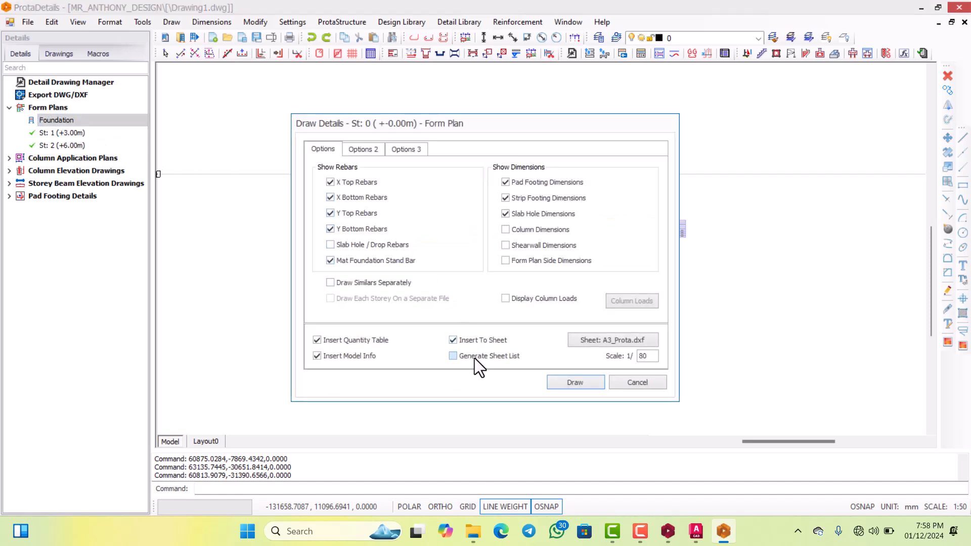
{"action": "left_click", "coordinate": [568, 383]}
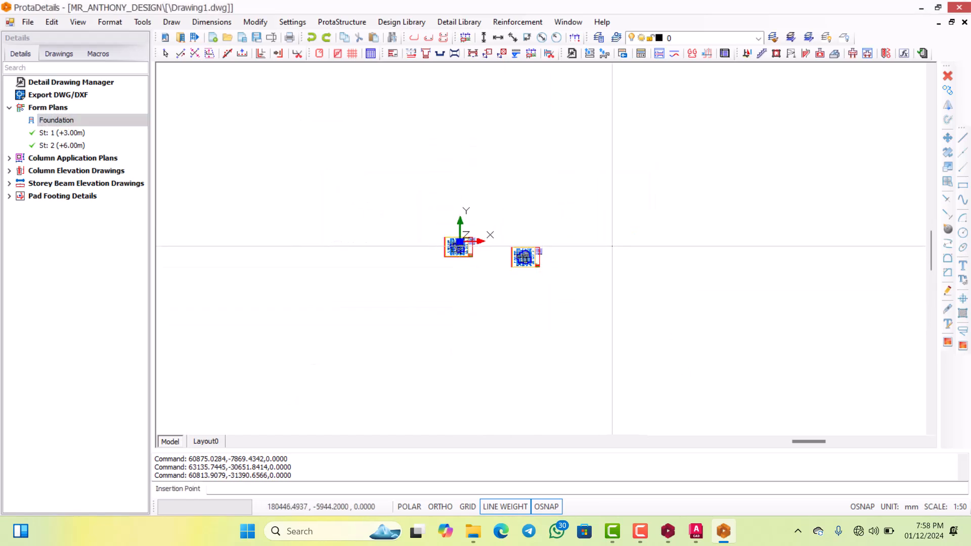
{"action": "left_click", "coordinate": [620, 238]}
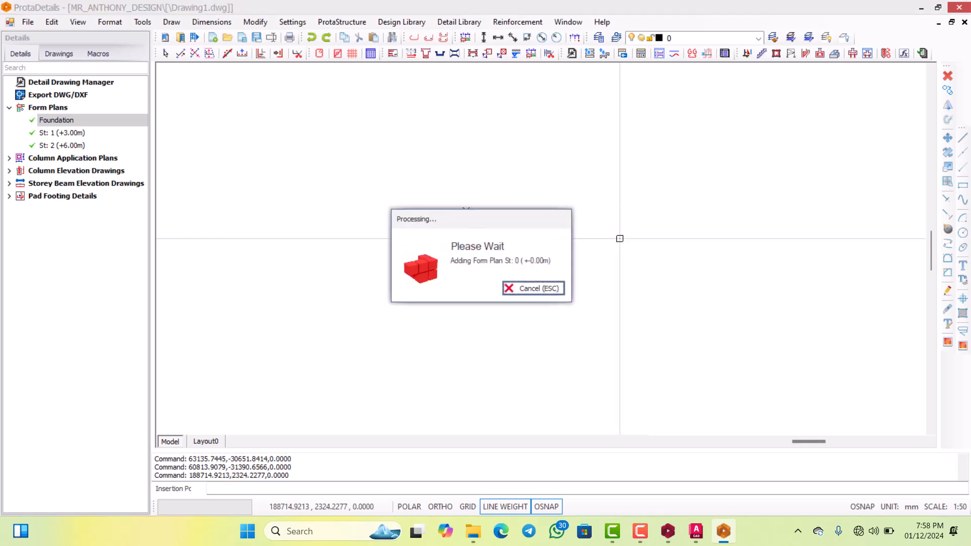
Move the Foundation sheet frame with its title block and model info table about 2782 mm to the left to centre it around the footings.
{"action": "scroll", "coordinate": [623, 239], "scroll_direction": "up", "scroll_amount": 10}
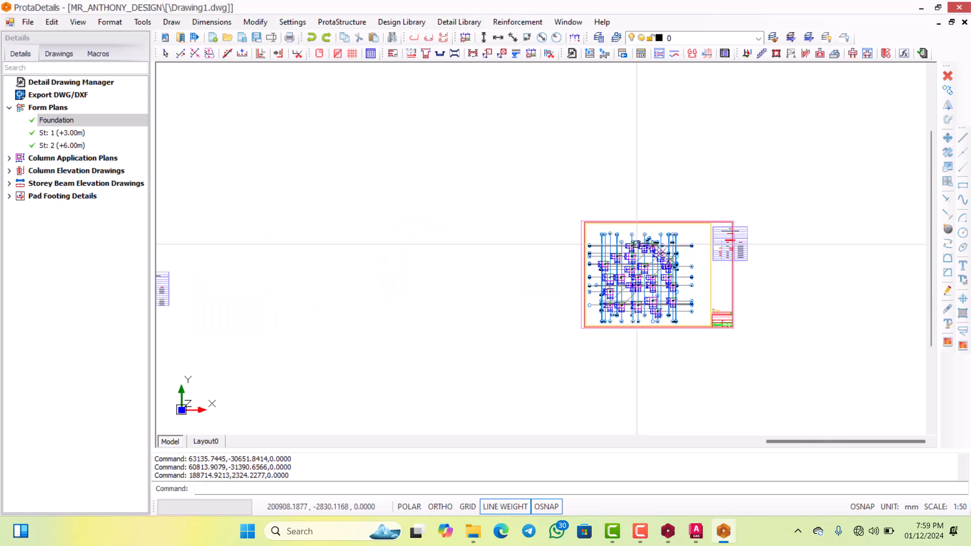
{"action": "scroll", "coordinate": [624, 207], "scroll_direction": "up", "scroll_amount": 6}
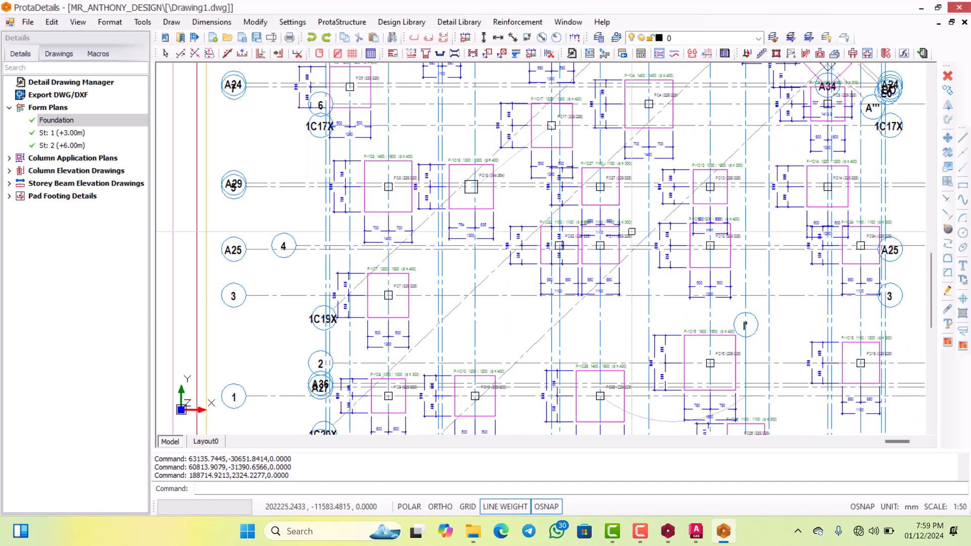
{"action": "scroll", "coordinate": [538, 228], "scroll_direction": "up", "scroll_amount": 3}
{"action": "scroll", "coordinate": [667, 246], "scroll_direction": "down", "scroll_amount": 15}
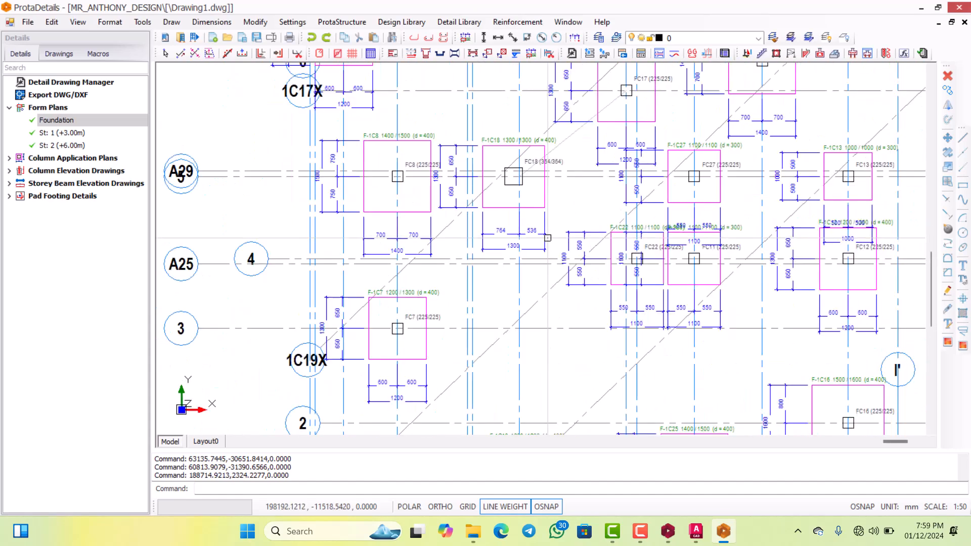
{"action": "left_click", "coordinate": [772, 351]}
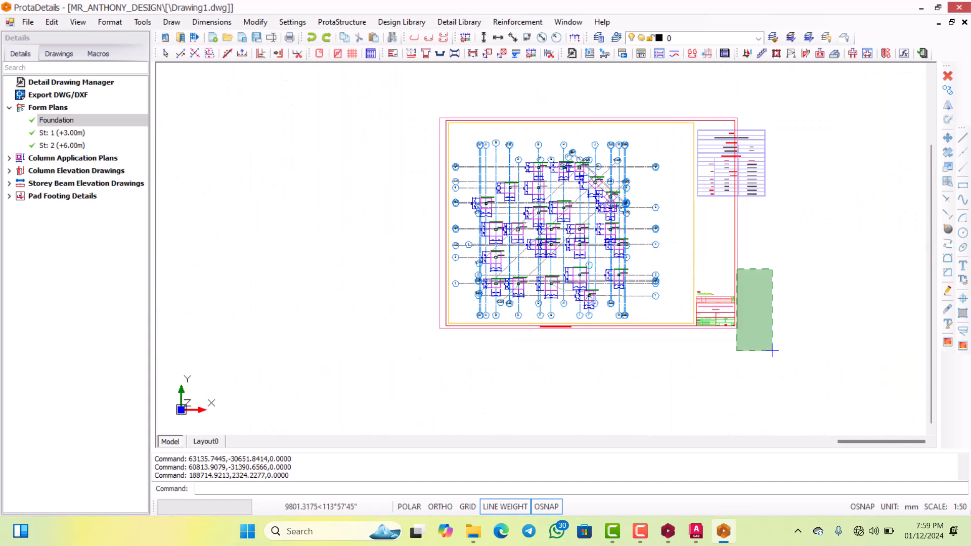
{"action": "left_click", "coordinate": [435, 114]}
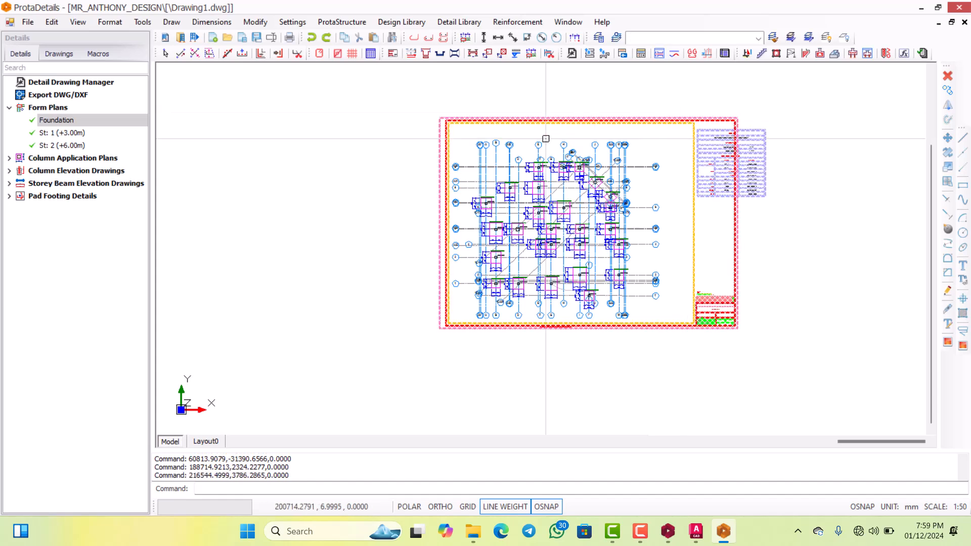
{"action": "right_click", "coordinate": [399, 148]}
{"action": "left_click", "coordinate": [424, 279]}
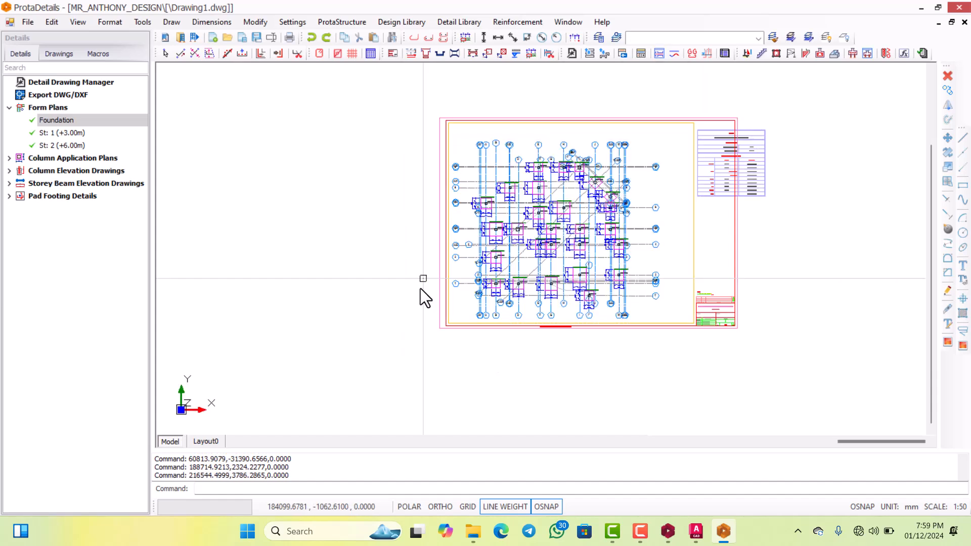
{"action": "left_click", "coordinate": [424, 296]}
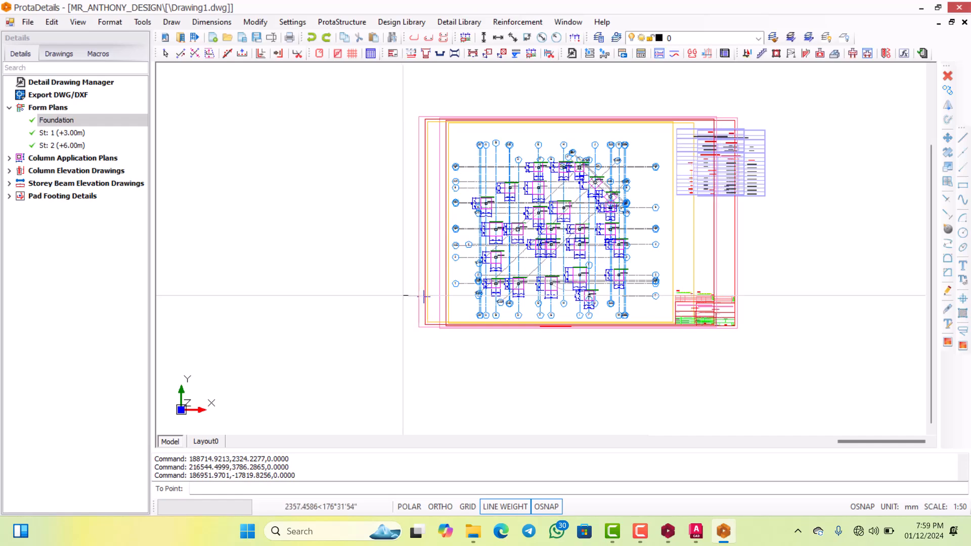
{"action": "left_click", "coordinate": [399, 296]}
Examine the Foundation plan's pad footings and dimensions within the frame, and the arrangement of the three placed form plan sheets.
{"action": "scroll", "coordinate": [448, 287], "scroll_direction": "up", "scroll_amount": 2}
{"action": "scroll", "coordinate": [456, 253], "scroll_direction": "down", "scroll_amount": 4}
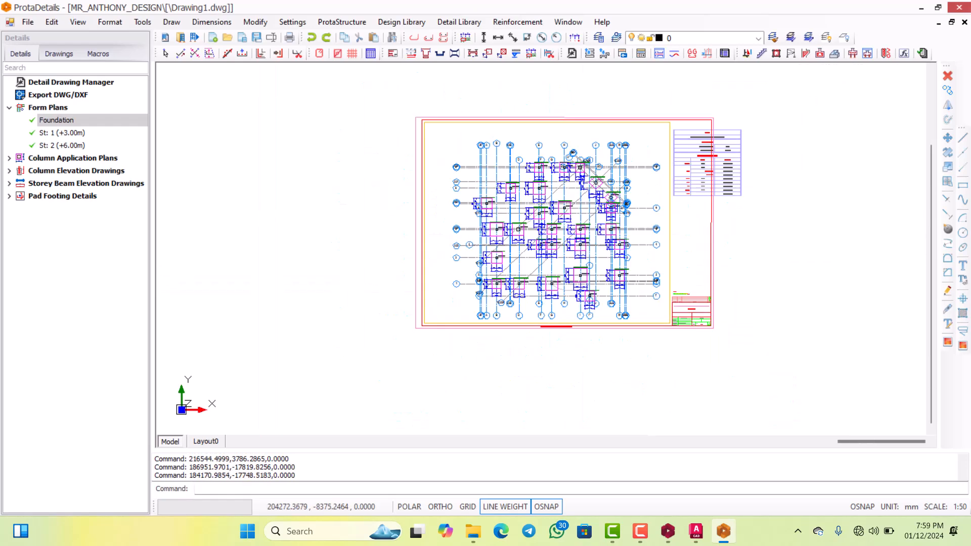
{"action": "scroll", "coordinate": [500, 172], "scroll_direction": "up", "scroll_amount": 5}
{"action": "scroll", "coordinate": [500, 172], "scroll_direction": "up", "scroll_amount": 2}
{"action": "scroll", "coordinate": [505, 227], "scroll_direction": "down", "scroll_amount": 4}
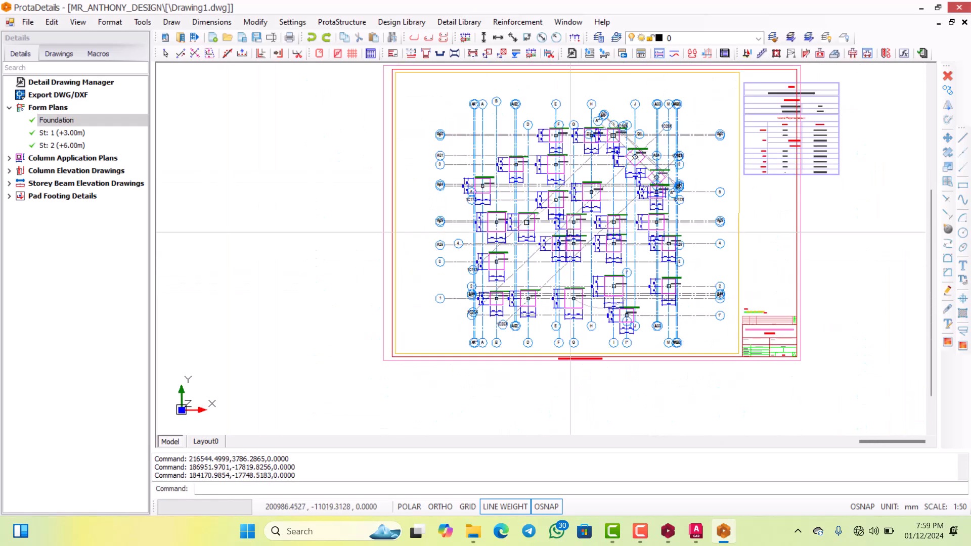
{"action": "scroll", "coordinate": [571, 269], "scroll_direction": "up", "scroll_amount": 6}
{"action": "scroll", "coordinate": [571, 269], "scroll_direction": "down", "scroll_amount": 5}
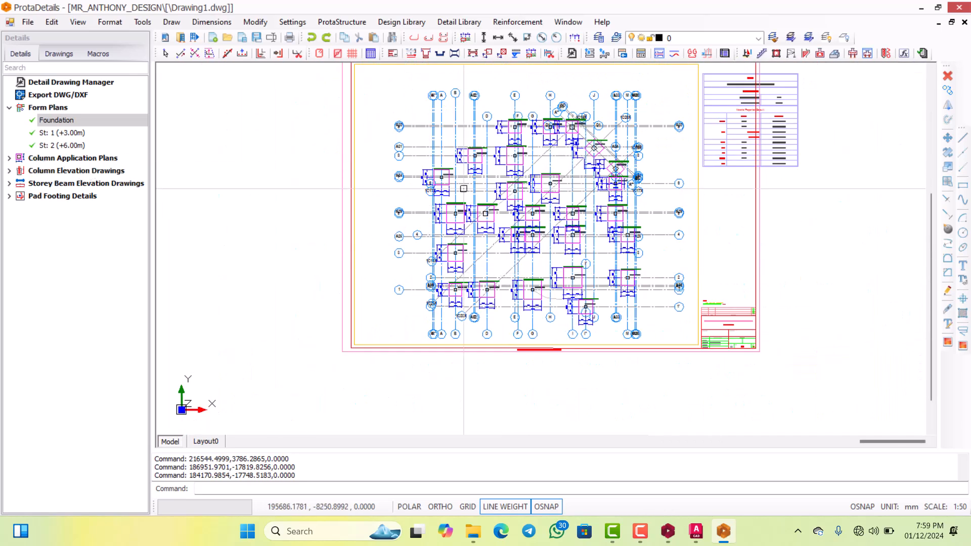
{"action": "scroll", "coordinate": [506, 222], "scroll_direction": "down", "scroll_amount": 4}
{"action": "scroll", "coordinate": [410, 236], "scroll_direction": "down", "scroll_amount": 2}
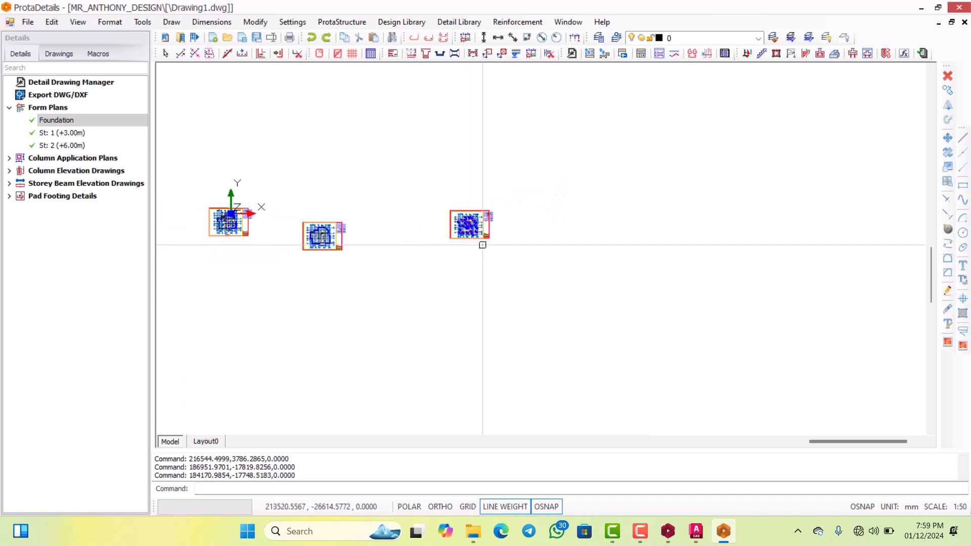
Move the complete Foundation sheet about 70581 mm left and 11180 mm down, placing it closer to the St: 2 sheet.
{"action": "scroll", "coordinate": [481, 240], "scroll_direction": "up", "scroll_amount": 1}
{"action": "mouse_move", "coordinate": [543, 278]}
{"action": "left_mouse_down"}
{"action": "mouse_move", "coordinate": [445, 200]}
{"action": "mouse_move", "coordinate": [423, 162]}
{"action": "left_mouse_up"}
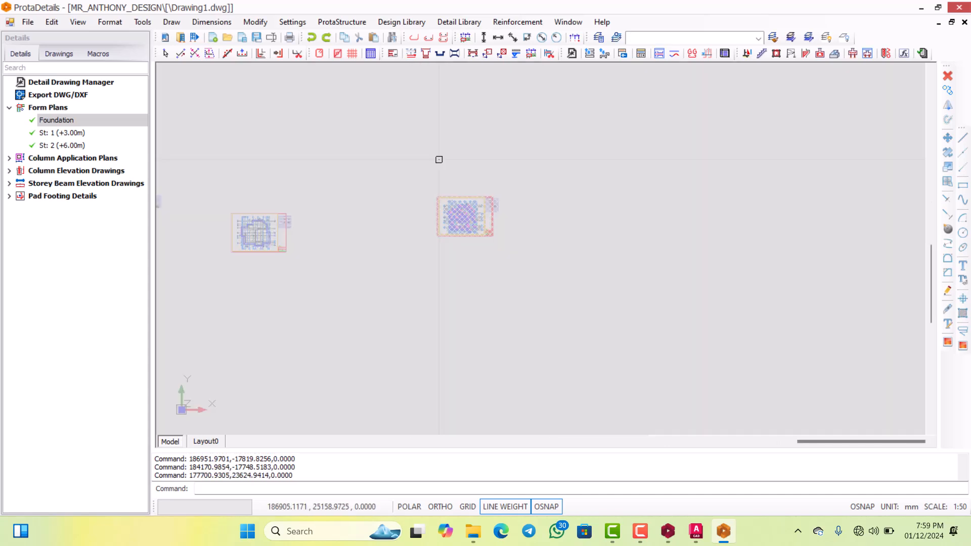
{"action": "right_click", "coordinate": [440, 158]}
{"action": "left_click", "coordinate": [465, 289]}
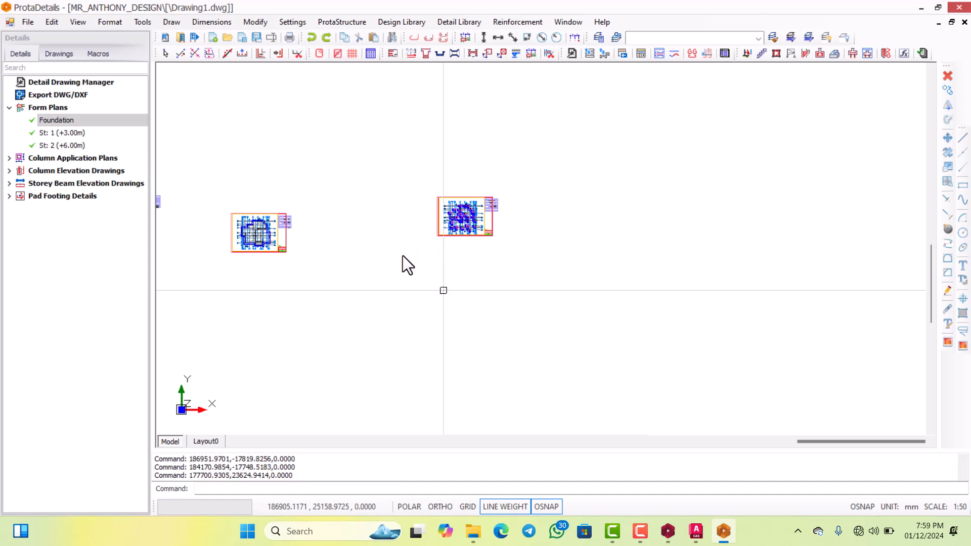
{"action": "left_click", "coordinate": [439, 235]}
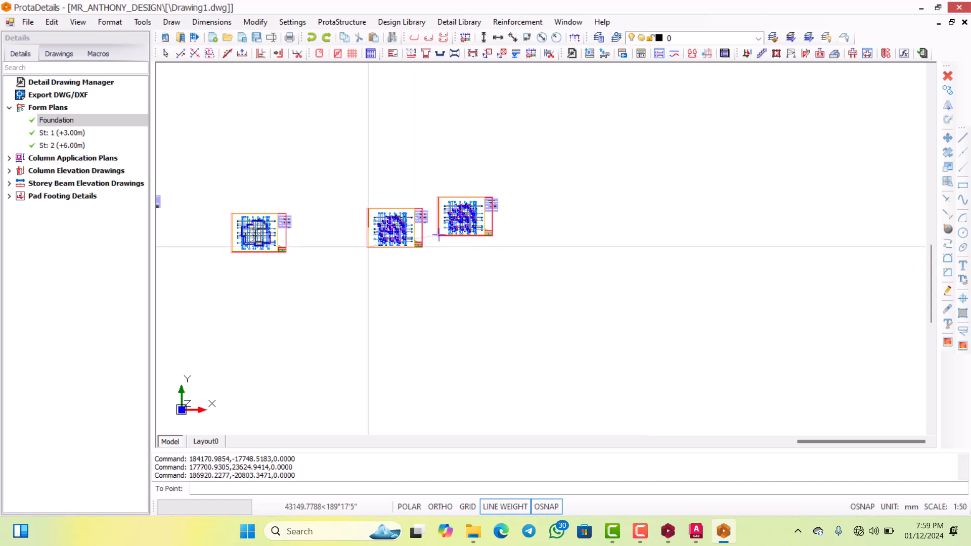
{"action": "left_click", "coordinate": [322, 253]}
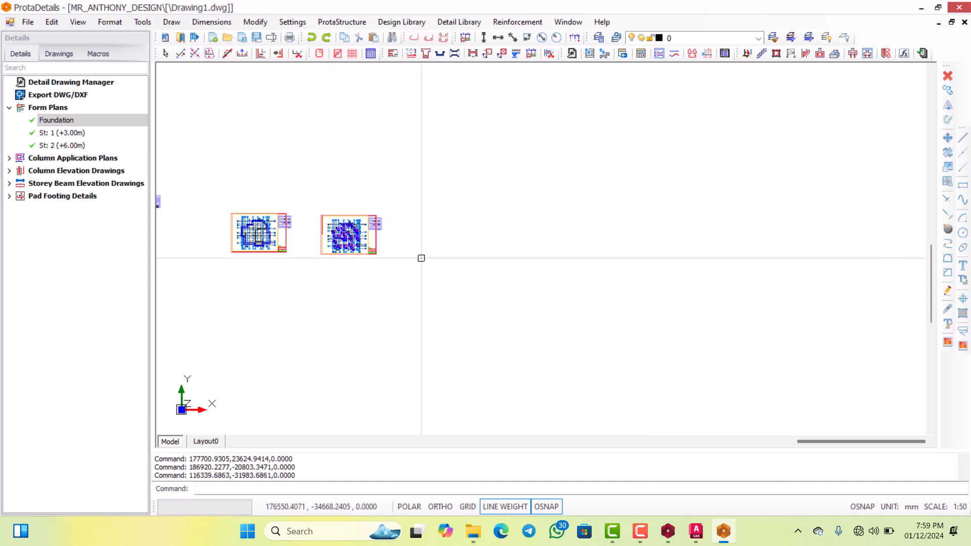
Move the complete St: 2 sheet about 26589 mm left and 12621 mm up to line it up beside the St: 1 sheet.
{"action": "scroll", "coordinate": [422, 260], "scroll_direction": "down", "scroll_amount": 2}
{"action": "scroll", "coordinate": [421, 260], "scroll_direction": "up", "scroll_amount": 3}
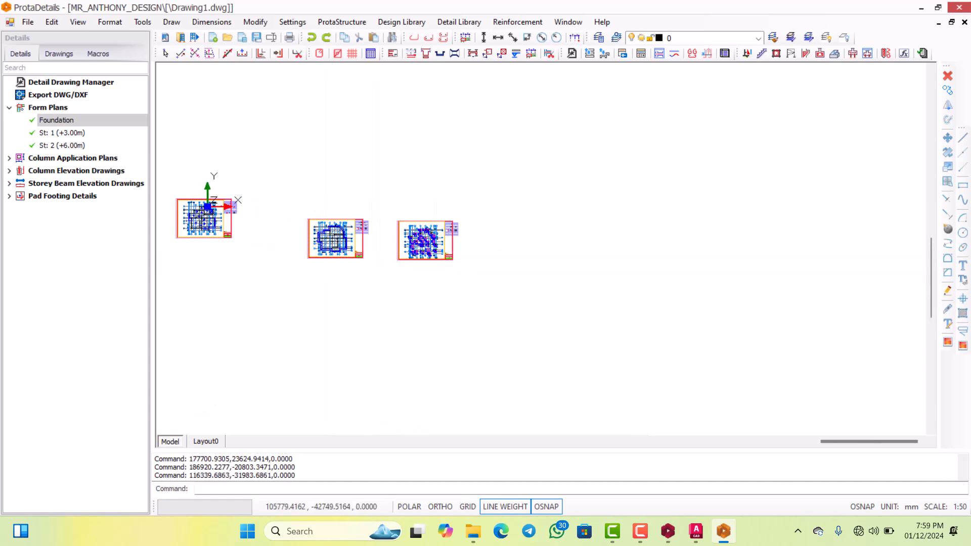
{"action": "left_click", "coordinate": [329, 206]}
{"action": "left_click", "coordinate": [382, 277]}
{"action": "right_click", "coordinate": [307, 189]}
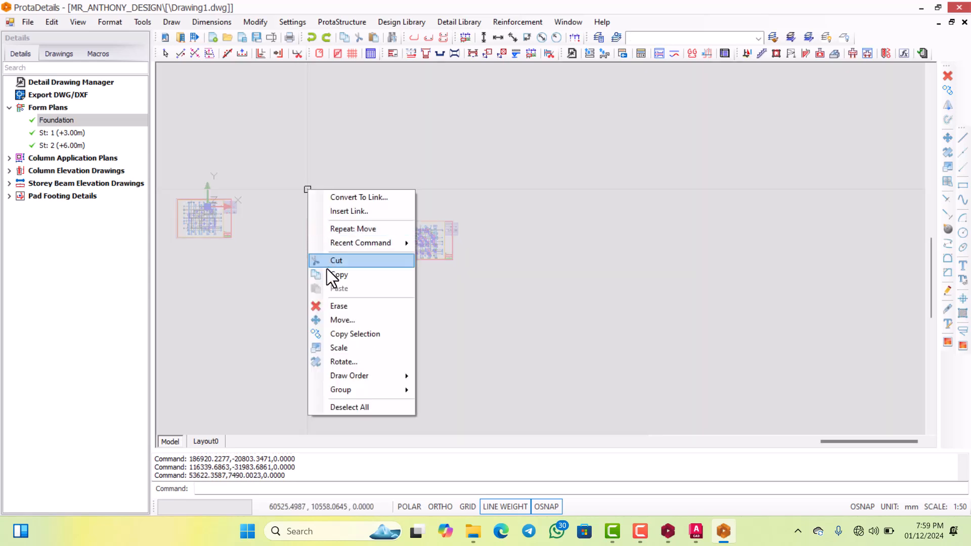
{"action": "left_click", "coordinate": [335, 317]}
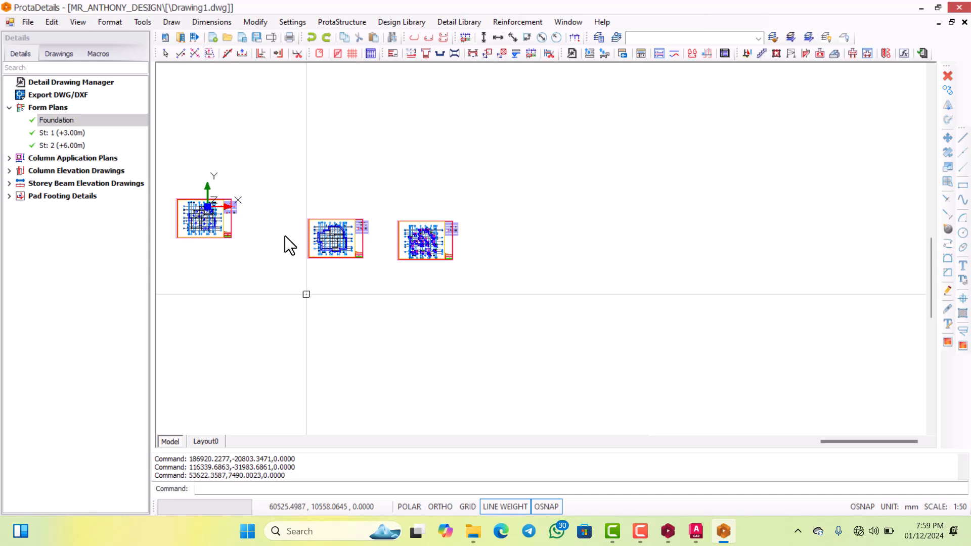
{"action": "left_click", "coordinate": [309, 257]}
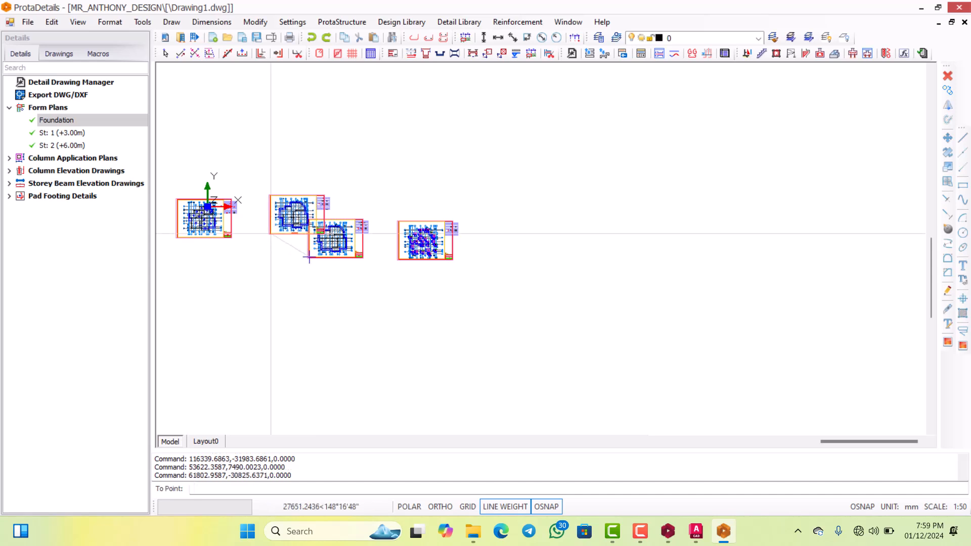
{"action": "left_click", "coordinate": [265, 238]}
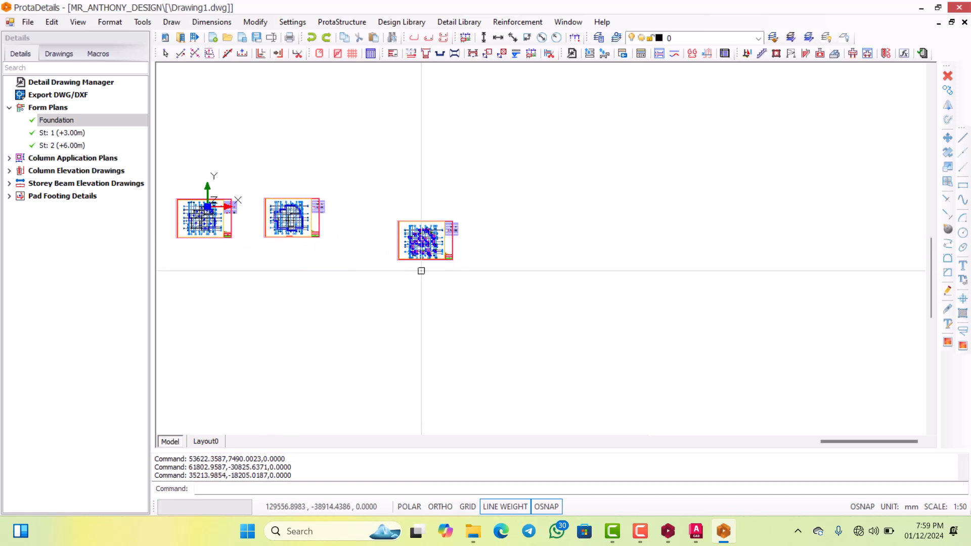
Move the complete Foundation sheet about 33187 mm left and 12628 mm up to line it up beside the St: 2 sheet.
{"action": "left_click", "coordinate": [476, 279]}
{"action": "right_click", "coordinate": [375, 232]}
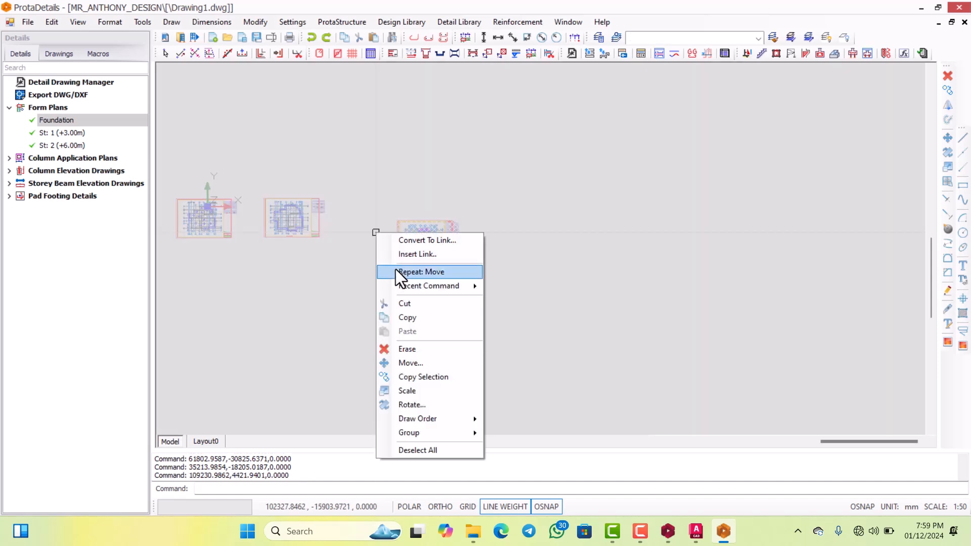
{"action": "left_click", "coordinate": [407, 363]}
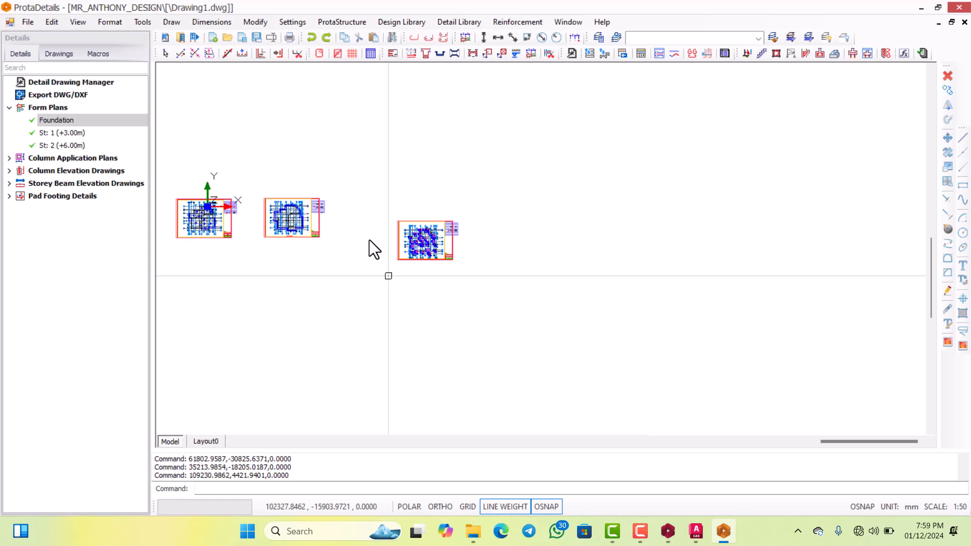
{"action": "left_click", "coordinate": [399, 260]}
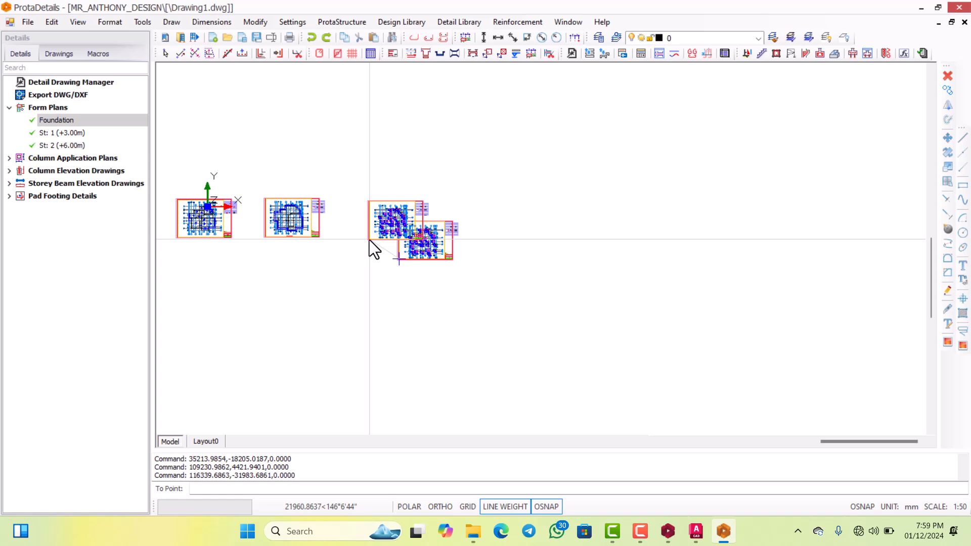
{"action": "left_click", "coordinate": [344, 239]}
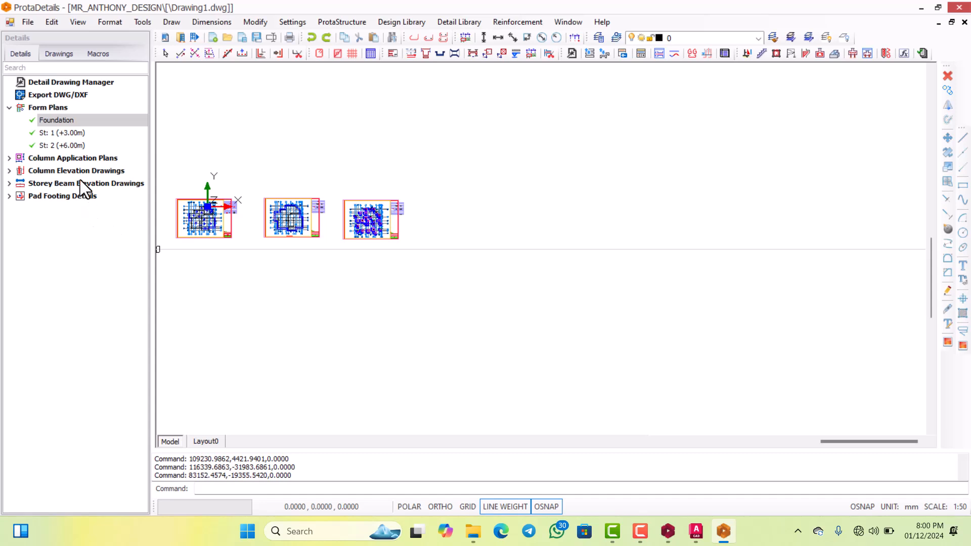
List the storeys available for storey beam elevation drawings and examine the beams, slabs and grid lines of the St: 1 form plan.
{"action": "left_click", "coordinate": [9, 184]}
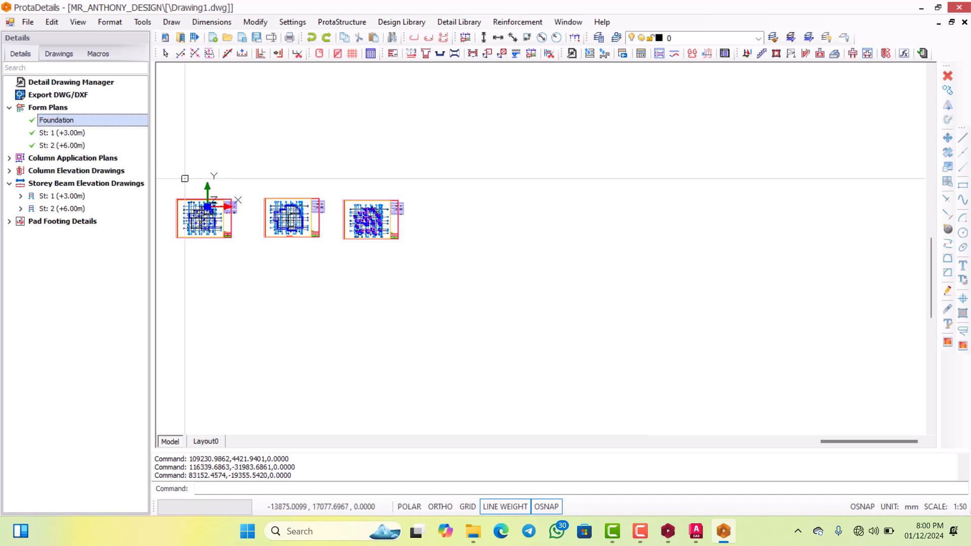
{"action": "scroll", "coordinate": [195, 222], "scroll_direction": "up", "scroll_amount": 5}
{"action": "scroll", "coordinate": [195, 222], "scroll_direction": "up", "scroll_amount": 2}
{"action": "scroll", "coordinate": [282, 188], "scroll_direction": "down", "scroll_amount": 2}
{"action": "scroll", "coordinate": [251, 203], "scroll_direction": "up", "scroll_amount": 2}
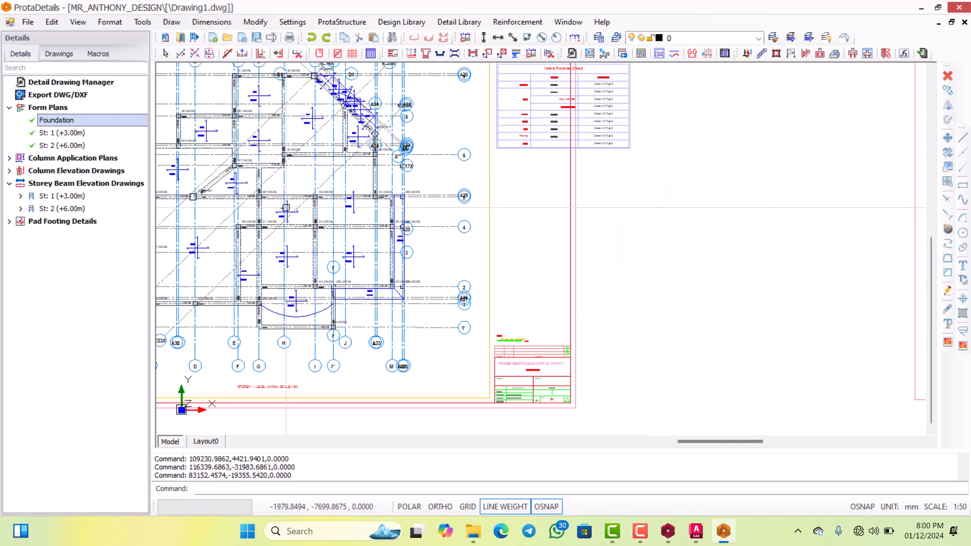
{"action": "scroll", "coordinate": [361, 183], "scroll_direction": "down", "scroll_amount": 2}
{"action": "scroll", "coordinate": [314, 187], "scroll_direction": "up", "scroll_amount": 2}
{"action": "scroll", "coordinate": [313, 180], "scroll_direction": "down", "scroll_amount": 2}
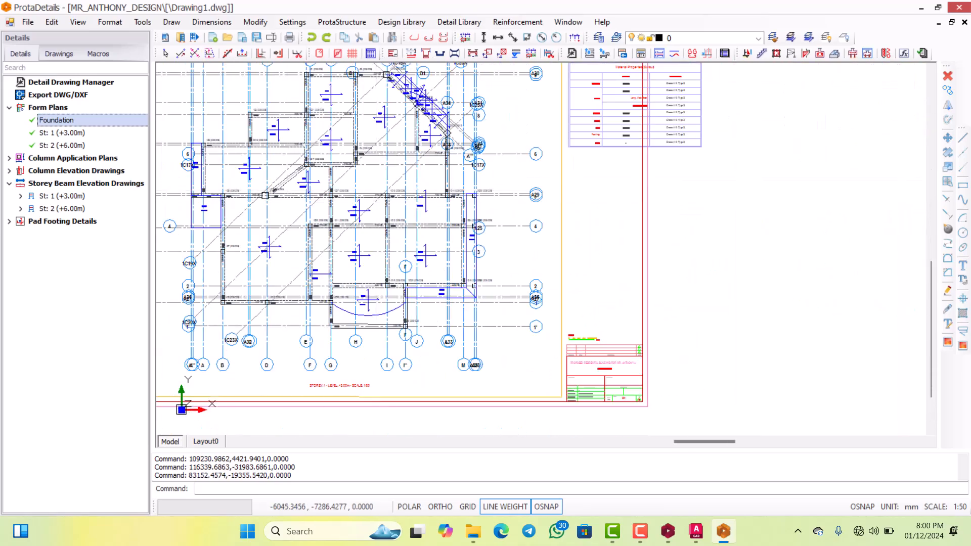
{"action": "scroll", "coordinate": [308, 190], "scroll_direction": "up", "scroll_amount": 1}
{"action": "scroll", "coordinate": [308, 189], "scroll_direction": "down", "scroll_amount": 1}
{"action": "scroll", "coordinate": [308, 190], "scroll_direction": "up", "scroll_amount": 3}
{"action": "scroll", "coordinate": [343, 182], "scroll_direction": "down", "scroll_amount": 1}
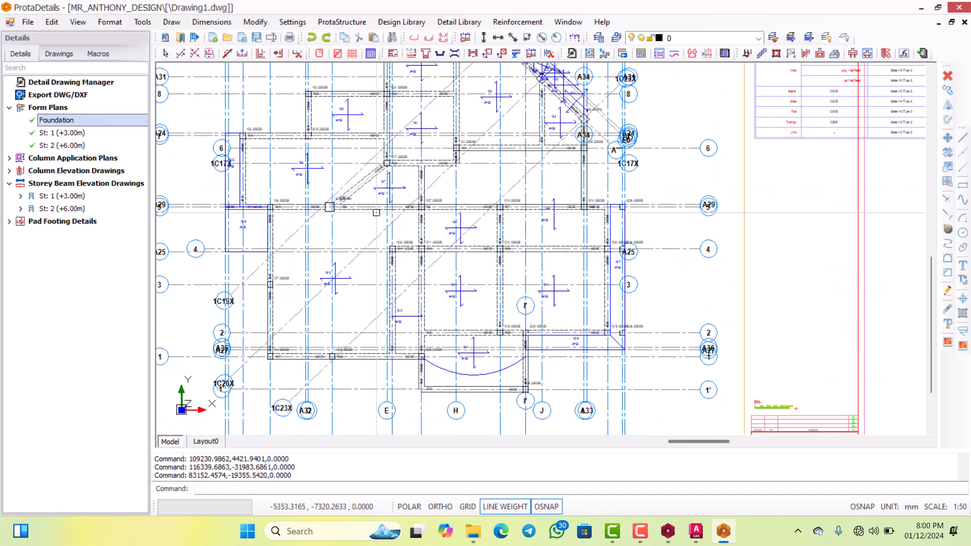
{"action": "scroll", "coordinate": [329, 207], "scroll_direction": "up", "scroll_amount": 2}
{"action": "scroll", "coordinate": [344, 202], "scroll_direction": "down", "scroll_amount": 3}
{"action": "scroll", "coordinate": [380, 212], "scroll_direction": "up", "scroll_amount": 2}
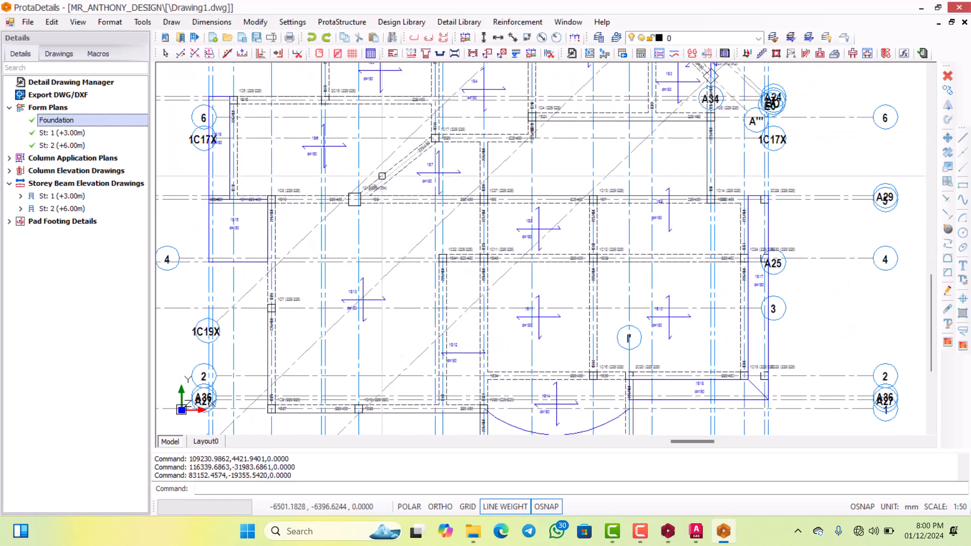
{"action": "scroll", "coordinate": [415, 195], "scroll_direction": "down", "scroll_amount": 2}
{"action": "scroll", "coordinate": [415, 194], "scroll_direction": "up", "scroll_amount": 1}
{"action": "scroll", "coordinate": [405, 182], "scroll_direction": "down", "scroll_amount": 2}
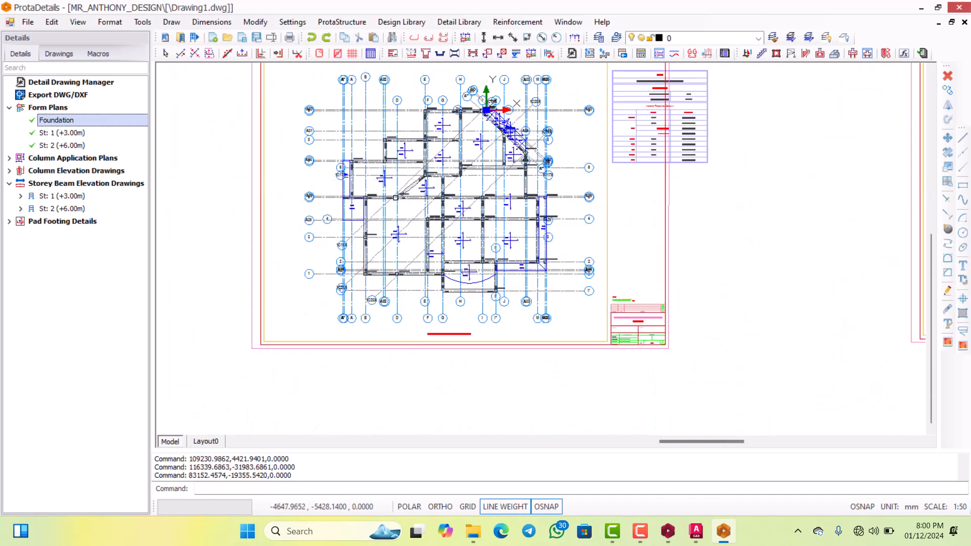
{"action": "scroll", "coordinate": [435, 171], "scroll_direction": "up", "scroll_amount": 1}
{"action": "scroll", "coordinate": [435, 171], "scroll_direction": "up", "scroll_amount": 2}
{"action": "scroll", "coordinate": [433, 175], "scroll_direction": "down", "scroll_amount": 2}
{"action": "scroll", "coordinate": [430, 177], "scroll_direction": "up", "scroll_amount": 2}
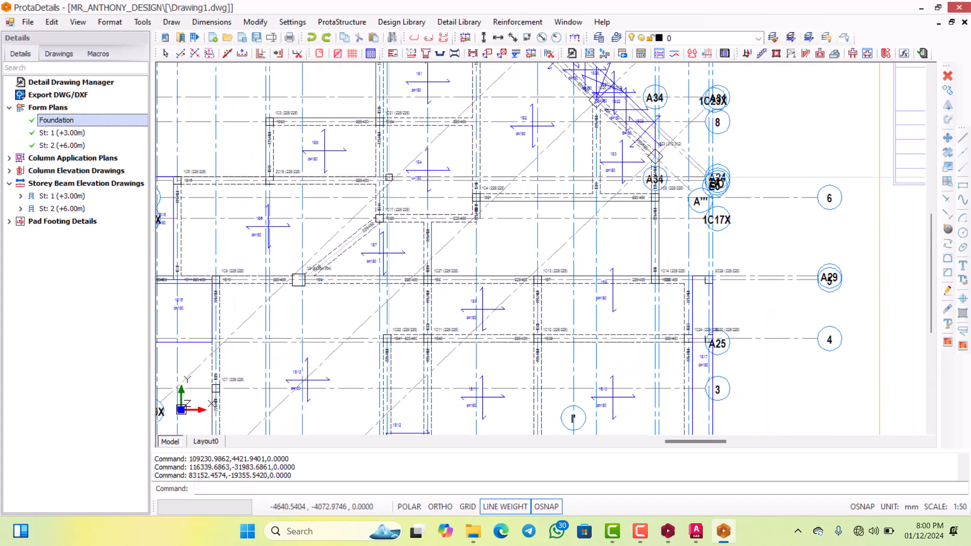
{"action": "scroll", "coordinate": [428, 179], "scroll_direction": "down", "scroll_amount": 2}
{"action": "scroll", "coordinate": [434, 166], "scroll_direction": "down", "scroll_amount": 2}
{"action": "scroll", "coordinate": [451, 190], "scroll_direction": "up", "scroll_amount": 2}
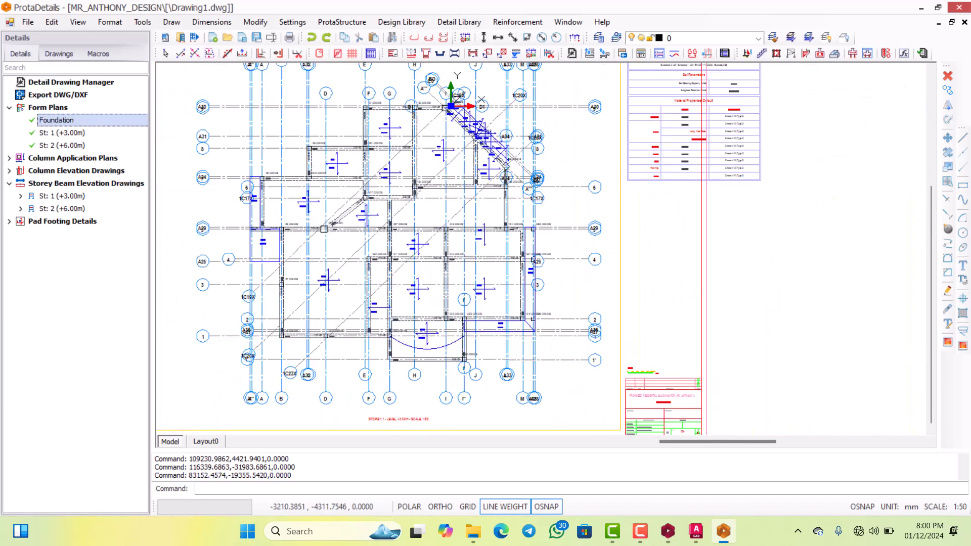
{"action": "scroll", "coordinate": [450, 195], "scroll_direction": "down", "scroll_amount": 2}
{"action": "scroll", "coordinate": [452, 200], "scroll_direction": "up", "scroll_amount": 2}
{"action": "scroll", "coordinate": [419, 185], "scroll_direction": "up", "scroll_amount": 1}
{"action": "scroll", "coordinate": [420, 185], "scroll_direction": "up", "scroll_amount": 2}
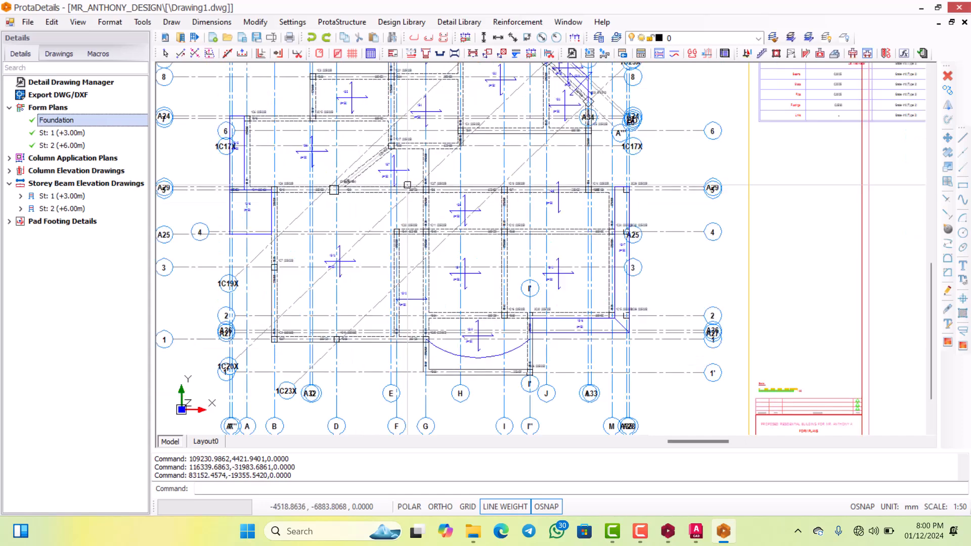
{"action": "scroll", "coordinate": [422, 184], "scroll_direction": "down", "scroll_amount": 2}
{"action": "scroll", "coordinate": [424, 183], "scroll_direction": "up", "scroll_amount": 2}
{"action": "scroll", "coordinate": [423, 185], "scroll_direction": "down", "scroll_amount": 2}
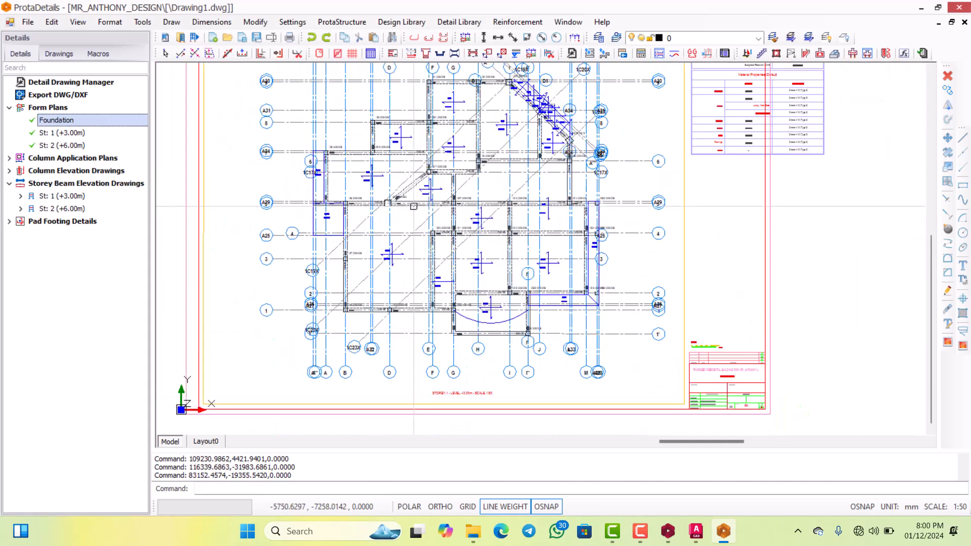
{"action": "scroll", "coordinate": [415, 190], "scroll_direction": "up", "scroll_amount": 2}
{"action": "scroll", "coordinate": [409, 195], "scroll_direction": "down", "scroll_amount": 2}
{"action": "scroll", "coordinate": [404, 195], "scroll_direction": "up", "scroll_amount": 3}
{"action": "scroll", "coordinate": [403, 191], "scroll_direction": "down", "scroll_amount": 4}
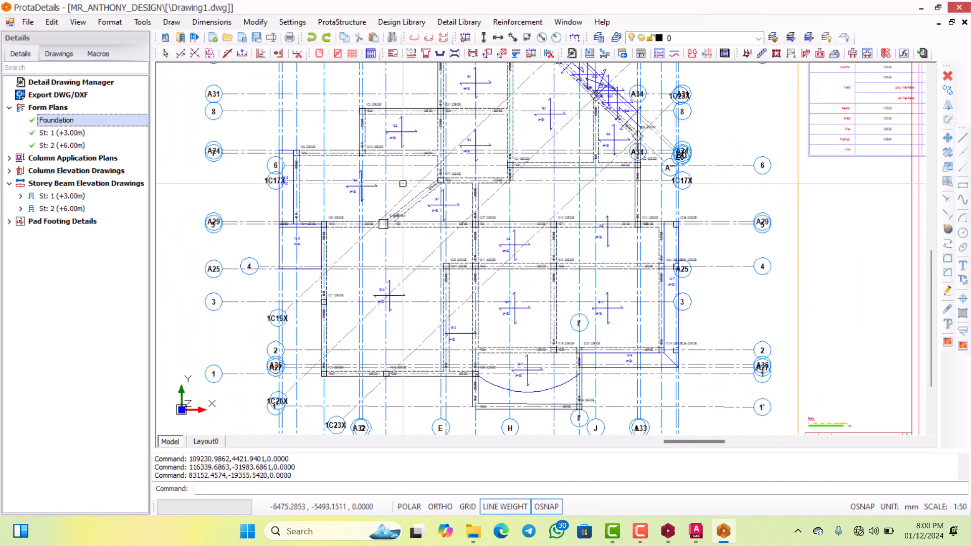
{"action": "scroll", "coordinate": [401, 187], "scroll_direction": "up", "scroll_amount": 1}
{"action": "scroll", "coordinate": [408, 202], "scroll_direction": "down", "scroll_amount": 2}
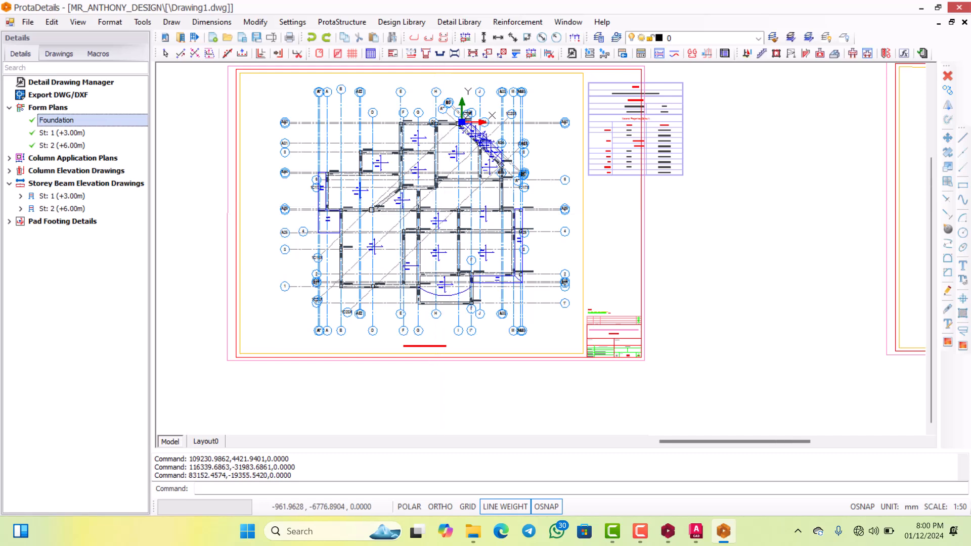
{"action": "scroll", "coordinate": [452, 197], "scroll_direction": "down", "scroll_amount": 2}
{"action": "scroll", "coordinate": [452, 197], "scroll_direction": "up", "scroll_amount": 4}
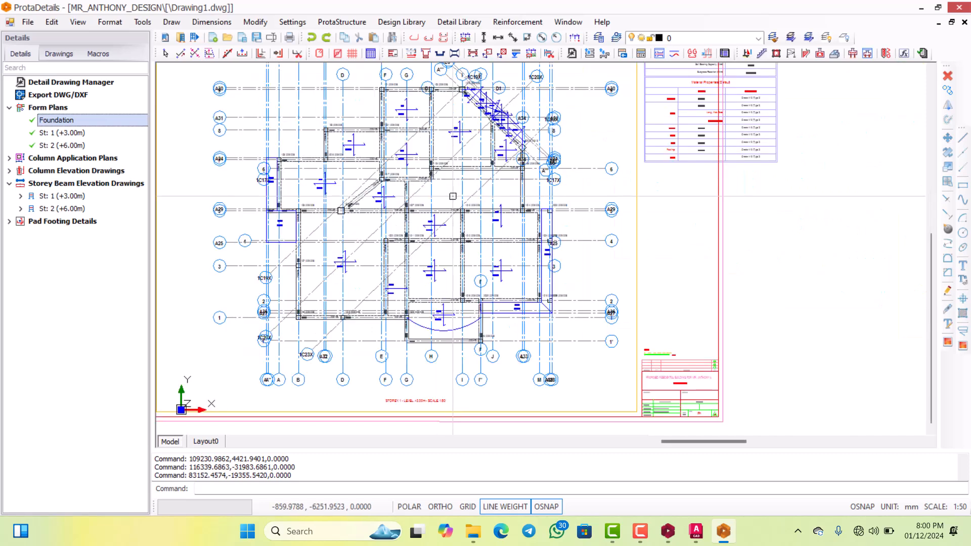
{"action": "scroll", "coordinate": [457, 196], "scroll_direction": "down", "scroll_amount": 3}
{"action": "scroll", "coordinate": [457, 200], "scroll_direction": "up", "scroll_amount": 2}
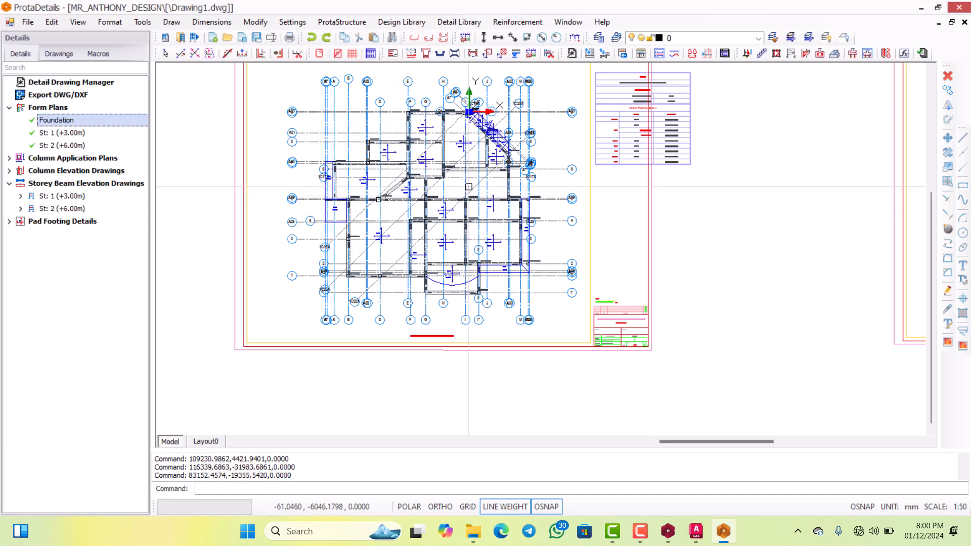
{"action": "scroll", "coordinate": [460, 202], "scroll_direction": "down", "scroll_amount": 2}
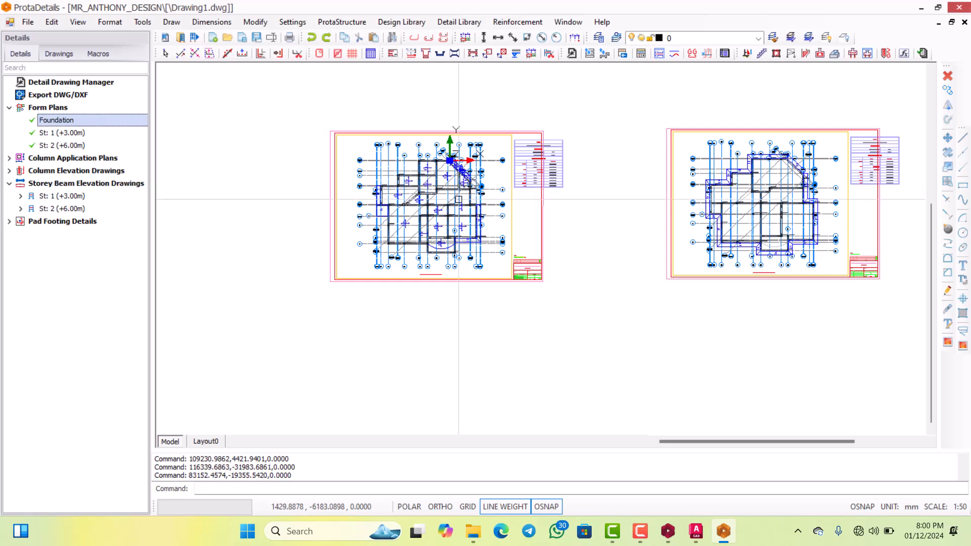
{"action": "scroll", "coordinate": [447, 201], "scroll_direction": "up", "scroll_amount": 4}
{"action": "scroll", "coordinate": [354, 203], "scroll_direction": "down", "scroll_amount": 3}
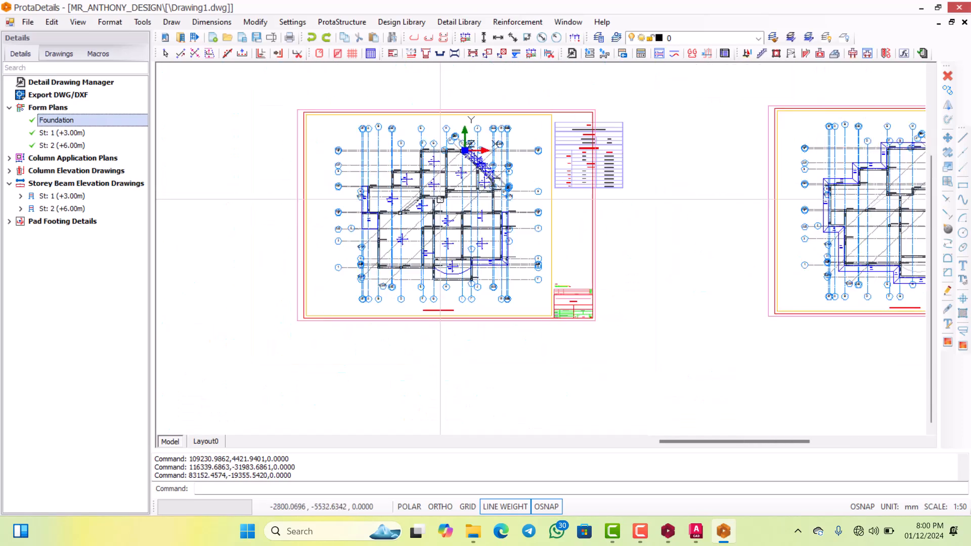
{"action": "scroll", "coordinate": [351, 204], "scroll_direction": "up", "scroll_amount": 1}
{"action": "scroll", "coordinate": [351, 204], "scroll_direction": "up", "scroll_amount": 2}
{"action": "scroll", "coordinate": [445, 197], "scroll_direction": "down", "scroll_amount": 4}
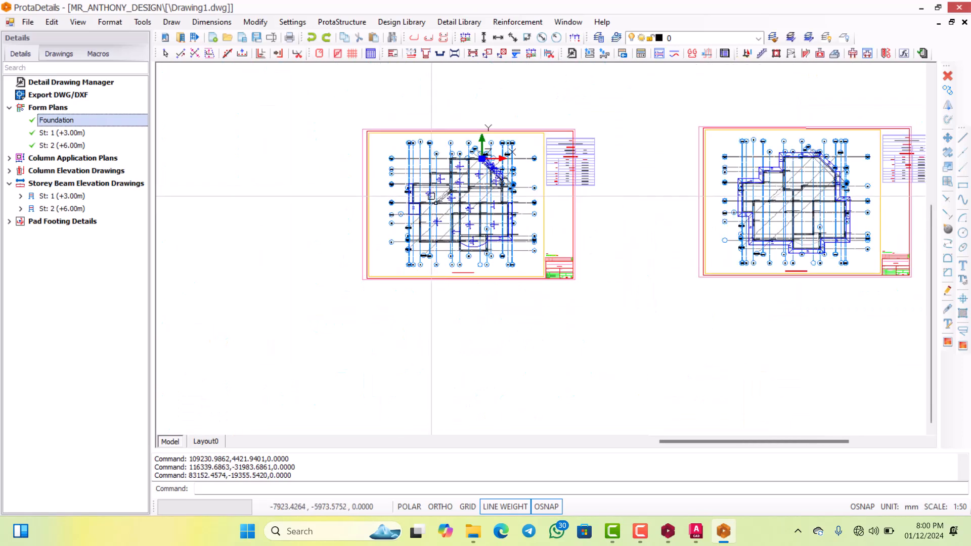
{"action": "scroll", "coordinate": [443, 187], "scroll_direction": "up", "scroll_amount": 3}
{"action": "scroll", "coordinate": [442, 187], "scroll_direction": "down", "scroll_amount": 3}
{"action": "scroll", "coordinate": [447, 195], "scroll_direction": "up", "scroll_amount": 3}
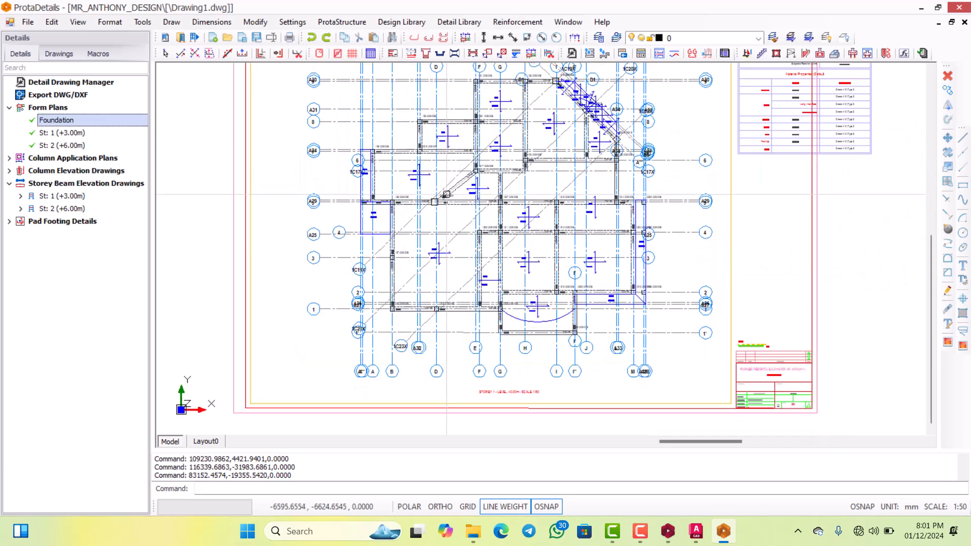
{"action": "scroll", "coordinate": [446, 194], "scroll_direction": "down", "scroll_amount": 3}
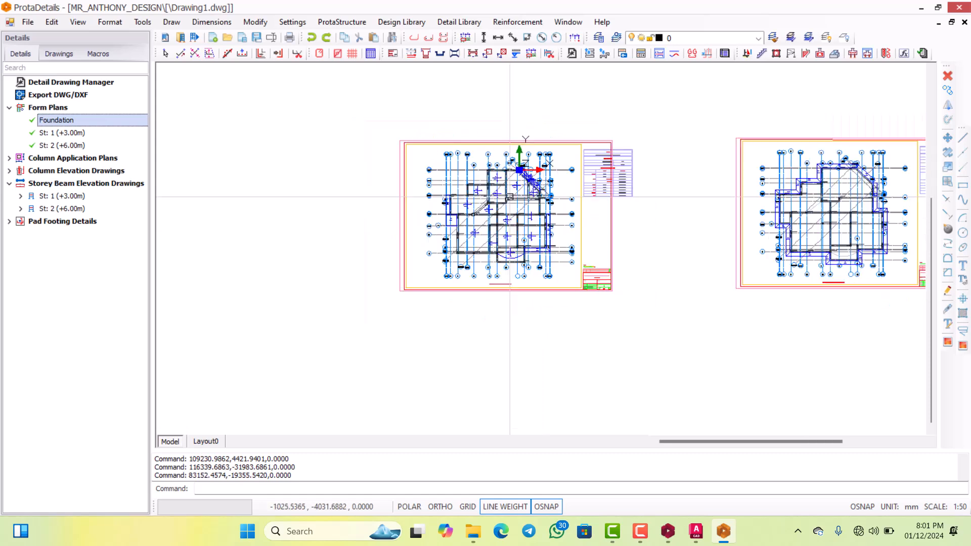
{"action": "scroll", "coordinate": [633, 189], "scroll_direction": "down", "scroll_amount": 2}
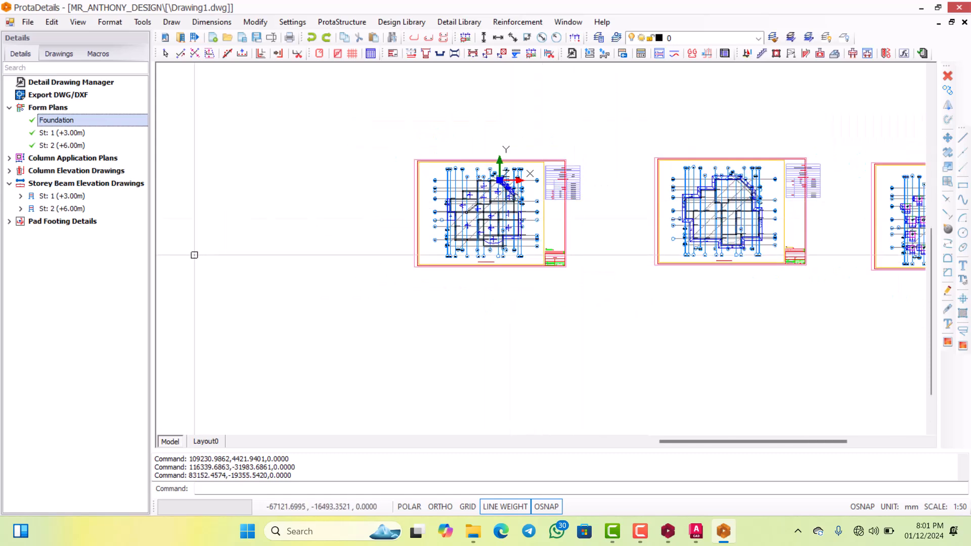
Set up the St: 1 storey beam elevation drawing for insertion into A3_Prota.dxf sheets at scale 1/80.
{"action": "left_click", "coordinate": [71, 196]}
{"action": "right_click", "coordinate": [72, 196]}
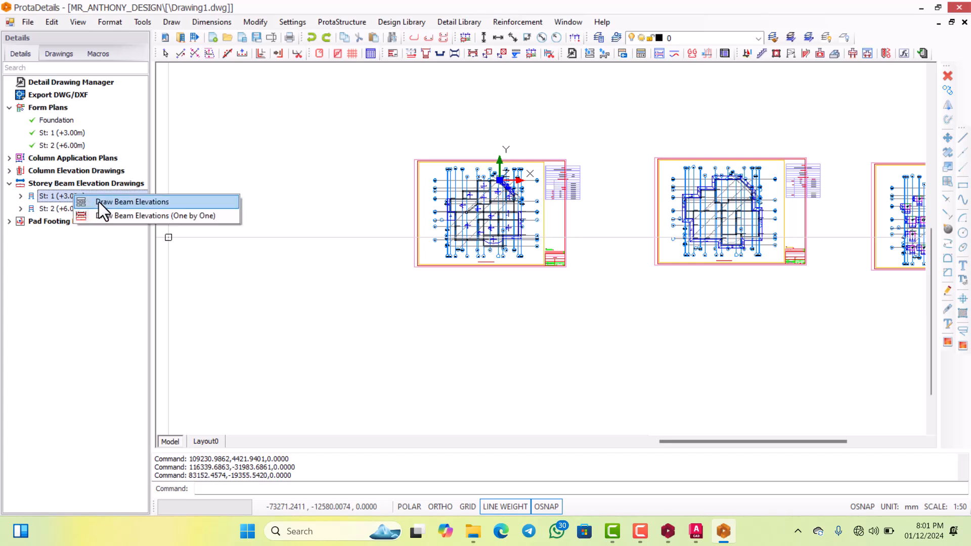
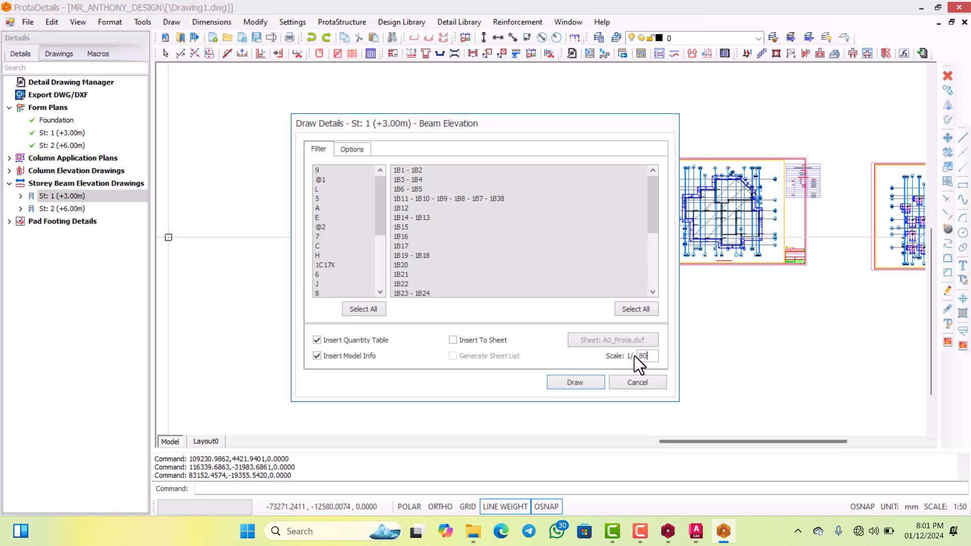
{"action": "left_click", "coordinate": [455, 343]}
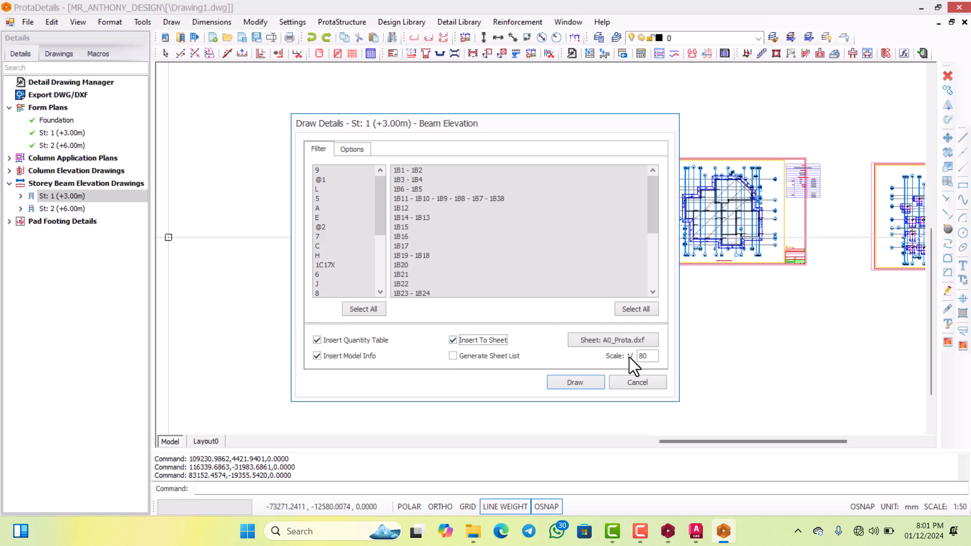
{"action": "left_click", "coordinate": [648, 338]}
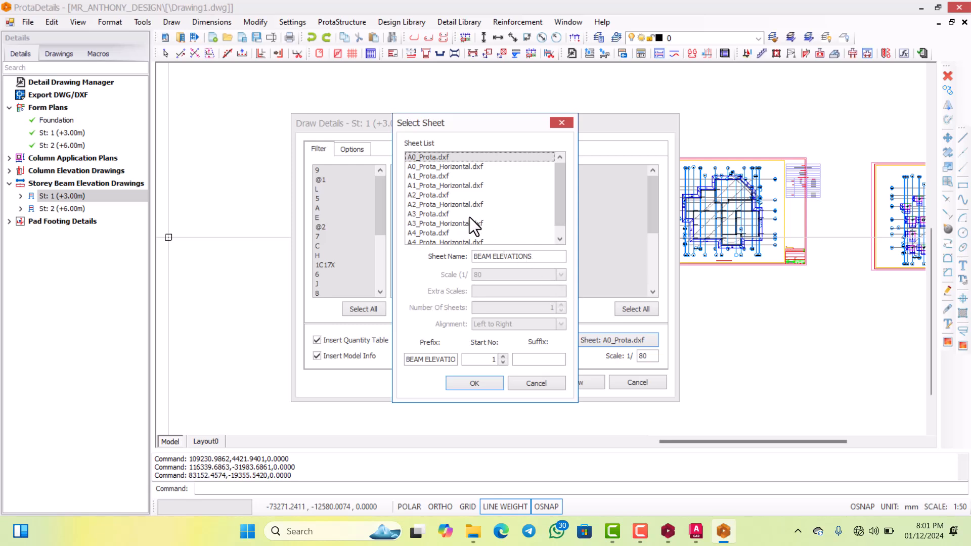
{"action": "left_click", "coordinate": [432, 215]}
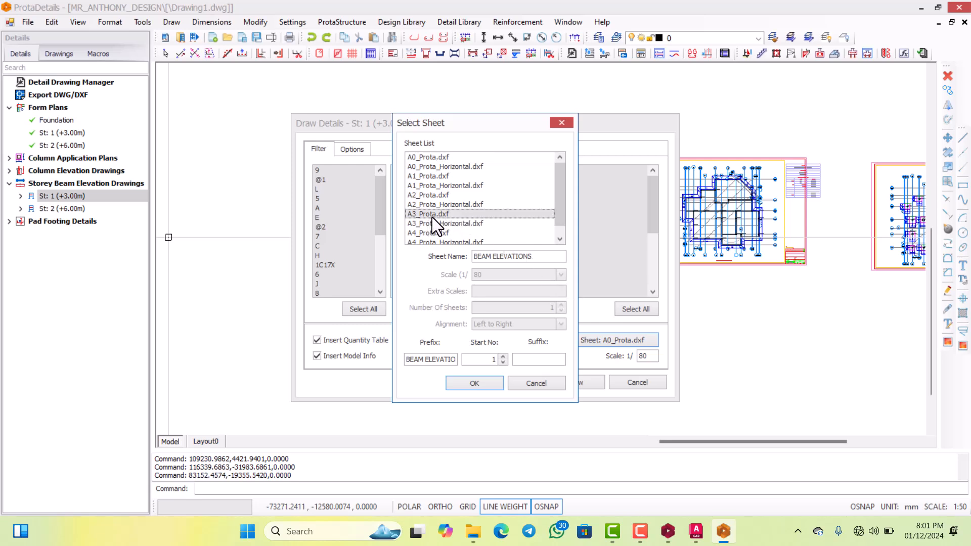
{"action": "left_click", "coordinate": [464, 382]}
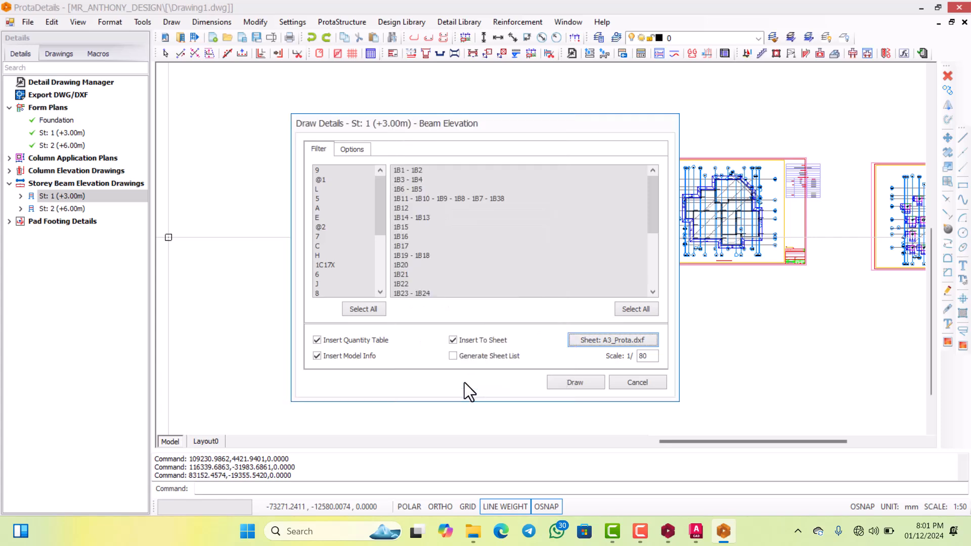
Draw the St: 1 beam elevation sheets, inserting them in the empty space beyond the Foundation form plan sheet.
{"action": "left_click", "coordinate": [574, 383]}
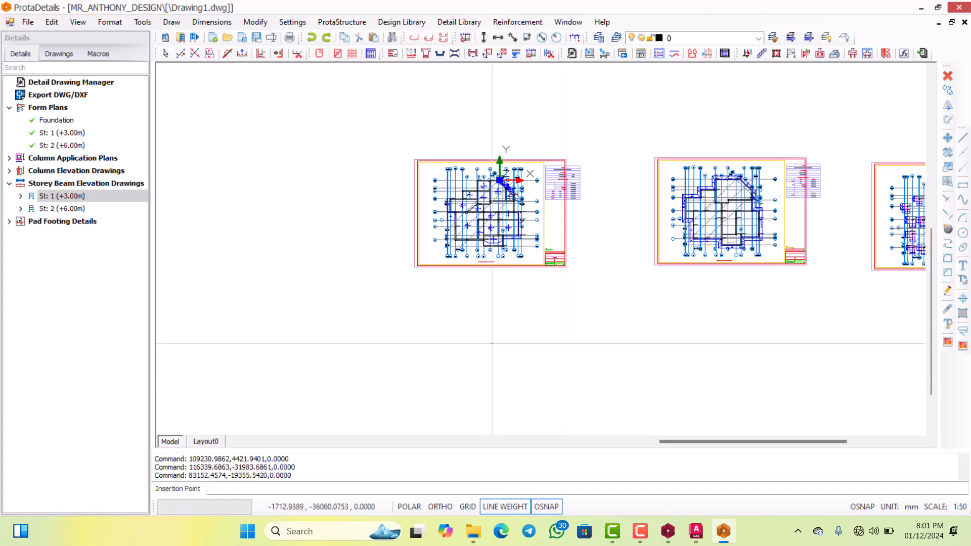
{"action": "scroll", "coordinate": [605, 334], "scroll_direction": "up", "scroll_amount": 2}
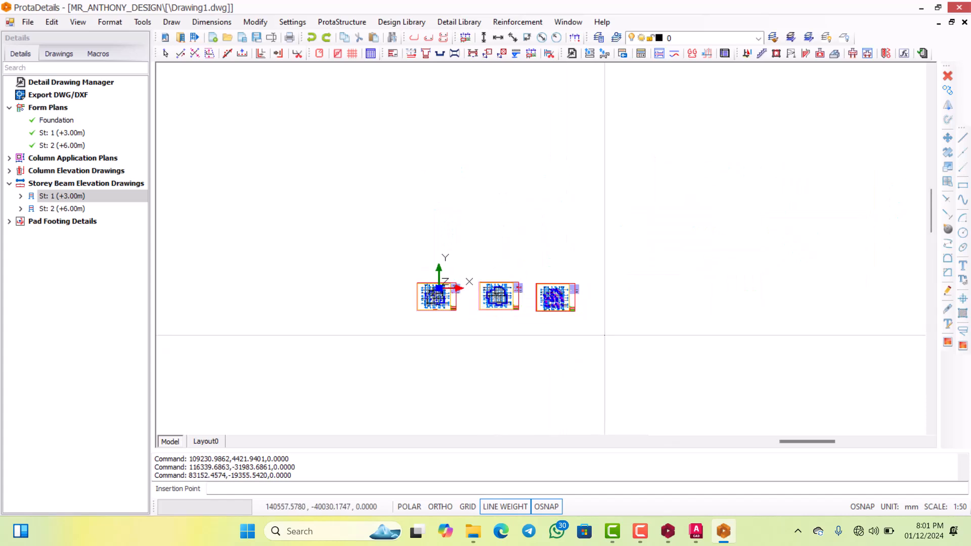
{"action": "left_click", "coordinate": [624, 295]}
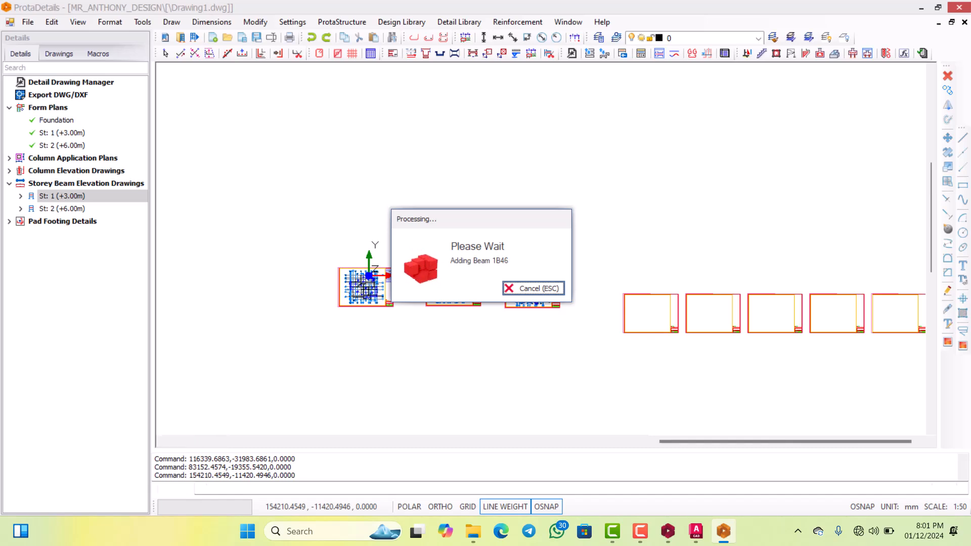
Examine the elevations, sections and reinforcement labels of beams 1B1 to 1B11 and 1B38 on the first beam elevation sheet.
{"action": "scroll", "coordinate": [637, 322], "scroll_direction": "up", "scroll_amount": 5}
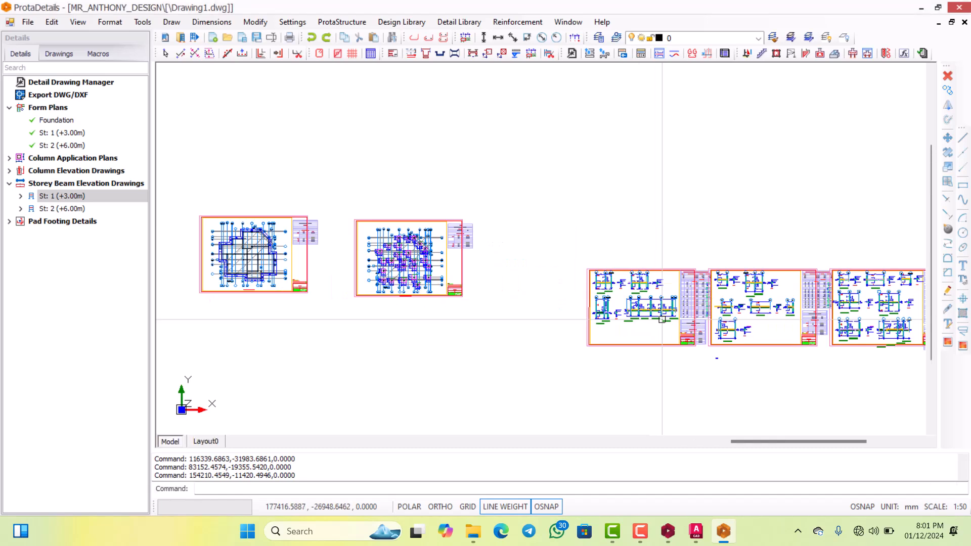
{"action": "scroll", "coordinate": [607, 323], "scroll_direction": "down", "scroll_amount": 1}
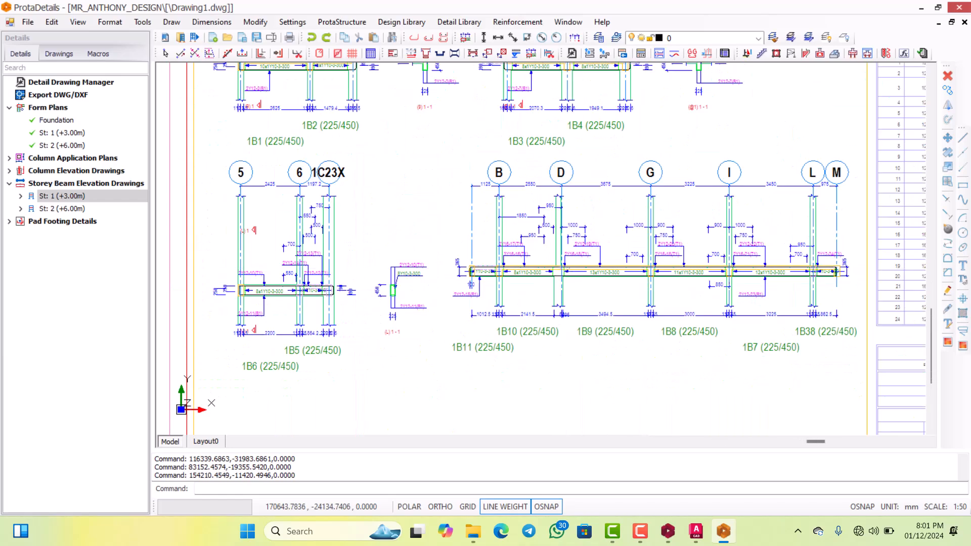
{"action": "scroll", "coordinate": [632, 303], "scroll_direction": "up", "scroll_amount": 2}
{"action": "scroll", "coordinate": [577, 279], "scroll_direction": "down", "scroll_amount": 5}
{"action": "scroll", "coordinate": [577, 279], "scroll_direction": "up", "scroll_amount": 4}
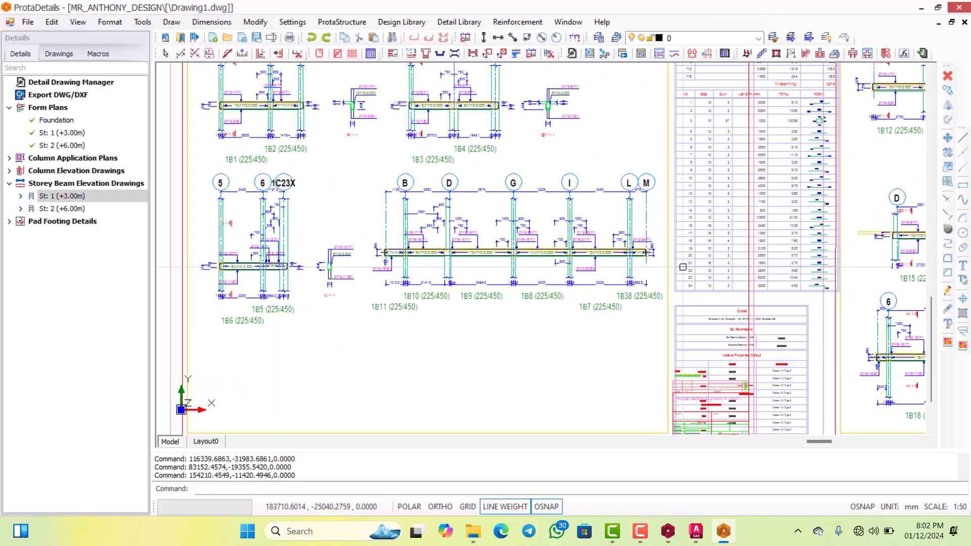
{"action": "scroll", "coordinate": [571, 288], "scroll_direction": "down", "scroll_amount": 4}
{"action": "scroll", "coordinate": [566, 299], "scroll_direction": "up", "scroll_amount": 4}
{"action": "scroll", "coordinate": [409, 265], "scroll_direction": "down", "scroll_amount": 4}
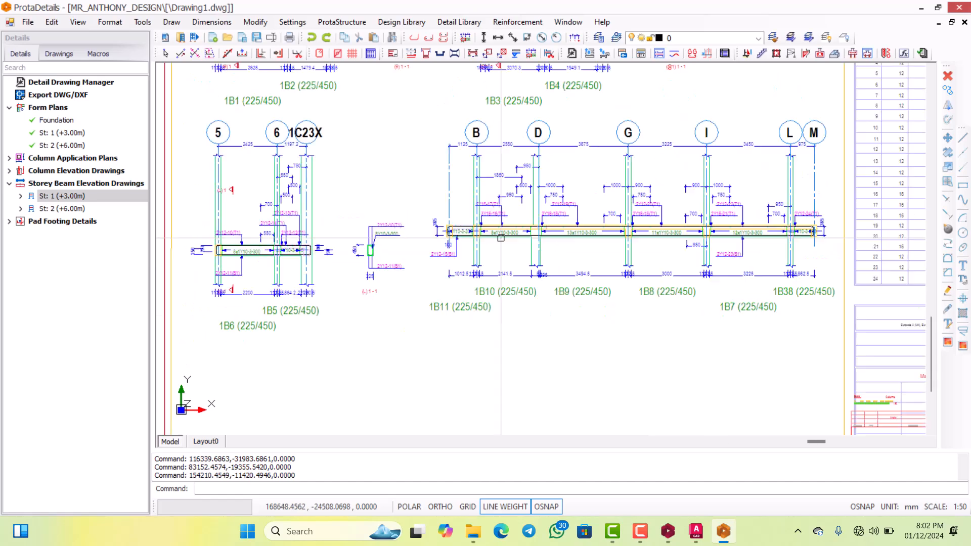
{"action": "scroll", "coordinate": [409, 265], "scroll_direction": "up", "scroll_amount": 3}
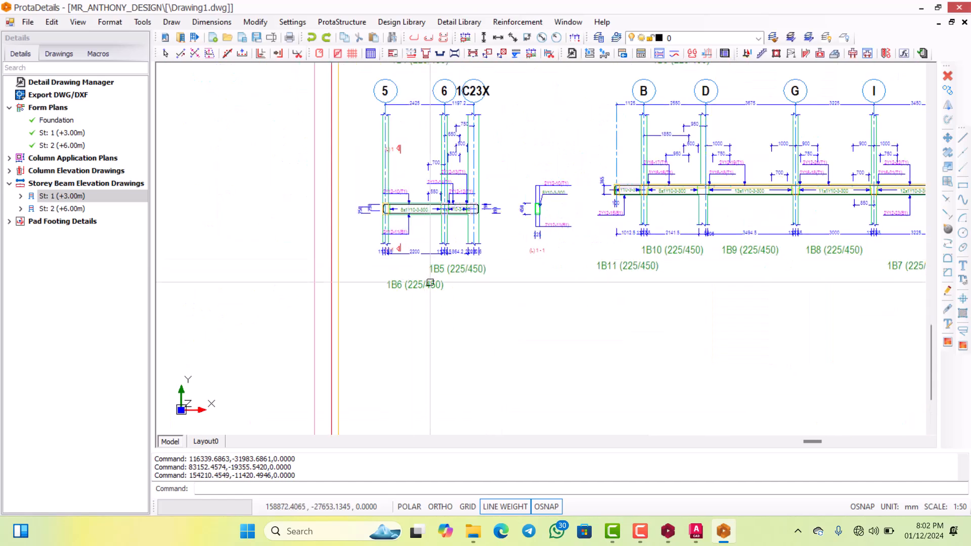
{"action": "scroll", "coordinate": [431, 282], "scroll_direction": "up", "scroll_amount": 3}
{"action": "scroll", "coordinate": [435, 263], "scroll_direction": "down", "scroll_amount": 3}
{"action": "scroll", "coordinate": [440, 247], "scroll_direction": "up", "scroll_amount": 3}
{"action": "scroll", "coordinate": [444, 236], "scroll_direction": "down", "scroll_amount": 3}
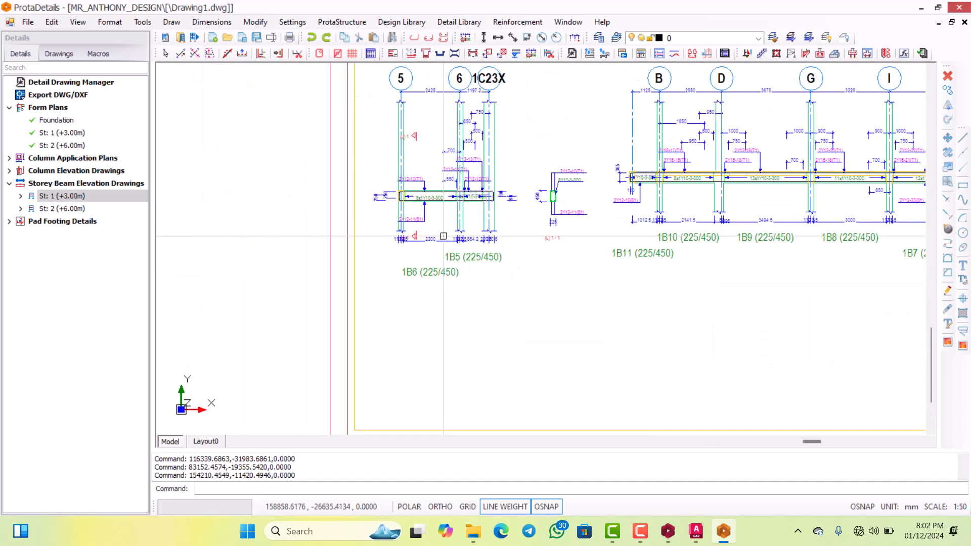
{"action": "scroll", "coordinate": [444, 236], "scroll_direction": "up", "scroll_amount": 2}
{"action": "scroll", "coordinate": [445, 202], "scroll_direction": "down", "scroll_amount": 5}
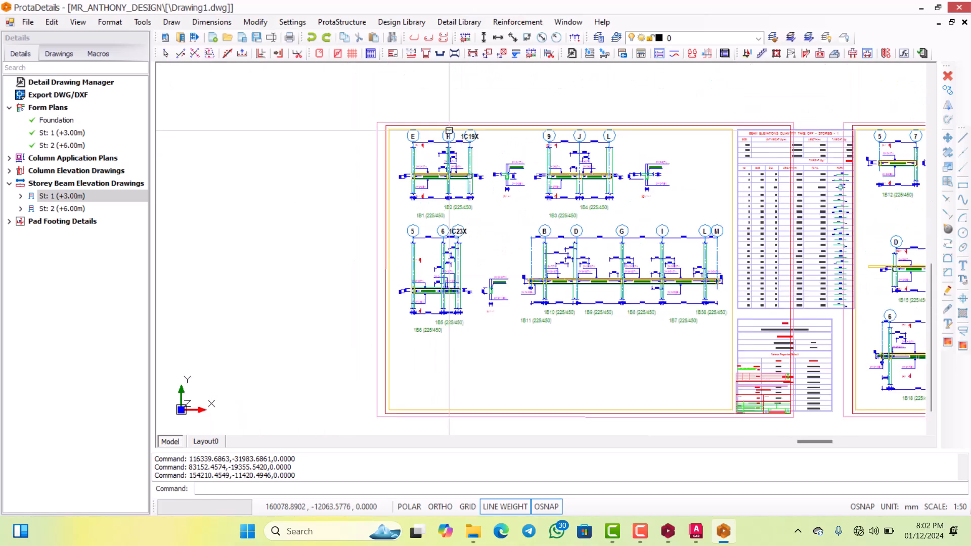
{"action": "scroll", "coordinate": [449, 130], "scroll_direction": "up", "scroll_amount": 4}
{"action": "scroll", "coordinate": [425, 173], "scroll_direction": "down", "scroll_amount": 5}
{"action": "scroll", "coordinate": [455, 182], "scroll_direction": "up", "scroll_amount": 3}
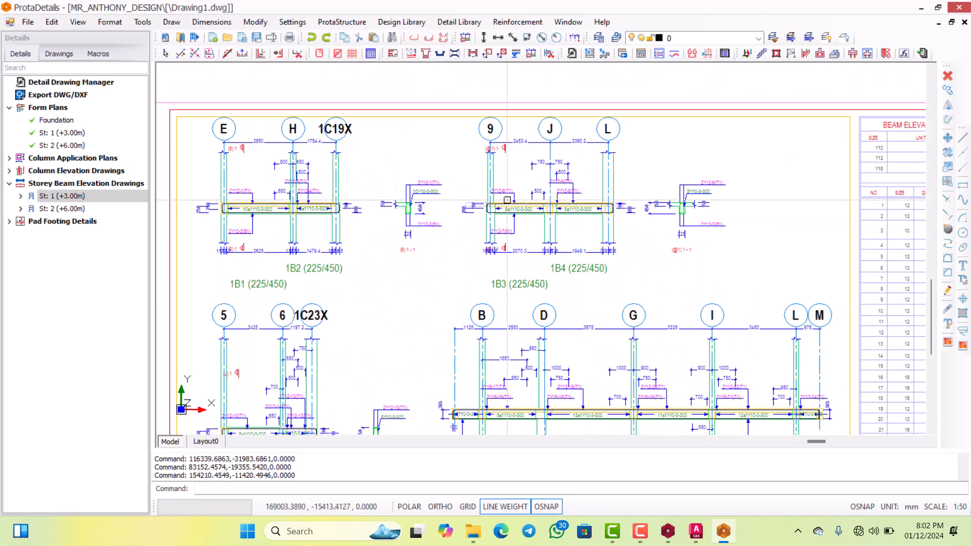
{"action": "scroll", "coordinate": [495, 192], "scroll_direction": "down", "scroll_amount": 3}
{"action": "scroll", "coordinate": [535, 199], "scroll_direction": "up", "scroll_amount": 4}
{"action": "scroll", "coordinate": [535, 200], "scroll_direction": "down", "scroll_amount": 5}
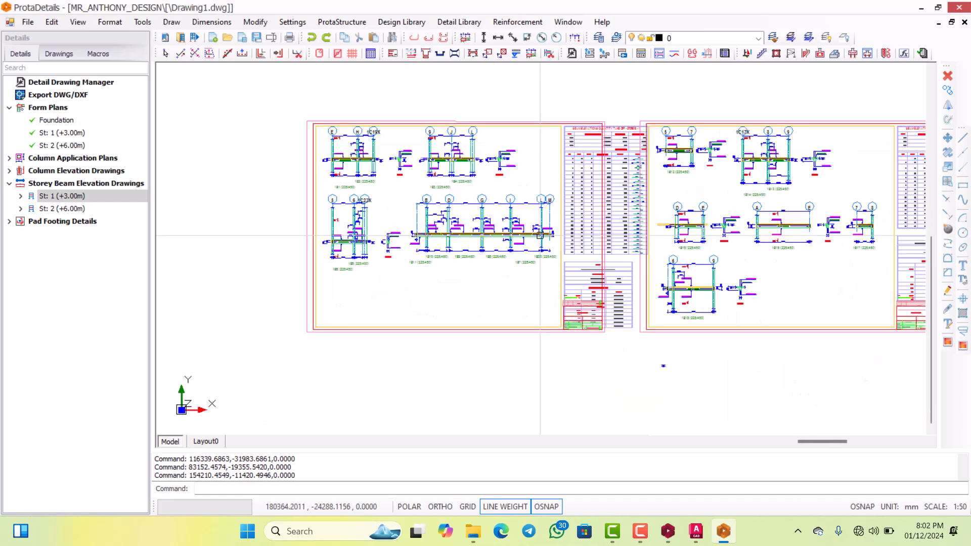
Examine the elevations of beams 1B12 to 1B18 on the second sheet, including the bars and links of beam 1B16.
{"action": "scroll", "coordinate": [521, 212], "scroll_direction": "up", "scroll_amount": 4}
{"action": "scroll", "coordinate": [503, 229], "scroll_direction": "down", "scroll_amount": 4}
{"action": "scroll", "coordinate": [597, 212], "scroll_direction": "up", "scroll_amount": 4}
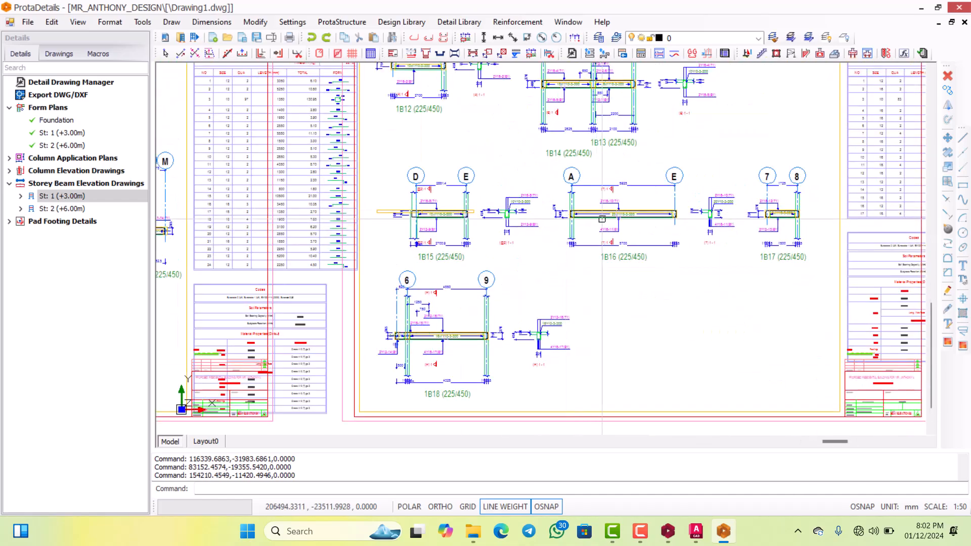
{"action": "scroll", "coordinate": [602, 219], "scroll_direction": "up", "scroll_amount": 5}
{"action": "scroll", "coordinate": [582, 208], "scroll_direction": "down", "scroll_amount": 4}
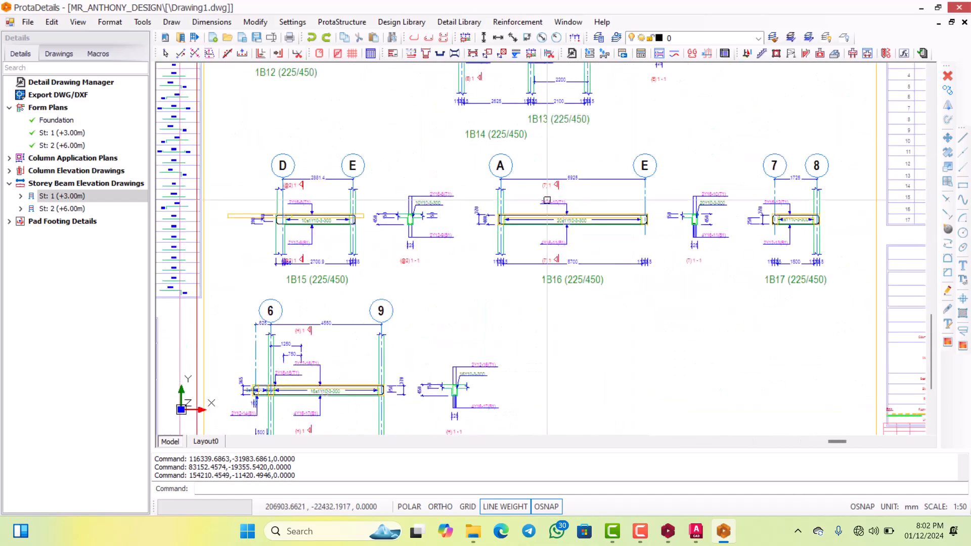
{"action": "scroll", "coordinate": [547, 200], "scroll_direction": "down", "scroll_amount": 2}
{"action": "scroll", "coordinate": [552, 205], "scroll_direction": "up", "scroll_amount": 4}
{"action": "scroll", "coordinate": [557, 208], "scroll_direction": "down", "scroll_amount": 4}
{"action": "scroll", "coordinate": [589, 210], "scroll_direction": "up", "scroll_amount": 3}
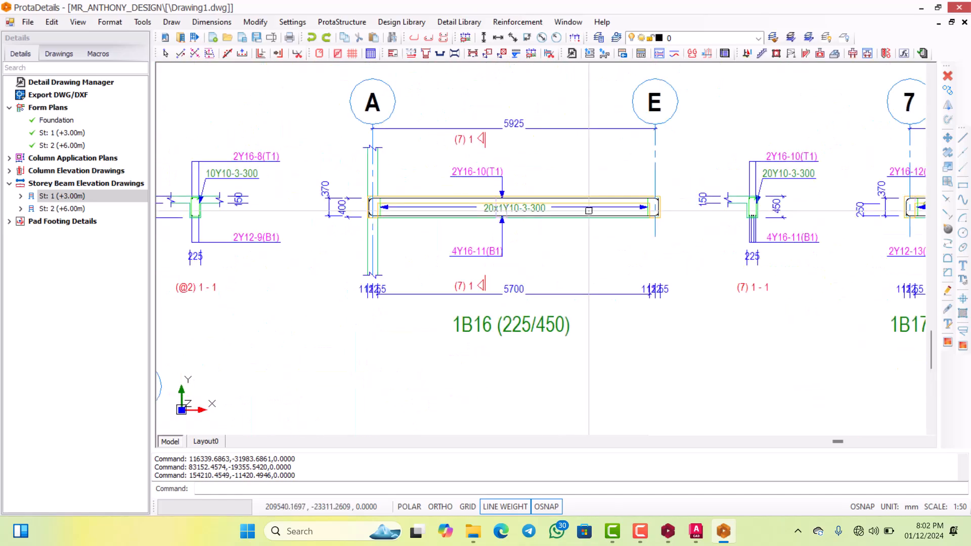
{"action": "scroll", "coordinate": [506, 217], "scroll_direction": "down", "scroll_amount": 5}
{"action": "scroll", "coordinate": [405, 334], "scroll_direction": "up", "scroll_amount": 1}
{"action": "scroll", "coordinate": [411, 334], "scroll_direction": "down", "scroll_amount": 1}
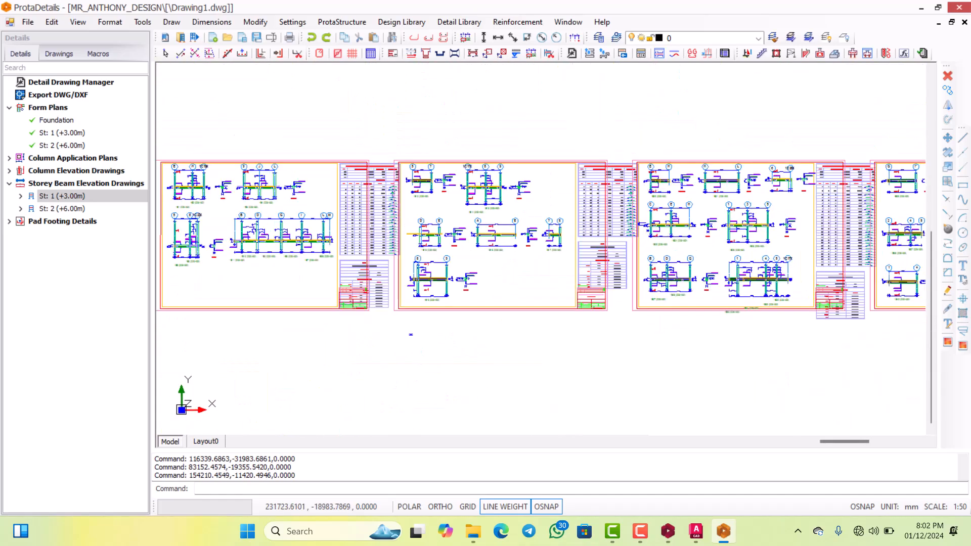
Examine the remaining St: 1 beam elevation sheets, from beam 1B20 through to the last sheet and its quantity tables.
{"action": "scroll", "coordinate": [607, 217], "scroll_direction": "up", "scroll_amount": 6}
{"action": "scroll", "coordinate": [657, 182], "scroll_direction": "down", "scroll_amount": 2}
{"action": "scroll", "coordinate": [662, 180], "scroll_direction": "up", "scroll_amount": 1}
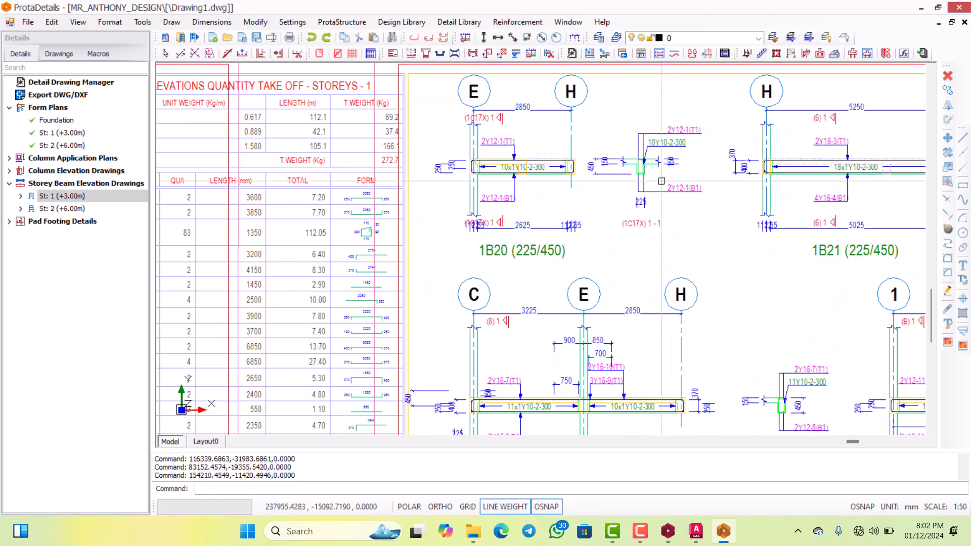
{"action": "scroll", "coordinate": [662, 180], "scroll_direction": "down", "scroll_amount": 4}
{"action": "scroll", "coordinate": [678, 197], "scroll_direction": "up", "scroll_amount": 3}
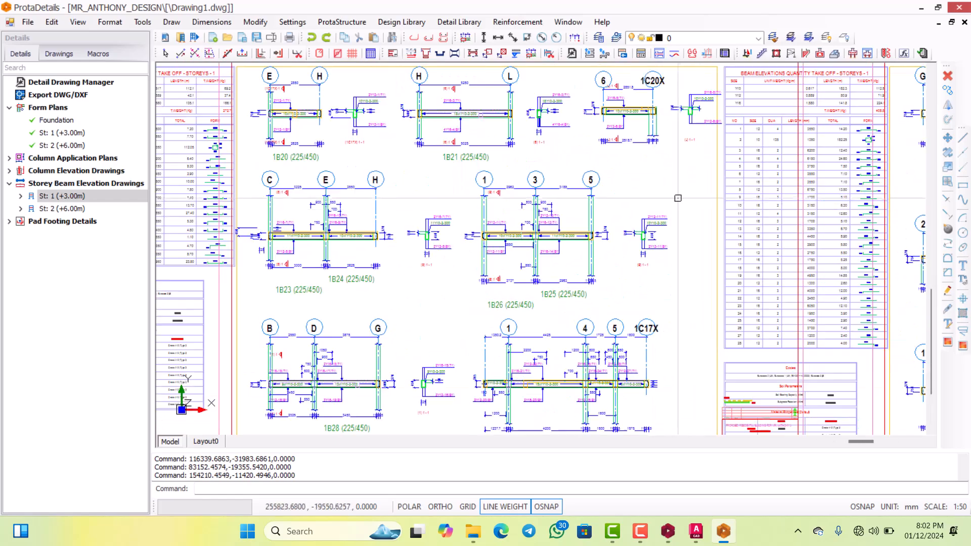
{"action": "scroll", "coordinate": [678, 198], "scroll_direction": "down", "scroll_amount": 3}
{"action": "scroll", "coordinate": [610, 256], "scroll_direction": "down", "scroll_amount": 2}
{"action": "scroll", "coordinate": [645, 257], "scroll_direction": "up", "scroll_amount": 2}
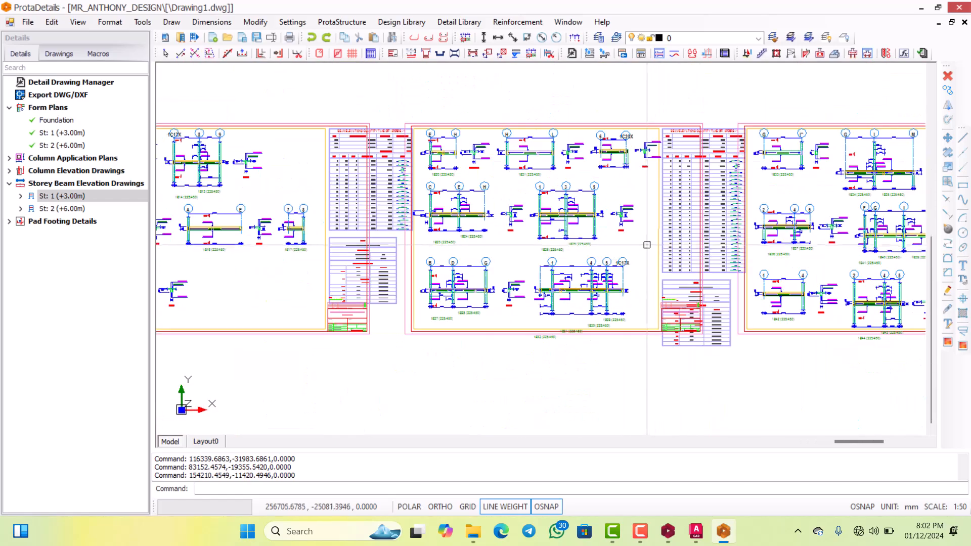
{"action": "scroll", "coordinate": [646, 245], "scroll_direction": "down", "scroll_amount": 2}
{"action": "scroll", "coordinate": [743, 257], "scroll_direction": "up", "scroll_amount": 2}
{"action": "scroll", "coordinate": [611, 231], "scroll_direction": "down", "scroll_amount": 1}
{"action": "scroll", "coordinate": [635, 233], "scroll_direction": "down", "scroll_amount": 3}
{"action": "scroll", "coordinate": [724, 231], "scroll_direction": "up", "scroll_amount": 4}
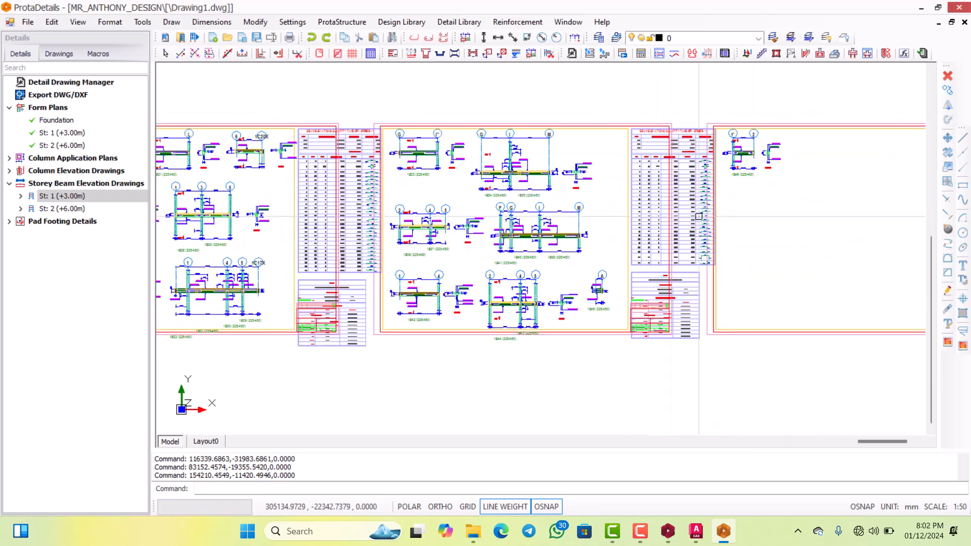
{"action": "scroll", "coordinate": [632, 215], "scroll_direction": "down", "scroll_amount": 3}
{"action": "scroll", "coordinate": [761, 188], "scroll_direction": "up", "scroll_amount": 1}
{"action": "scroll", "coordinate": [628, 188], "scroll_direction": "up", "scroll_amount": 3}
{"action": "scroll", "coordinate": [630, 195], "scroll_direction": "down", "scroll_amount": 7}
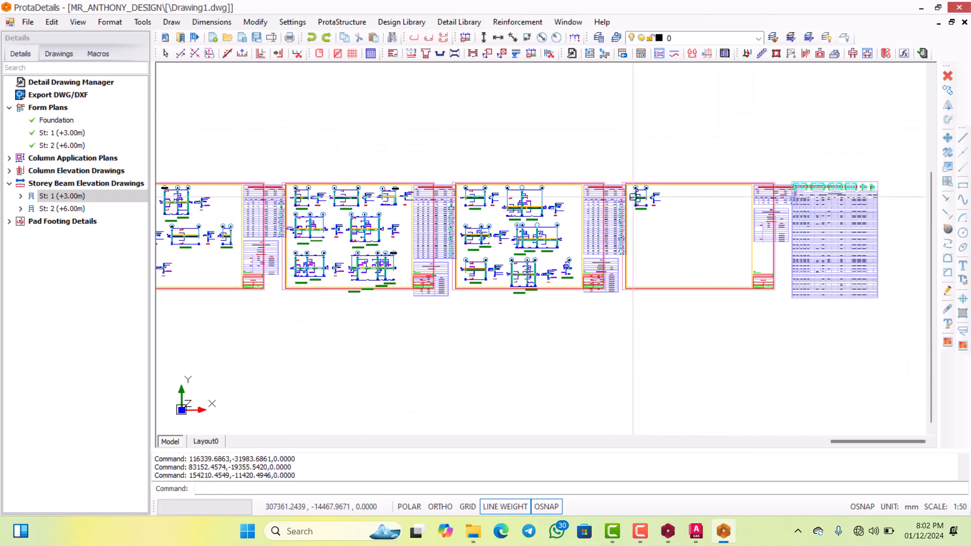
Examine the bar labels and link spacing of the continuous beam from 1B11 to 1B38, and the second sheet's quantity take-off table.
{"action": "scroll", "coordinate": [565, 227], "scroll_direction": "up", "scroll_amount": 5}
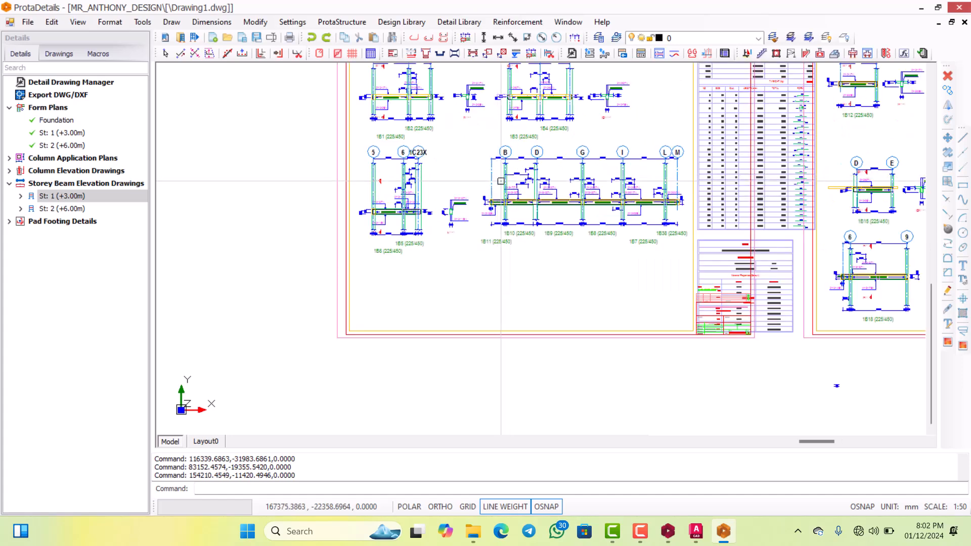
{"action": "scroll", "coordinate": [706, 341], "scroll_direction": "down", "scroll_amount": 1}
{"action": "scroll", "coordinate": [588, 191], "scroll_direction": "up", "scroll_amount": 1}
{"action": "scroll", "coordinate": [493, 218], "scroll_direction": "up", "scroll_amount": 5}
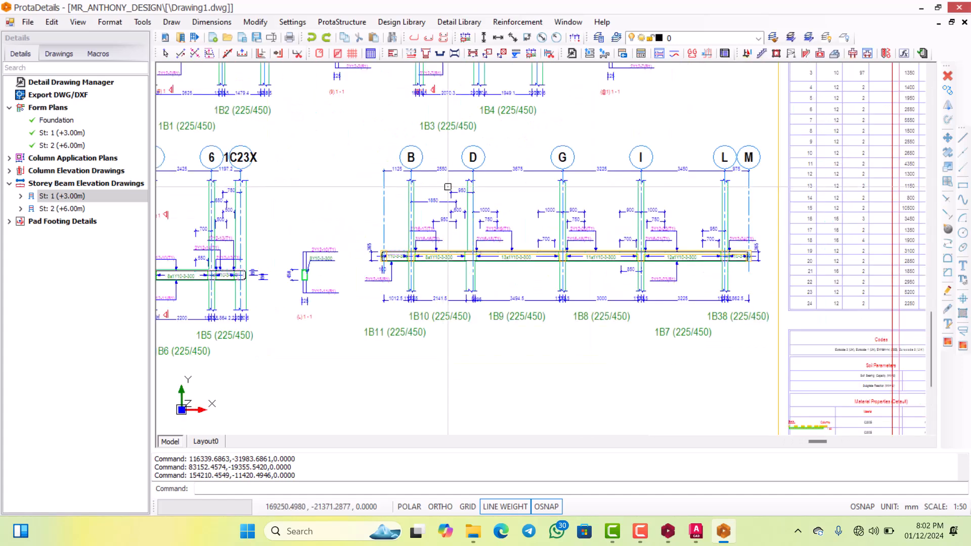
{"action": "scroll", "coordinate": [527, 242], "scroll_direction": "up", "scroll_amount": 2}
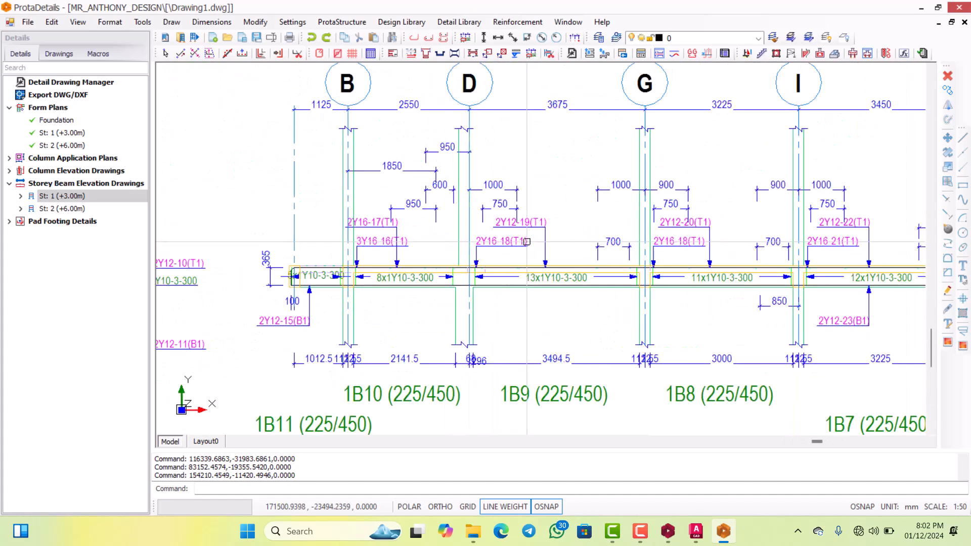
{"action": "scroll", "coordinate": [519, 258], "scroll_direction": "up", "scroll_amount": 5}
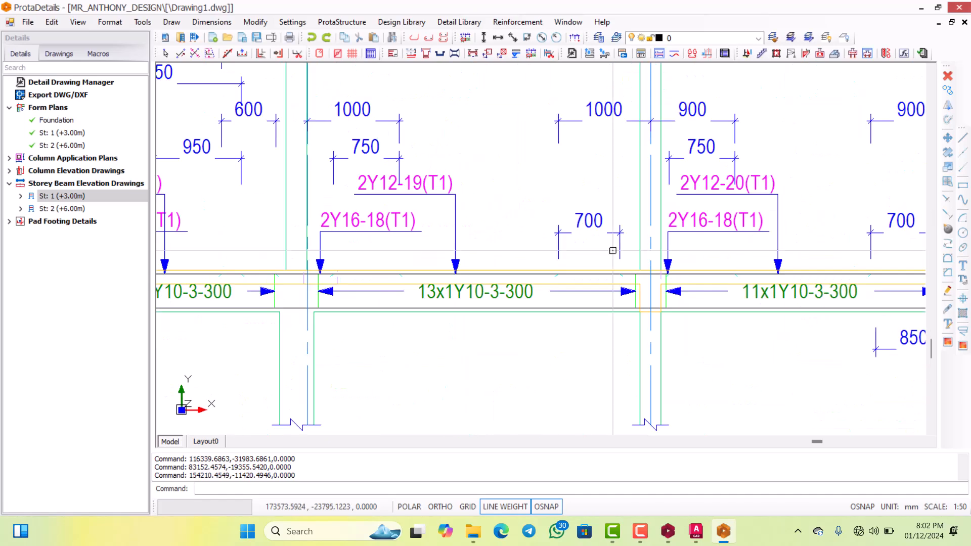
{"action": "scroll", "coordinate": [500, 248], "scroll_direction": "down", "scroll_amount": 6}
{"action": "scroll", "coordinate": [492, 243], "scroll_direction": "up", "scroll_amount": 3}
{"action": "scroll", "coordinate": [506, 243], "scroll_direction": "down", "scroll_amount": 6}
{"action": "scroll", "coordinate": [541, 241], "scroll_direction": "up", "scroll_amount": 7}
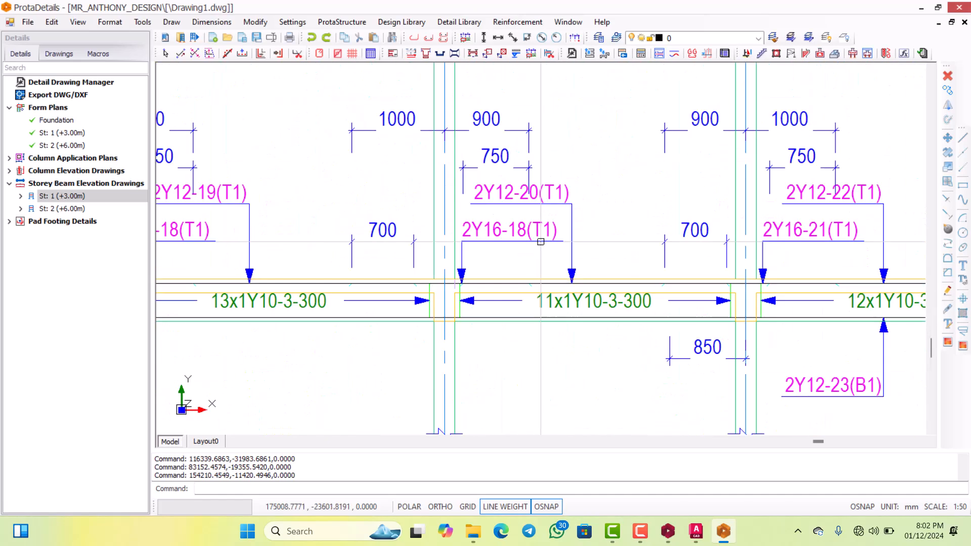
{"action": "scroll", "coordinate": [524, 253], "scroll_direction": "down", "scroll_amount": 5}
{"action": "scroll", "coordinate": [520, 263], "scroll_direction": "up", "scroll_amount": 4}
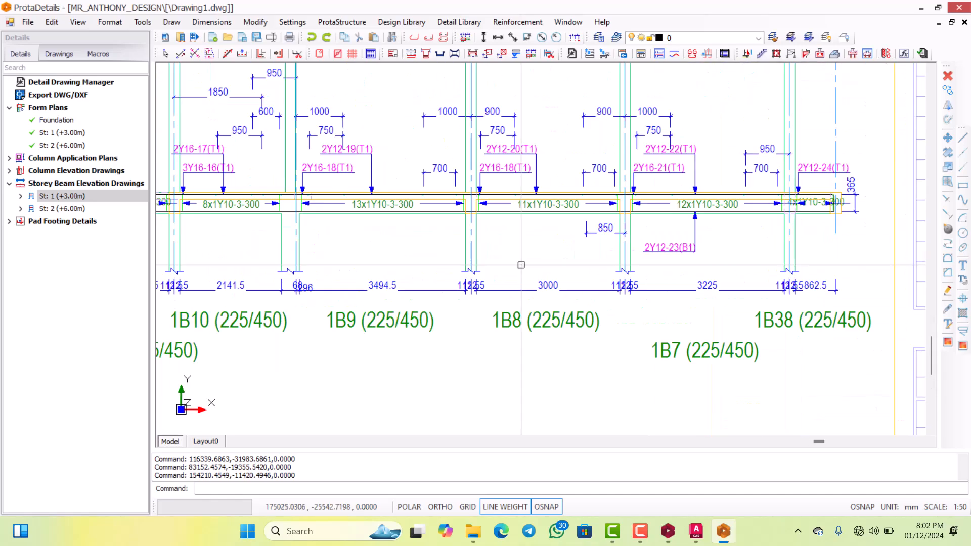
{"action": "scroll", "coordinate": [508, 263], "scroll_direction": "down", "scroll_amount": 7}
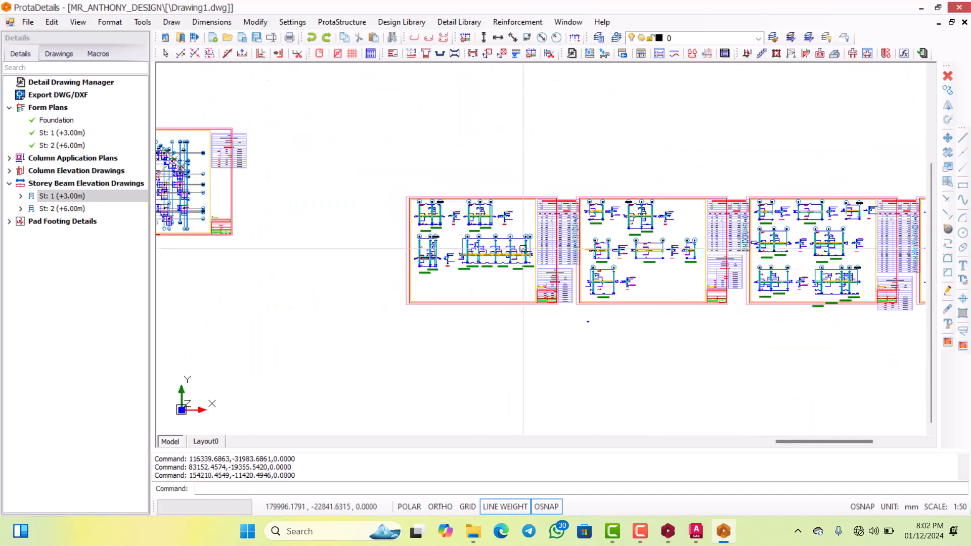
{"action": "scroll", "coordinate": [592, 234], "scroll_direction": "down", "scroll_amount": 2}
{"action": "scroll", "coordinate": [592, 234], "scroll_direction": "up", "scroll_amount": 6}
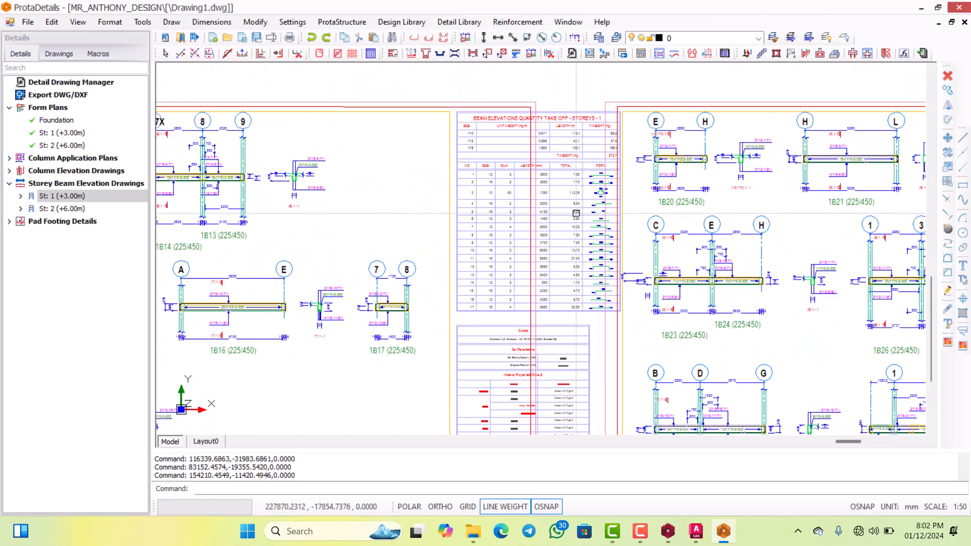
Examine the row of St: 1 beam elevation sheets, including the bars and links of beams 1B24 to 1B26.
{"action": "scroll", "coordinate": [592, 234], "scroll_direction": "down", "scroll_amount": 6}
{"action": "scroll", "coordinate": [592, 234], "scroll_direction": "up", "scroll_amount": 3}
{"action": "scroll", "coordinate": [592, 235], "scroll_direction": "down", "scroll_amount": 6}
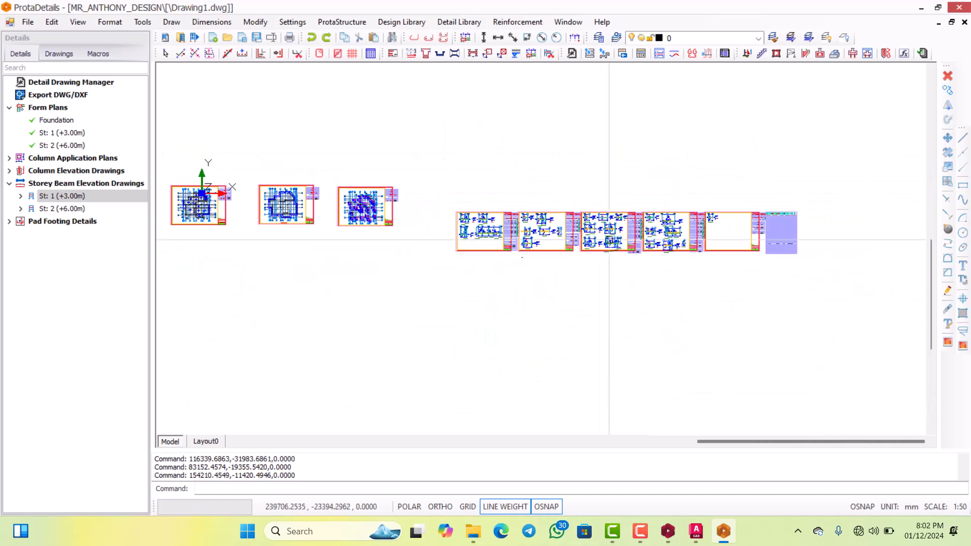
{"action": "scroll", "coordinate": [589, 231], "scroll_direction": "up", "scroll_amount": 2}
{"action": "scroll", "coordinate": [589, 230], "scroll_direction": "up", "scroll_amount": 8}
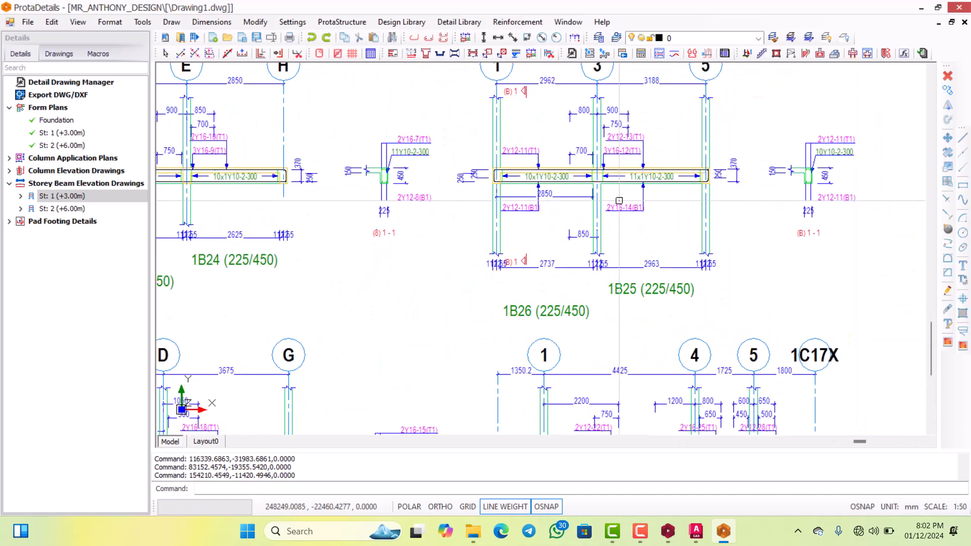
{"action": "scroll", "coordinate": [588, 245], "scroll_direction": "down", "scroll_amount": 8}
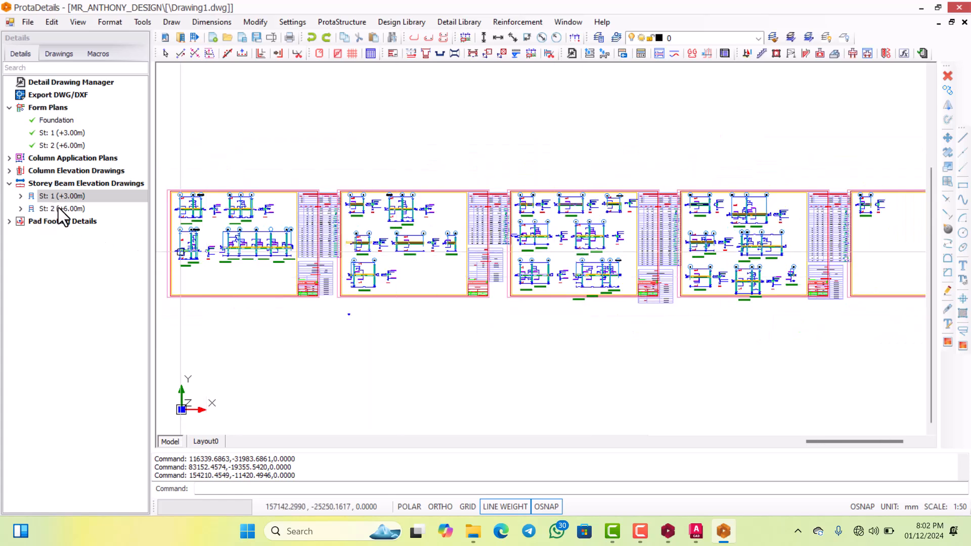
{"action": "scroll", "coordinate": [708, 222], "scroll_direction": "down", "scroll_amount": 5}
{"action": "scroll", "coordinate": [708, 220], "scroll_direction": "up", "scroll_amount": 10}
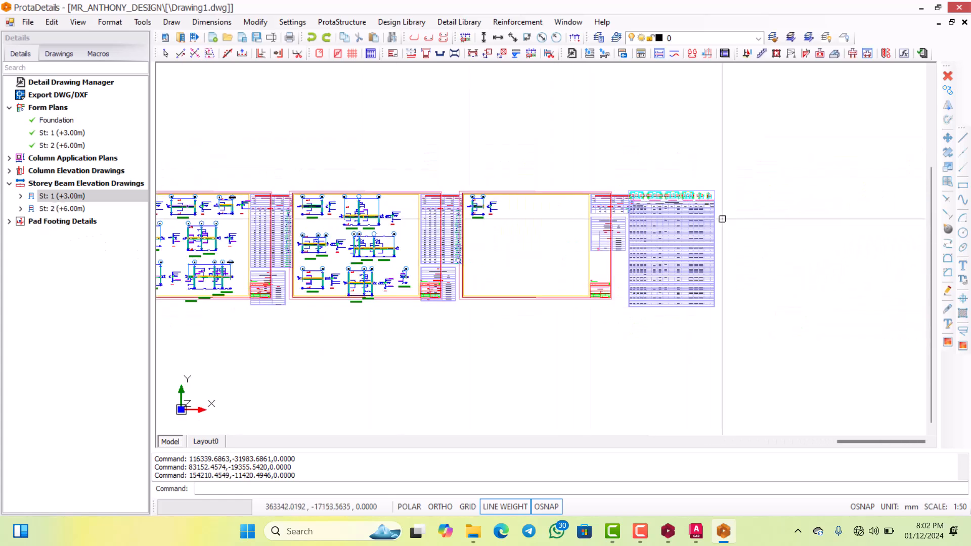
{"action": "scroll", "coordinate": [705, 222], "scroll_direction": "down", "scroll_amount": 5}
{"action": "scroll", "coordinate": [349, 226], "scroll_direction": "up", "scroll_amount": 4}
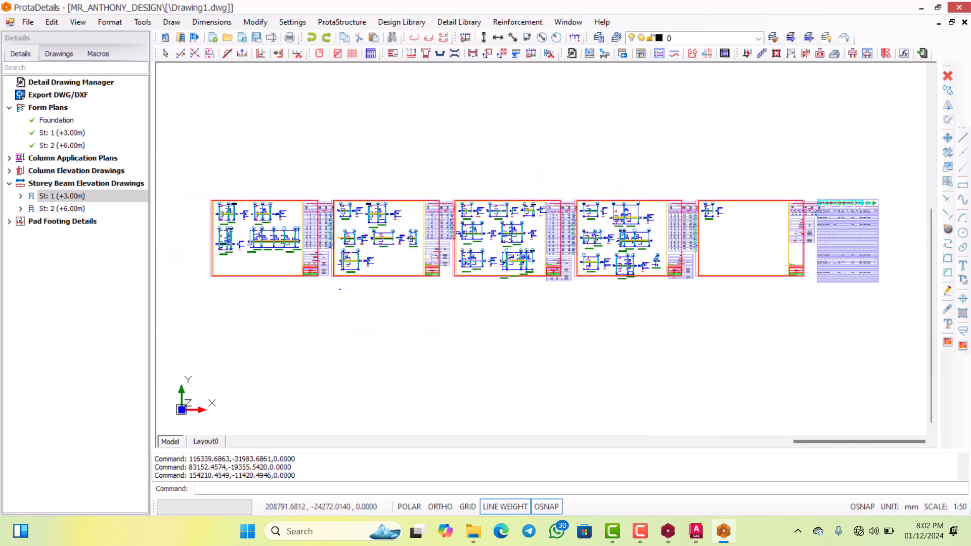
{"action": "scroll", "coordinate": [389, 220], "scroll_direction": "down", "scroll_amount": 3}
{"action": "scroll", "coordinate": [266, 233], "scroll_direction": "up", "scroll_amount": 2}
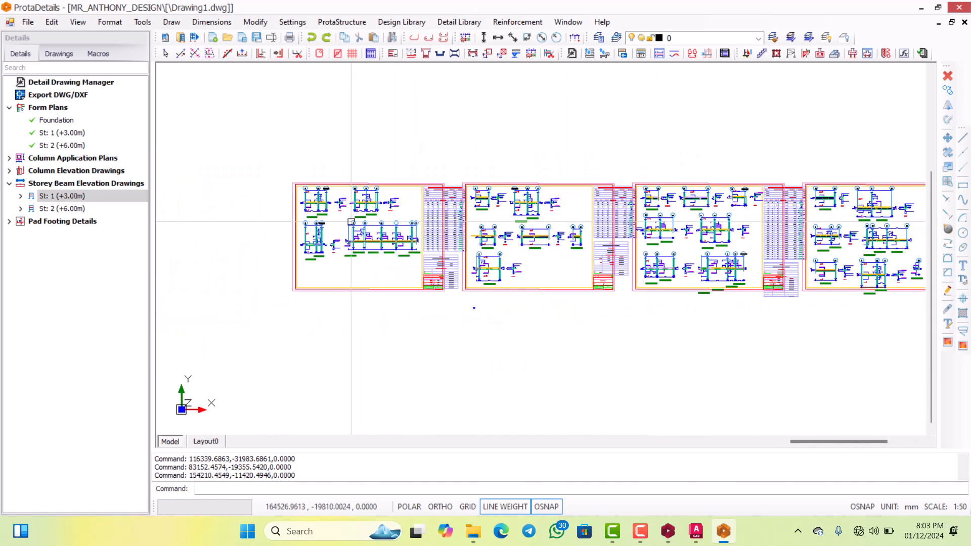
Examine the beam schedule at the end of the St: 1 row and the quantity take-off tables of its last two sheets.
{"action": "scroll", "coordinate": [388, 221], "scroll_direction": "down", "scroll_amount": 3}
{"action": "scroll", "coordinate": [716, 217], "scroll_direction": "up", "scroll_amount": 2}
{"action": "scroll", "coordinate": [716, 218], "scroll_direction": "up", "scroll_amount": 4}
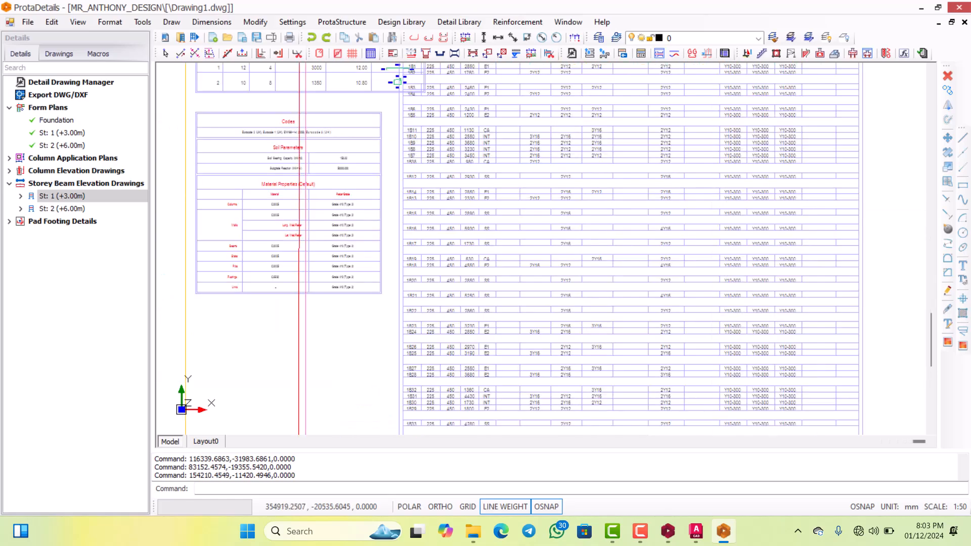
{"action": "scroll", "coordinate": [605, 220], "scroll_direction": "down", "scroll_amount": 3}
{"action": "scroll", "coordinate": [606, 220], "scroll_direction": "down", "scroll_amount": 2}
{"action": "scroll", "coordinate": [412, 221], "scroll_direction": "up", "scroll_amount": 4}
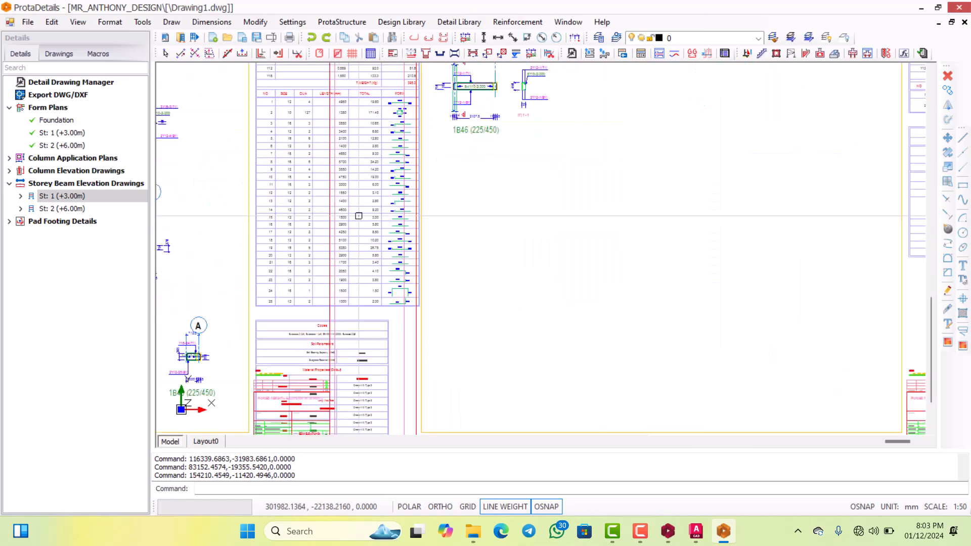
{"action": "scroll", "coordinate": [431, 248], "scroll_direction": "down", "scroll_amount": 2}
{"action": "scroll", "coordinate": [424, 152], "scroll_direction": "up", "scroll_amount": 3}
{"action": "scroll", "coordinate": [424, 153], "scroll_direction": "down", "scroll_amount": 3}
{"action": "scroll", "coordinate": [486, 203], "scroll_direction": "up", "scroll_amount": 4}
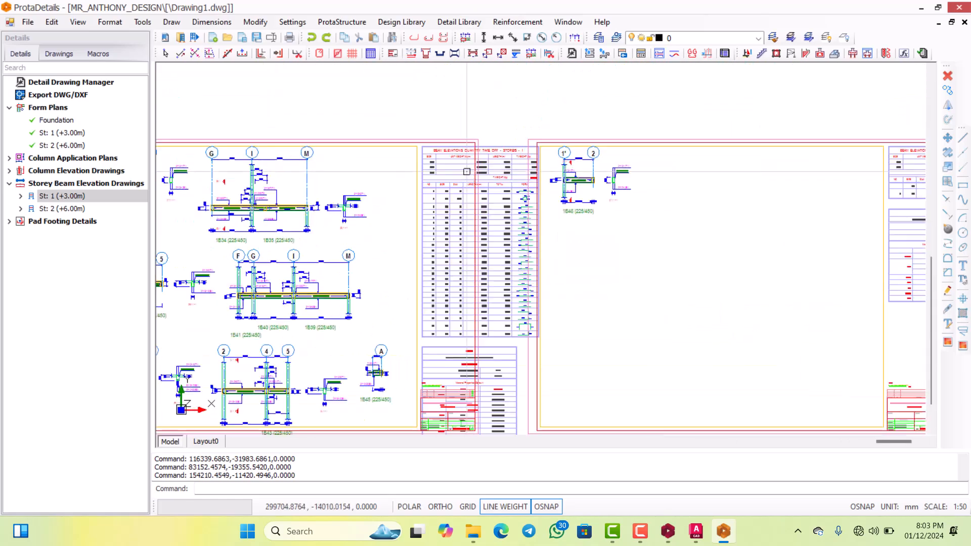
{"action": "scroll", "coordinate": [545, 203], "scroll_direction": "down", "scroll_amount": 2}
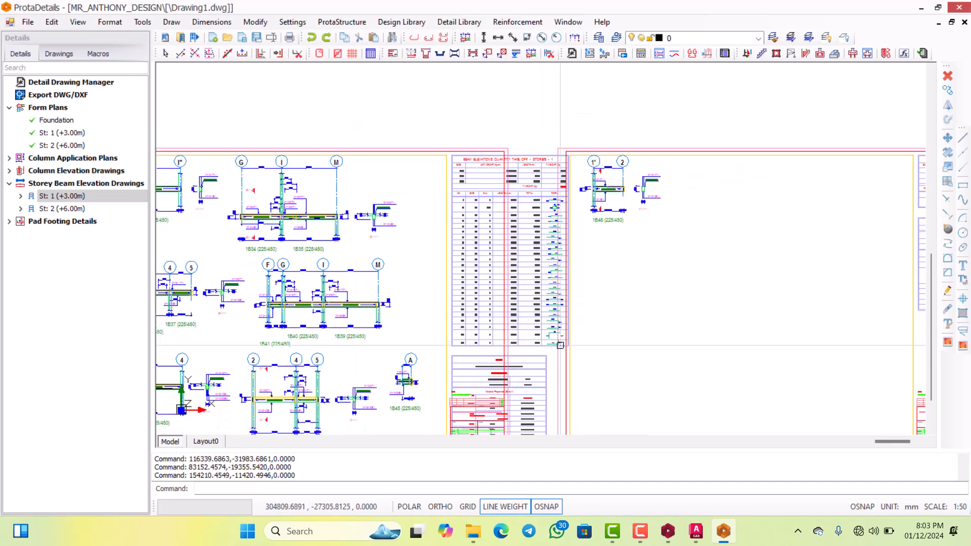
{"action": "scroll", "coordinate": [558, 340], "scroll_direction": "up", "scroll_amount": 3}
{"action": "scroll", "coordinate": [563, 314], "scroll_direction": "down", "scroll_amount": 3}
{"action": "scroll", "coordinate": [563, 314], "scroll_direction": "down", "scroll_amount": 3}
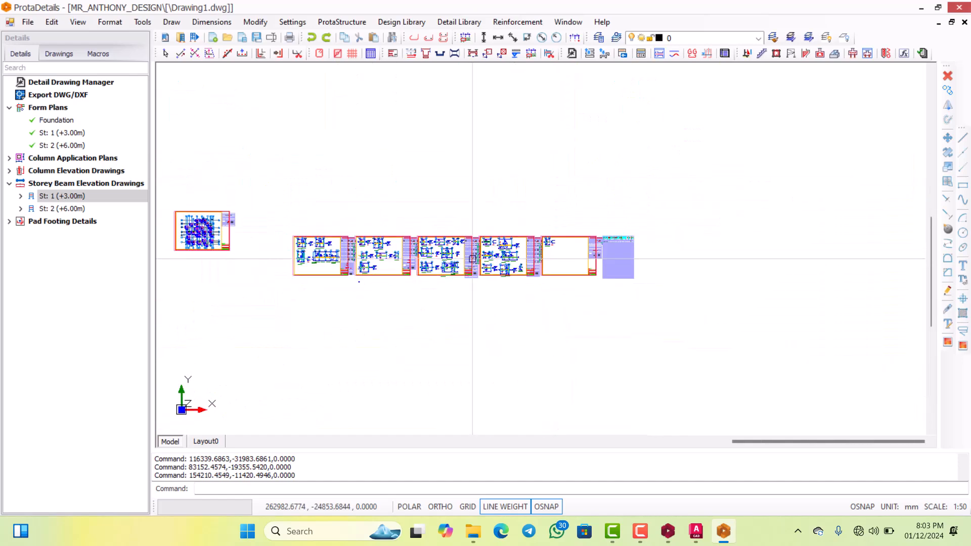
Examine the quantity take-off tables beside the second and third St: 1 beam elevation sheets.
{"action": "scroll", "coordinate": [463, 238], "scroll_direction": "up", "scroll_amount": 4}
{"action": "scroll", "coordinate": [463, 238], "scroll_direction": "down", "scroll_amount": 3}
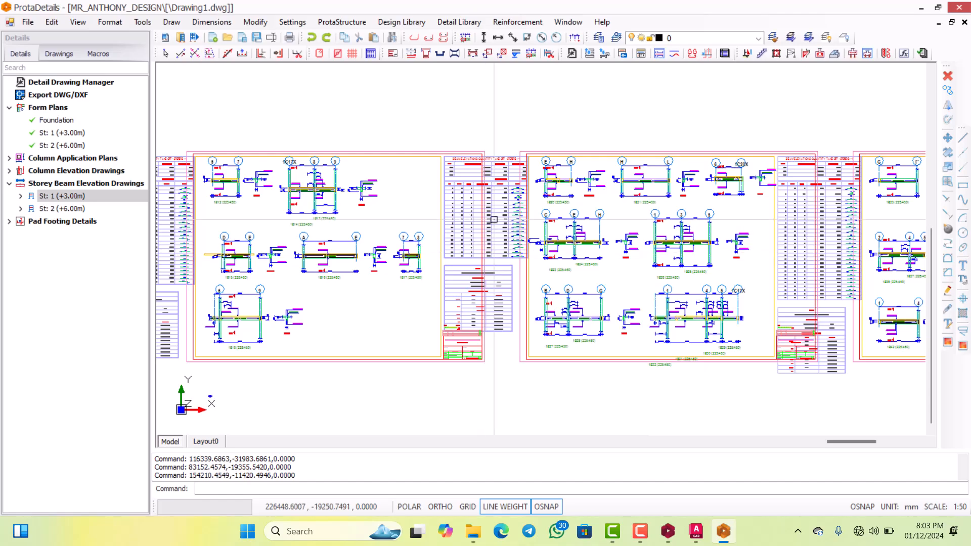
{"action": "scroll", "coordinate": [531, 197], "scroll_direction": "up", "scroll_amount": 2}
{"action": "scroll", "coordinate": [531, 197], "scroll_direction": "up", "scroll_amount": 2}
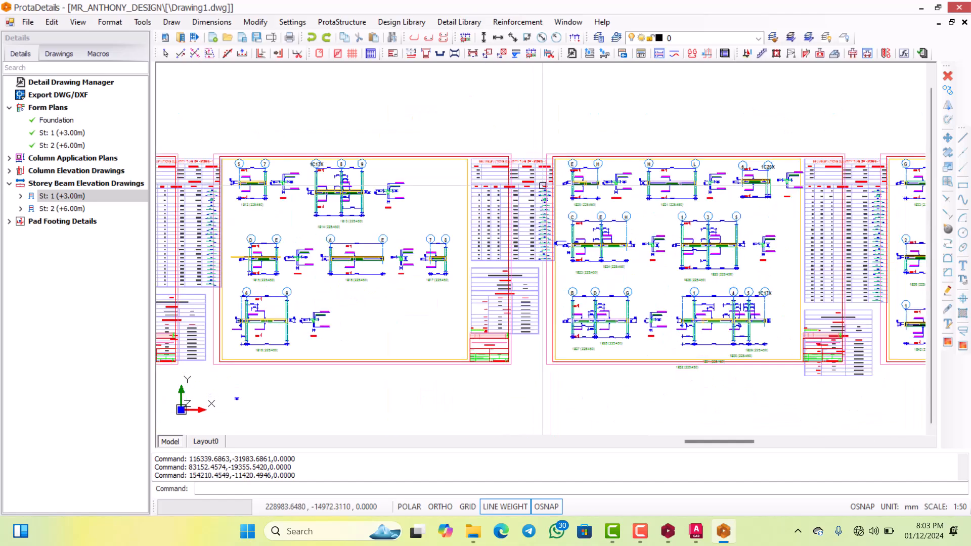
{"action": "scroll", "coordinate": [530, 195], "scroll_direction": "down", "scroll_amount": 3}
{"action": "scroll", "coordinate": [528, 192], "scroll_direction": "up", "scroll_amount": 3}
{"action": "scroll", "coordinate": [528, 193], "scroll_direction": "up", "scroll_amount": 2}
{"action": "scroll", "coordinate": [481, 208], "scroll_direction": "down", "scroll_amount": 4}
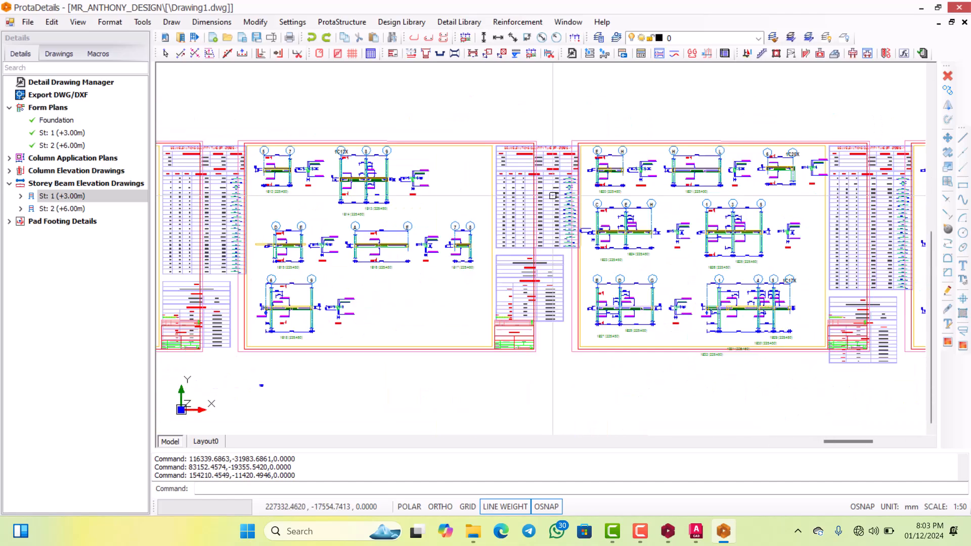
{"action": "scroll", "coordinate": [432, 221], "scroll_direction": "up", "scroll_amount": 2}
{"action": "scroll", "coordinate": [432, 222], "scroll_direction": "down", "scroll_amount": 2}
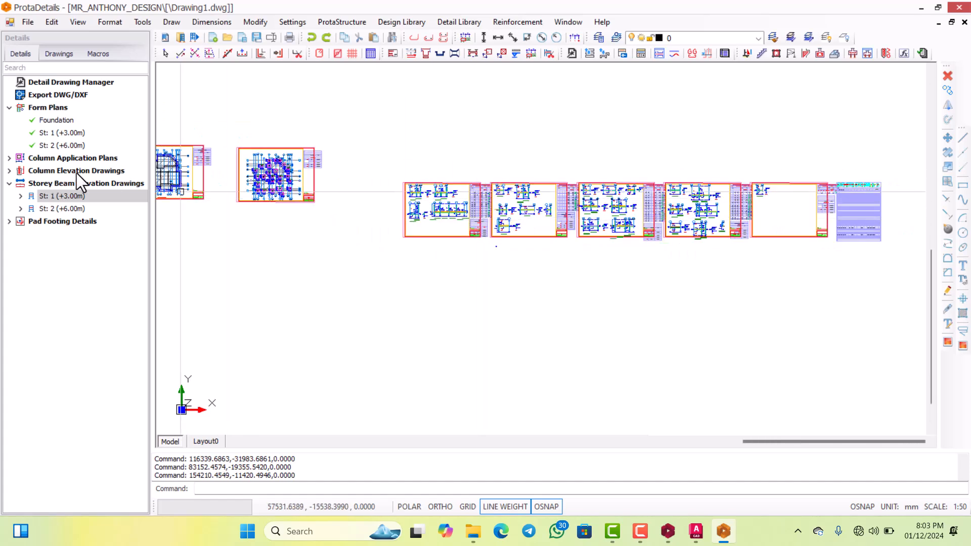
Draw the St: 2 (+6.00m) beam elevations on A3_Prota.dxf sheets at scale 1/80 and place them below the St: 1 row.
{"action": "left_click", "coordinate": [54, 209]}
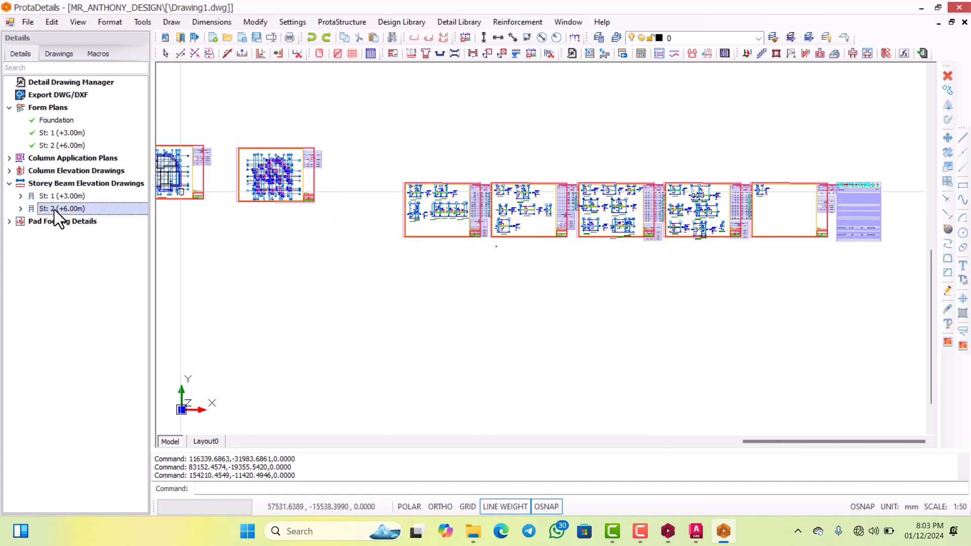
{"action": "right_click", "coordinate": [53, 209]}
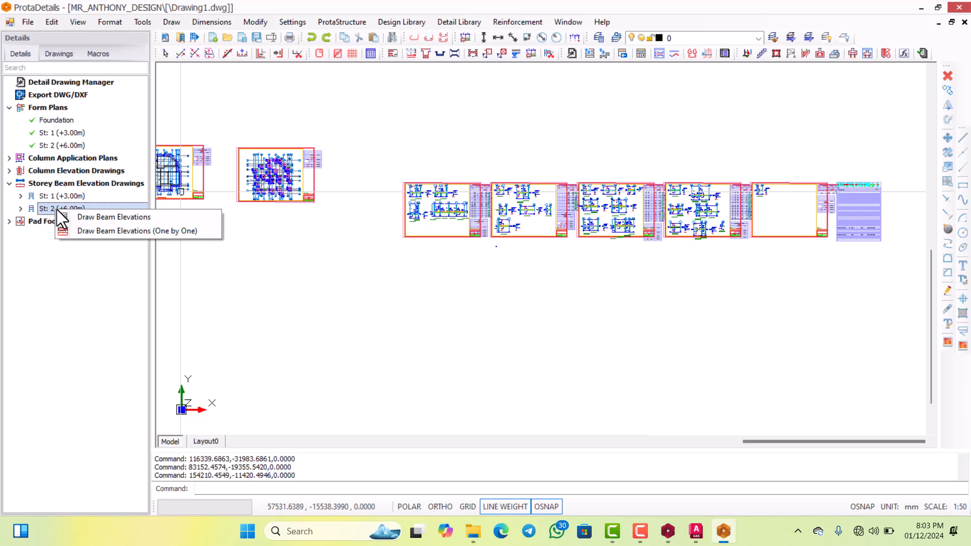
{"action": "left_click", "coordinate": [89, 217]}
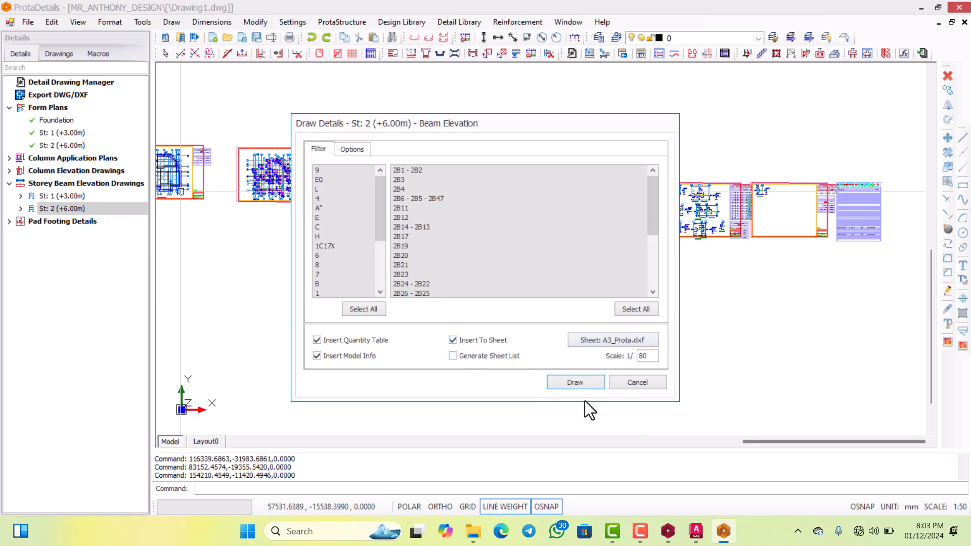
{"action": "left_click", "coordinate": [576, 382]}
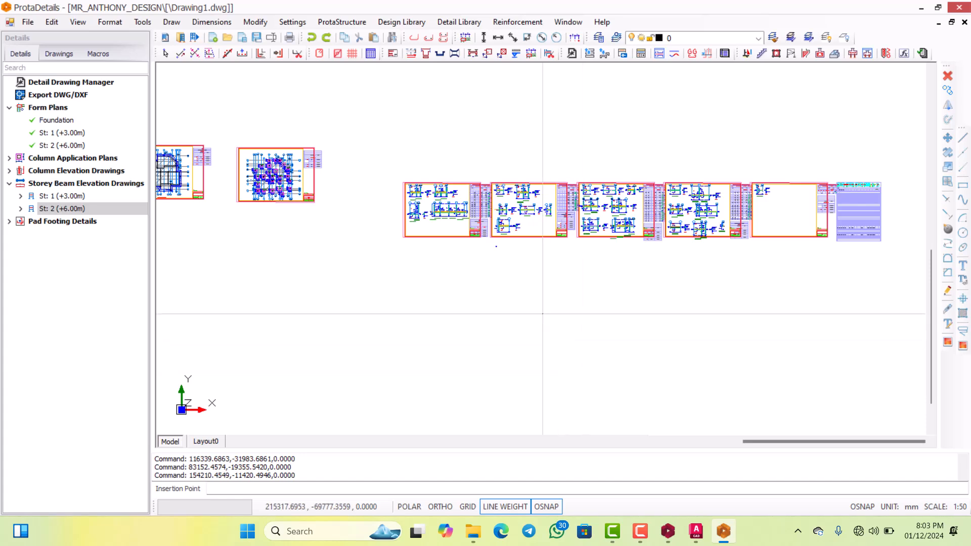
{"action": "scroll", "coordinate": [497, 303], "scroll_direction": "up", "scroll_amount": 2}
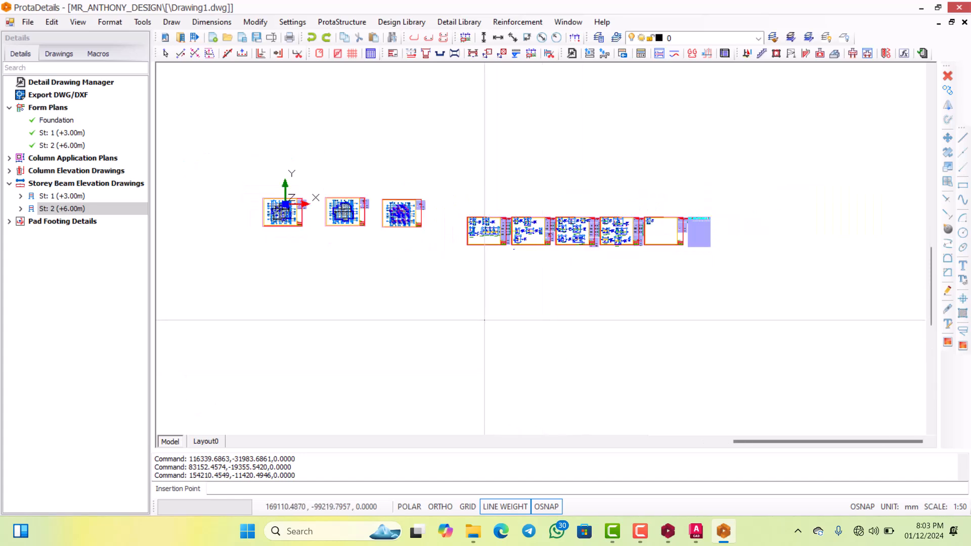
{"action": "left_click", "coordinate": [484, 317]}
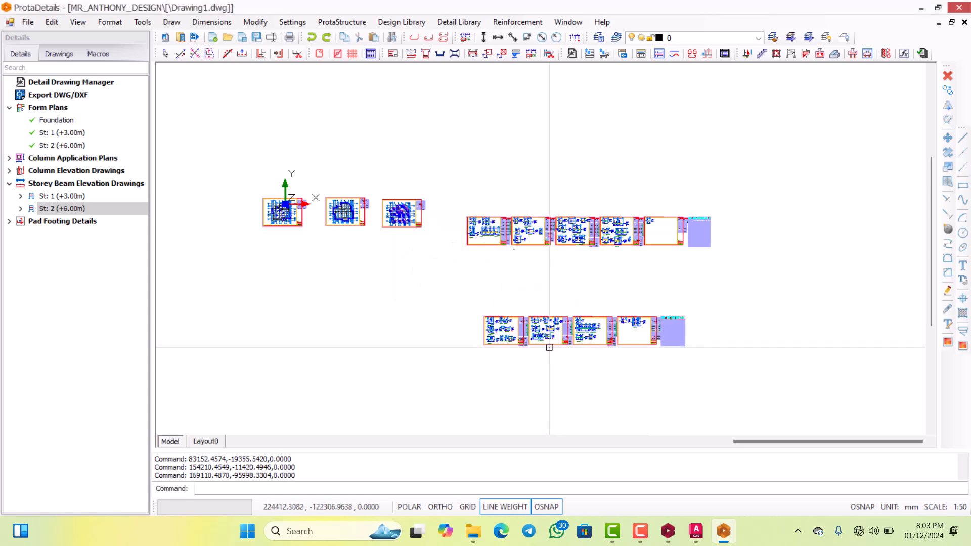
Examine the St: 2 beam elevation sheets and their placement relative to the St: 1 row and form plans.
{"action": "scroll", "coordinate": [552, 332], "scroll_direction": "up", "scroll_amount": 3}
{"action": "scroll", "coordinate": [552, 332], "scroll_direction": "up", "scroll_amount": 3}
{"action": "scroll", "coordinate": [686, 245], "scroll_direction": "down", "scroll_amount": 5}
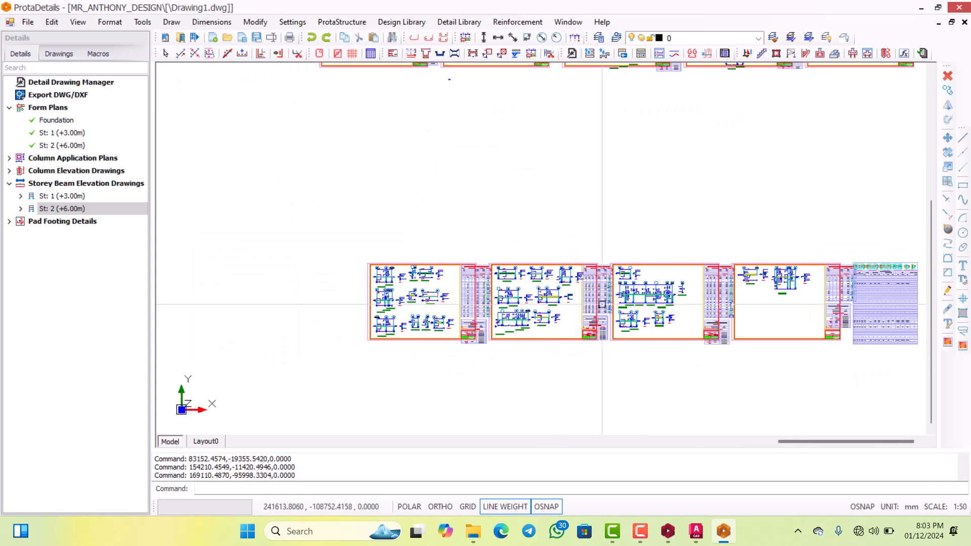
{"action": "scroll", "coordinate": [653, 292], "scroll_direction": "down", "scroll_amount": 4}
{"action": "scroll", "coordinate": [728, 284], "scroll_direction": "up", "scroll_amount": 2}
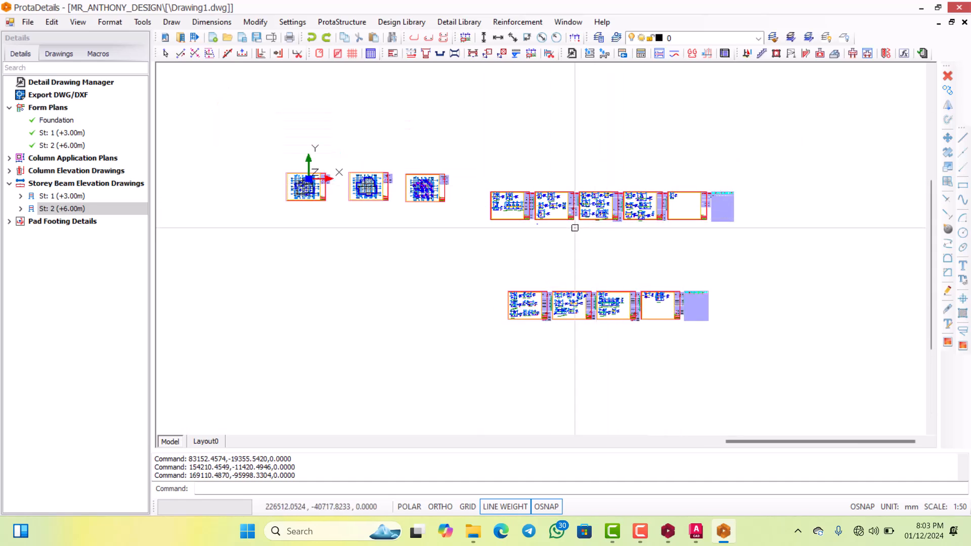
{"action": "scroll", "coordinate": [574, 228], "scroll_direction": "down", "scroll_amount": 2}
{"action": "key", "text": "Escape"}
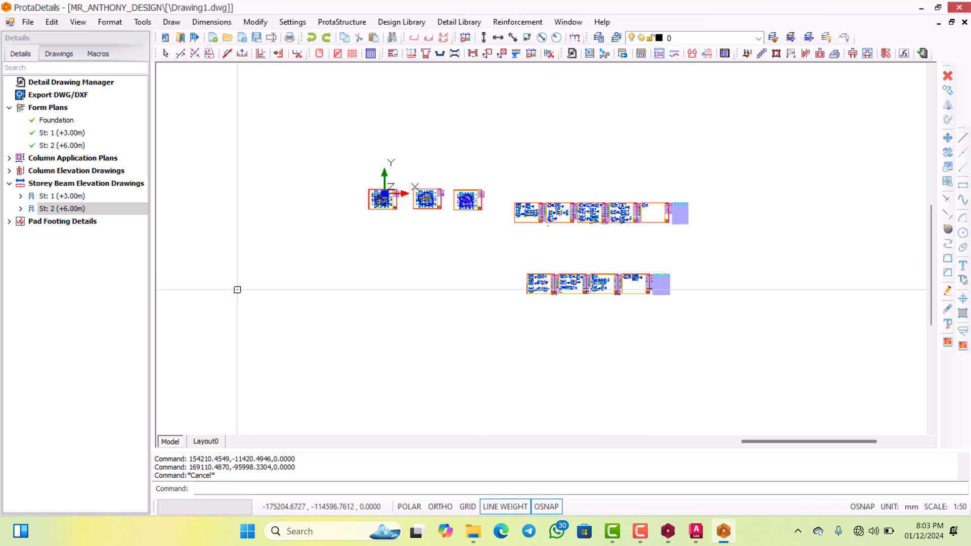
Draw the pad footing details on A3_Prota.dxf sheets at scale 1/50 and place them beyond the end of the St: 1 beam elevation row.
{"action": "left_click", "coordinate": [8, 222]}
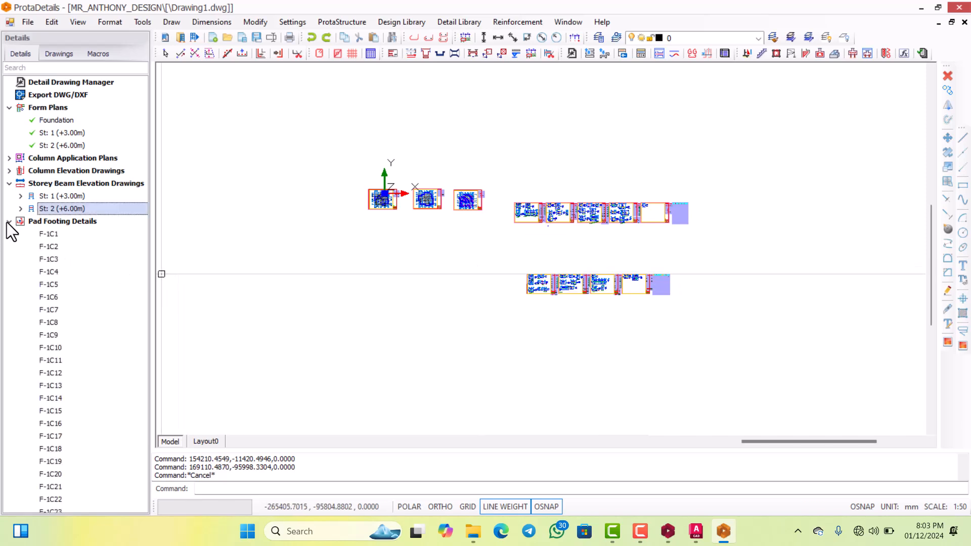
{"action": "left_click", "coordinate": [8, 224]}
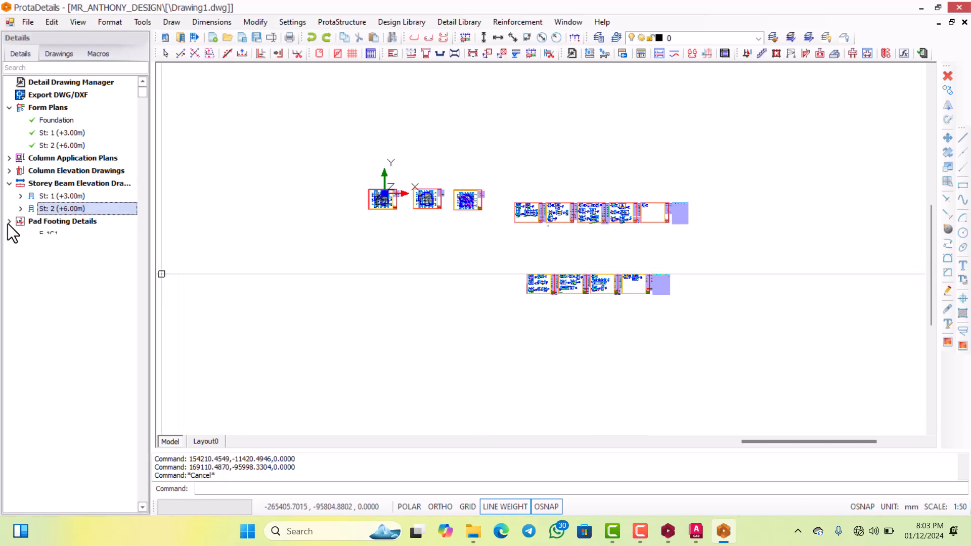
{"action": "left_click", "coordinate": [41, 221]}
{"action": "right_click", "coordinate": [41, 222]}
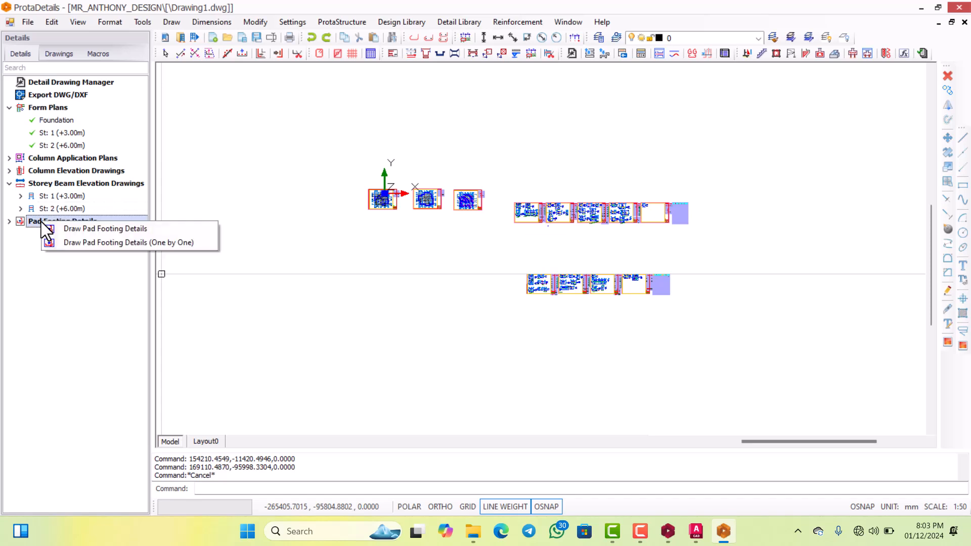
{"action": "left_click", "coordinate": [82, 232]}
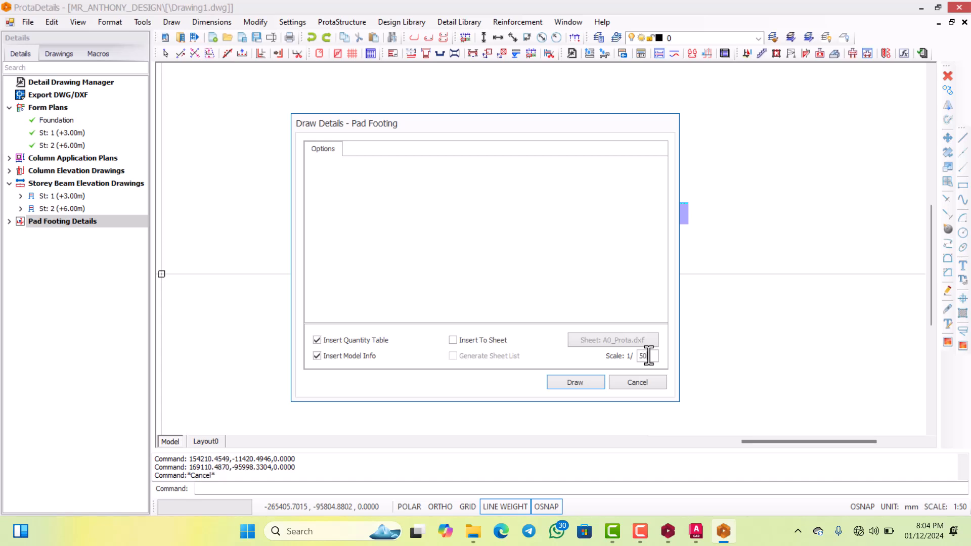
{"action": "left_click", "coordinate": [453, 341]}
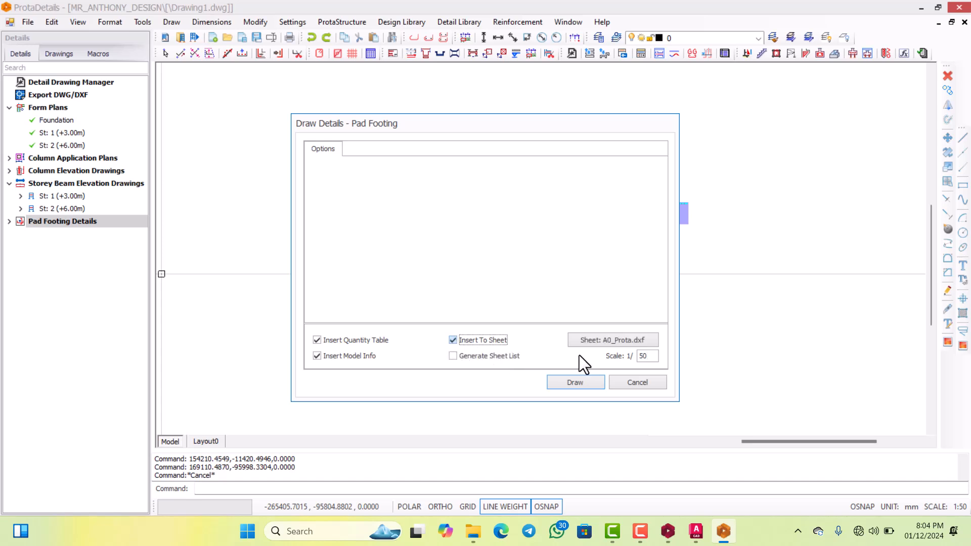
{"action": "left_click", "coordinate": [650, 343]}
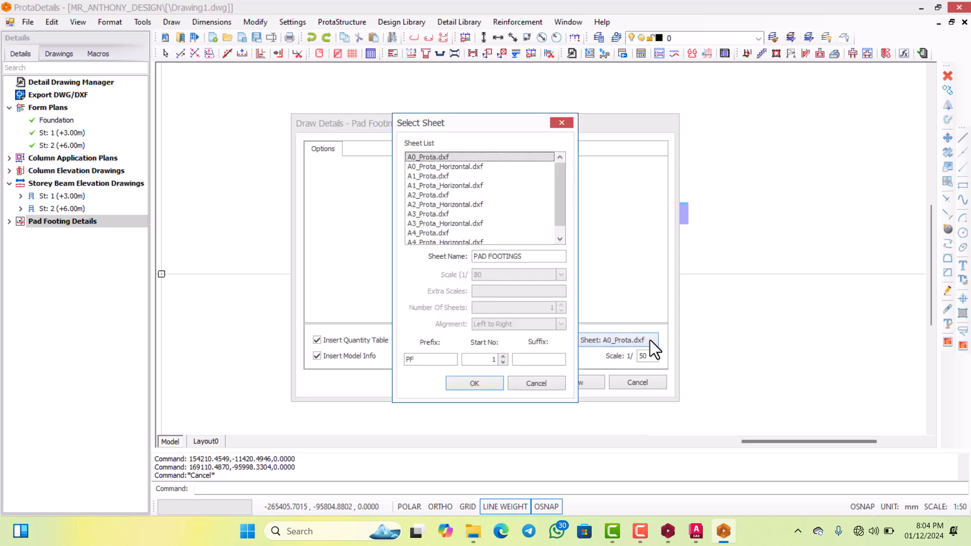
{"action": "left_click", "coordinate": [432, 214]}
{"action": "left_click", "coordinate": [475, 383]}
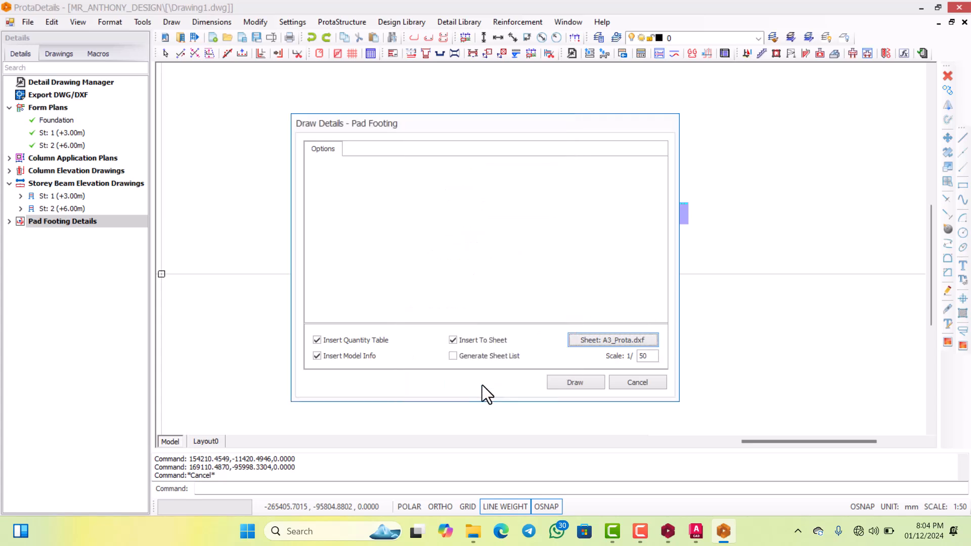
{"action": "left_click", "coordinate": [573, 382]}
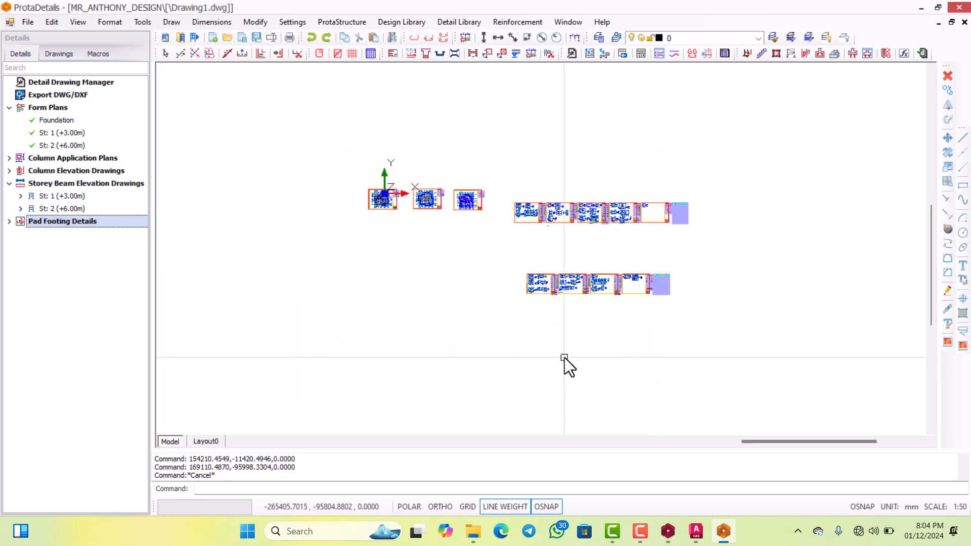
{"action": "left_click", "coordinate": [729, 246]}
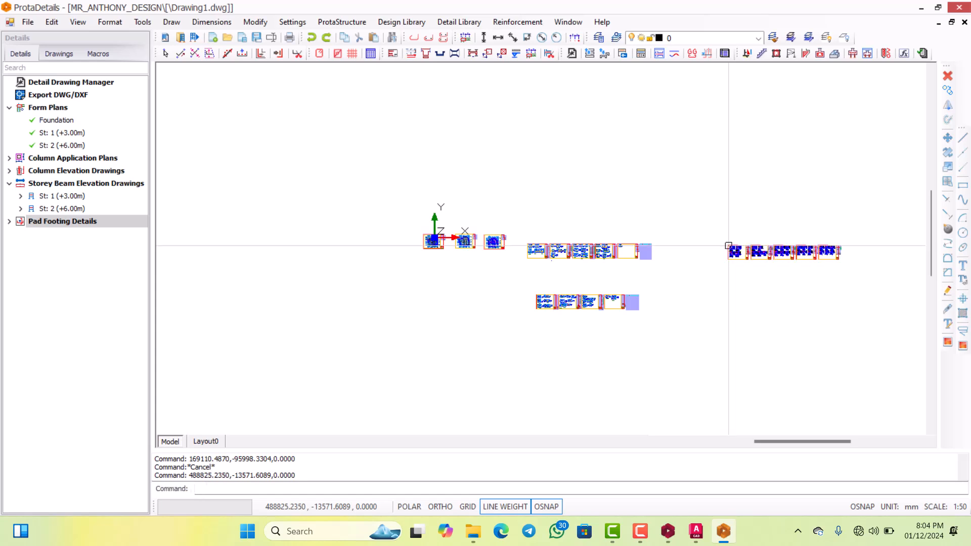
Examine the plan and section reinforcement of pad footing F-1C4 on the first pad footing sheet.
{"action": "scroll", "coordinate": [718, 243], "scroll_direction": "up", "scroll_amount": 10}
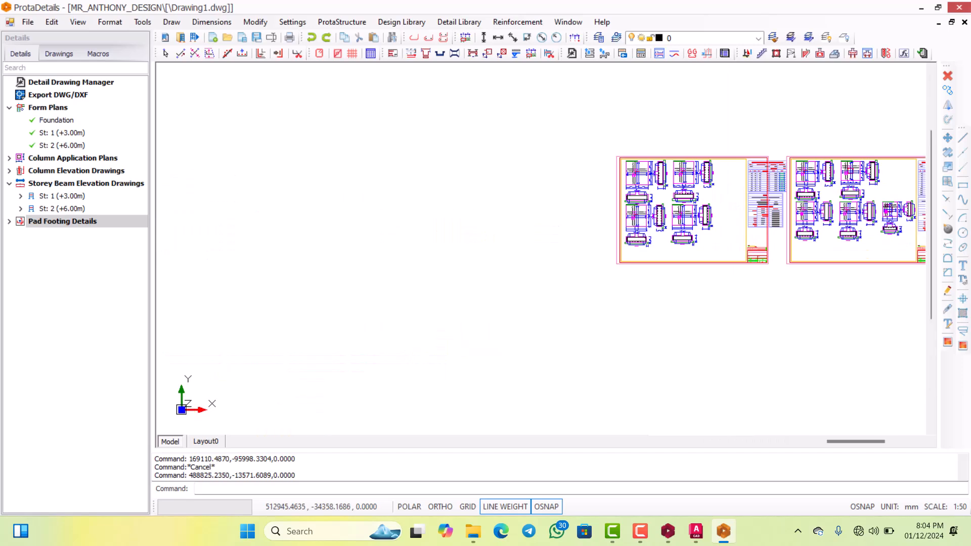
{"action": "scroll", "coordinate": [697, 218], "scroll_direction": "up", "scroll_amount": 5}
{"action": "scroll", "coordinate": [639, 275], "scroll_direction": "down", "scroll_amount": 2}
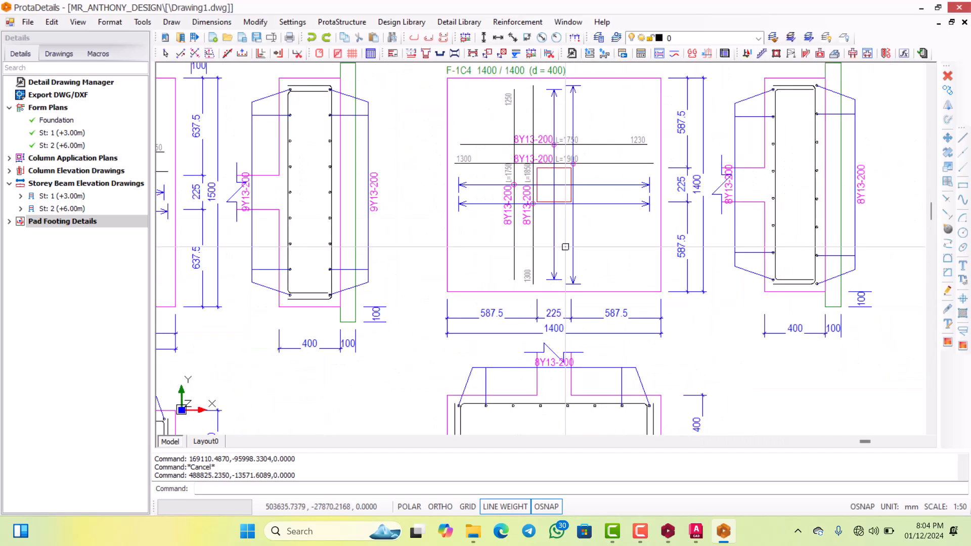
{"action": "scroll", "coordinate": [570, 176], "scroll_direction": "up", "scroll_amount": 2}
{"action": "scroll", "coordinate": [570, 176], "scroll_direction": "down", "scroll_amount": 6}
{"action": "scroll", "coordinate": [557, 228], "scroll_direction": "up", "scroll_amount": 4}
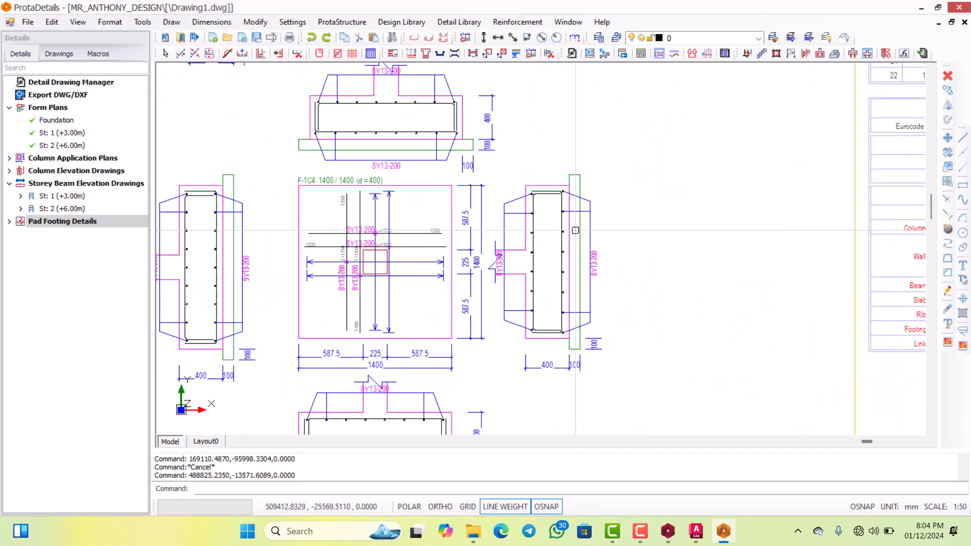
{"action": "scroll", "coordinate": [544, 263], "scroll_direction": "down", "scroll_amount": 6}
{"action": "scroll", "coordinate": [544, 263], "scroll_direction": "up", "scroll_amount": 2}
{"action": "scroll", "coordinate": [535, 232], "scroll_direction": "down", "scroll_amount": 6}
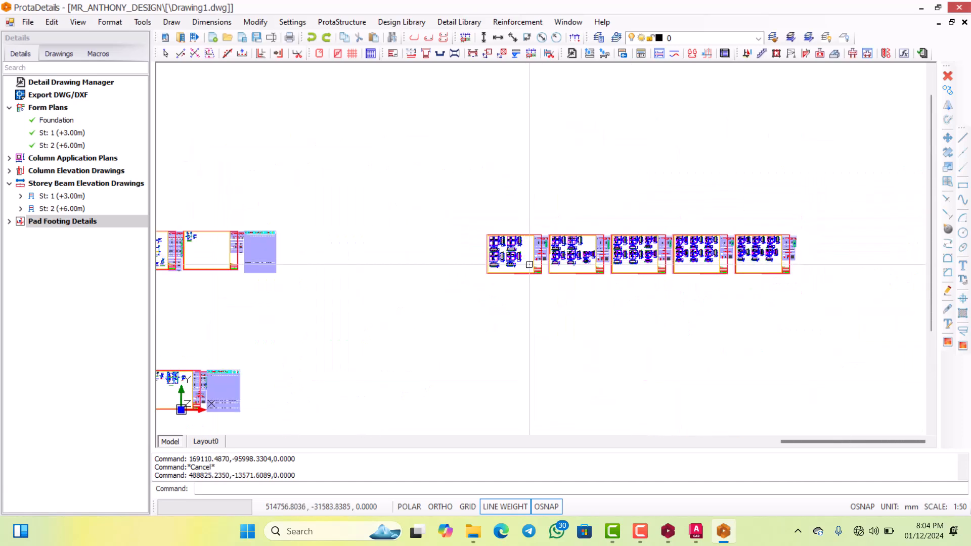
Examine the remaining pad footing sheets with their quantity tables, and the layout of the footing and beam elevation rows.
{"action": "scroll", "coordinate": [590, 255], "scroll_direction": "up", "scroll_amount": 3}
{"action": "scroll", "coordinate": [556, 254], "scroll_direction": "down", "scroll_amount": 3}
{"action": "scroll", "coordinate": [439, 254], "scroll_direction": "up", "scroll_amount": 3}
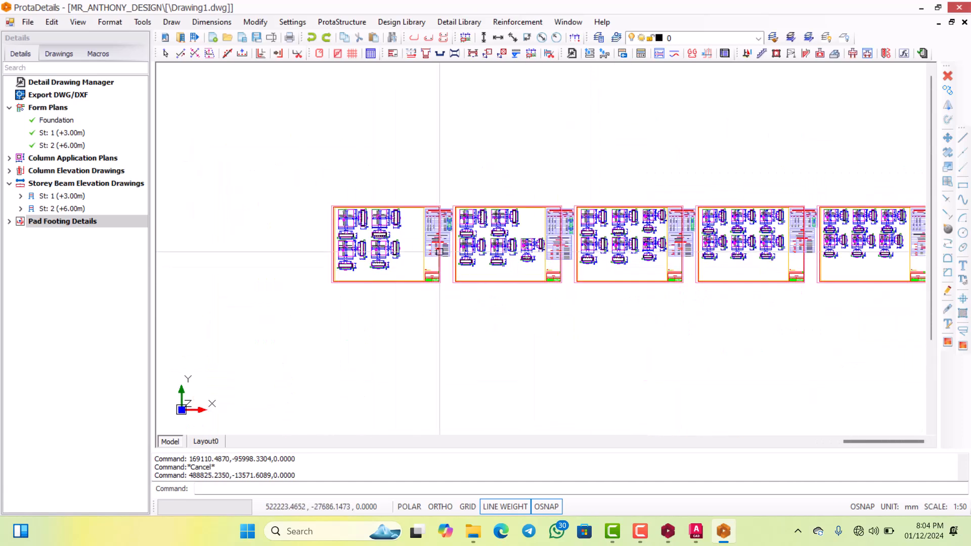
{"action": "scroll", "coordinate": [450, 249], "scroll_direction": "down", "scroll_amount": 3}
{"action": "scroll", "coordinate": [570, 251], "scroll_direction": "up", "scroll_amount": 5}
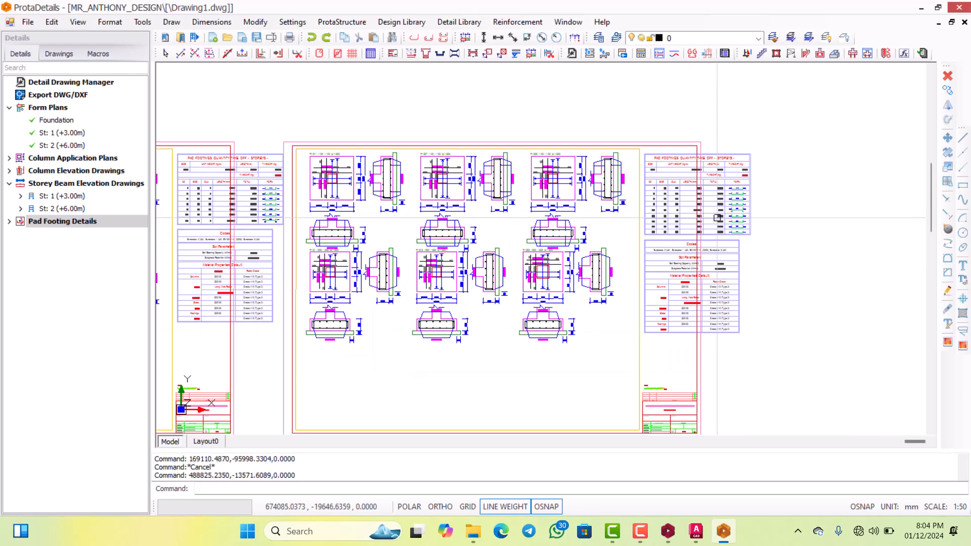
{"action": "scroll", "coordinate": [668, 220], "scroll_direction": "down", "scroll_amount": 5}
{"action": "scroll", "coordinate": [268, 238], "scroll_direction": "up", "scroll_amount": 4}
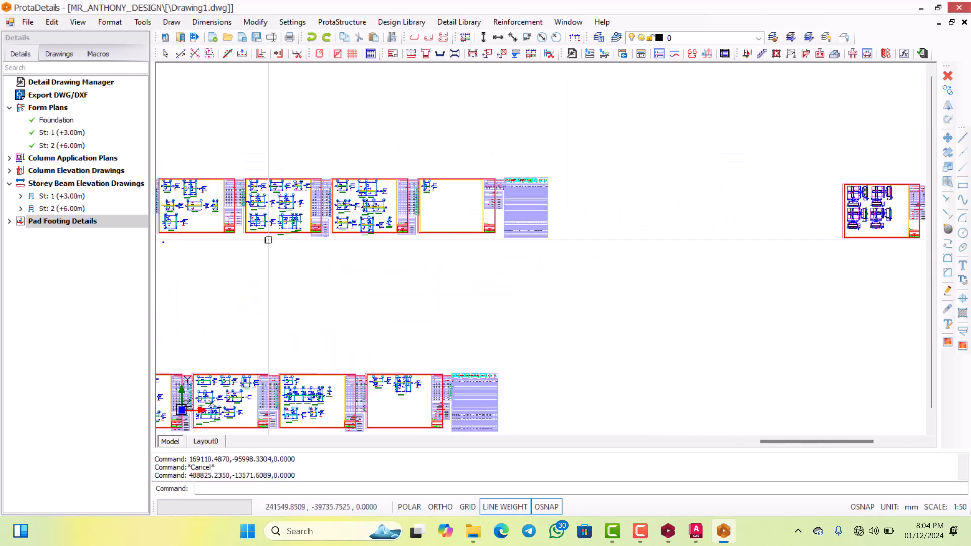
{"action": "scroll", "coordinate": [368, 230], "scroll_direction": "down", "scroll_amount": 4}
{"action": "scroll", "coordinate": [295, 206], "scroll_direction": "up", "scroll_amount": 3}
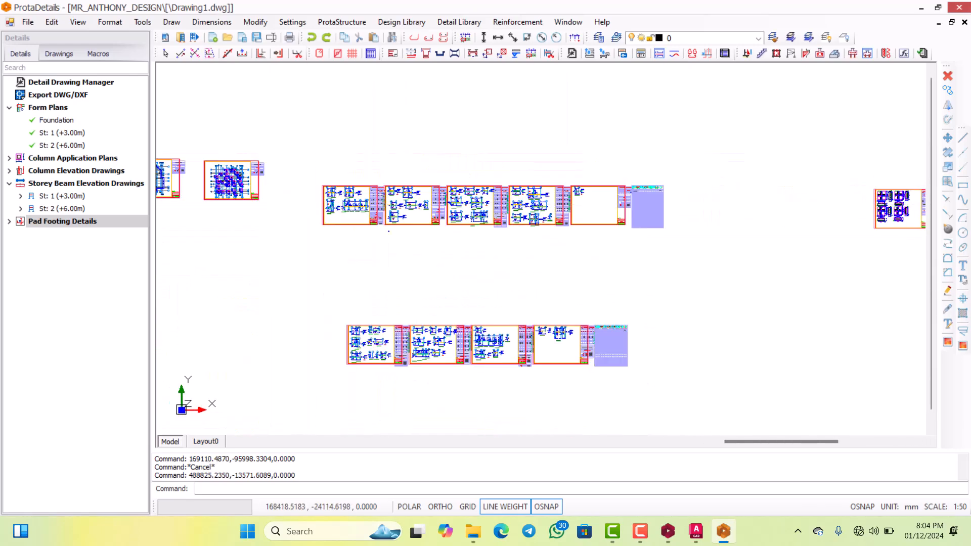
{"action": "scroll", "coordinate": [303, 207], "scroll_direction": "up", "scroll_amount": 2}
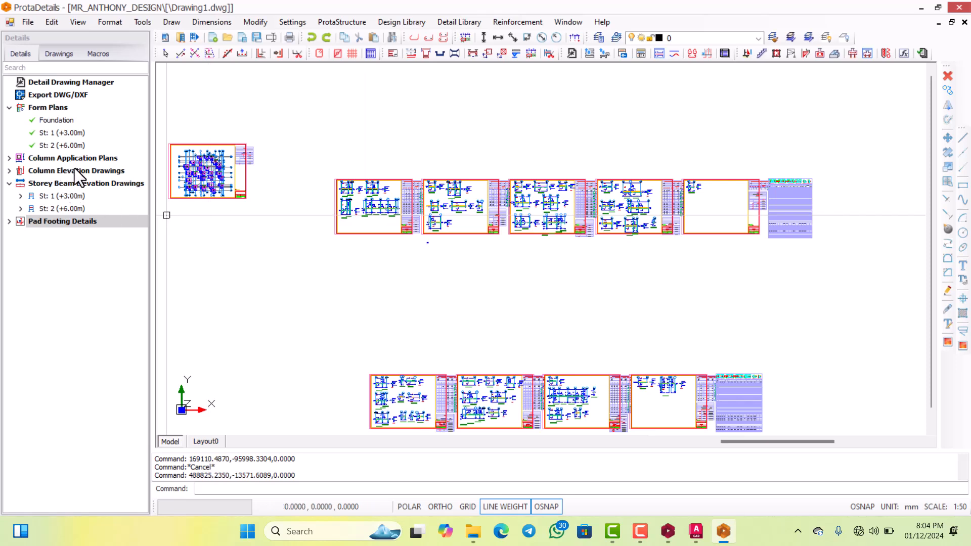
Set up the St: 1 (+3.00m) column elevations for insertion on A3_Prota.dxf sheets at scale 1/70.
{"action": "left_click", "coordinate": [10, 171]}
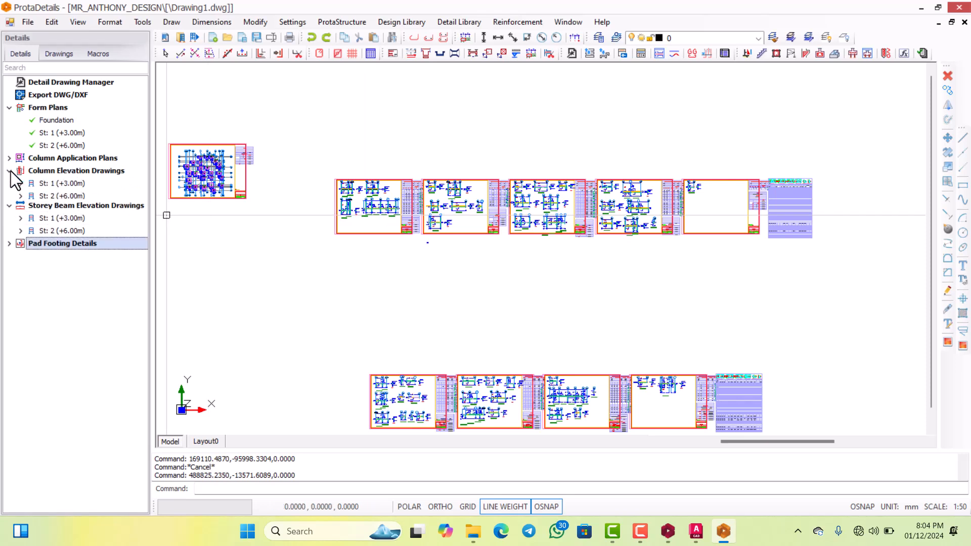
{"action": "left_click", "coordinate": [72, 183]}
{"action": "right_click", "coordinate": [72, 183]}
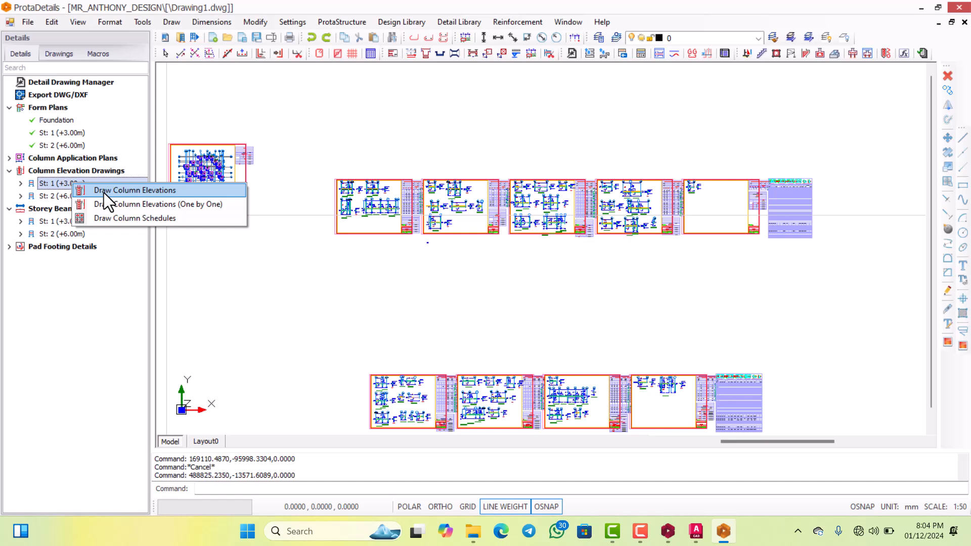
{"action": "left_click", "coordinate": [105, 191]}
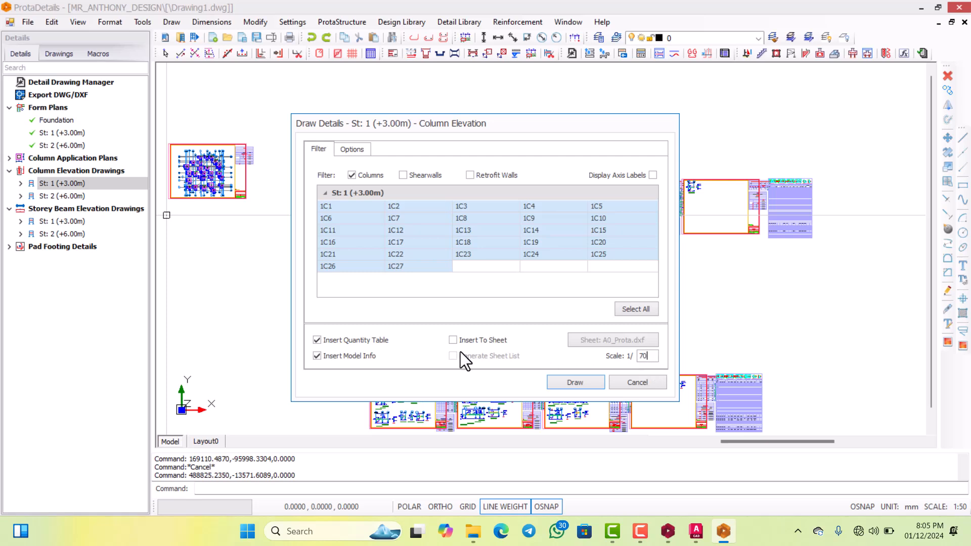
{"action": "left_click", "coordinate": [452, 342]}
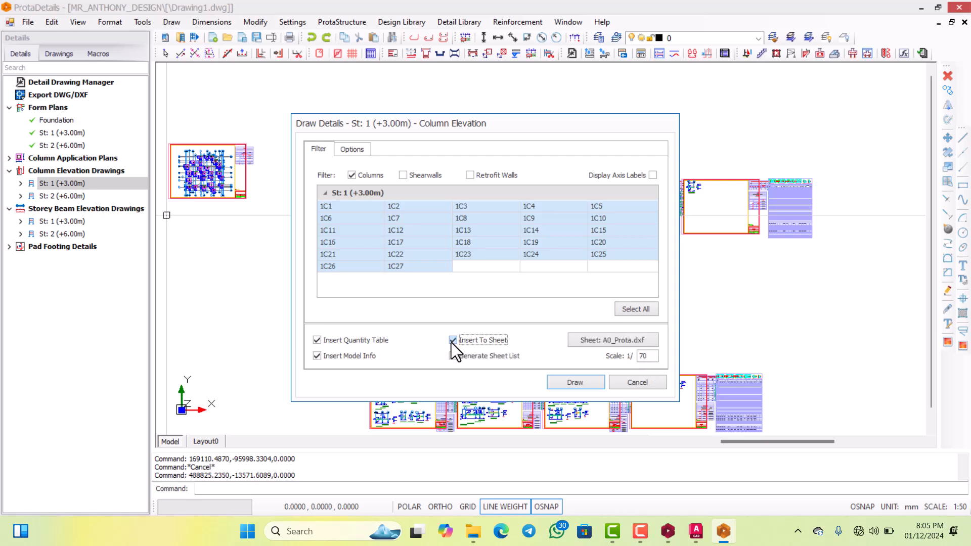
{"action": "left_click", "coordinate": [590, 342]}
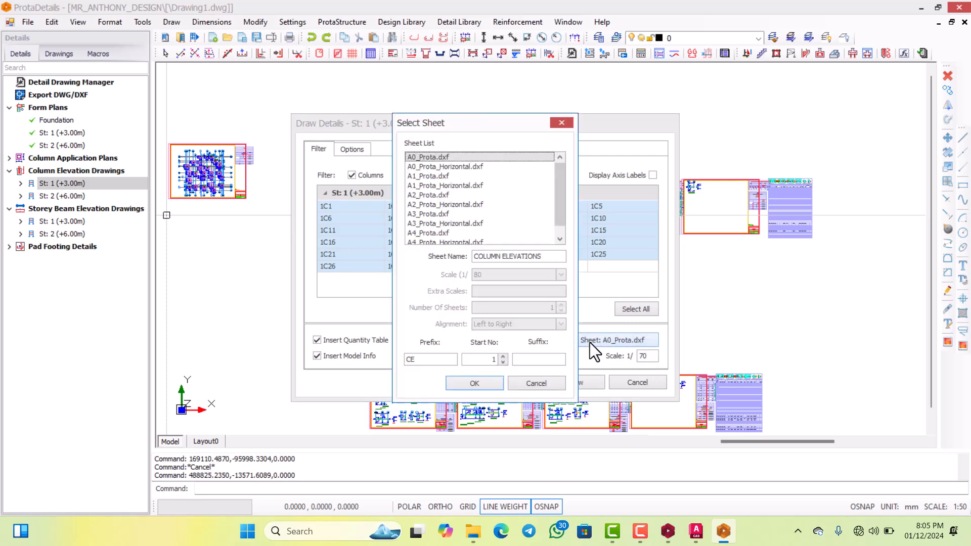
{"action": "left_click", "coordinate": [432, 215]}
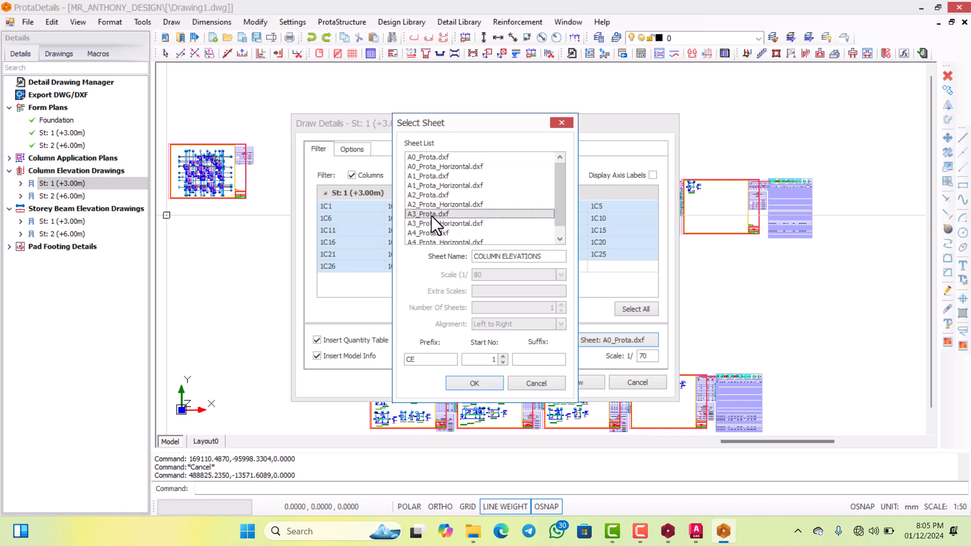
{"action": "left_click", "coordinate": [488, 385]}
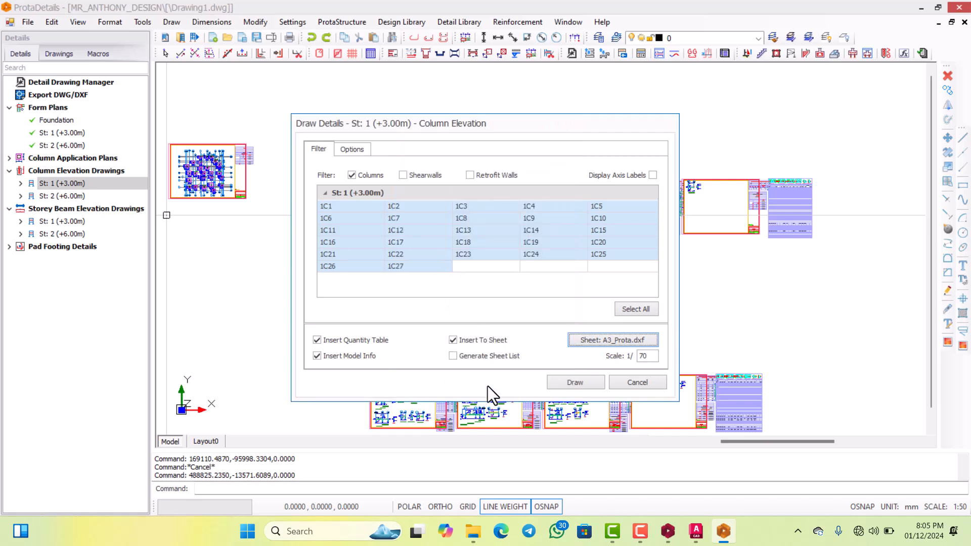
Draw the St: 1 column elevations and place their sheets below the pad footing row.
{"action": "left_click", "coordinate": [581, 382]}
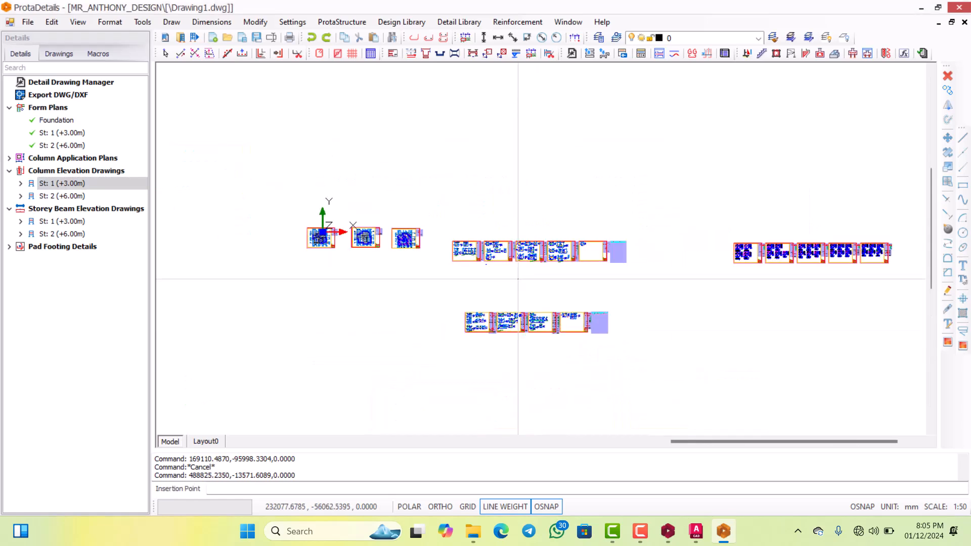
{"action": "scroll", "coordinate": [632, 330], "scroll_direction": "up", "scroll_amount": 2}
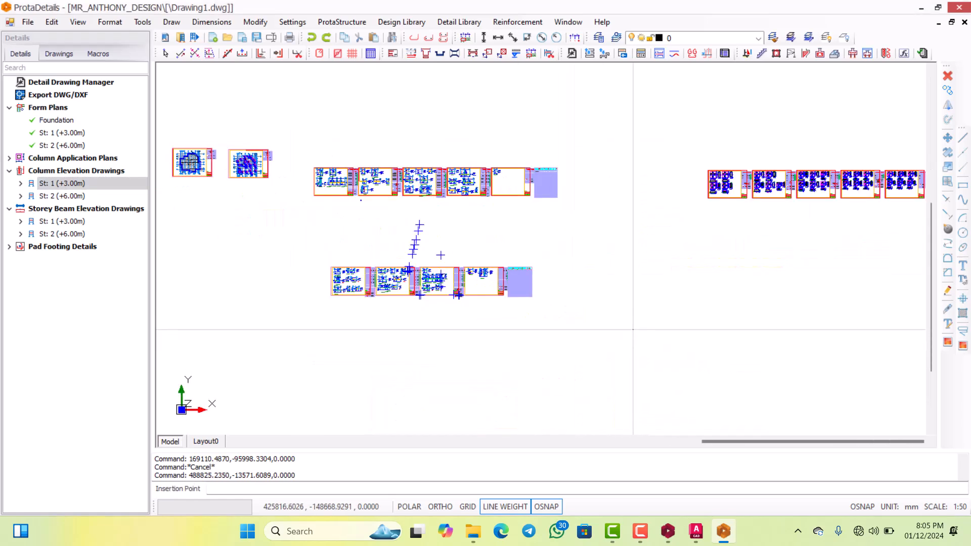
{"action": "scroll", "coordinate": [484, 270], "scroll_direction": "up", "scroll_amount": 3}
{"action": "scroll", "coordinate": [443, 247], "scroll_direction": "down", "scroll_amount": 2}
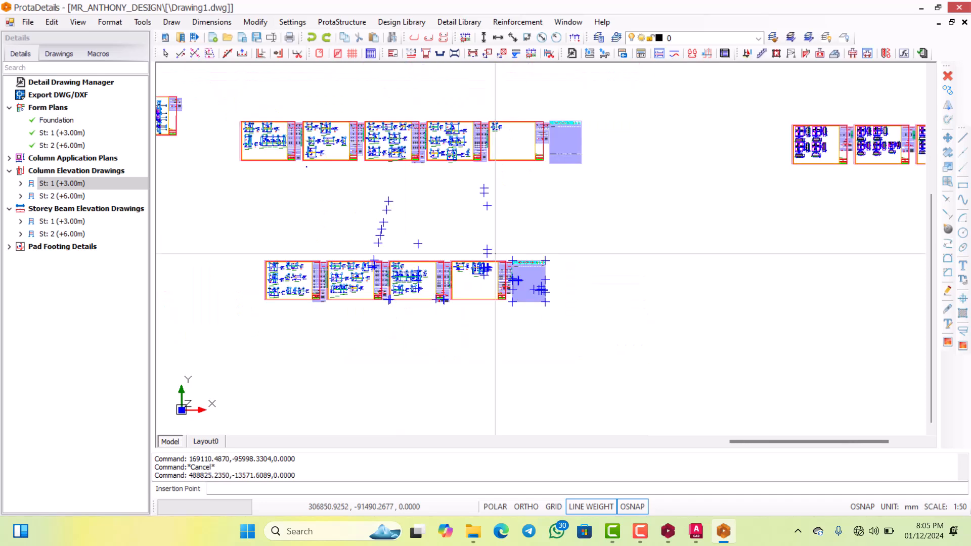
{"action": "scroll", "coordinate": [495, 253], "scroll_direction": "down", "scroll_amount": 2}
{"action": "left_click", "coordinate": [671, 296]}
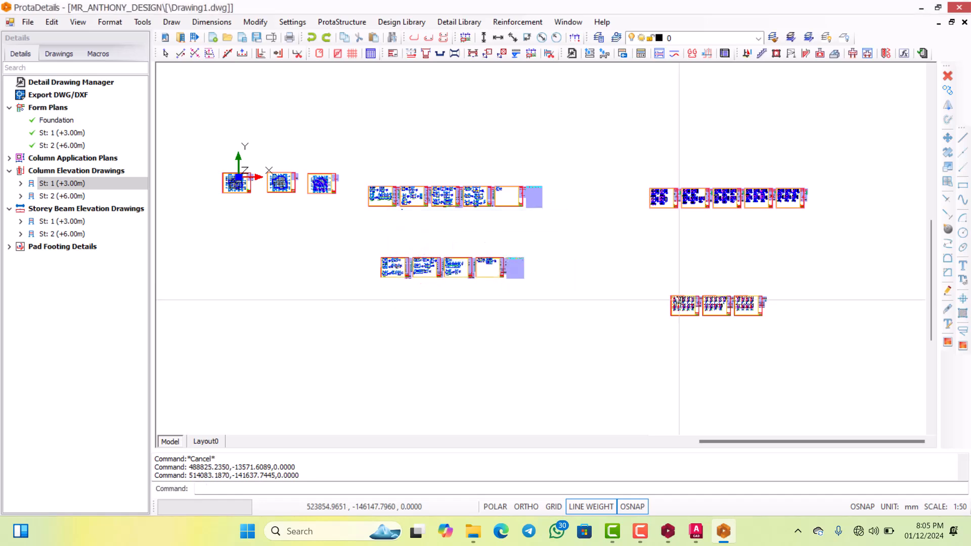
Examine the column 1C2 elevation, checking its base level, starter bars and link spacing.
{"action": "scroll", "coordinate": [679, 300], "scroll_direction": "up", "scroll_amount": 8}
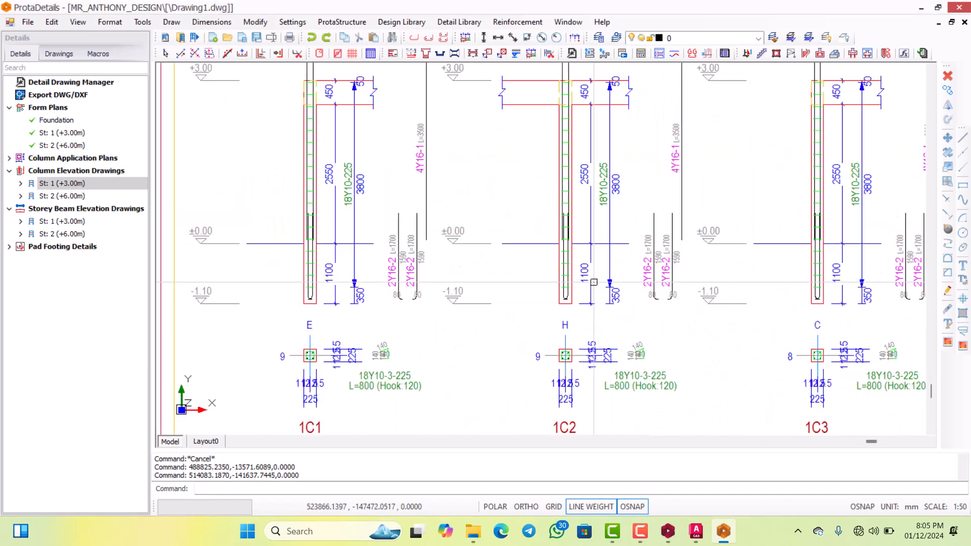
{"action": "scroll", "coordinate": [578, 277], "scroll_direction": "up", "scroll_amount": 3}
{"action": "scroll", "coordinate": [582, 299], "scroll_direction": "down", "scroll_amount": 3}
{"action": "scroll", "coordinate": [582, 222], "scroll_direction": "up", "scroll_amount": 3}
{"action": "scroll", "coordinate": [582, 258], "scroll_direction": "down", "scroll_amount": 3}
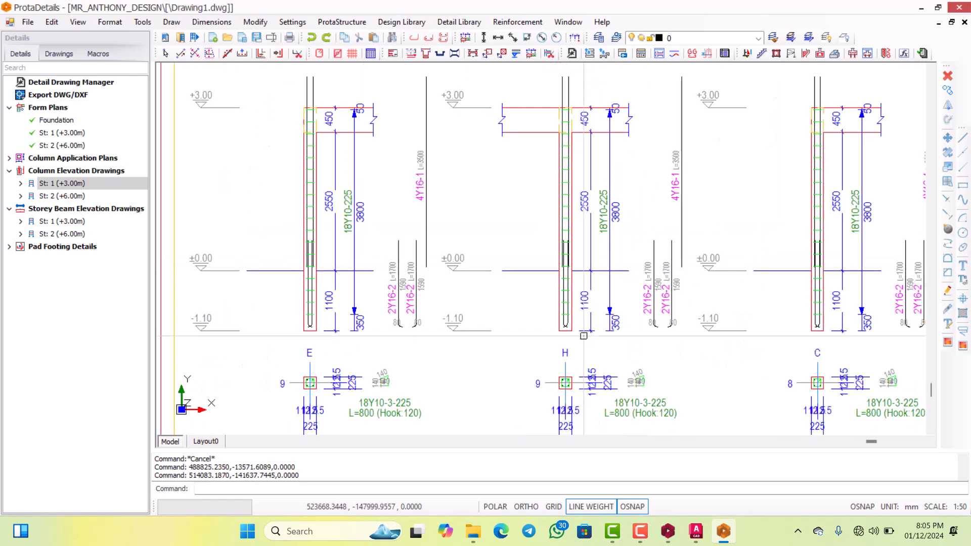
{"action": "scroll", "coordinate": [575, 392], "scroll_direction": "up", "scroll_amount": 3}
{"action": "scroll", "coordinate": [573, 394], "scroll_direction": "down", "scroll_amount": 2}
{"action": "scroll", "coordinate": [574, 297], "scroll_direction": "up", "scroll_amount": 2}
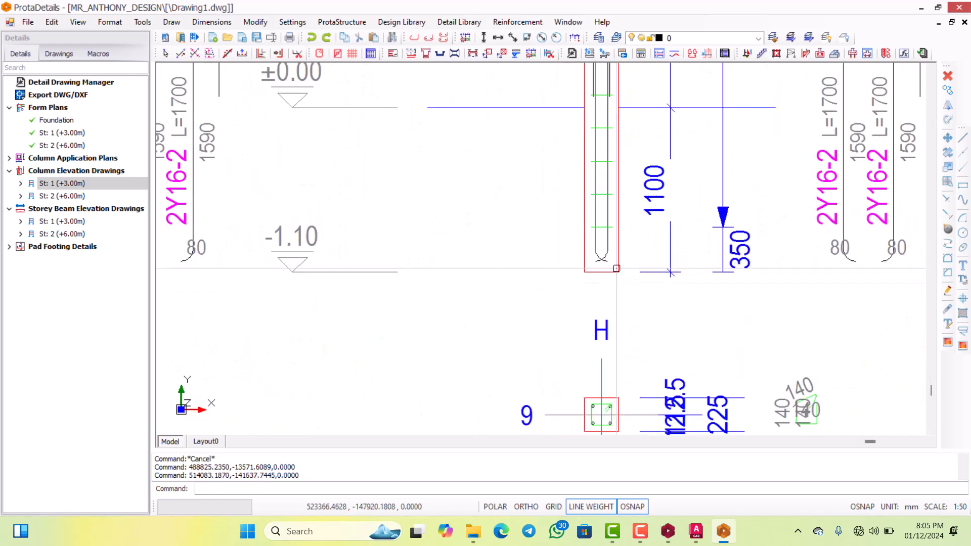
{"action": "scroll", "coordinate": [617, 268], "scroll_direction": "down", "scroll_amount": 3}
{"action": "scroll", "coordinate": [442, 275], "scroll_direction": "up", "scroll_amount": 2}
{"action": "scroll", "coordinate": [467, 266], "scroll_direction": "down", "scroll_amount": 1}
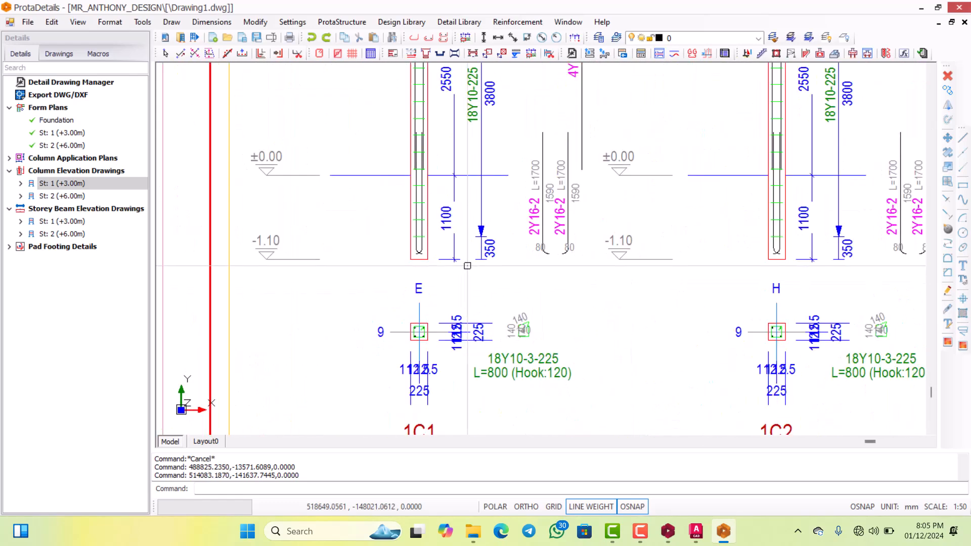
Examine the base of the column 1C1 elevation, its cross-section and starter bars, and compare it with neighbouring columns on the sheet.
{"action": "scroll", "coordinate": [468, 266], "scroll_direction": "down", "scroll_amount": 3}
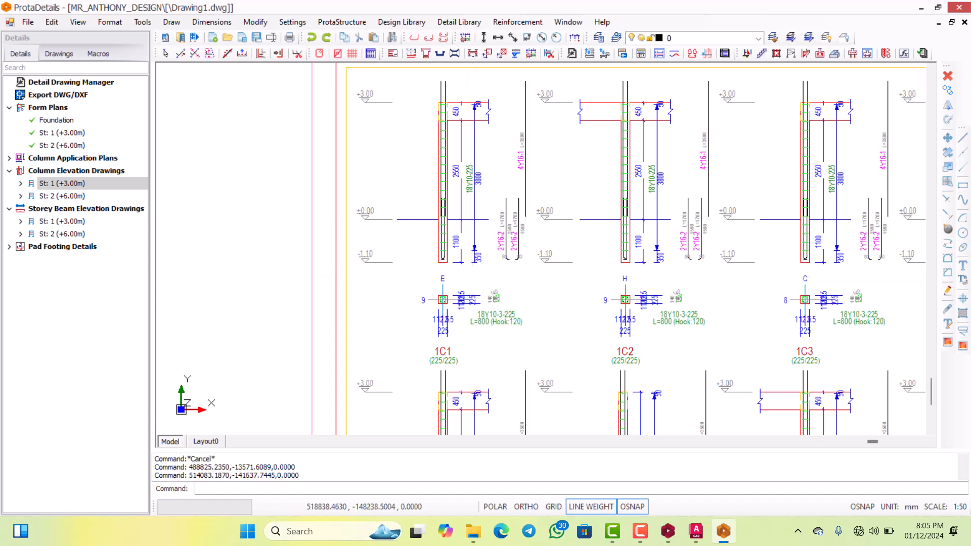
{"action": "scroll", "coordinate": [493, 273], "scroll_direction": "up", "scroll_amount": 2}
{"action": "scroll", "coordinate": [496, 276], "scroll_direction": "down", "scroll_amount": 2}
{"action": "scroll", "coordinate": [470, 265], "scroll_direction": "up", "scroll_amount": 4}
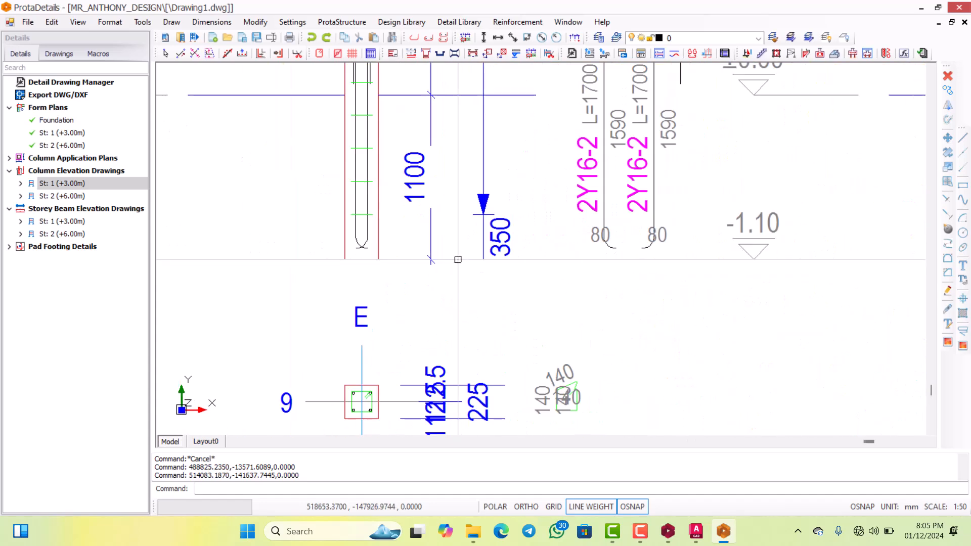
{"action": "scroll", "coordinate": [457, 260], "scroll_direction": "down", "scroll_amount": 3}
{"action": "scroll", "coordinate": [476, 258], "scroll_direction": "up", "scroll_amount": 3}
{"action": "scroll", "coordinate": [495, 254], "scroll_direction": "down", "scroll_amount": 1}
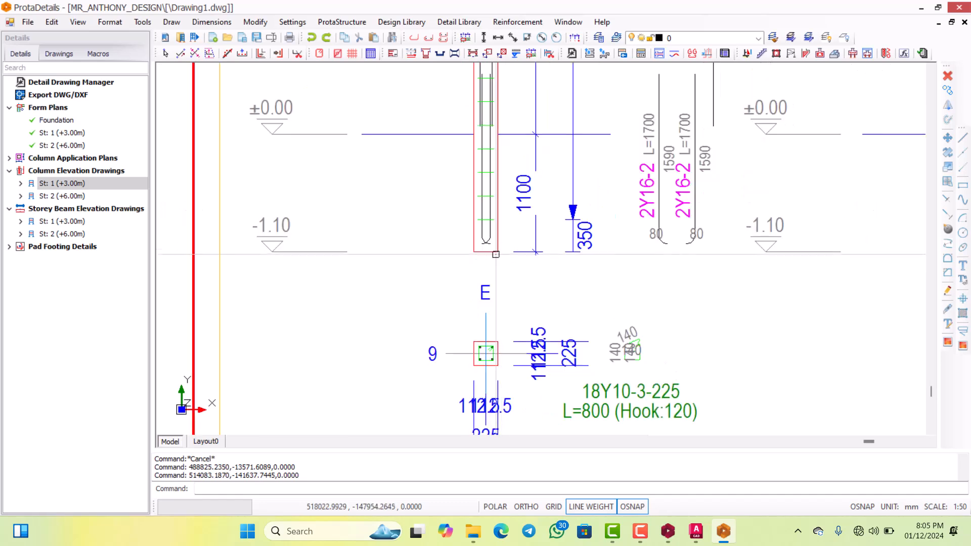
{"action": "scroll", "coordinate": [496, 255], "scroll_direction": "down", "scroll_amount": 3}
{"action": "scroll", "coordinate": [495, 263], "scroll_direction": "up", "scroll_amount": 5}
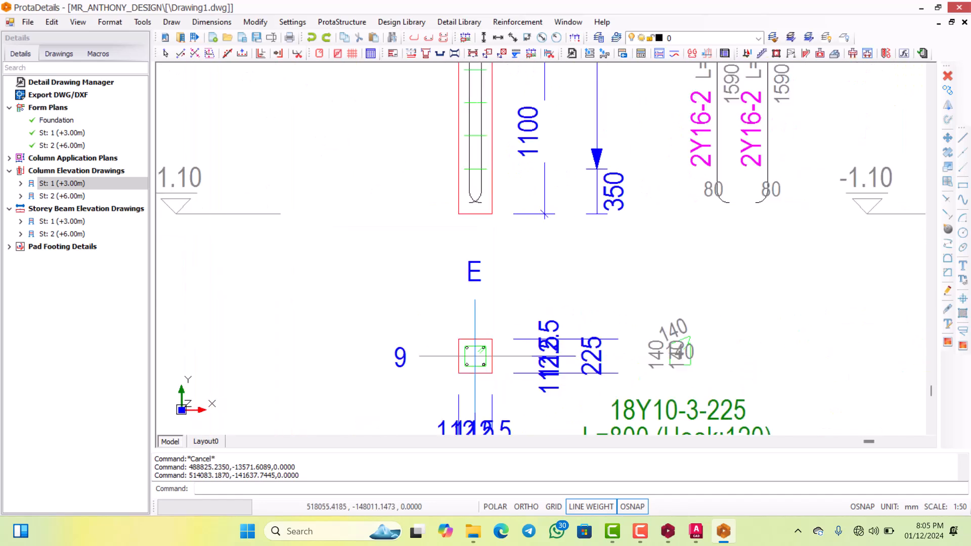
{"action": "scroll", "coordinate": [493, 224], "scroll_direction": "down", "scroll_amount": 3}
{"action": "scroll", "coordinate": [496, 226], "scroll_direction": "up", "scroll_amount": 1}
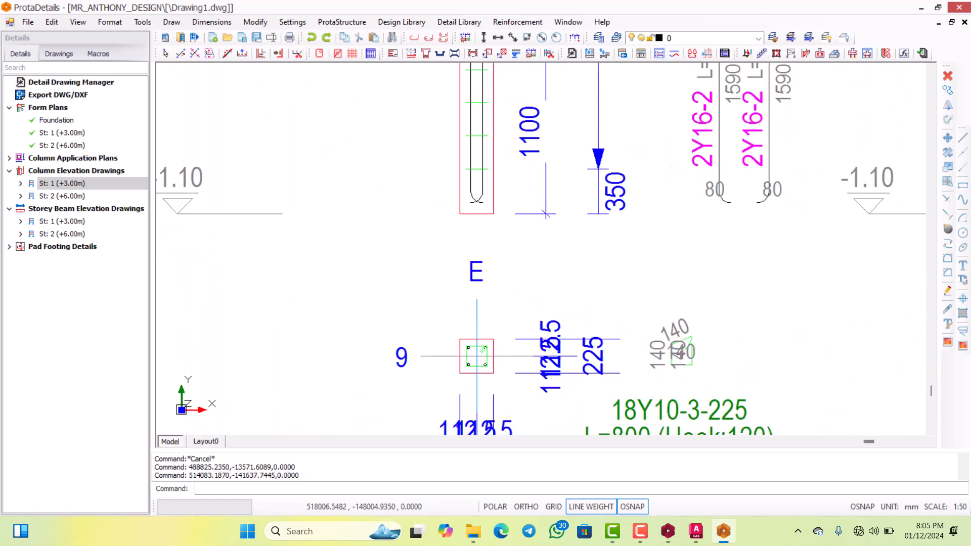
{"action": "scroll", "coordinate": [500, 228], "scroll_direction": "down", "scroll_amount": 2}
{"action": "scroll", "coordinate": [503, 231], "scroll_direction": "down", "scroll_amount": 1}
{"action": "scroll", "coordinate": [506, 230], "scroll_direction": "up", "scroll_amount": 4}
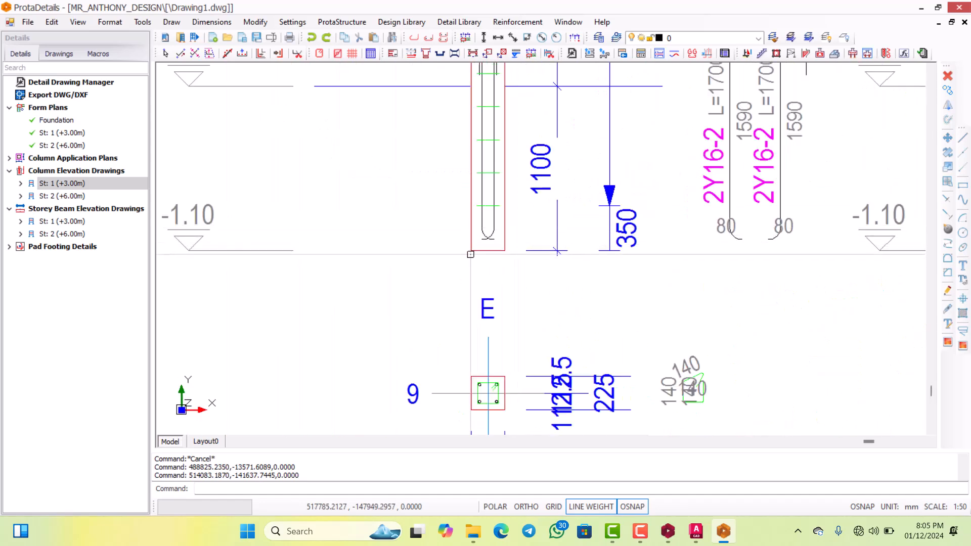
{"action": "scroll", "coordinate": [482, 228], "scroll_direction": "down", "scroll_amount": 3}
{"action": "scroll", "coordinate": [470, 186], "scroll_direction": "up", "scroll_amount": 2}
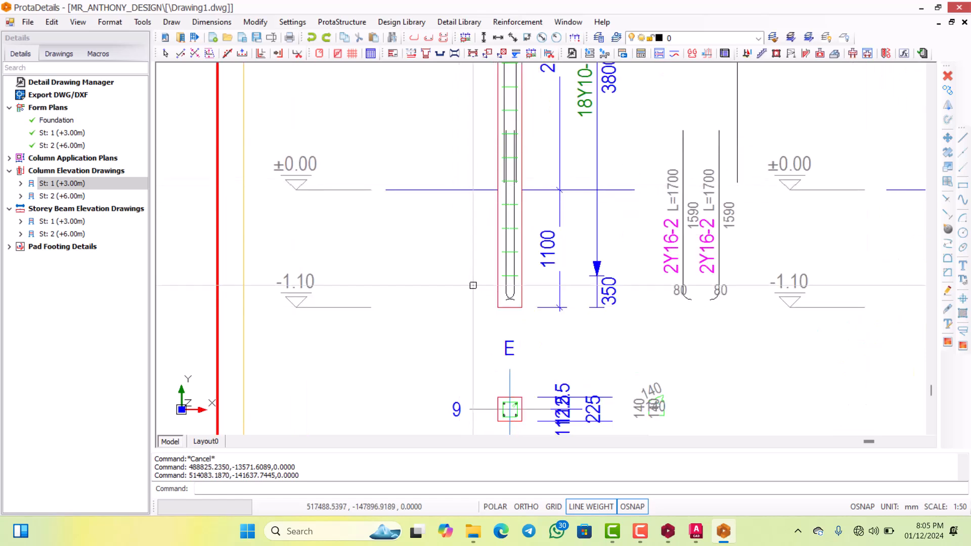
{"action": "scroll", "coordinate": [485, 289], "scroll_direction": "up", "scroll_amount": 2}
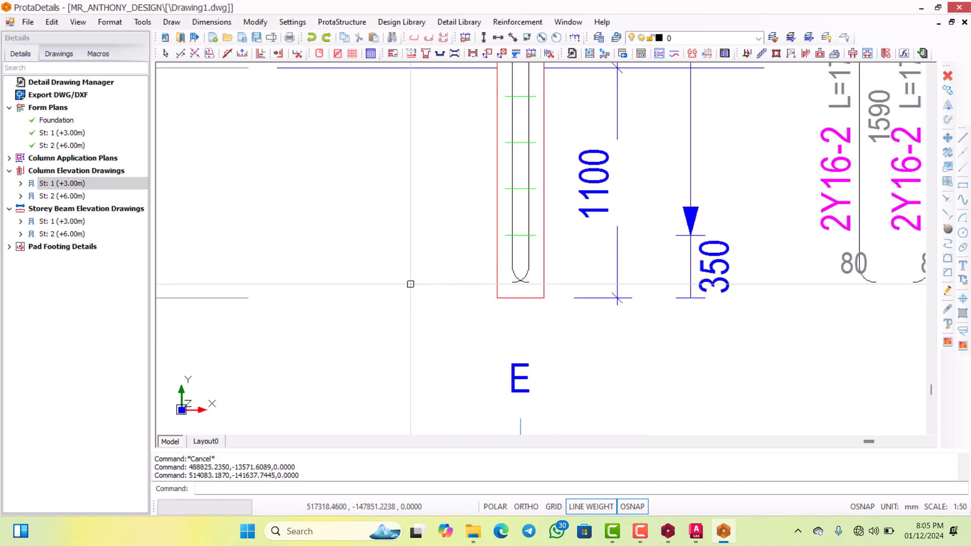
{"action": "scroll", "coordinate": [528, 284], "scroll_direction": "down", "scroll_amount": 3}
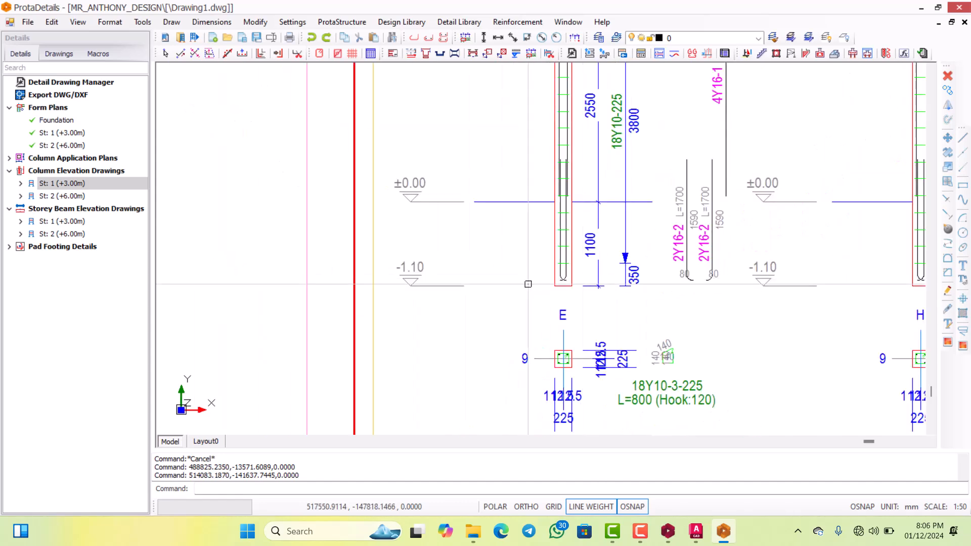
{"action": "scroll", "coordinate": [528, 284], "scroll_direction": "down", "scroll_amount": 3}
{"action": "scroll", "coordinate": [554, 273], "scroll_direction": "down", "scroll_amount": 3}
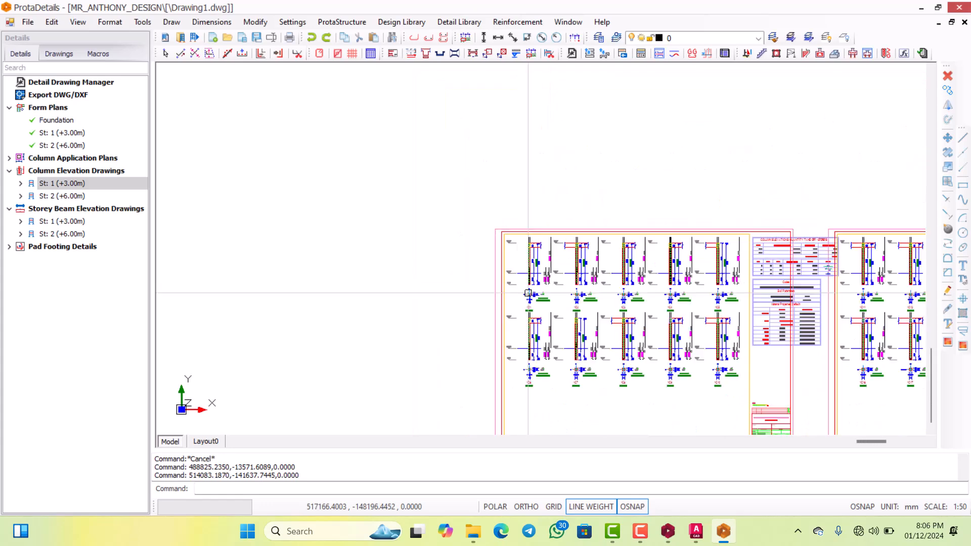
{"action": "scroll", "coordinate": [559, 258], "scroll_direction": "up", "scroll_amount": 7}
{"action": "scroll", "coordinate": [561, 246], "scroll_direction": "down", "scroll_amount": 3}
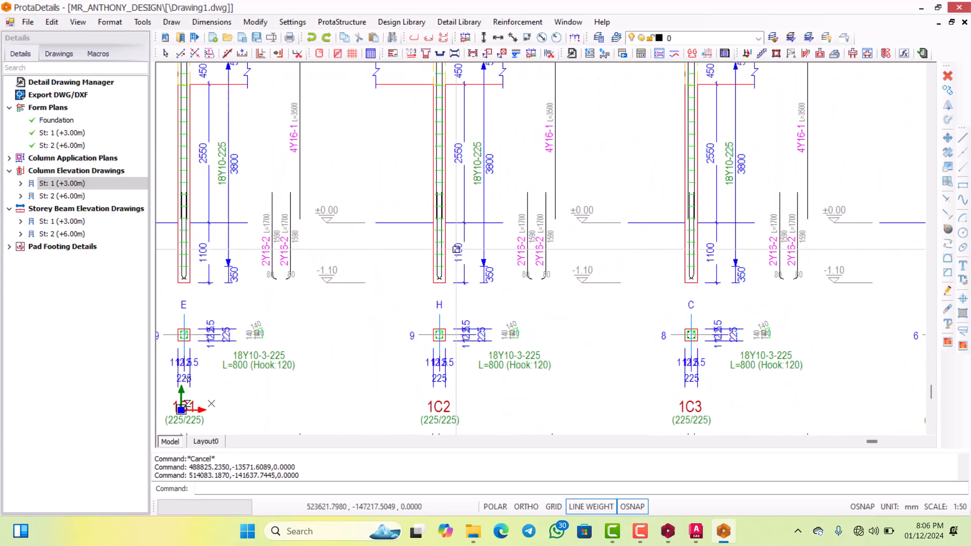
Compare the elevations and cross-sections of columns 1C1 to 1C5 on the first St: 1 column sheet.
{"action": "scroll", "coordinate": [455, 251], "scroll_direction": "up", "scroll_amount": 3}
{"action": "scroll", "coordinate": [451, 252], "scroll_direction": "down", "scroll_amount": 3}
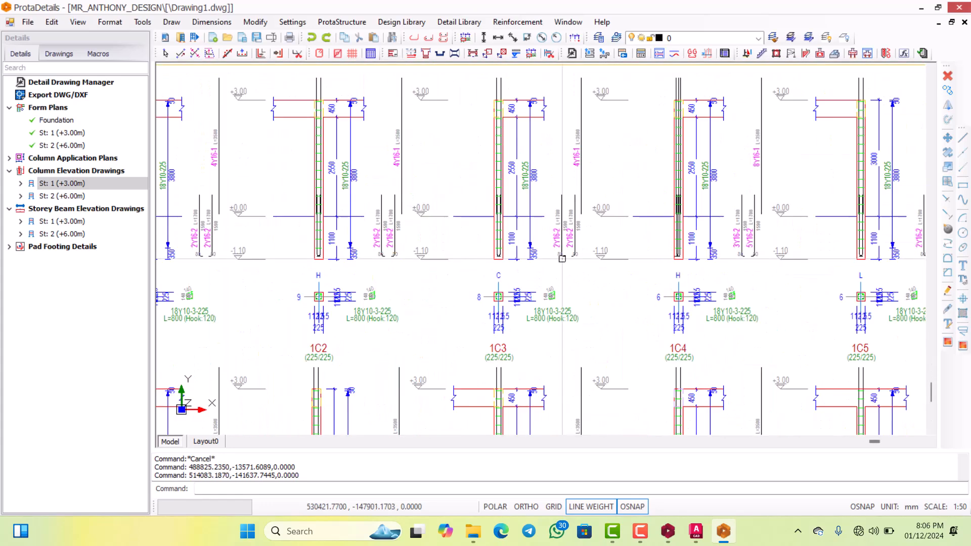
{"action": "scroll", "coordinate": [451, 259], "scroll_direction": "up", "scroll_amount": 4}
{"action": "scroll", "coordinate": [412, 251], "scroll_direction": "down", "scroll_amount": 3}
{"action": "scroll", "coordinate": [412, 251], "scroll_direction": "down", "scroll_amount": 2}
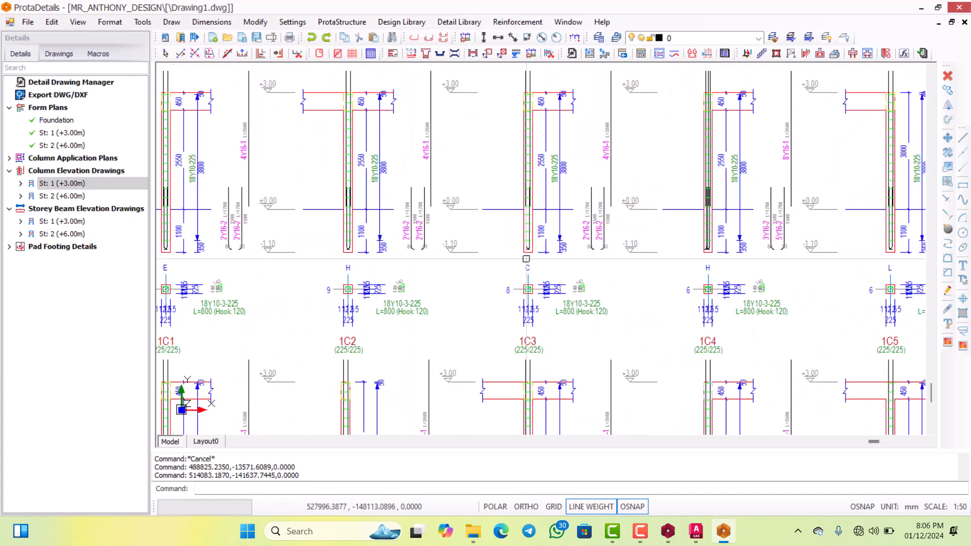
{"action": "scroll", "coordinate": [455, 247], "scroll_direction": "up", "scroll_amount": 4}
{"action": "scroll", "coordinate": [456, 247], "scroll_direction": "down", "scroll_amount": 4}
Review the layout of the St: 1 column elevation sheets, including their quantity and material tables.
{"action": "scroll", "coordinate": [456, 247], "scroll_direction": "down", "scroll_amount": 4}
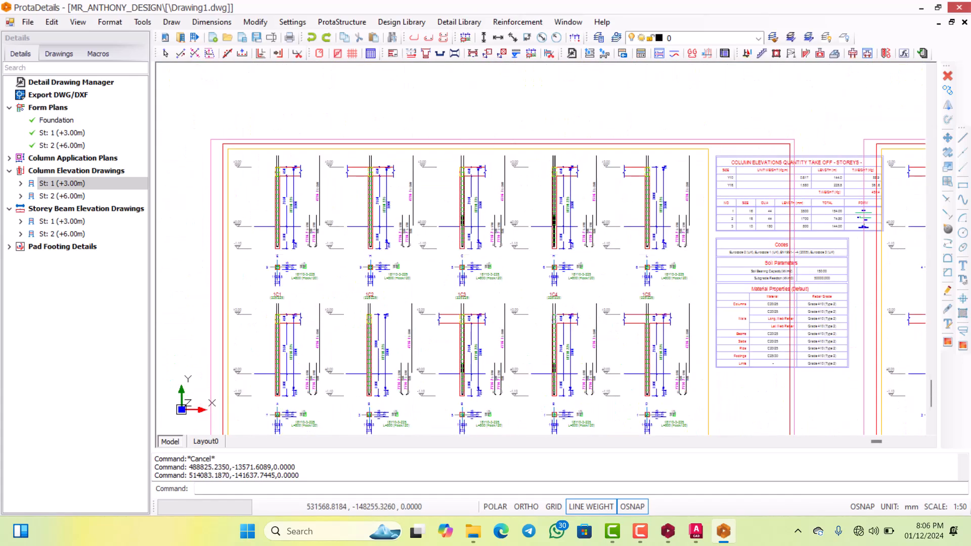
{"action": "scroll", "coordinate": [496, 243], "scroll_direction": "up", "scroll_amount": 2}
{"action": "scroll", "coordinate": [526, 239], "scroll_direction": "down", "scroll_amount": 2}
{"action": "scroll", "coordinate": [536, 238], "scroll_direction": "up", "scroll_amount": 1}
{"action": "scroll", "coordinate": [537, 238], "scroll_direction": "down", "scroll_amount": 4}
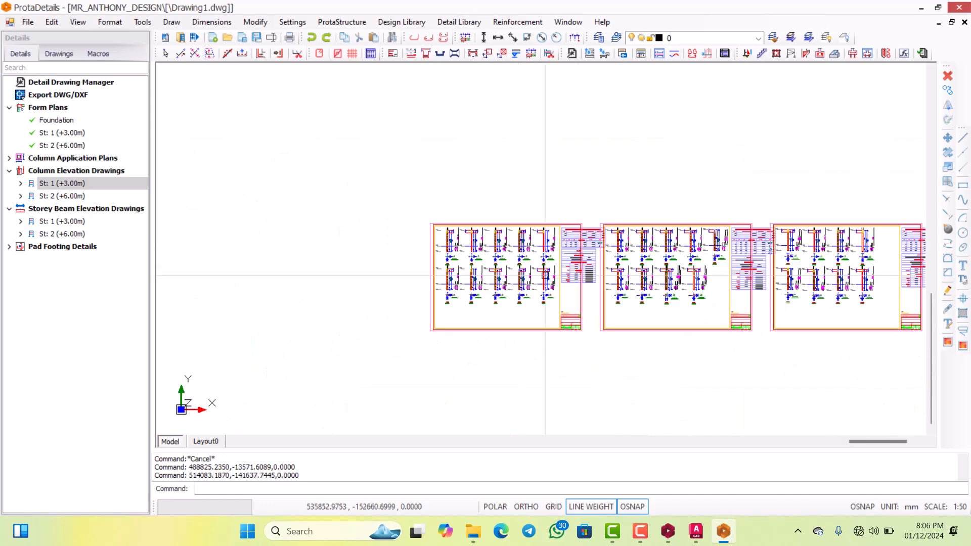
{"action": "scroll", "coordinate": [607, 236], "scroll_direction": "up", "scroll_amount": 3}
{"action": "scroll", "coordinate": [671, 234], "scroll_direction": "down", "scroll_amount": 3}
{"action": "scroll", "coordinate": [671, 234], "scroll_direction": "up", "scroll_amount": 3}
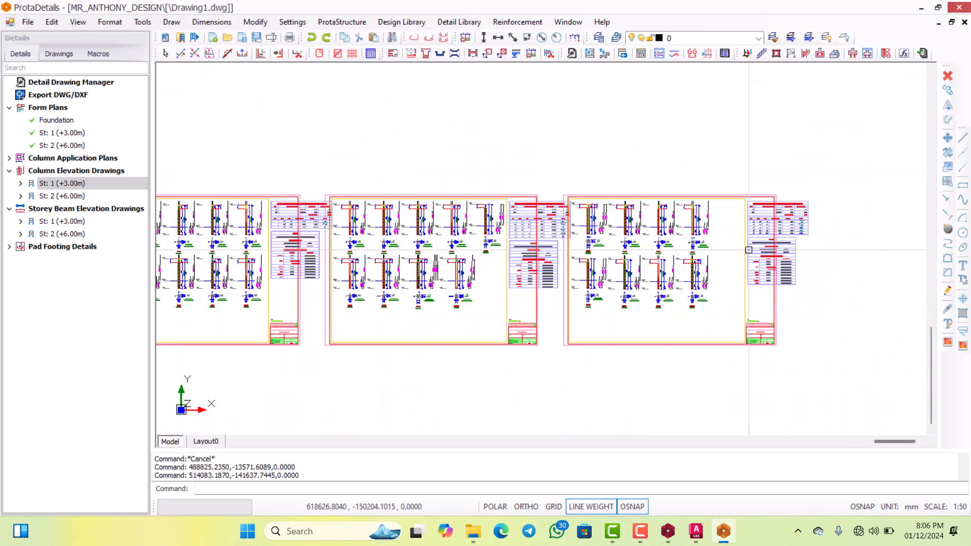
Draw the St: 2 (+6.00m) beam elevations on A3_Prota.dxf sheets and place them below the St: 1 column elevation row.
{"action": "left_click", "coordinate": [44, 236]}
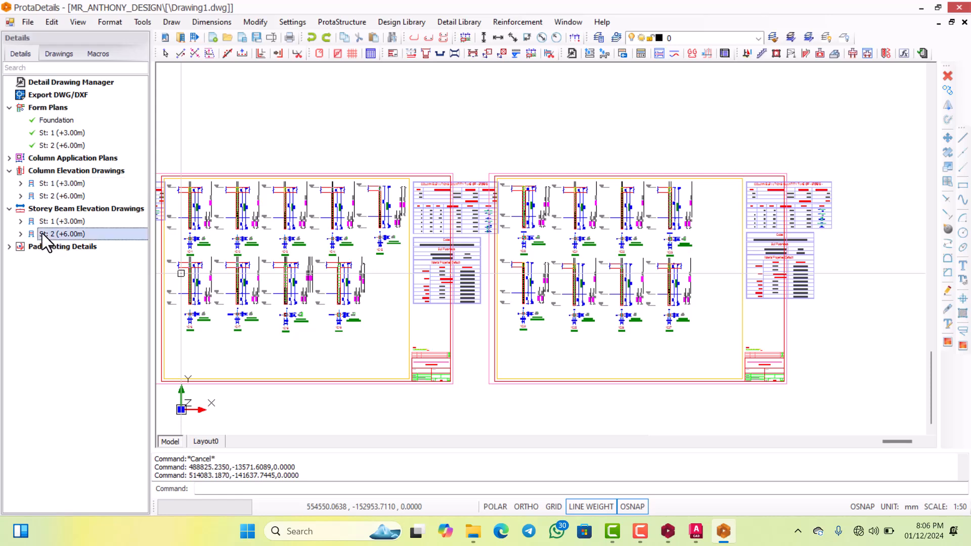
{"action": "right_click", "coordinate": [45, 240]}
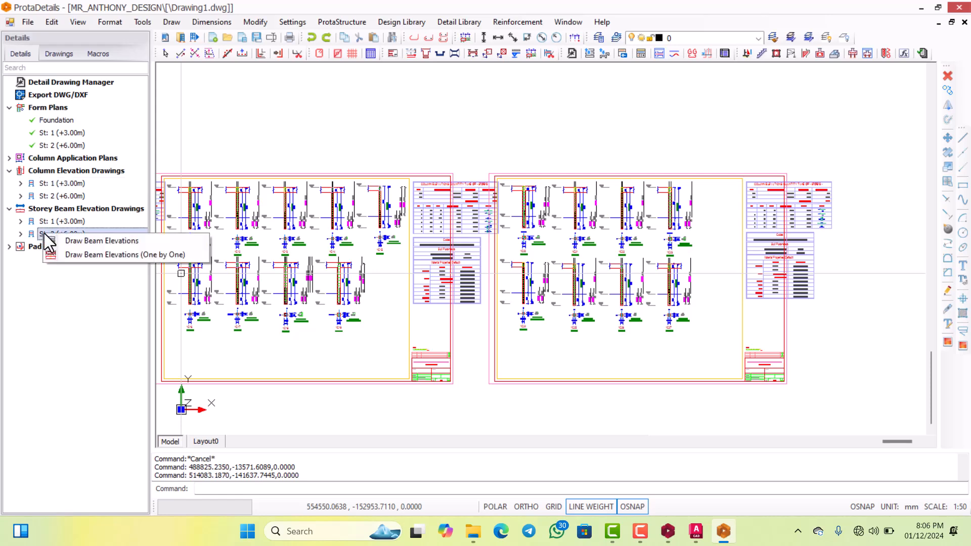
{"action": "left_click", "coordinate": [76, 242]}
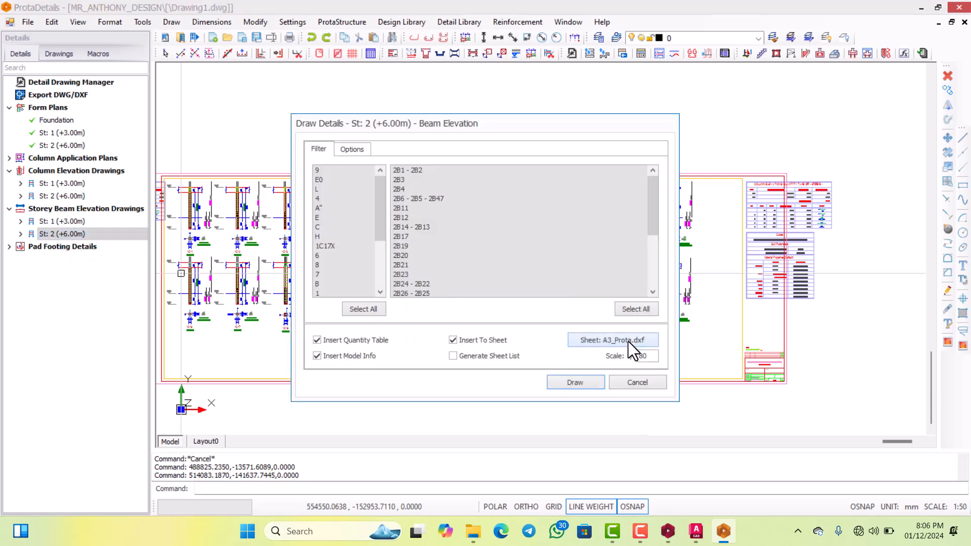
{"action": "left_click", "coordinate": [586, 381]}
{"action": "scroll", "coordinate": [609, 242], "scroll_direction": "down", "scroll_amount": 5}
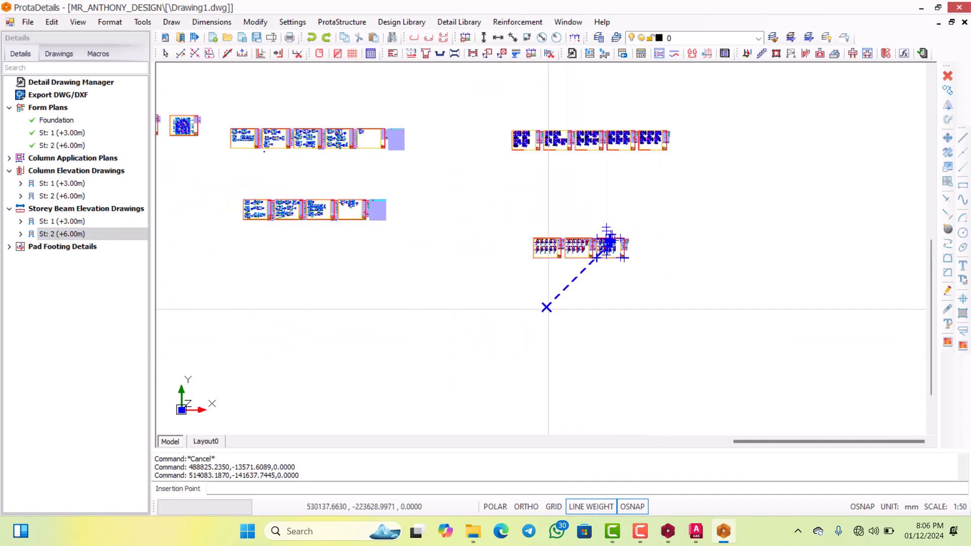
{"action": "left_click", "coordinate": [548, 309]}
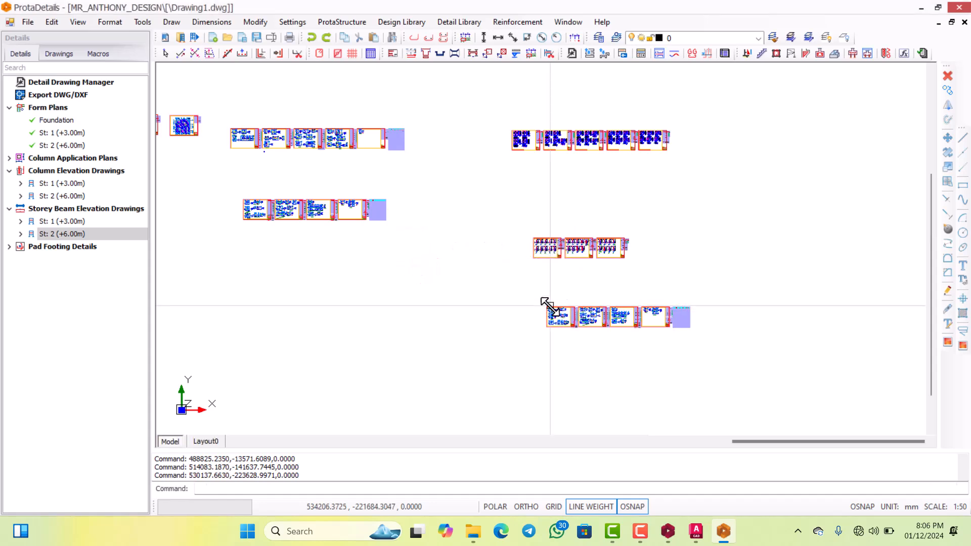
Check the newly placed St: 2 beam elevation sheets below the column elevation row and delete them.
{"action": "scroll", "coordinate": [546, 309], "scroll_direction": "up", "scroll_amount": 10}
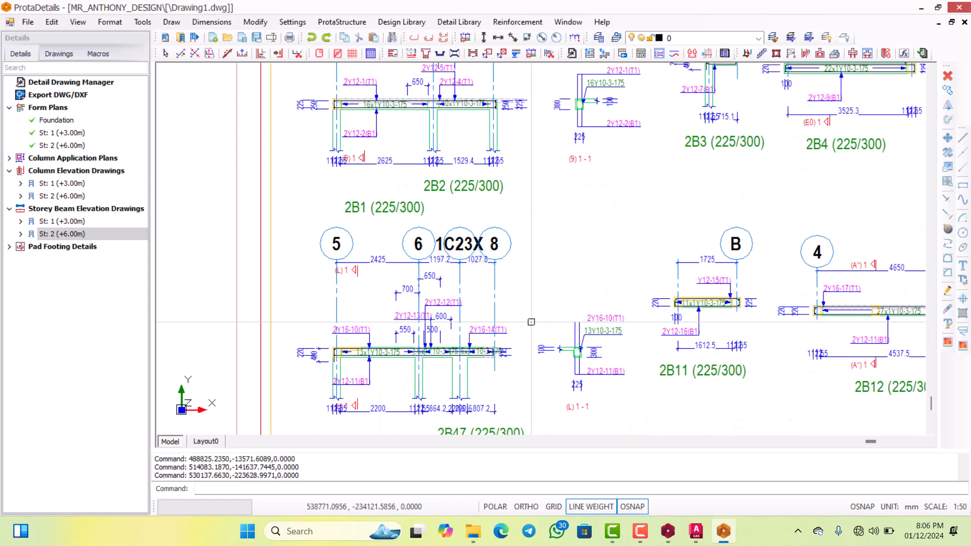
{"action": "scroll", "coordinate": [531, 322], "scroll_direction": "down", "scroll_amount": 5}
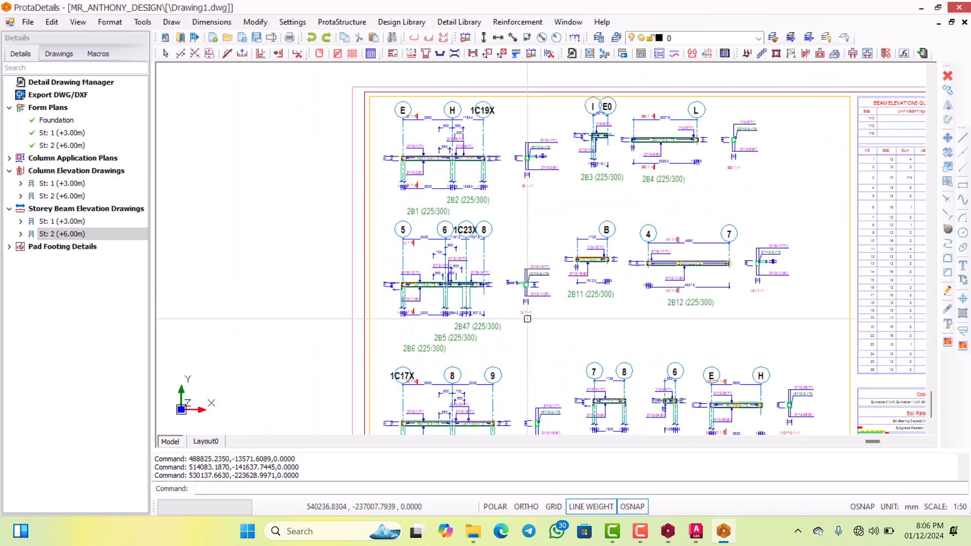
{"action": "scroll", "coordinate": [528, 319], "scroll_direction": "up", "scroll_amount": 3}
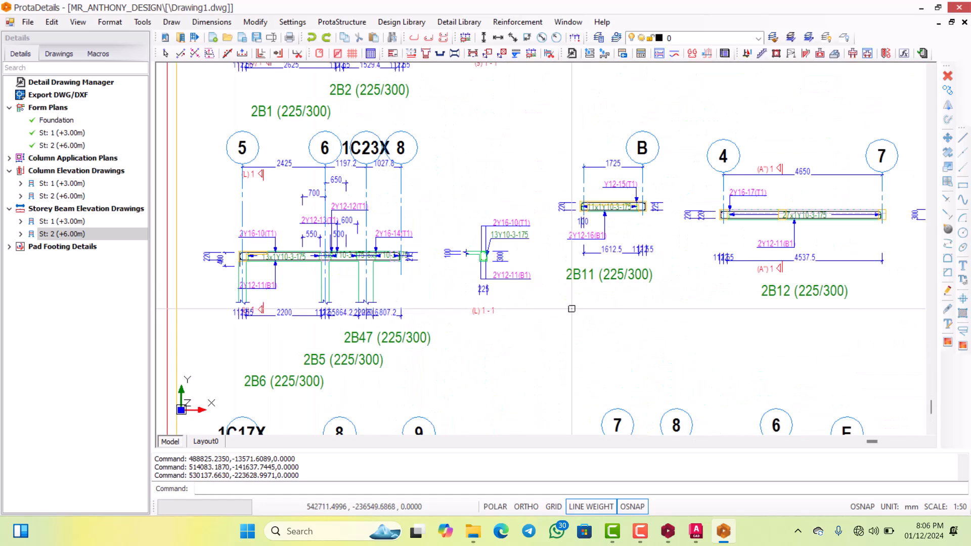
{"action": "scroll", "coordinate": [572, 309], "scroll_direction": "down", "scroll_amount": 8}
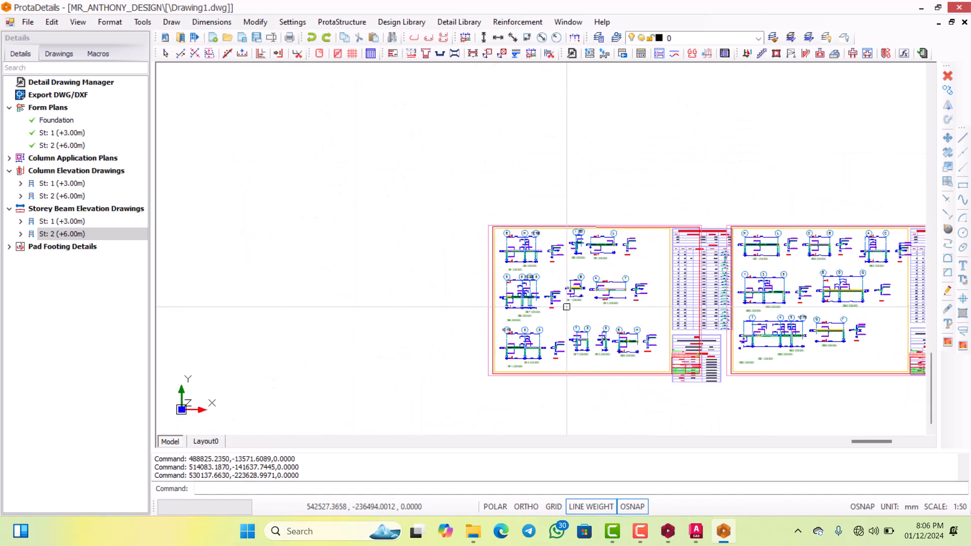
{"action": "key", "text": "Escape"}
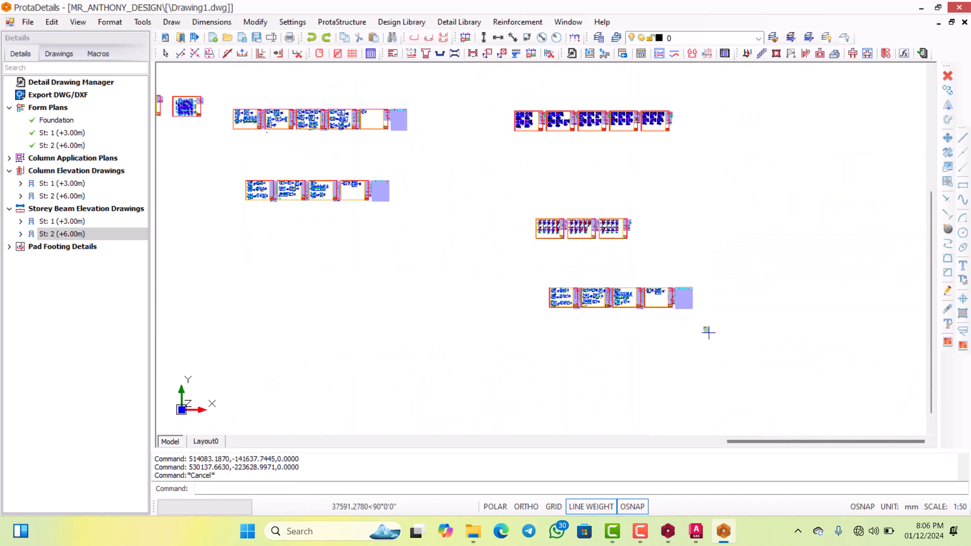
{"action": "left_click_drag", "start_coordinate": [709, 335], "coordinate": [525, 269]}
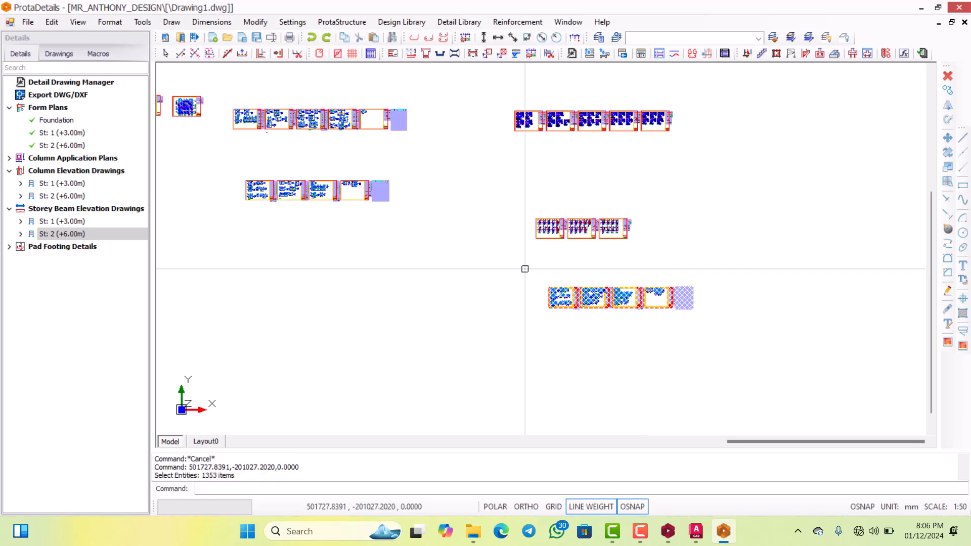
{"action": "key", "text": "Delete"}
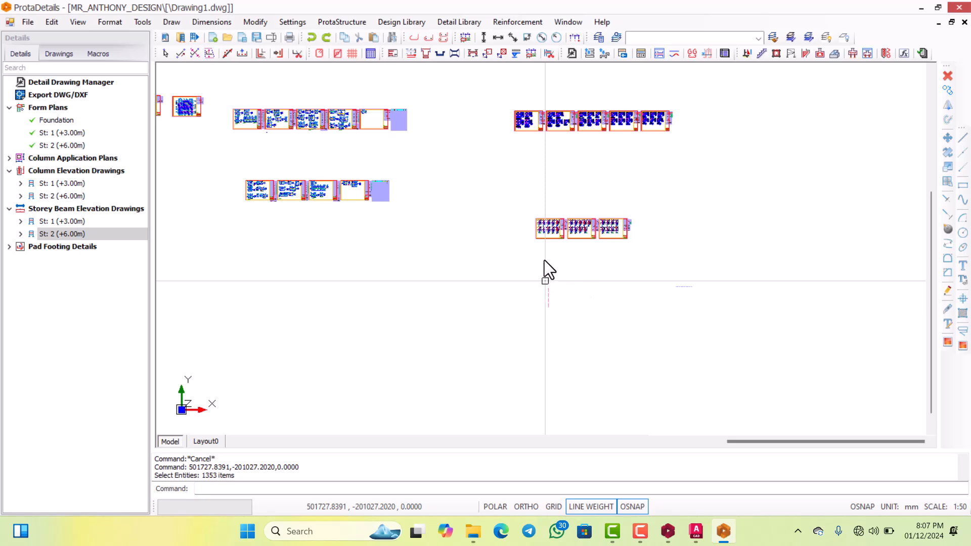
{"action": "left_click", "coordinate": [567, 291]}
{"action": "left_click", "coordinate": [538, 319]}
Draw the St: 2 (+6.00m) column elevations on A3_Prota.dxf sheets at scale 1/70 and place them below the St: 1 column row.
{"action": "scroll", "coordinate": [541, 333], "scroll_direction": "up", "scroll_amount": 2}
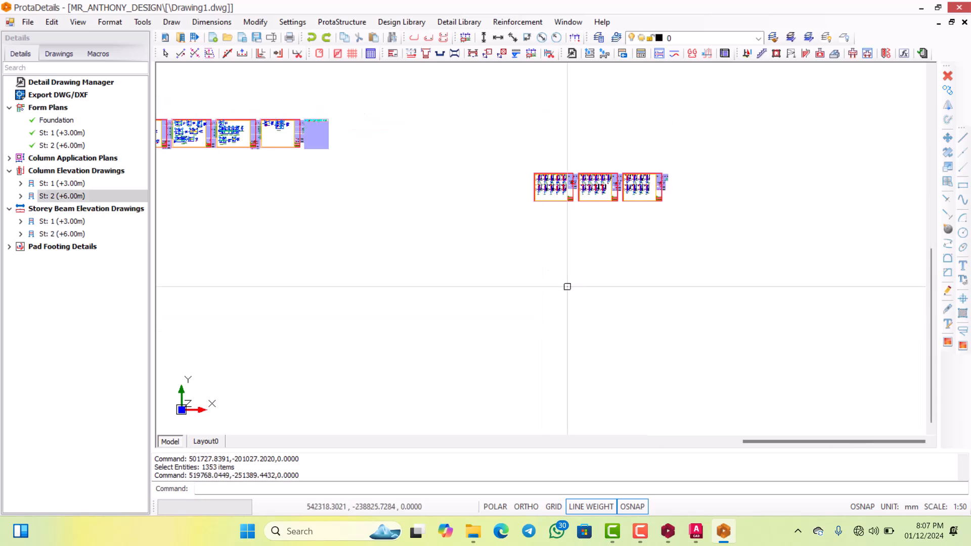
{"action": "right_click", "coordinate": [64, 198]}
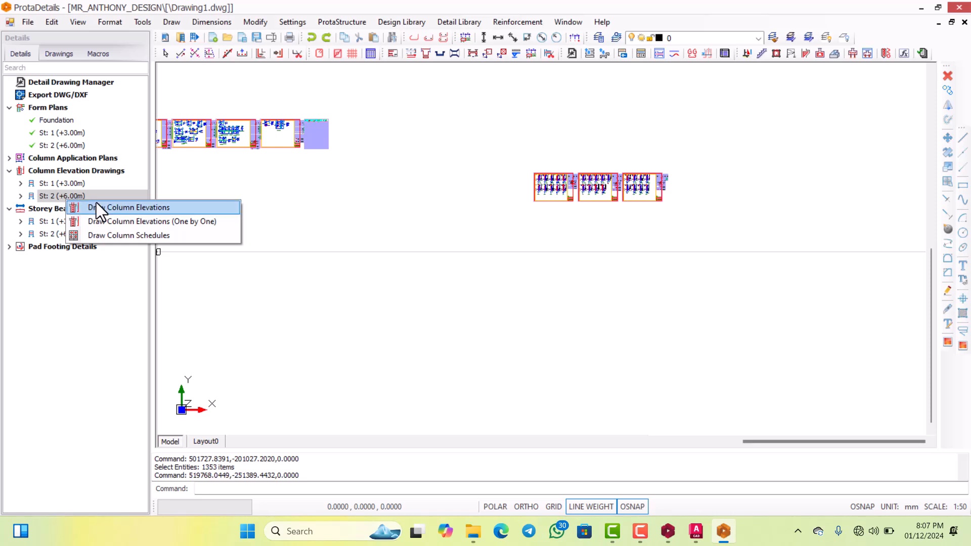
{"action": "left_click", "coordinate": [101, 209]}
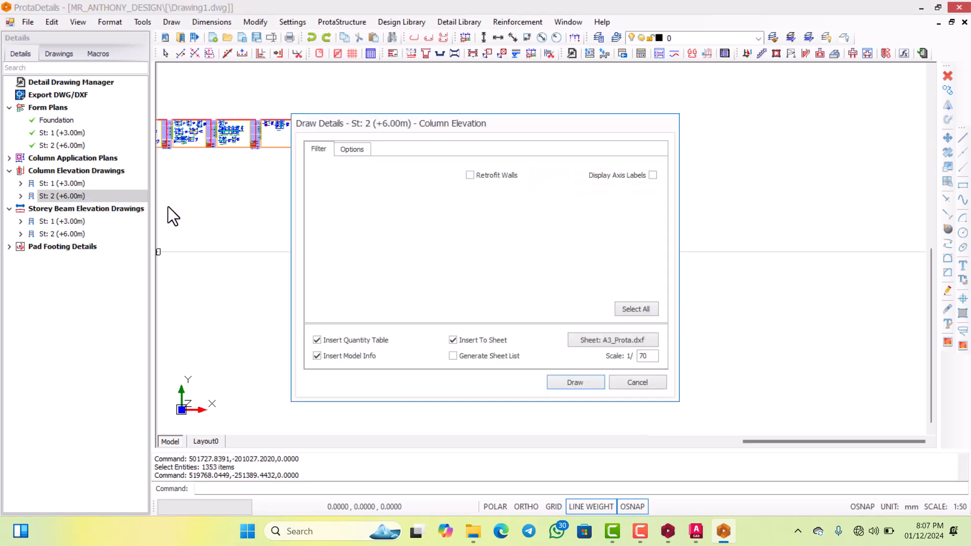
{"action": "left_click", "coordinate": [579, 382]}
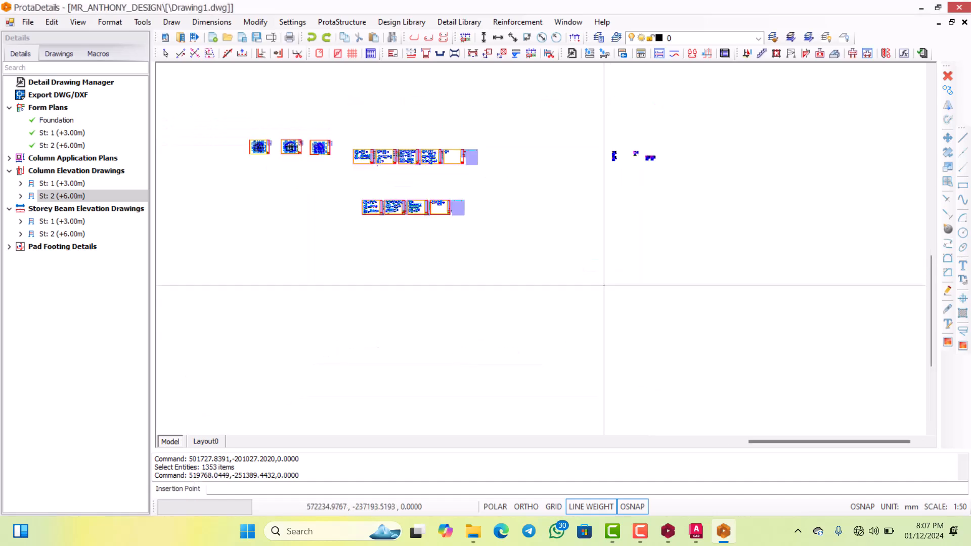
{"action": "scroll", "coordinate": [602, 283], "scroll_direction": "up", "scroll_amount": 5}
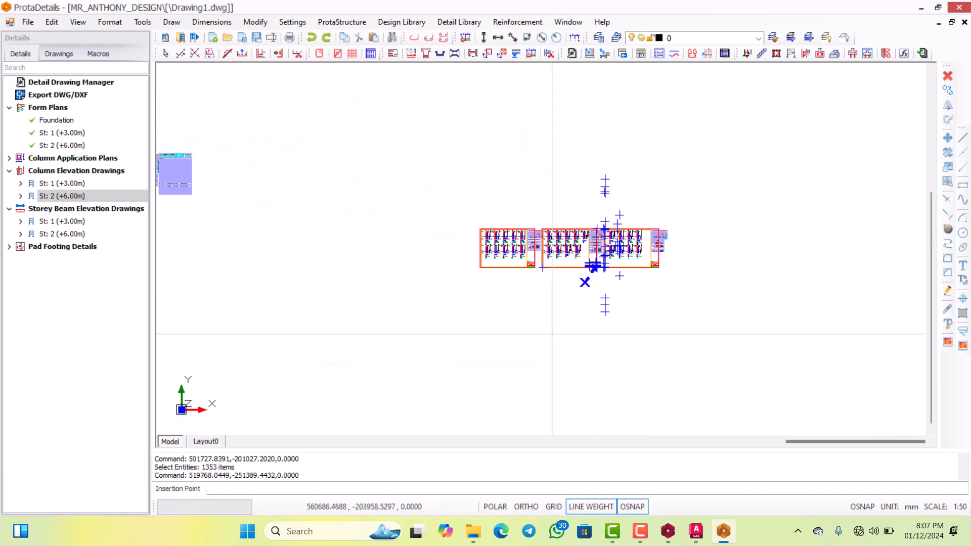
{"action": "left_click", "coordinate": [511, 349]}
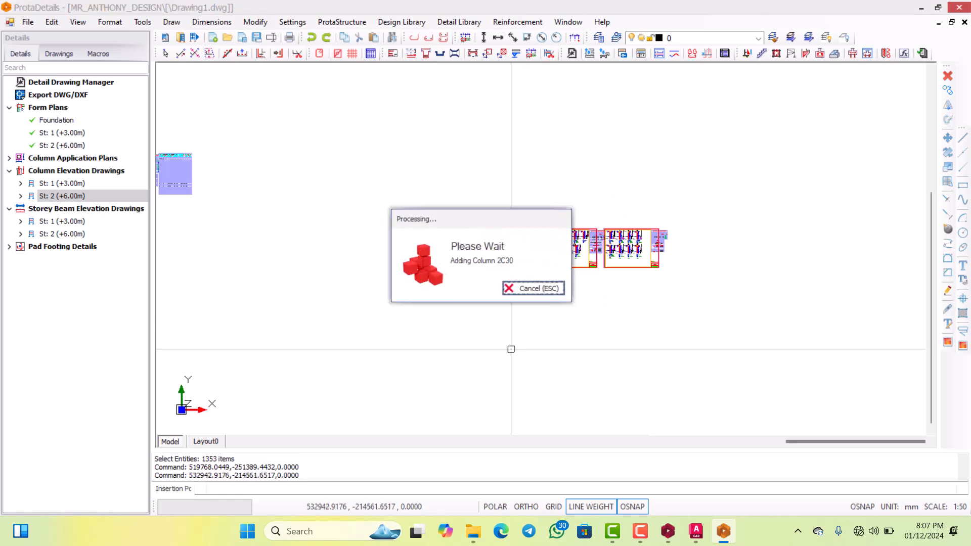
Examine the column 2C8 elevation, checking its height, link spacing, main bars and their hooks at the roof beam.
{"action": "scroll", "coordinate": [533, 358], "scroll_direction": "up", "scroll_amount": 10}
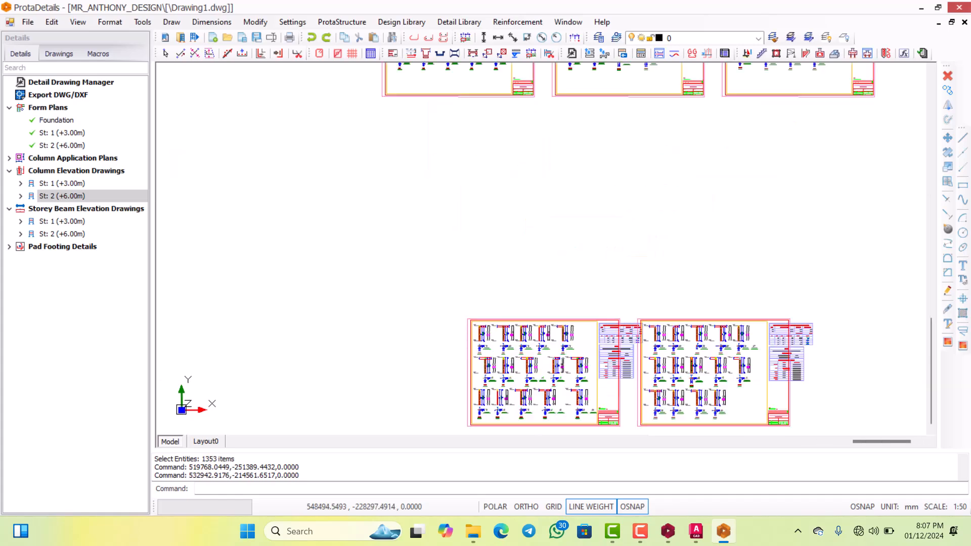
{"action": "scroll", "coordinate": [498, 309], "scroll_direction": "up", "scroll_amount": 7}
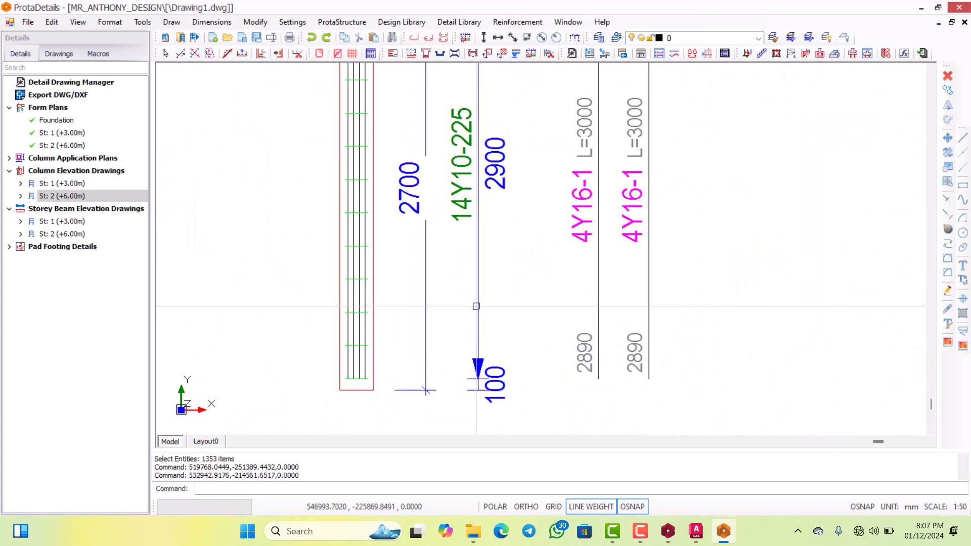
{"action": "scroll", "coordinate": [411, 336], "scroll_direction": "down", "scroll_amount": 5}
{"action": "scroll", "coordinate": [412, 335], "scroll_direction": "up", "scroll_amount": 3}
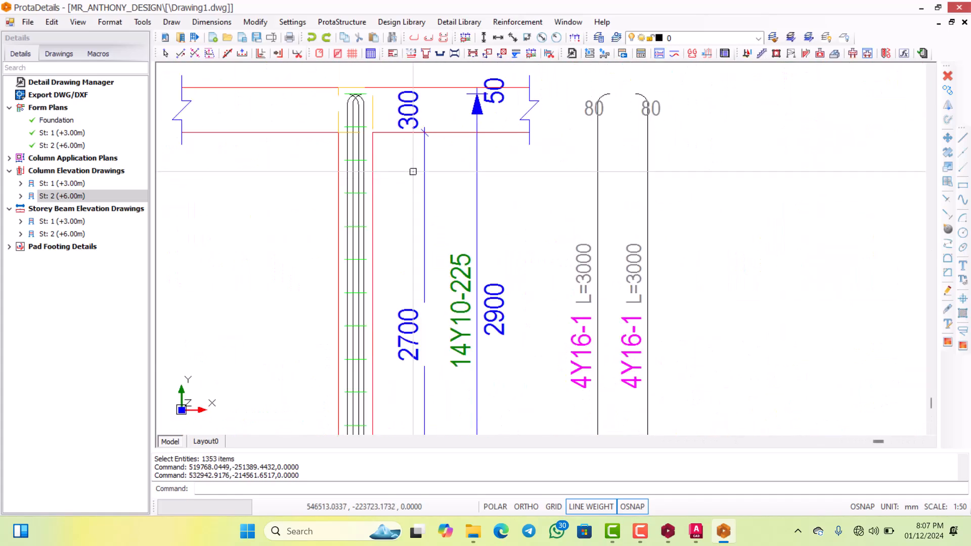
{"action": "scroll", "coordinate": [413, 324], "scroll_direction": "down", "scroll_amount": 1}
{"action": "scroll", "coordinate": [414, 314], "scroll_direction": "up", "scroll_amount": 2}
{"action": "scroll", "coordinate": [415, 271], "scroll_direction": "down", "scroll_amount": 4}
{"action": "scroll", "coordinate": [415, 271], "scroll_direction": "up", "scroll_amount": 2}
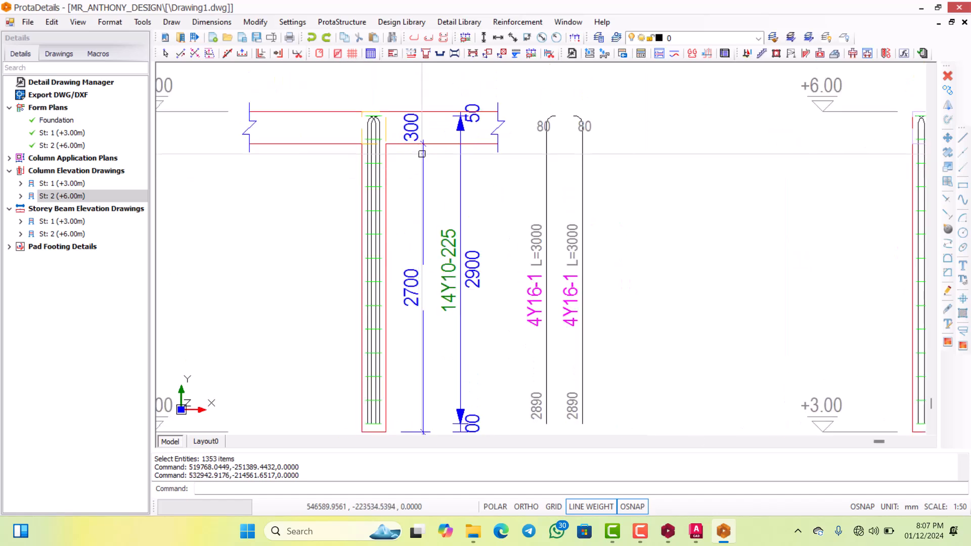
{"action": "scroll", "coordinate": [416, 263], "scroll_direction": "down", "scroll_amount": 3}
{"action": "scroll", "coordinate": [422, 136], "scroll_direction": "up", "scroll_amount": 4}
{"action": "scroll", "coordinate": [422, 136], "scroll_direction": "up", "scroll_amount": 2}
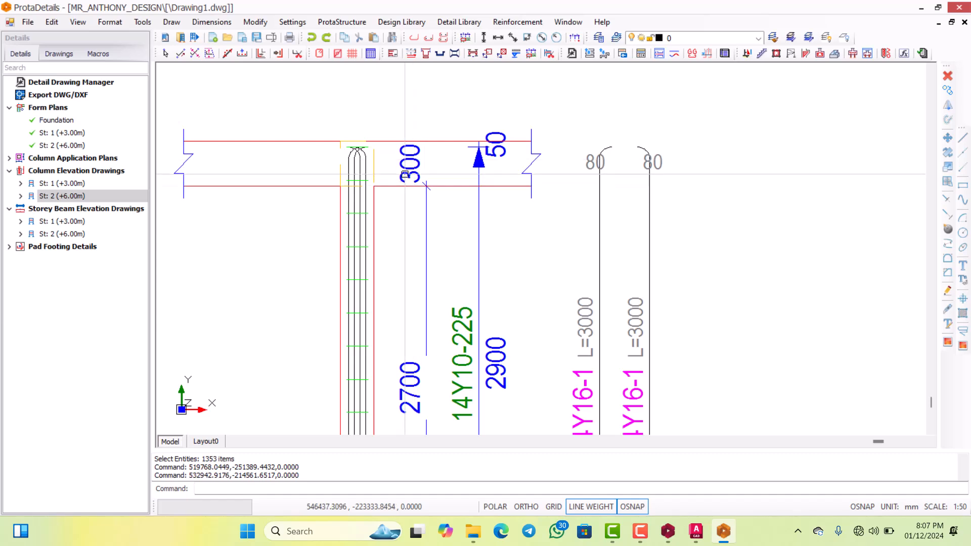
Compare column 2C8 with neighbouring column 2C9, checking their levels, cross-sections and link details.
{"action": "scroll", "coordinate": [405, 175], "scroll_direction": "down", "scroll_amount": 4}
{"action": "scroll", "coordinate": [420, 172], "scroll_direction": "up", "scroll_amount": 3}
{"action": "scroll", "coordinate": [434, 167], "scroll_direction": "down", "scroll_amount": 1}
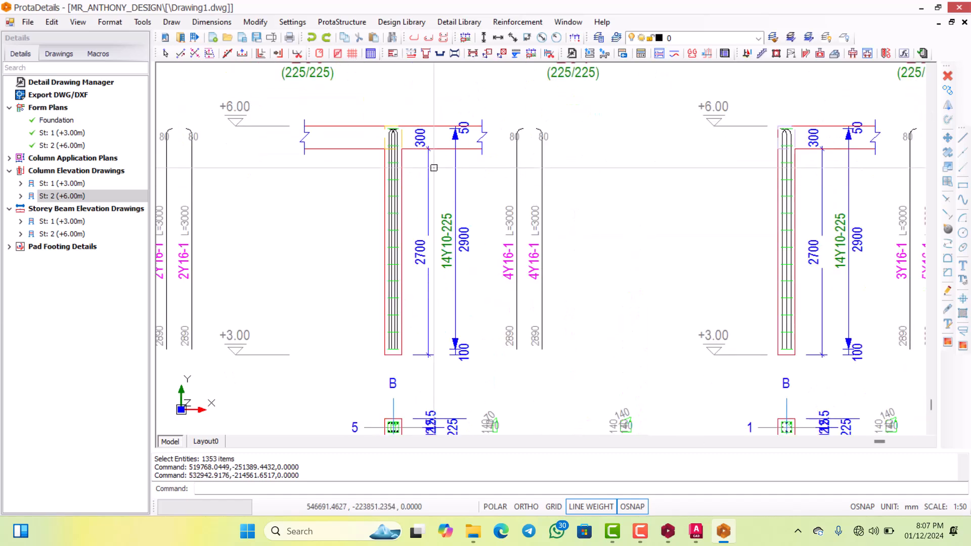
{"action": "scroll", "coordinate": [434, 167], "scroll_direction": "up", "scroll_amount": 1}
{"action": "scroll", "coordinate": [440, 177], "scroll_direction": "down", "scroll_amount": 3}
{"action": "scroll", "coordinate": [445, 182], "scroll_direction": "up", "scroll_amount": 2}
{"action": "scroll", "coordinate": [451, 189], "scroll_direction": "down", "scroll_amount": 1}
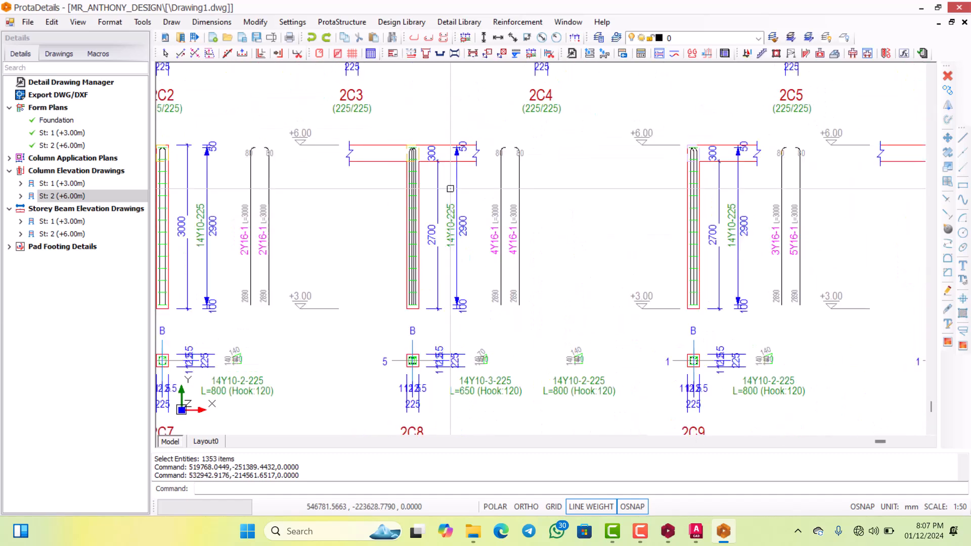
{"action": "scroll", "coordinate": [450, 189], "scroll_direction": "up", "scroll_amount": 2}
{"action": "scroll", "coordinate": [470, 228], "scroll_direction": "down", "scroll_amount": 2}
{"action": "scroll", "coordinate": [496, 354], "scroll_direction": "up", "scroll_amount": 3}
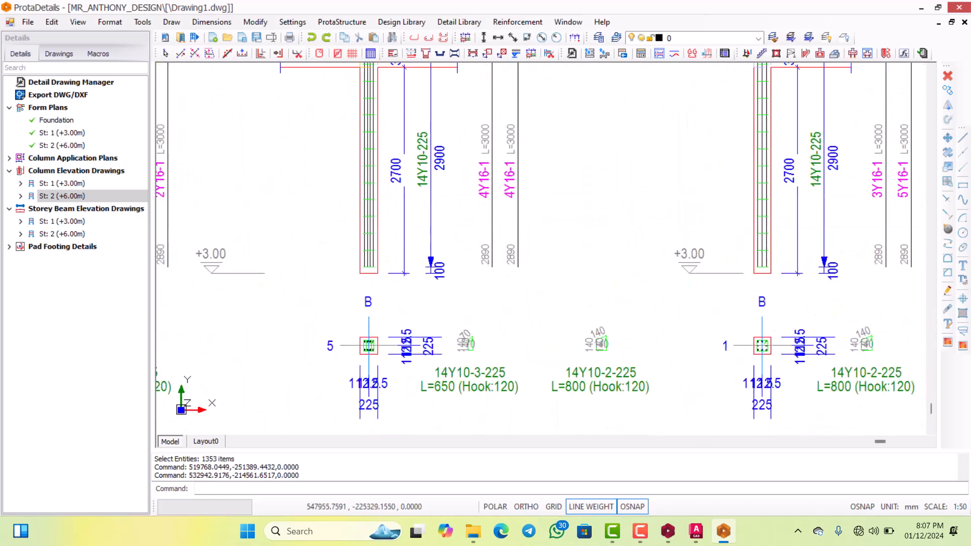
Review both St: 2 column elevation sheets, checking the remaining columns and the overall sheet layout.
{"action": "scroll", "coordinate": [405, 212], "scroll_direction": "down", "scroll_amount": 8}
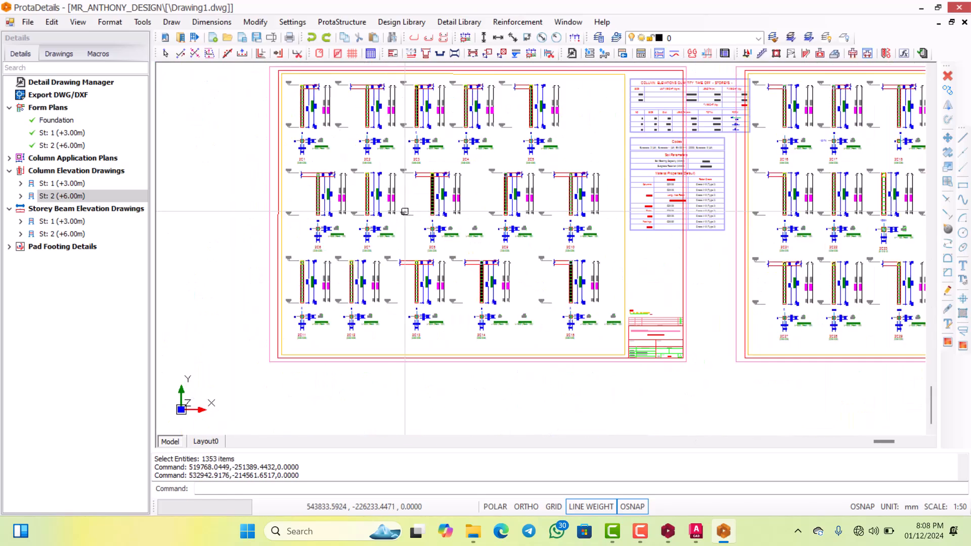
{"action": "scroll", "coordinate": [405, 211], "scroll_direction": "down", "scroll_amount": 2}
{"action": "scroll", "coordinate": [501, 180], "scroll_direction": "up", "scroll_amount": 8}
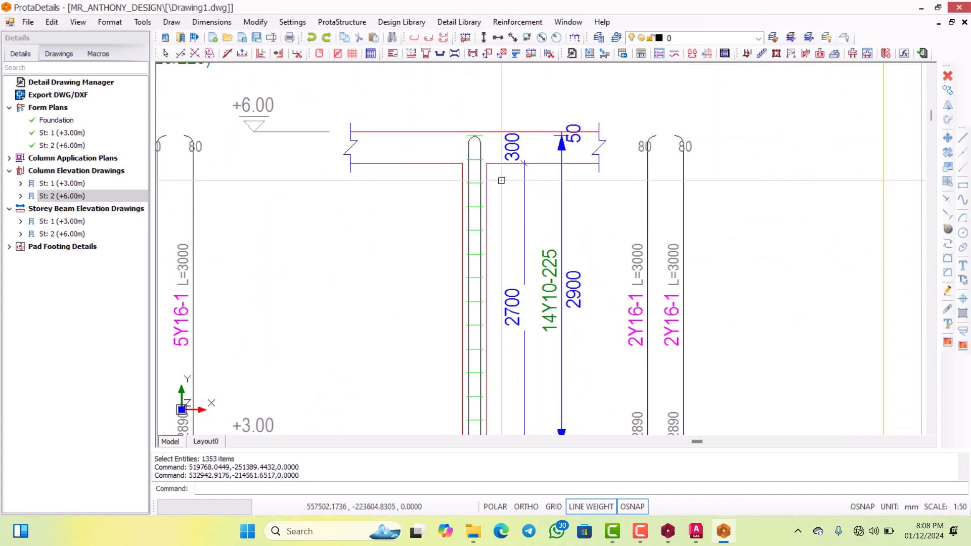
{"action": "scroll", "coordinate": [501, 180], "scroll_direction": "down", "scroll_amount": 6}
{"action": "scroll", "coordinate": [531, 203], "scroll_direction": "up", "scroll_amount": 2}
{"action": "scroll", "coordinate": [558, 227], "scroll_direction": "down", "scroll_amount": 5}
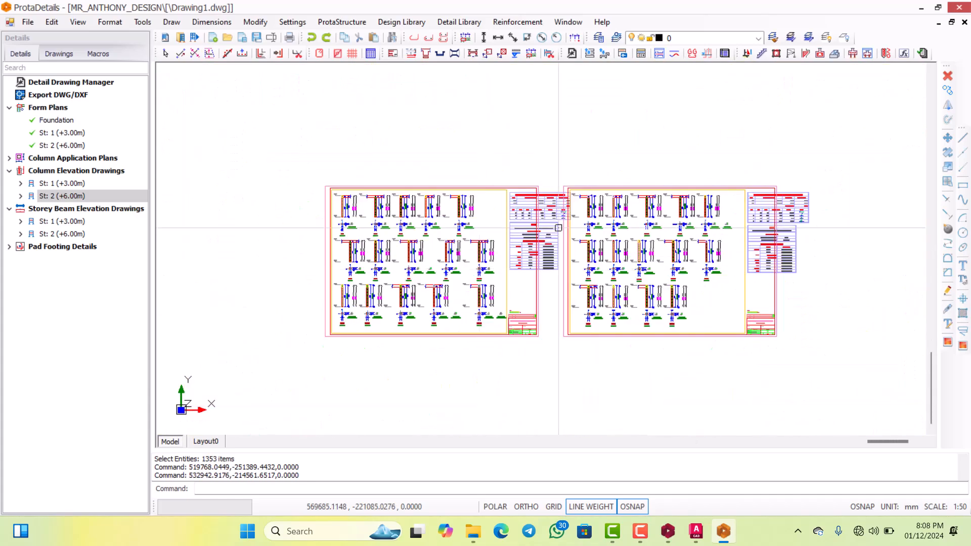
{"action": "scroll", "coordinate": [559, 227], "scroll_direction": "up", "scroll_amount": 4}
{"action": "scroll", "coordinate": [590, 266], "scroll_direction": "down", "scroll_amount": 5}
{"action": "scroll", "coordinate": [590, 266], "scroll_direction": "up", "scroll_amount": 1}
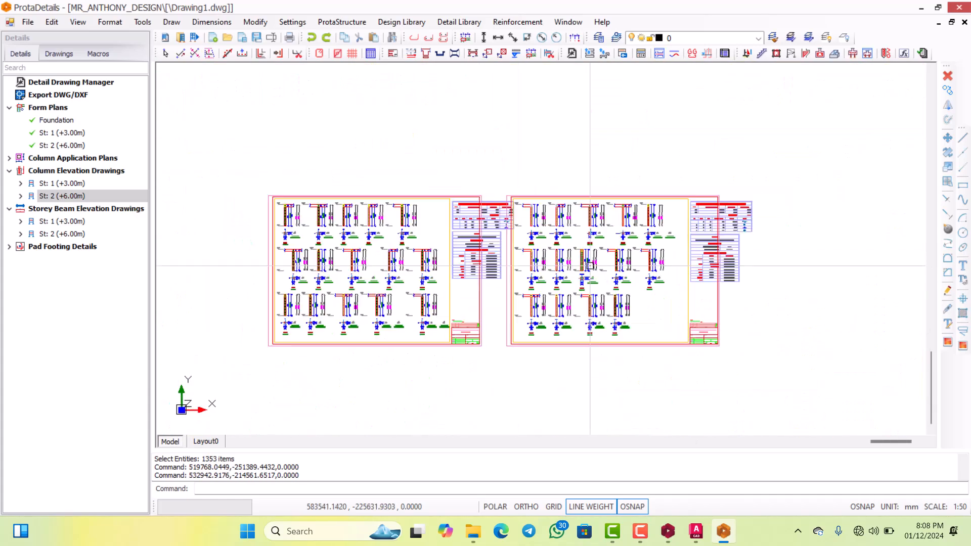
Open the DWG/DXF export for Drawing1.dwg, review the available file versions and keep DWG2010.
{"action": "scroll", "coordinate": [645, 268], "scroll_direction": "up", "scroll_amount": 3}
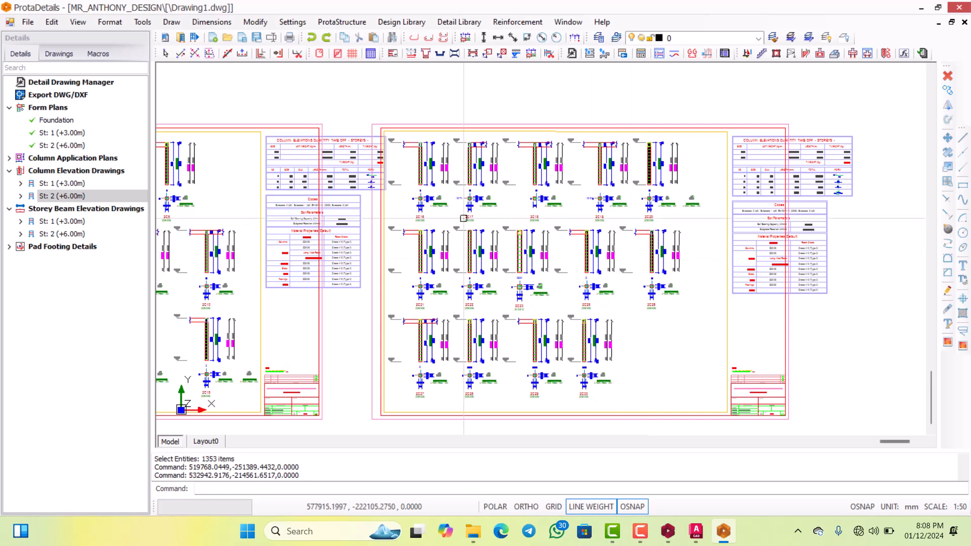
{"action": "scroll", "coordinate": [463, 219], "scroll_direction": "down", "scroll_amount": 4}
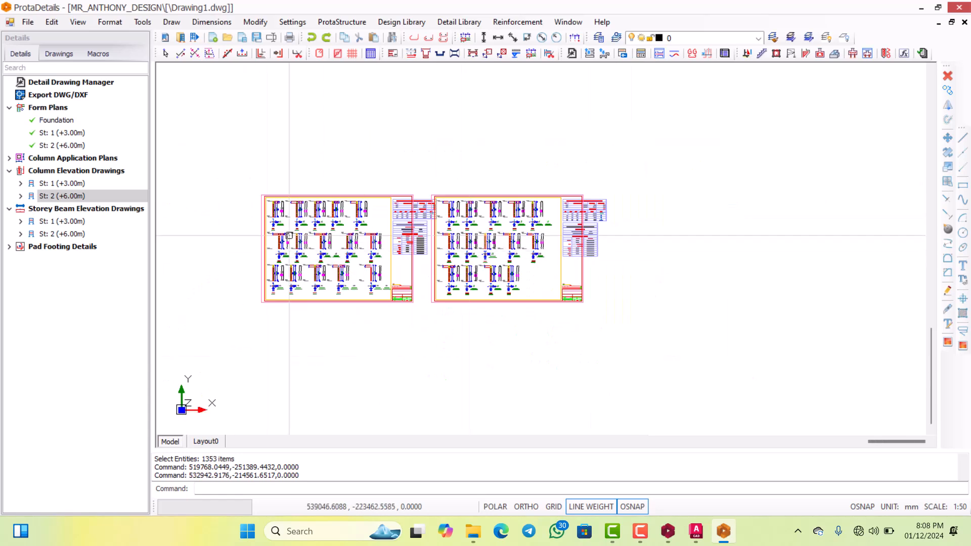
{"action": "scroll", "coordinate": [455, 242], "scroll_direction": "down", "scroll_amount": 4}
{"action": "scroll", "coordinate": [463, 250], "scroll_direction": "down", "scroll_amount": 4}
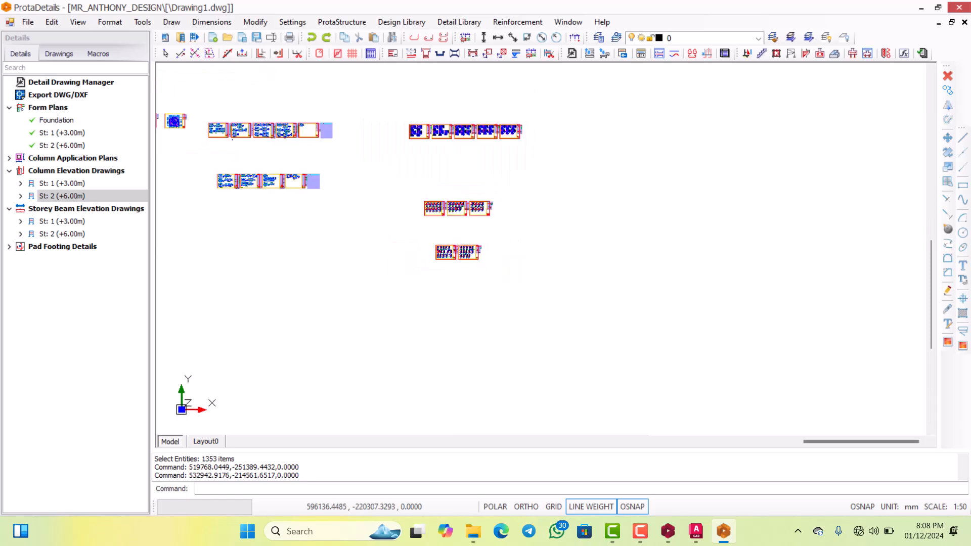
{"action": "scroll", "coordinate": [475, 253], "scroll_direction": "down", "scroll_amount": 1}
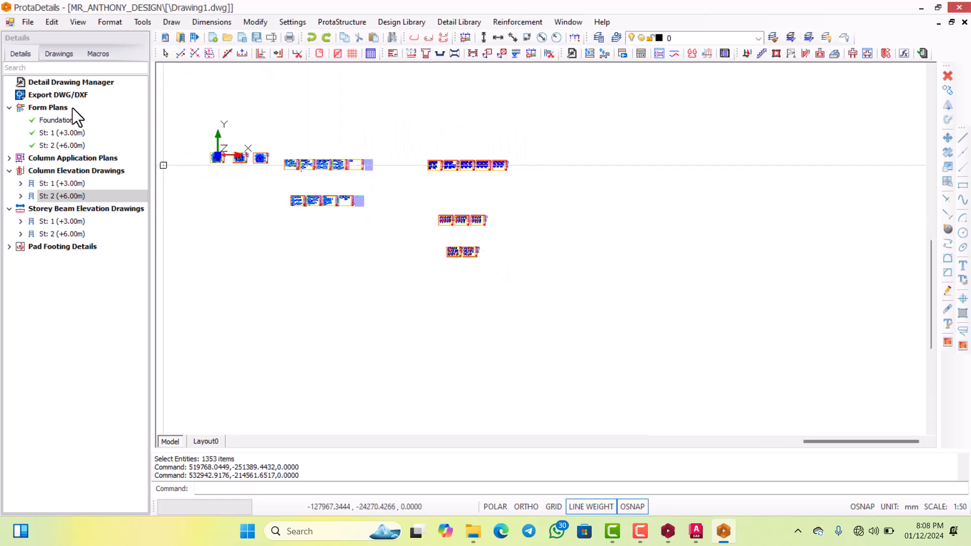
{"action": "left_click", "coordinate": [65, 95]}
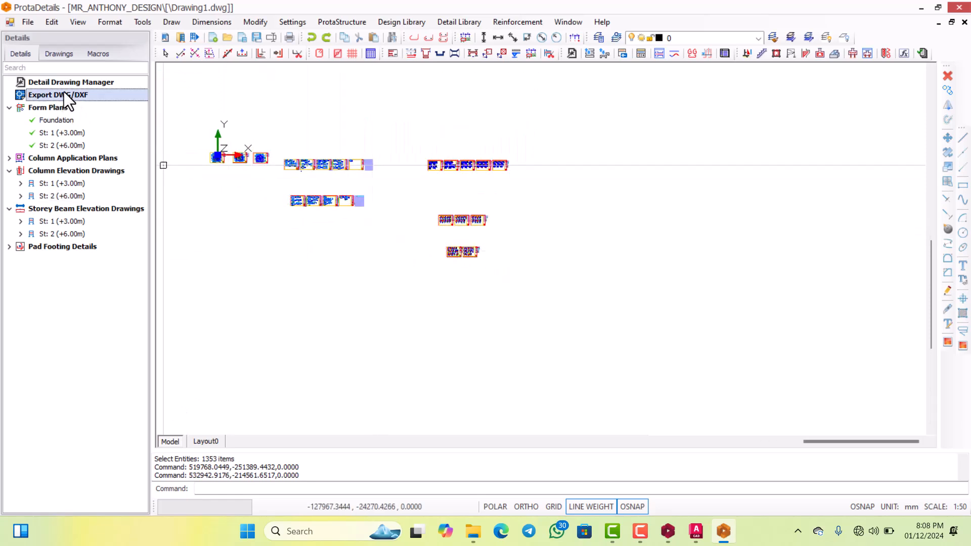
{"action": "right_click", "coordinate": [64, 93]}
{"action": "left_click", "coordinate": [93, 99]}
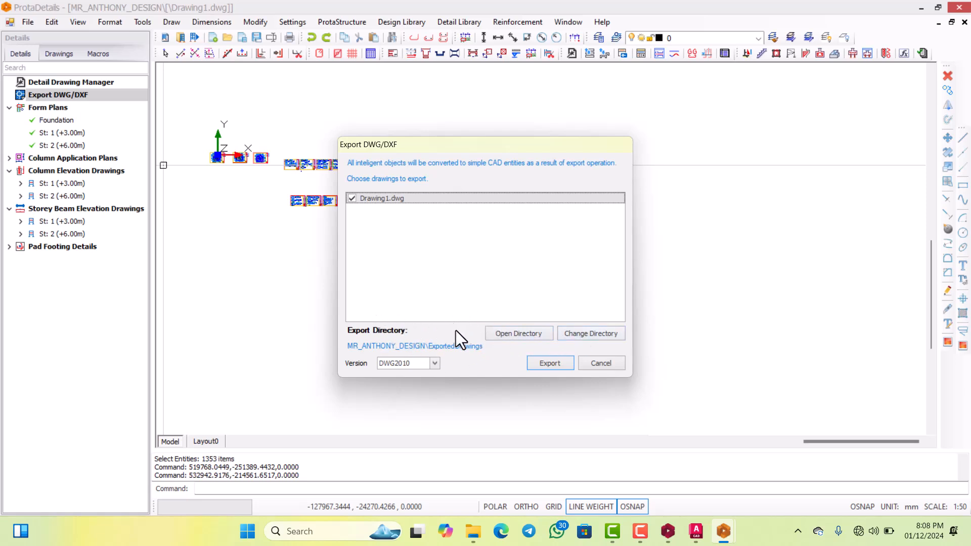
{"action": "left_click", "coordinate": [434, 363]}
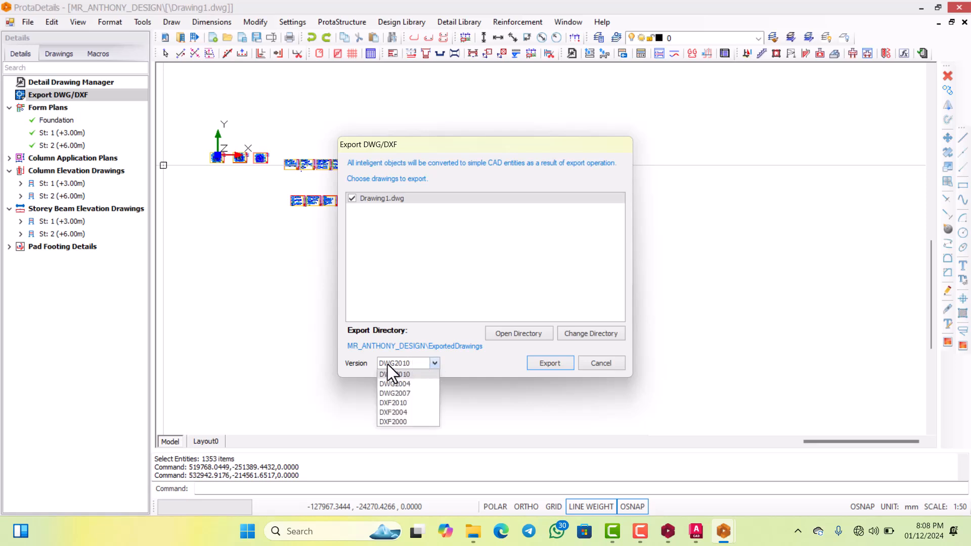
{"action": "left_click", "coordinate": [436, 363]}
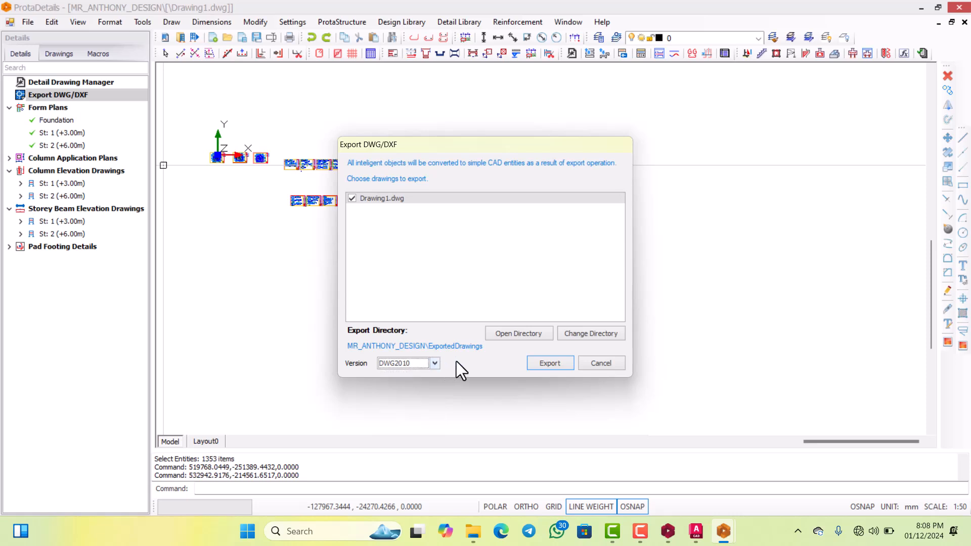
Change the export directory to the client's design folder within 2024 PROJECTS and export Drawing1.dwg there.
{"action": "left_click", "coordinate": [591, 333]}
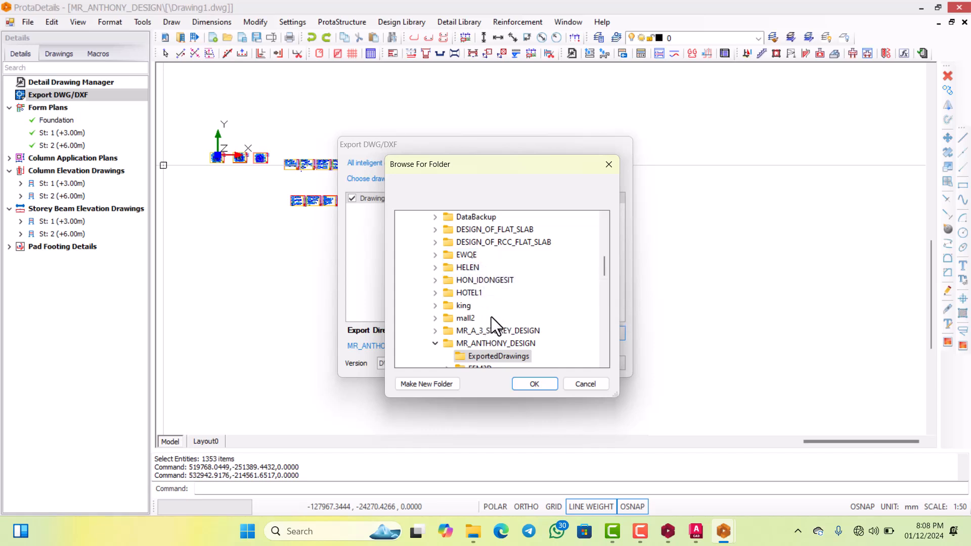
{"action": "scroll", "coordinate": [488, 288], "scroll_direction": "up", "scroll_amount": 7}
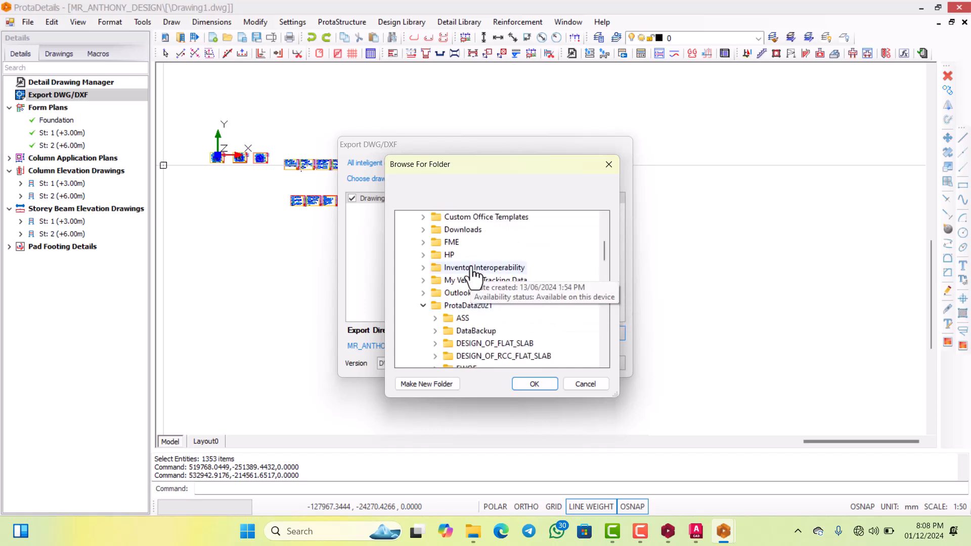
{"action": "scroll", "coordinate": [470, 267], "scroll_direction": "up", "scroll_amount": 2}
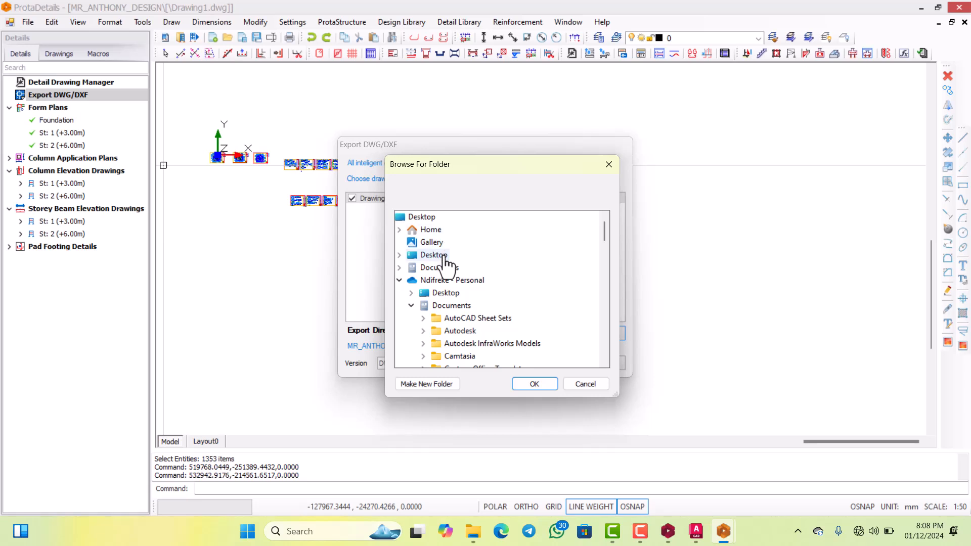
{"action": "left_click", "coordinate": [447, 257]}
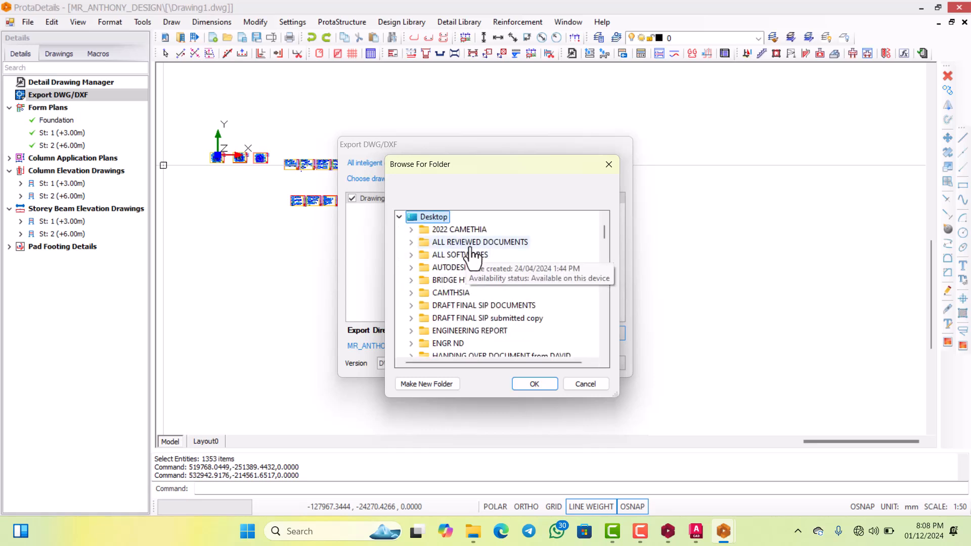
{"action": "left_click", "coordinate": [464, 343]}
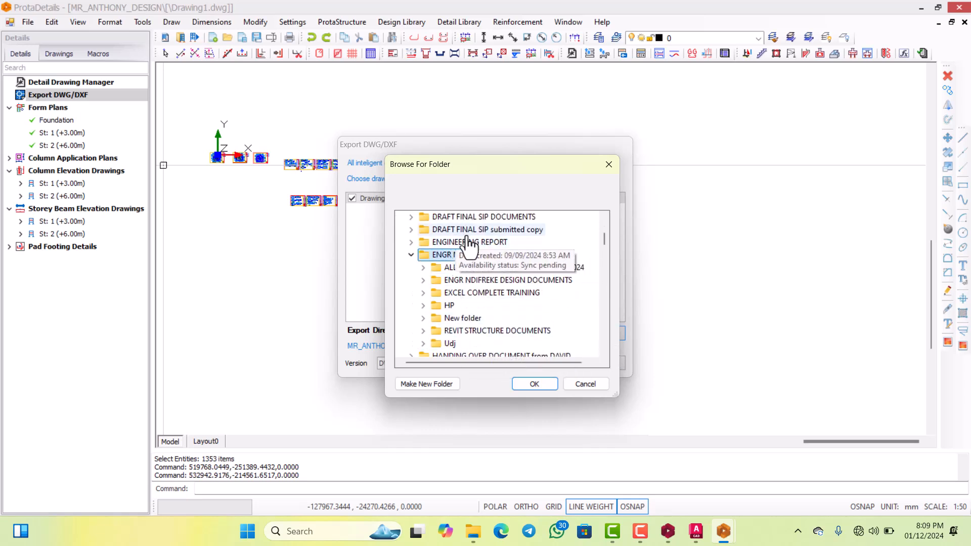
{"action": "left_click", "coordinate": [484, 281]}
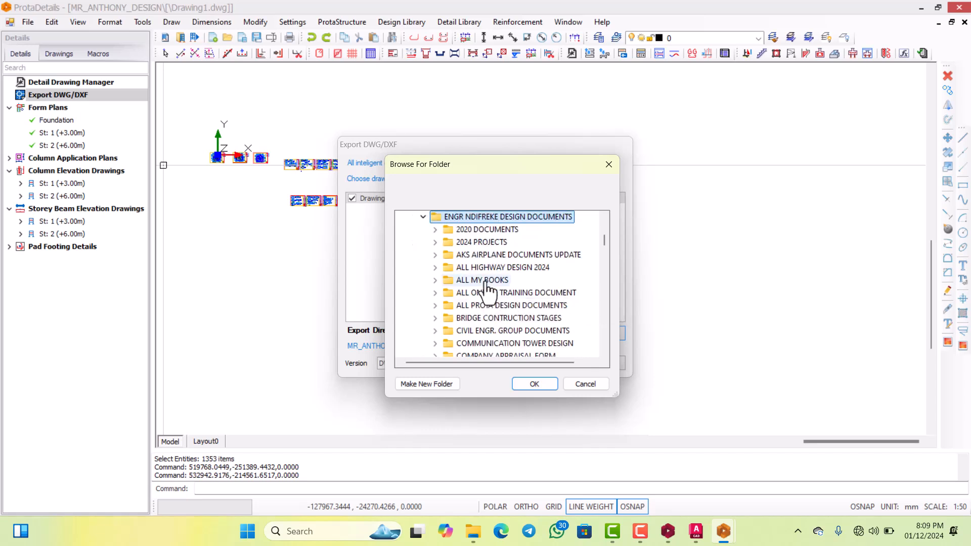
{"action": "left_click", "coordinate": [480, 243]}
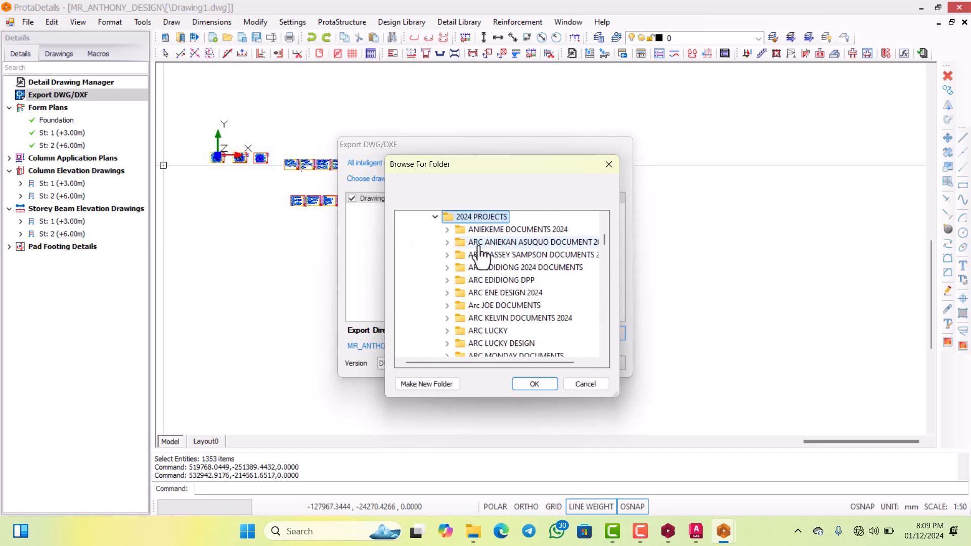
{"action": "left_click", "coordinate": [505, 293]}
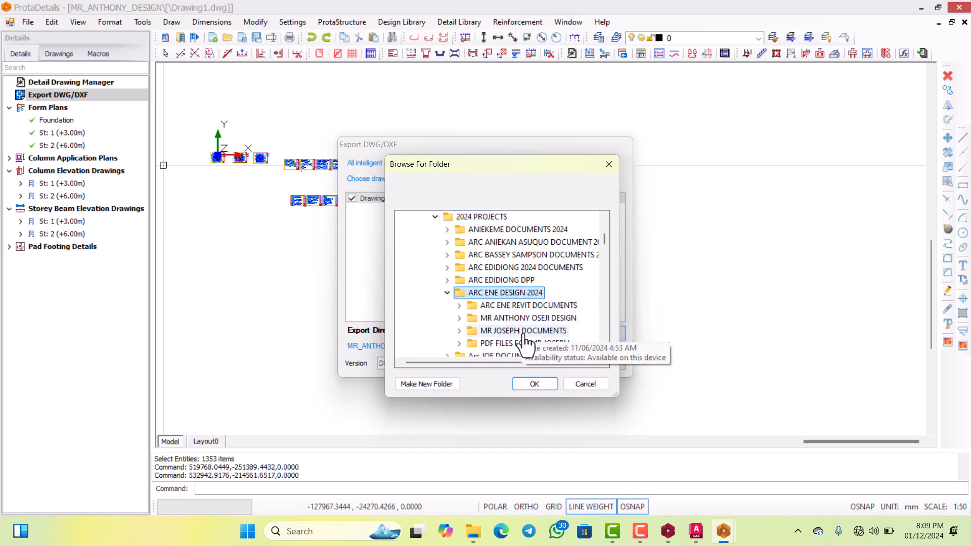
{"action": "left_click", "coordinate": [530, 319]}
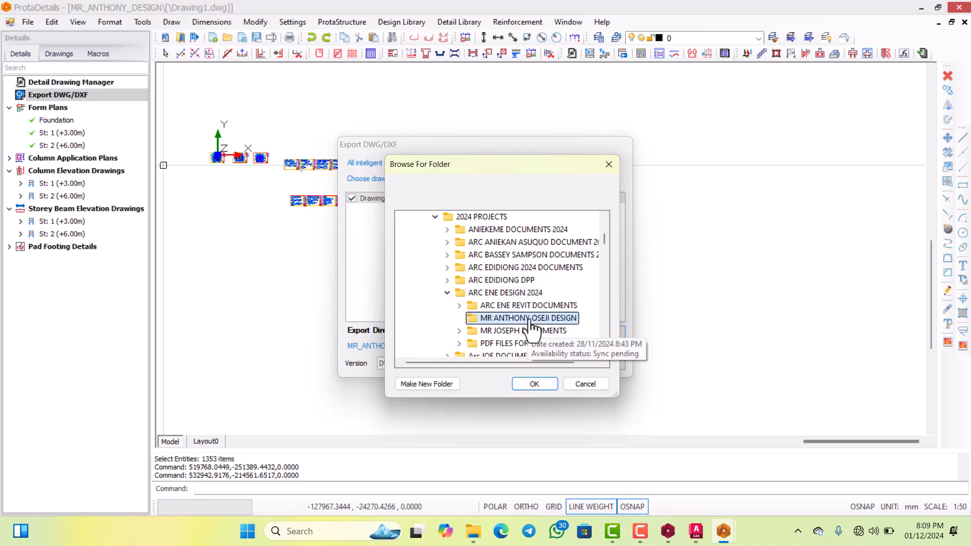
{"action": "left_click", "coordinate": [537, 384]}
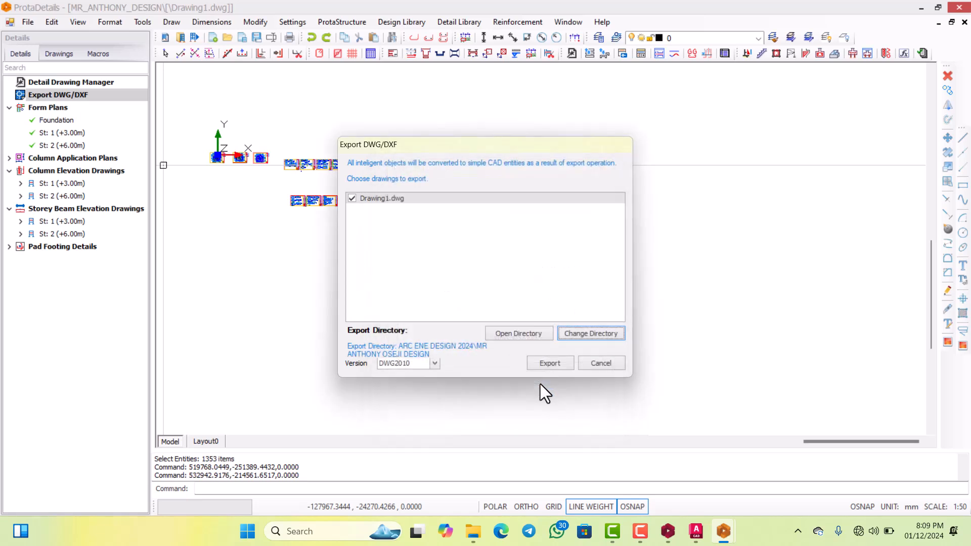
{"action": "left_click", "coordinate": [547, 361]}
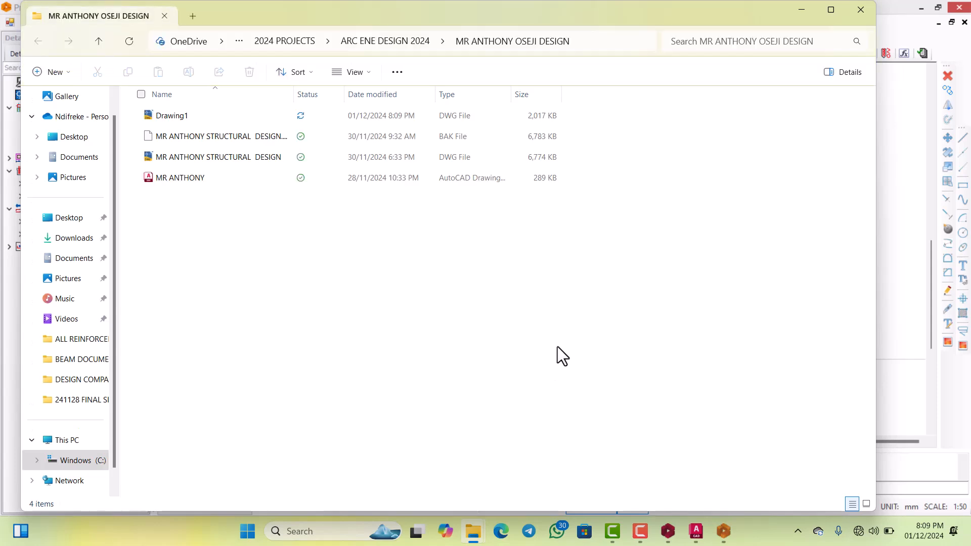
Open the exported Drawing1 DWG file in AutoCAD, accepting that it comes from a non-Autodesk application.
{"action": "left_click", "coordinate": [169, 116]}
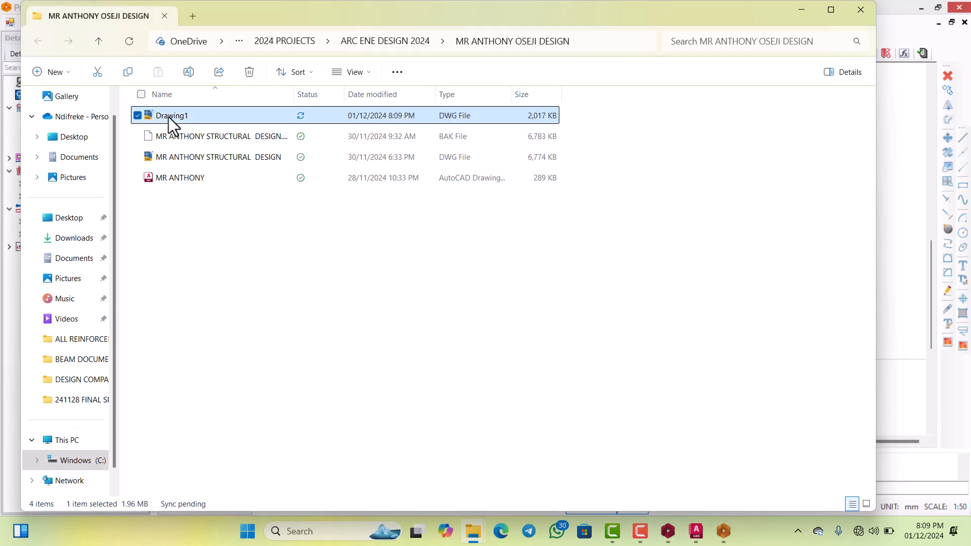
{"action": "right_click", "coordinate": [169, 118]}
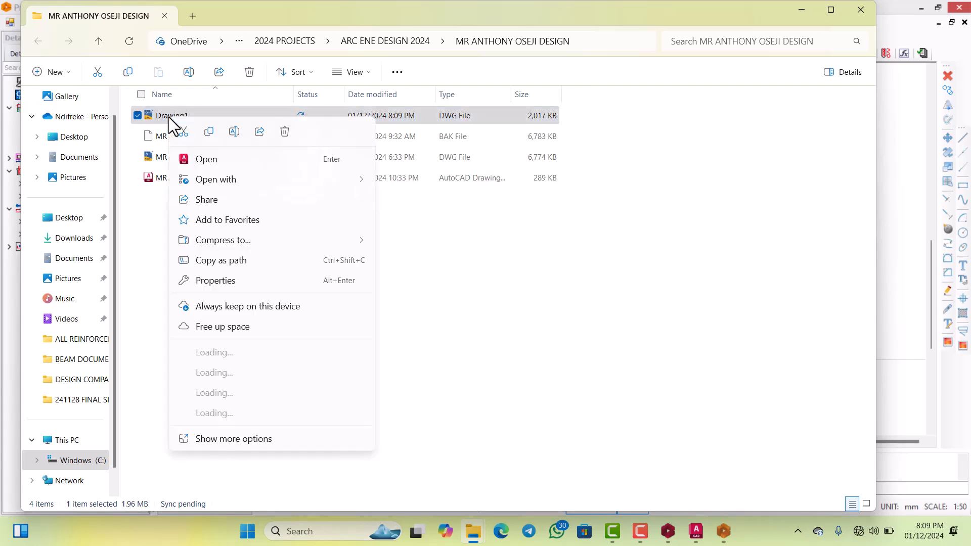
{"action": "left_click", "coordinate": [199, 160]}
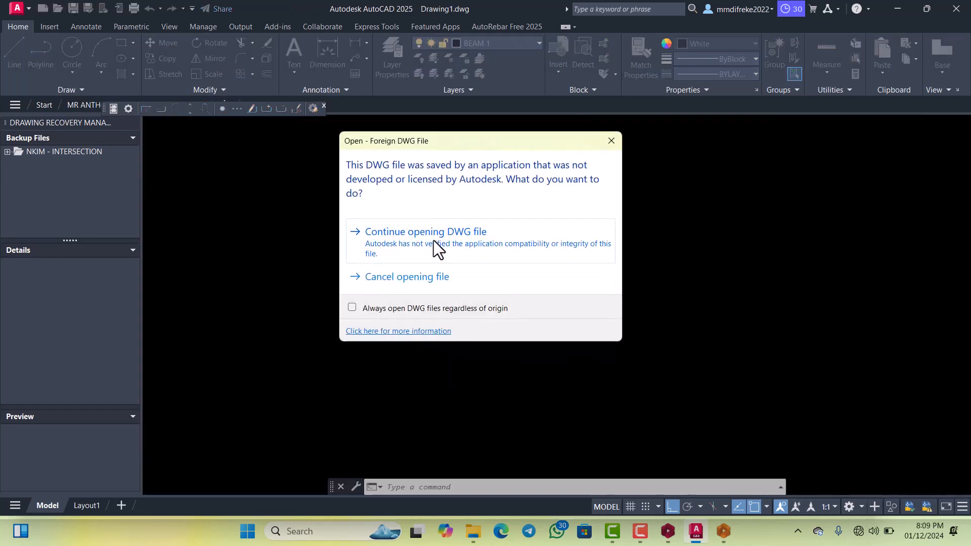
{"action": "left_click", "coordinate": [433, 241]}
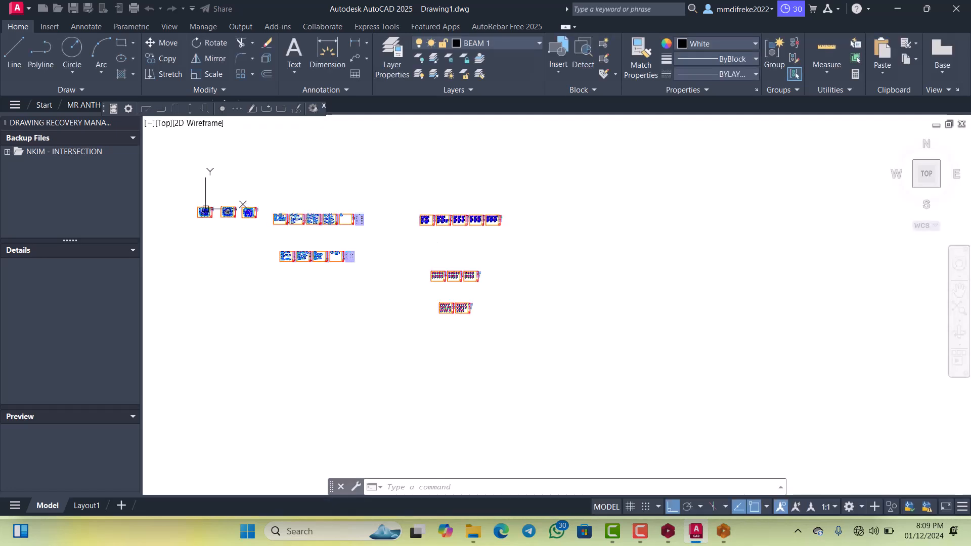
Examine the exported storey beam elevation sheets and the three form plans, checking their layout and content.
{"action": "scroll", "coordinate": [314, 217], "scroll_direction": "up", "scroll_amount": 8}
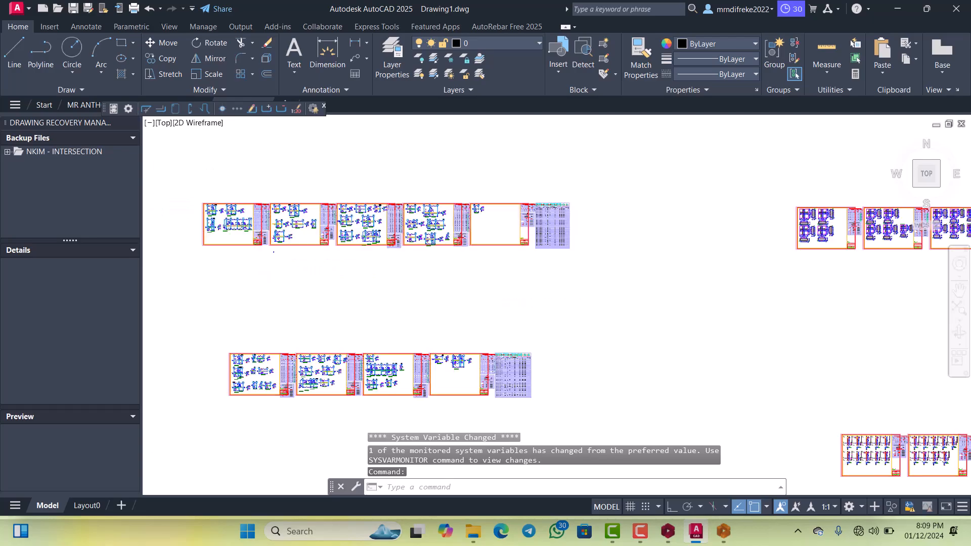
{"action": "scroll", "coordinate": [375, 204], "scroll_direction": "up", "scroll_amount": 4}
{"action": "scroll", "coordinate": [375, 203], "scroll_direction": "down", "scroll_amount": 7}
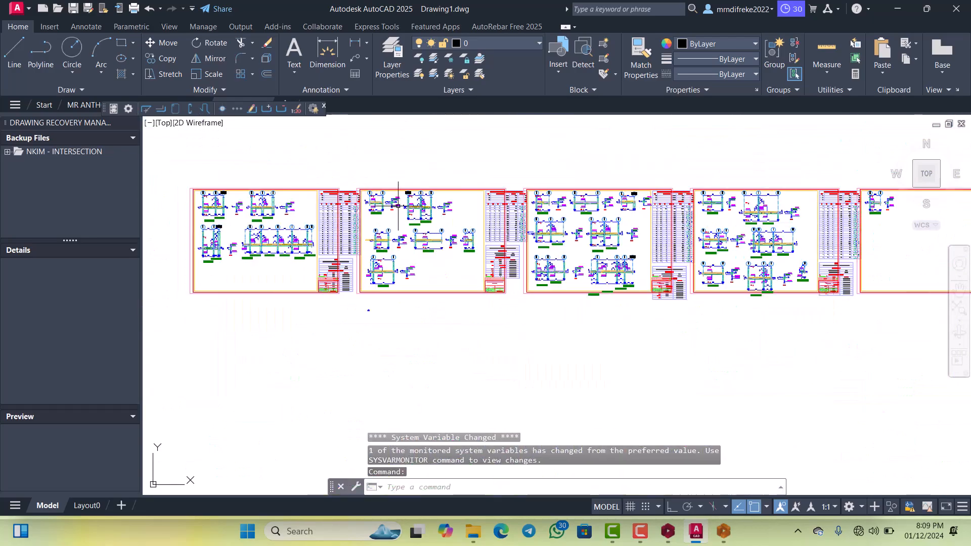
{"action": "scroll", "coordinate": [397, 199], "scroll_direction": "up", "scroll_amount": 5}
{"action": "scroll", "coordinate": [487, 228], "scroll_direction": "down", "scroll_amount": 7}
{"action": "scroll", "coordinate": [384, 239], "scroll_direction": "up", "scroll_amount": 4}
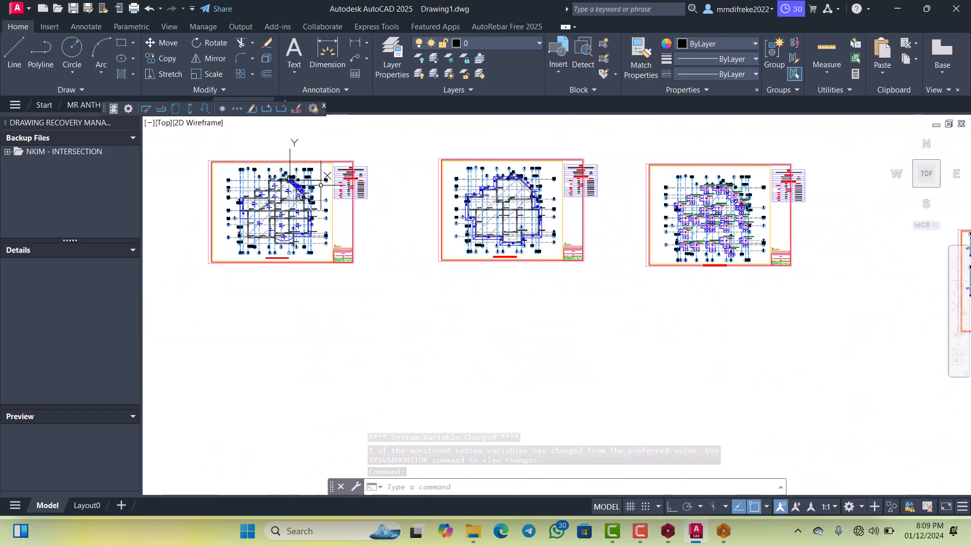
{"action": "scroll", "coordinate": [384, 228], "scroll_direction": "up", "scroll_amount": 5}
{"action": "scroll", "coordinate": [384, 229], "scroll_direction": "down", "scroll_amount": 5}
{"action": "scroll", "coordinate": [384, 229], "scroll_direction": "up", "scroll_amount": 3}
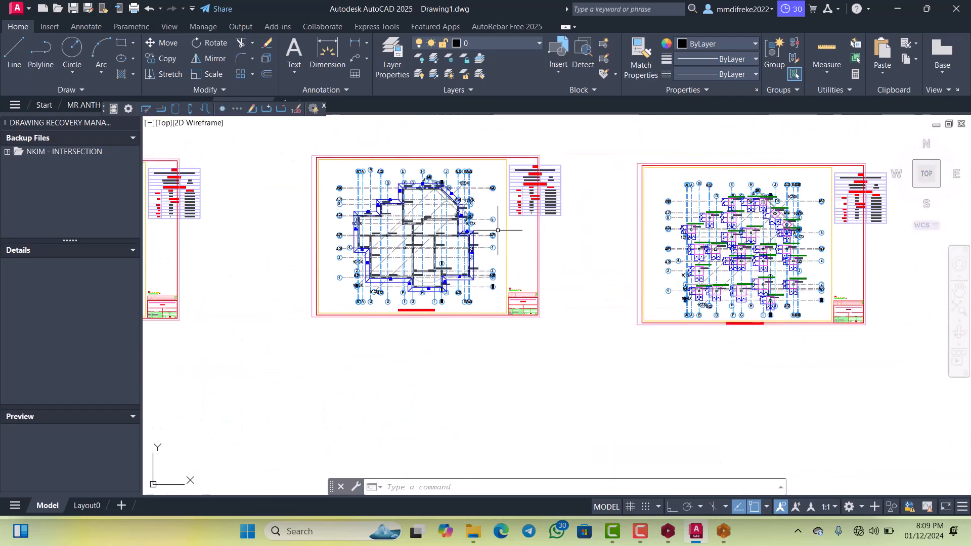
{"action": "scroll", "coordinate": [384, 229], "scroll_direction": "down", "scroll_amount": 4}
{"action": "scroll", "coordinate": [506, 242], "scroll_direction": "up", "scroll_amount": 5}
{"action": "scroll", "coordinate": [603, 268], "scroll_direction": "down", "scroll_amount": 6}
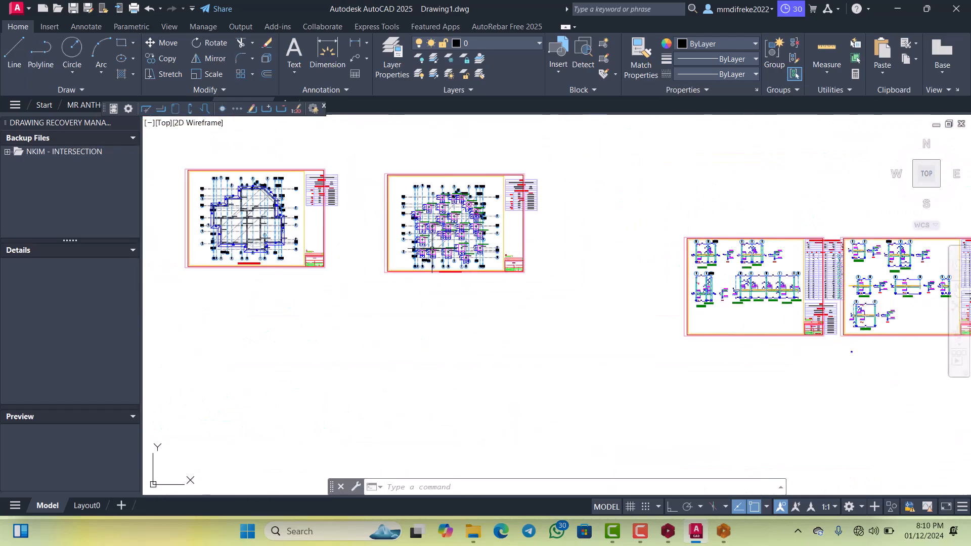
Examine the pad footing detail F-1C18 and the St: 1 beam elevations, checking reinforcement labels, dimensions and schedules.
{"action": "scroll", "coordinate": [604, 268], "scroll_direction": "down", "scroll_amount": 4}
{"action": "scroll", "coordinate": [656, 277], "scroll_direction": "up", "scroll_amount": 7}
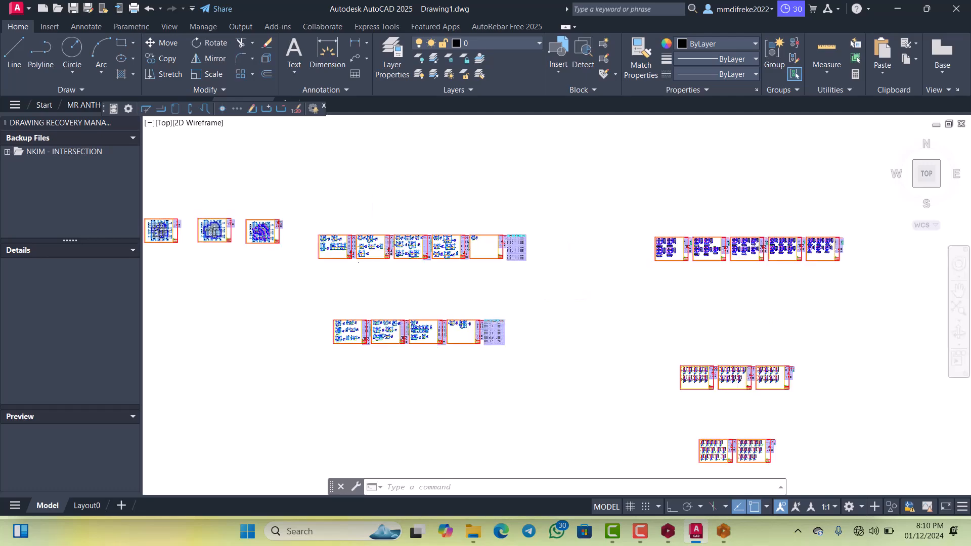
{"action": "scroll", "coordinate": [699, 253], "scroll_direction": "up", "scroll_amount": 7}
{"action": "scroll", "coordinate": [611, 245], "scroll_direction": "down", "scroll_amount": 3}
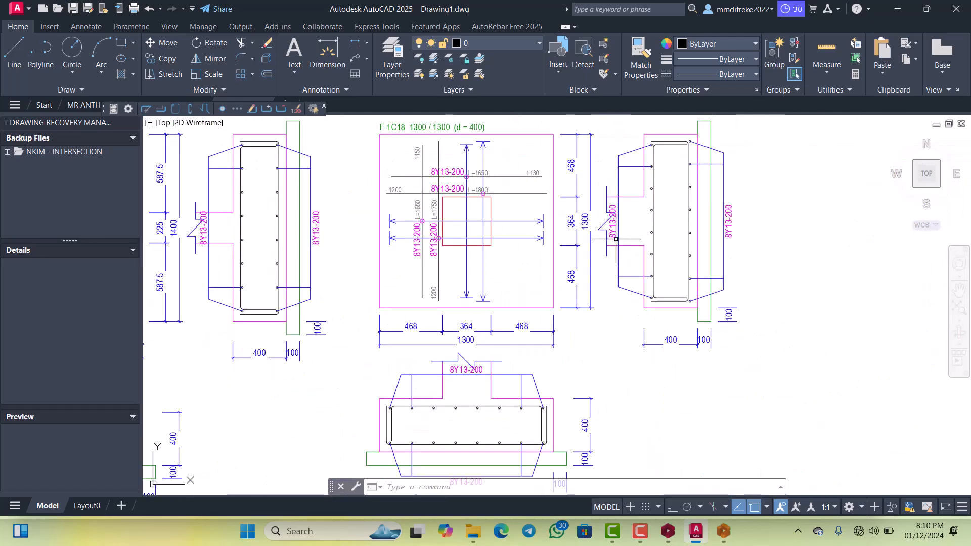
{"action": "scroll", "coordinate": [610, 244], "scroll_direction": "down", "scroll_amount": 8}
{"action": "scroll", "coordinate": [418, 264], "scroll_direction": "up", "scroll_amount": 3}
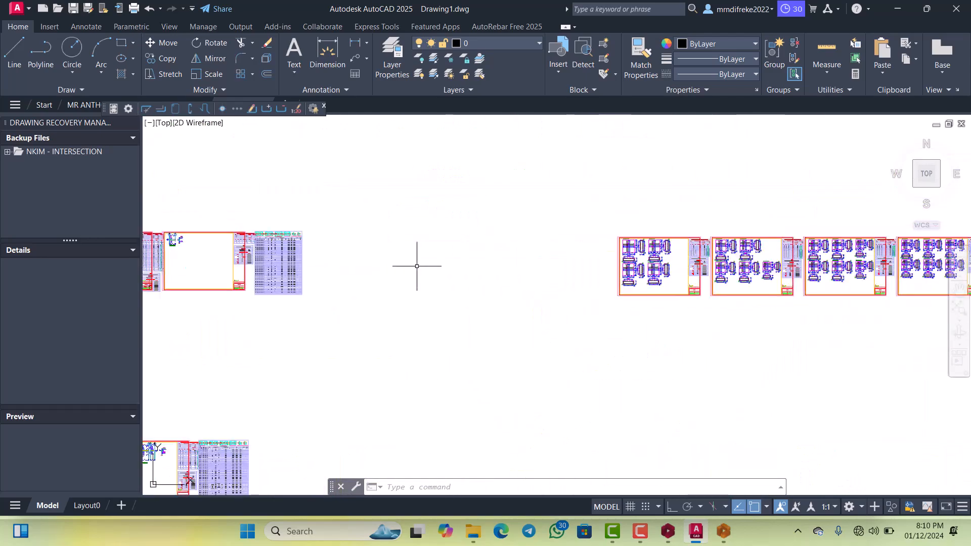
{"action": "scroll", "coordinate": [364, 227], "scroll_direction": "down", "scroll_amount": 3}
{"action": "scroll", "coordinate": [454, 202], "scroll_direction": "up", "scroll_amount": 8}
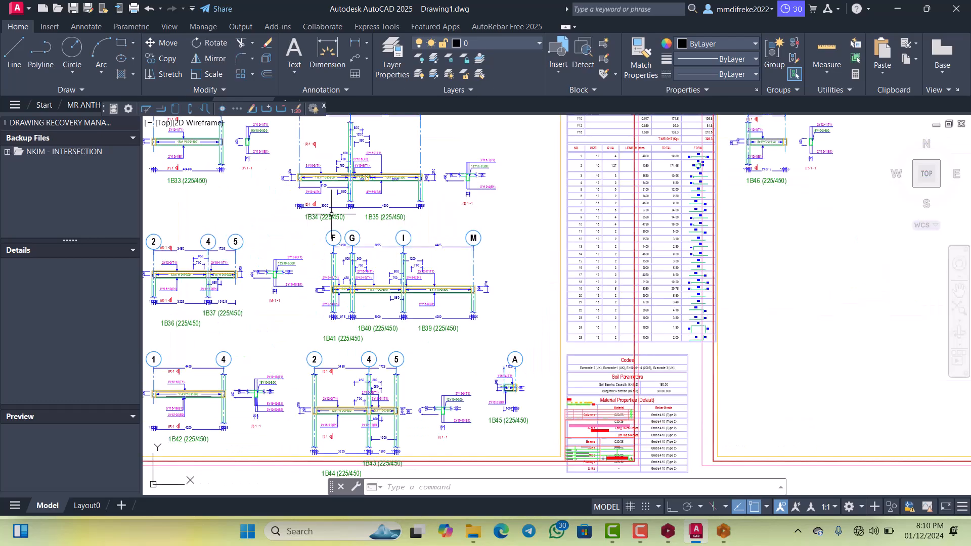
{"action": "scroll", "coordinate": [454, 202], "scroll_direction": "down", "scroll_amount": 8}
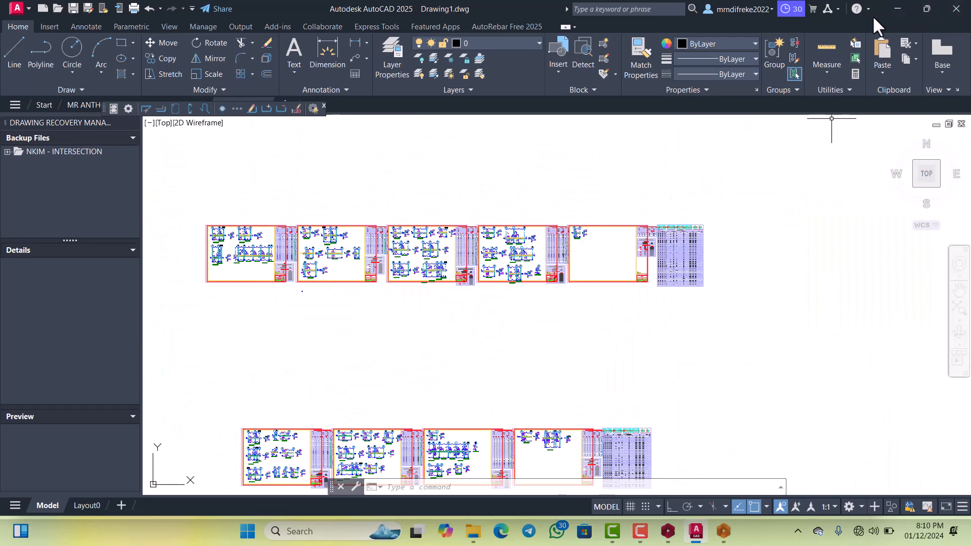
Minimise the open AutoCAD, project folder, ProtaDetails and ProtaStructure windows to reach the desktop.
{"action": "left_click", "coordinate": [896, 9]}
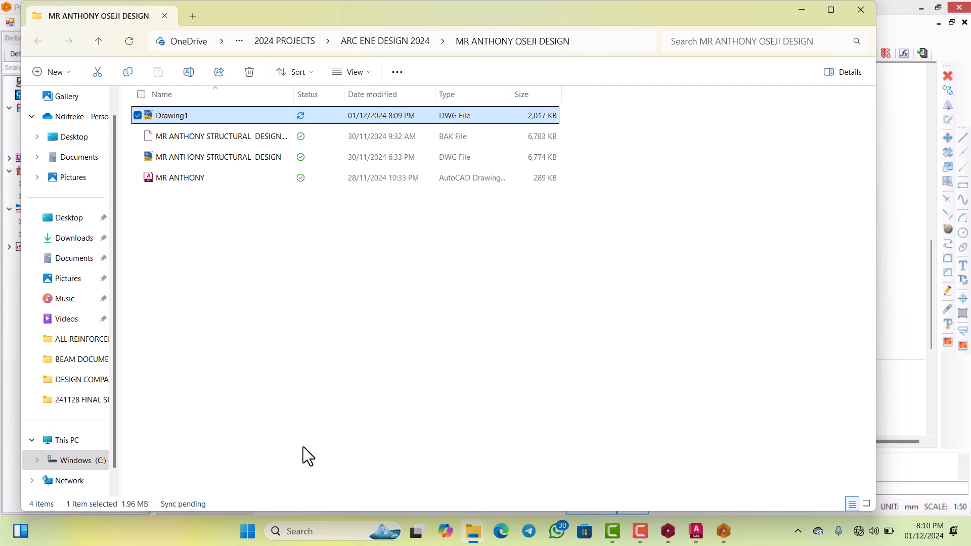
{"action": "mouse_move", "coordinate": [470, 539]}
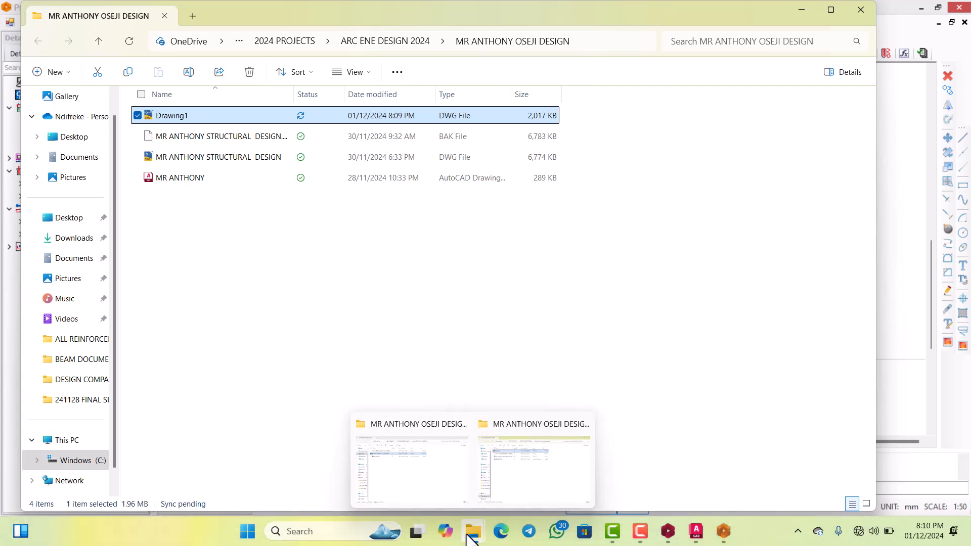
{"action": "left_click", "coordinate": [417, 486]}
{"action": "mouse_move", "coordinate": [478, 537]}
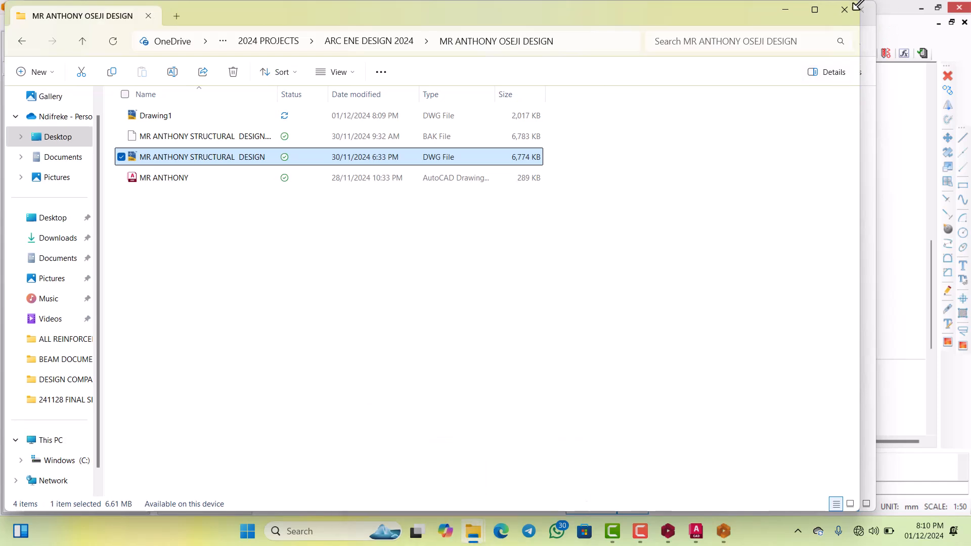
{"action": "left_click", "coordinate": [788, 12]}
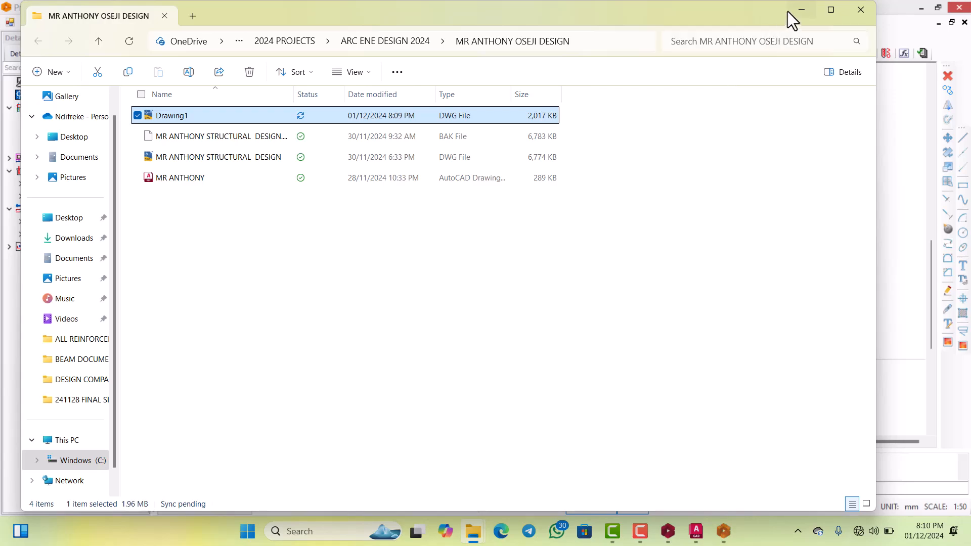
{"action": "left_click", "coordinate": [802, 11]}
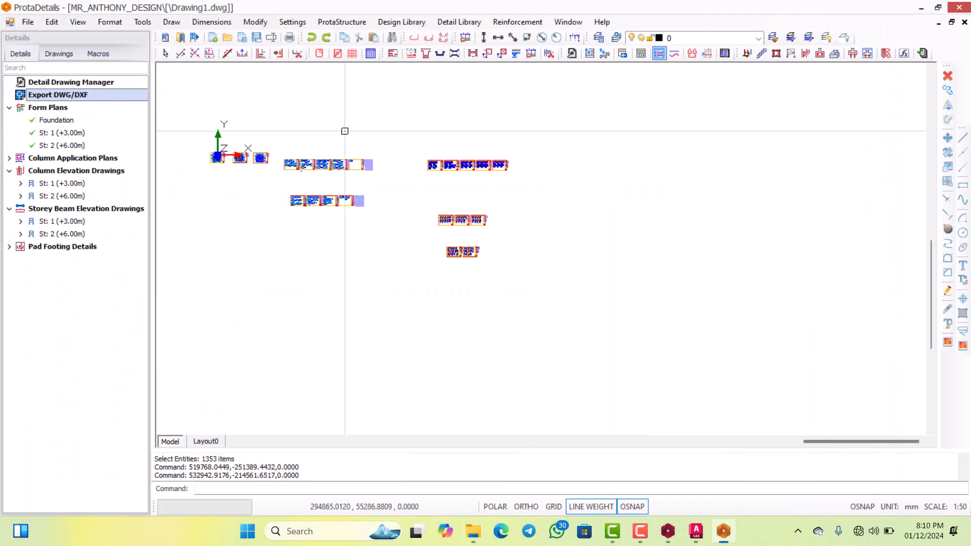
{"action": "left_click", "coordinate": [920, 9]}
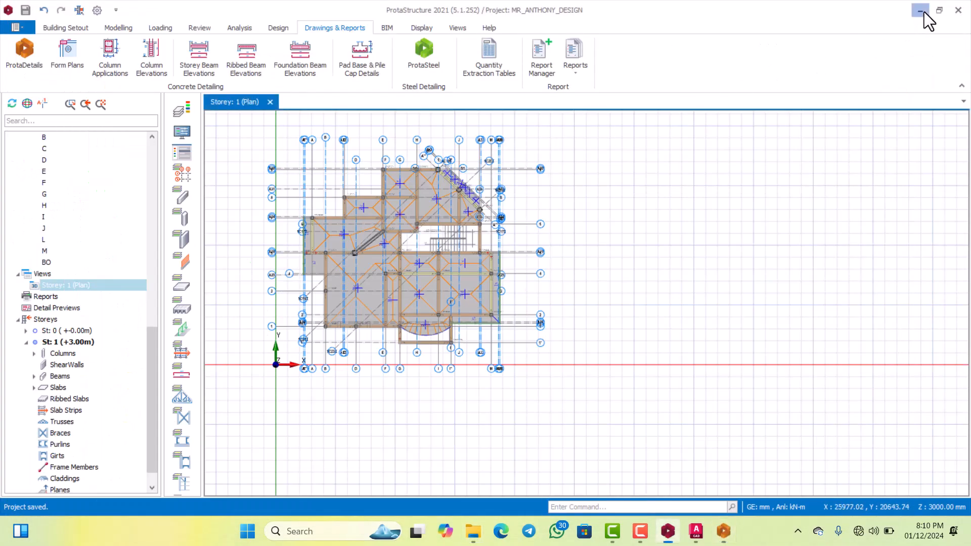
{"action": "left_click", "coordinate": [921, 10]}
Browse from the engineer's desktop folder through ALL ONLINE TRAINING DOCUMENT and PROTA TRAINING DOCUMENTS to the DESIGN COMPARISON ONE FLOOR IN PROTA folder.
{"action": "left_click", "coordinate": [129, 177]}
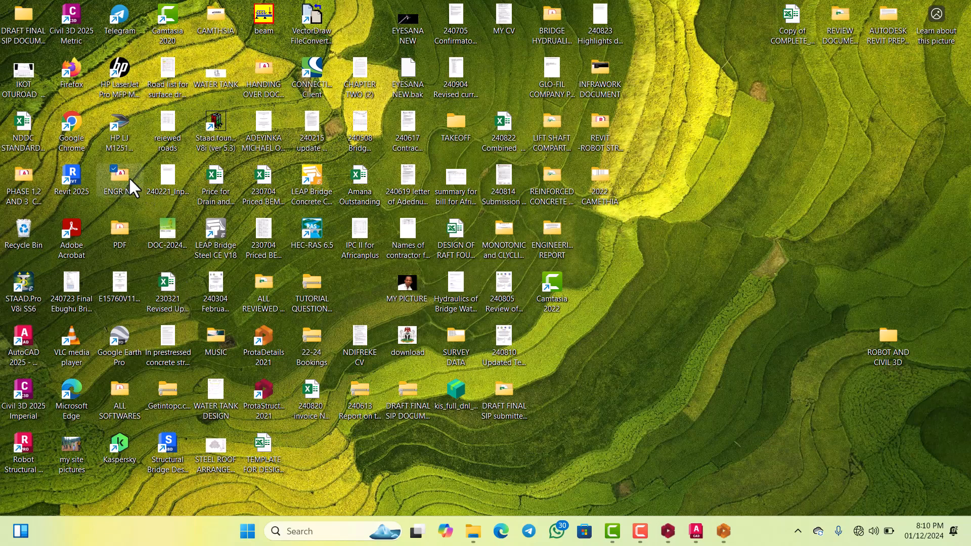
{"action": "double_click", "coordinate": [129, 177]}
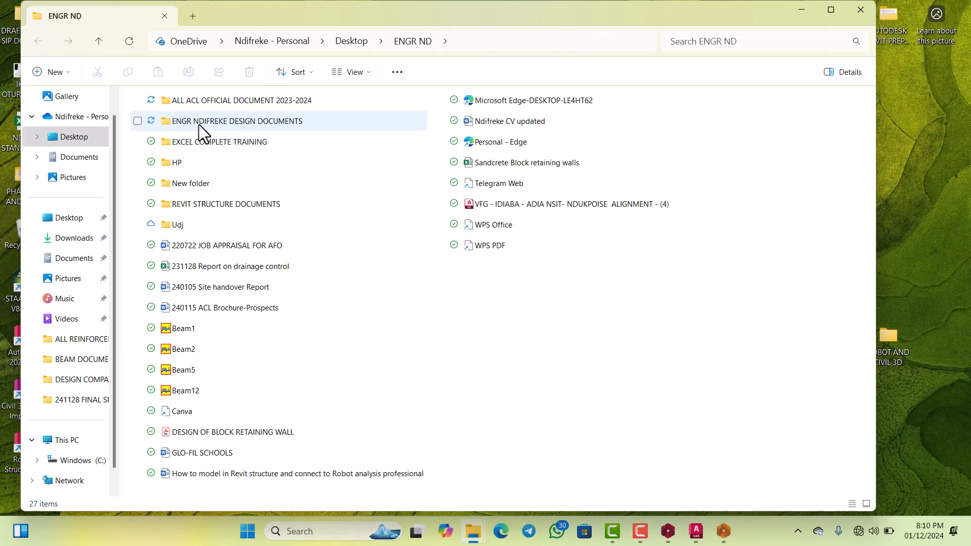
{"action": "double_click", "coordinate": [199, 126]}
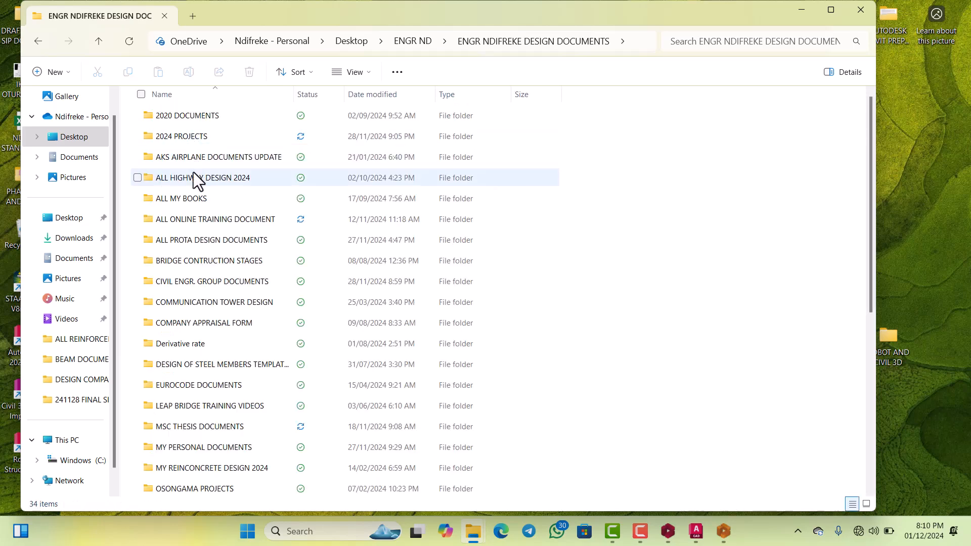
{"action": "double_click", "coordinate": [184, 220]}
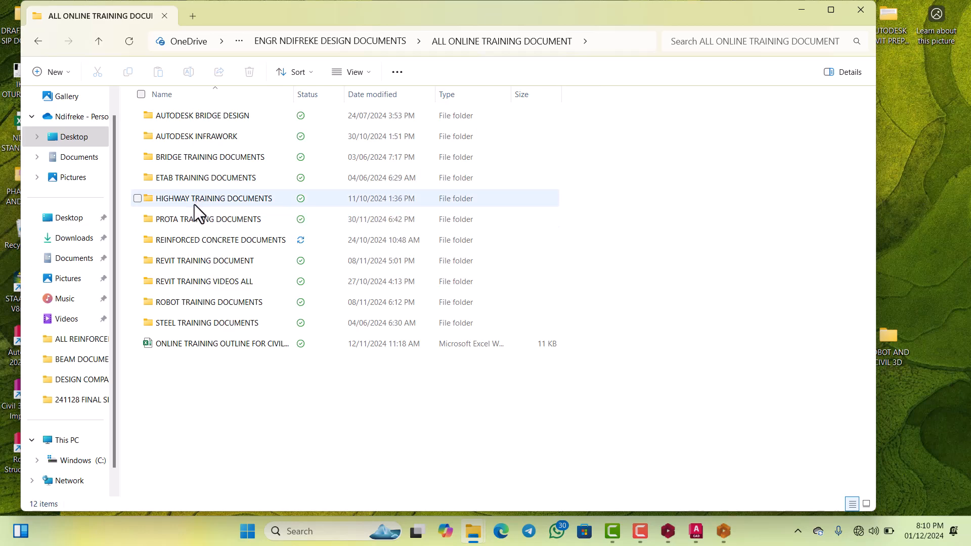
{"action": "double_click", "coordinate": [193, 216]}
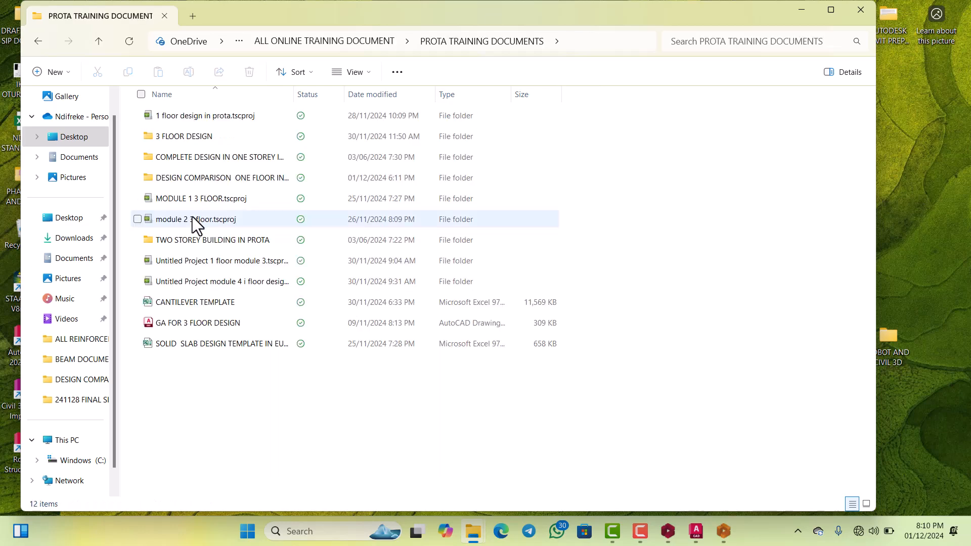
{"action": "double_click", "coordinate": [198, 182]}
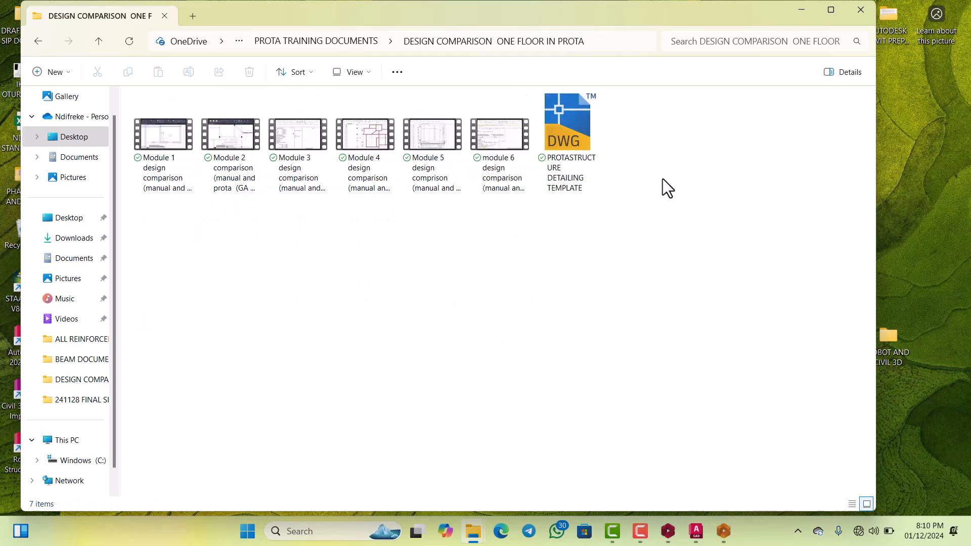
Open the PROTASTRUCTURE DETAILING TEMPLATE DWG file in AutoCAD.
{"action": "left_click", "coordinate": [578, 154]}
{"action": "right_click", "coordinate": [577, 154]}
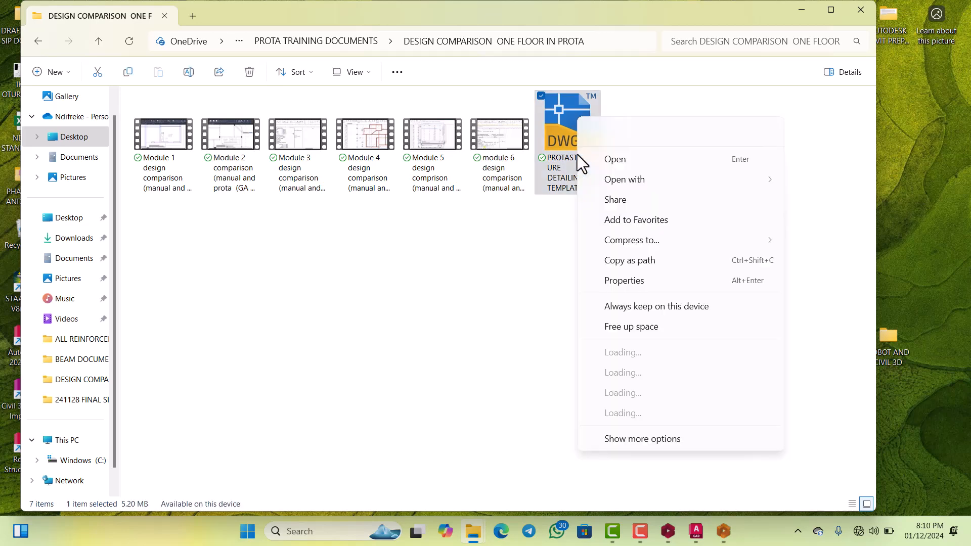
{"action": "left_click", "coordinate": [604, 161]}
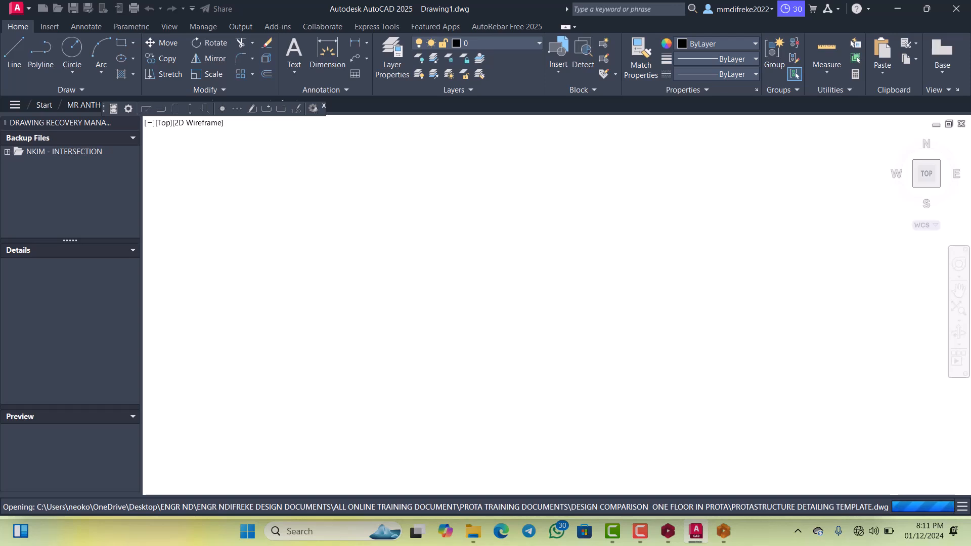
Examine the detailing template's two rows of sheets, including the first floor beam details, for their layout and title blocks.
{"action": "scroll", "coordinate": [589, 208], "scroll_direction": "down", "scroll_amount": 5}
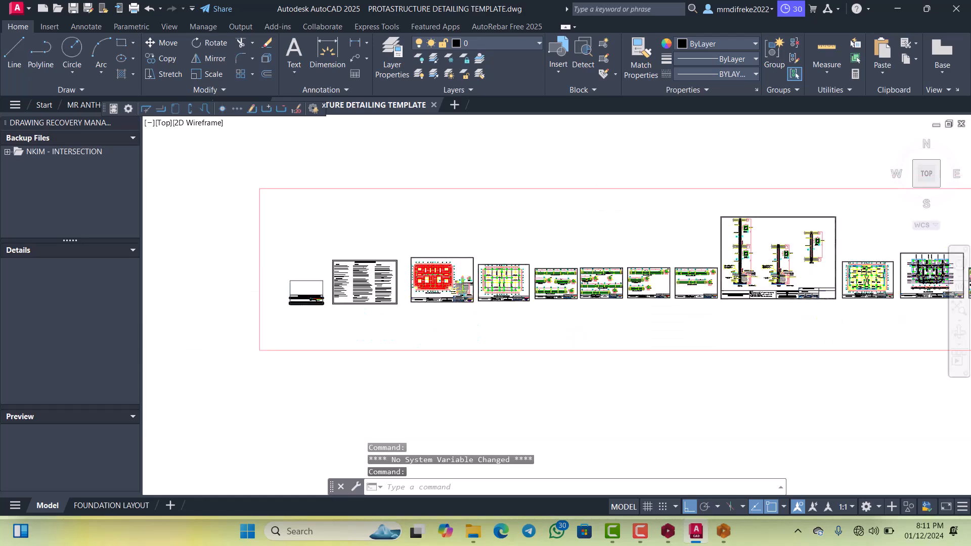
{"action": "scroll", "coordinate": [582, 215], "scroll_direction": "down", "scroll_amount": 4}
{"action": "scroll", "coordinate": [644, 242], "scroll_direction": "up", "scroll_amount": 9}
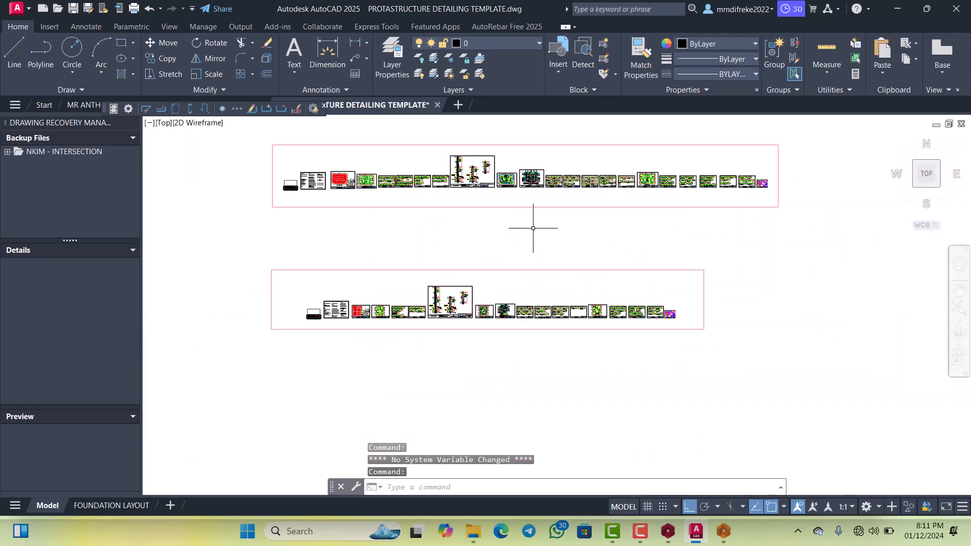
{"action": "scroll", "coordinate": [470, 235], "scroll_direction": "up", "scroll_amount": 5}
{"action": "scroll", "coordinate": [527, 184], "scroll_direction": "down", "scroll_amount": 3}
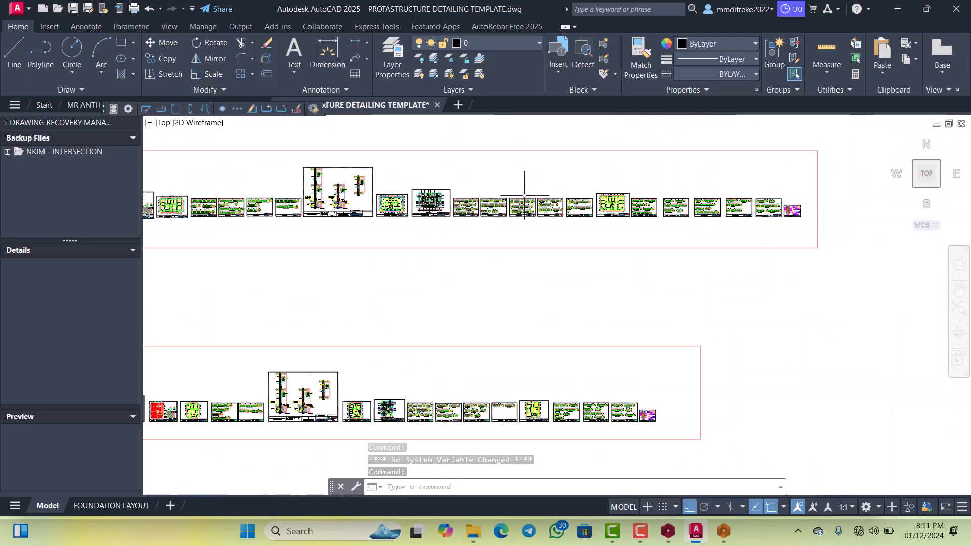
{"action": "scroll", "coordinate": [510, 198], "scroll_direction": "up", "scroll_amount": 3}
{"action": "scroll", "coordinate": [510, 198], "scroll_direction": "up", "scroll_amount": 8}
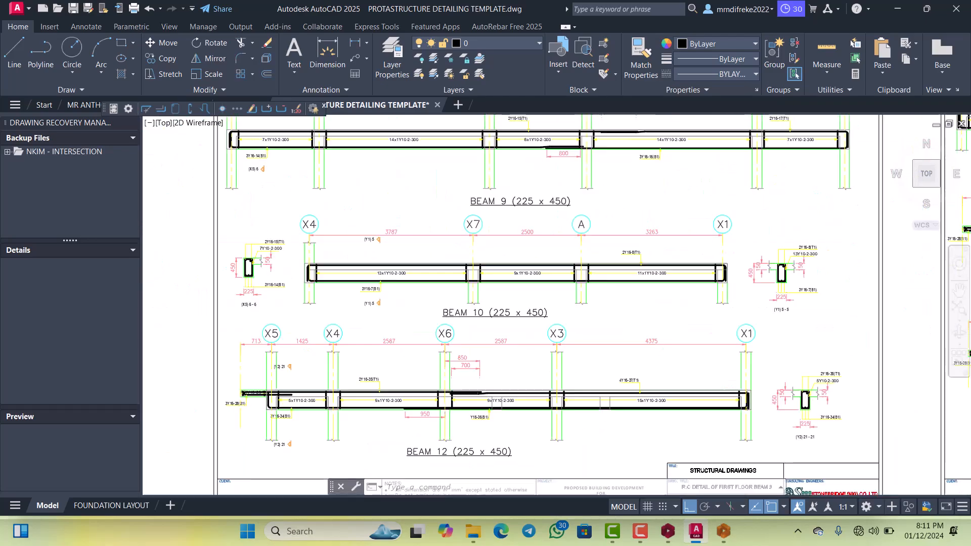
{"action": "scroll", "coordinate": [511, 188], "scroll_direction": "down", "scroll_amount": 8}
{"action": "scroll", "coordinate": [486, 217], "scroll_direction": "up", "scroll_amount": 3}
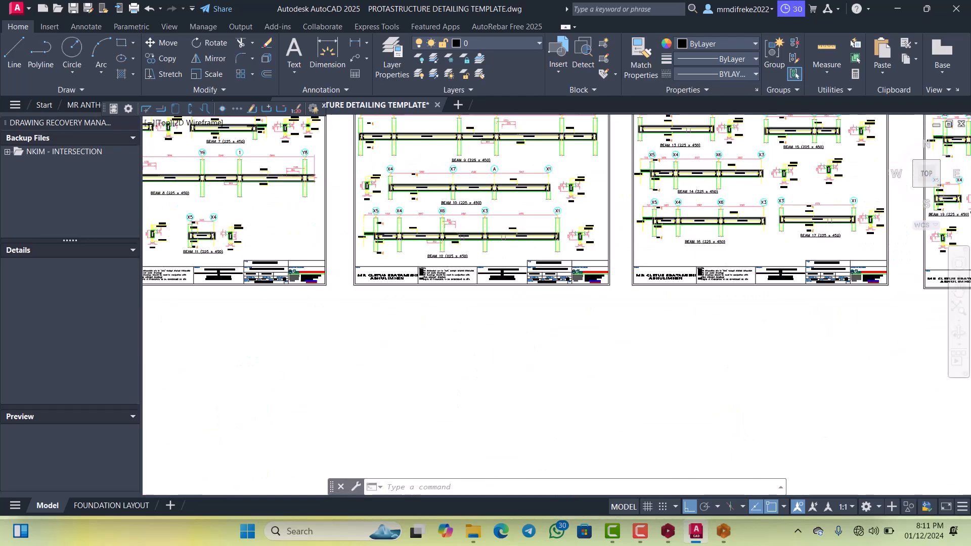
{"action": "scroll", "coordinate": [476, 230], "scroll_direction": "down", "scroll_amount": 3}
{"action": "scroll", "coordinate": [477, 230], "scroll_direction": "down", "scroll_amount": 5}
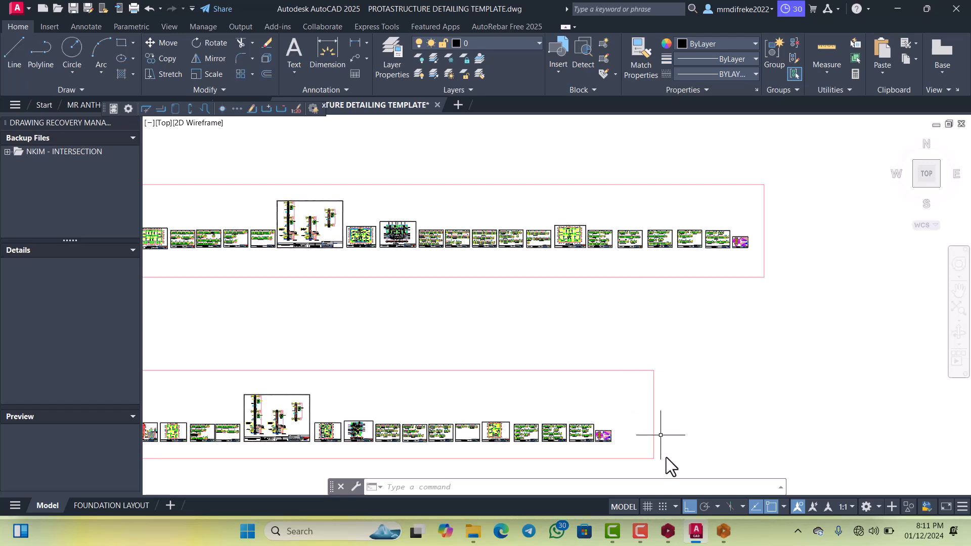
Select all exported detail sheets in Drawing1.dwg and copy them to the clipboard.
{"action": "mouse_move", "coordinate": [700, 537]}
{"action": "mouse_move", "coordinate": [694, 496]}
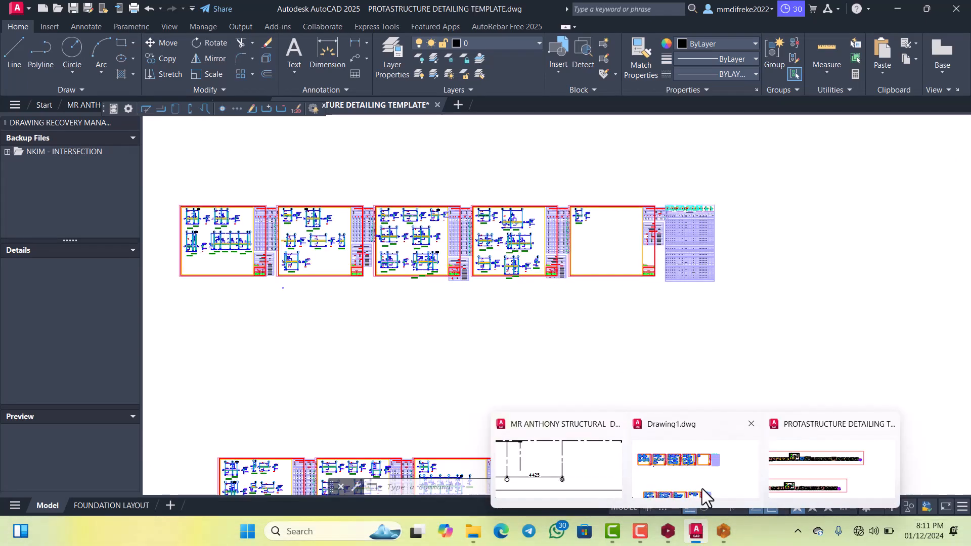
{"action": "scroll", "coordinate": [592, 274], "scroll_direction": "down", "scroll_amount": 4}
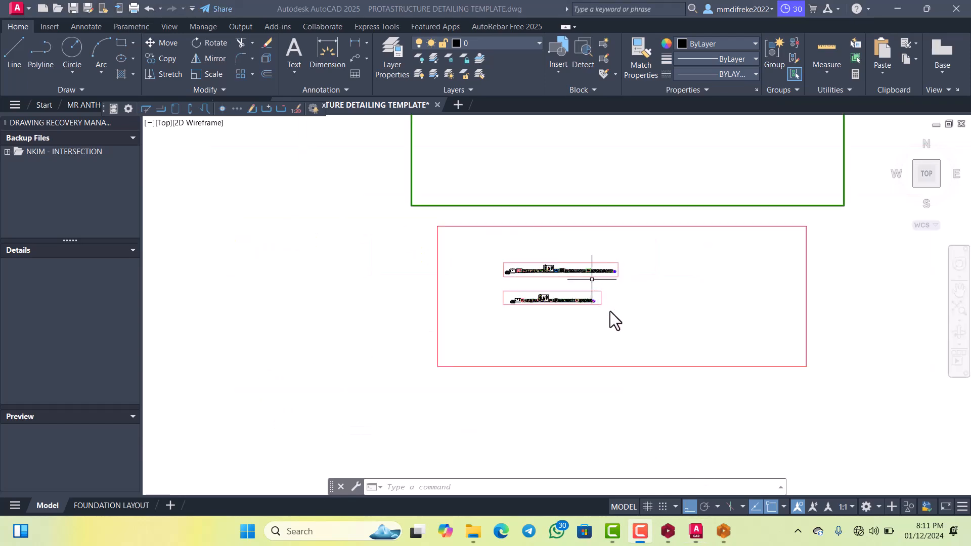
{"action": "left_click", "coordinate": [701, 504]}
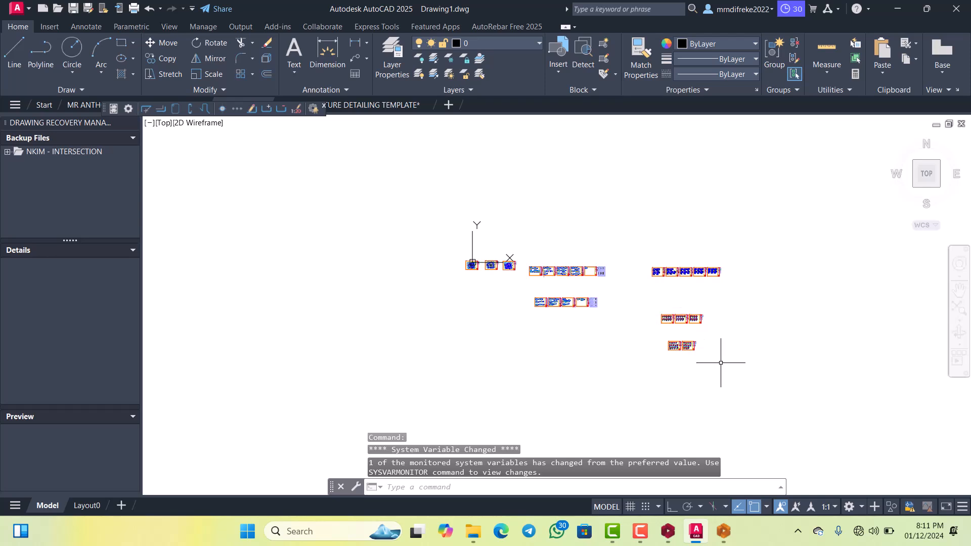
{"action": "left_click", "coordinate": [744, 377]}
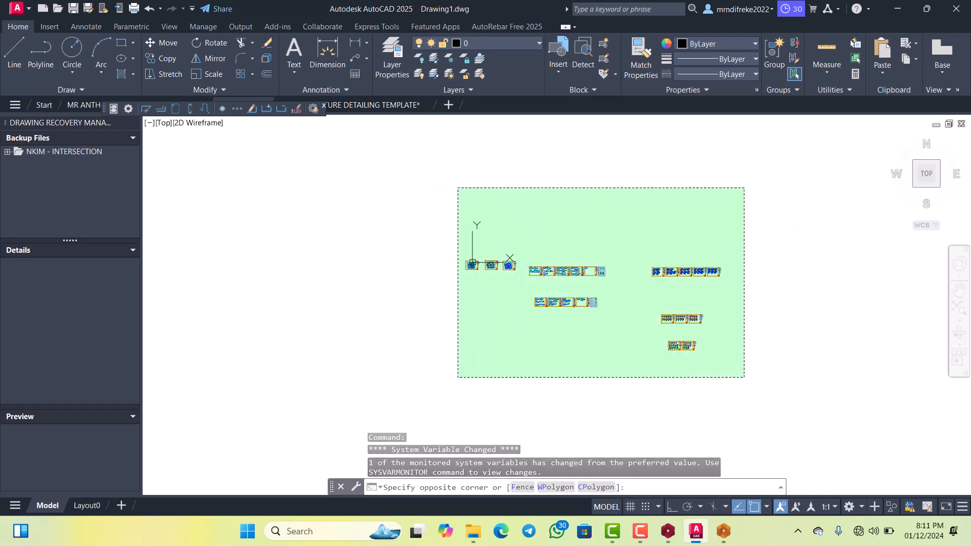
{"action": "left_click", "coordinate": [459, 188]}
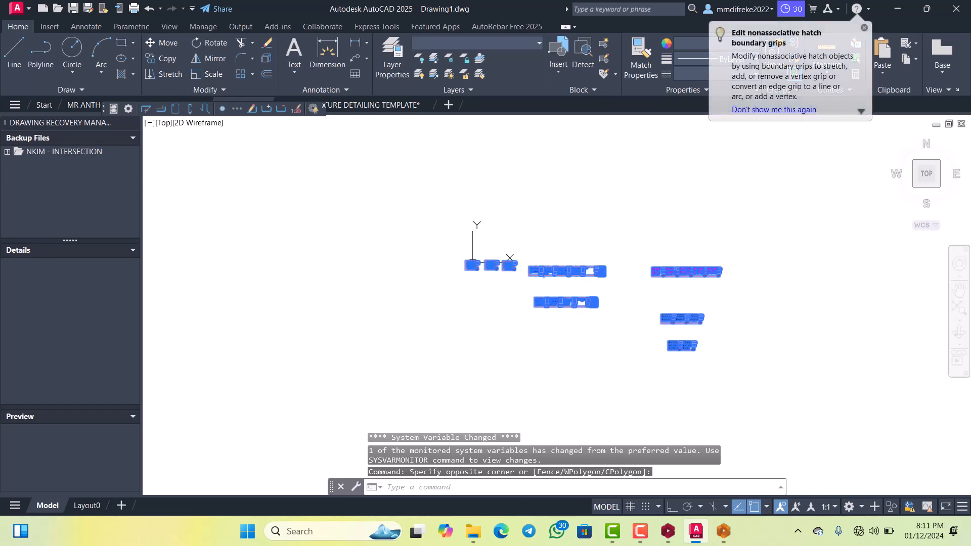
{"action": "right_click", "coordinate": [526, 228]}
{"action": "mouse_move", "coordinate": [541, 250]}
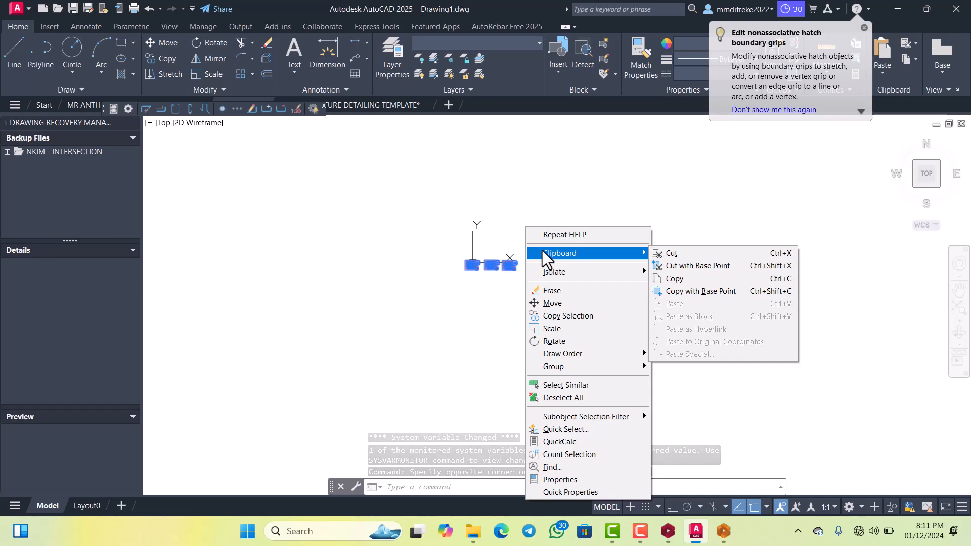
{"action": "left_click", "coordinate": [660, 278]}
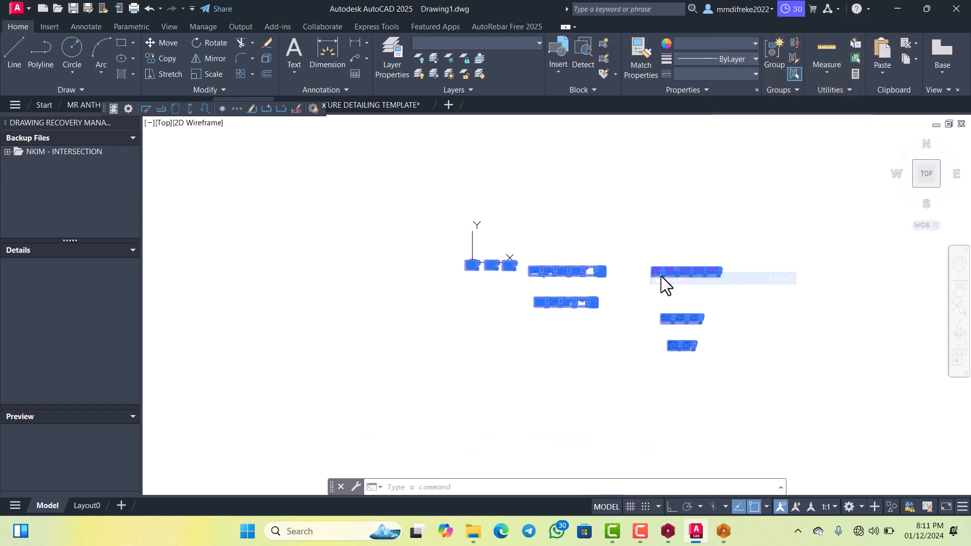
Paste the copied sheets into PROTASTRUCTURE DETAILING TEMPLATE, in the empty area below and to the right of the template's red frame.
{"action": "mouse_move", "coordinate": [707, 534]}
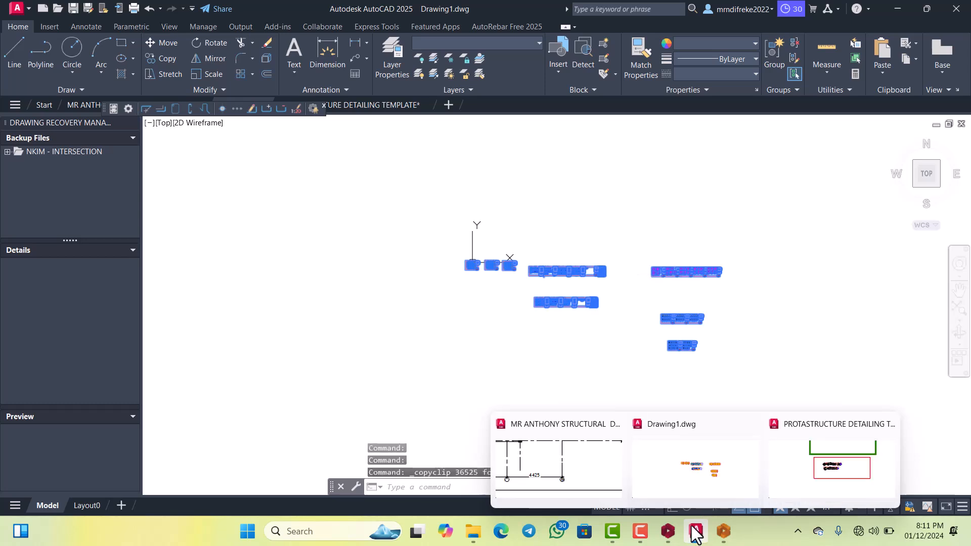
{"action": "left_click", "coordinate": [381, 105]}
{"action": "scroll", "coordinate": [524, 252], "scroll_direction": "down", "scroll_amount": 10}
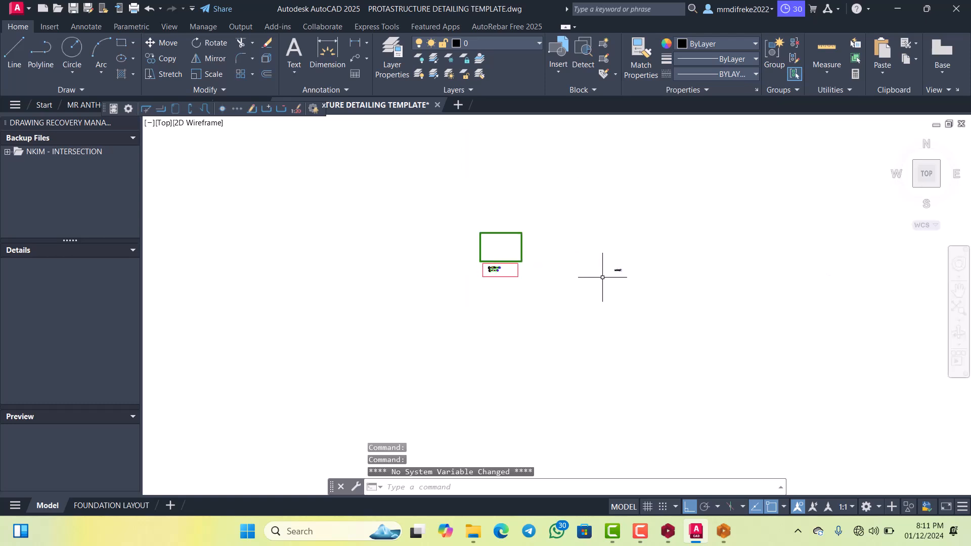
{"action": "right_click", "coordinate": [558, 324]}
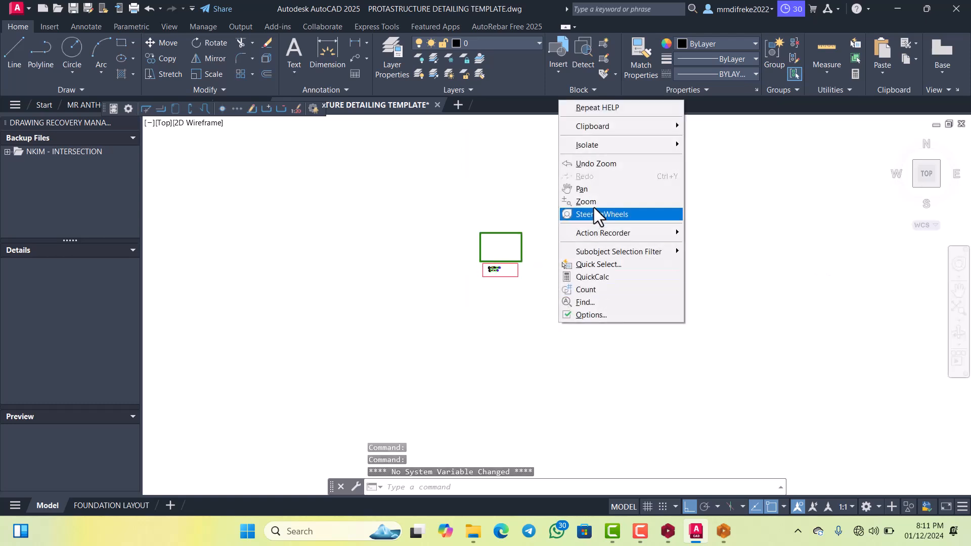
{"action": "mouse_move", "coordinate": [601, 130]}
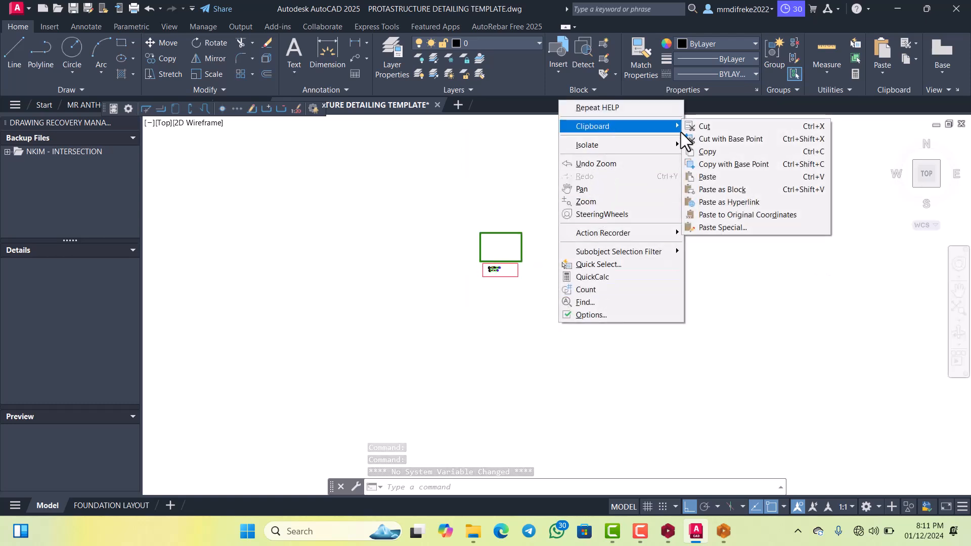
{"action": "left_click", "coordinate": [707, 175]}
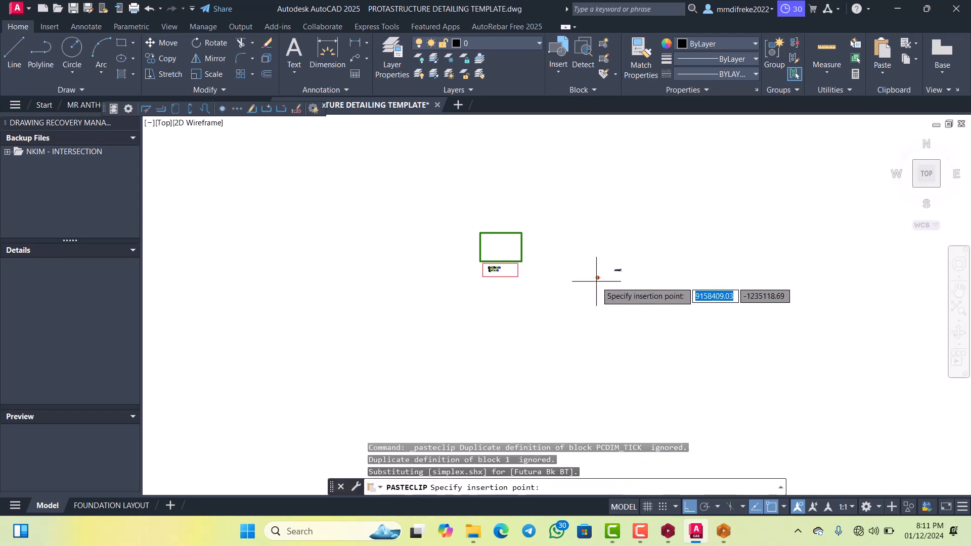
{"action": "scroll", "coordinate": [550, 318], "scroll_direction": "up", "scroll_amount": 2}
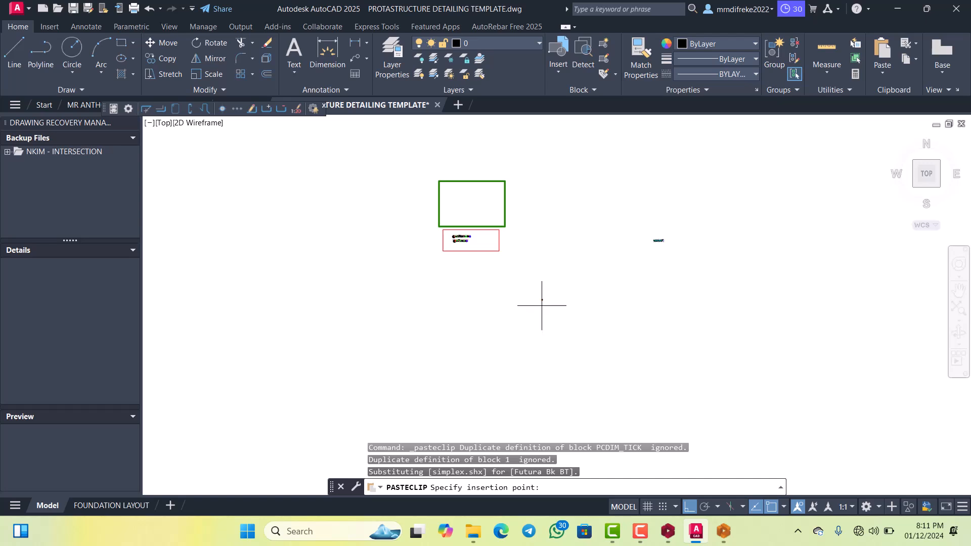
{"action": "left_click", "coordinate": [542, 307]}
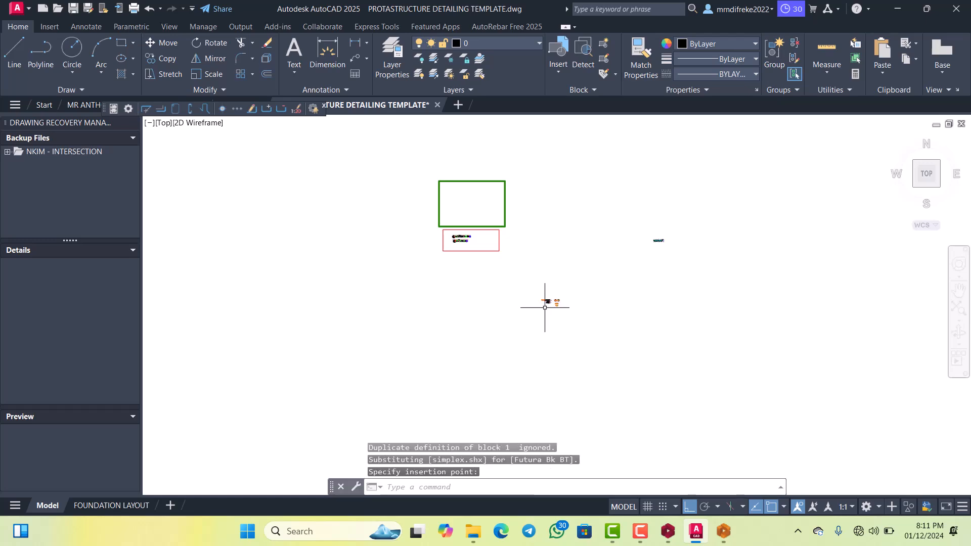
{"action": "scroll", "coordinate": [545, 293], "scroll_direction": "up", "scroll_amount": 10}
{"action": "scroll", "coordinate": [543, 228], "scroll_direction": "up", "scroll_amount": 15}
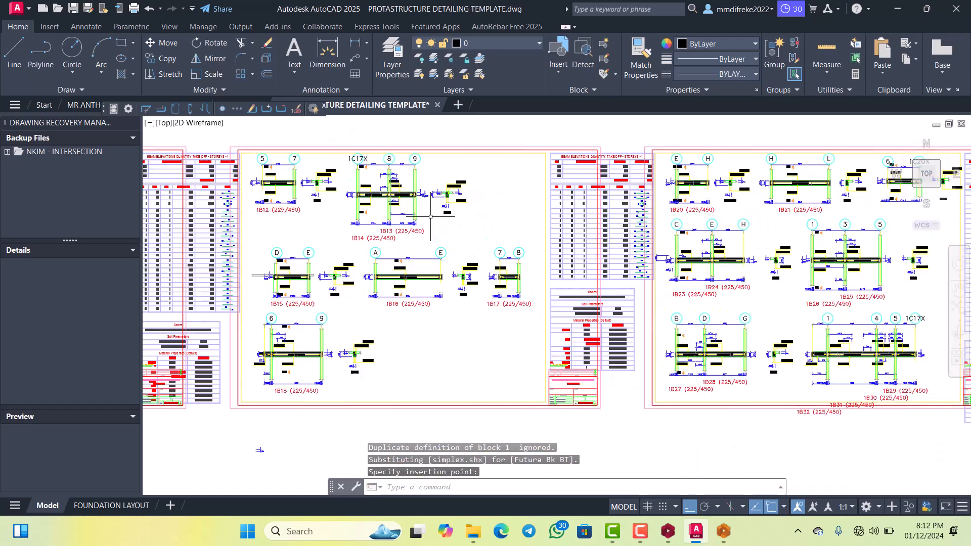
Examine the storey 1 beam sheet containing beams 1B12 to 1B18, including the reinforcement labels of 1B15 and 1B16.
{"action": "scroll", "coordinate": [526, 256], "scroll_direction": "down", "scroll_amount": 3}
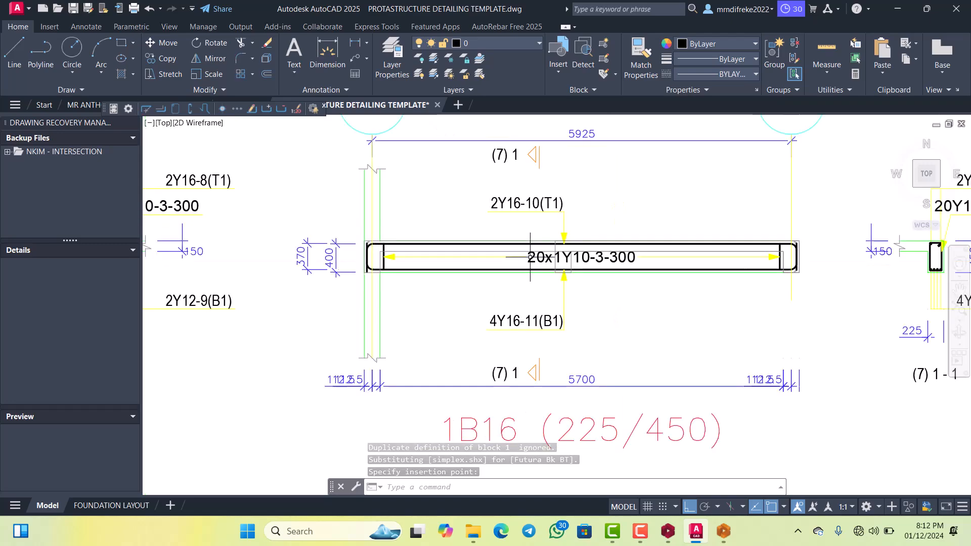
{"action": "scroll", "coordinate": [590, 256], "scroll_direction": "up", "scroll_amount": 3}
{"action": "scroll", "coordinate": [590, 256], "scroll_direction": "down", "scroll_amount": 6}
{"action": "scroll", "coordinate": [590, 256], "scroll_direction": "down", "scroll_amount": 5}
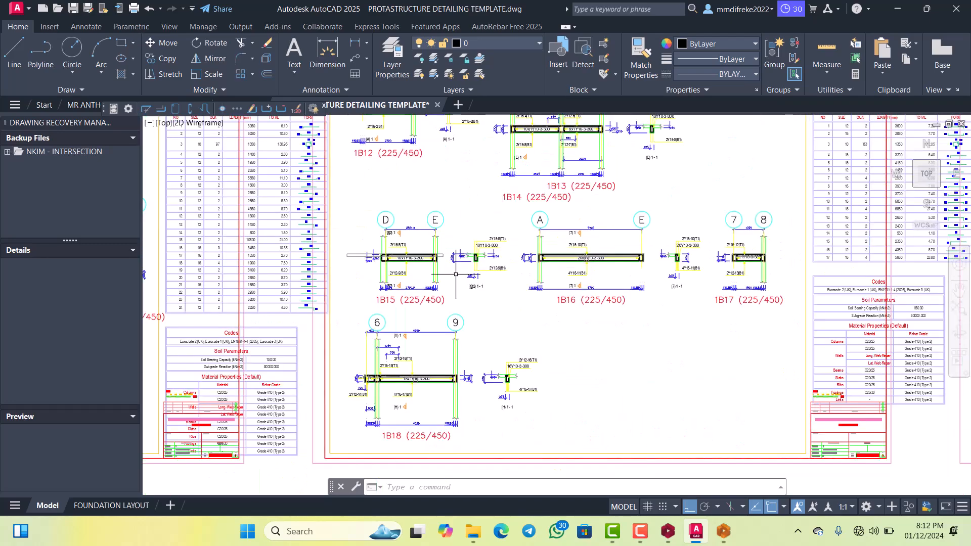
{"action": "scroll", "coordinate": [412, 235], "scroll_direction": "up", "scroll_amount": 8}
{"action": "scroll", "coordinate": [462, 231], "scroll_direction": "down", "scroll_amount": 4}
{"action": "scroll", "coordinate": [462, 230], "scroll_direction": "up", "scroll_amount": 4}
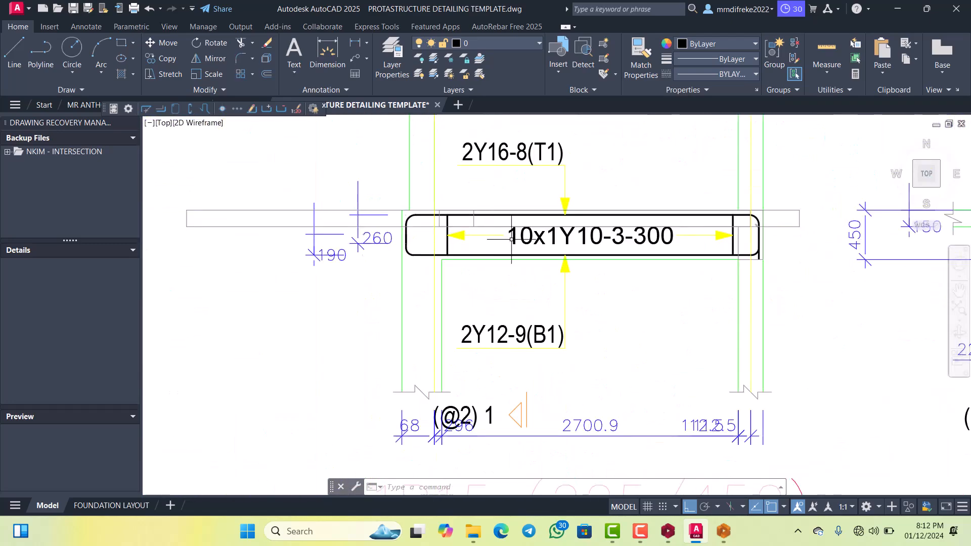
{"action": "scroll", "coordinate": [456, 243], "scroll_direction": "down", "scroll_amount": 9}
{"action": "scroll", "coordinate": [444, 259], "scroll_direction": "up", "scroll_amount": 3}
Examine the first storey 1 beam sheet, checking the bar labels and dimensions of the continuous beam 1B7 to 1B11.
{"action": "scroll", "coordinate": [443, 259], "scroll_direction": "up", "scroll_amount": 10}
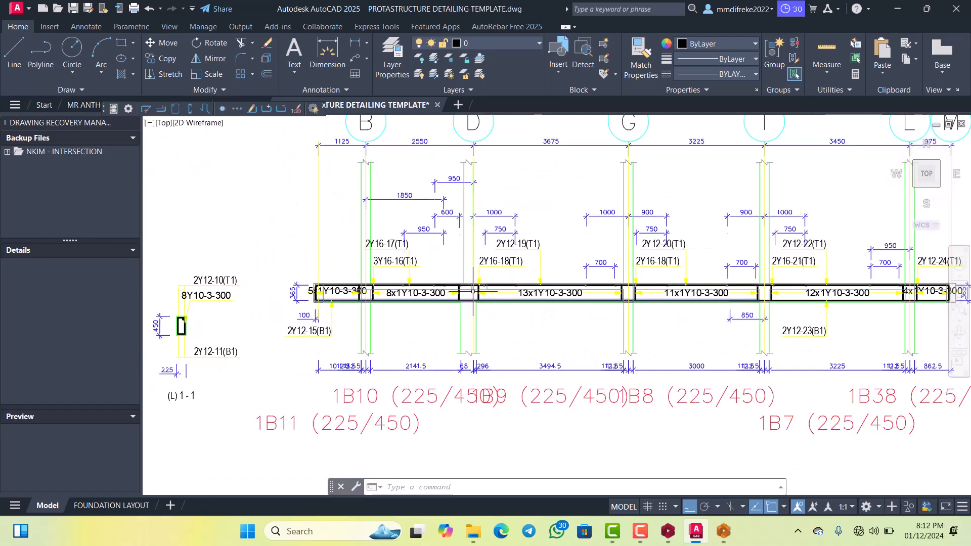
{"action": "scroll", "coordinate": [542, 238], "scroll_direction": "down", "scroll_amount": 8}
{"action": "scroll", "coordinate": [542, 238], "scroll_direction": "up", "scroll_amount": 7}
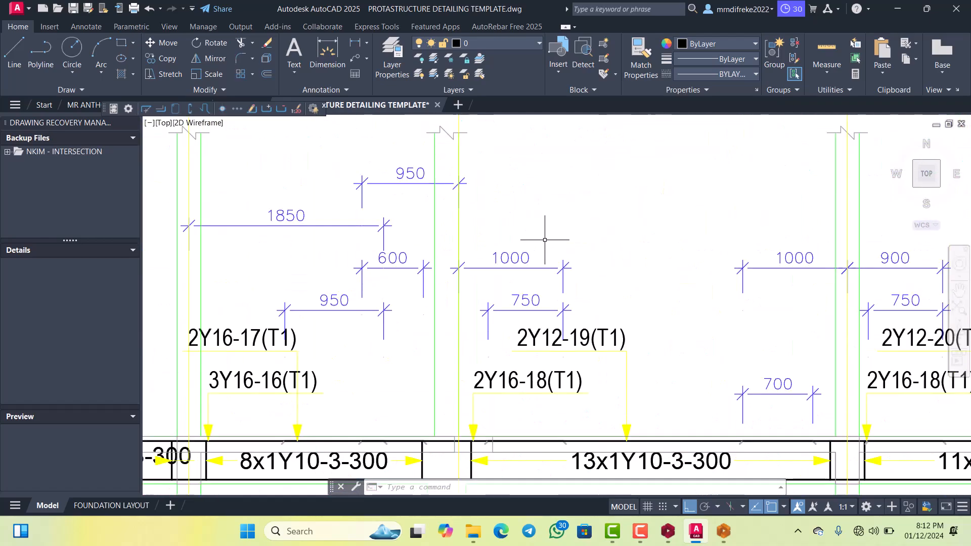
{"action": "scroll", "coordinate": [542, 303], "scroll_direction": "down", "scroll_amount": 2}
{"action": "scroll", "coordinate": [555, 296], "scroll_direction": "up", "scroll_amount": 3}
{"action": "scroll", "coordinate": [555, 296], "scroll_direction": "down", "scroll_amount": 8}
{"action": "scroll", "coordinate": [506, 314], "scroll_direction": "up", "scroll_amount": 7}
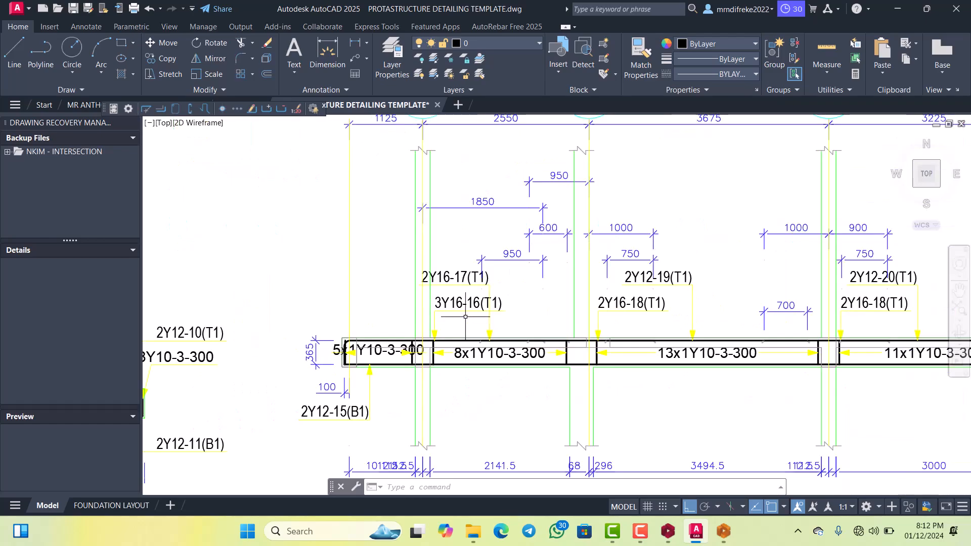
{"action": "scroll", "coordinate": [434, 338], "scroll_direction": "down", "scroll_amount": 8}
{"action": "scroll", "coordinate": [435, 337], "scroll_direction": "up", "scroll_amount": 2}
{"action": "scroll", "coordinate": [434, 337], "scroll_direction": "up", "scroll_amount": 5}
{"action": "scroll", "coordinate": [446, 326], "scroll_direction": "down", "scroll_amount": 12}
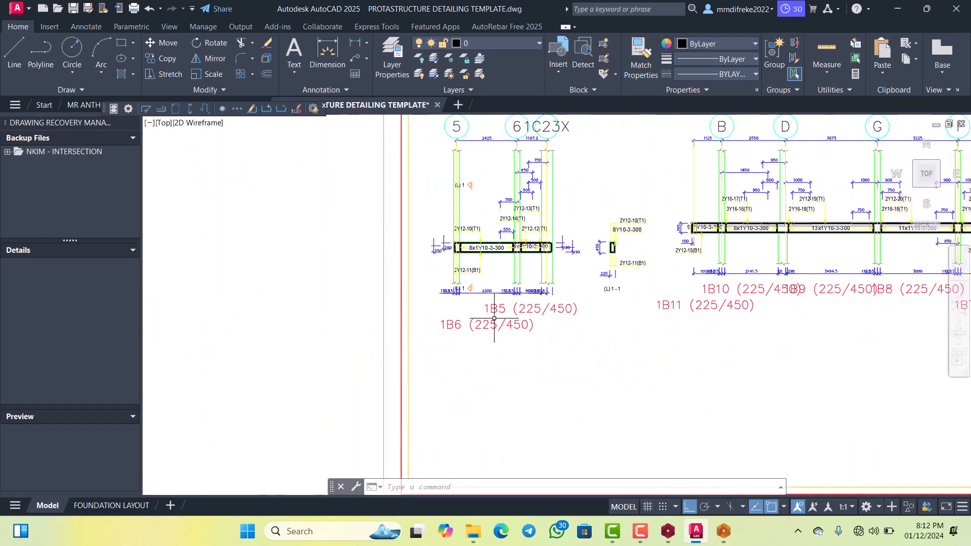
Examine the storey 0 foundation plan for its footing sizes, column labels and grid lines.
{"action": "scroll", "coordinate": [399, 273], "scroll_direction": "up", "scroll_amount": 12}
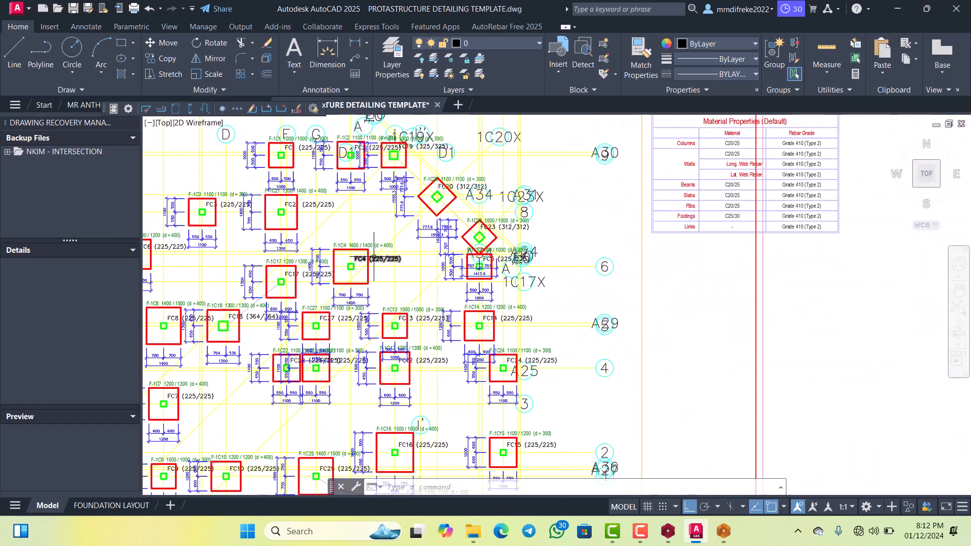
{"action": "scroll", "coordinate": [481, 265], "scroll_direction": "down", "scroll_amount": 2}
{"action": "scroll", "coordinate": [481, 265], "scroll_direction": "down", "scroll_amount": 8}
{"action": "scroll", "coordinate": [475, 268], "scroll_direction": "up", "scroll_amount": 8}
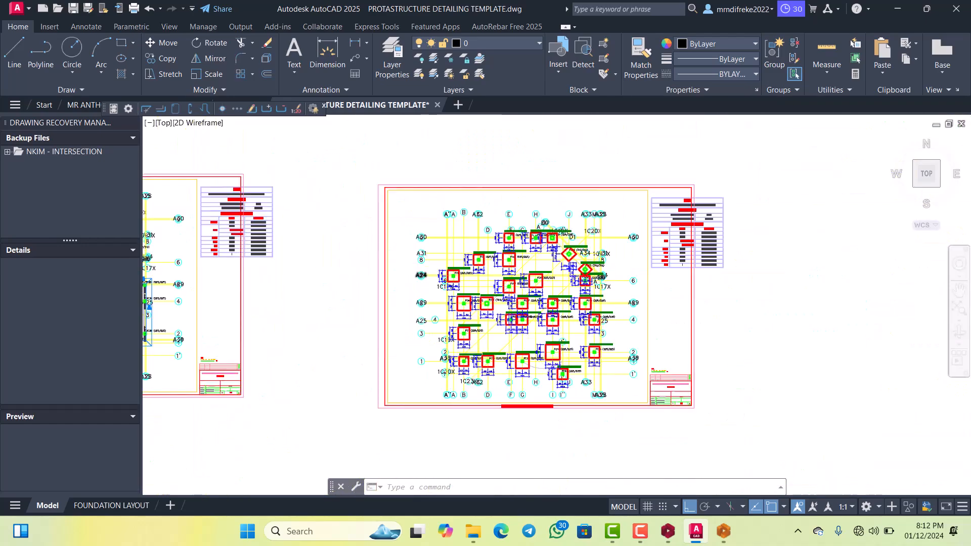
{"action": "scroll", "coordinate": [474, 276], "scroll_direction": "down", "scroll_amount": 6}
{"action": "scroll", "coordinate": [489, 276], "scroll_direction": "up", "scroll_amount": 6}
{"action": "scroll", "coordinate": [480, 273], "scroll_direction": "down", "scroll_amount": 10}
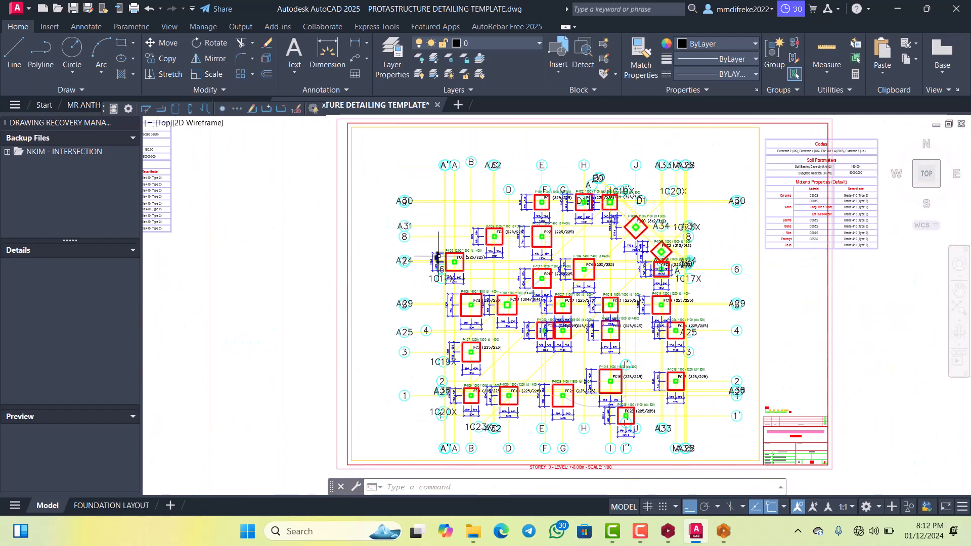
{"action": "scroll", "coordinate": [481, 273], "scroll_direction": "up", "scroll_amount": 5}
Examine the storey 2 form plan at level +6.00 m for its beams, columns, edge slabs and title block.
{"action": "scroll", "coordinate": [382, 235], "scroll_direction": "up", "scroll_amount": 7}
{"action": "scroll", "coordinate": [285, 251], "scroll_direction": "down", "scroll_amount": 1}
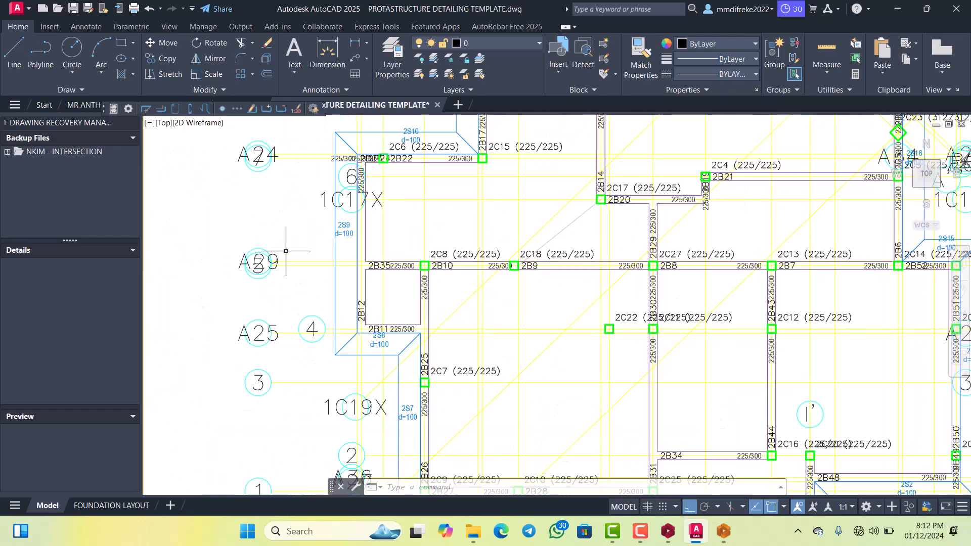
{"action": "scroll", "coordinate": [351, 254], "scroll_direction": "down", "scroll_amount": 3}
{"action": "scroll", "coordinate": [390, 365], "scroll_direction": "up", "scroll_amount": 5}
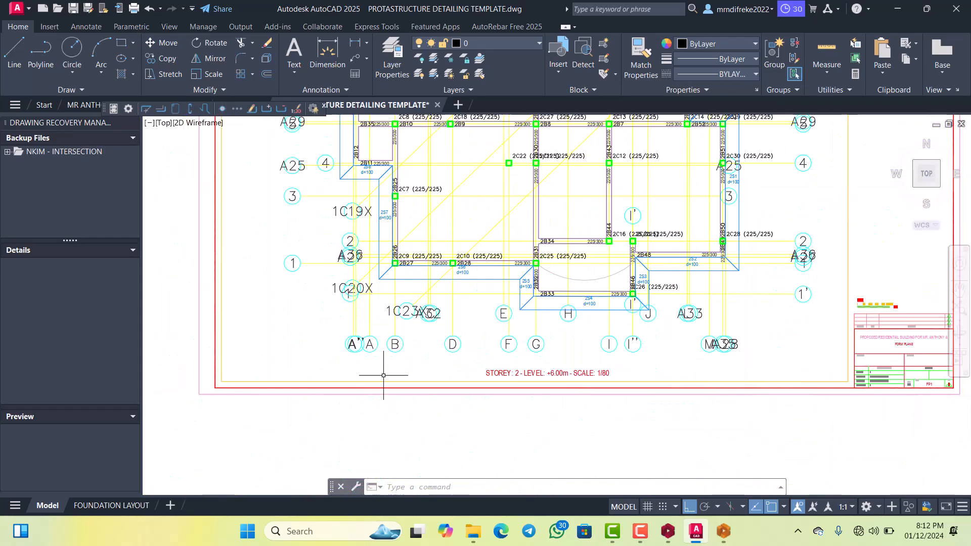
{"action": "scroll", "coordinate": [392, 357], "scroll_direction": "down", "scroll_amount": 10}
{"action": "scroll", "coordinate": [463, 305], "scroll_direction": "up", "scroll_amount": 7}
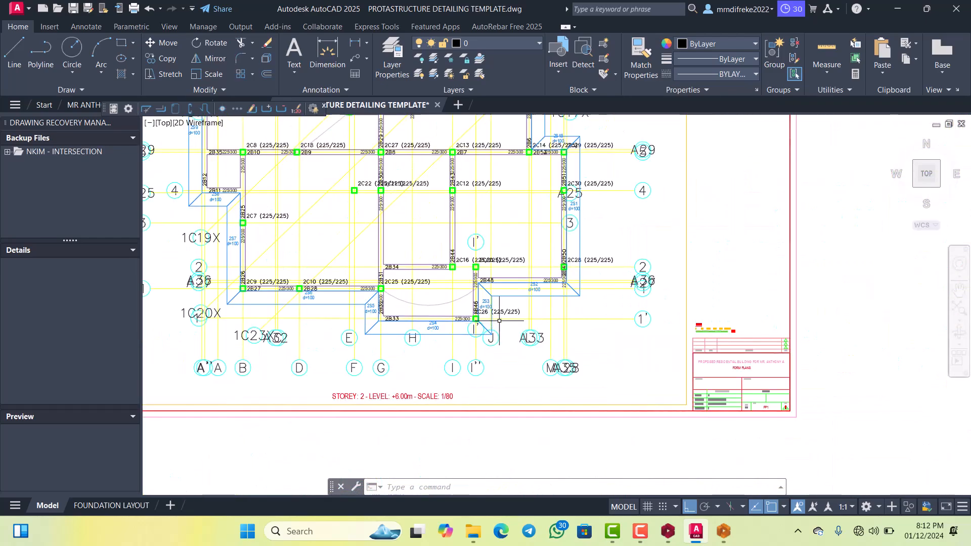
{"action": "scroll", "coordinate": [463, 304], "scroll_direction": "down", "scroll_amount": 5}
{"action": "scroll", "coordinate": [470, 293], "scroll_direction": "up", "scroll_amount": 4}
{"action": "scroll", "coordinate": [481, 278], "scroll_direction": "down", "scroll_amount": 7}
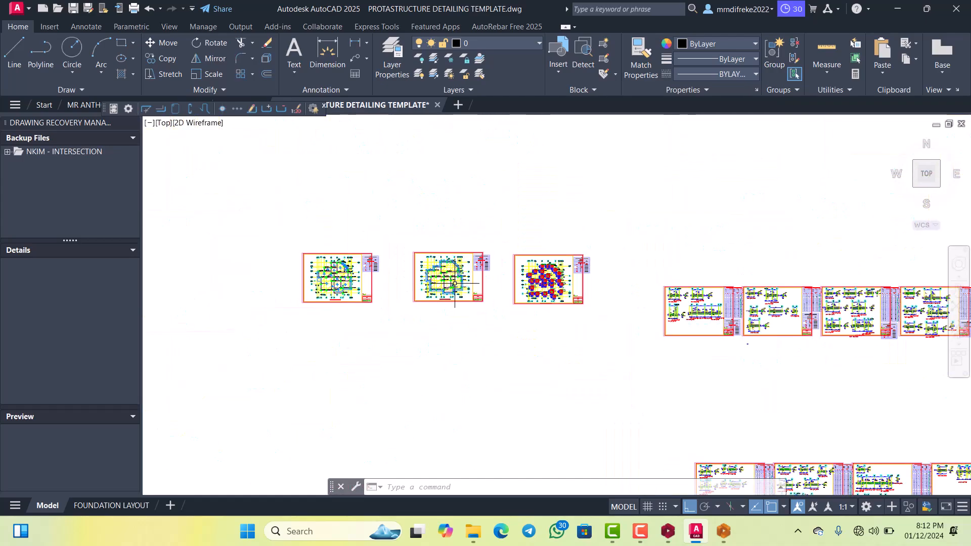
{"action": "scroll", "coordinate": [491, 264], "scroll_direction": "up", "scroll_amount": 4}
{"action": "scroll", "coordinate": [493, 264], "scroll_direction": "down", "scroll_amount": 6}
{"action": "scroll", "coordinate": [425, 304], "scroll_direction": "up", "scroll_amount": 5}
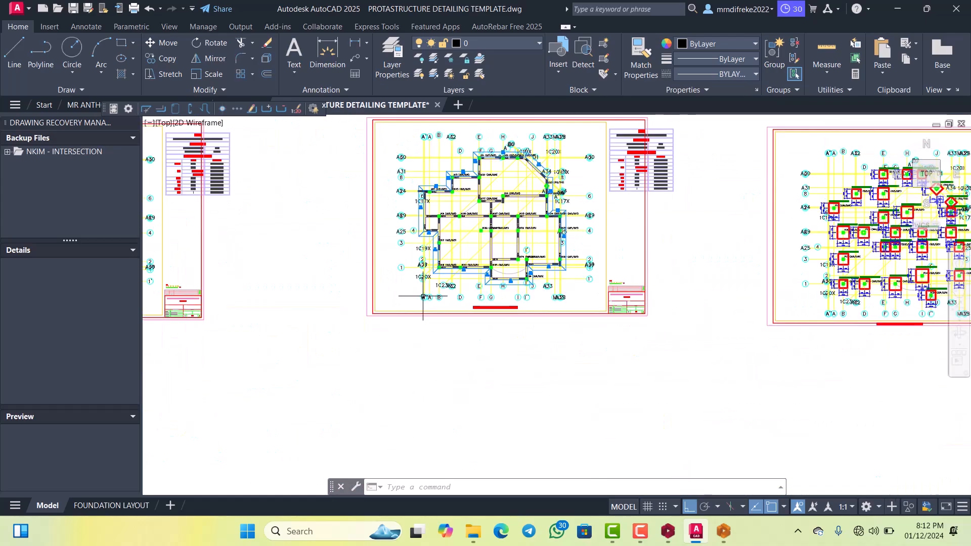
{"action": "scroll", "coordinate": [479, 264], "scroll_direction": "down", "scroll_amount": 3}
{"action": "scroll", "coordinate": [480, 263], "scroll_direction": "down", "scroll_amount": 2}
{"action": "scroll", "coordinate": [397, 271], "scroll_direction": "up", "scroll_amount": 5}
Examine the storey 1 form plan for its slab panels, beam and column labels and title block.
{"action": "scroll", "coordinate": [445, 238], "scroll_direction": "down", "scroll_amount": 2}
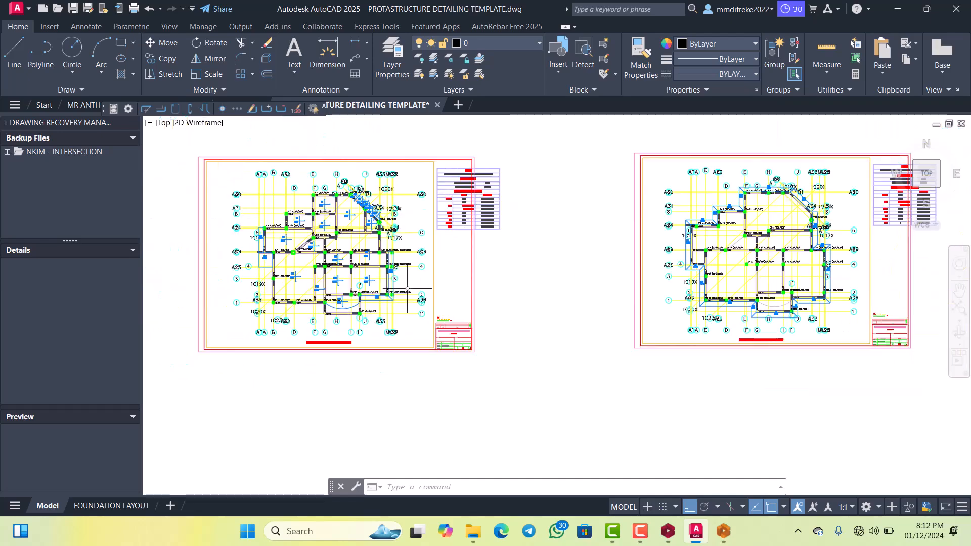
{"action": "scroll", "coordinate": [324, 242], "scroll_direction": "up", "scroll_amount": 2}
{"action": "scroll", "coordinate": [325, 242], "scroll_direction": "down", "scroll_amount": 3}
{"action": "scroll", "coordinate": [394, 236], "scroll_direction": "up", "scroll_amount": 4}
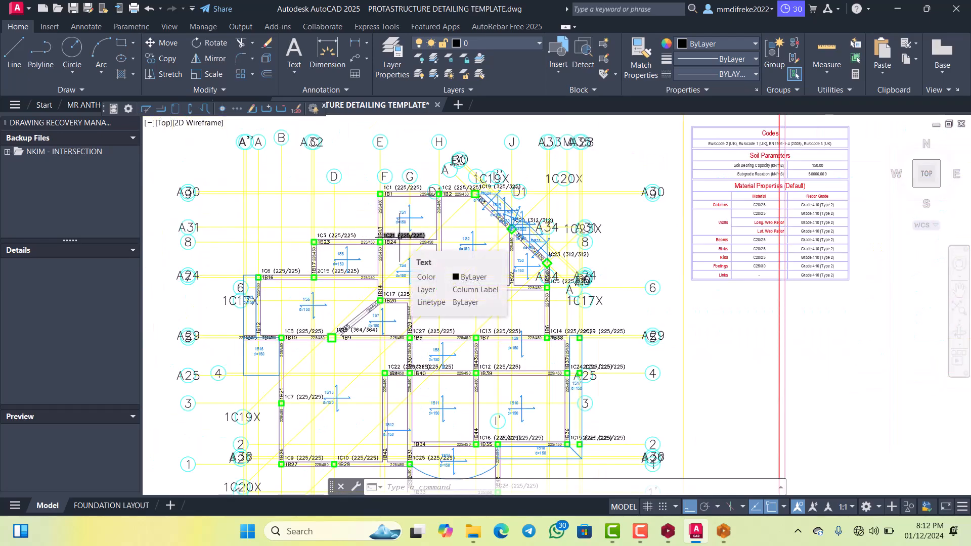
{"action": "scroll", "coordinate": [399, 236], "scroll_direction": "down", "scroll_amount": 4}
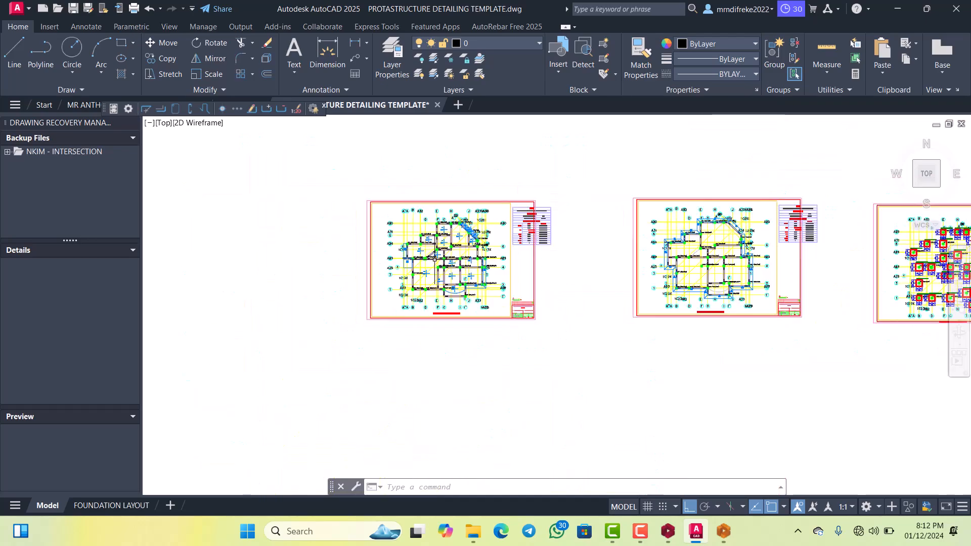
{"action": "scroll", "coordinate": [416, 232], "scroll_direction": "up", "scroll_amount": 9}
{"action": "scroll", "coordinate": [417, 232], "scroll_direction": "up", "scroll_amount": 2}
{"action": "scroll", "coordinate": [455, 233], "scroll_direction": "down", "scroll_amount": 8}
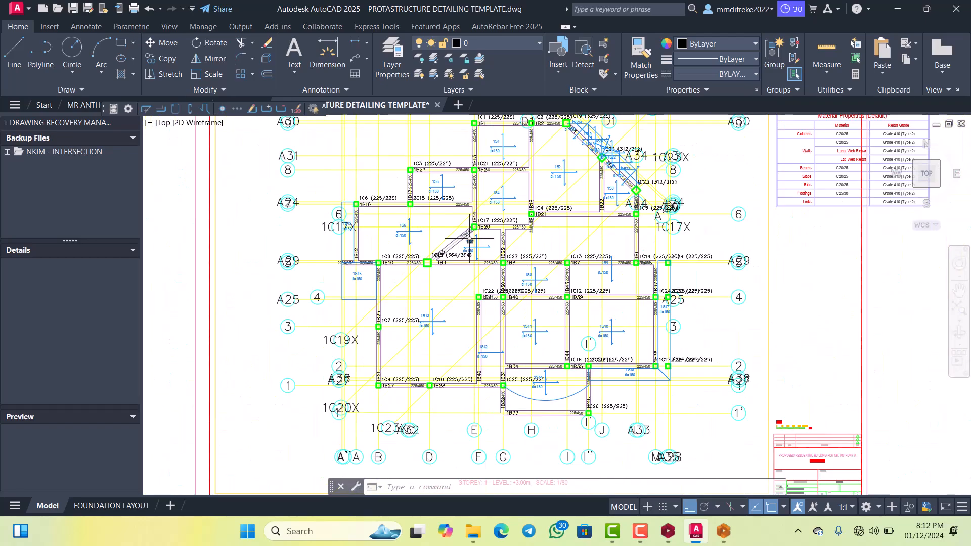
{"action": "scroll", "coordinate": [498, 233], "scroll_direction": "up", "scroll_amount": 4}
{"action": "scroll", "coordinate": [500, 234], "scroll_direction": "down", "scroll_amount": 4}
{"action": "scroll", "coordinate": [499, 234], "scroll_direction": "down", "scroll_amount": 6}
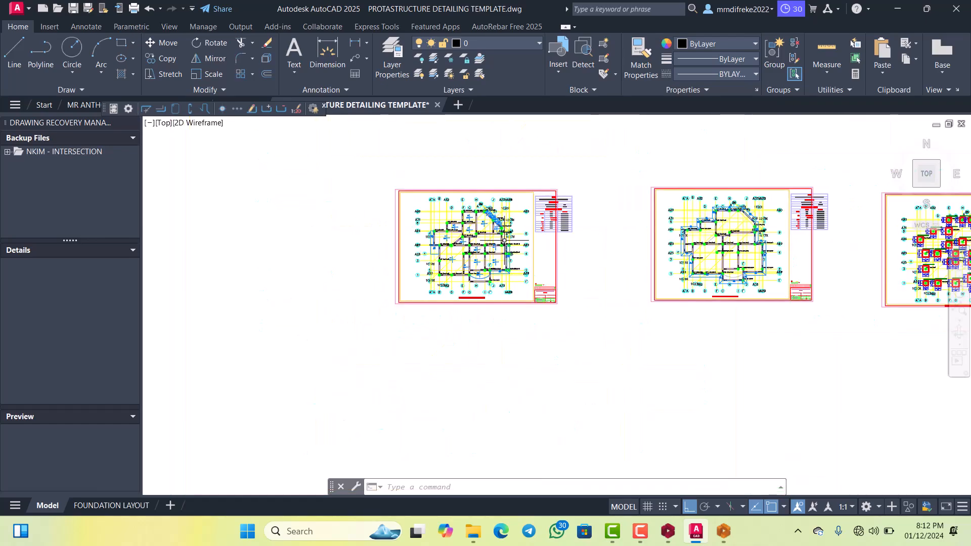
{"action": "scroll", "coordinate": [493, 223], "scroll_direction": "up", "scroll_amount": 6}
{"action": "scroll", "coordinate": [493, 223], "scroll_direction": "down", "scroll_amount": 6}
{"action": "scroll", "coordinate": [430, 238], "scroll_direction": "down", "scroll_amount": 6}
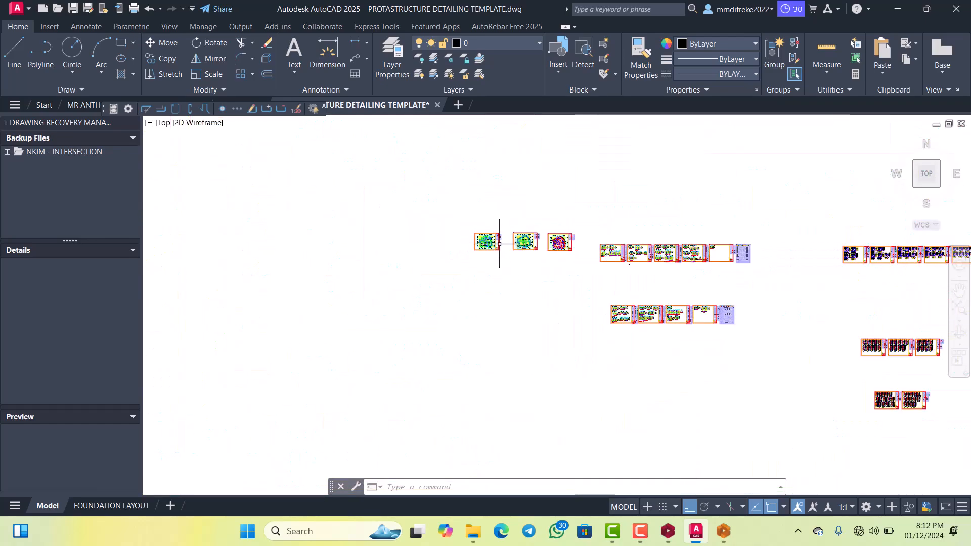
Recheck the foundation plan and review how the plan sheets are arranged beside the beam and column detail rows.
{"action": "scroll", "coordinate": [511, 240], "scroll_direction": "up", "scroll_amount": 6}
{"action": "scroll", "coordinate": [511, 240], "scroll_direction": "up", "scroll_amount": 6}
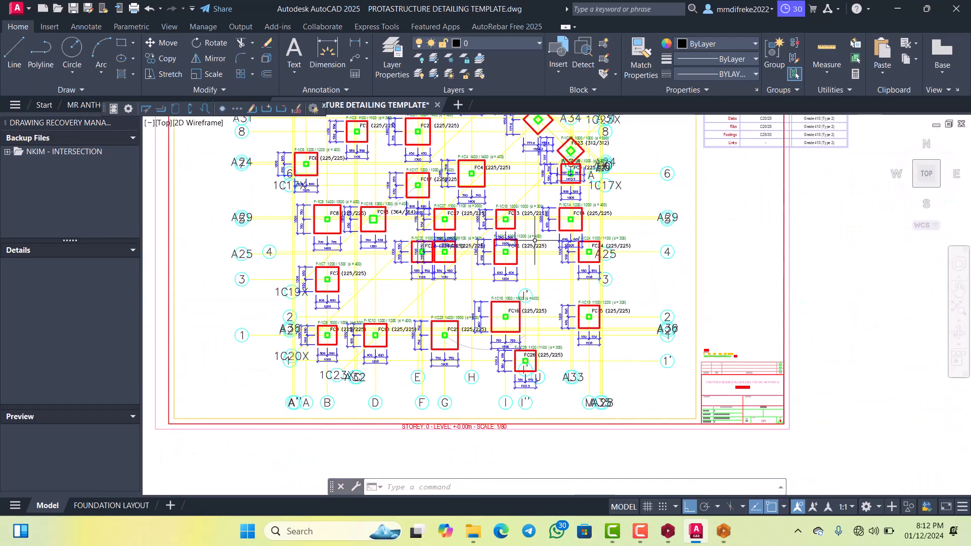
{"action": "scroll", "coordinate": [461, 199], "scroll_direction": "down", "scroll_amount": 4}
{"action": "scroll", "coordinate": [461, 199], "scroll_direction": "down", "scroll_amount": 5}
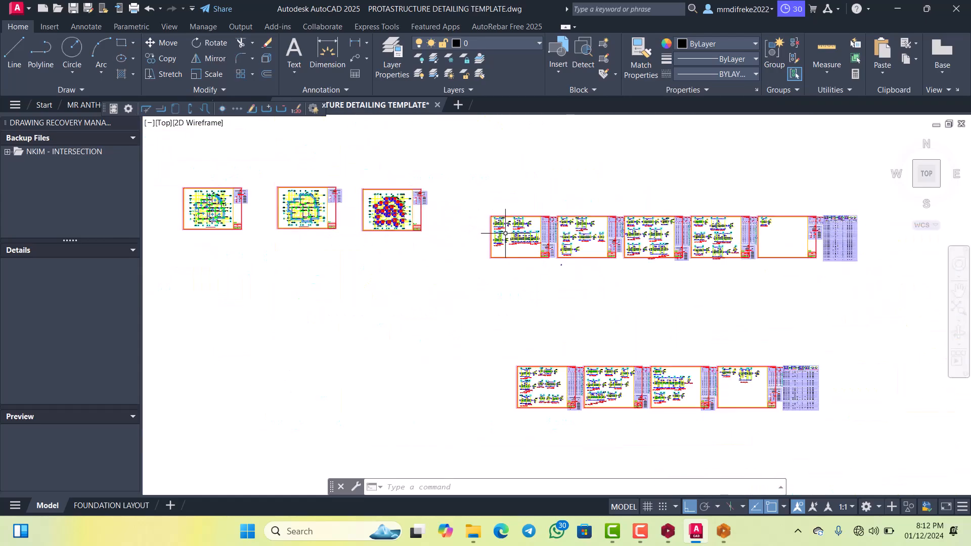
{"action": "scroll", "coordinate": [502, 223], "scroll_direction": "up", "scroll_amount": 3}
{"action": "scroll", "coordinate": [502, 237], "scroll_direction": "down", "scroll_amount": 5}
{"action": "scroll", "coordinate": [556, 243], "scroll_direction": "up", "scroll_amount": 3}
{"action": "scroll", "coordinate": [529, 218], "scroll_direction": "down", "scroll_amount": 4}
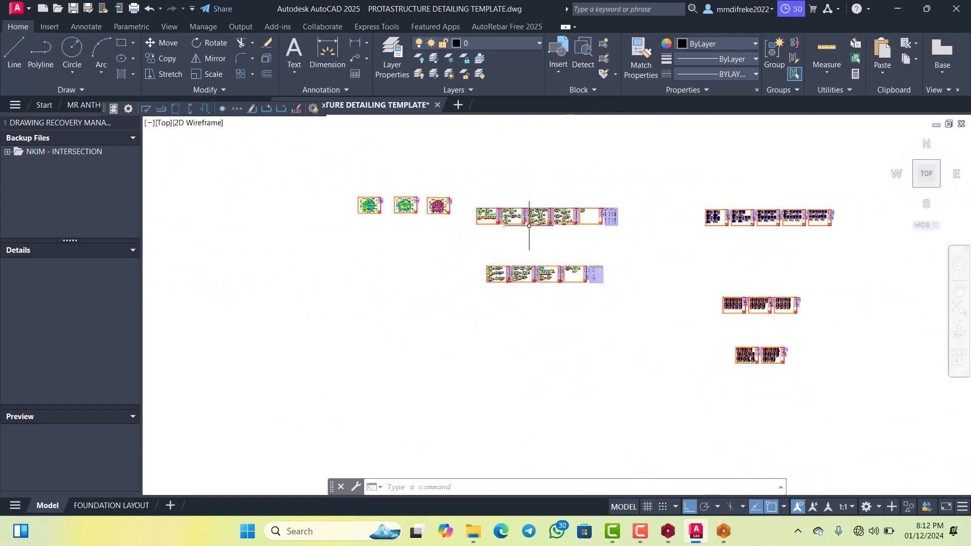
Examine the end of the storey 1 beam row, including the 1B46 sheet and the adjoining schedule.
{"action": "scroll", "coordinate": [580, 226], "scroll_direction": "up", "scroll_amount": 1}
{"action": "scroll", "coordinate": [500, 218], "scroll_direction": "up", "scroll_amount": 8}
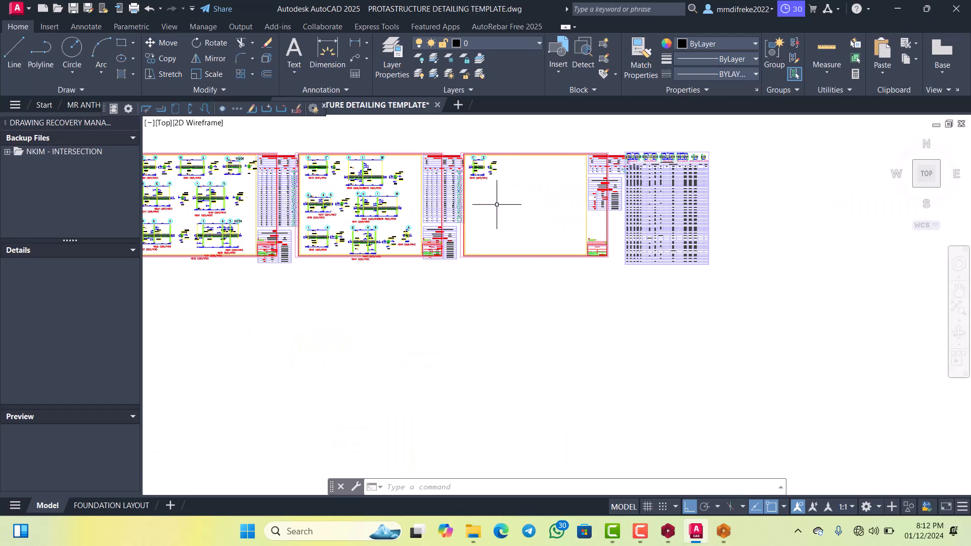
{"action": "scroll", "coordinate": [514, 210], "scroll_direction": "down", "scroll_amount": 2}
{"action": "scroll", "coordinate": [506, 188], "scroll_direction": "up", "scroll_amount": 1}
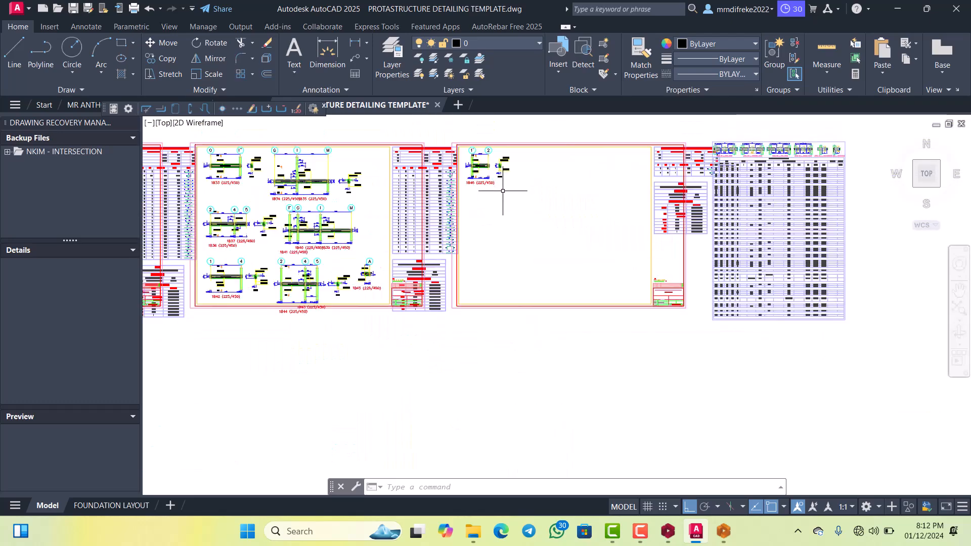
{"action": "scroll", "coordinate": [521, 206], "scroll_direction": "down", "scroll_amount": 1}
{"action": "scroll", "coordinate": [480, 173], "scroll_direction": "up", "scroll_amount": 4}
{"action": "scroll", "coordinate": [479, 172], "scroll_direction": "down", "scroll_amount": 3}
{"action": "scroll", "coordinate": [455, 187], "scroll_direction": "up", "scroll_amount": 2}
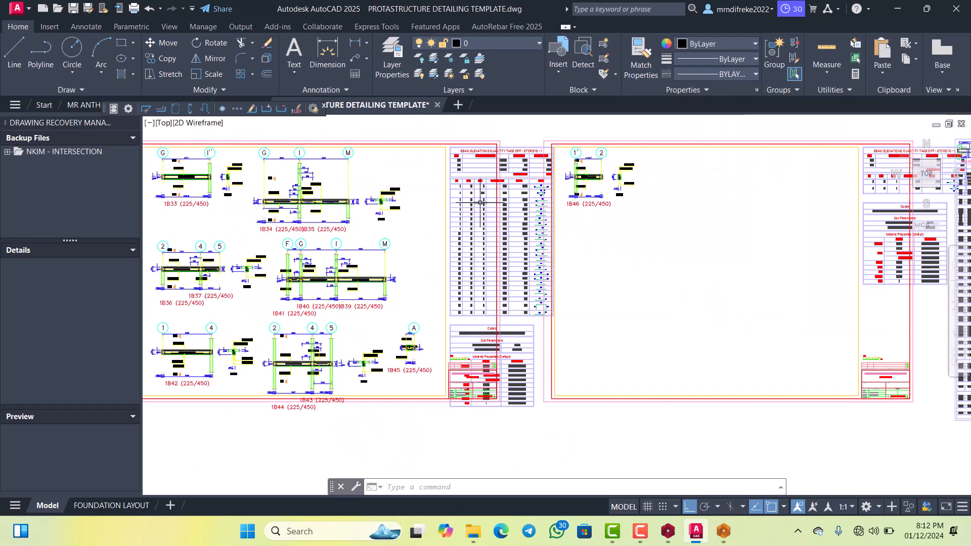
Examine the beam sheet containing 1B33 to 1B45, focusing on the reinforcement details of 1B34 and 1B35.
{"action": "scroll", "coordinate": [430, 195], "scroll_direction": "down", "scroll_amount": 1}
{"action": "scroll", "coordinate": [406, 200], "scroll_direction": "up", "scroll_amount": 4}
{"action": "scroll", "coordinate": [430, 207], "scroll_direction": "down", "scroll_amount": 3}
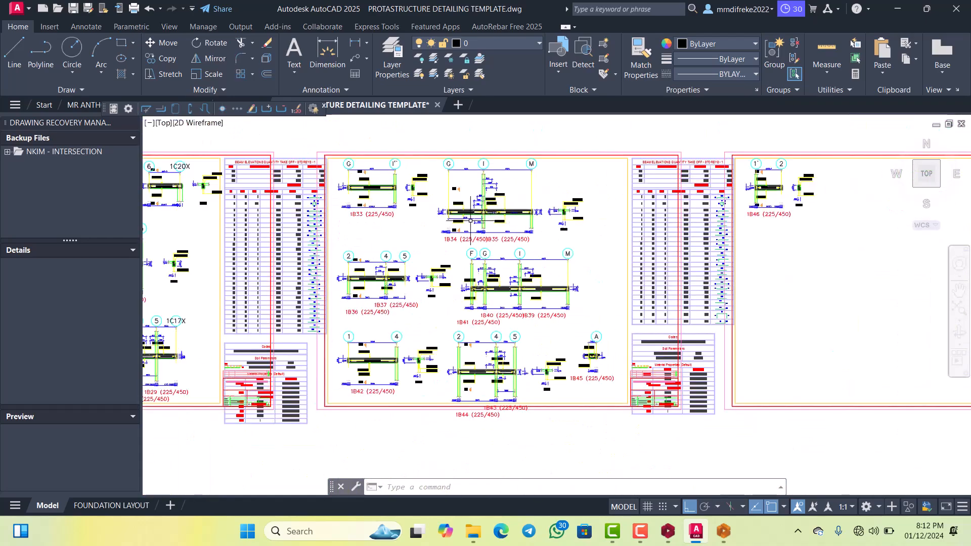
{"action": "scroll", "coordinate": [526, 227], "scroll_direction": "up", "scroll_amount": 4}
{"action": "scroll", "coordinate": [529, 237], "scroll_direction": "down", "scroll_amount": 3}
{"action": "scroll", "coordinate": [529, 236], "scroll_direction": "up", "scroll_amount": 3}
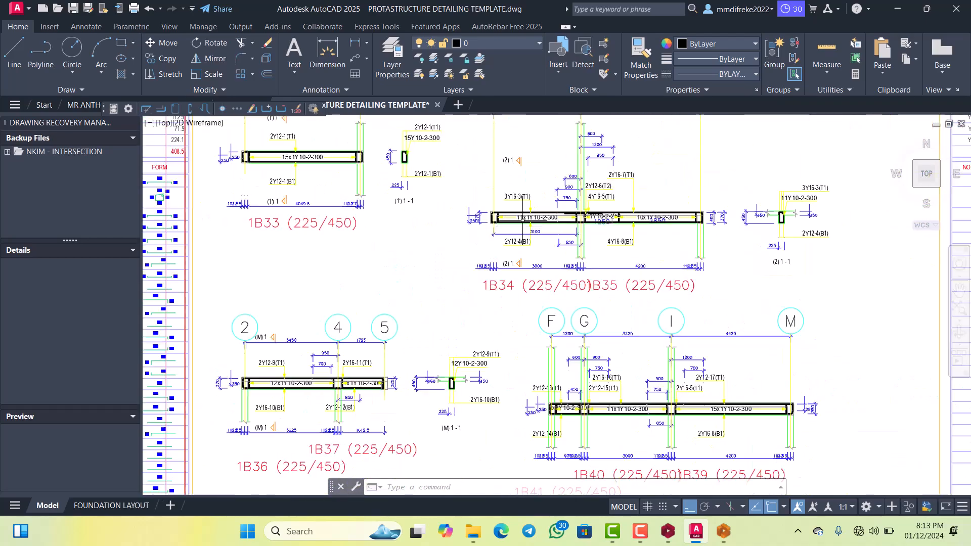
{"action": "scroll", "coordinate": [510, 207], "scroll_direction": "up", "scroll_amount": 3}
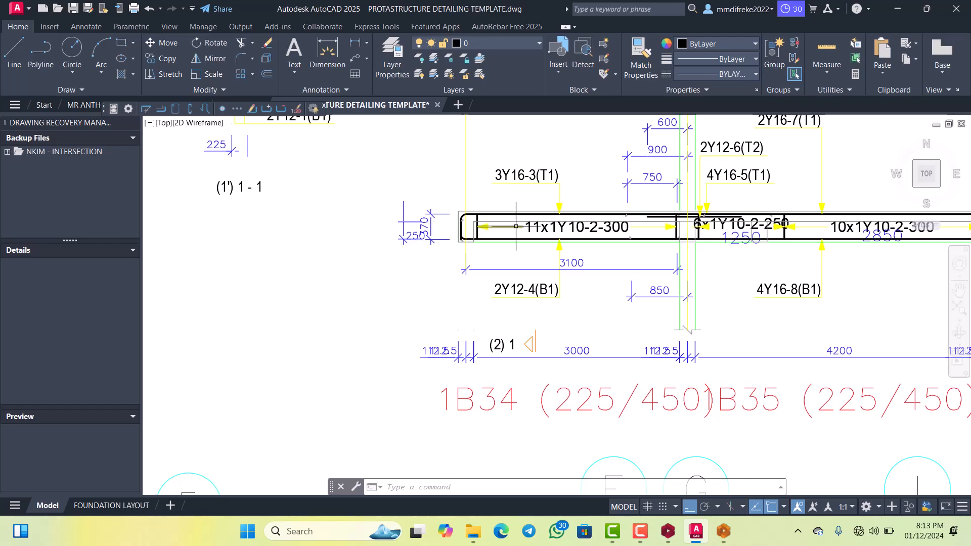
{"action": "scroll", "coordinate": [564, 228], "scroll_direction": "down", "scroll_amount": 3}
{"action": "scroll", "coordinate": [615, 231], "scroll_direction": "up", "scroll_amount": 3}
{"action": "scroll", "coordinate": [615, 232], "scroll_direction": "down", "scroll_amount": 5}
{"action": "scroll", "coordinate": [612, 238], "scroll_direction": "up", "scroll_amount": 6}
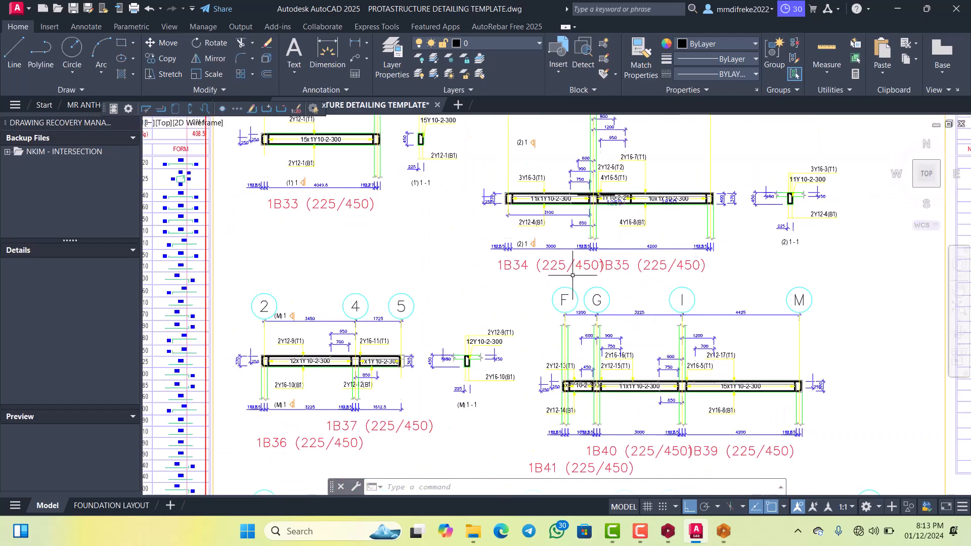
Return to the first storey 1 beam sheet and examine the details of beams 1B1 to 1B4.
{"action": "scroll", "coordinate": [607, 246], "scroll_direction": "down", "scroll_amount": 3}
{"action": "scroll", "coordinate": [607, 247], "scroll_direction": "down", "scroll_amount": 8}
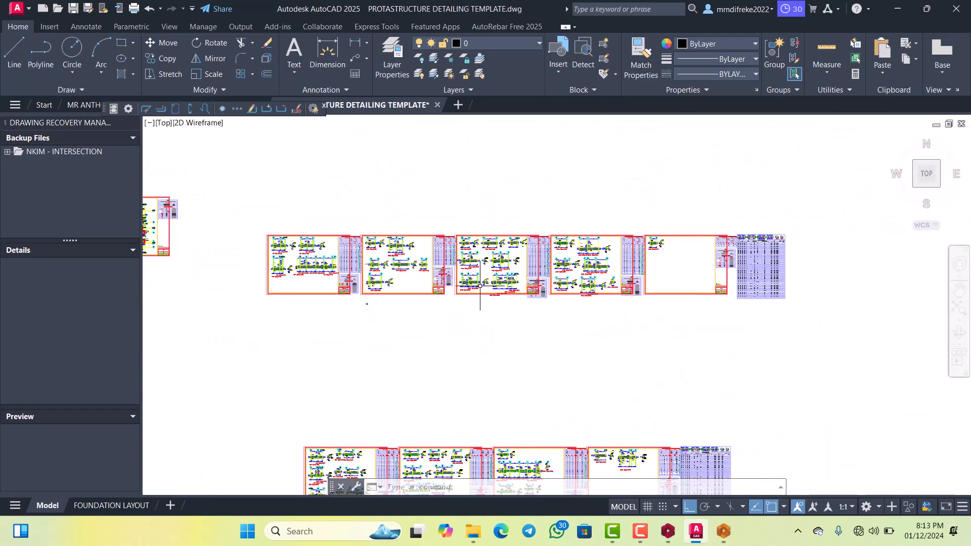
{"action": "scroll", "coordinate": [509, 253], "scroll_direction": "up", "scroll_amount": 7}
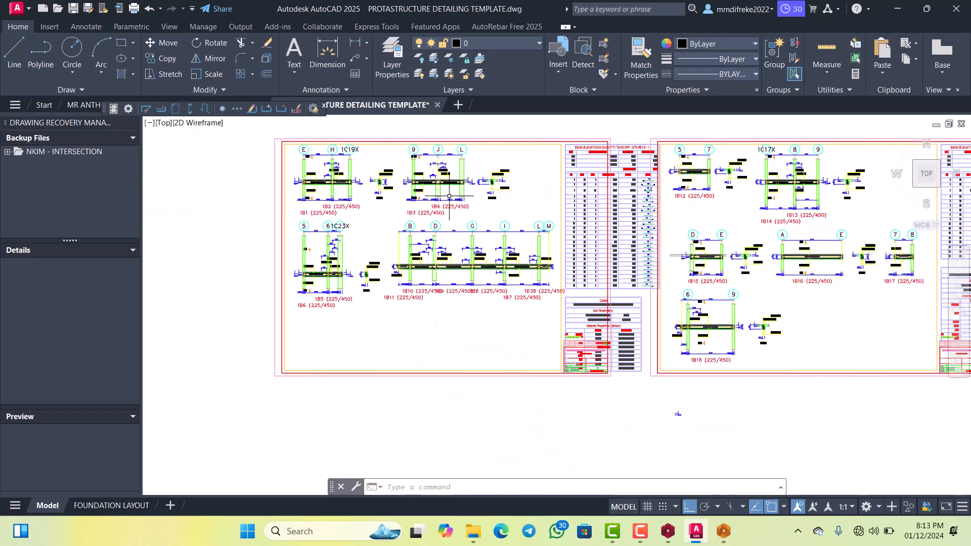
{"action": "scroll", "coordinate": [391, 212], "scroll_direction": "down", "scroll_amount": 2}
{"action": "scroll", "coordinate": [391, 213], "scroll_direction": "up", "scroll_amount": 6}
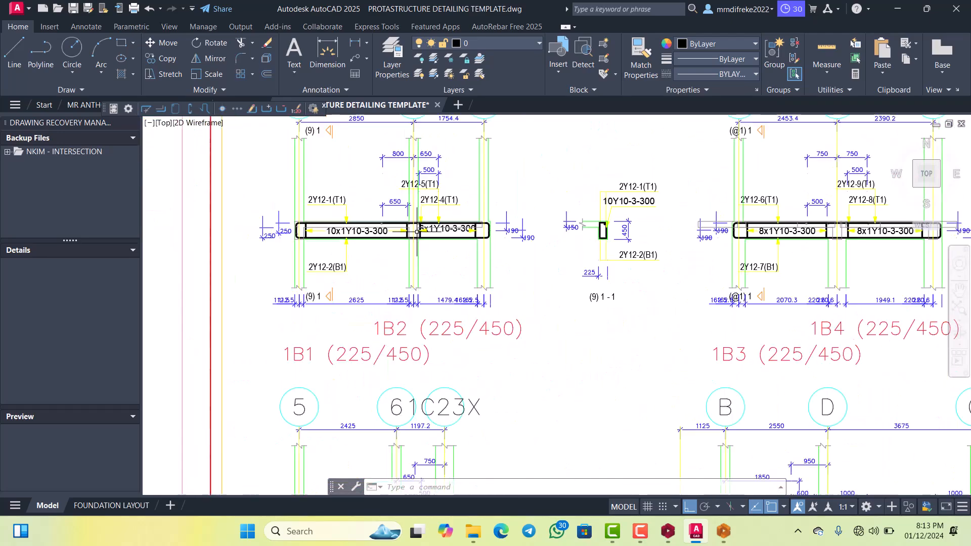
{"action": "scroll", "coordinate": [438, 241], "scroll_direction": "down", "scroll_amount": 5}
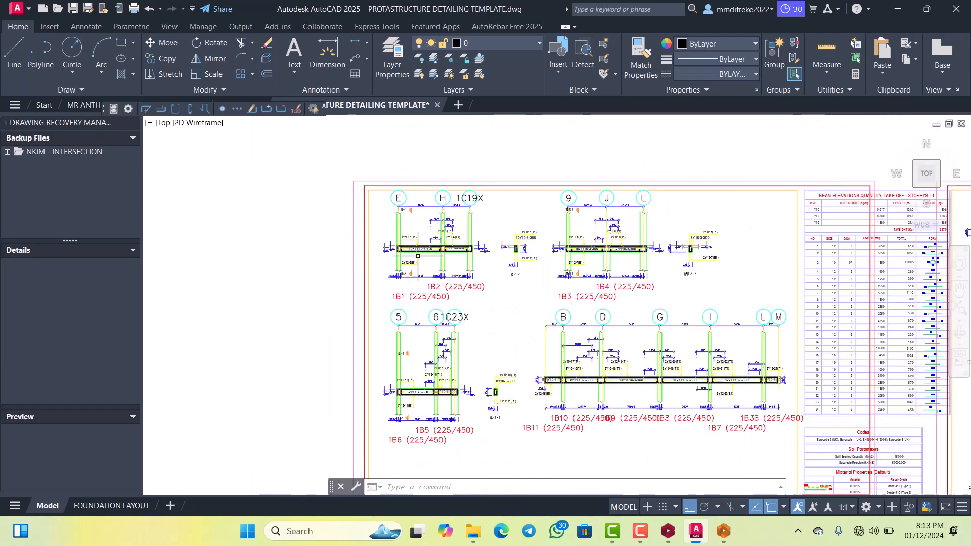
Examine the reinforcement elevations of beams 1B1 to 1B4 together with their 1-1 cross-sections on the first storey 1 sheet.
{"action": "scroll", "coordinate": [417, 236], "scroll_direction": "up", "scroll_amount": 5}
{"action": "scroll", "coordinate": [532, 247], "scroll_direction": "down", "scroll_amount": 5}
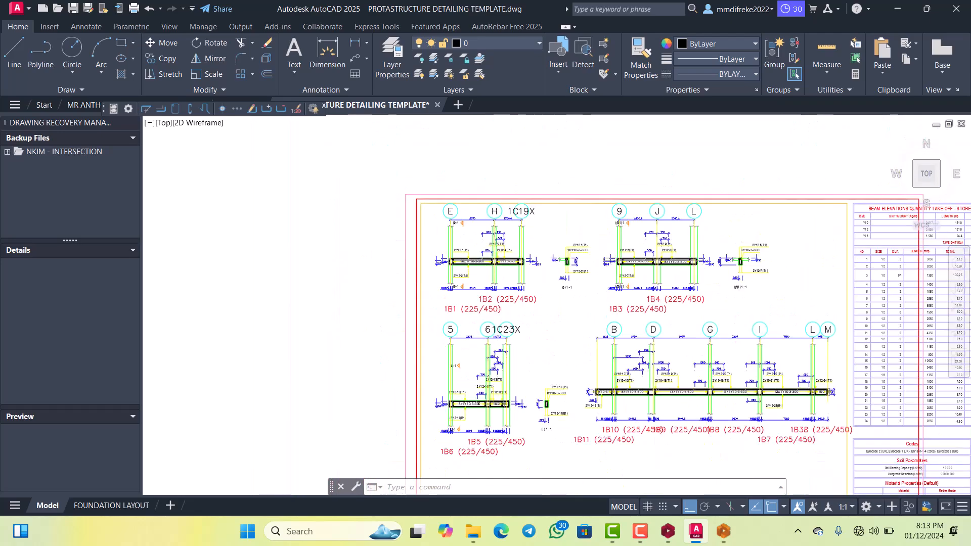
{"action": "scroll", "coordinate": [491, 221], "scroll_direction": "up", "scroll_amount": 7}
{"action": "scroll", "coordinate": [430, 238], "scroll_direction": "down", "scroll_amount": 3}
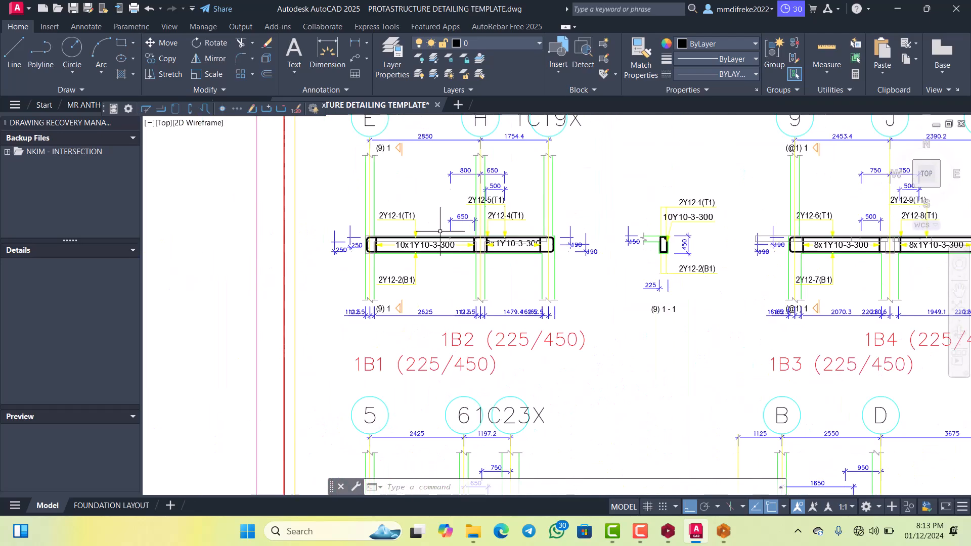
{"action": "scroll", "coordinate": [479, 220], "scroll_direction": "down", "scroll_amount": 2}
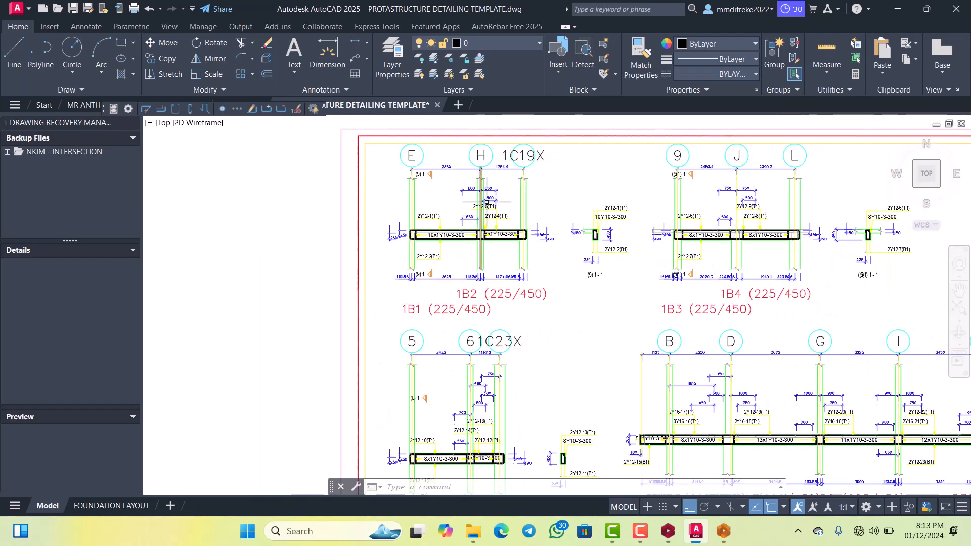
{"action": "scroll", "coordinate": [485, 213], "scroll_direction": "up", "scroll_amount": 4}
{"action": "scroll", "coordinate": [498, 213], "scroll_direction": "down", "scroll_amount": 4}
{"action": "scroll", "coordinate": [511, 217], "scroll_direction": "up", "scroll_amount": 4}
{"action": "scroll", "coordinate": [510, 217], "scroll_direction": "down", "scroll_amount": 4}
{"action": "scroll", "coordinate": [602, 233], "scroll_direction": "up", "scroll_amount": 8}
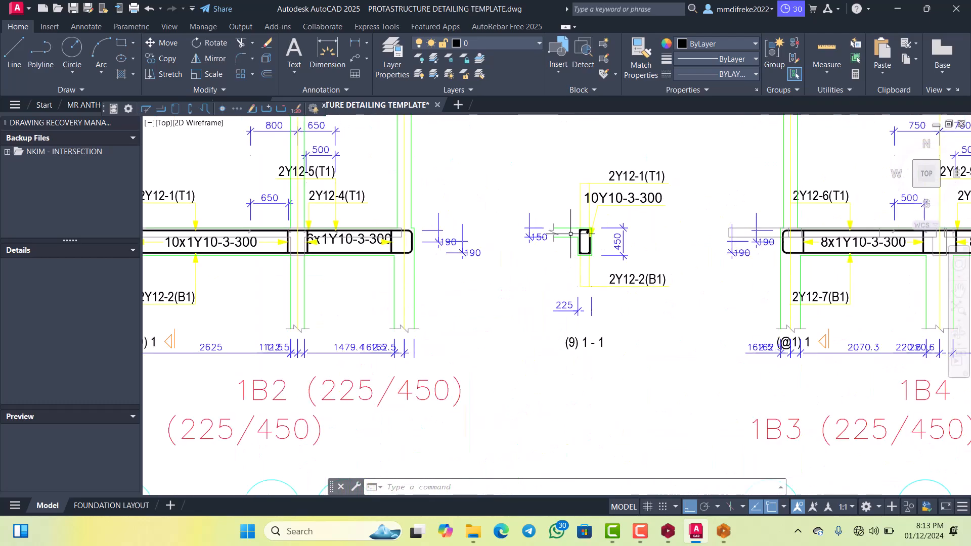
{"action": "scroll", "coordinate": [517, 240], "scroll_direction": "down", "scroll_amount": 8}
{"action": "scroll", "coordinate": [548, 220], "scroll_direction": "up", "scroll_amount": 4}
{"action": "scroll", "coordinate": [547, 220], "scroll_direction": "down", "scroll_amount": 2}
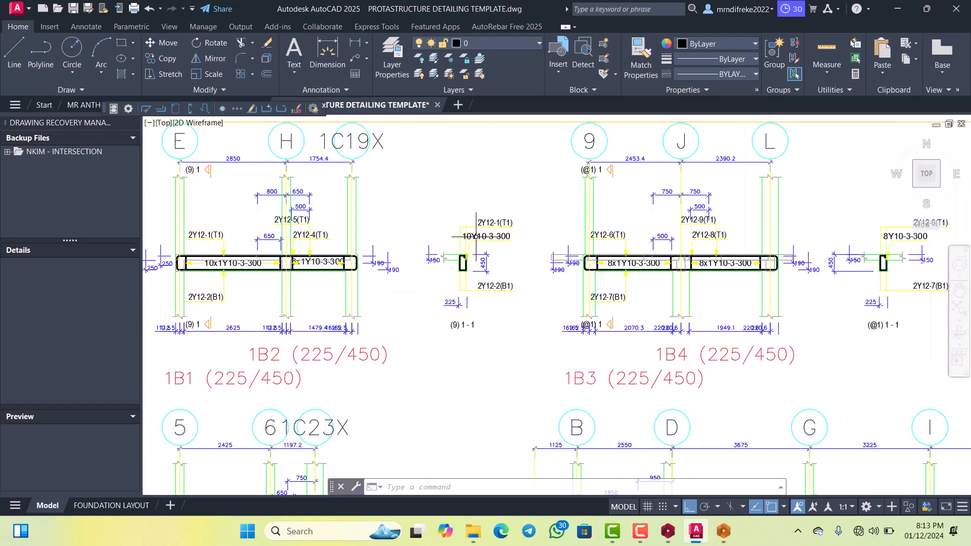
{"action": "scroll", "coordinate": [556, 223], "scroll_direction": "down", "scroll_amount": 2}
{"action": "scroll", "coordinate": [565, 225], "scroll_direction": "up", "scroll_amount": 2}
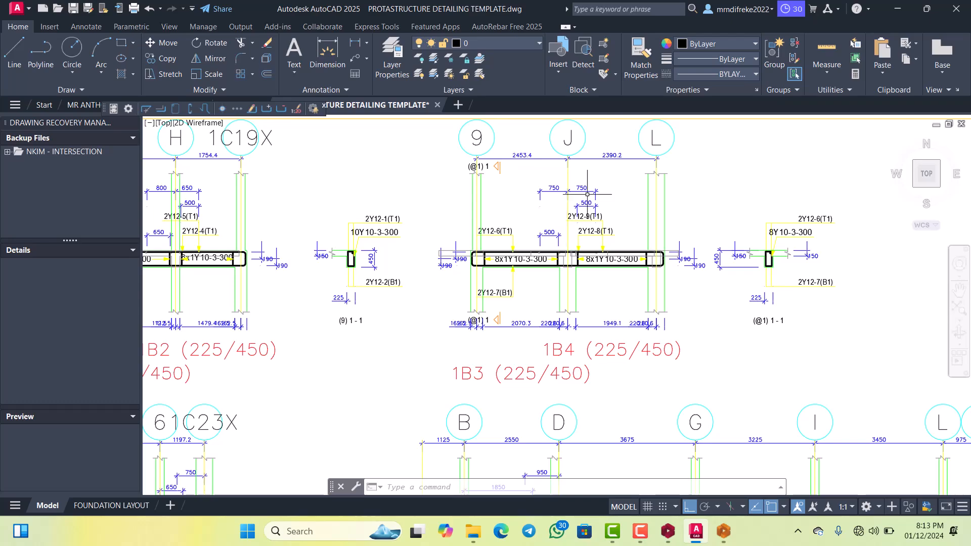
Review the first storey 1 beam sheet alongside the neighbouring sheet containing beams 1B12 to 1B18.
{"action": "scroll", "coordinate": [532, 249], "scroll_direction": "down", "scroll_amount": 6}
{"action": "scroll", "coordinate": [549, 243], "scroll_direction": "up", "scroll_amount": 4}
{"action": "scroll", "coordinate": [536, 252], "scroll_direction": "down", "scroll_amount": 6}
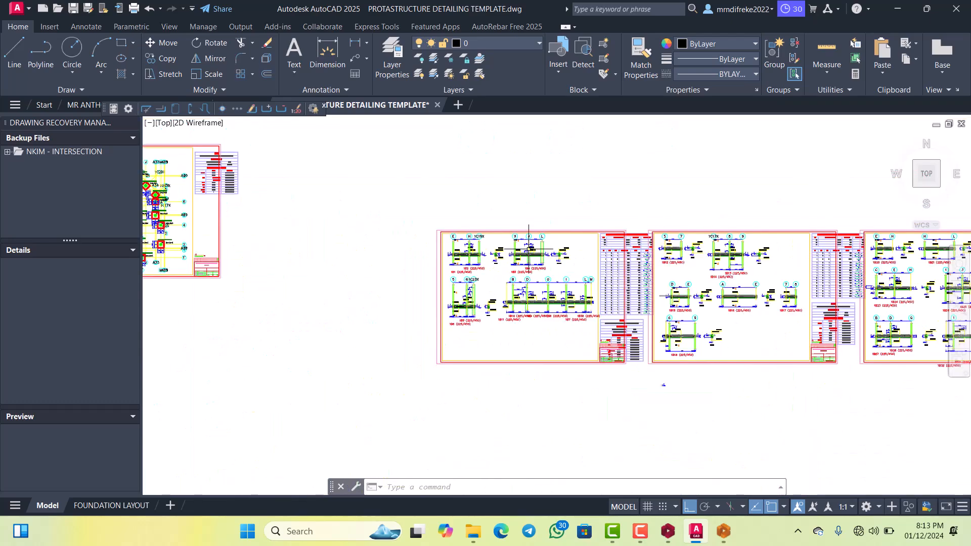
{"action": "scroll", "coordinate": [590, 241], "scroll_direction": "up", "scroll_amount": 4}
{"action": "scroll", "coordinate": [590, 241], "scroll_direction": "down", "scroll_amount": 5}
{"action": "scroll", "coordinate": [559, 210], "scroll_direction": "up", "scroll_amount": 5}
{"action": "scroll", "coordinate": [562, 214], "scroll_direction": "down", "scroll_amount": 5}
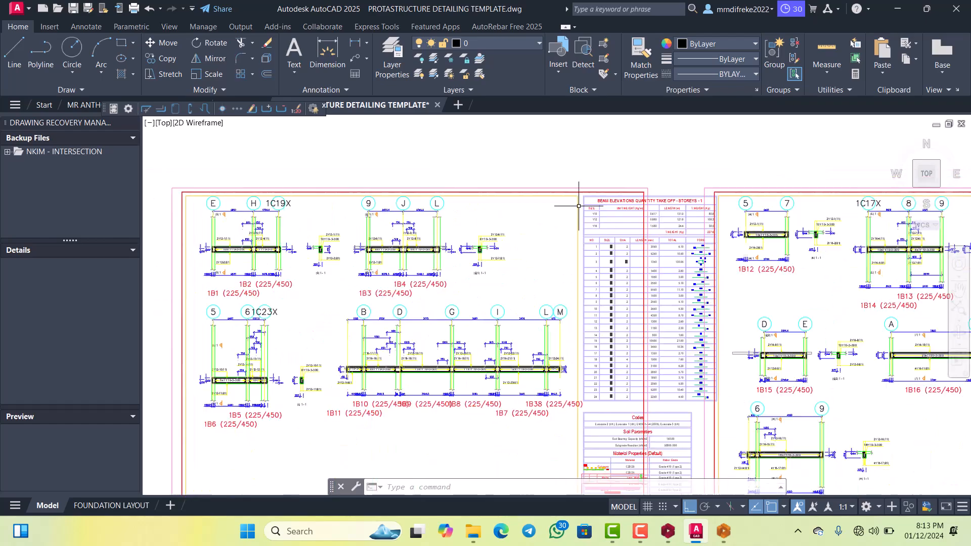
{"action": "scroll", "coordinate": [561, 209], "scroll_direction": "up", "scroll_amount": 5}
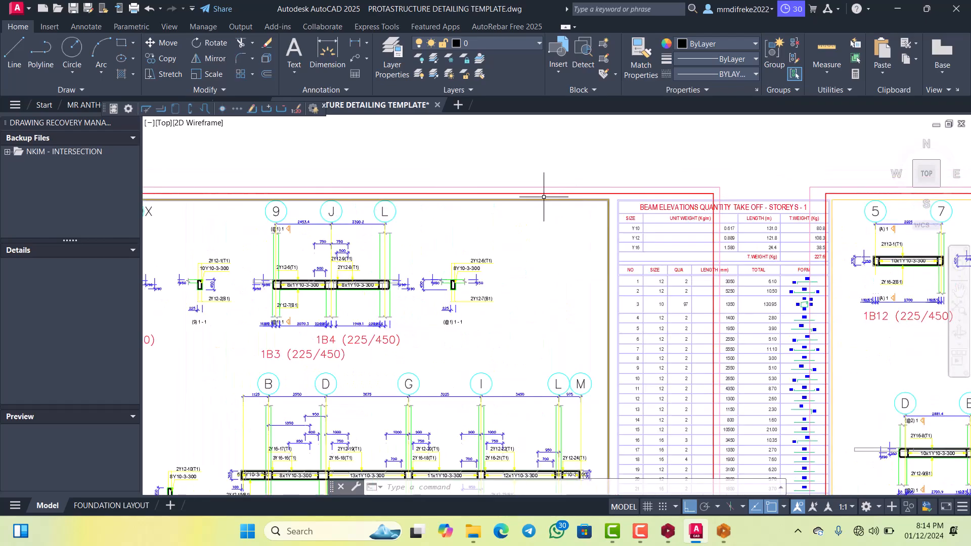
{"action": "scroll", "coordinate": [546, 200], "scroll_direction": "down", "scroll_amount": 5}
{"action": "scroll", "coordinate": [555, 208], "scroll_direction": "up", "scroll_amount": 5}
{"action": "scroll", "coordinate": [550, 207], "scroll_direction": "down", "scroll_amount": 4}
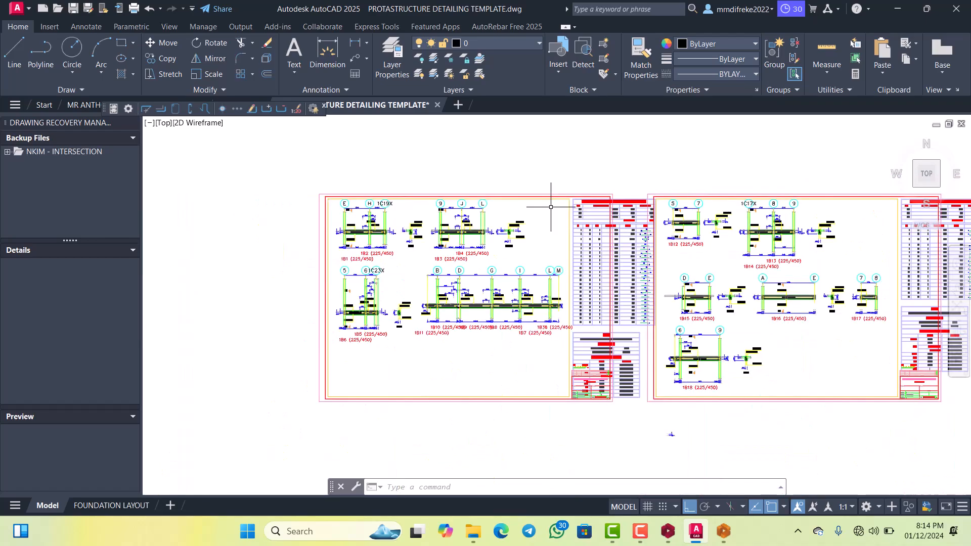
Examine the storey 1 beam quantity take-off table and its fit between the first two sheet frames.
{"action": "scroll", "coordinate": [552, 202], "scroll_direction": "up", "scroll_amount": 6}
{"action": "scroll", "coordinate": [553, 201], "scroll_direction": "down", "scroll_amount": 6}
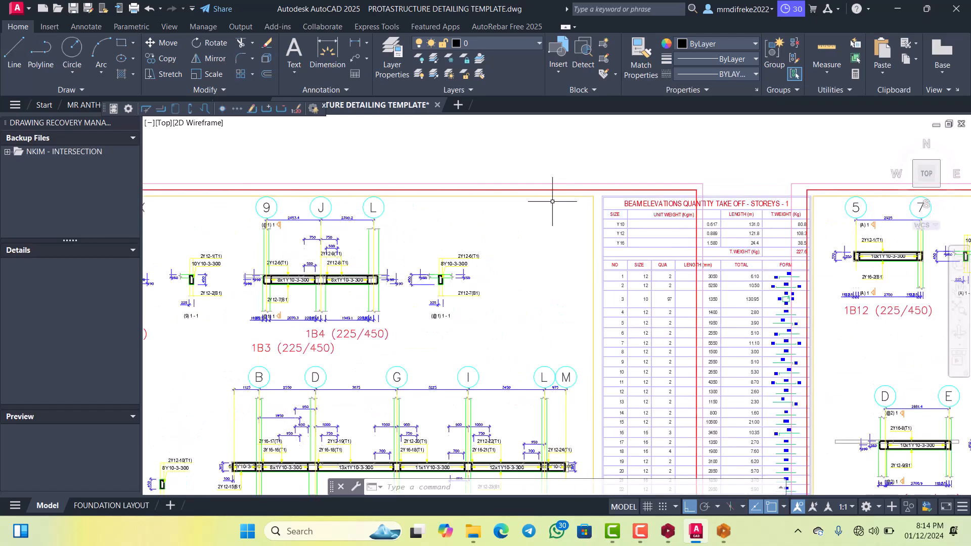
{"action": "scroll", "coordinate": [552, 205], "scroll_direction": "up", "scroll_amount": 5}
{"action": "scroll", "coordinate": [548, 206], "scroll_direction": "down", "scroll_amount": 5}
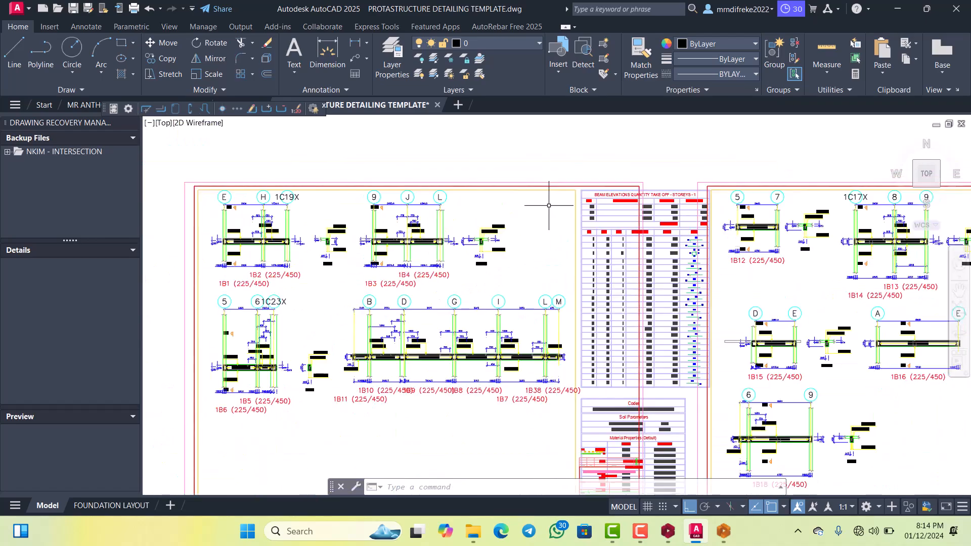
{"action": "scroll", "coordinate": [547, 206], "scroll_direction": "up", "scroll_amount": 5}
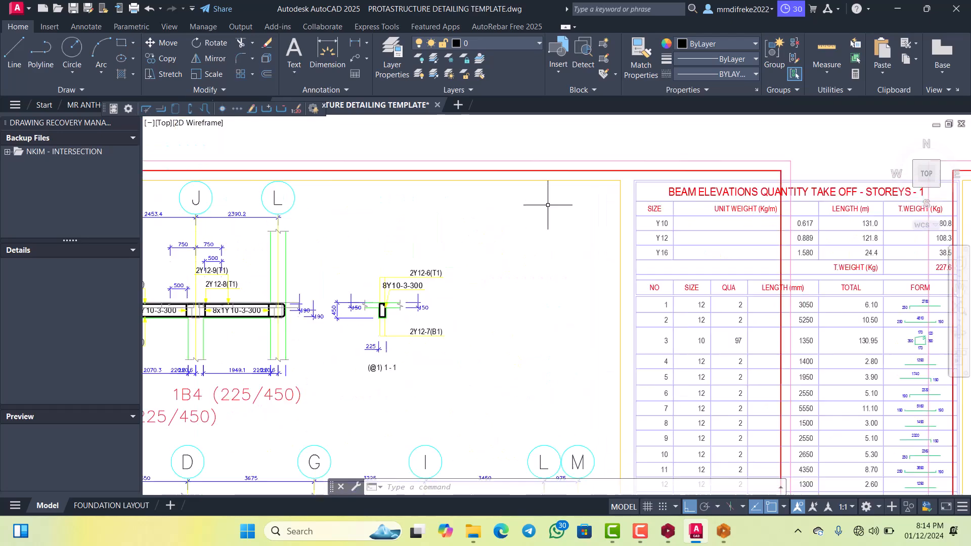
{"action": "scroll", "coordinate": [548, 206], "scroll_direction": "down", "scroll_amount": 5}
{"action": "scroll", "coordinate": [549, 206], "scroll_direction": "up", "scroll_amount": 3}
{"action": "scroll", "coordinate": [548, 207], "scroll_direction": "up", "scroll_amount": 2}
{"action": "scroll", "coordinate": [548, 208], "scroll_direction": "down", "scroll_amount": 2}
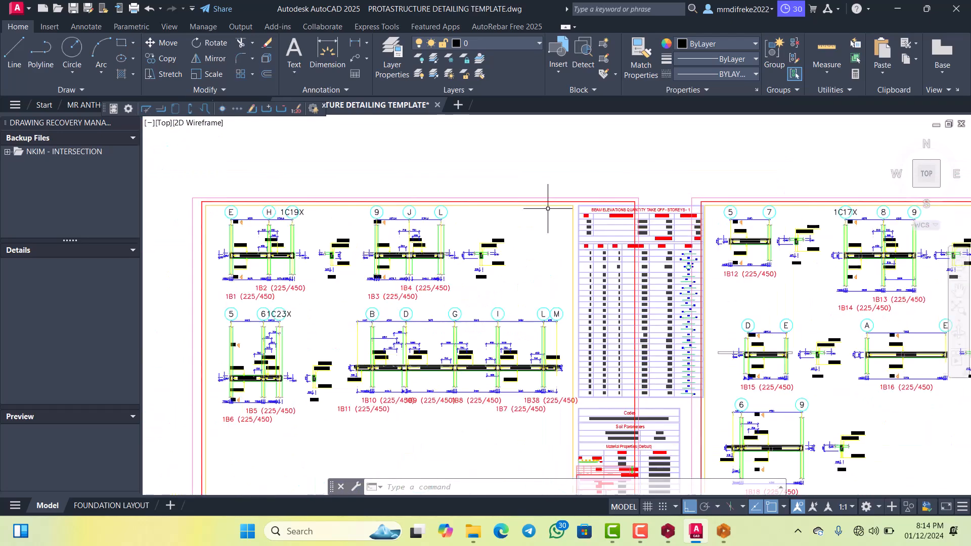
{"action": "scroll", "coordinate": [548, 209], "scroll_direction": "down", "scroll_amount": 6}
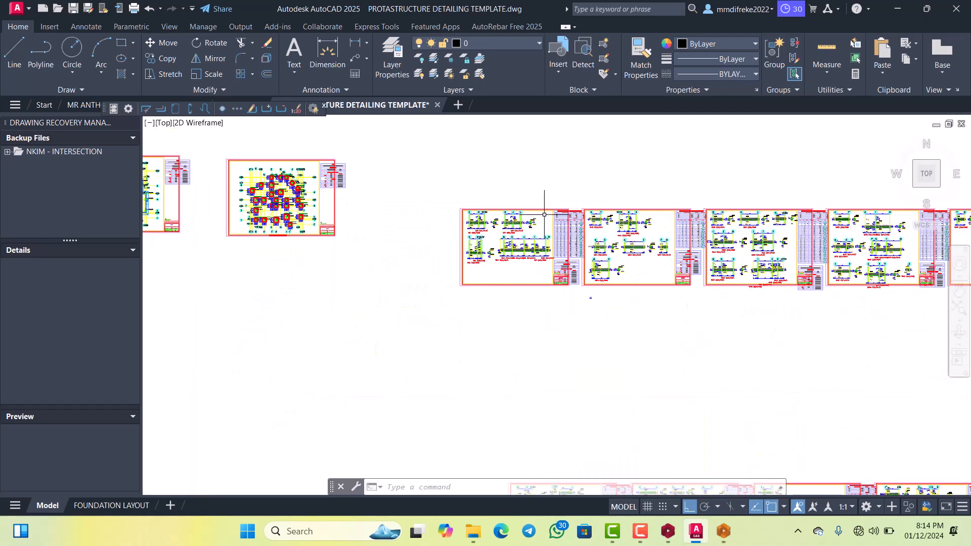
{"action": "scroll", "coordinate": [546, 213], "scroll_direction": "up", "scroll_amount": 6}
{"action": "scroll", "coordinate": [545, 215], "scroll_direction": "down", "scroll_amount": 3}
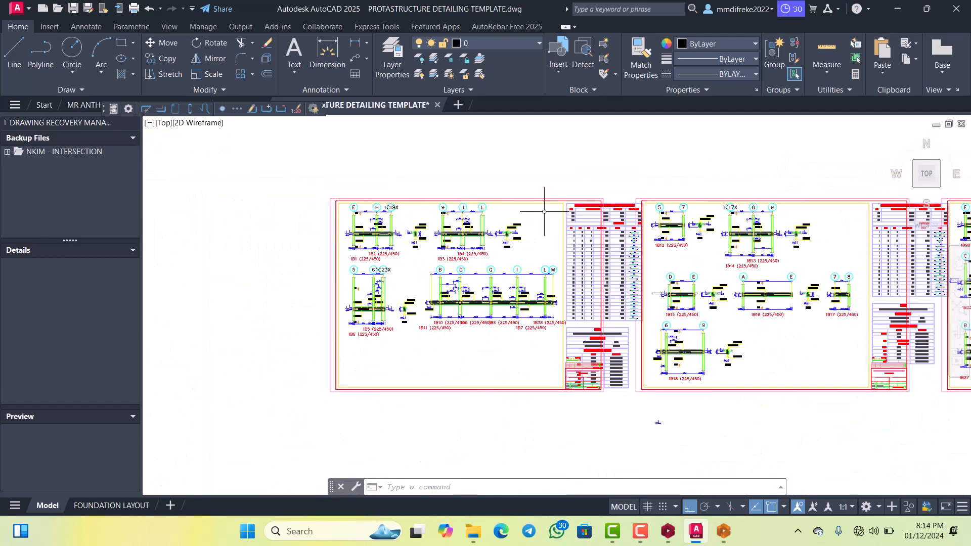
{"action": "scroll", "coordinate": [544, 219], "scroll_direction": "up", "scroll_amount": 3}
{"action": "scroll", "coordinate": [545, 224], "scroll_direction": "down", "scroll_amount": 4}
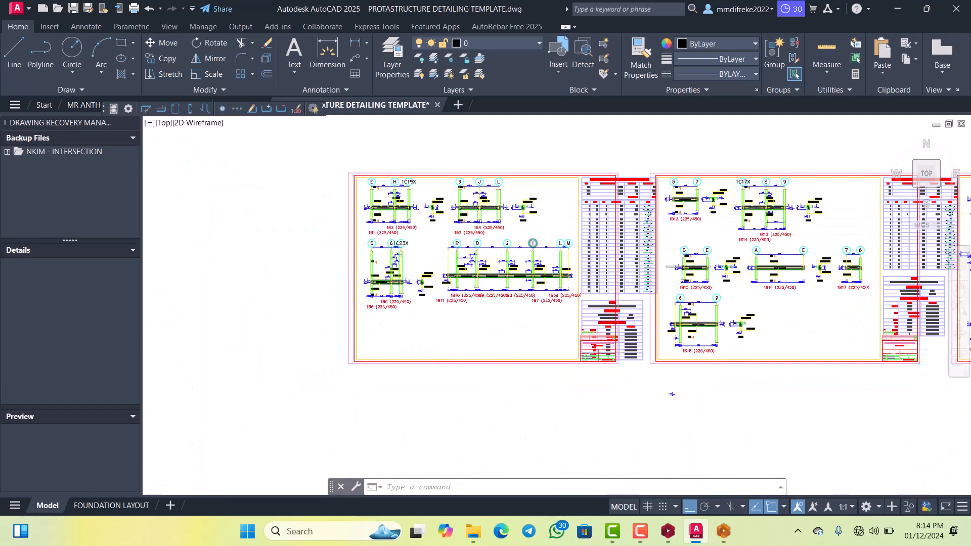
Examine the continuous beam containing 1B7 to 1B11, focusing on the top bar labels and dimensions near grid D.
{"action": "scroll", "coordinate": [528, 250], "scroll_direction": "up", "scroll_amount": 7}
{"action": "scroll", "coordinate": [456, 268], "scroll_direction": "down", "scroll_amount": 7}
{"action": "scroll", "coordinate": [411, 278], "scroll_direction": "up", "scroll_amount": 7}
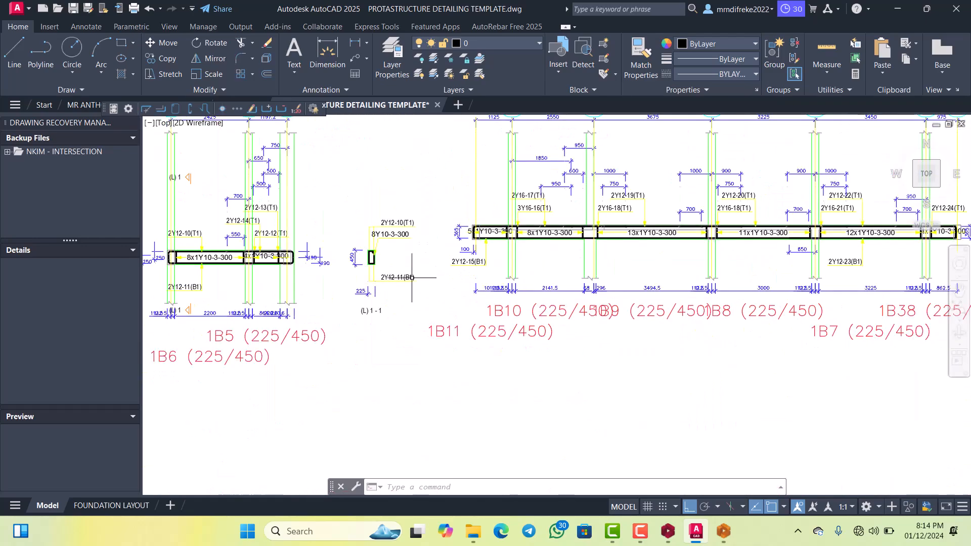
{"action": "scroll", "coordinate": [411, 277], "scroll_direction": "down", "scroll_amount": 7}
{"action": "scroll", "coordinate": [496, 273], "scroll_direction": "up", "scroll_amount": 6}
{"action": "scroll", "coordinate": [496, 272], "scroll_direction": "down", "scroll_amount": 2}
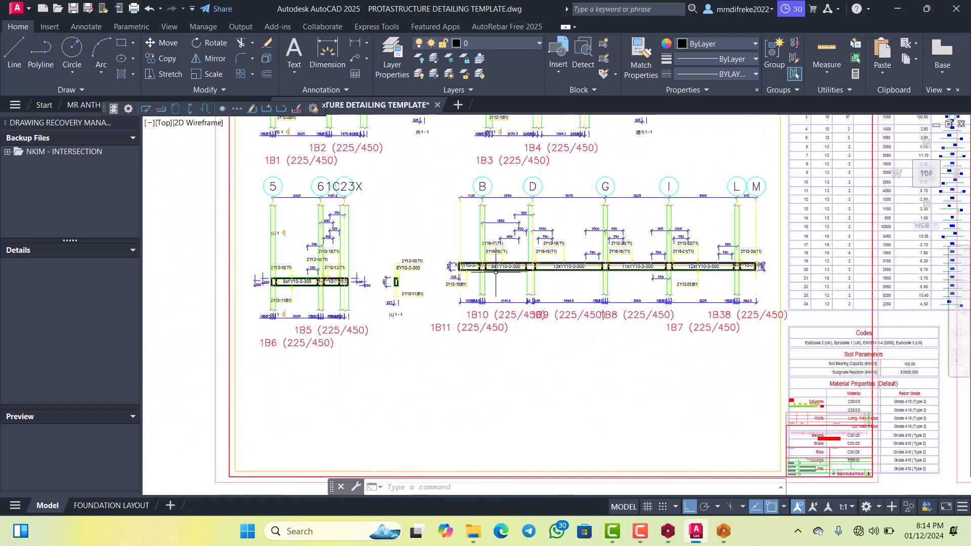
{"action": "scroll", "coordinate": [496, 272], "scroll_direction": "up", "scroll_amount": 3}
{"action": "scroll", "coordinate": [496, 272], "scroll_direction": "down", "scroll_amount": 2}
{"action": "scroll", "coordinate": [566, 251], "scroll_direction": "up", "scroll_amount": 6}
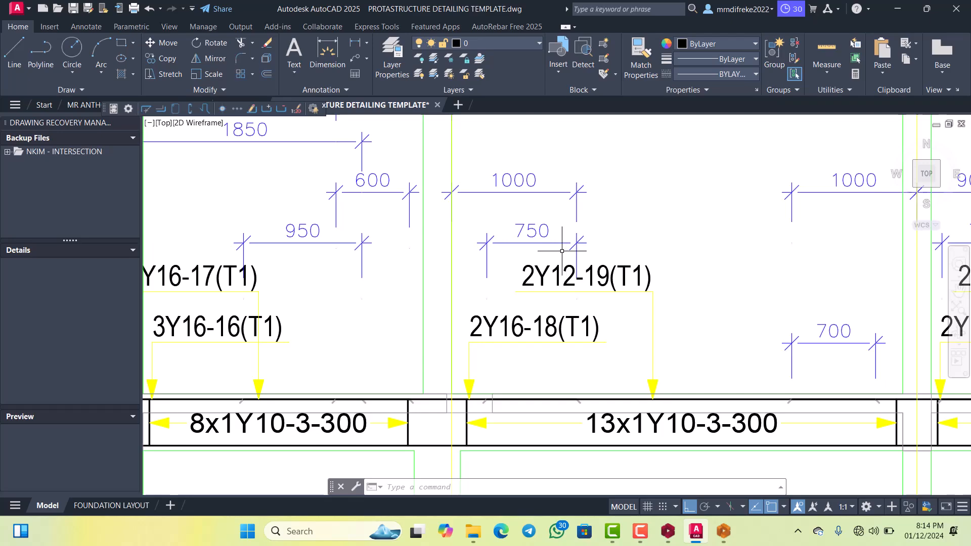
{"action": "scroll", "coordinate": [562, 251], "scroll_direction": "down", "scroll_amount": 6}
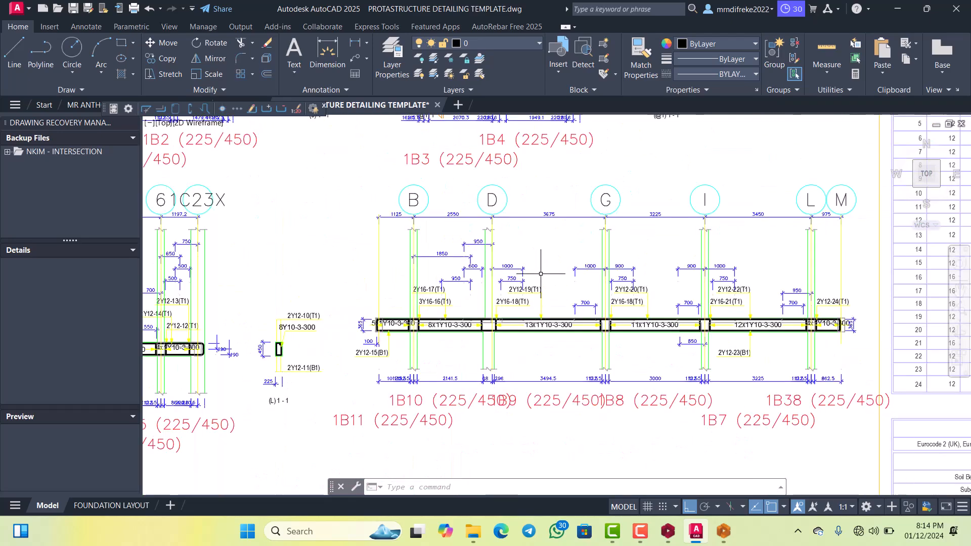
Compare the continuous beam with the details of 1B5 and 1B6 and the 1B3 and 1B4 elevation above it.
{"action": "scroll", "coordinate": [536, 271], "scroll_direction": "up", "scroll_amount": 2}
{"action": "scroll", "coordinate": [548, 264], "scroll_direction": "down", "scroll_amount": 2}
{"action": "scroll", "coordinate": [548, 264], "scroll_direction": "up", "scroll_amount": 2}
{"action": "scroll", "coordinate": [538, 264], "scroll_direction": "down", "scroll_amount": 6}
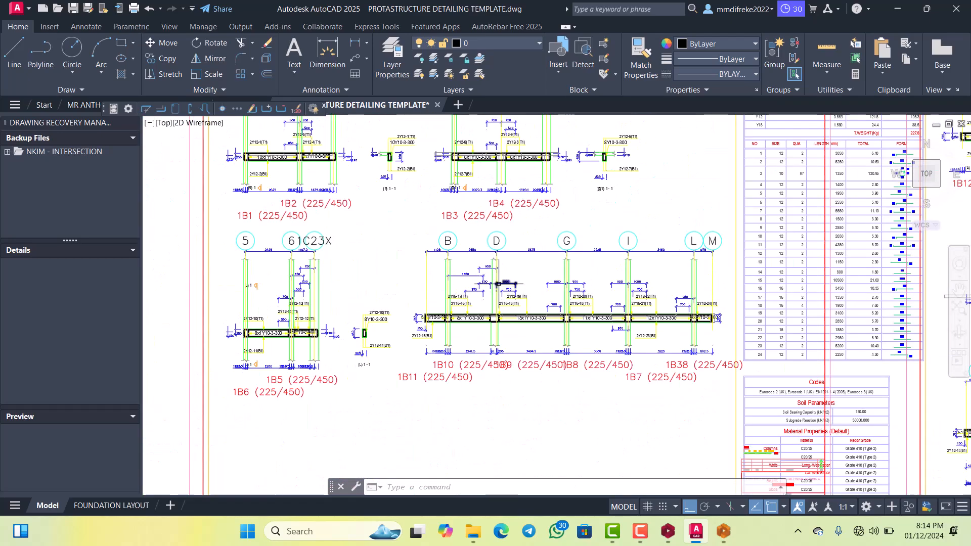
{"action": "scroll", "coordinate": [433, 291], "scroll_direction": "up", "scroll_amount": 6}
{"action": "scroll", "coordinate": [433, 291], "scroll_direction": "down", "scroll_amount": 6}
{"action": "scroll", "coordinate": [486, 273], "scroll_direction": "up", "scroll_amount": 8}
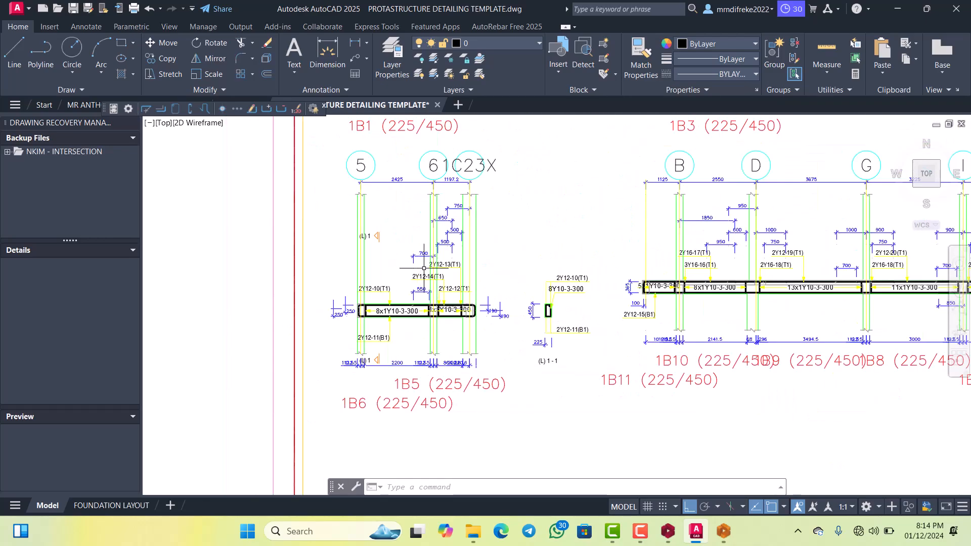
{"action": "scroll", "coordinate": [443, 263], "scroll_direction": "down", "scroll_amount": 6}
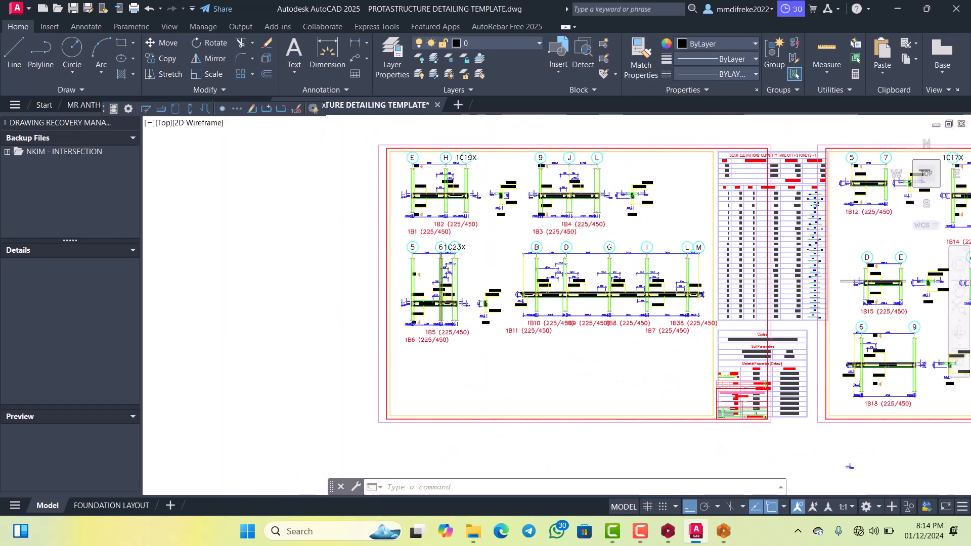
{"action": "scroll", "coordinate": [476, 264], "scroll_direction": "up", "scroll_amount": 4}
{"action": "scroll", "coordinate": [485, 253], "scroll_direction": "up", "scroll_amount": 2}
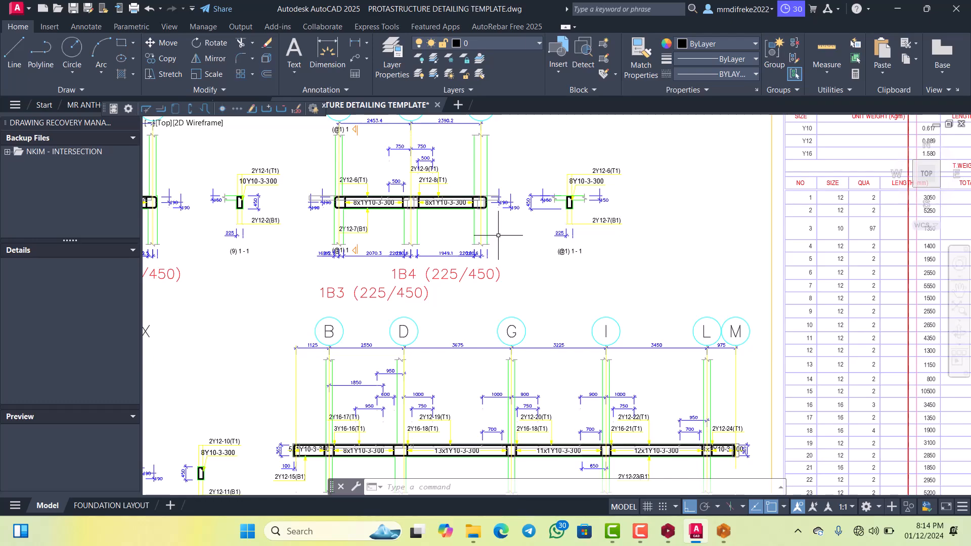
Review the overall arrangement of the two beam sheet rows relative to the plan sheets and the other detail rows.
{"action": "scroll", "coordinate": [498, 235], "scroll_direction": "down", "scroll_amount": 6}
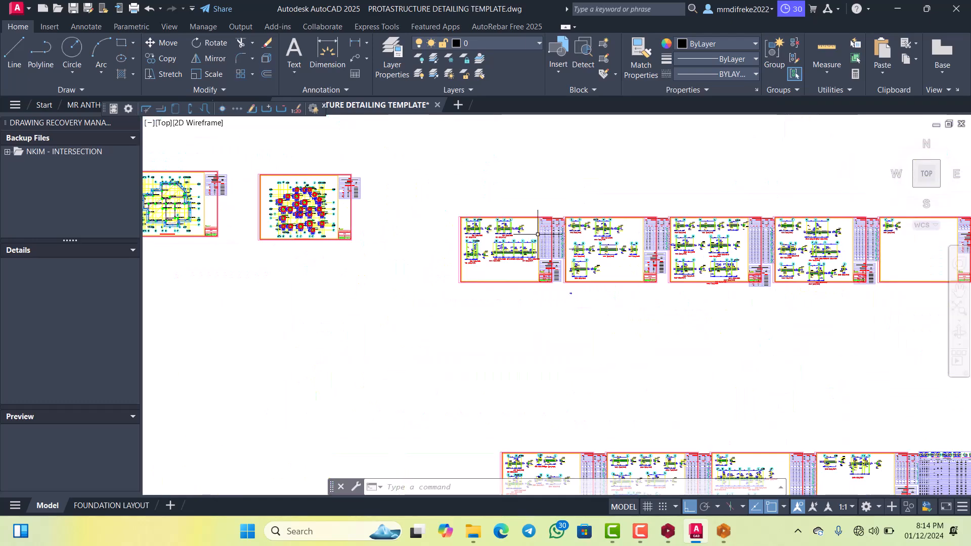
{"action": "scroll", "coordinate": [538, 234], "scroll_direction": "down", "scroll_amount": 5}
{"action": "scroll", "coordinate": [534, 244], "scroll_direction": "up", "scroll_amount": 8}
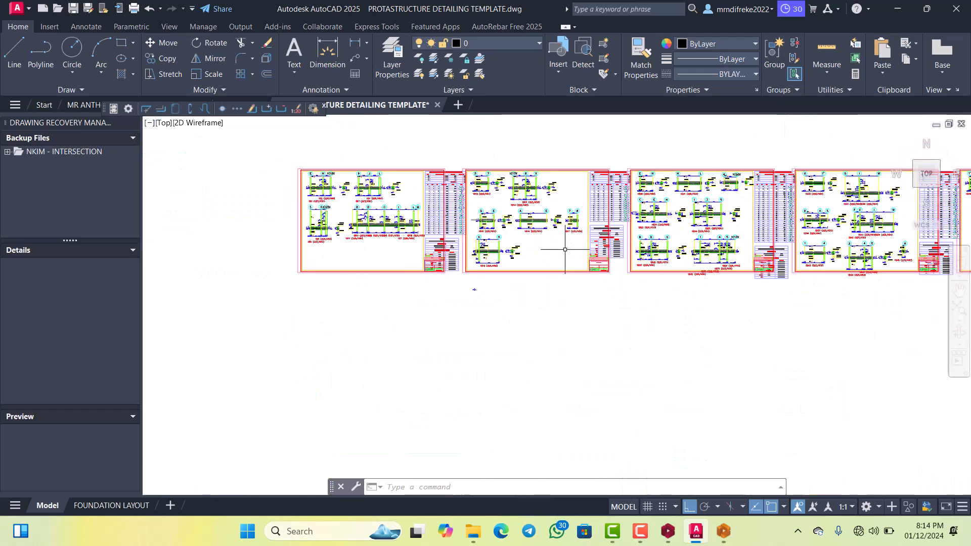
{"action": "scroll", "coordinate": [521, 238], "scroll_direction": "down", "scroll_amount": 5}
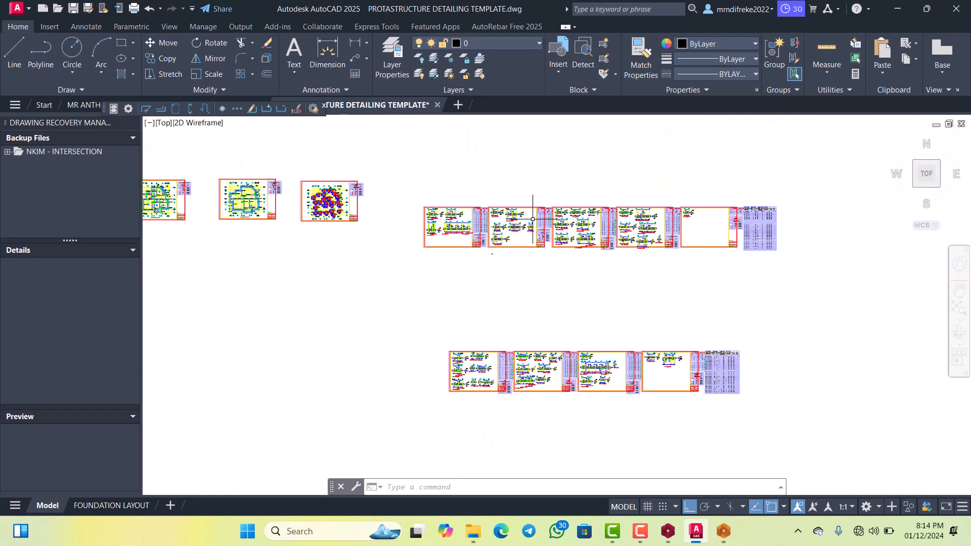
{"action": "scroll", "coordinate": [533, 220], "scroll_direction": "up", "scroll_amount": 4}
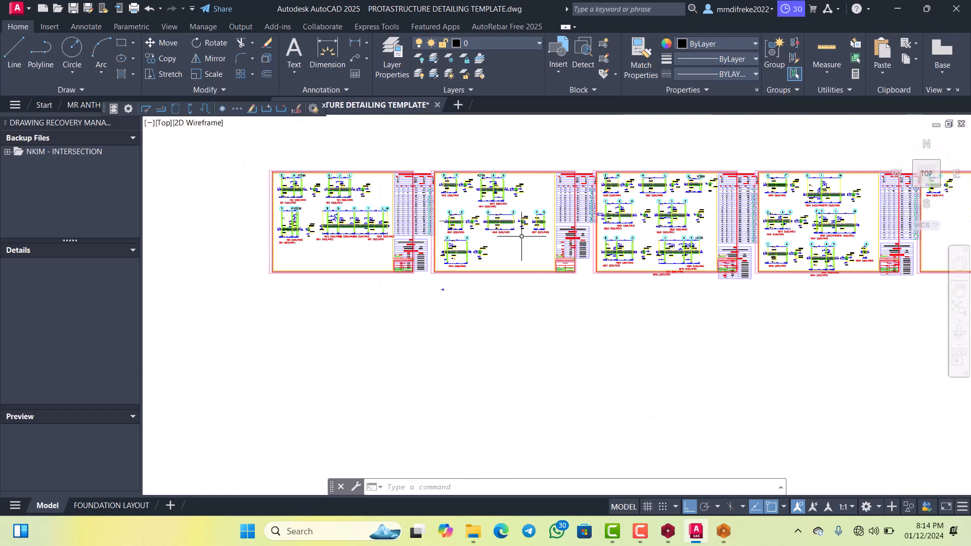
{"action": "scroll", "coordinate": [522, 236], "scroll_direction": "down", "scroll_amount": 3}
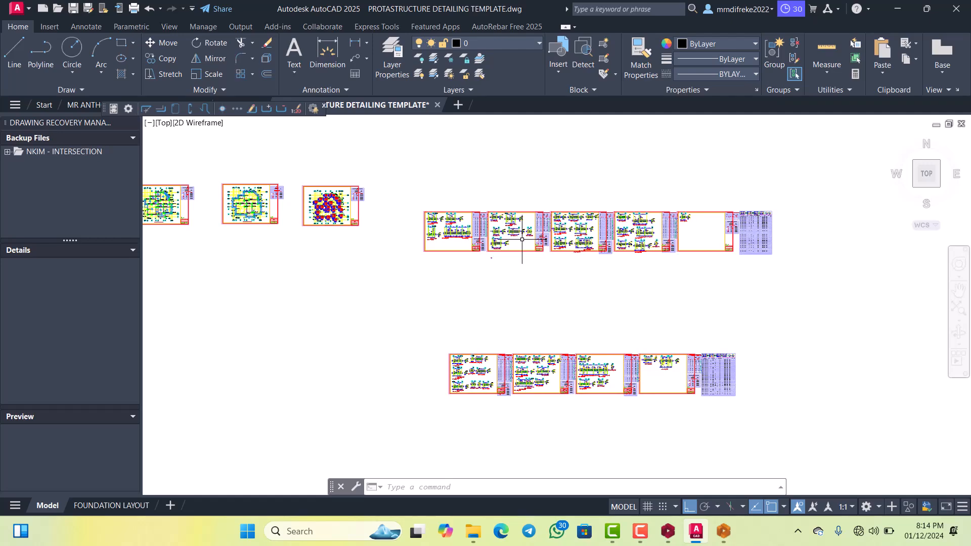
{"action": "scroll", "coordinate": [522, 239], "scroll_direction": "up", "scroll_amount": 5}
{"action": "scroll", "coordinate": [516, 228], "scroll_direction": "down", "scroll_amount": 5}
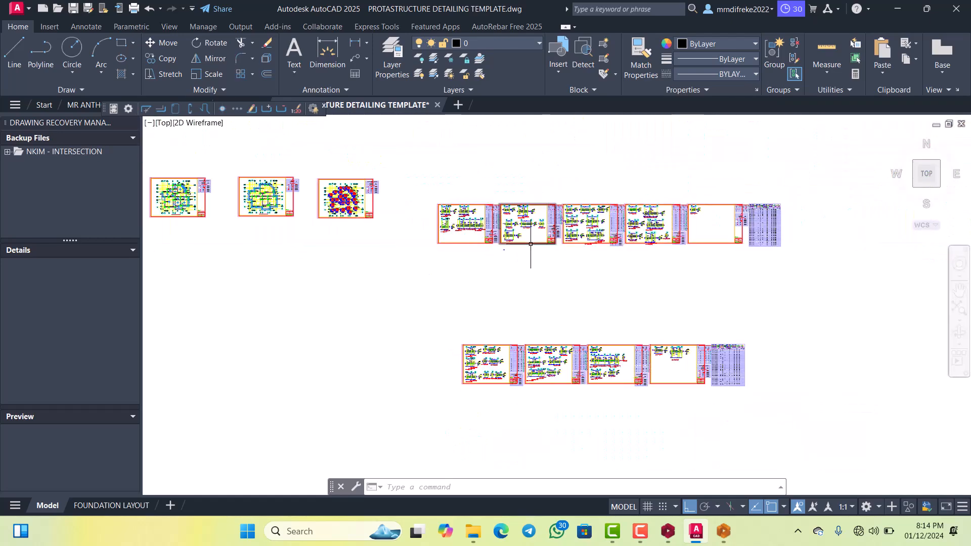
{"action": "scroll", "coordinate": [521, 248], "scroll_direction": "up", "scroll_amount": 2}
{"action": "scroll", "coordinate": [534, 237], "scroll_direction": "down", "scroll_amount": 5}
{"action": "scroll", "coordinate": [643, 242], "scroll_direction": "up", "scroll_amount": 5}
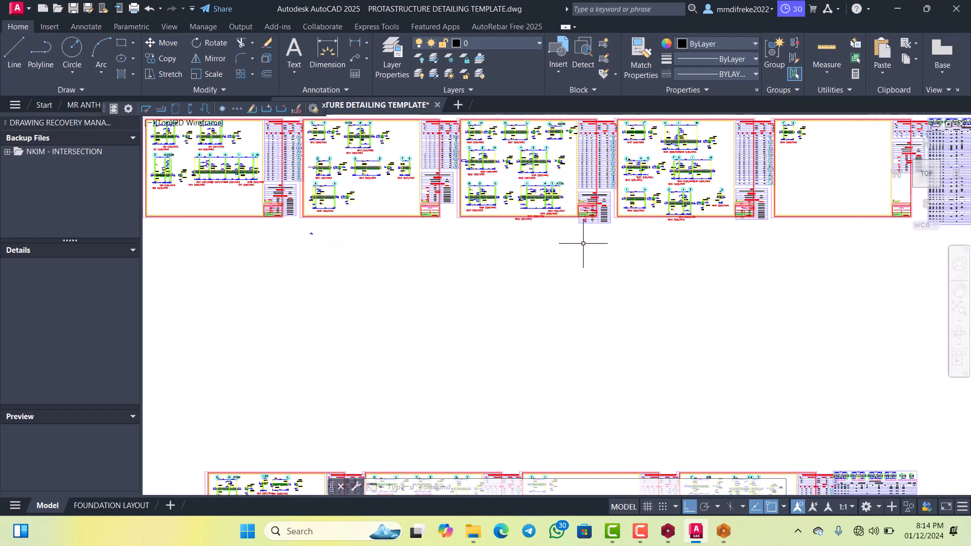
{"action": "scroll", "coordinate": [538, 237], "scroll_direction": "down", "scroll_amount": 4}
{"action": "scroll", "coordinate": [537, 237], "scroll_direction": "down", "scroll_amount": 3}
{"action": "scroll", "coordinate": [581, 236], "scroll_direction": "up", "scroll_amount": 5}
{"action": "scroll", "coordinate": [533, 219], "scroll_direction": "down", "scroll_amount": 3}
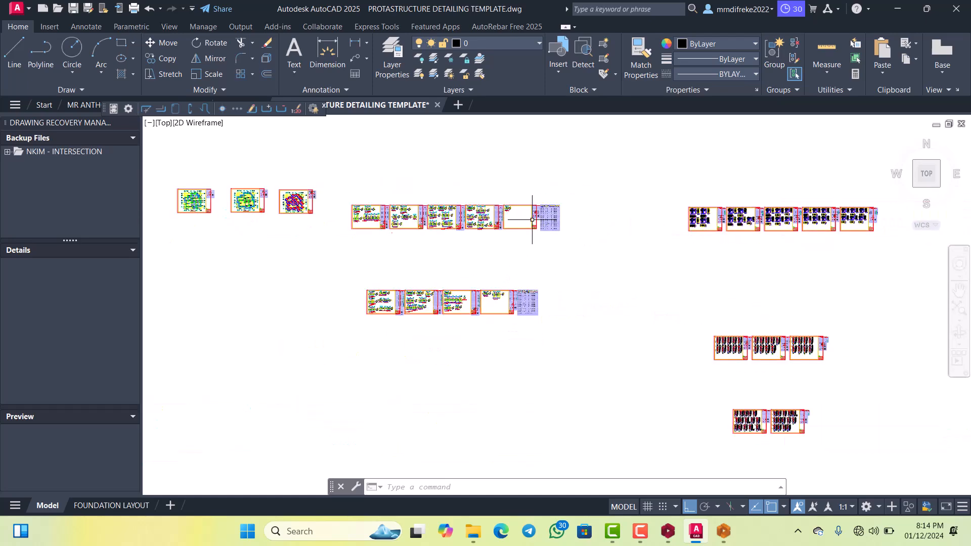